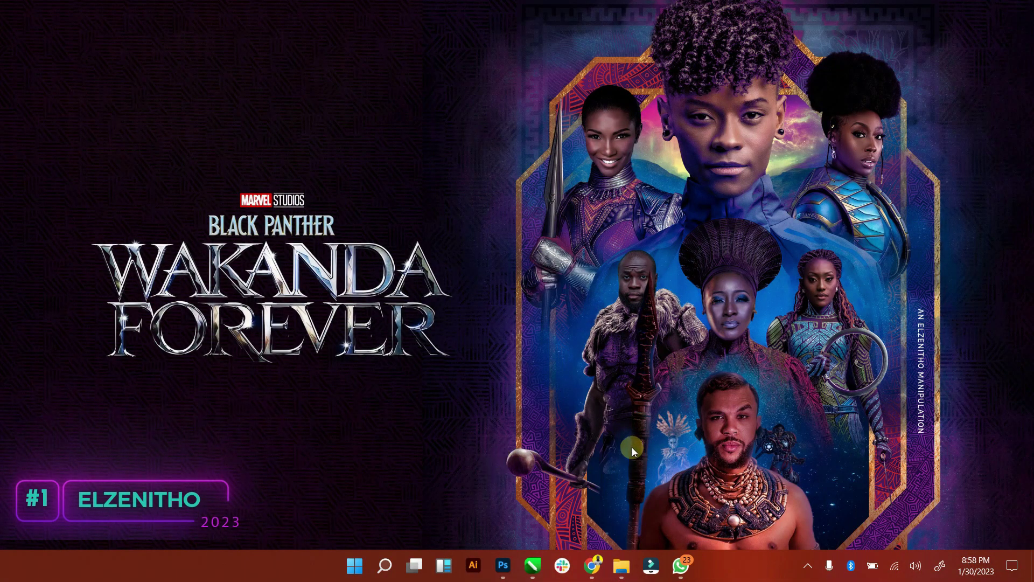
Step: Start a new document with its background contents set to bright yellow e1e817
left_click(502, 565)
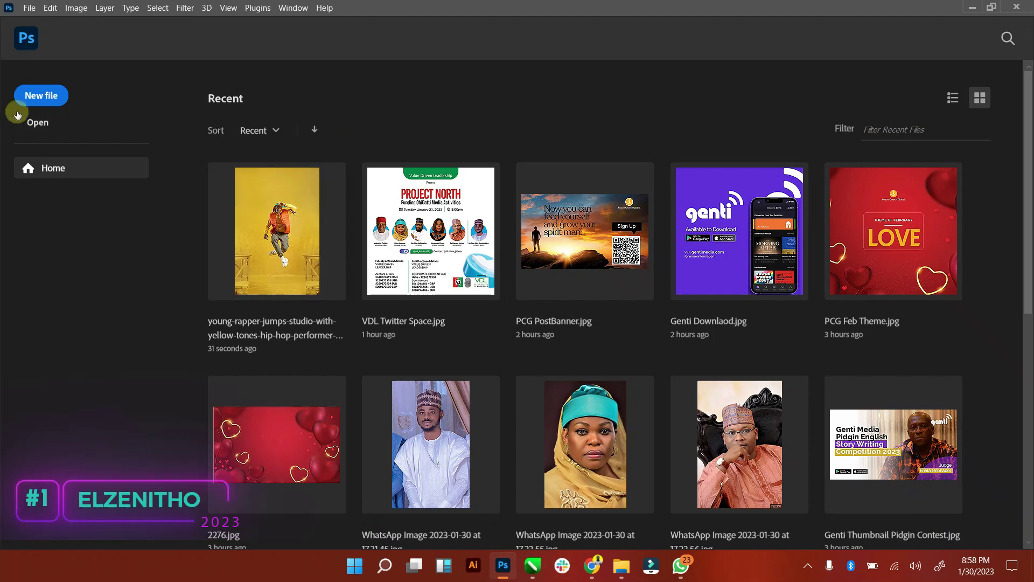
left_click(36, 100)
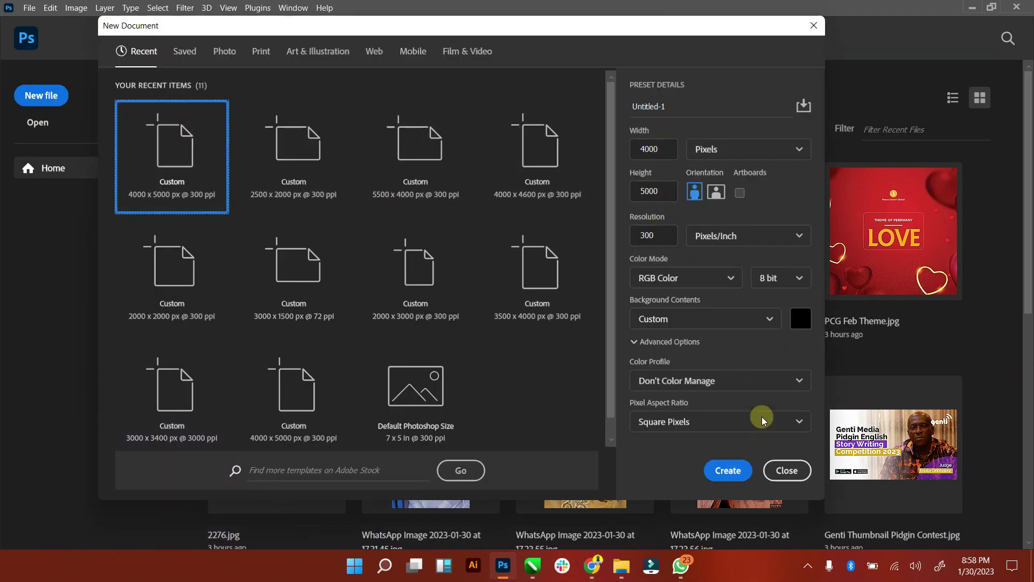
left_click(787, 322)
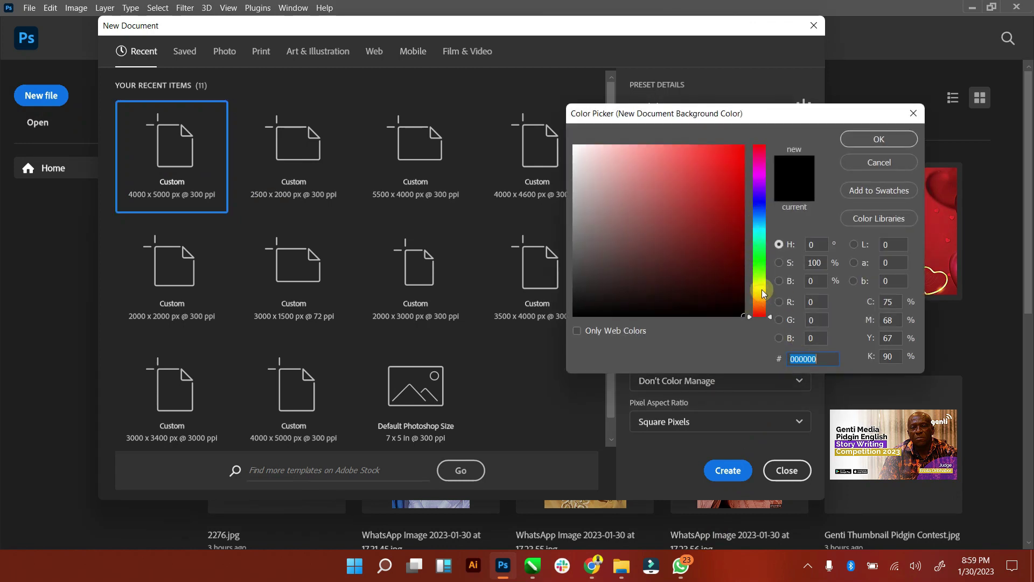
left_click(759, 289)
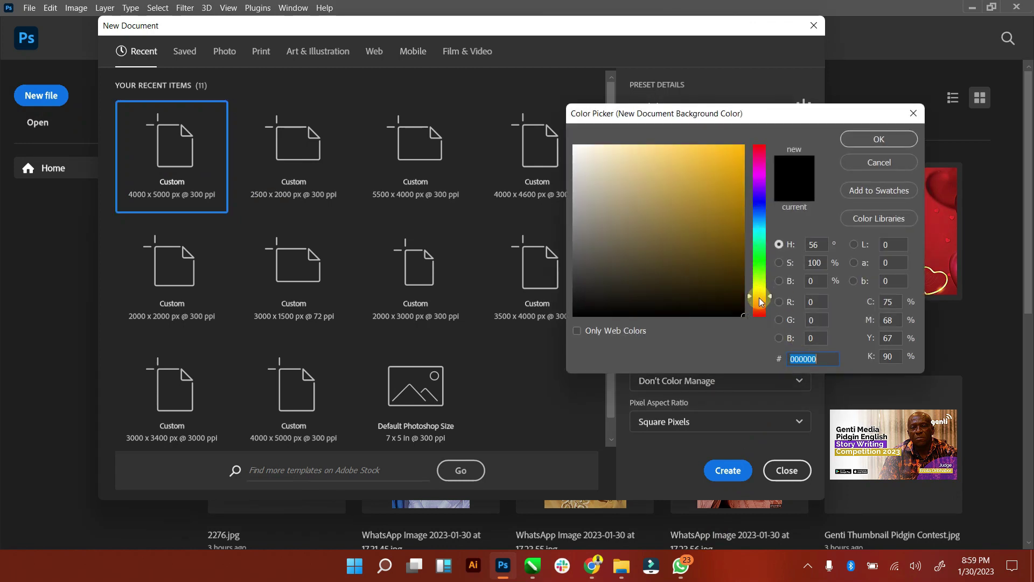
left_click(728, 160)
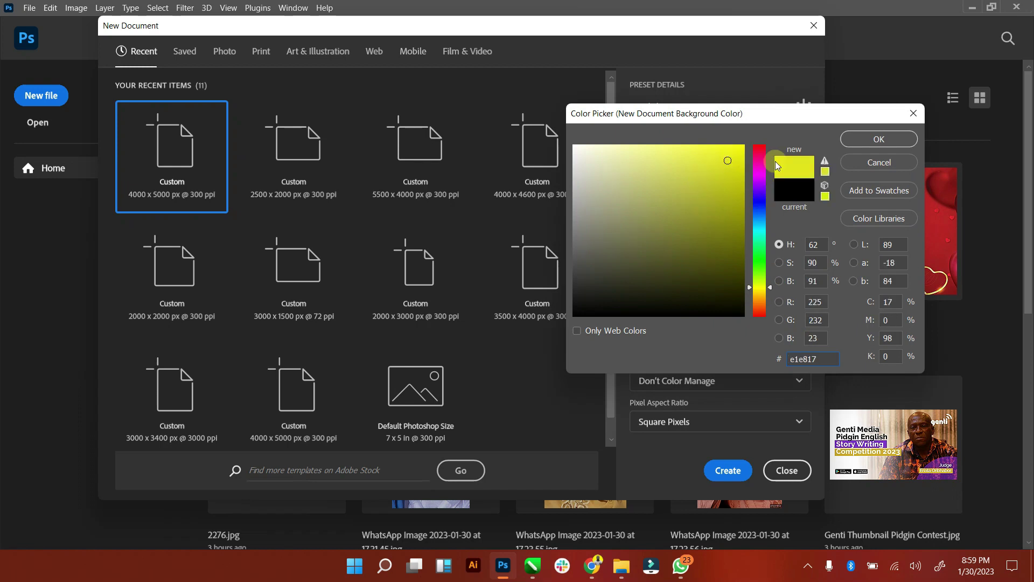
left_click(862, 141)
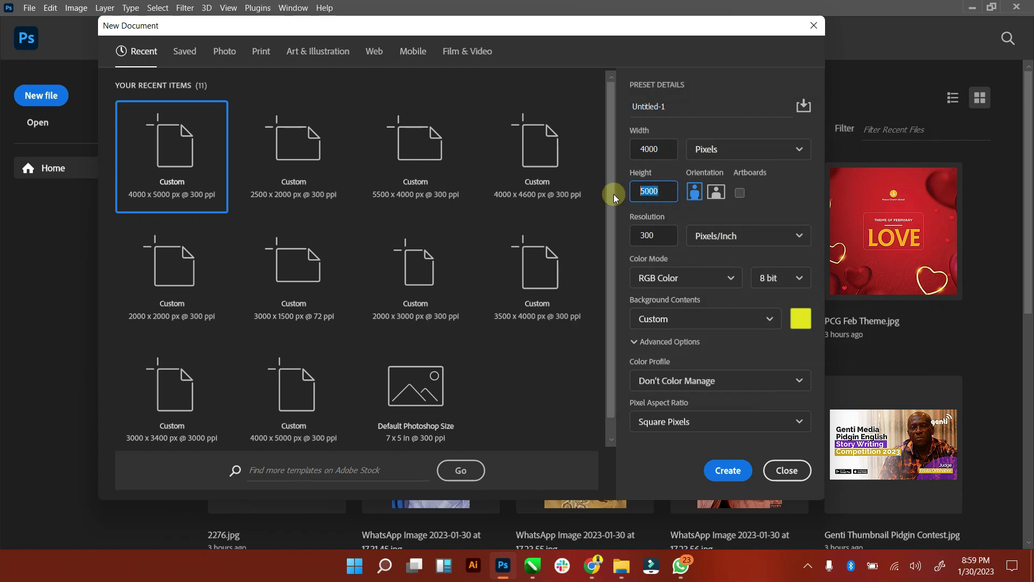
Step: Set the size to 3500 × 4000 px, name it 'Any Body Can Dance', and create it
type("4")
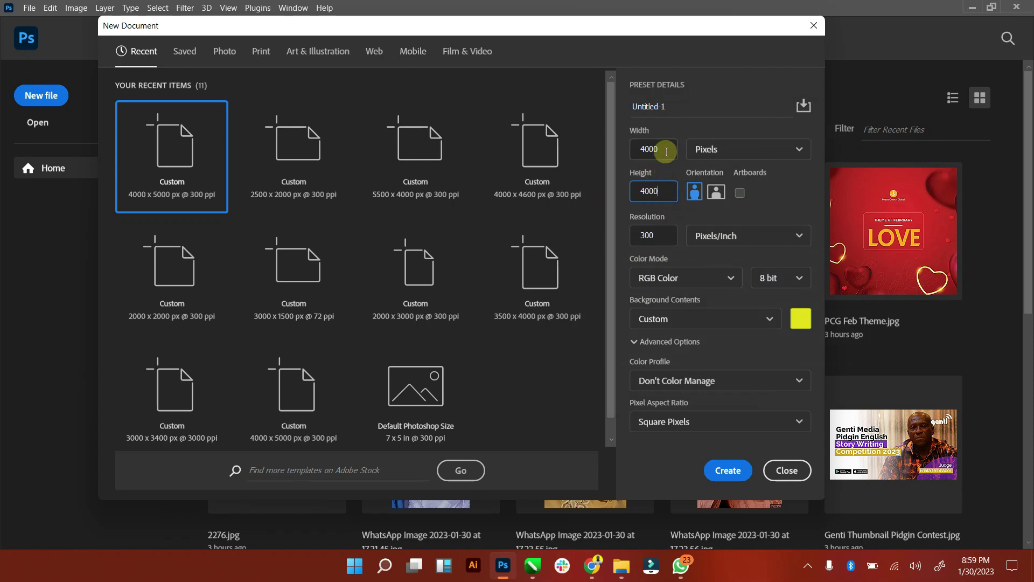
left_click(631, 149)
type("35")
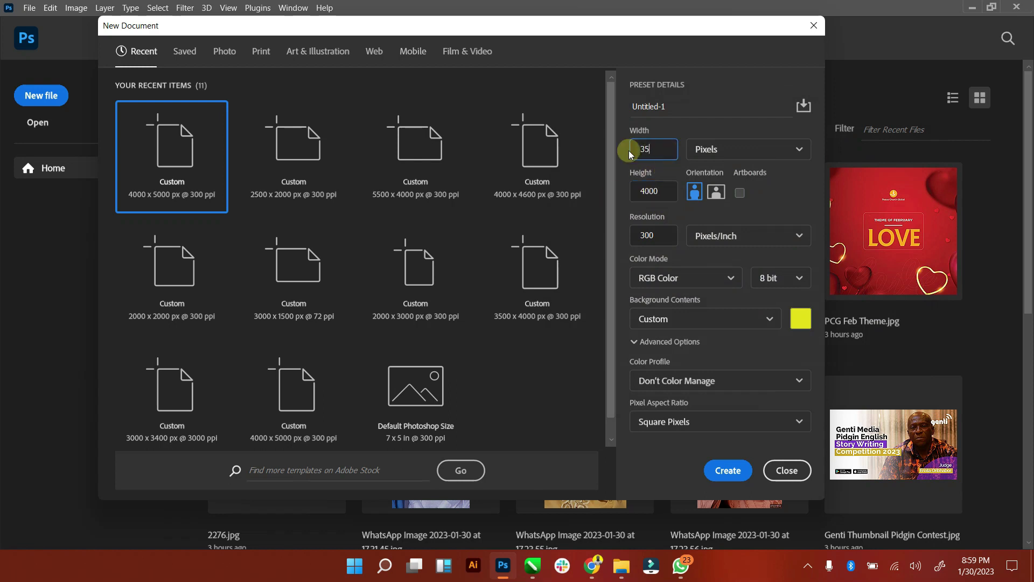
type("00")
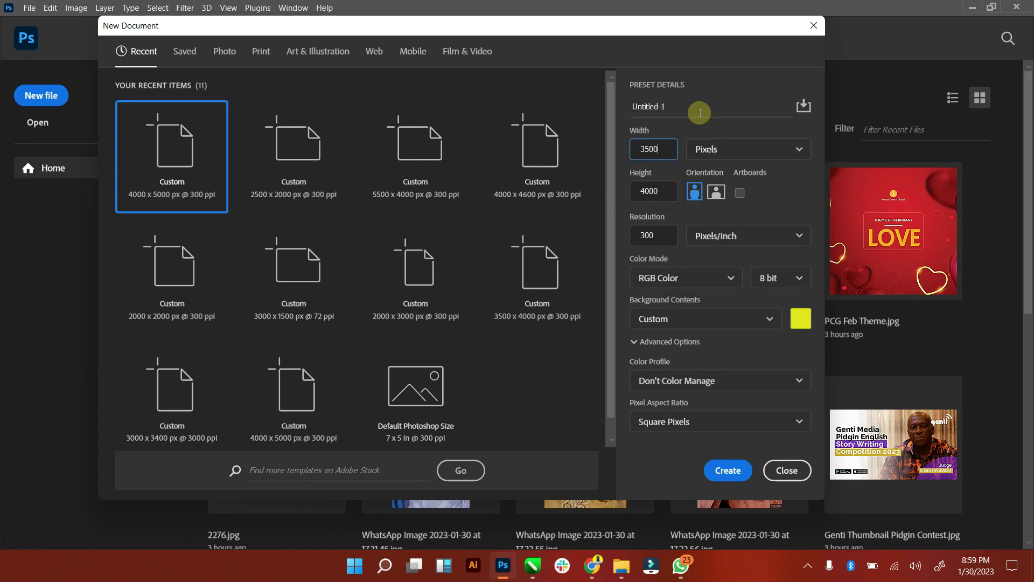
key("shift+Tab")
type("y")
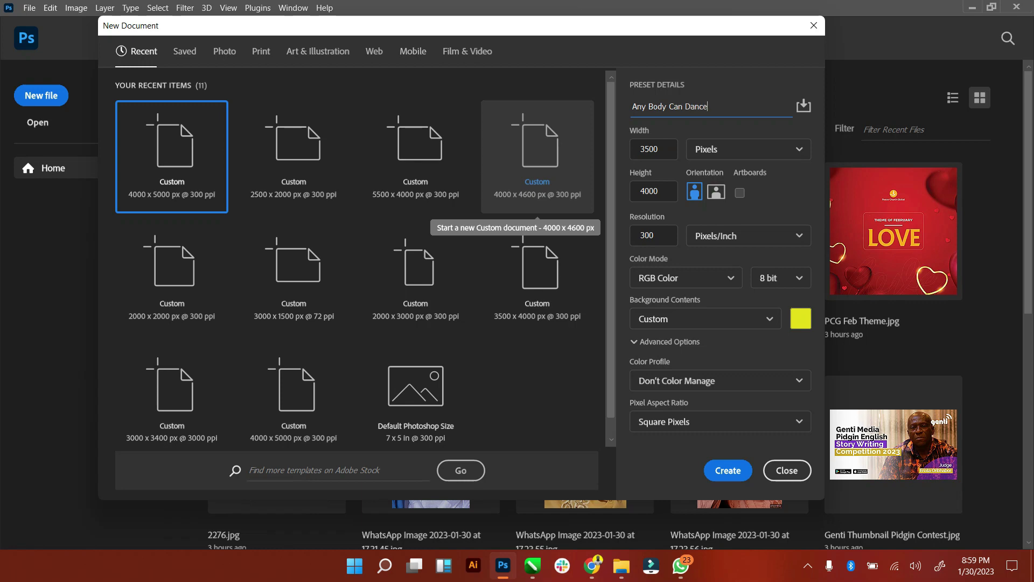
key("Return")
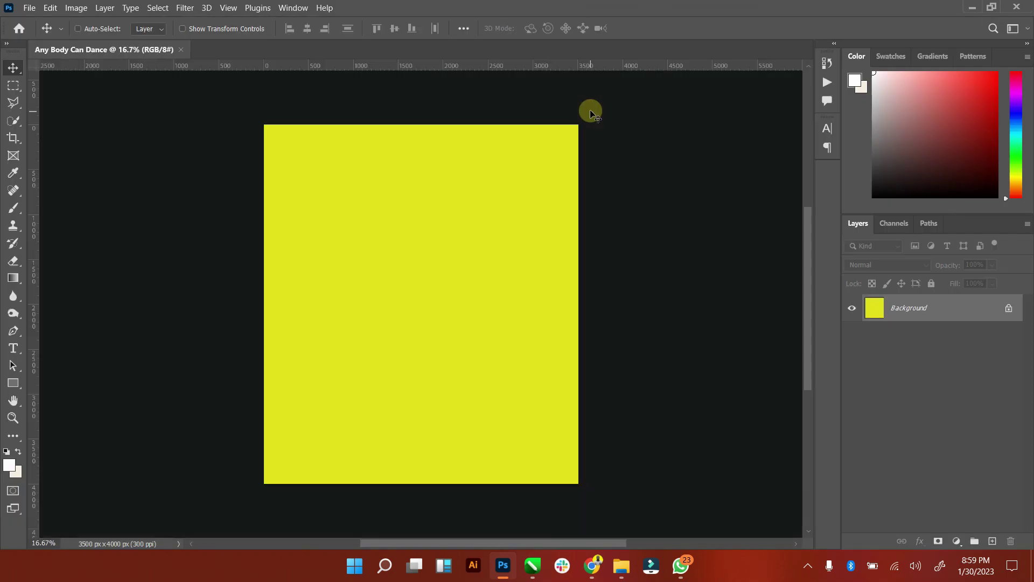
Step: Drag the young-rapper dancer photo from Downloads toward the Photoshop window
left_click(619, 569)
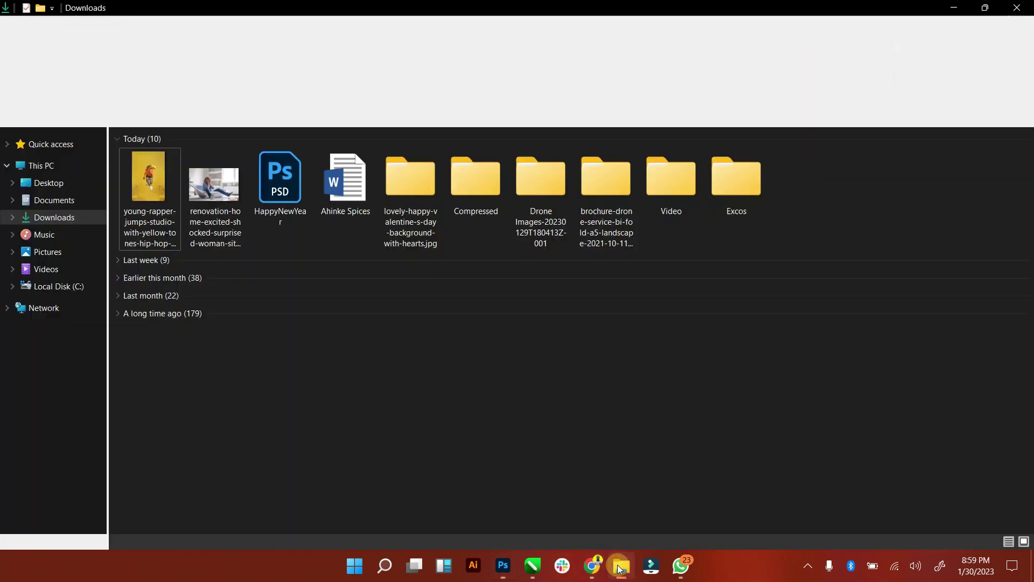
mouse_move(161, 208)
left_mouse_down()
mouse_move(326, 270)
mouse_move(150, 198)
mouse_move(571, 452)
mouse_move(506, 519)
left_mouse_up()
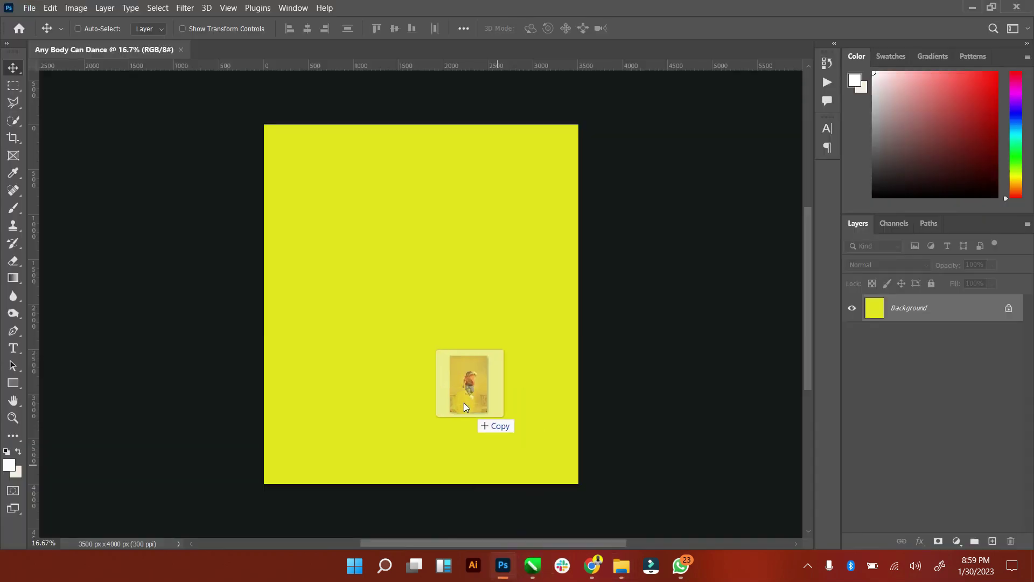
Step: Place the dancer photo on the canvas, enlarge it to full height, and rasterize it
left_click_drag(506, 516, 457, 401)
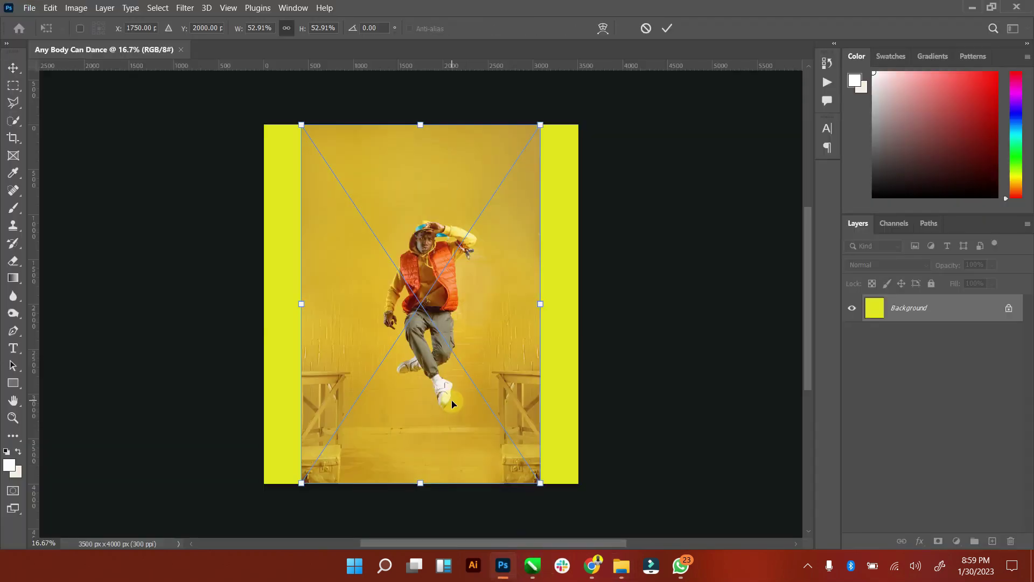
left_click_drag(542, 125, 624, 87)
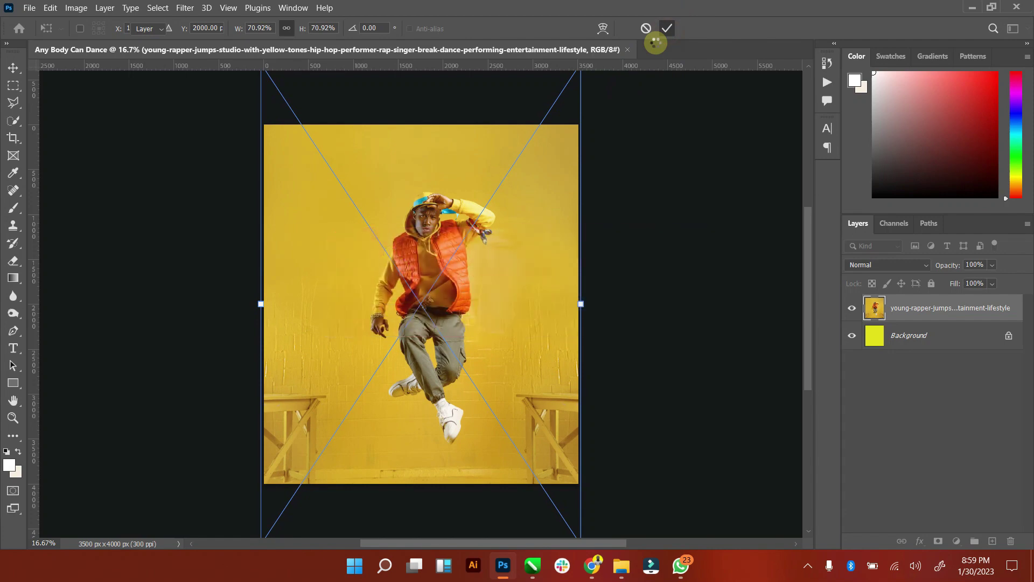
left_click(668, 29)
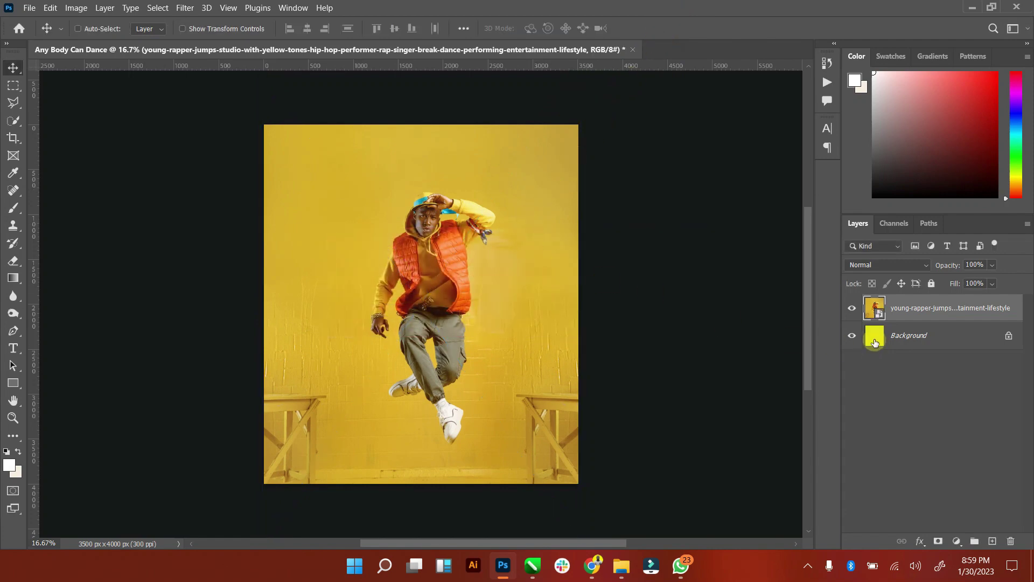
right_click(910, 317)
left_click(868, 277)
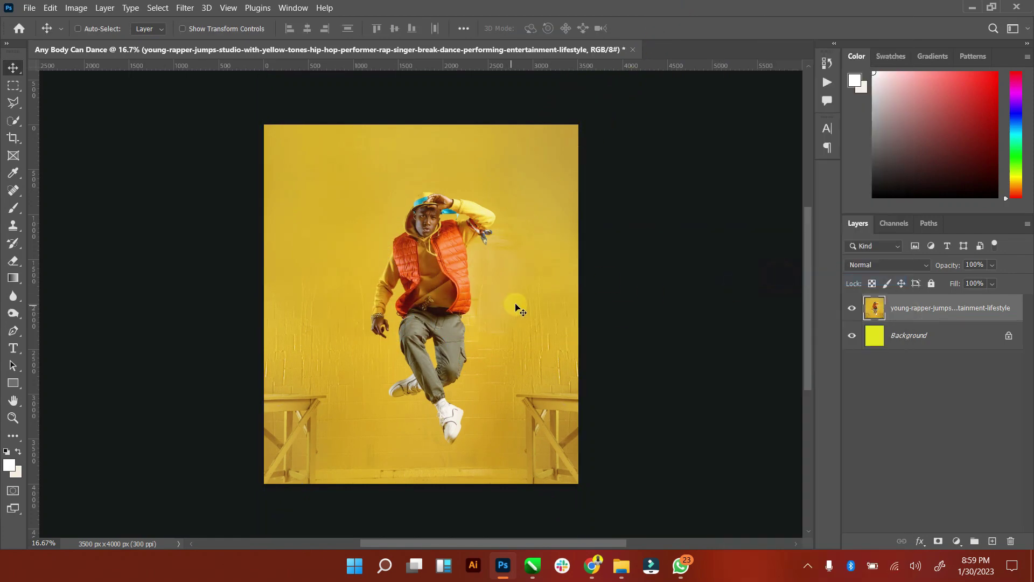
Step: Unlock the background as Layer 0 and scale the photo down, leaving yellow strips at both sides
left_click(1009, 335)
left_click(924, 335)
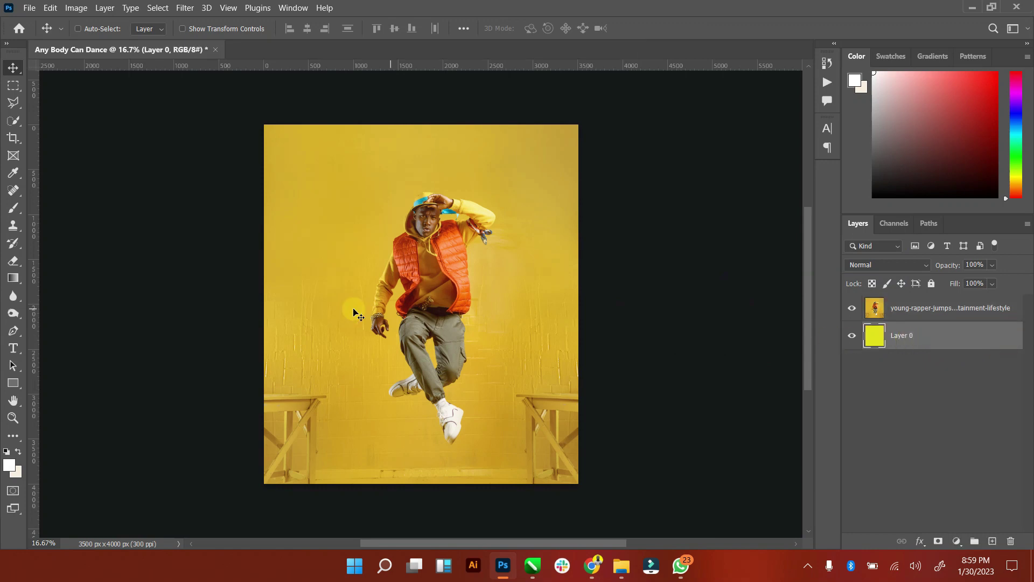
left_click_drag(435, 307, 803, 323)
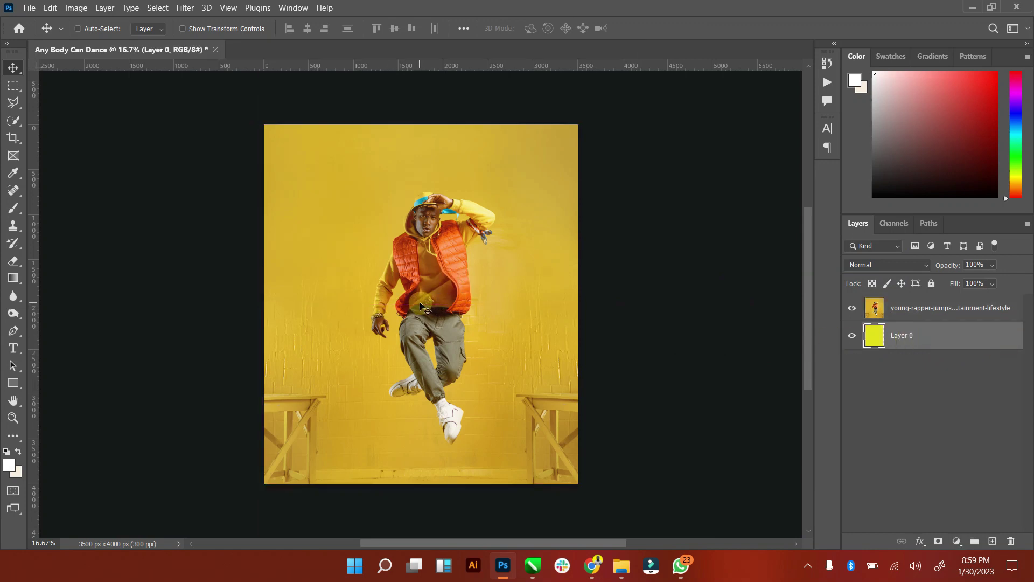
left_click(883, 312)
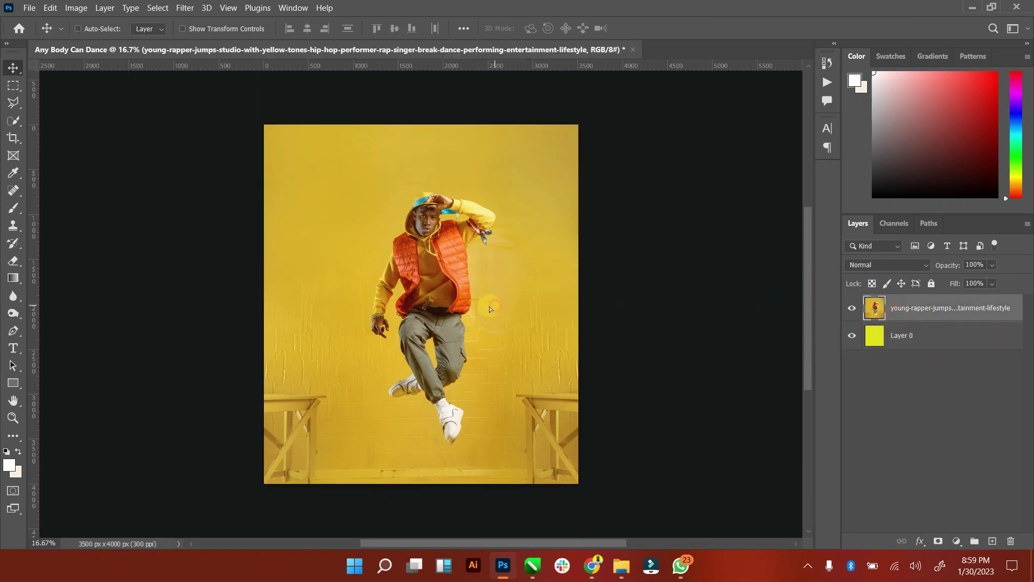
mouse_move(491, 307)
left_mouse_down()
mouse_move(474, 310)
mouse_move(499, 309)
left_mouse_up()
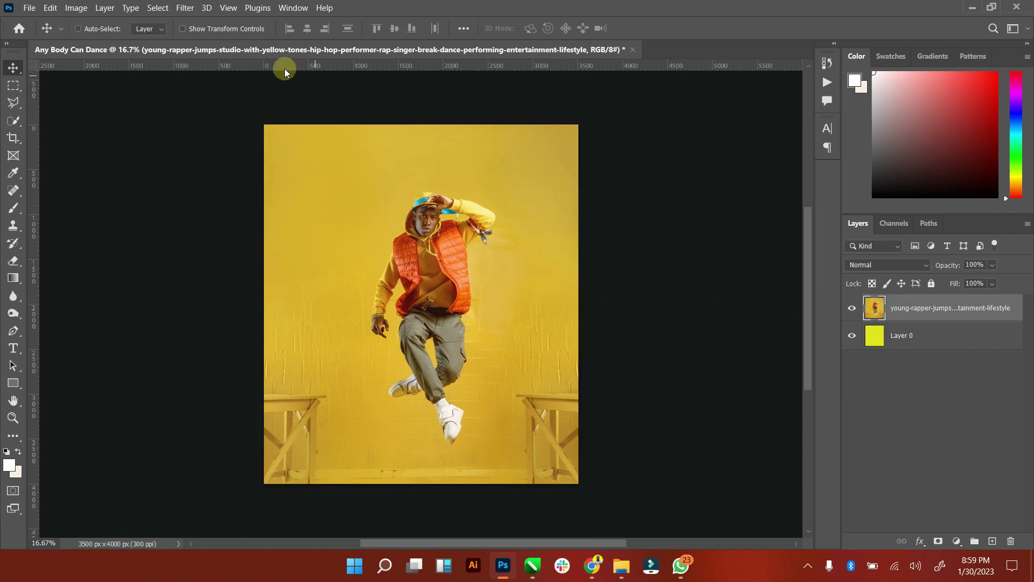
left_click(240, 28)
mouse_move(578, 304)
left_mouse_down()
mouse_move(541, 328)
mouse_move(560, 301)
mouse_move(545, 302)
mouse_move(549, 322)
mouse_move(561, 314)
left_mouse_up()
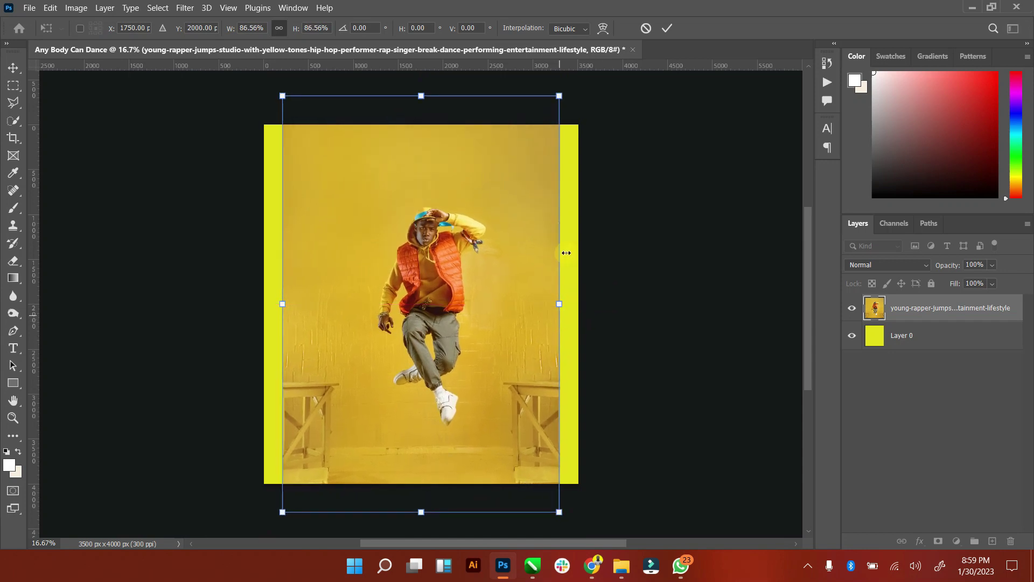
left_click(666, 29)
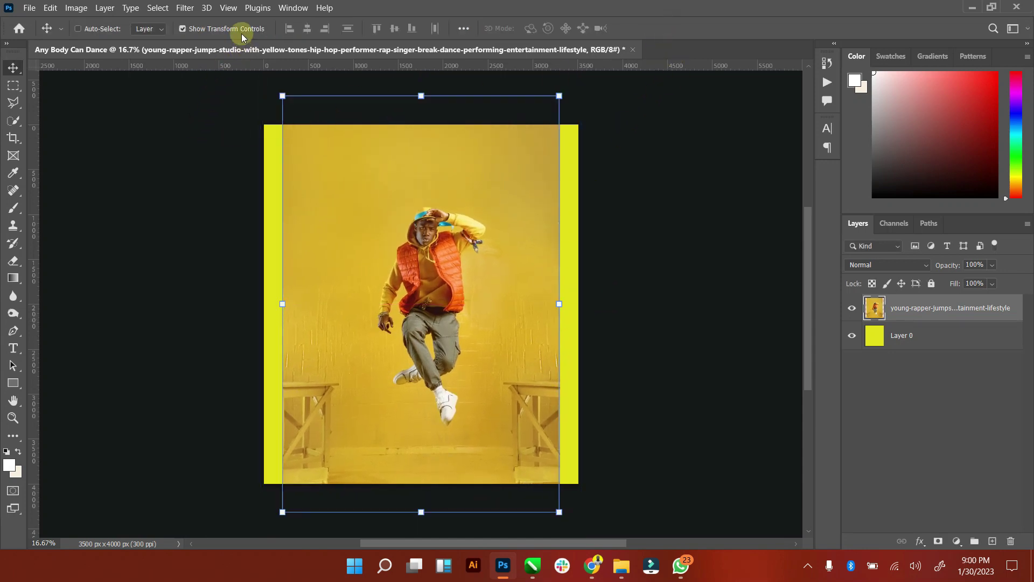
left_click(238, 28)
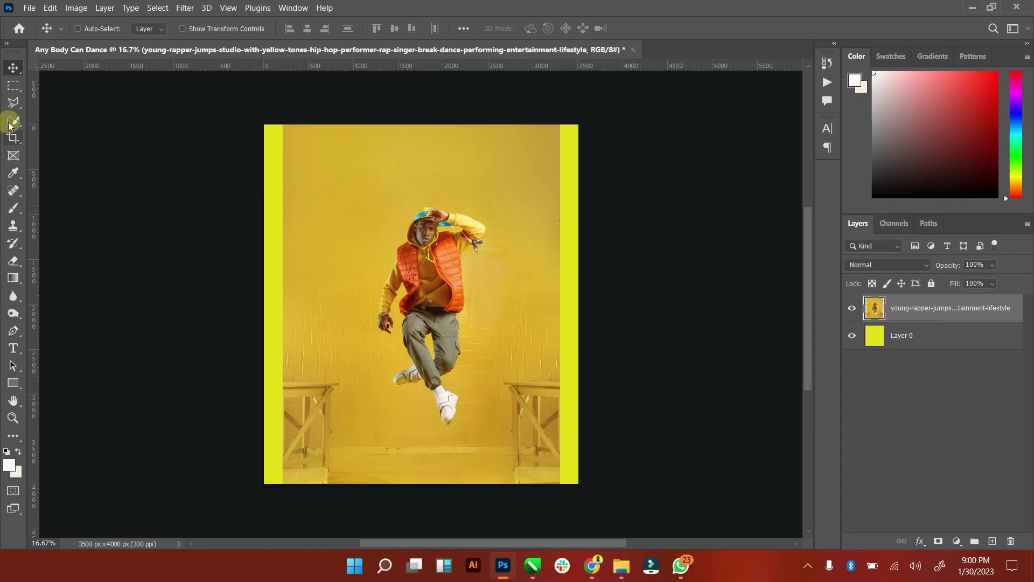
Step: Outline the left and right benches and yellow side strips with the Polygonal Lasso
left_click(13, 102)
left_click_drag(289, 115, 286, 380)
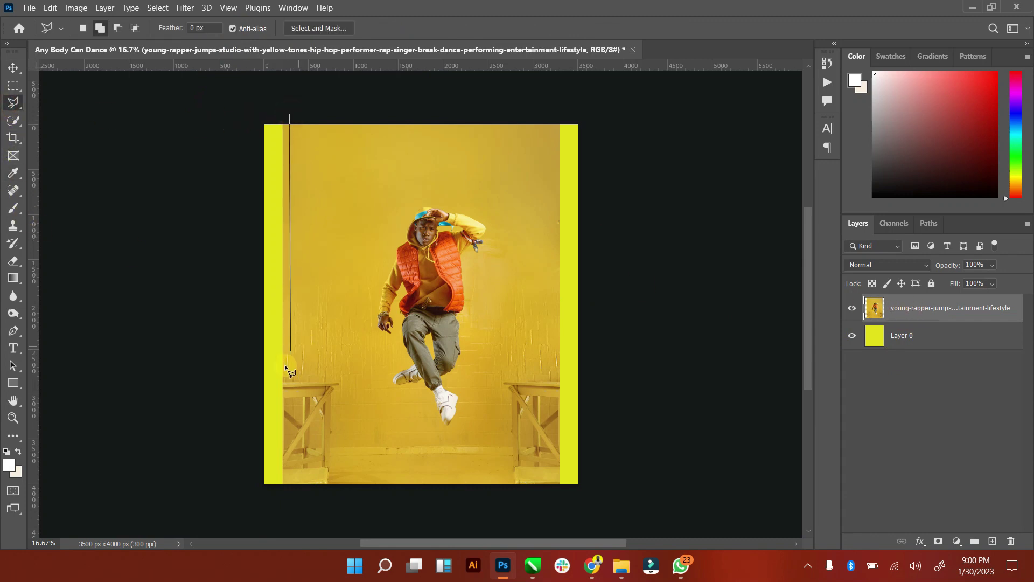
mouse_move(349, 384)
left_mouse_down()
mouse_move(341, 526)
mouse_move(340, 512)
mouse_move(242, 496)
mouse_move(237, 105)
left_mouse_up()
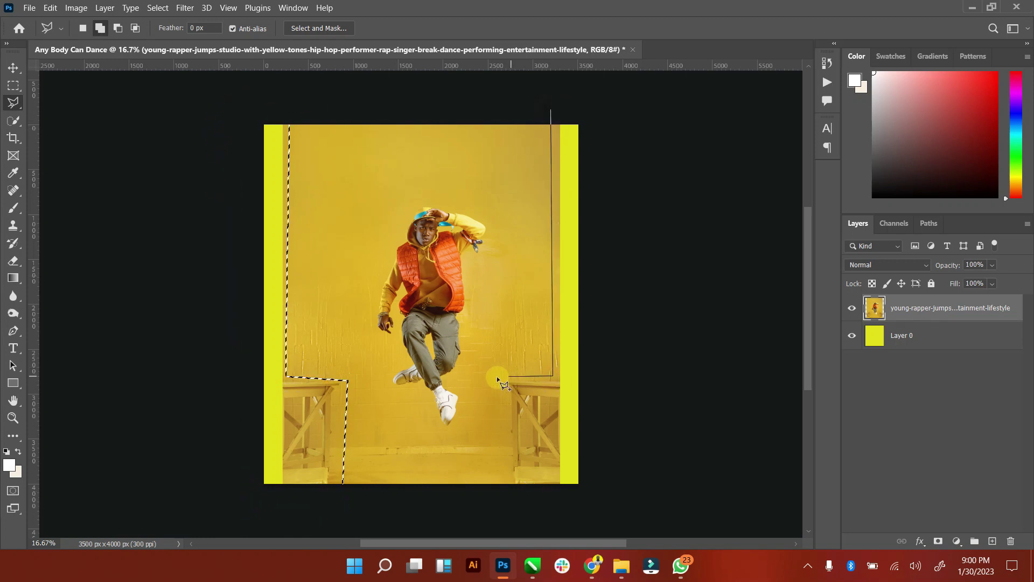
mouse_move(498, 379)
left_mouse_down()
mouse_move(497, 492)
mouse_move(590, 498)
mouse_move(570, 121)
mouse_move(586, 104)
left_mouse_up()
Step: Content-aware fill the outlined areas, then deselect
right_click(517, 213)
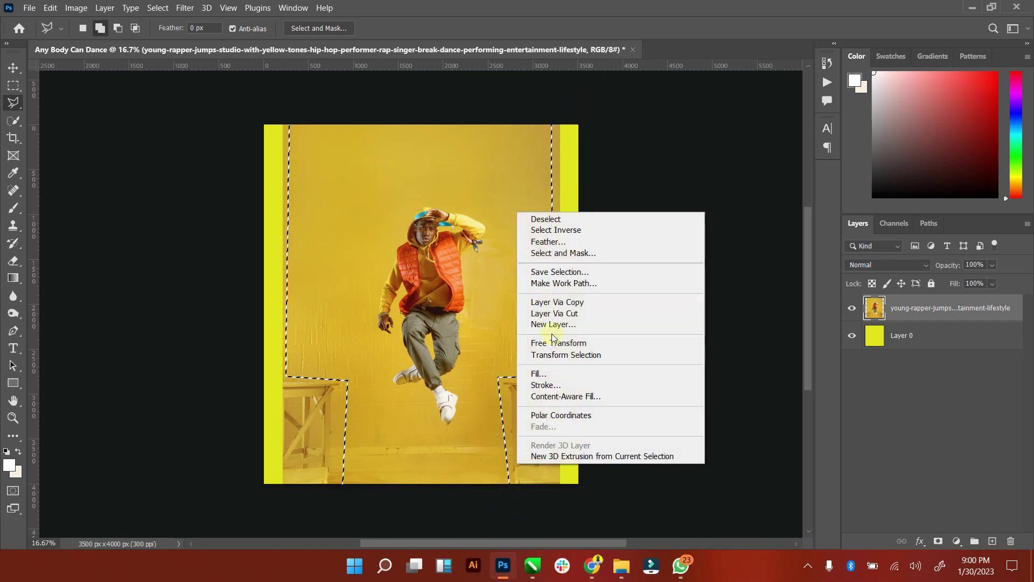
left_click(550, 377)
left_click(604, 132)
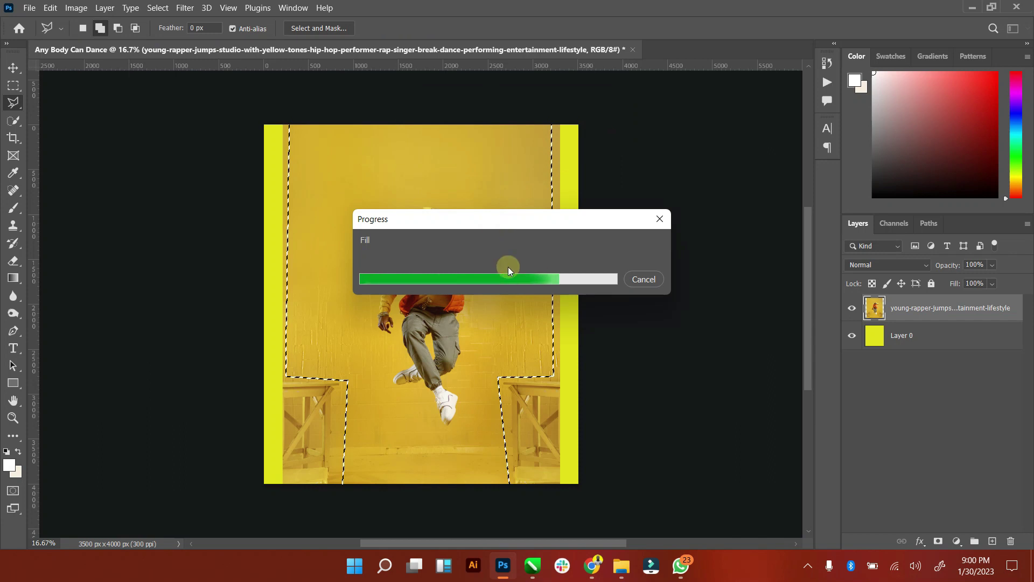
right_click(491, 273)
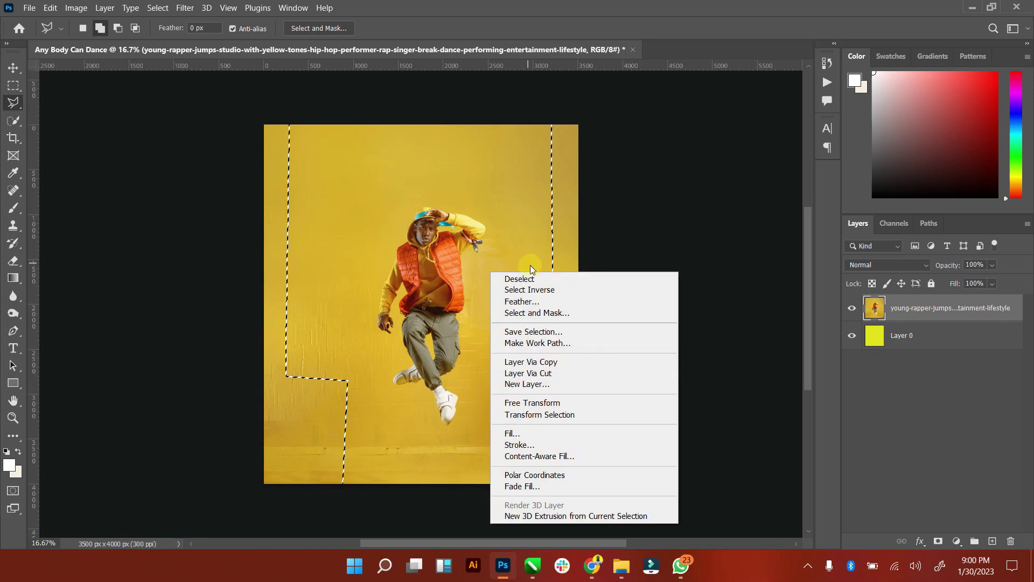
left_click(531, 274)
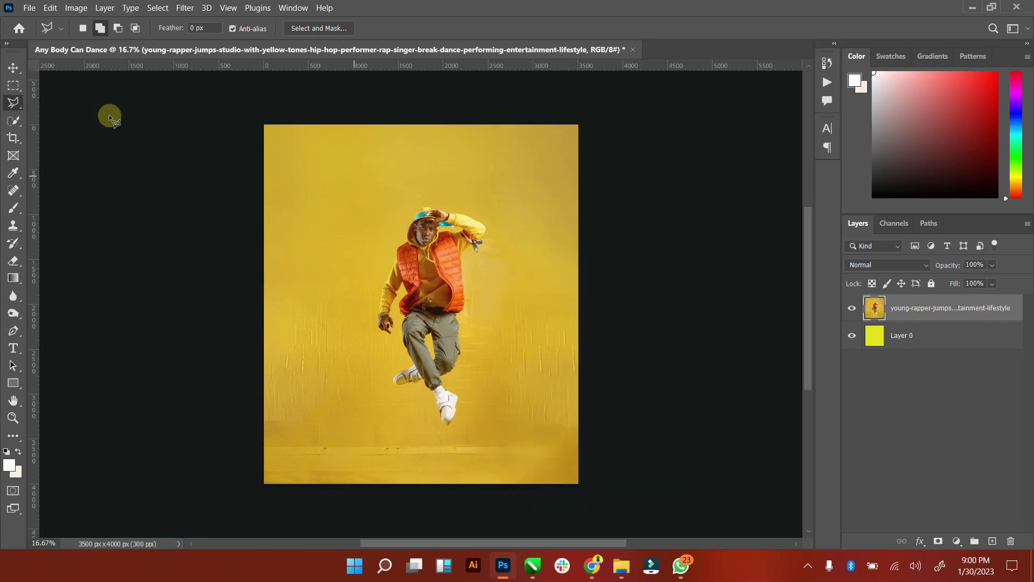
left_click(8, 68)
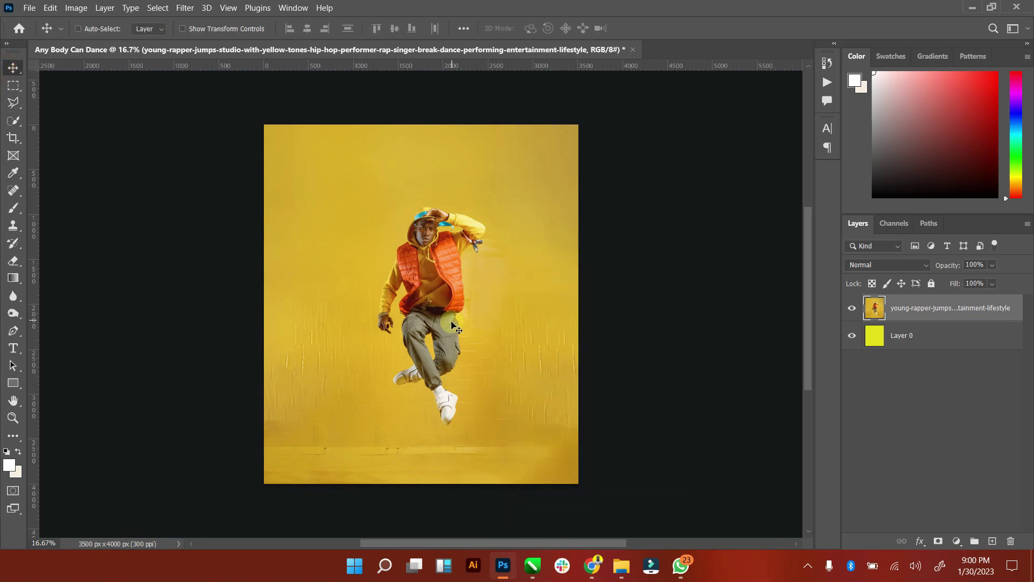
Step: Zoom in on the dancer and select the figure with Select > Subject
left_click_drag(437, 327, 431, 327)
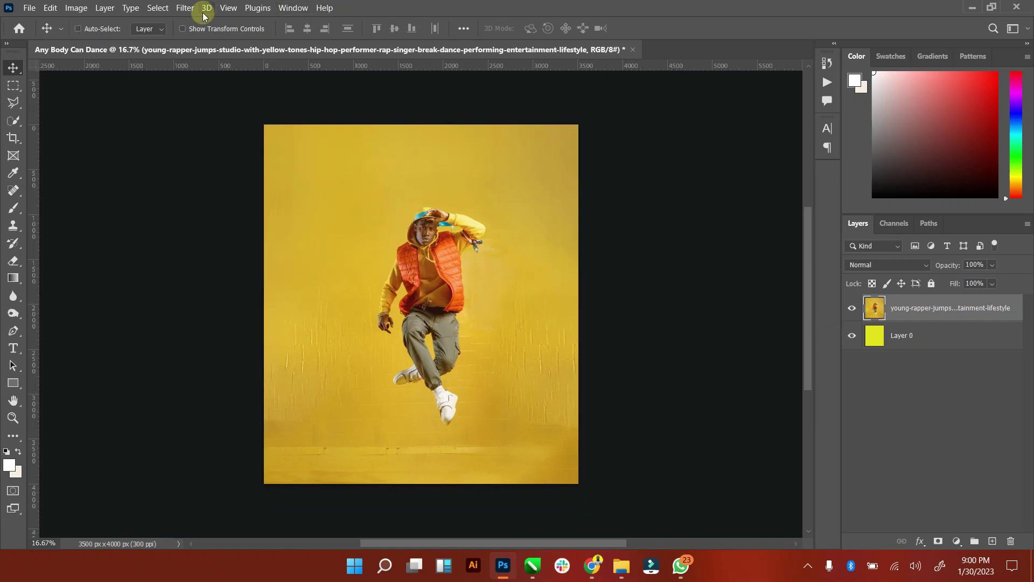
left_click(13, 417)
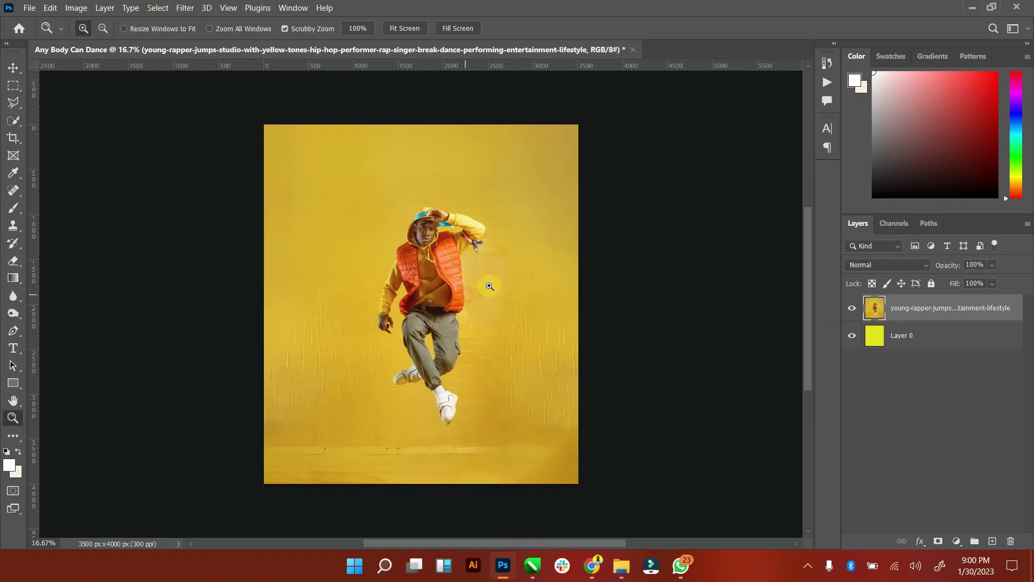
left_click(490, 285)
left_click(13, 69)
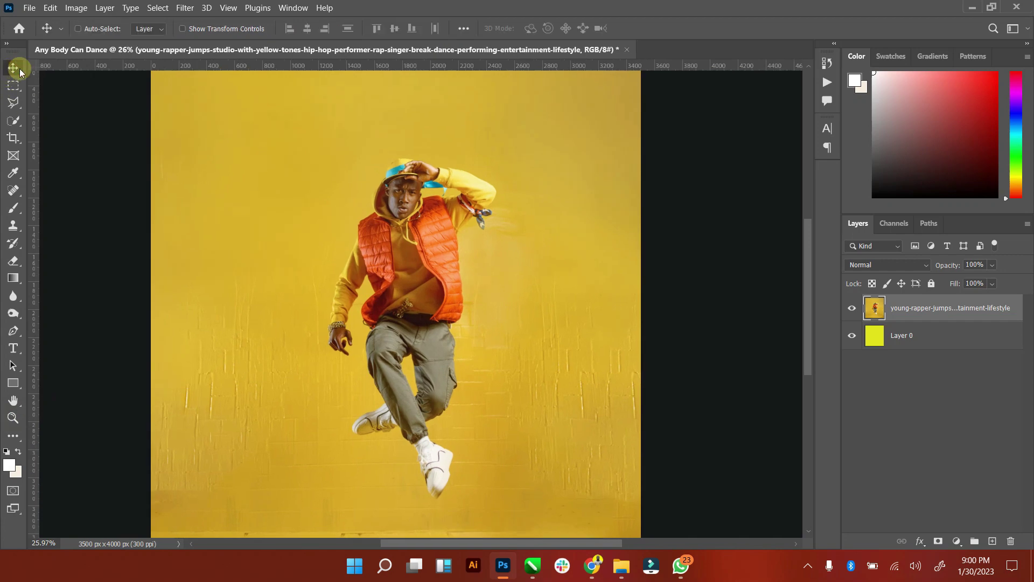
left_click(159, 8)
left_click(178, 157)
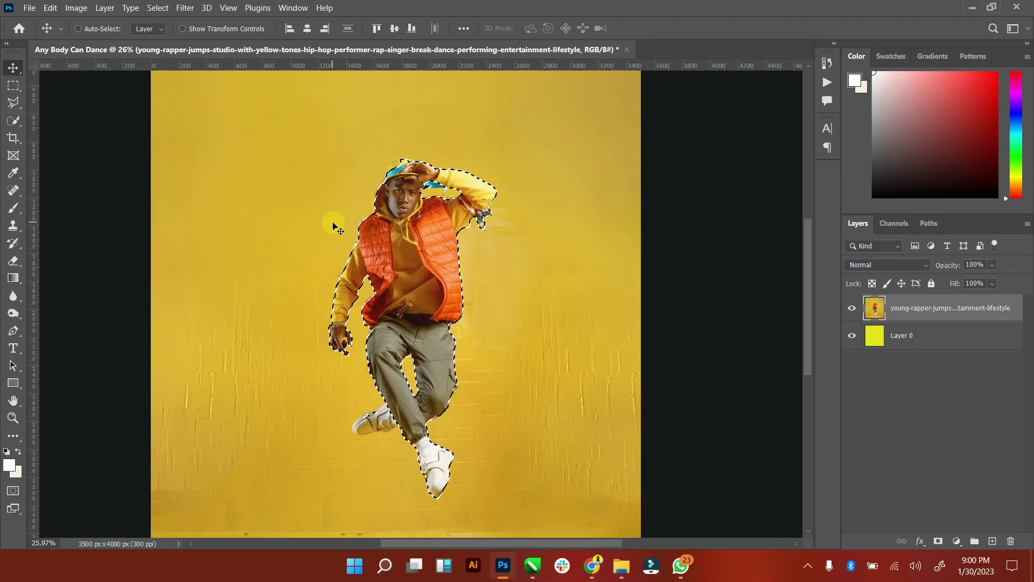
Step: Zoom in on the left shoe and paint the missed shoe area into the selection with Quick Selection
left_click(12, 423)
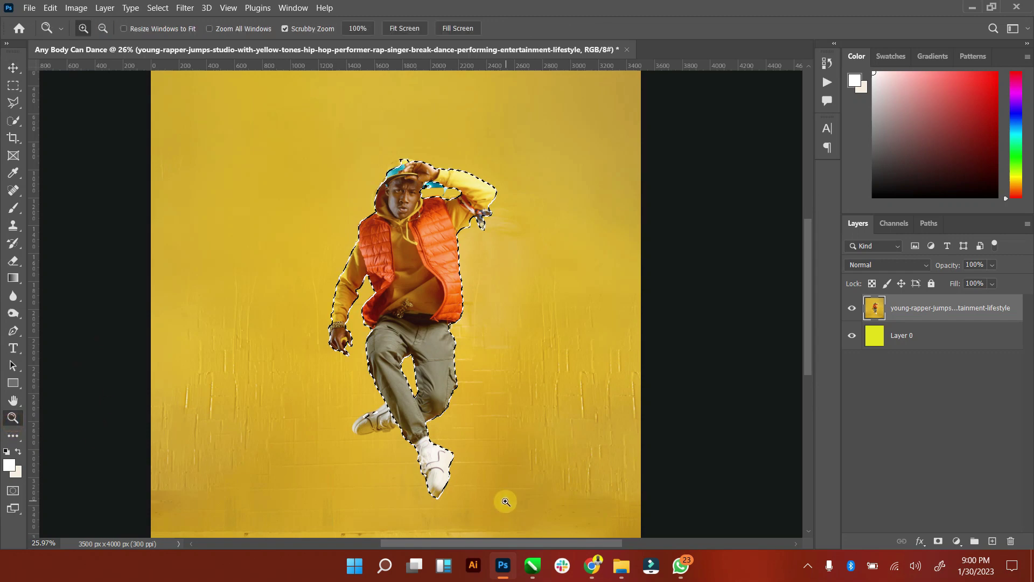
left_click_drag(370, 452, 449, 389)
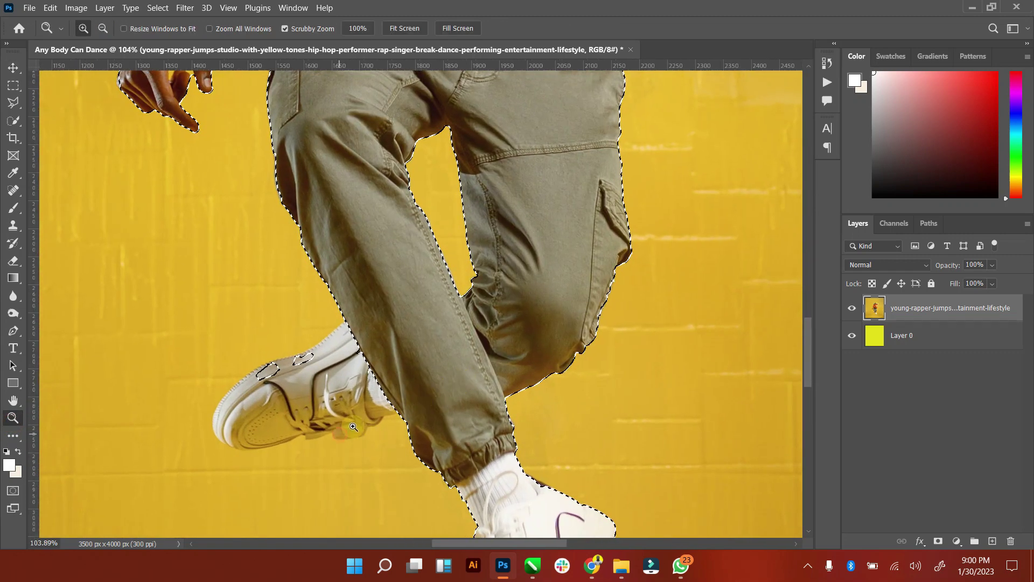
left_click_drag(353, 426, 375, 415)
left_click(13, 103)
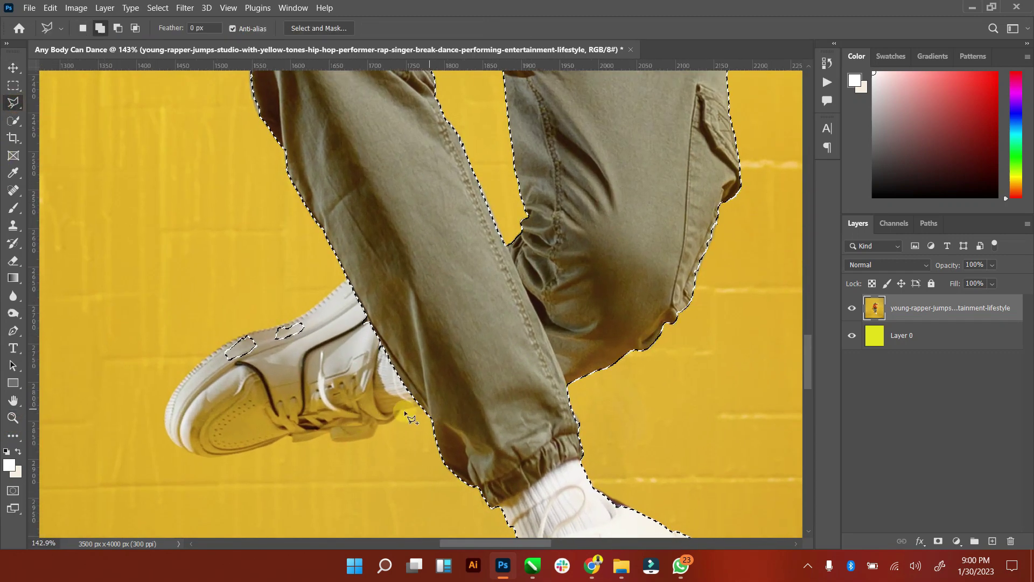
left_click(12, 418)
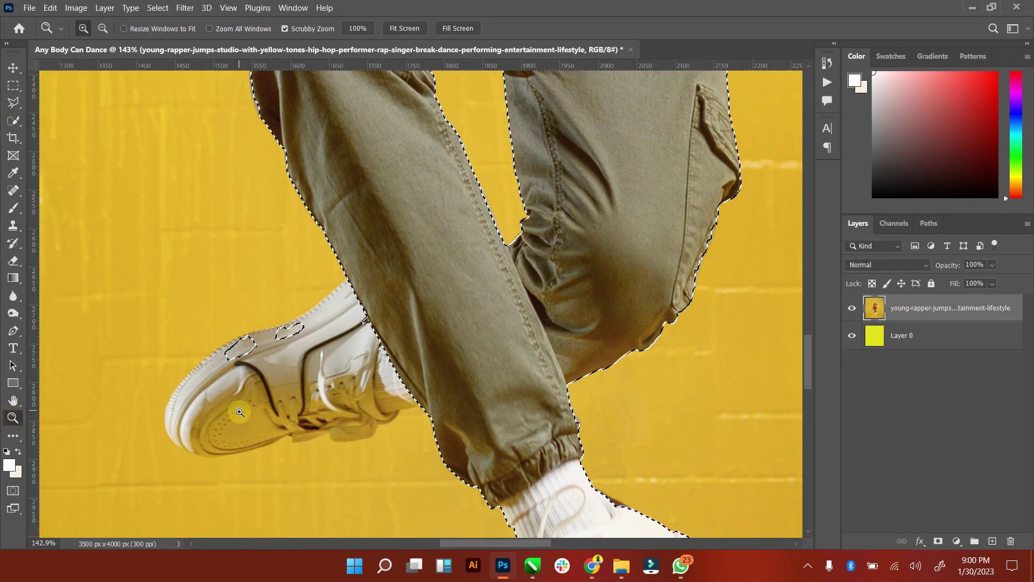
left_click_drag(245, 399, 270, 397)
left_click(11, 121)
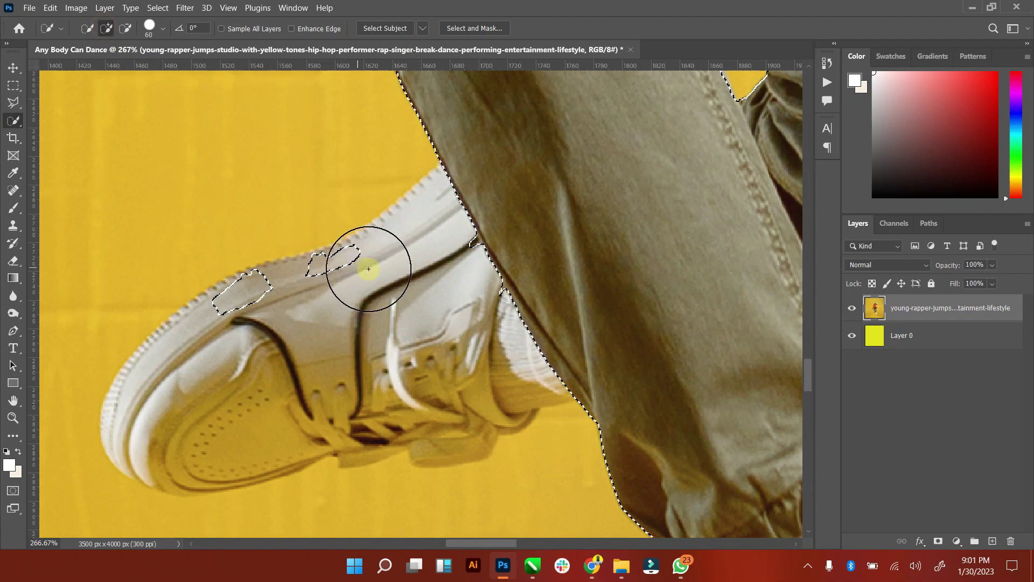
mouse_move(468, 284)
left_mouse_down()
mouse_move(454, 272)
mouse_move(404, 277)
mouse_move(243, 335)
mouse_move(220, 388)
mouse_move(484, 380)
mouse_move(370, 422)
mouse_move(570, 364)
left_mouse_up()
key("bracketleft")
key("bracketleft")
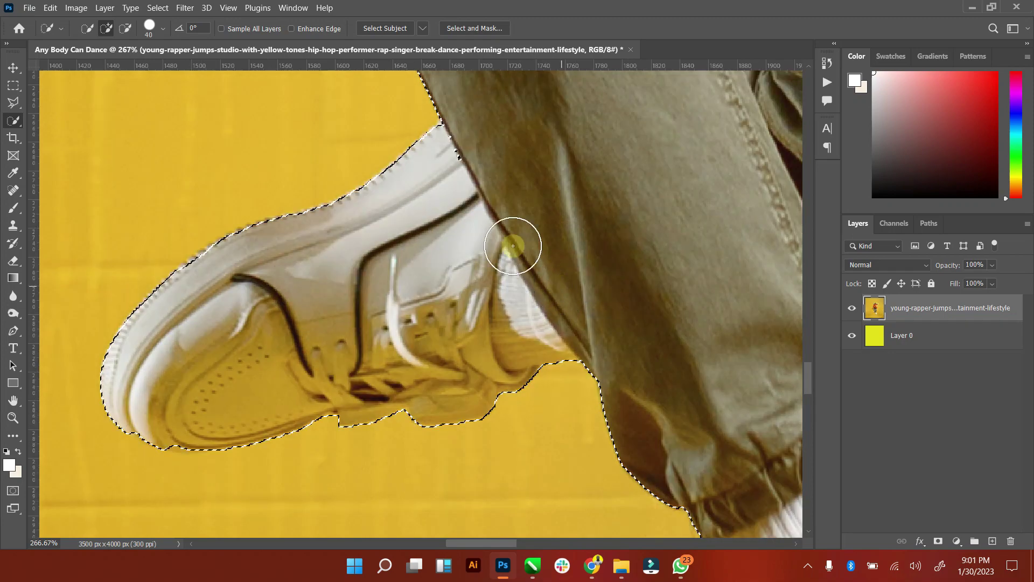
scroll(501, 258, "down", 1)
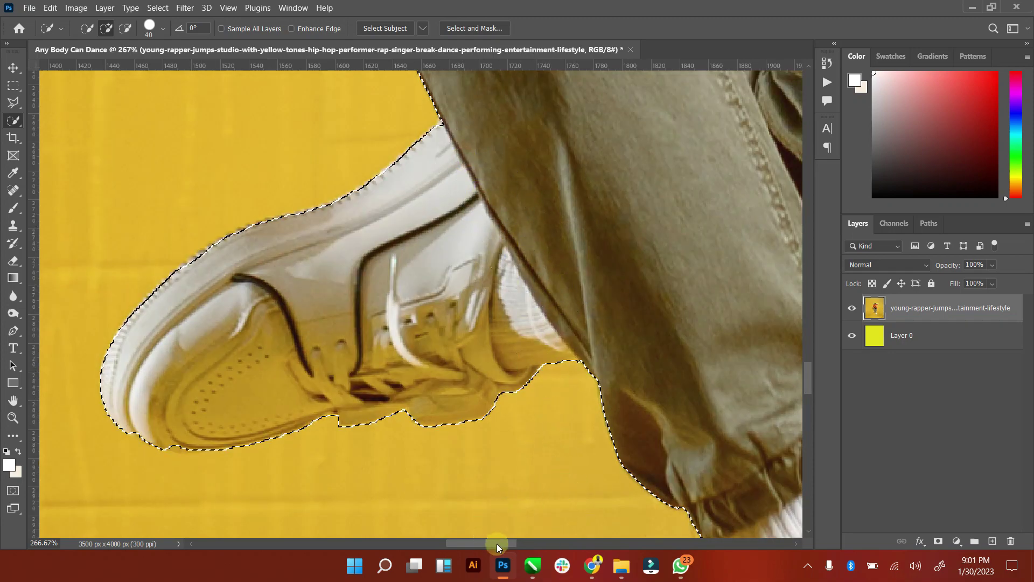
scroll(506, 529, "right", 5)
mouse_move(815, 354)
left_mouse_down()
mouse_move(804, 423)
mouse_move(799, 407)
left_mouse_up()
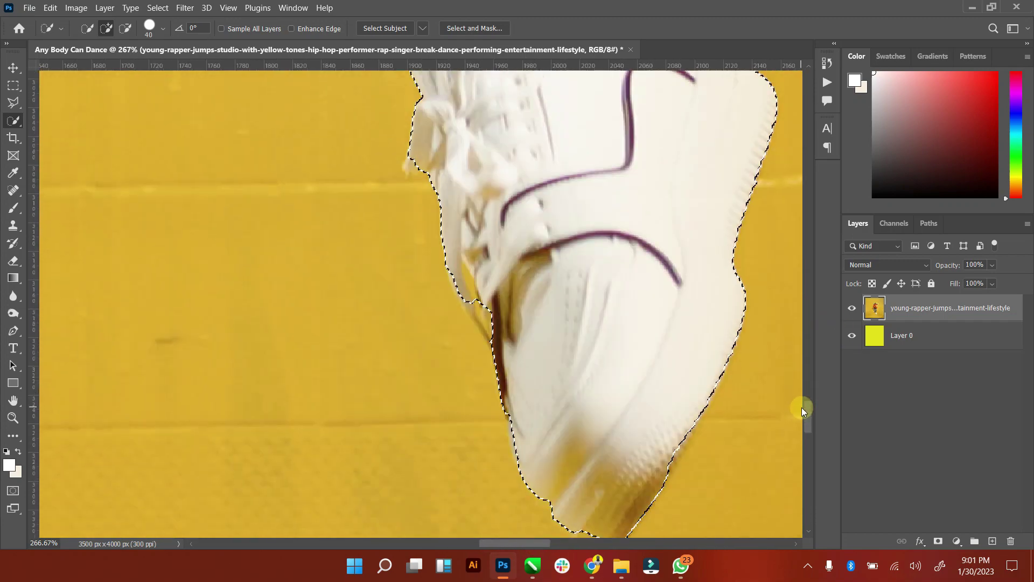
Step: Add the shoe's edge and subtract the background sliver beside it with the Polygonal Lasso
left_click(13, 102)
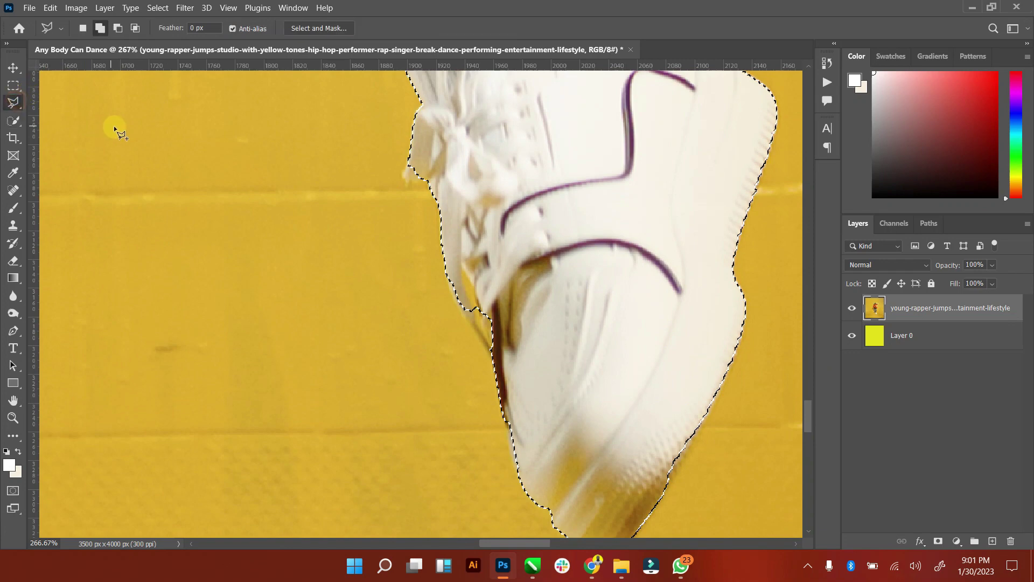
left_click(504, 359)
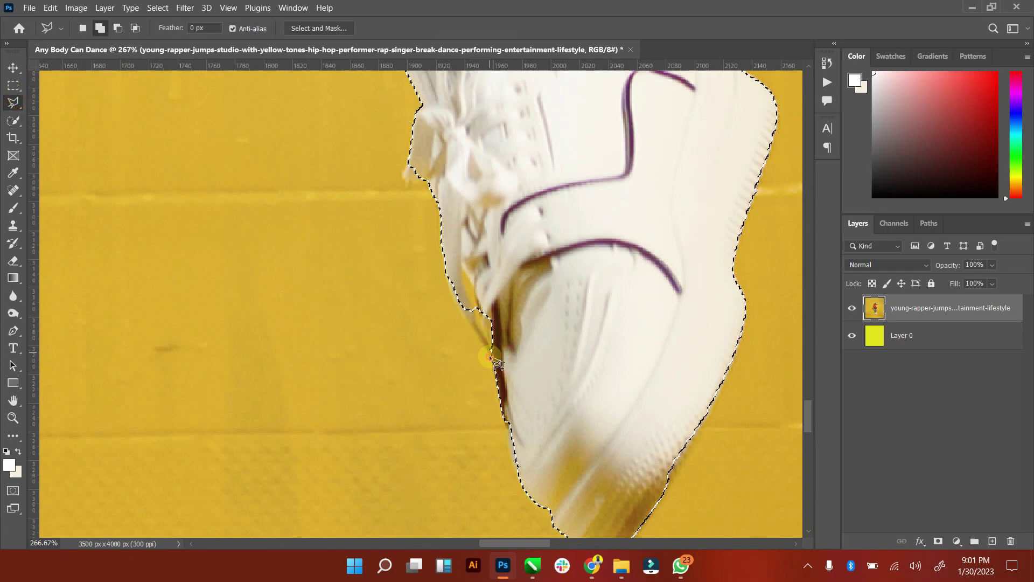
left_click(451, 296)
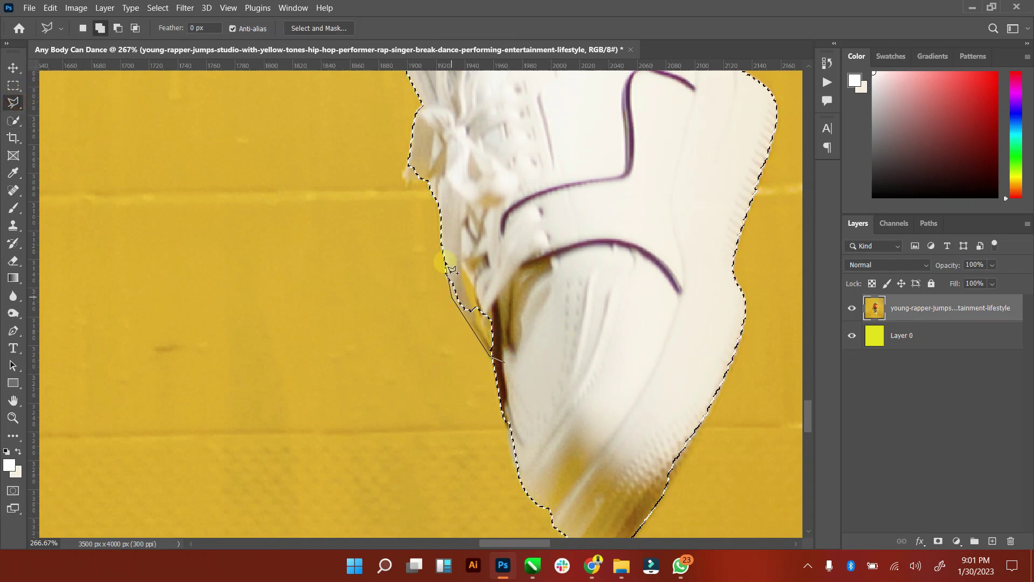
double_click(424, 169)
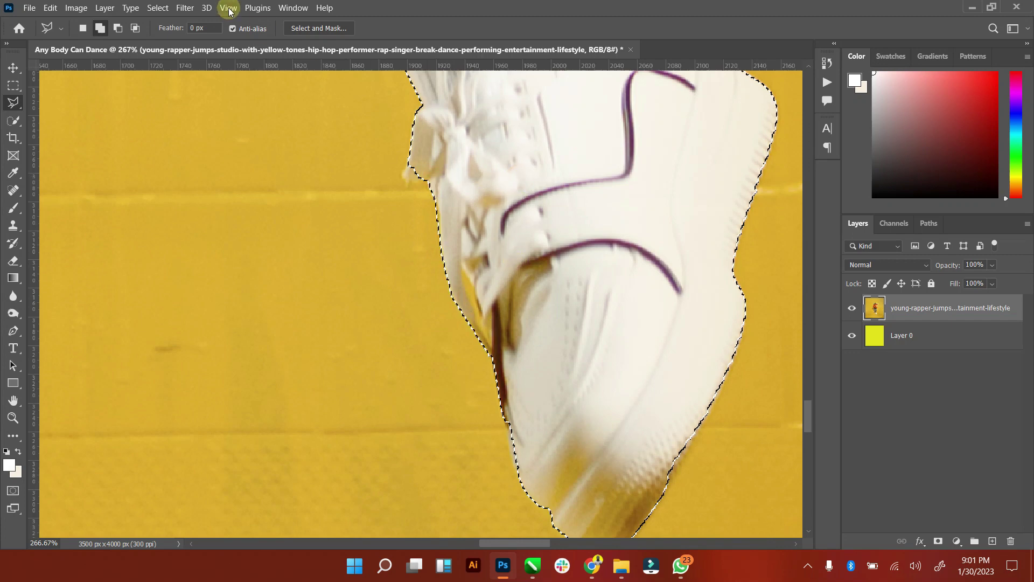
left_click(118, 28)
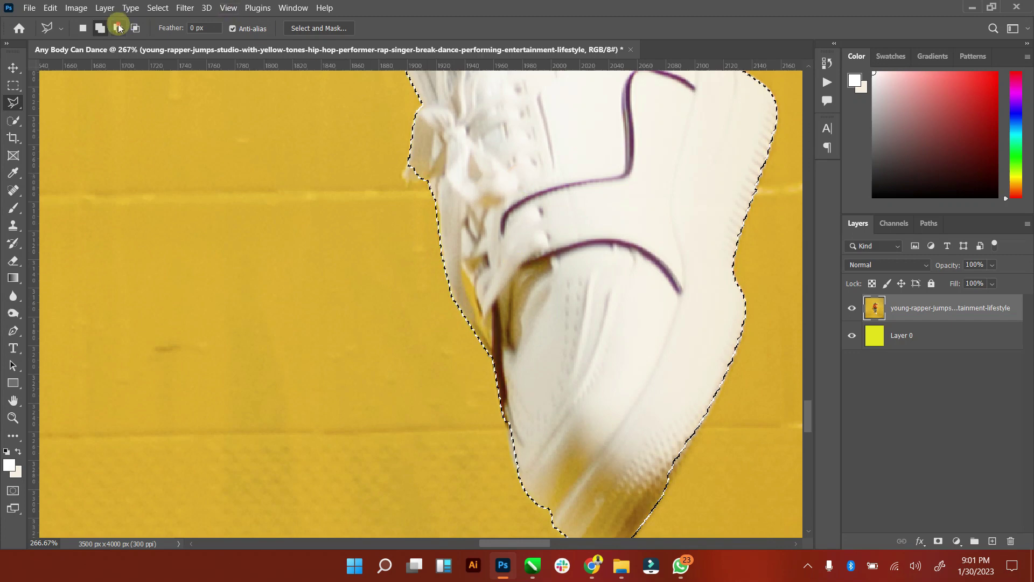
left_click(491, 351)
left_click(461, 263)
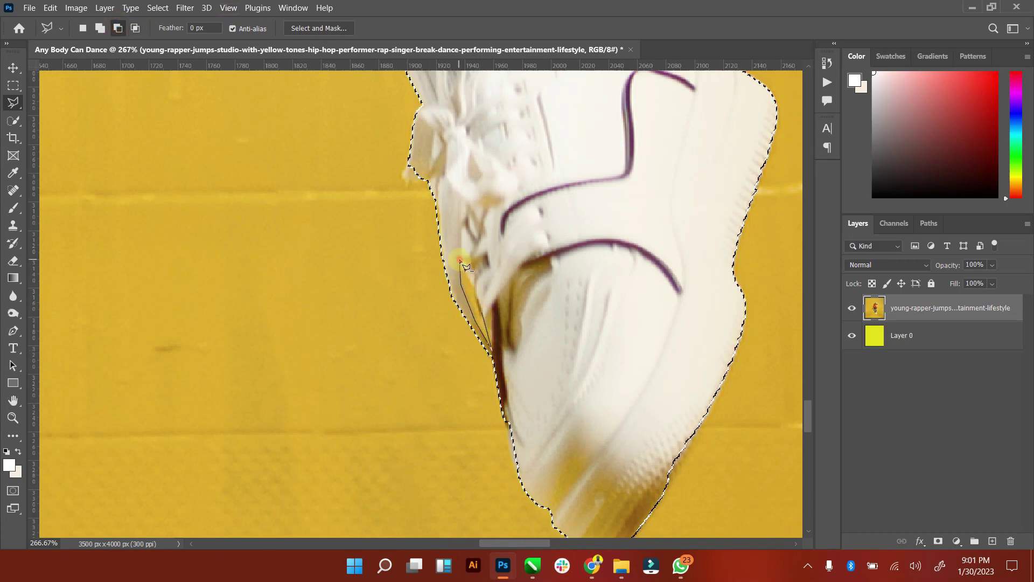
double_click(466, 266)
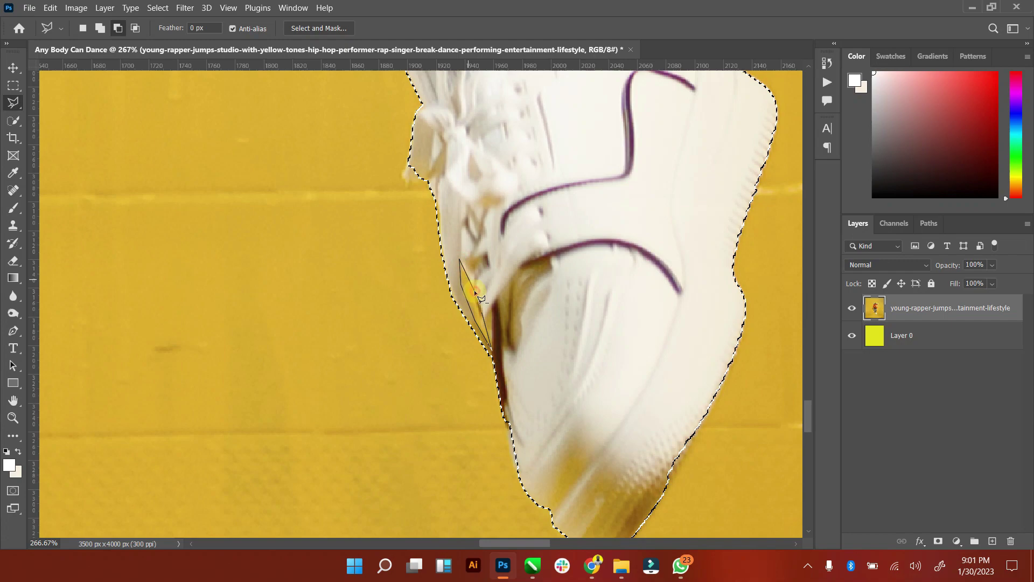
double_click(14, 400)
left_click(13, 417)
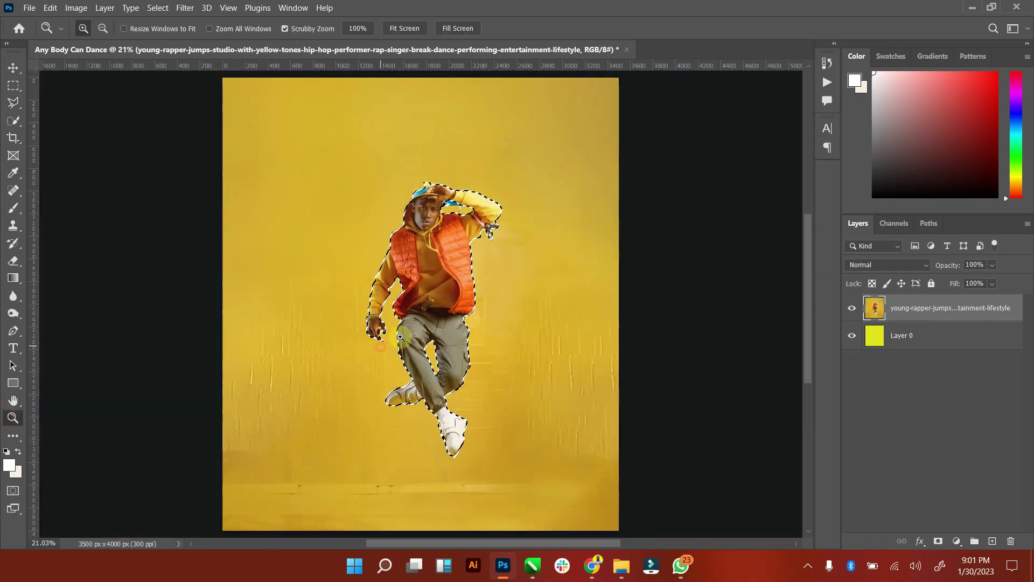
Step: Zoom in on the hand and remove the gap between thumb and finger from the selection
left_click_drag(400, 337, 444, 215)
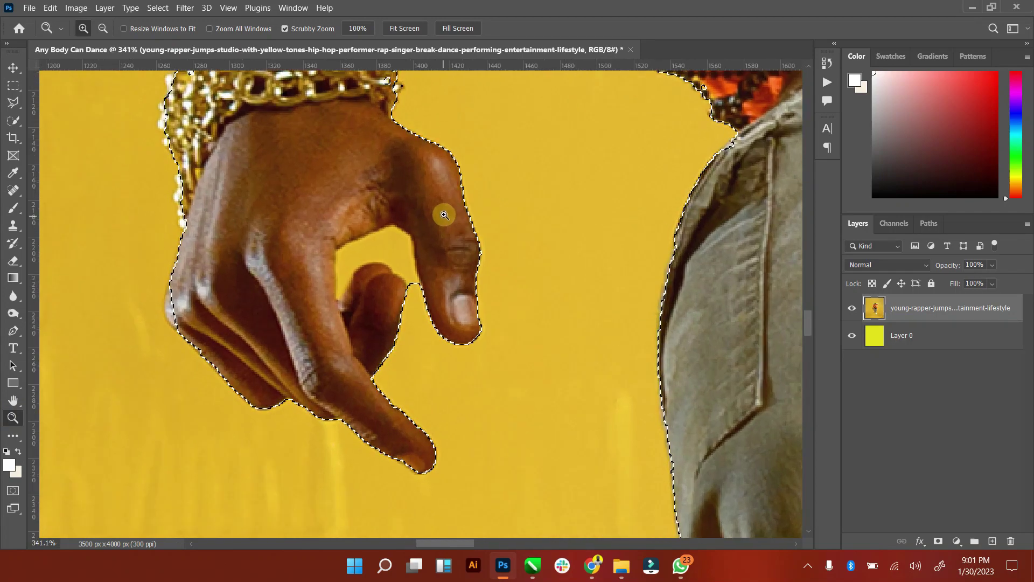
left_click(13, 103)
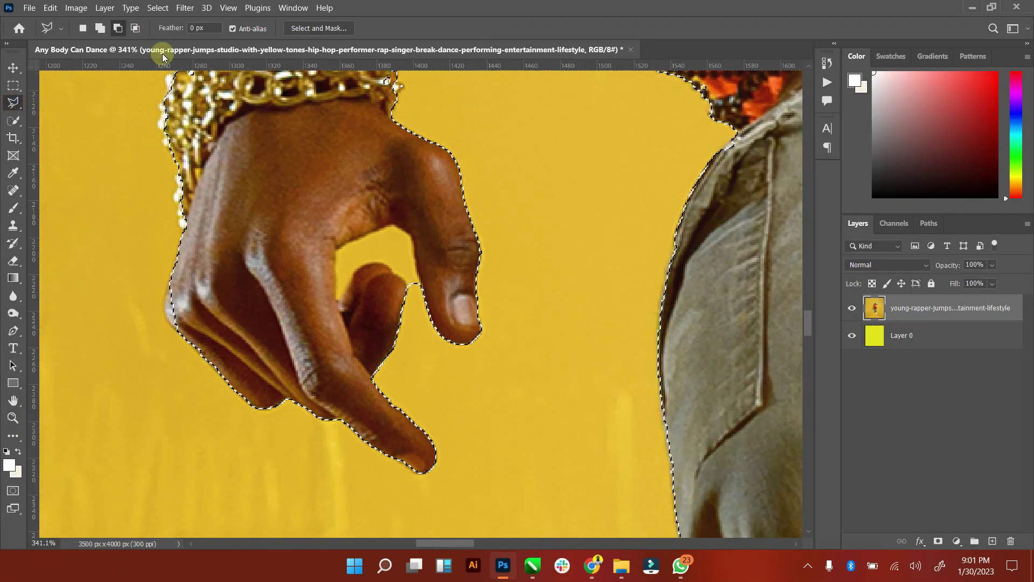
left_click(413, 302)
left_click(405, 287)
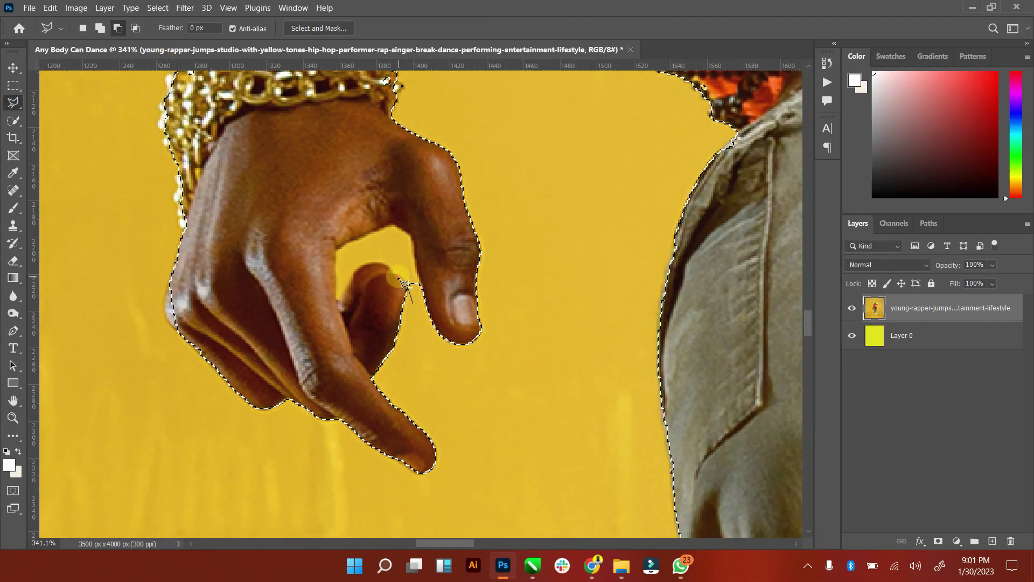
left_click(380, 263)
left_click(351, 281)
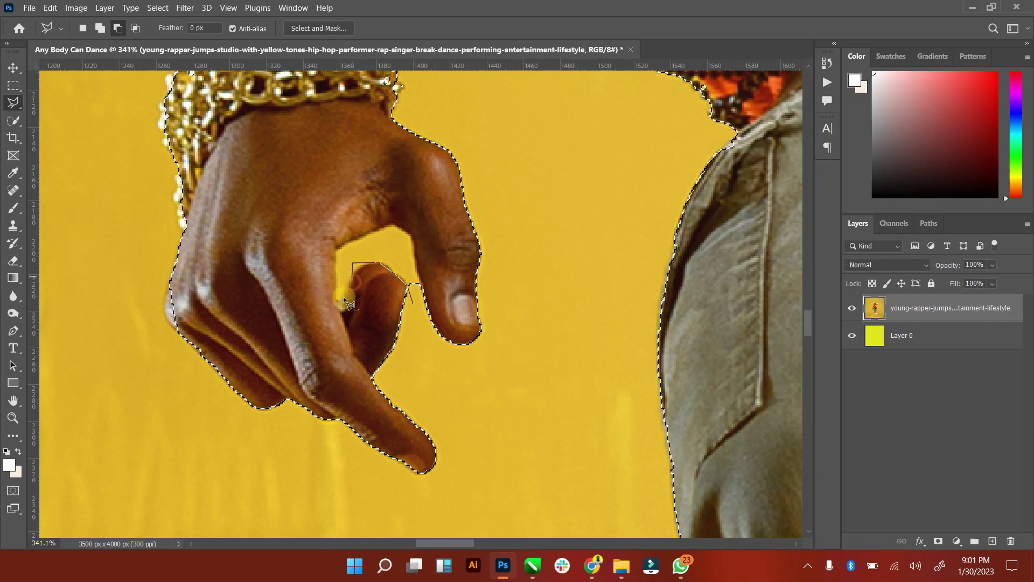
left_click(336, 300)
left_click(334, 250)
left_click(392, 224)
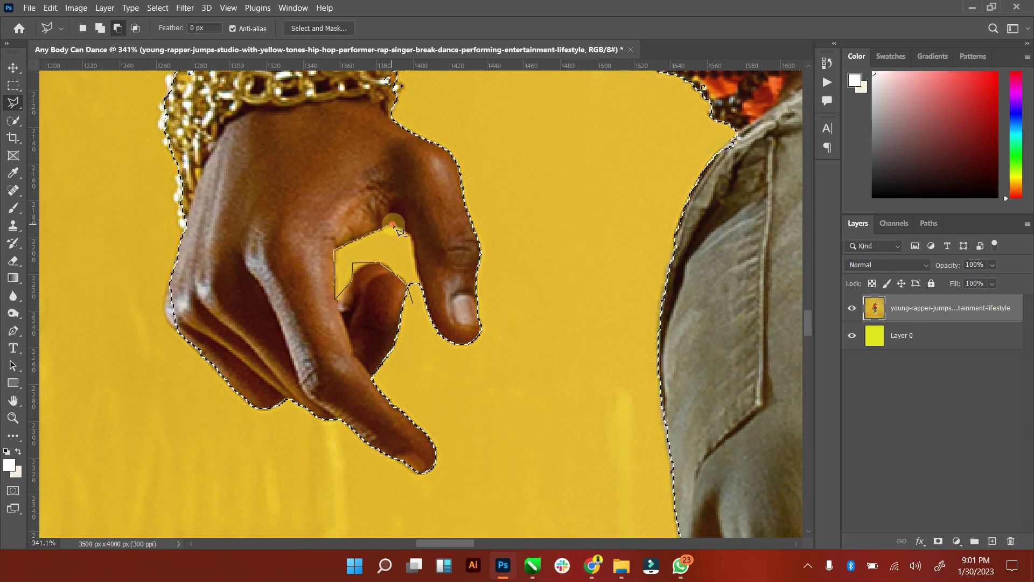
left_click(418, 282)
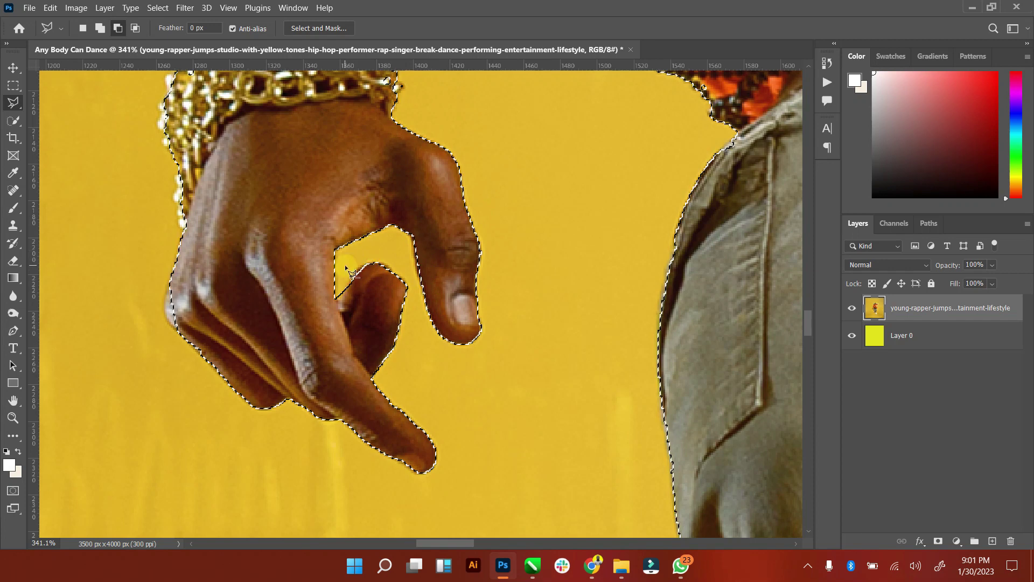
Step: Add the hand's left edge up to the wrist to the selection
left_click(227, 373)
left_click(99, 28)
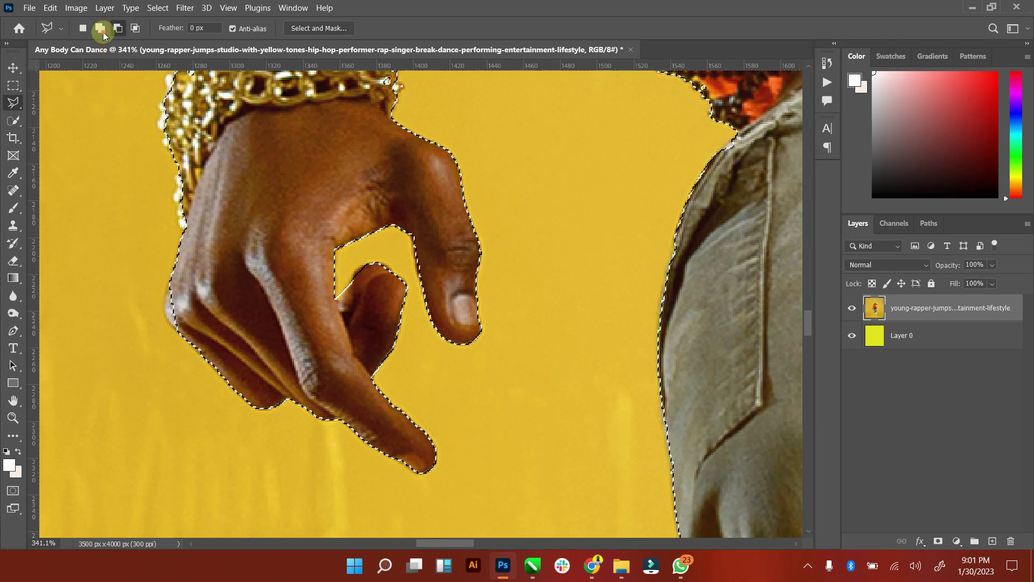
left_click(200, 350)
left_click(176, 330)
left_click(164, 307)
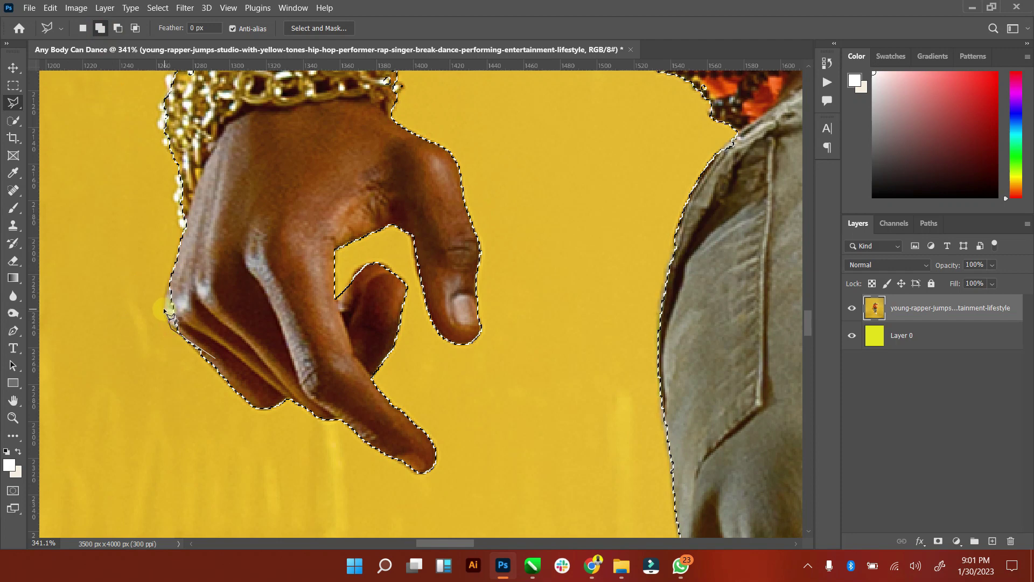
left_click(170, 272)
left_click(183, 229)
left_click(178, 199)
left_click(176, 179)
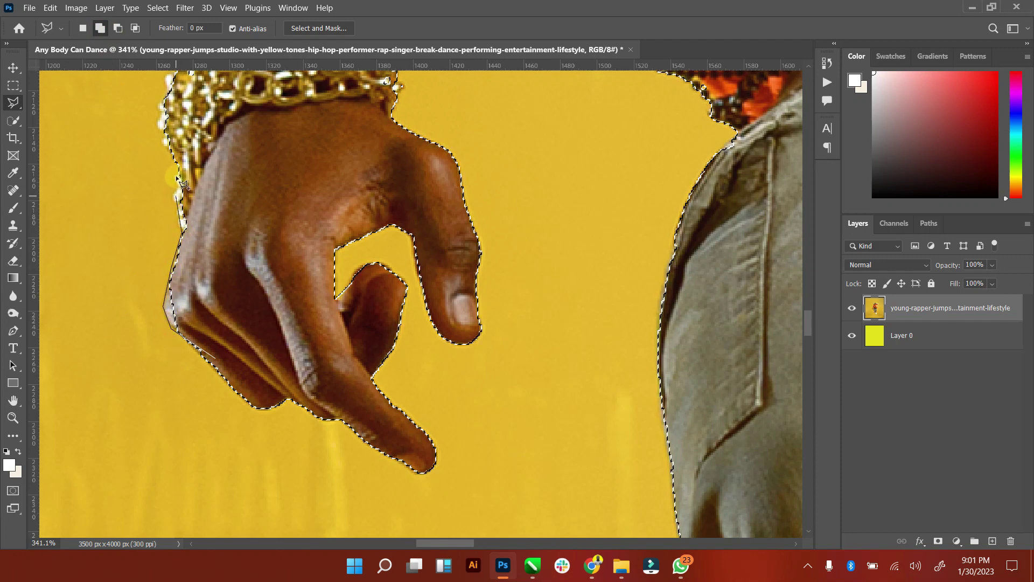
left_click(196, 163)
key("z")
key("ctrl+0")
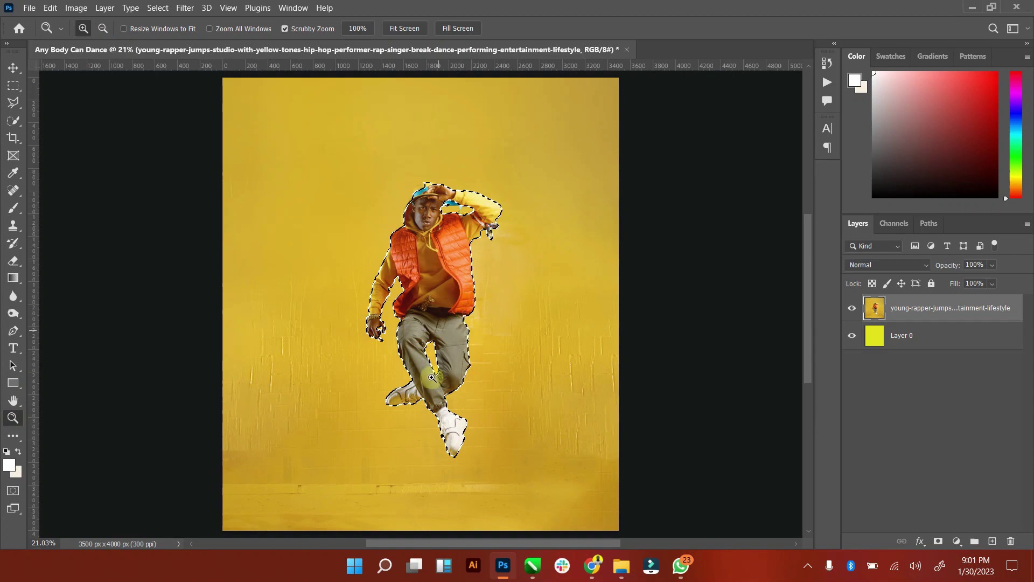
Step: Zoom to the waist and add the sliver below the orange vest's hem to the selection
left_click_drag(437, 371, 534, 331)
scroll(497, 335, "down", 5)
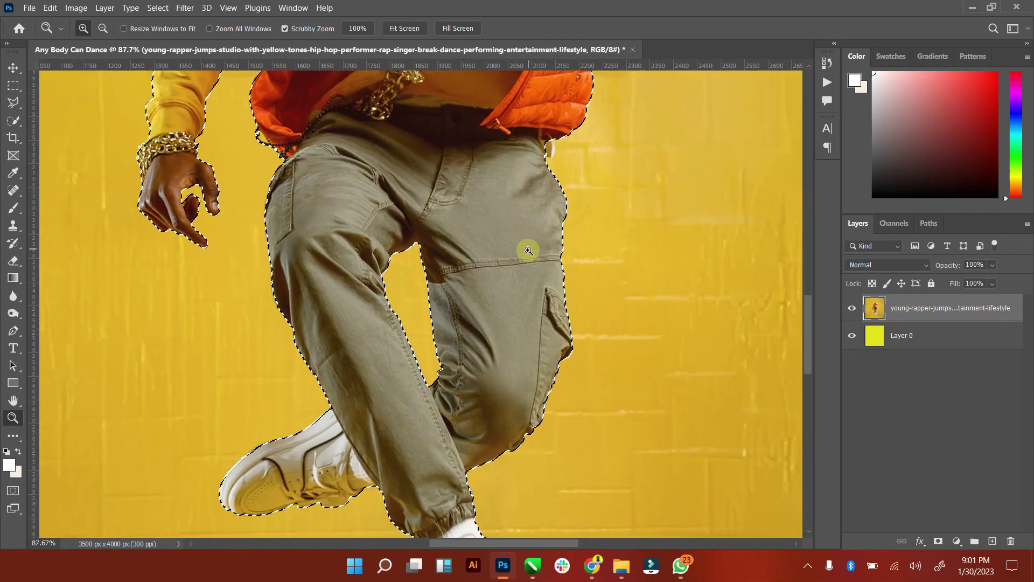
scroll(537, 242, "up", 3)
scroll(595, 238, "up", 2)
scroll(560, 208, "up", 6)
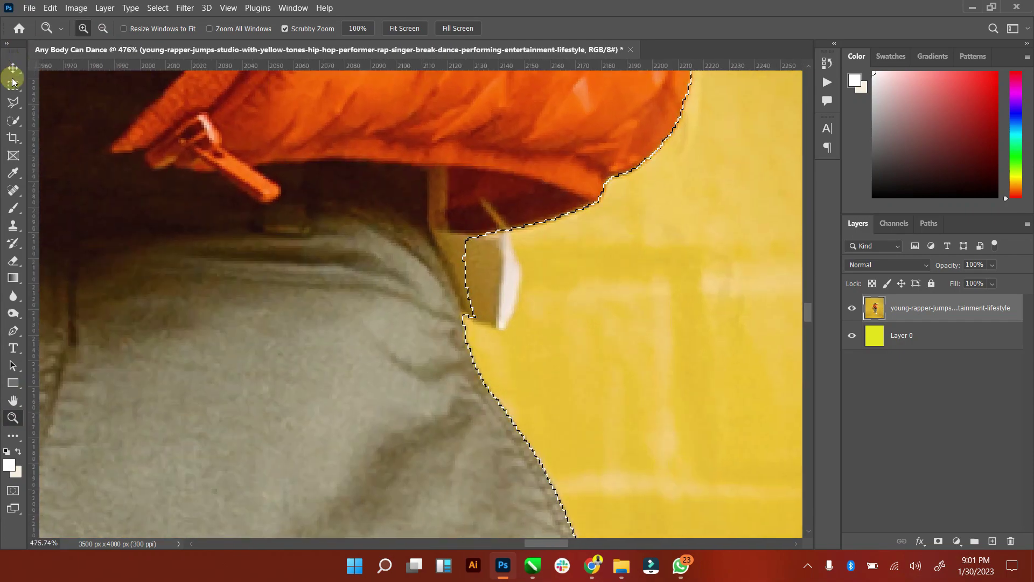
left_click(14, 102)
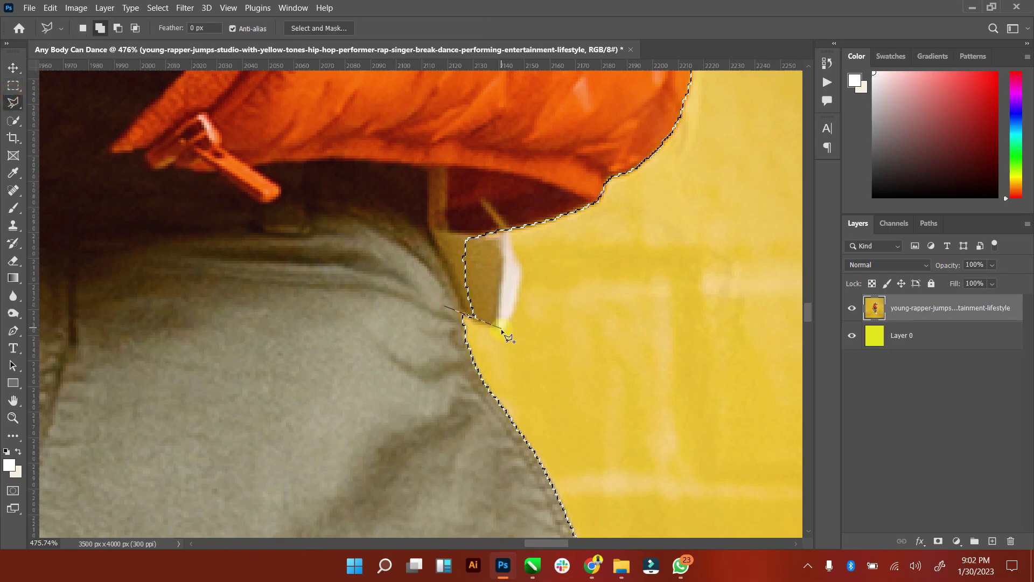
left_click(520, 282)
left_click(515, 241)
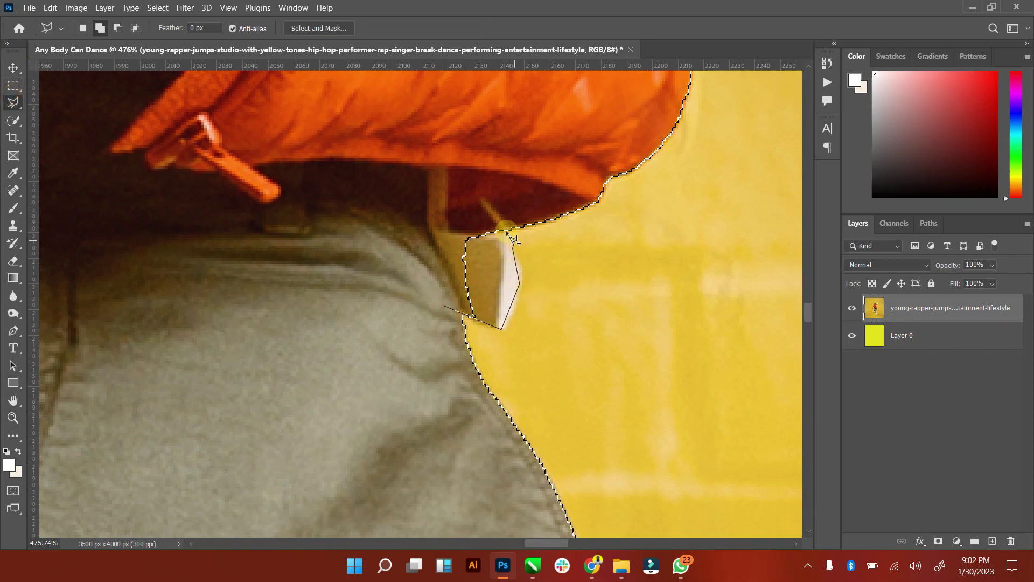
double_click(389, 231)
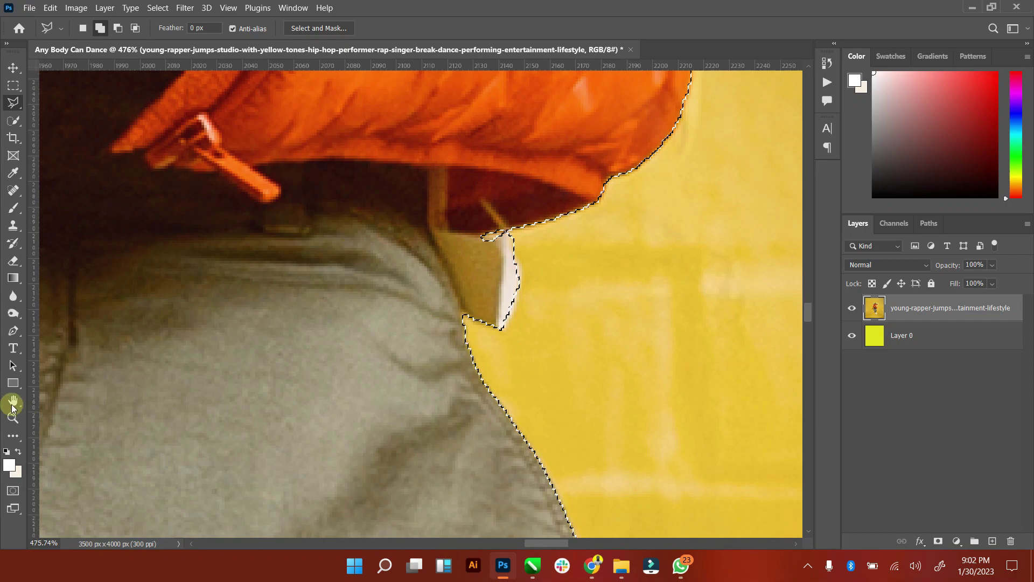
left_click(13, 418)
key("ctrl+0")
left_click_drag(428, 200, 472, 192)
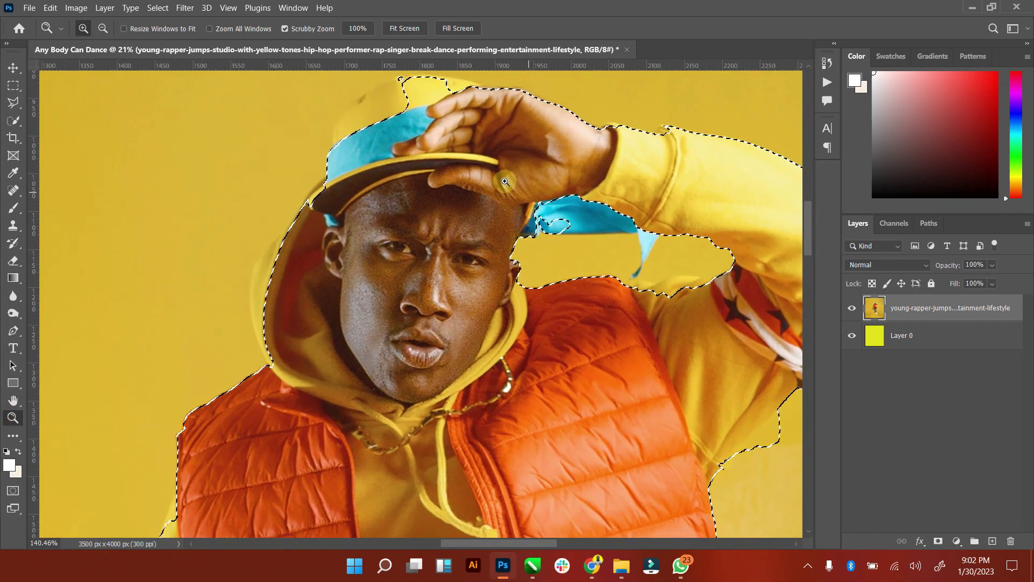
Step: Zoom in and trace a new outline along the hood's outer edge and the top of the cap
left_click_drag(314, 337, 345, 329)
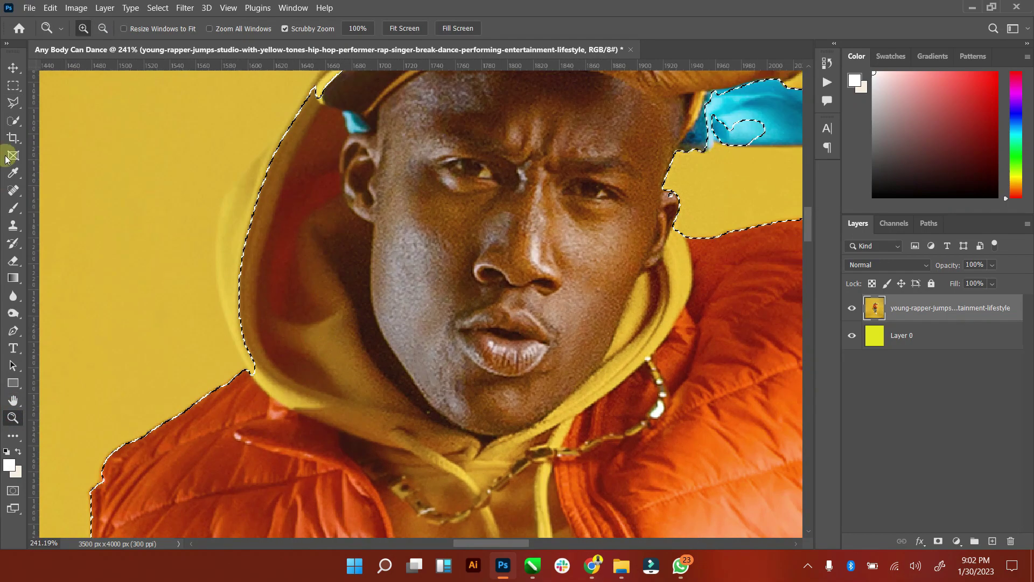
key("l")
left_click(251, 375)
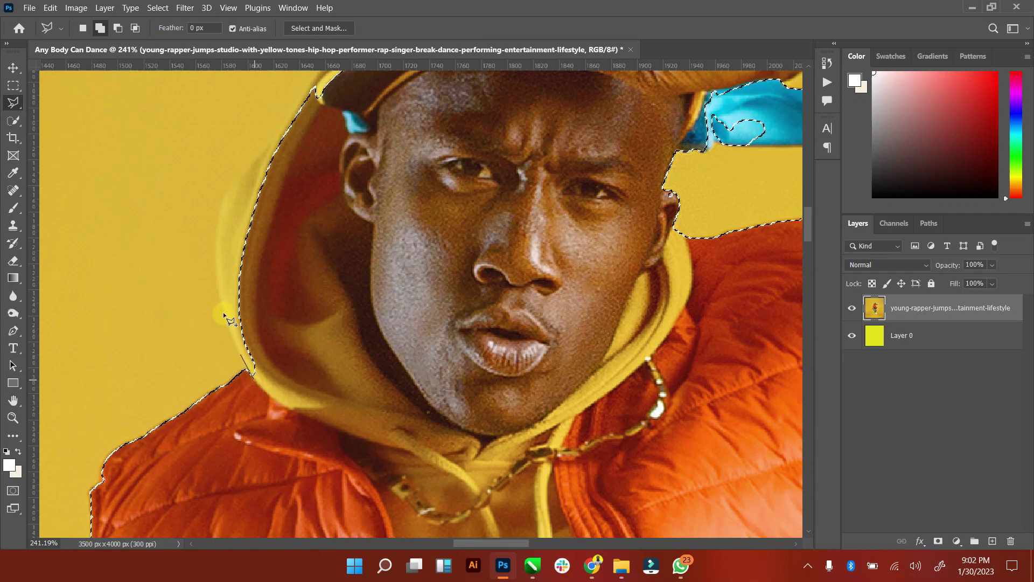
left_click(244, 366)
left_click(219, 302)
left_click(238, 175)
left_click(275, 145)
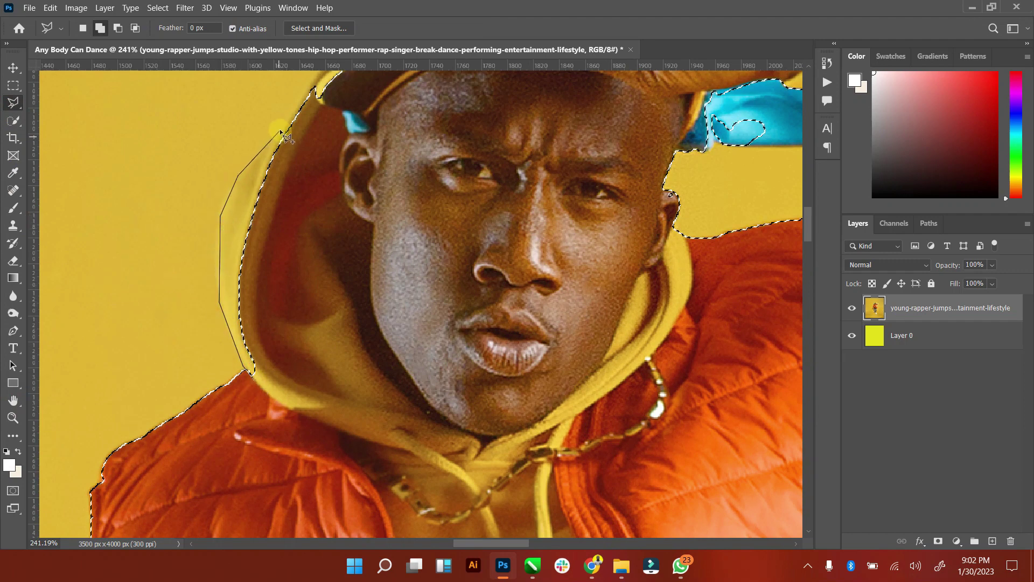
scroll(314, 111, "up", 5)
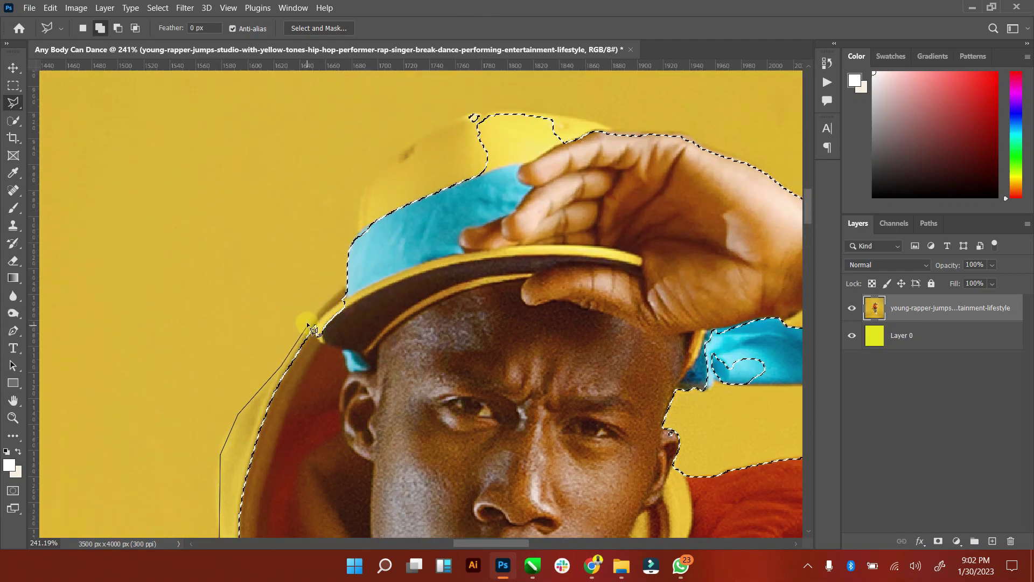
left_click(346, 284)
left_click(362, 228)
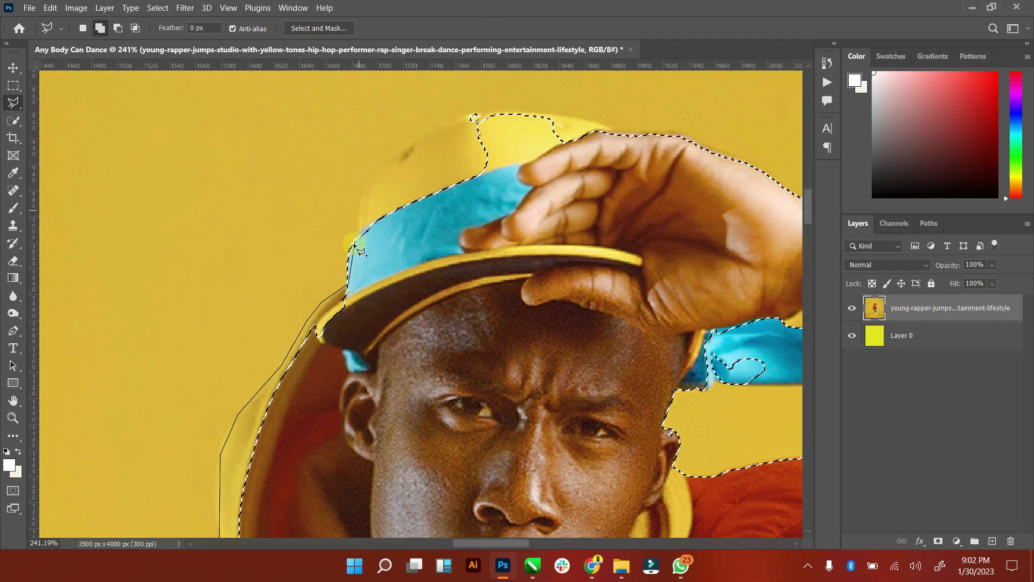
left_click(363, 184)
left_click(380, 155)
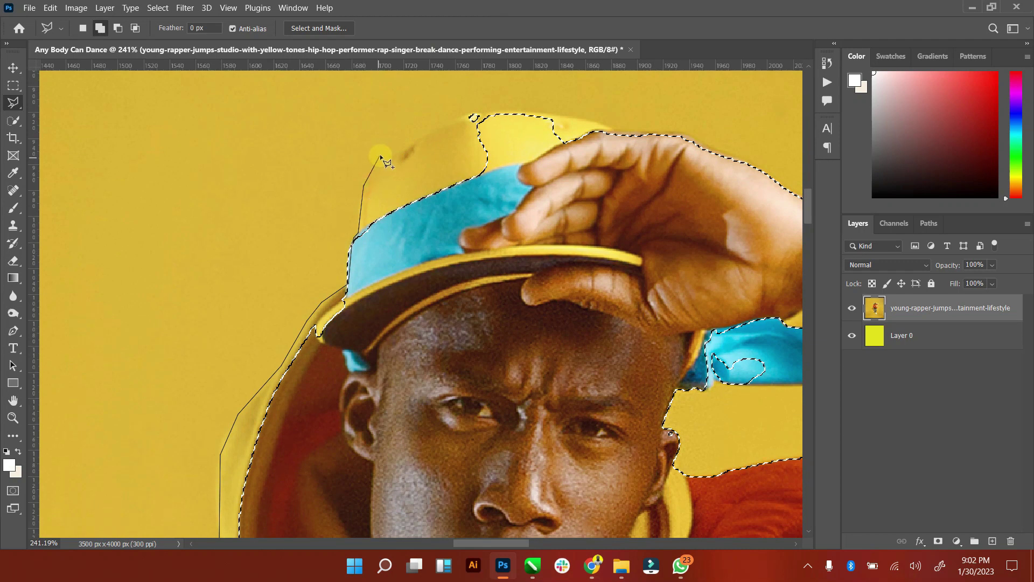
left_click(452, 119)
left_click(489, 109)
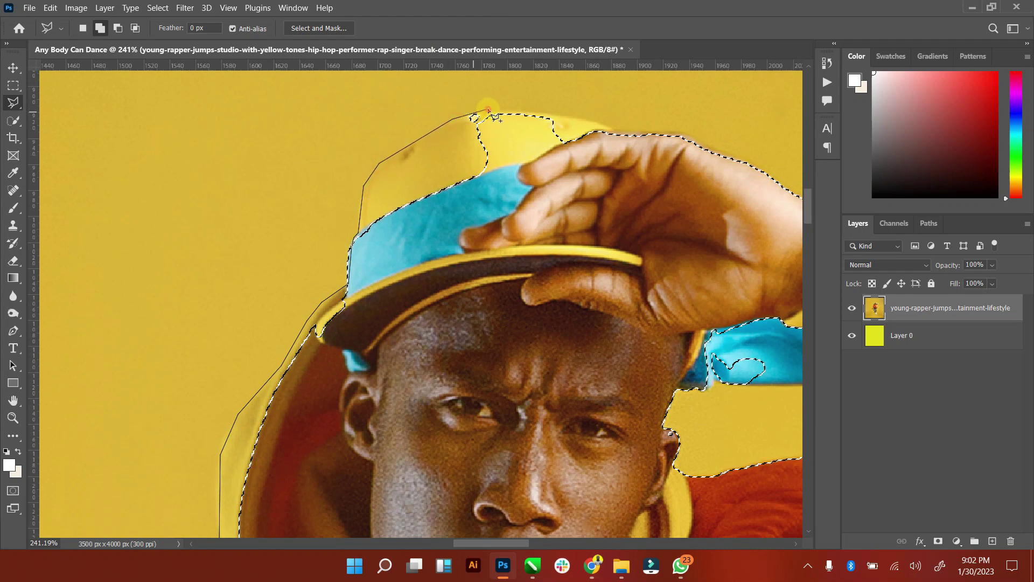
Step: Continue the outline over the raised hand, yellow sleeve and blue cloth, and close it into the selection
left_click(592, 119)
left_click(677, 132)
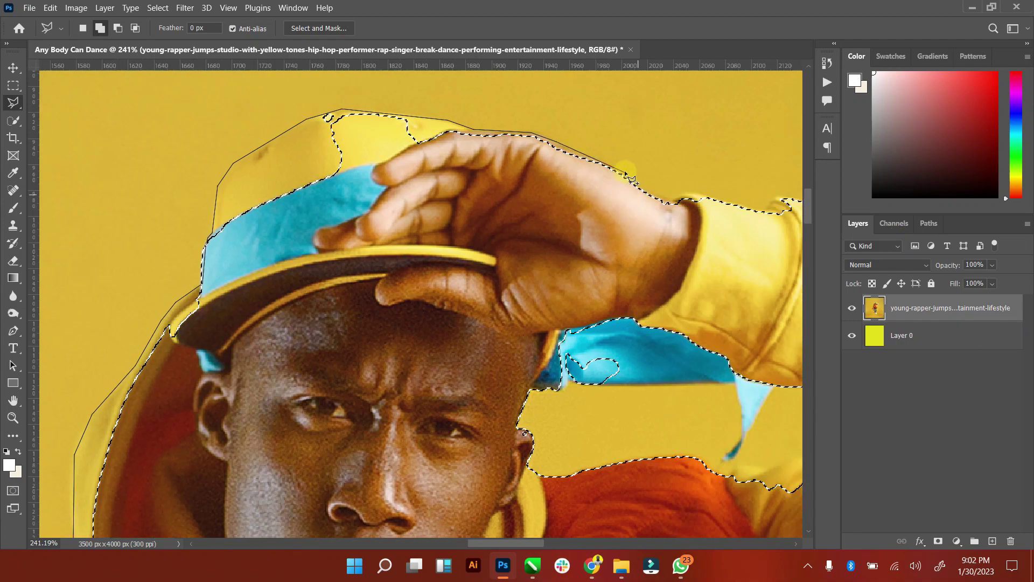
left_click(668, 198)
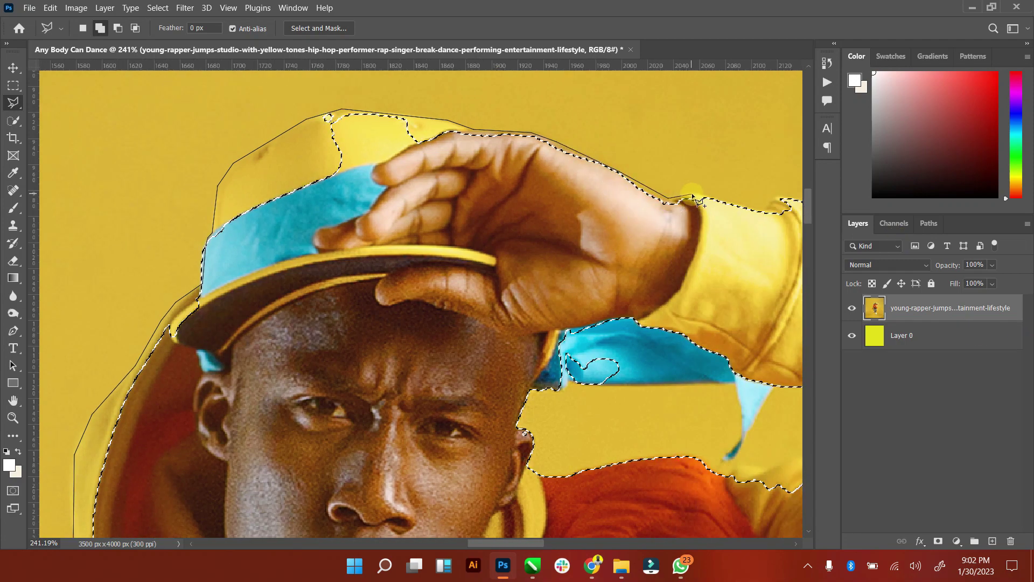
left_click(766, 209)
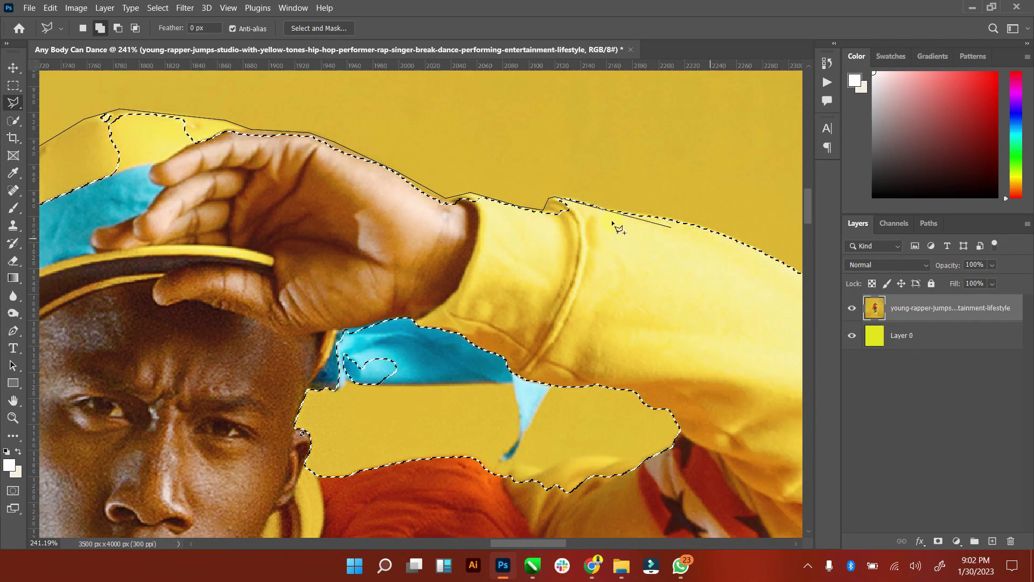
left_click(625, 214)
left_click(571, 291)
left_click(583, 360)
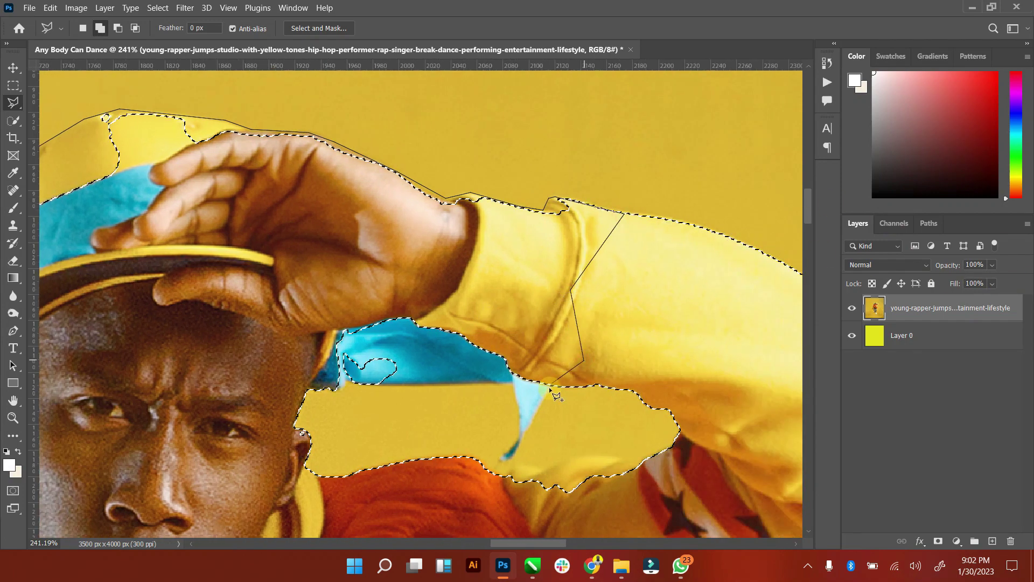
left_click(519, 438)
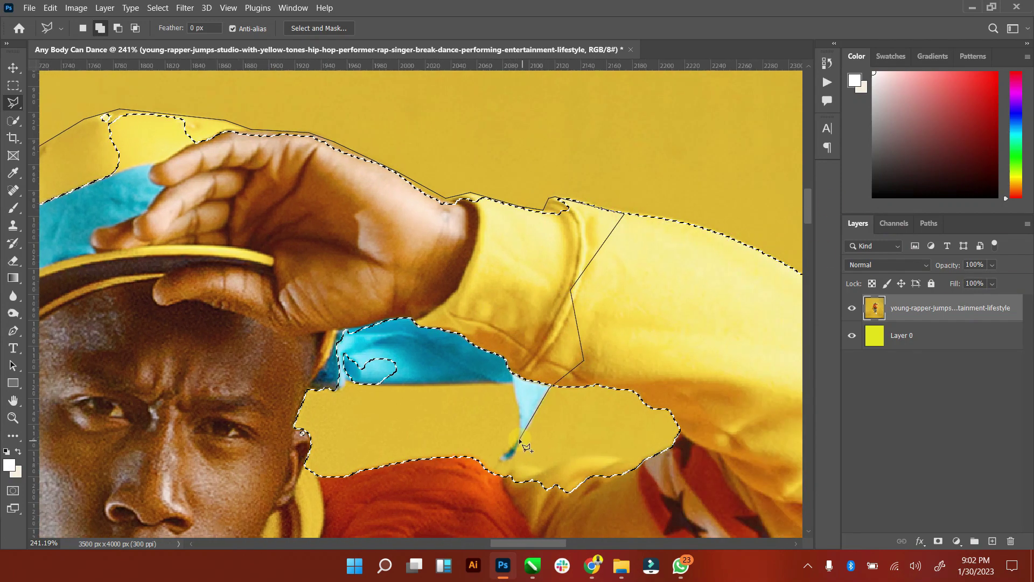
left_click(515, 383)
left_click(340, 385)
left_click(242, 359)
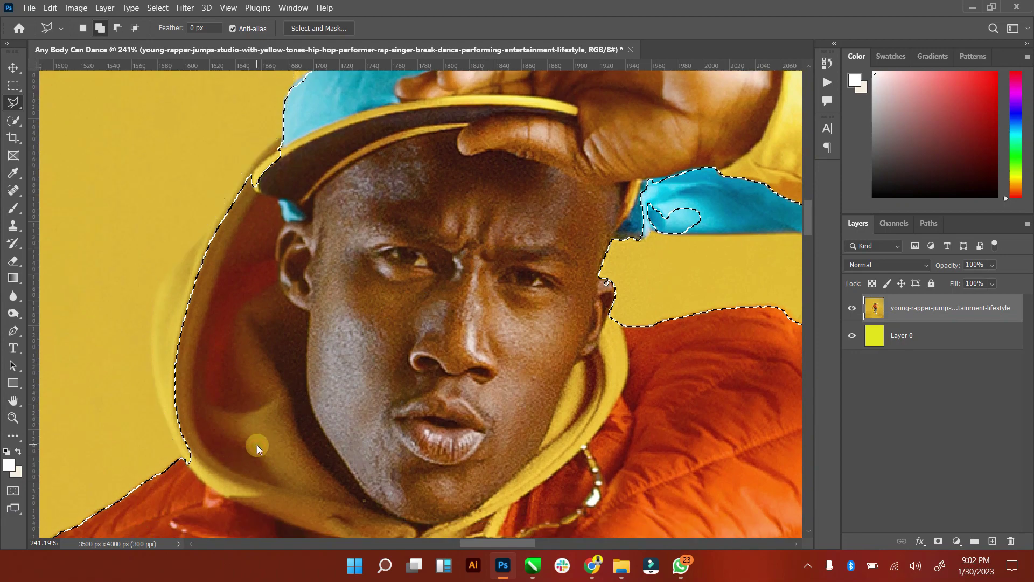
double_click(257, 445)
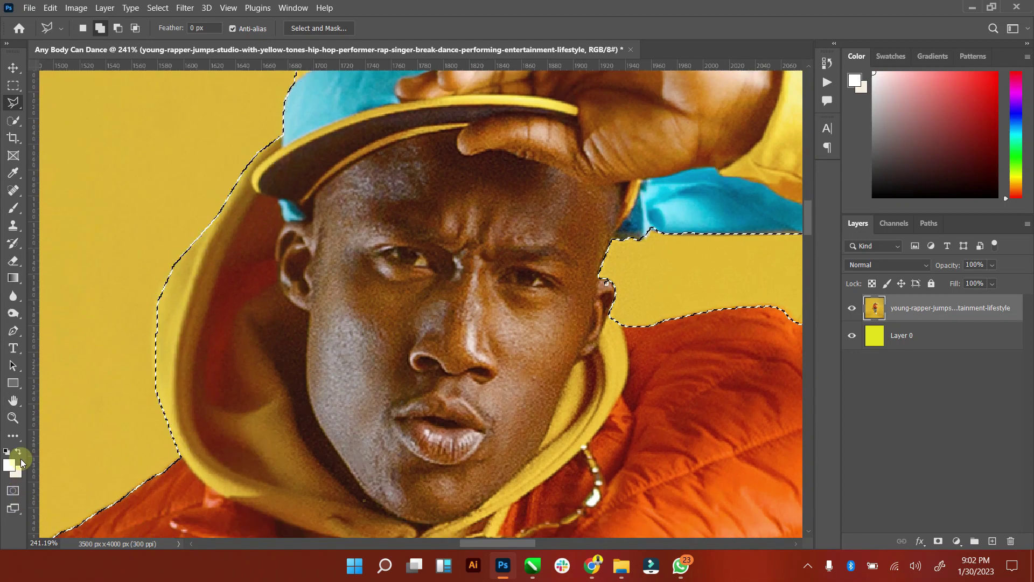
double_click(14, 401)
left_click(13, 418)
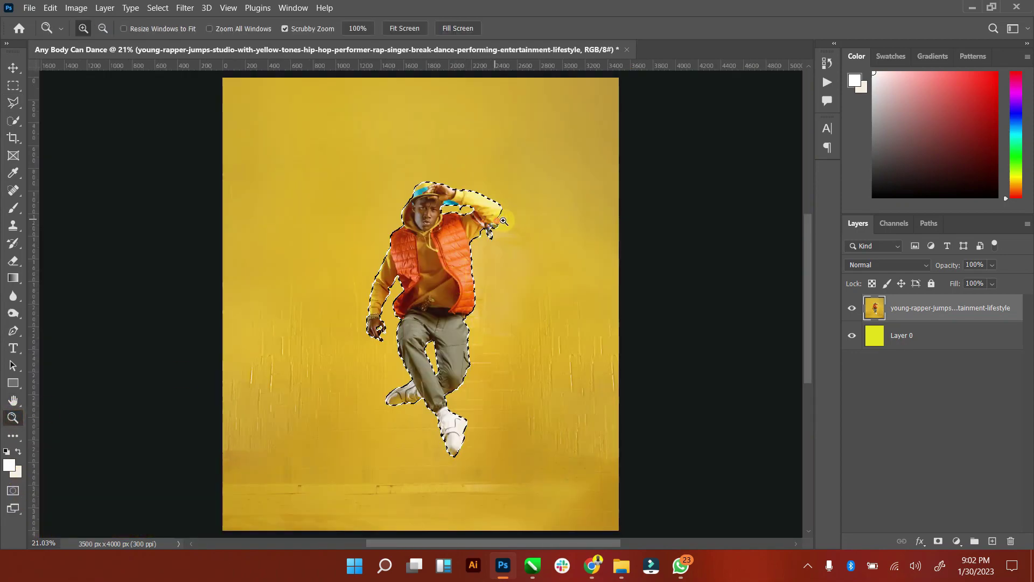
Step: Zoom in on the bandana and subtract the excess area below the sleeve using the Polygonal Lasso
left_click_drag(513, 217, 591, 206)
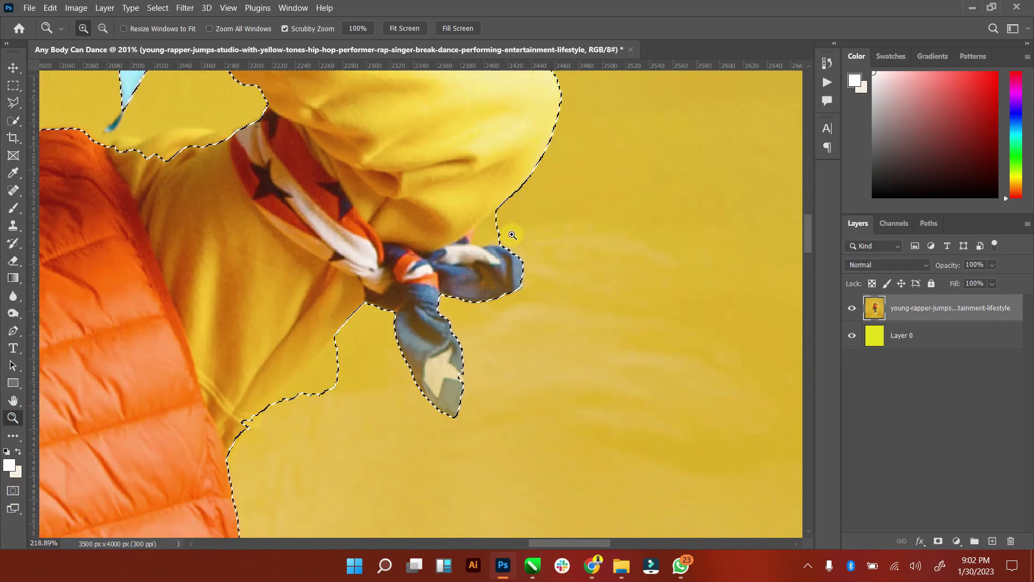
left_click(384, 371)
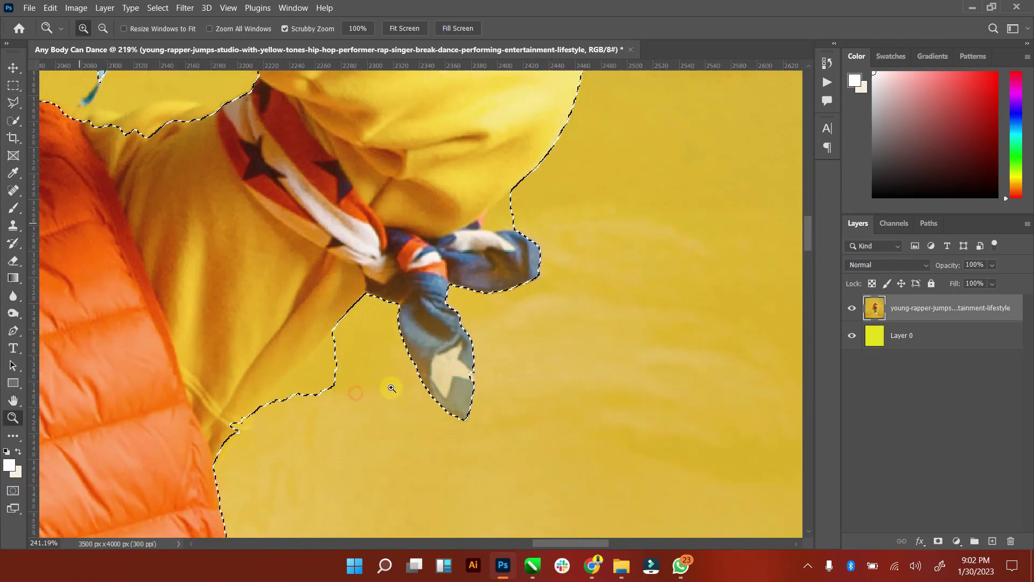
mouse_move(262, 408)
left_mouse_down()
mouse_move(58, 286)
mouse_move(145, 358)
left_mouse_up()
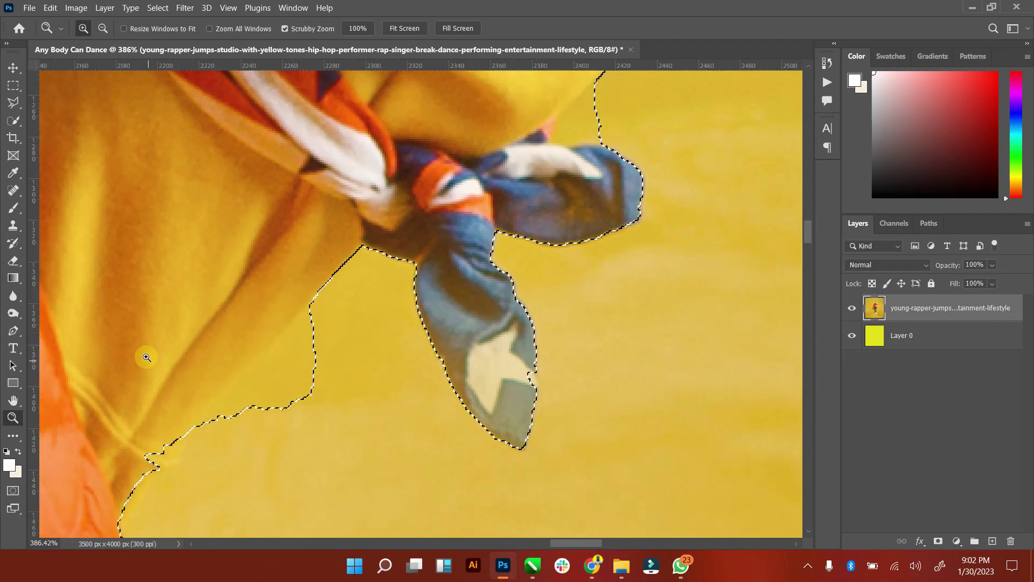
left_click(14, 102)
scroll(301, 283, "down", 2)
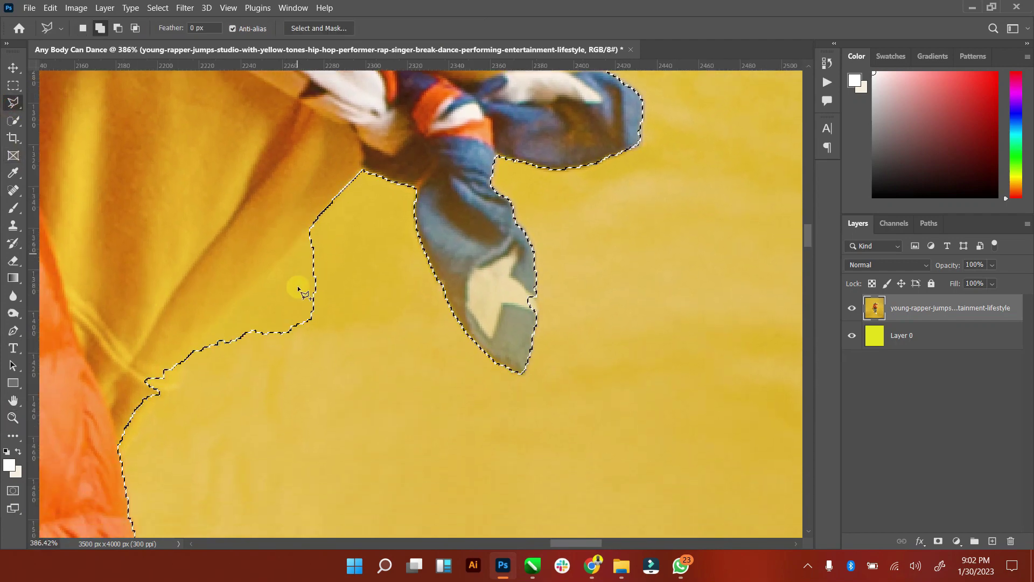
left_click(121, 29)
left_click(171, 372)
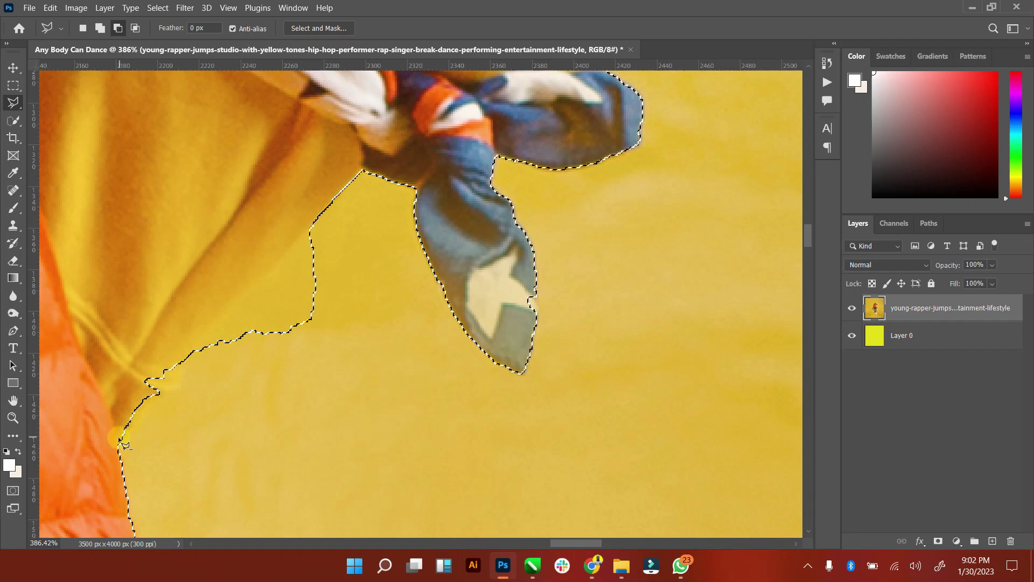
left_click(178, 368)
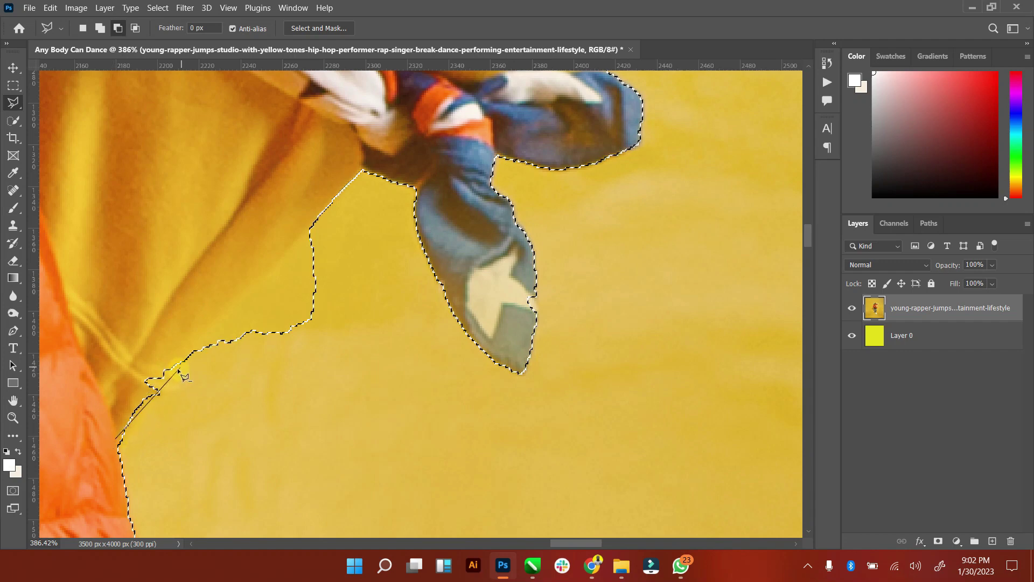
left_click(287, 379)
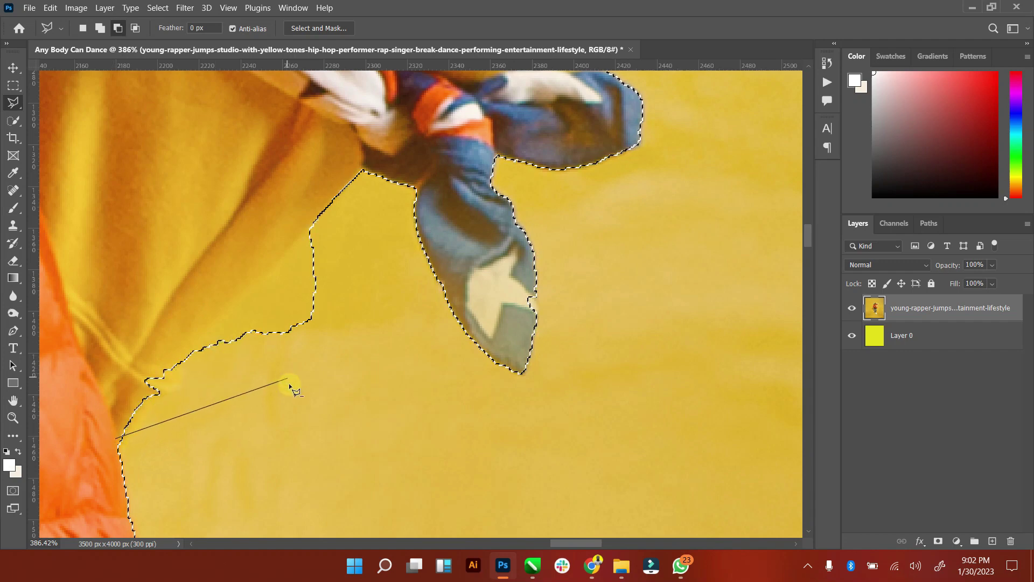
double_click(286, 409)
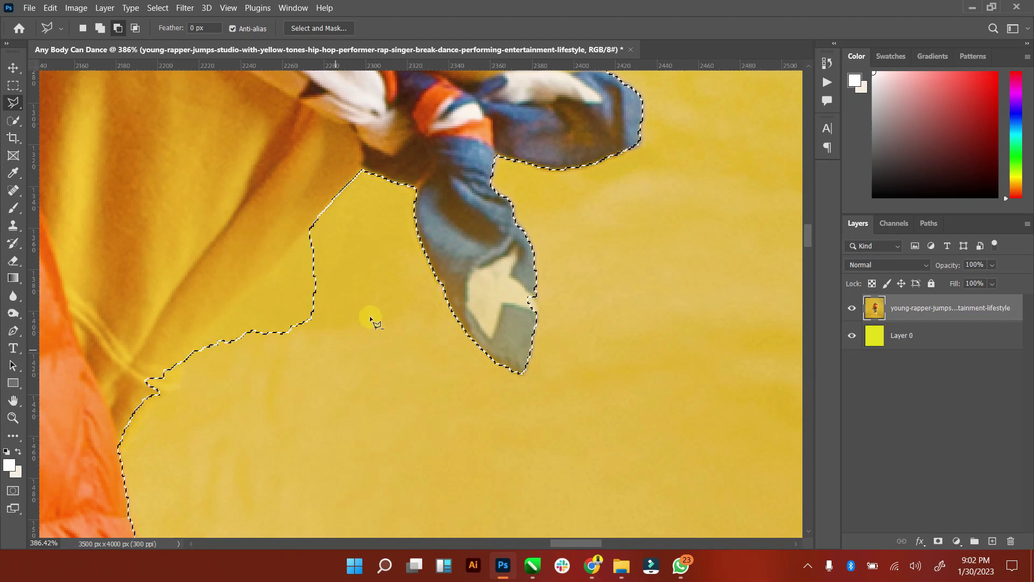
Step: Trim the bulge below the bandana knot out of the selection
left_click(363, 171)
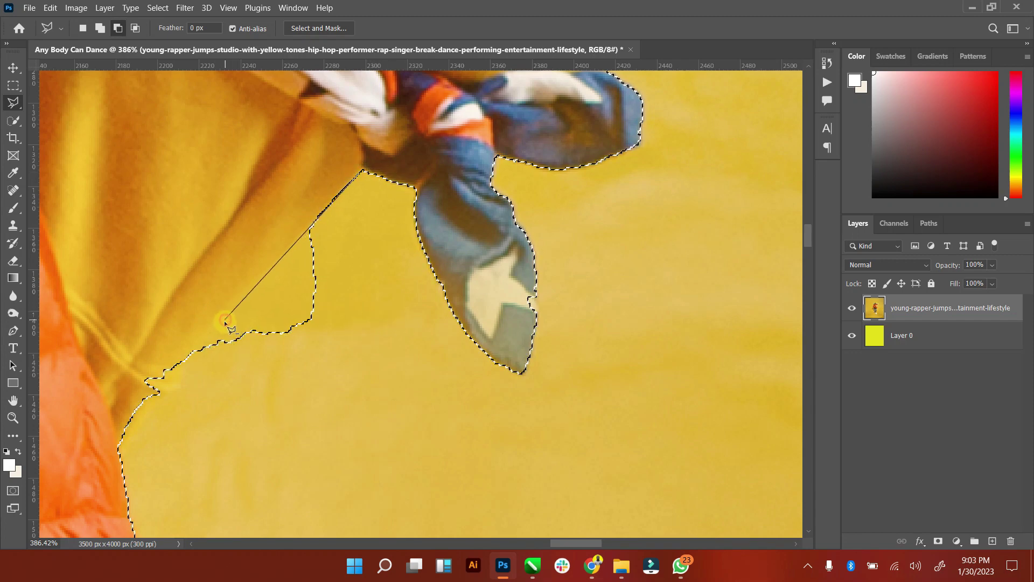
left_click(164, 373)
left_click(369, 416)
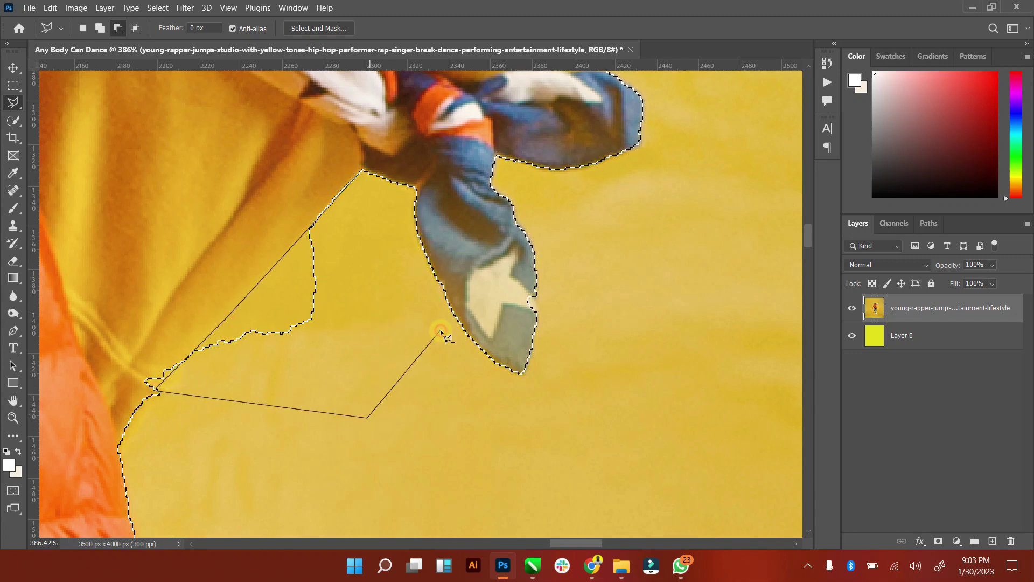
double_click(285, 189)
Step: Add the area along the sleeve edge back into the selection
left_click(100, 28)
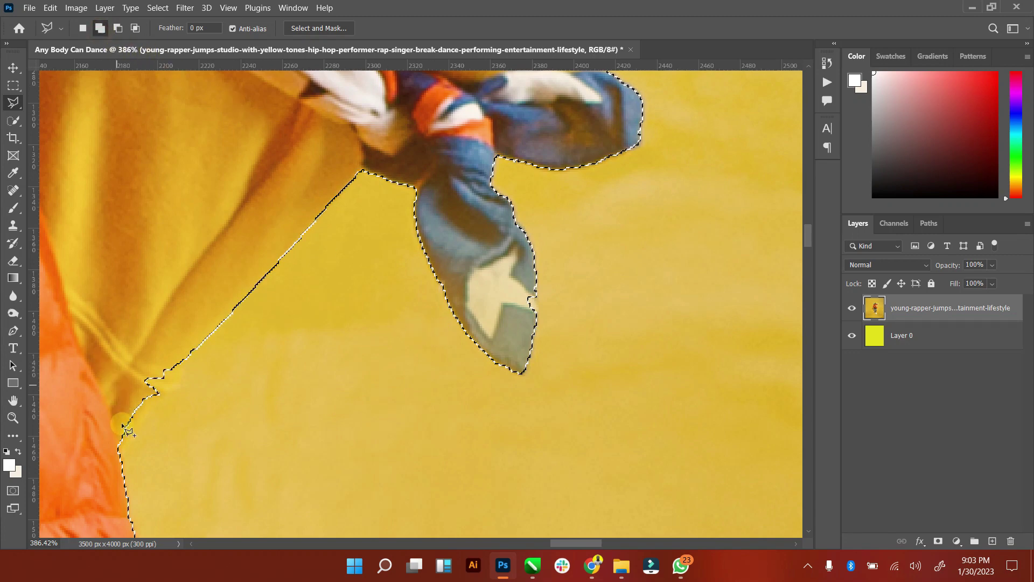
left_click(108, 460)
left_click(173, 391)
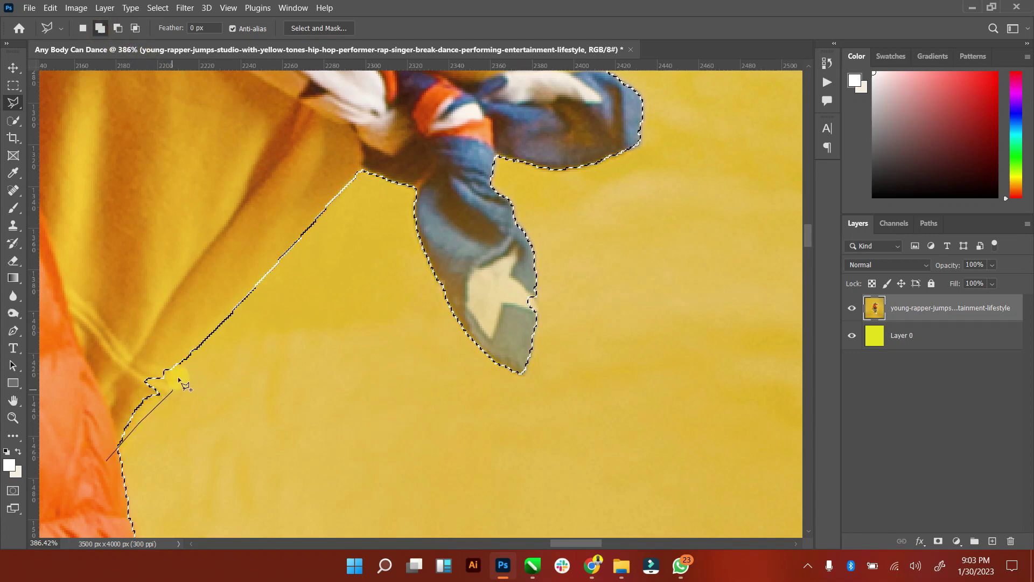
left_click(184, 342)
left_click(122, 368)
double_click(122, 368)
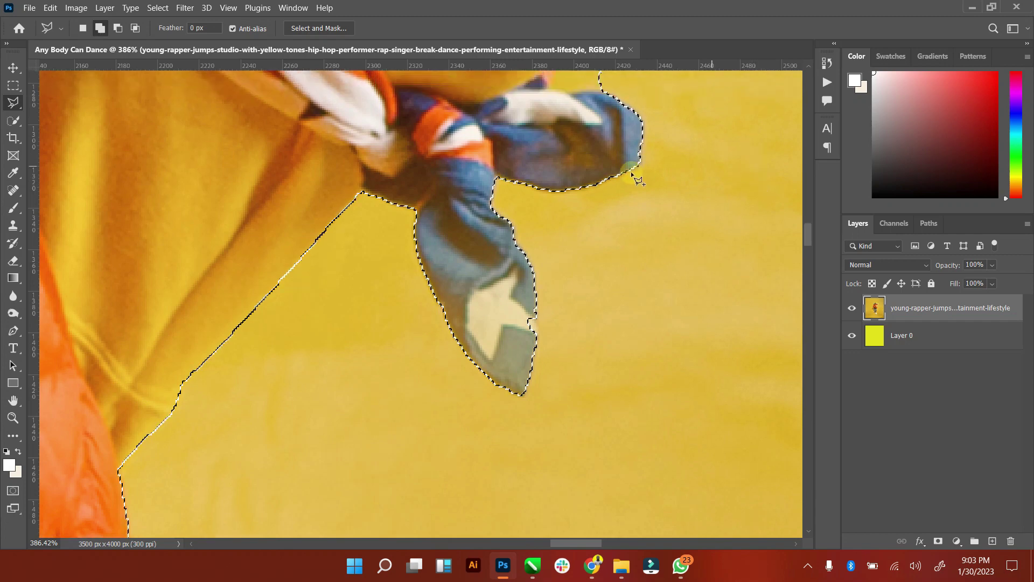
Step: Subtract the yellow background beside the scarf, then fit the whole poster in the window
scroll(632, 172, "up", 1)
scroll(626, 136, "up", 3)
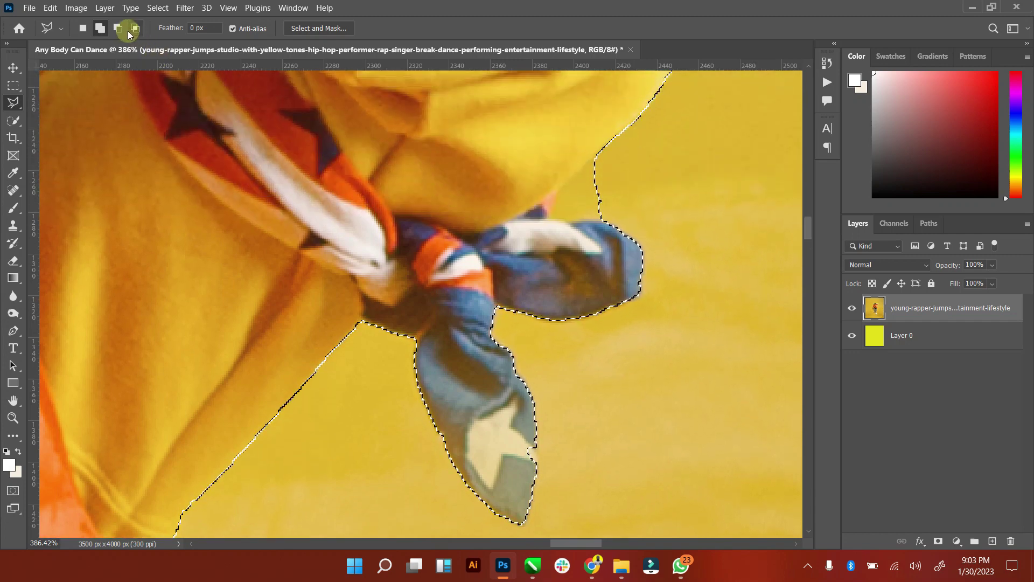
left_click(117, 28)
left_click(519, 147)
left_click(574, 222)
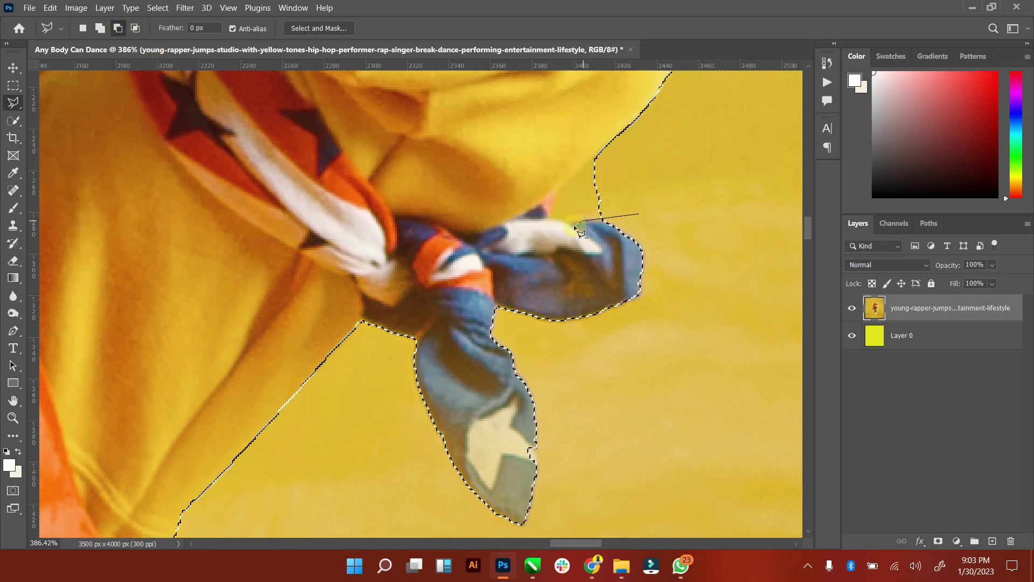
left_click(555, 211)
left_click(559, 188)
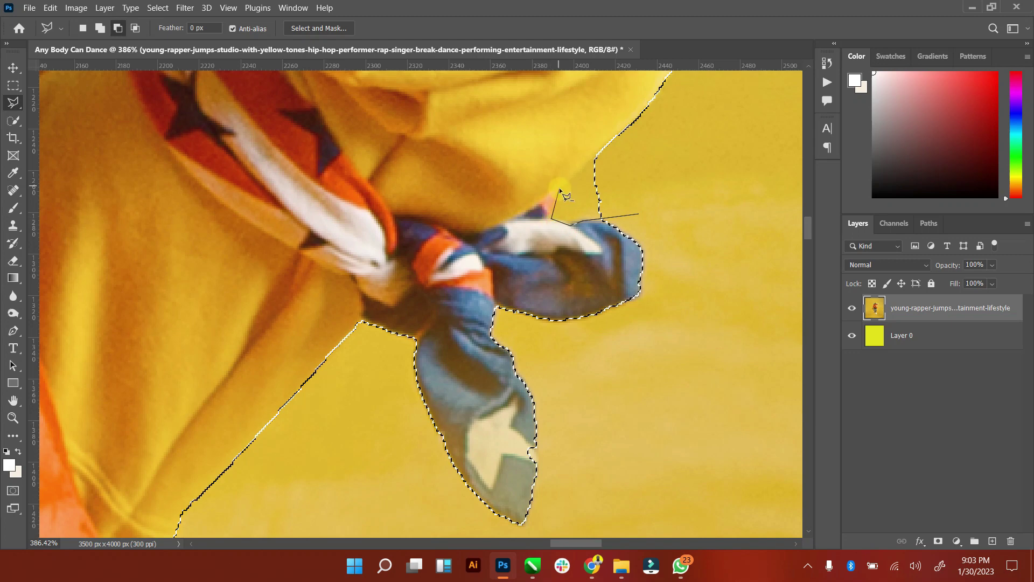
double_click(617, 130)
double_click(13, 400)
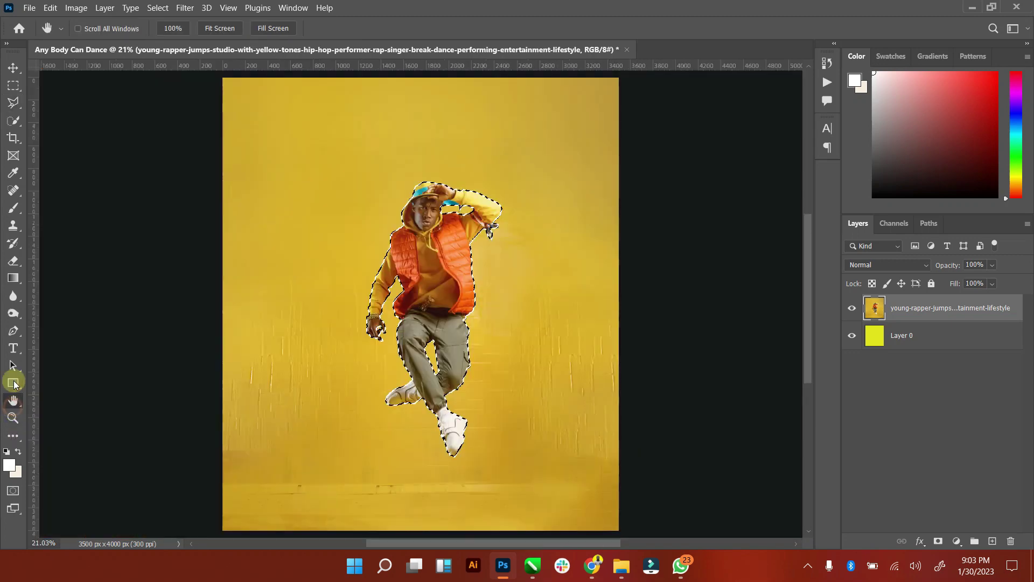
Step: Refine the selection with Contrast 20% and Smooth 2, output to a new layer with mask
left_click(14, 103)
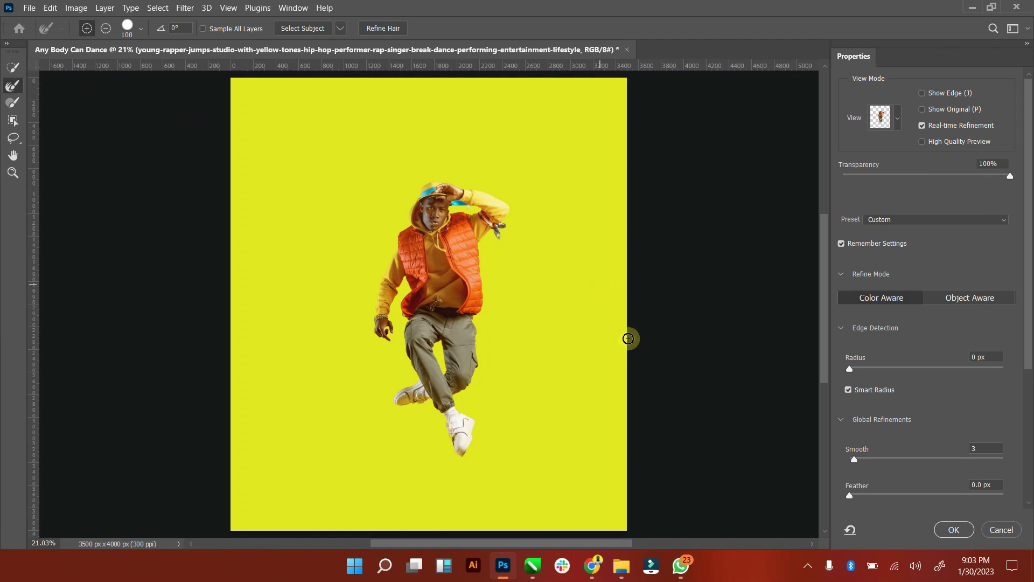
scroll(885, 470, "down", 1)
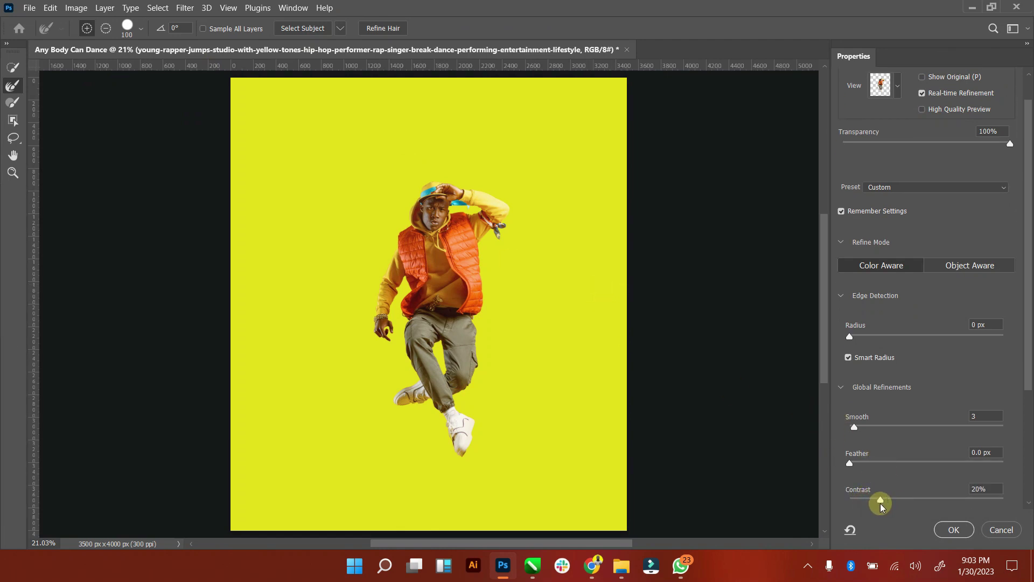
left_click_drag(882, 507, 880, 505)
left_click(854, 430)
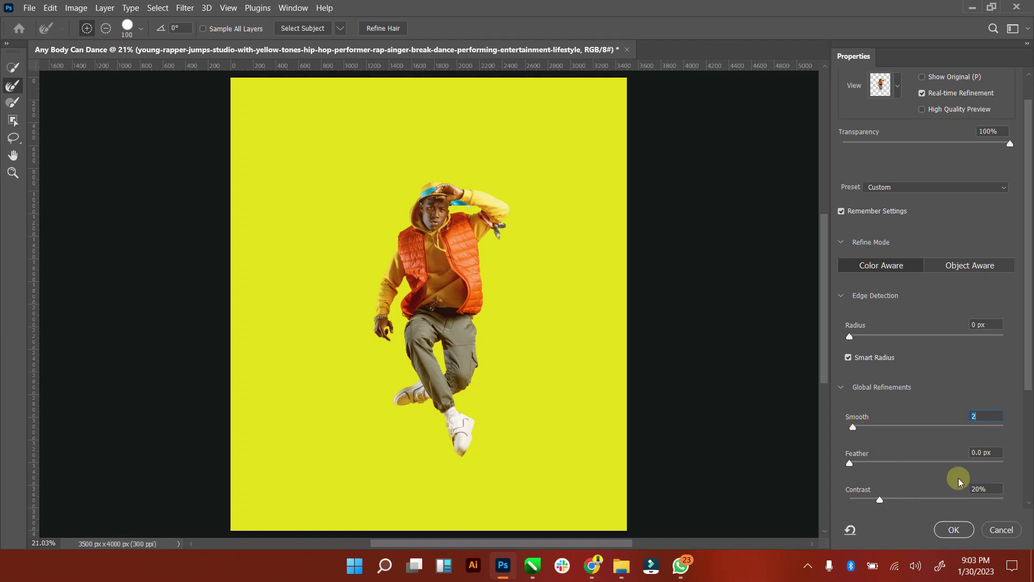
scroll(948, 479, "down", 2)
left_click(949, 528)
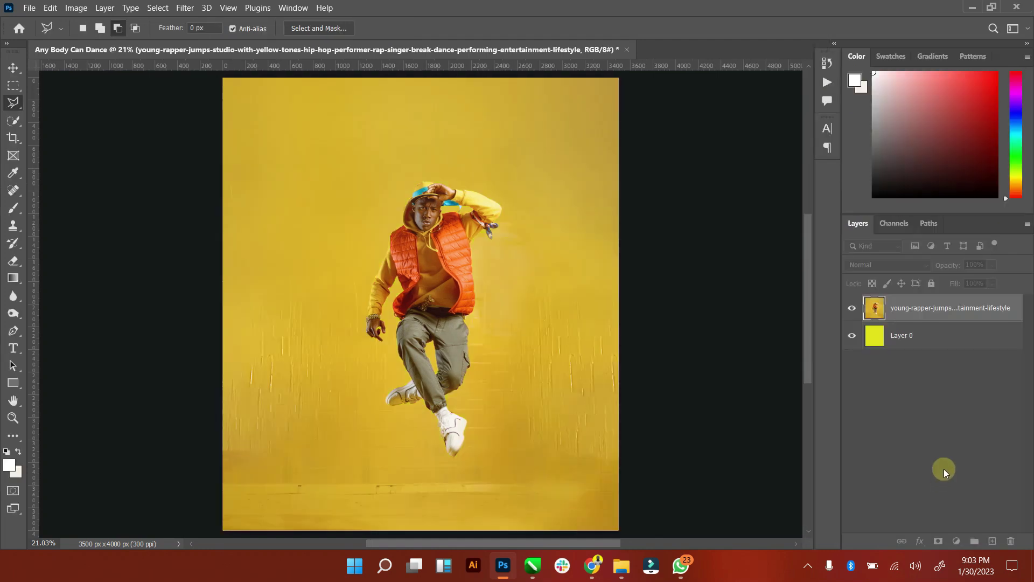
Step: Apply the layer mask on the copy, show the original photo and hide the cutout
right_click(904, 306)
left_click(929, 345)
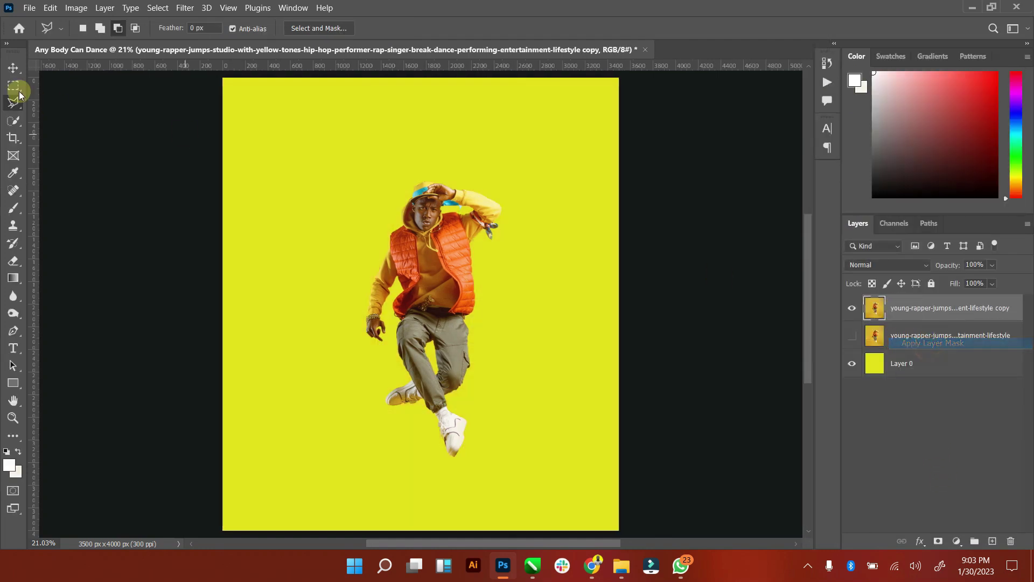
left_click(13, 68)
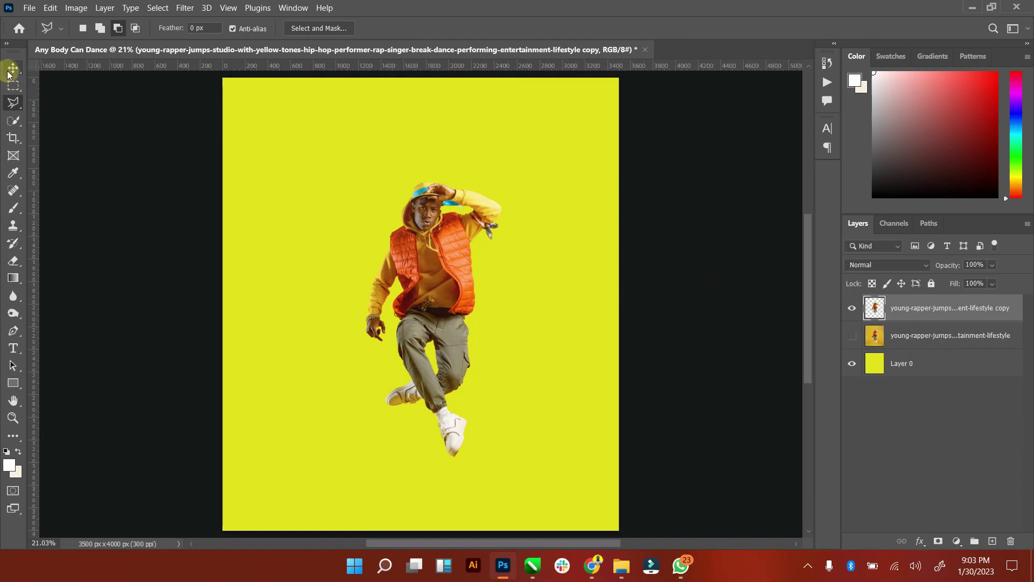
left_click(852, 338)
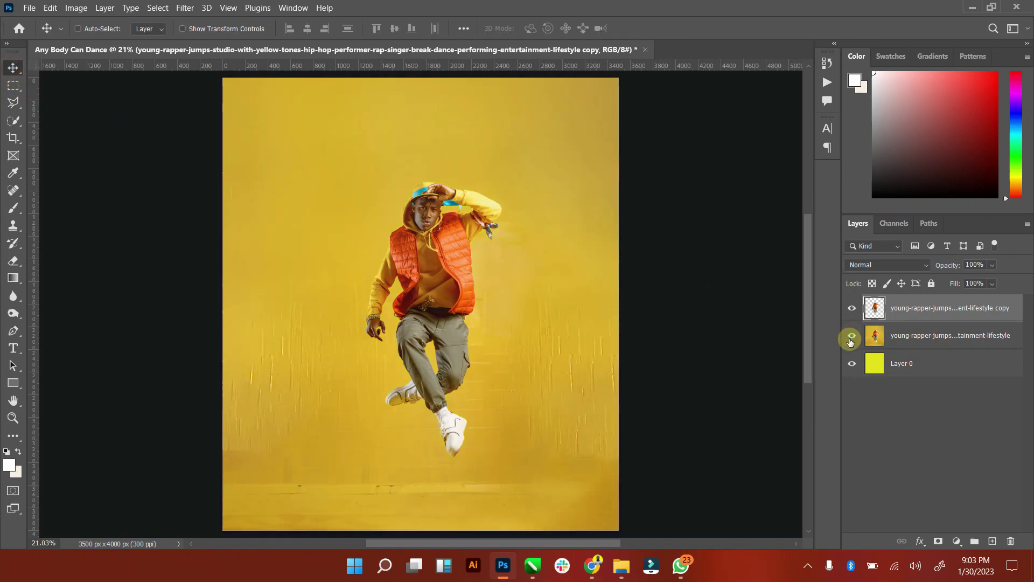
left_click(852, 308)
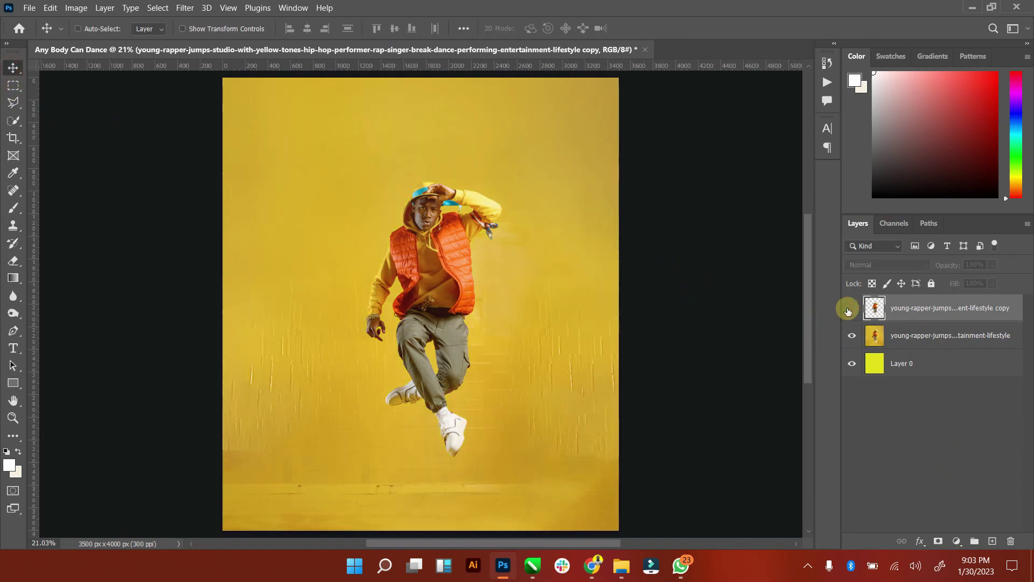
Step: Roughly outline the dancer with the Polygonal Lasso on the original photo layer
left_click(16, 110)
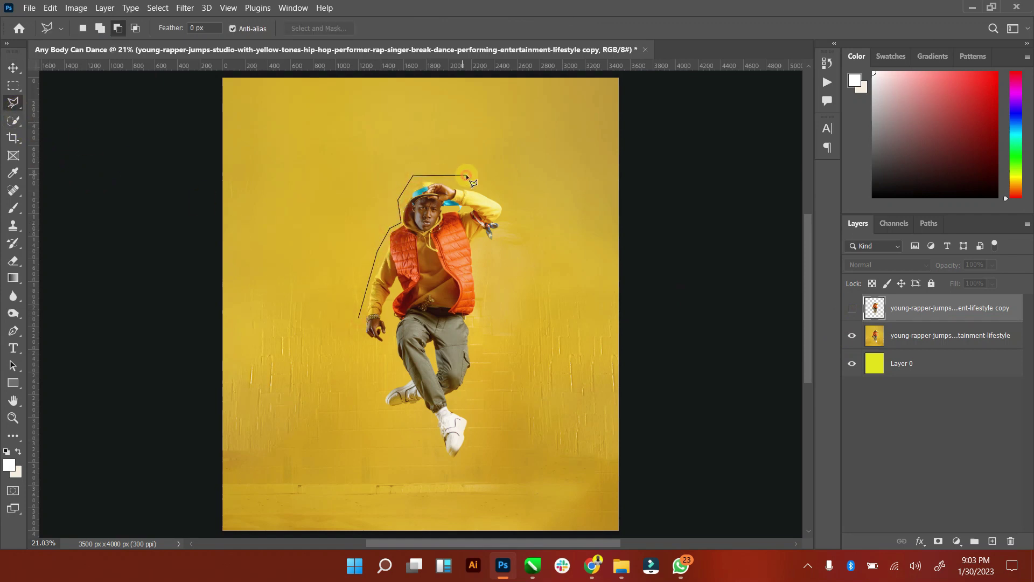
left_click(474, 250)
left_click(459, 463)
left_click(440, 468)
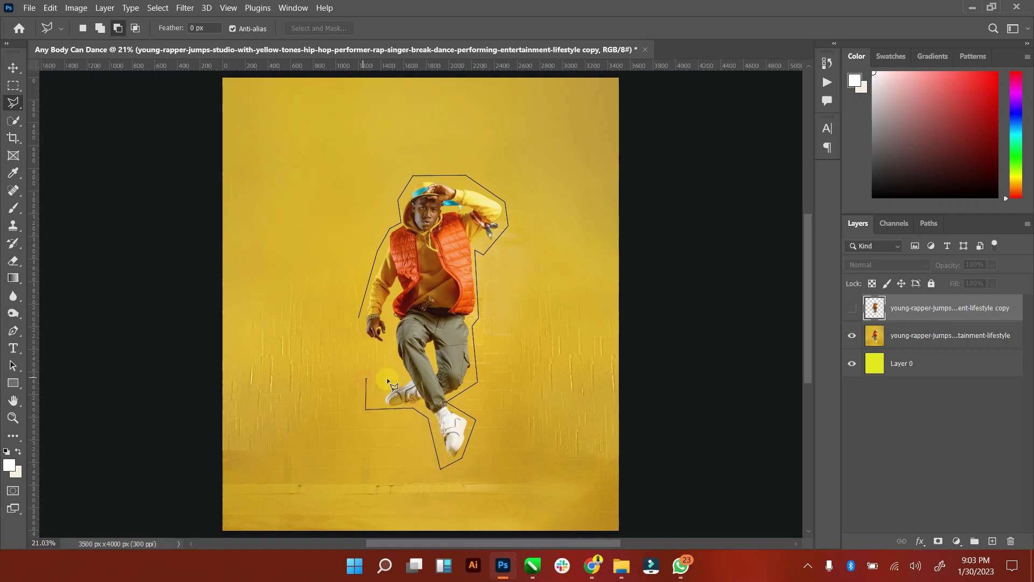
left_click(355, 323)
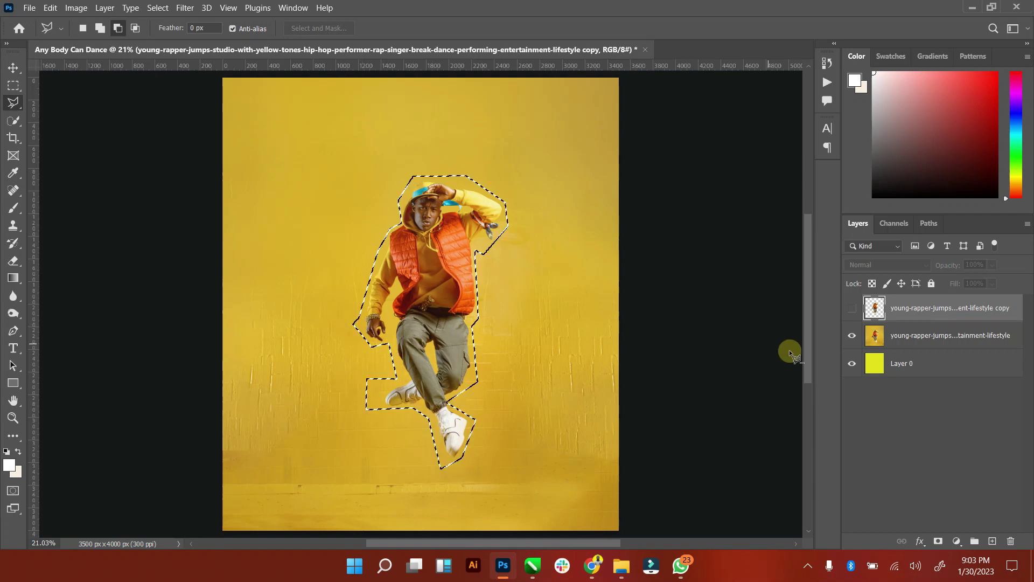
left_click(916, 335)
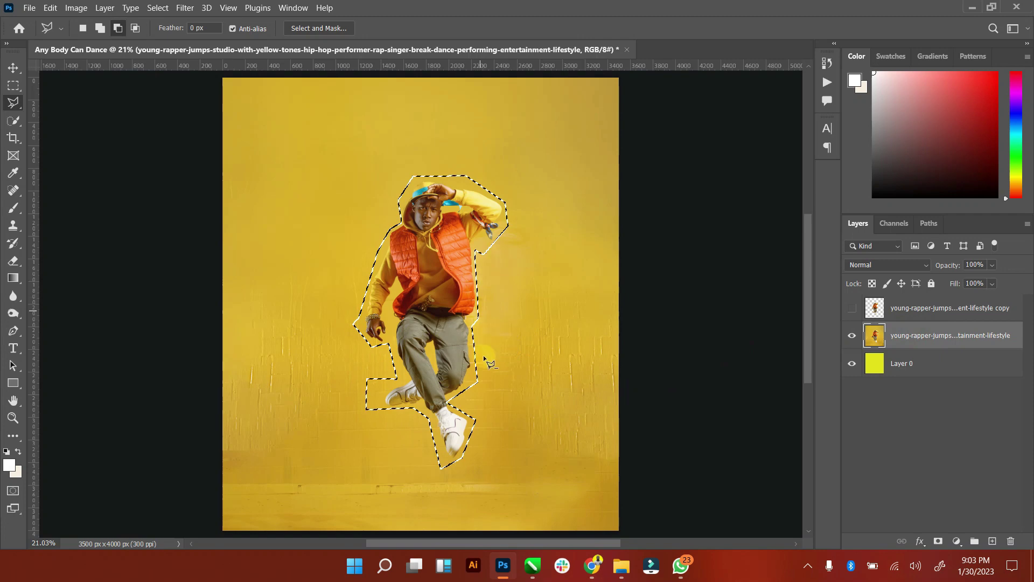
left_click(99, 28)
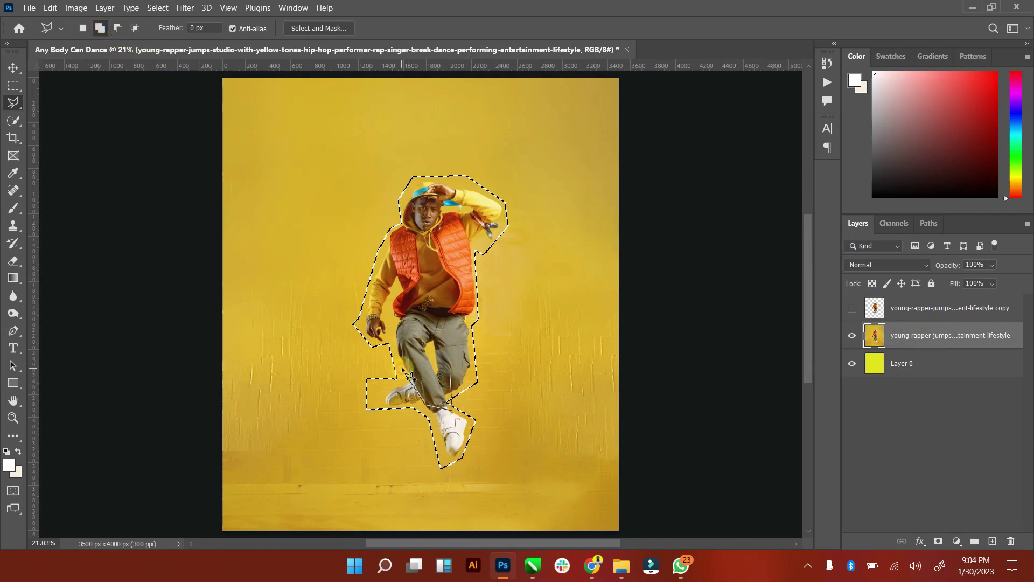
Step: Content-Aware fill the dancer area, deselect, and show the cutout layer again
right_click(432, 354)
left_click(463, 265)
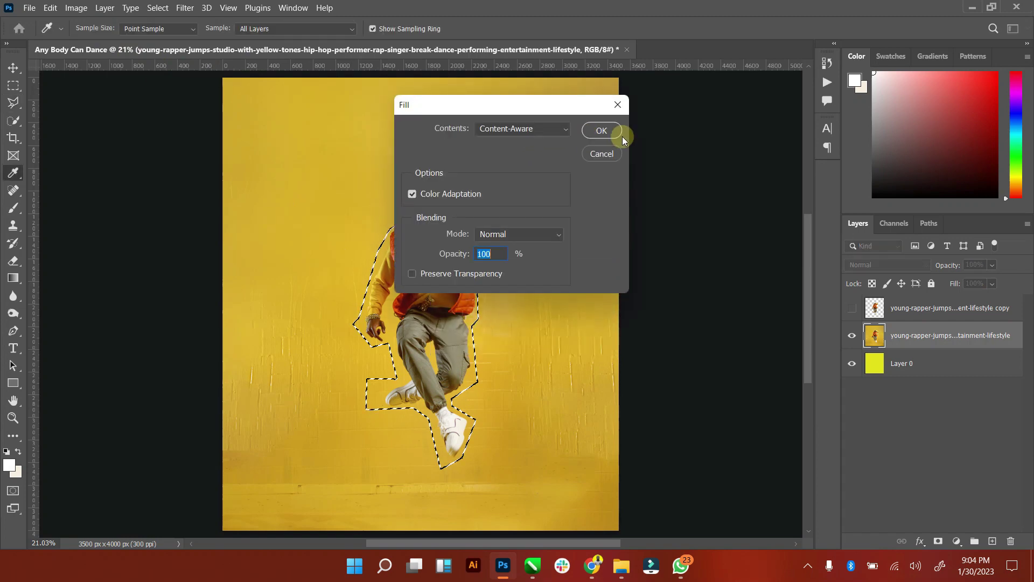
left_click(599, 128)
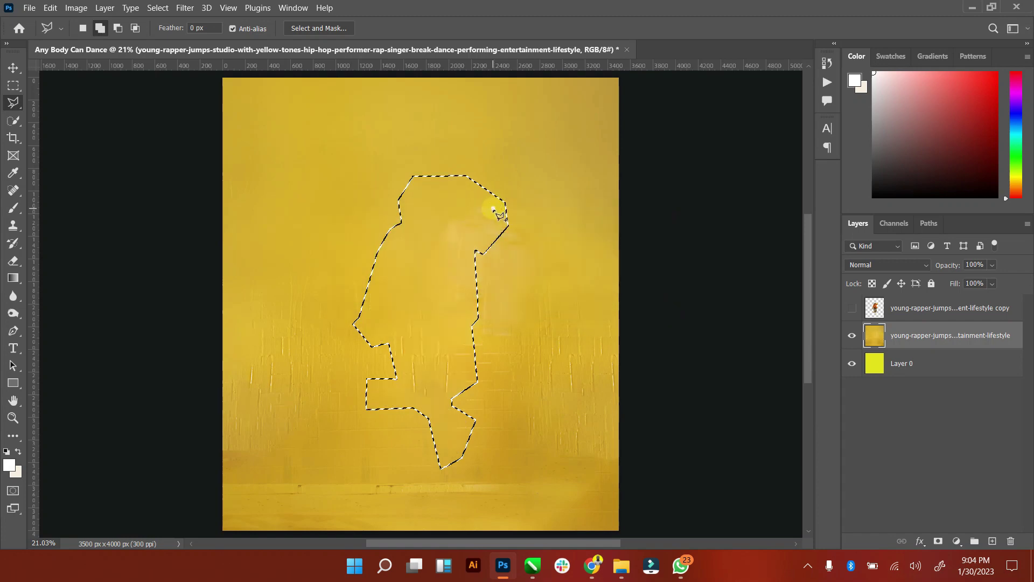
right_click(494, 208)
left_click(531, 216)
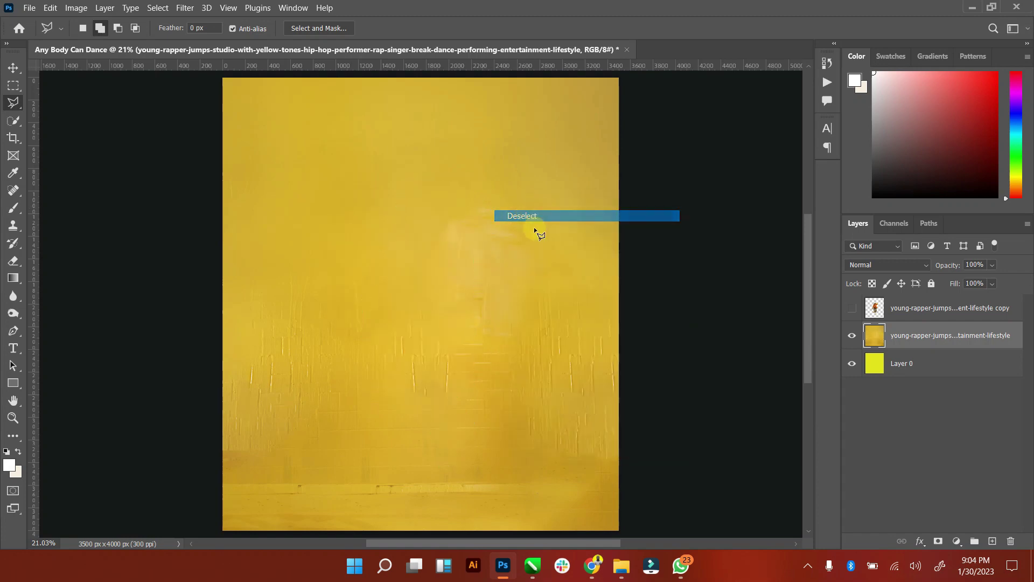
left_click(852, 307)
Step: Rename the cutout layer to Dancer
double_click(942, 315)
type("Dancer")
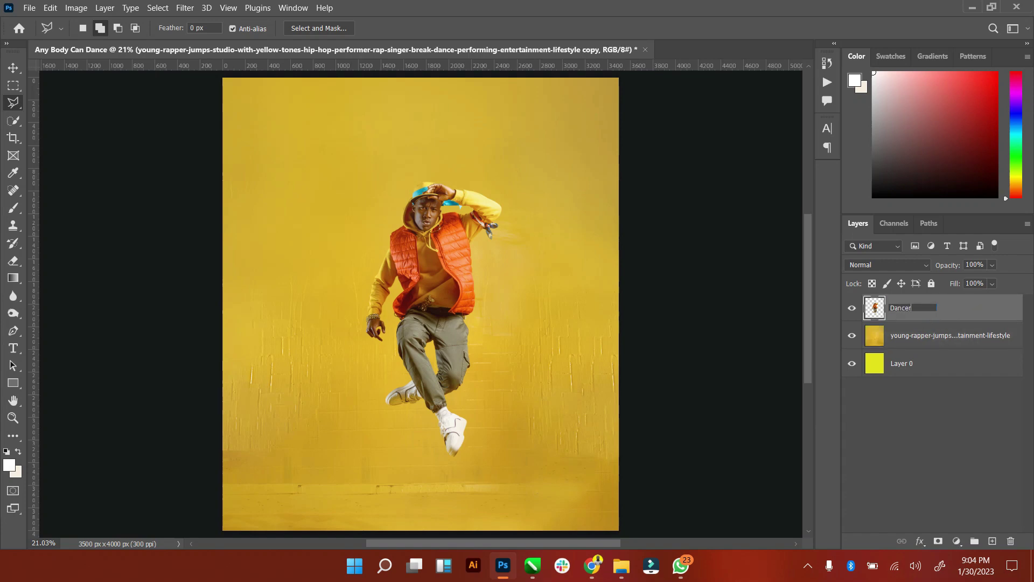
left_click(941, 314)
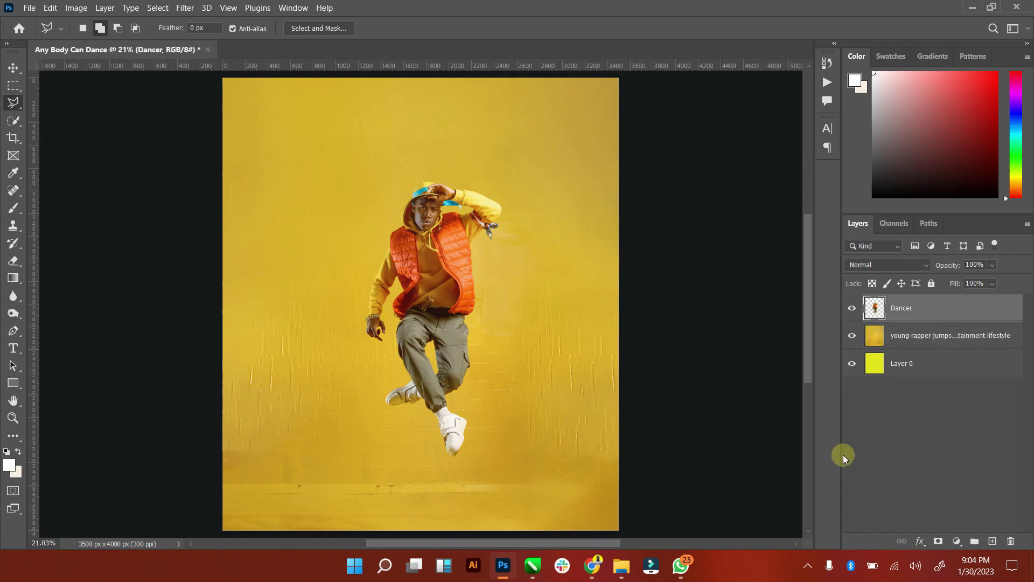
left_click(807, 565)
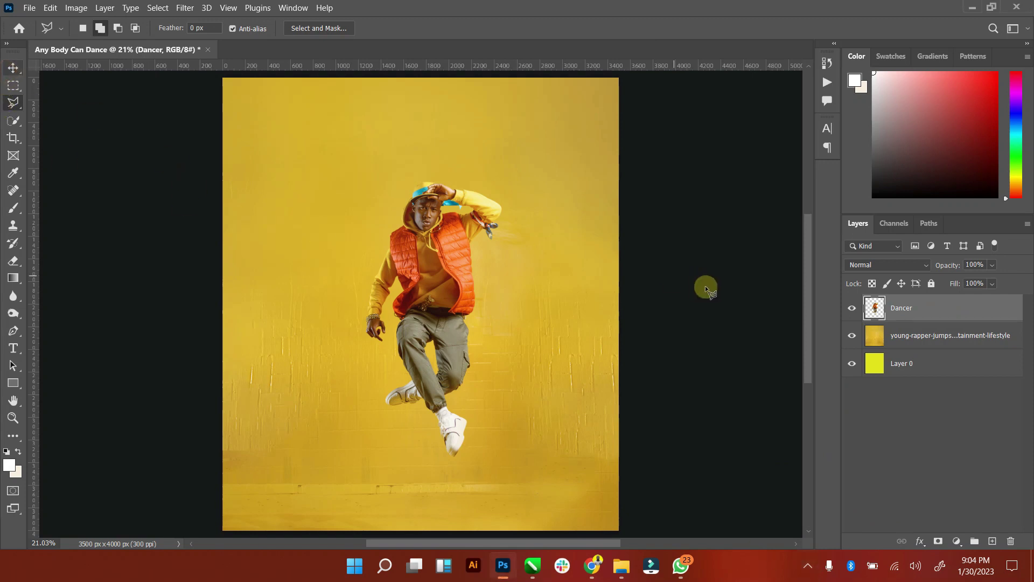
left_click(99, 30)
left_click(15, 67)
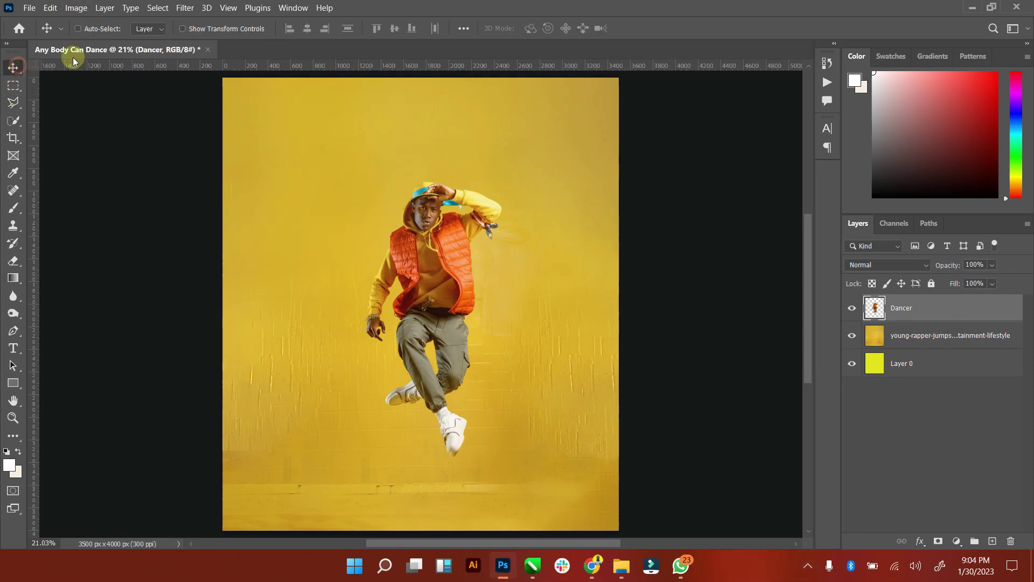
left_click(193, 35)
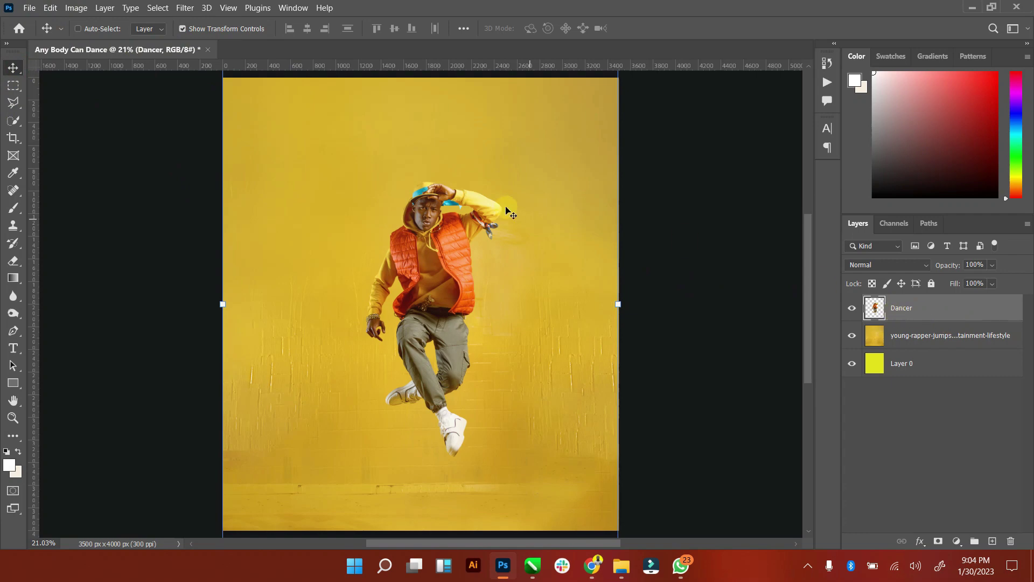
Step: Copy an area left of the dancer to a new layer, then delete that extra layer
left_click(13, 102)
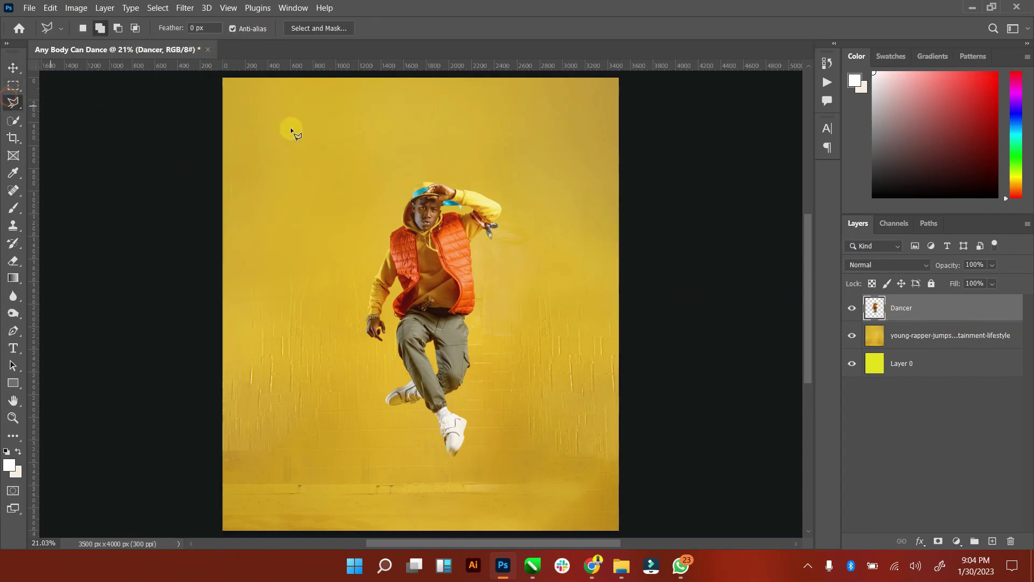
left_click(311, 374)
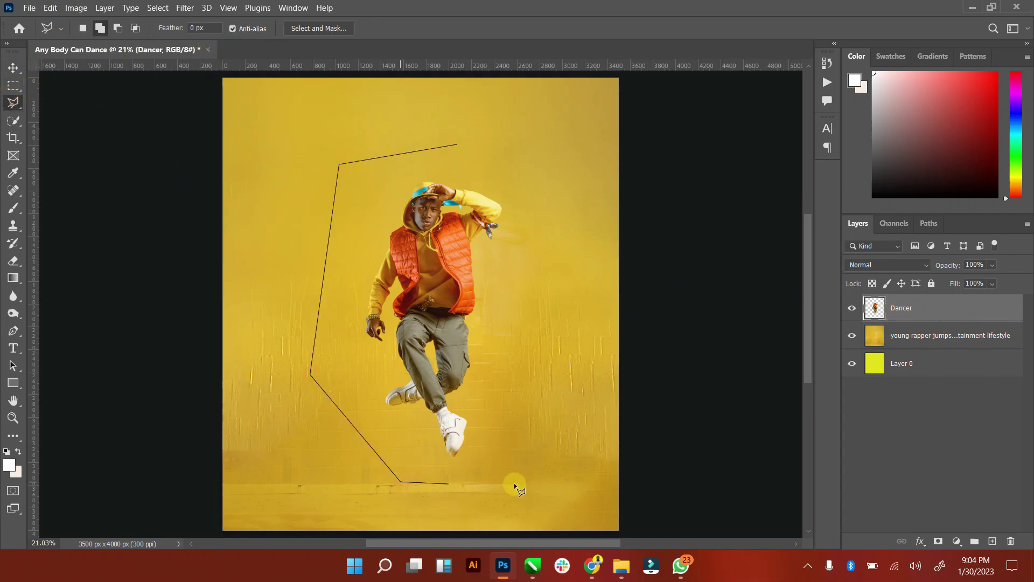
double_click(597, 168)
key("ctrl+j")
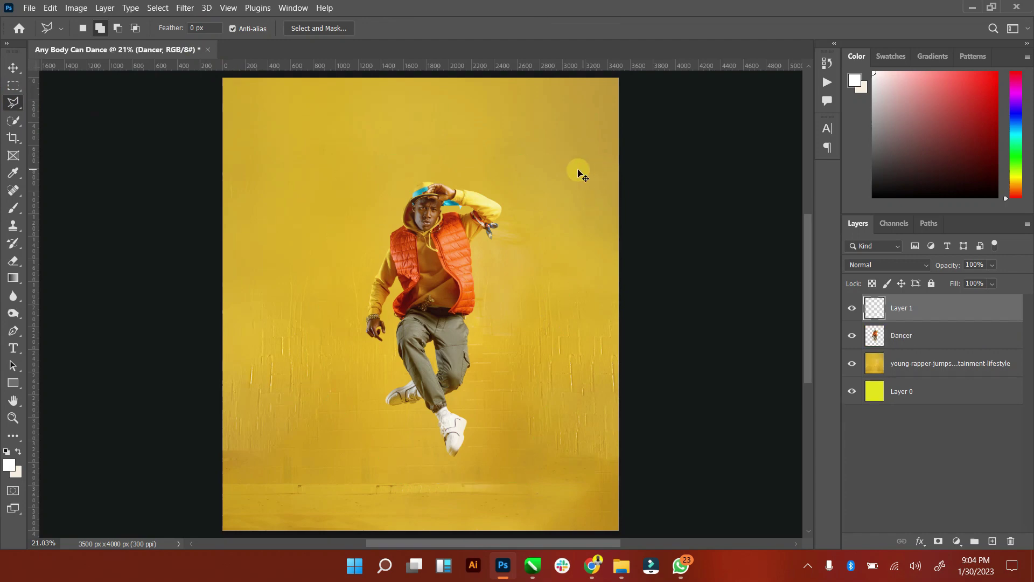
left_click(13, 67)
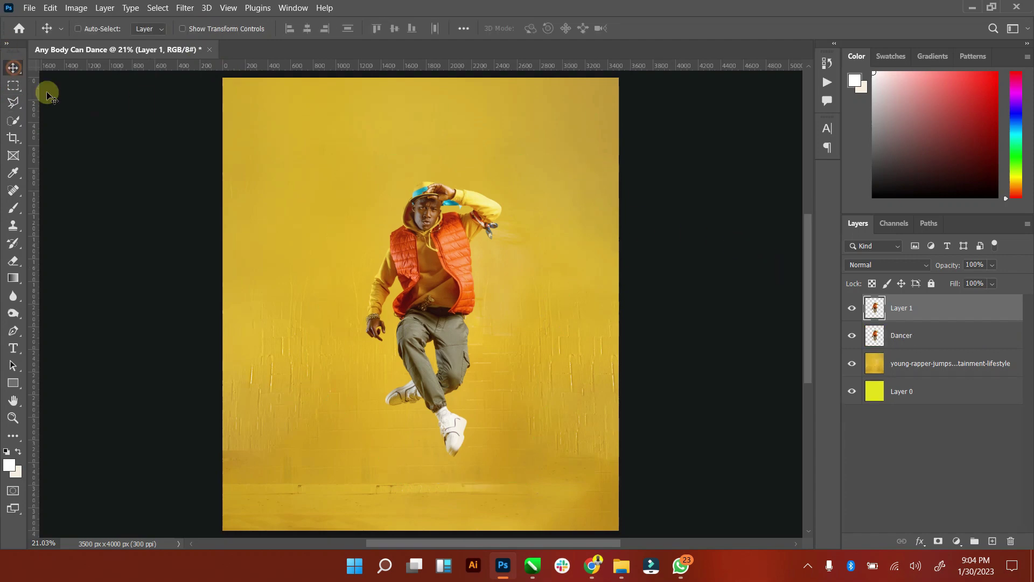
left_click(908, 333)
key("Delete")
Step: Scale the Dancer layer to about 114.22%, commit, and zoom out to the whole poster
double_click(899, 308)
type("Dancer")
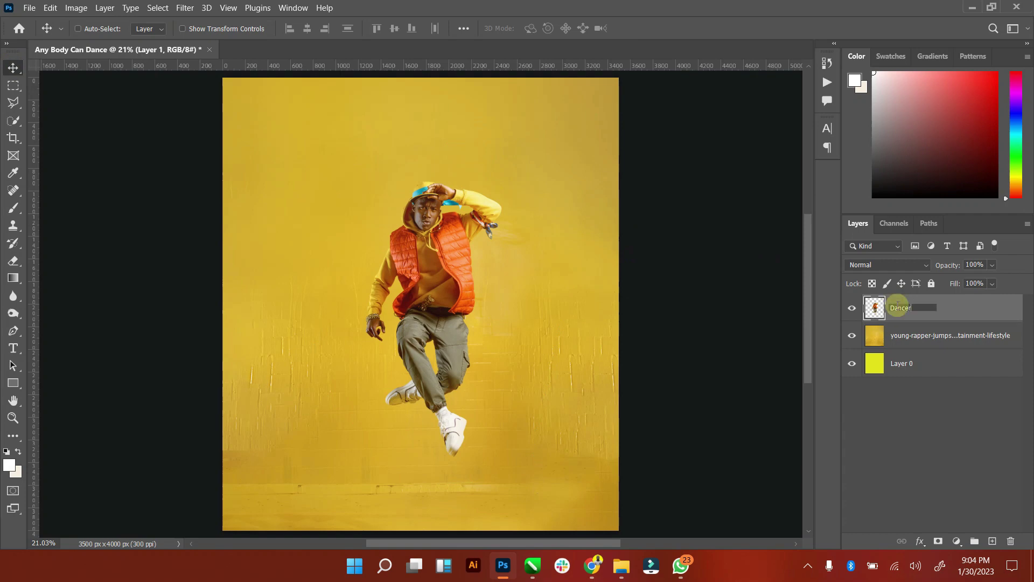
left_click_drag(401, 245, 388, 214)
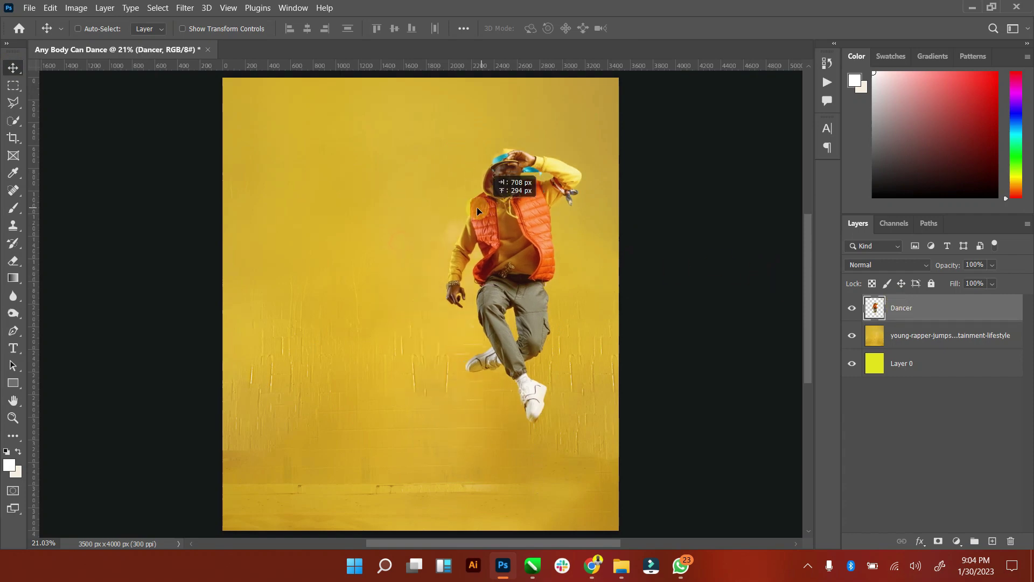
key("ctrl+z")
left_click(78, 29)
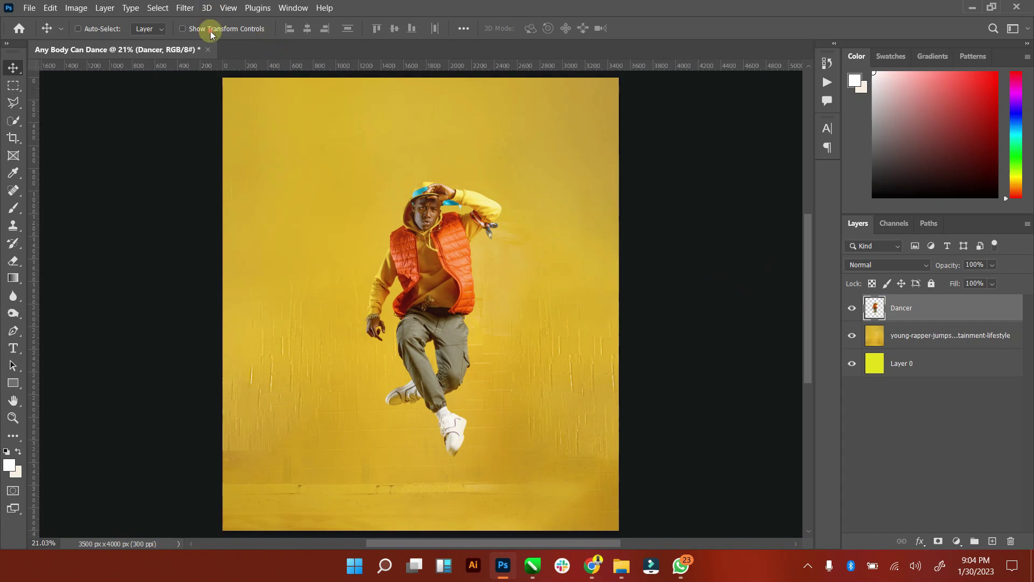
left_click(210, 30)
left_click_drag(503, 180, 524, 165)
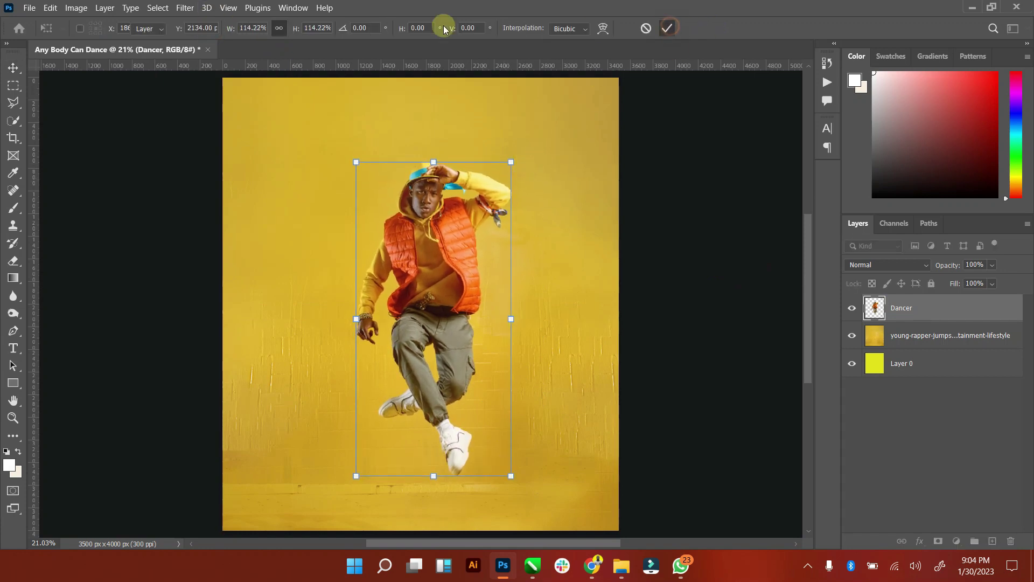
key("Return")
left_click(13, 418)
left_click_drag(474, 360, 477, 360)
Step: Nudge the dancer slightly up and left with the Move tool
key("v")
left_click_drag(389, 203, 382, 200)
key("ctrl+j")
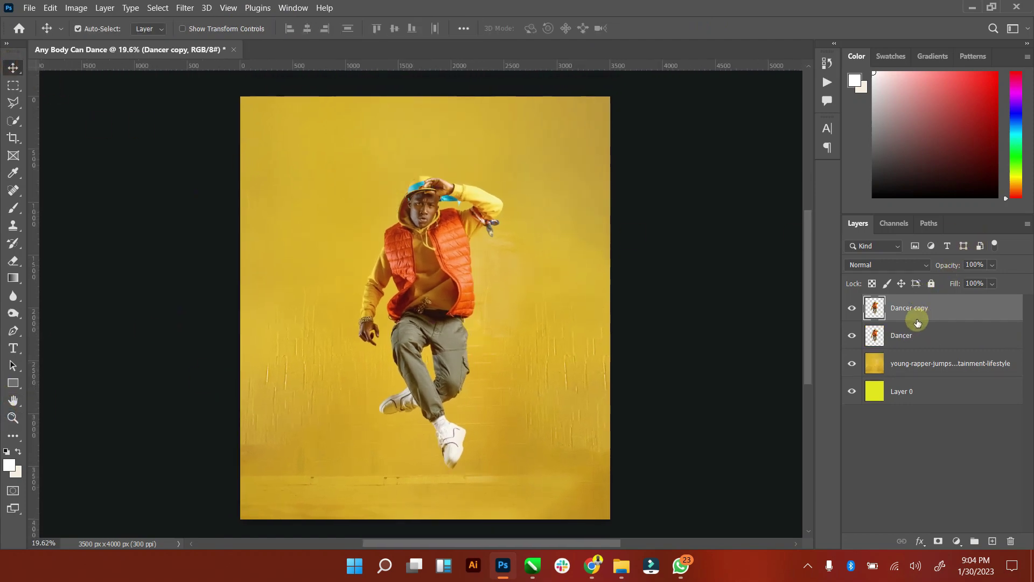
key("ctrl+z")
Step: Duplicate Dancer as 'Dancer 2' and move the original Dancer layer down the stack
right_click(914, 304)
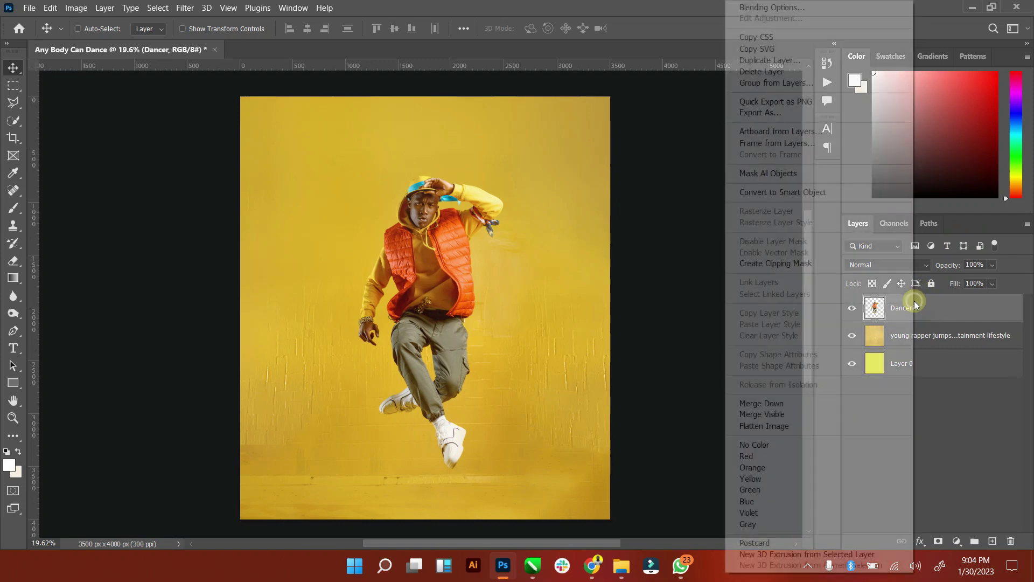
left_click(765, 60)
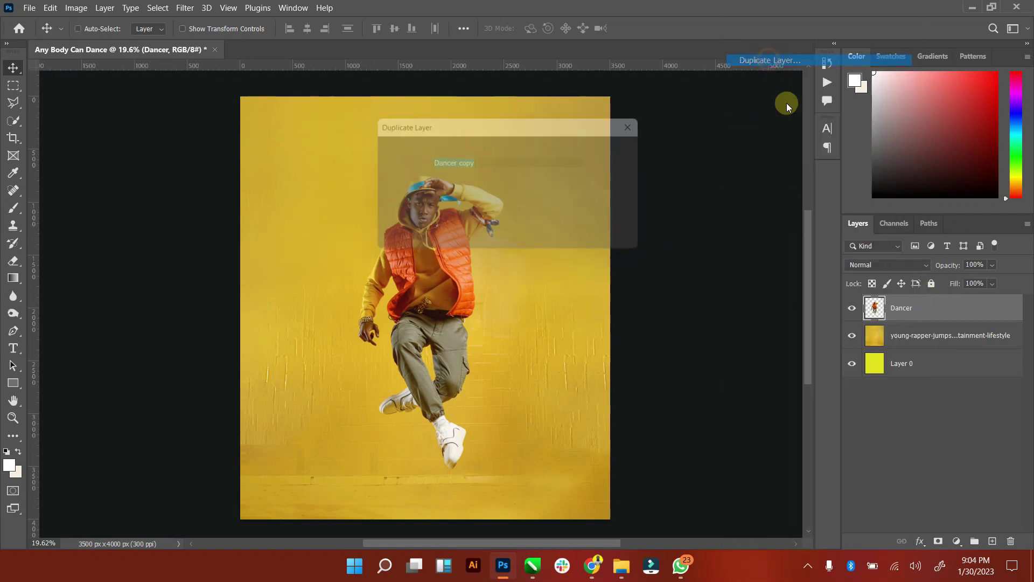
left_click_drag(518, 160, 458, 162)
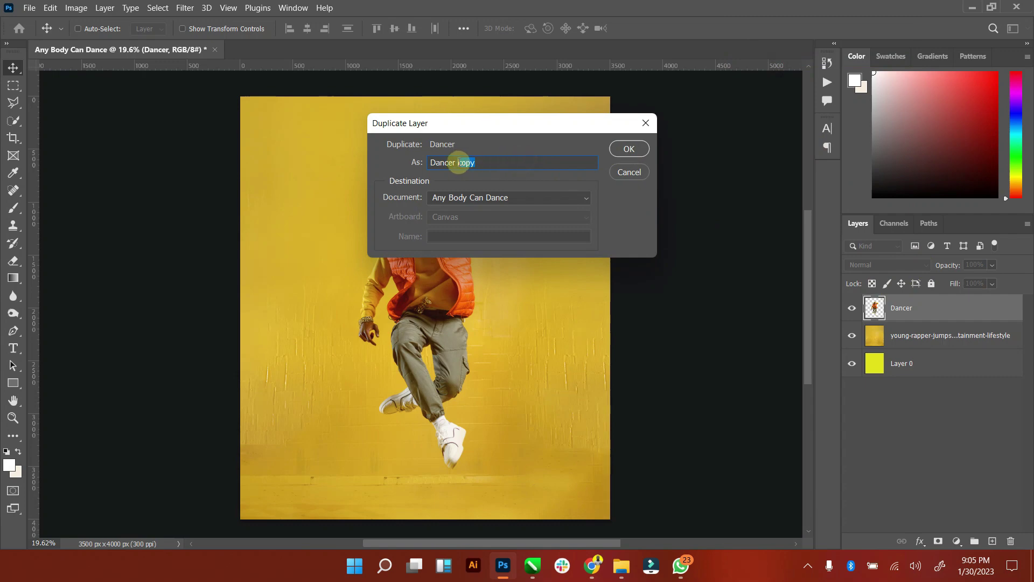
type("2")
left_click(629, 149)
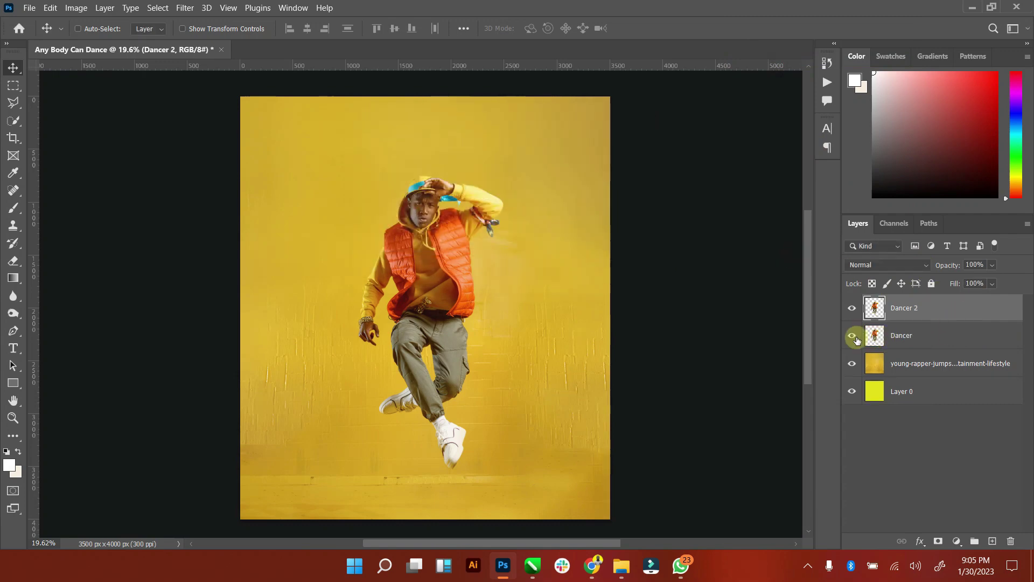
left_click_drag(874, 339, 911, 377)
left_click(892, 314)
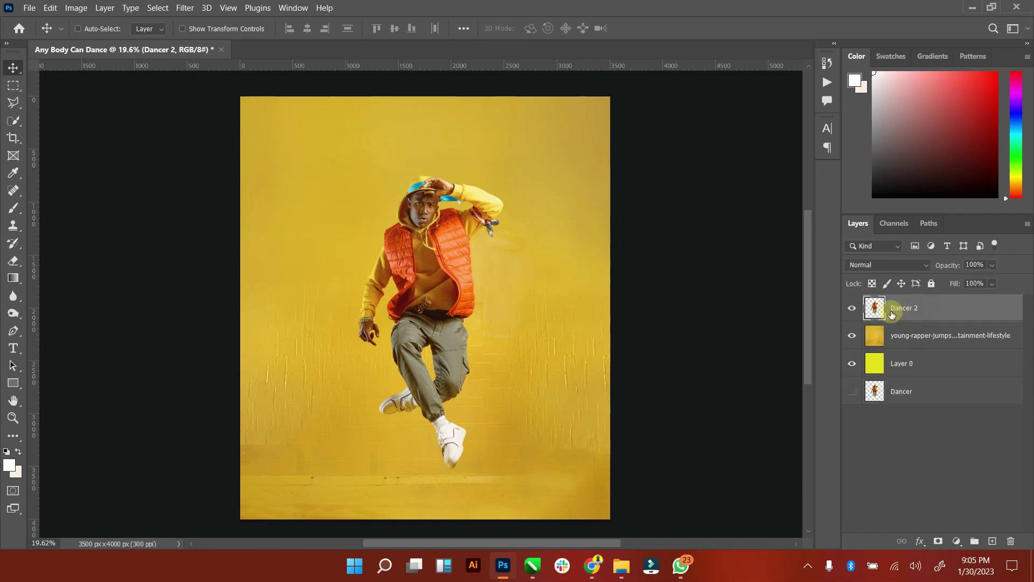
Step: Zoom in on the lower shoe and begin tracing around the lace loop with the Polygonal Lasso
left_click(11, 419)
mouse_move(438, 443)
left_mouse_down()
mouse_move(527, 411)
mouse_move(467, 379)
left_mouse_up()
scroll(449, 370, "down", 2)
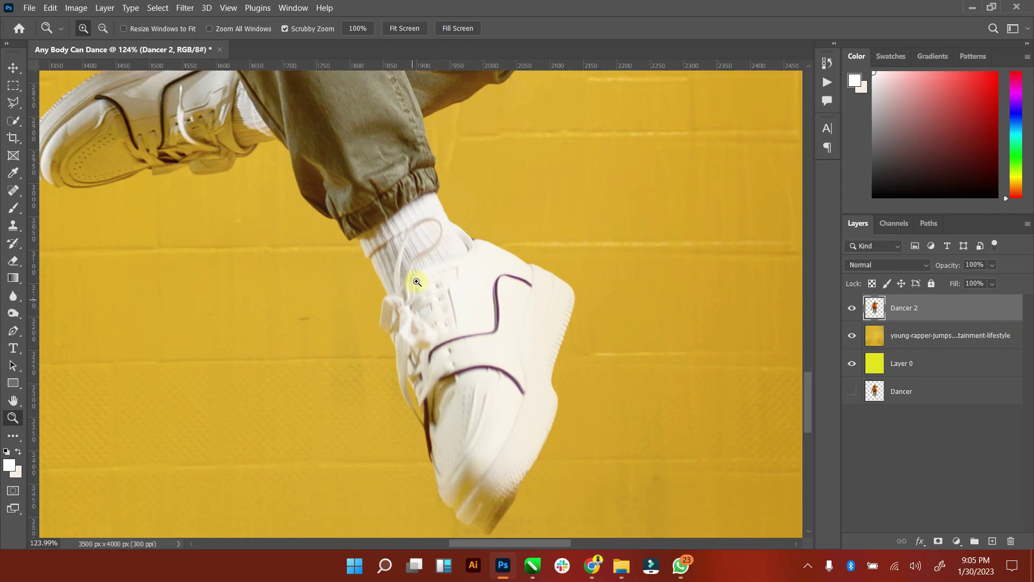
left_click_drag(417, 282, 436, 278)
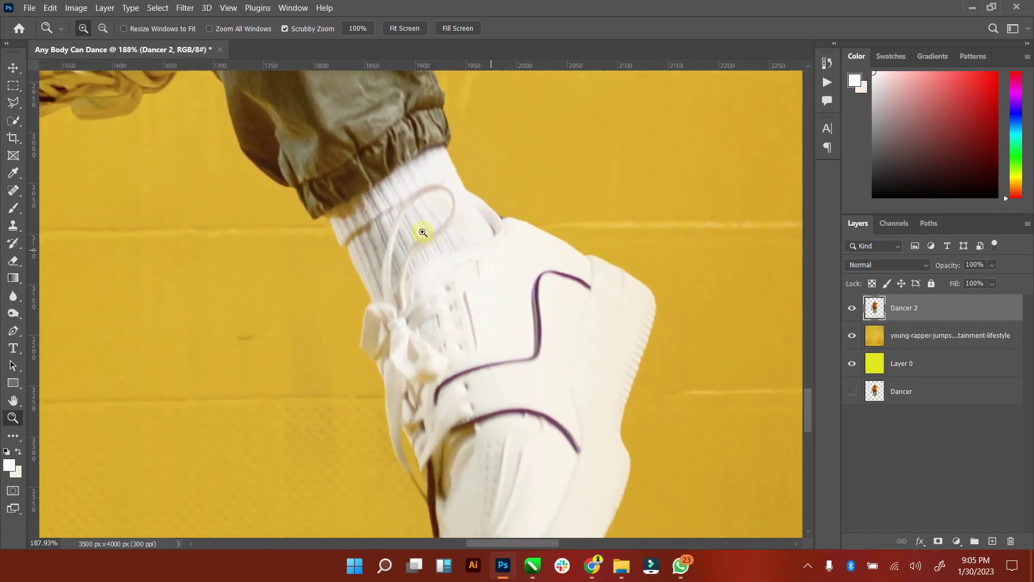
left_click(11, 102)
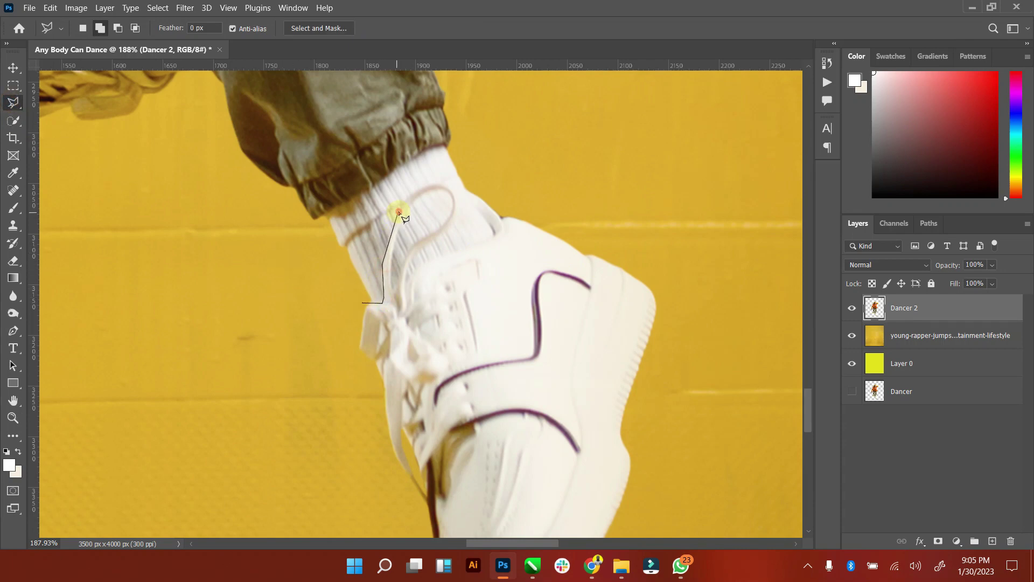
left_click(434, 185)
left_click(457, 201)
left_click(424, 241)
left_click(405, 282)
left_click(424, 263)
left_click(476, 243)
left_click(492, 220)
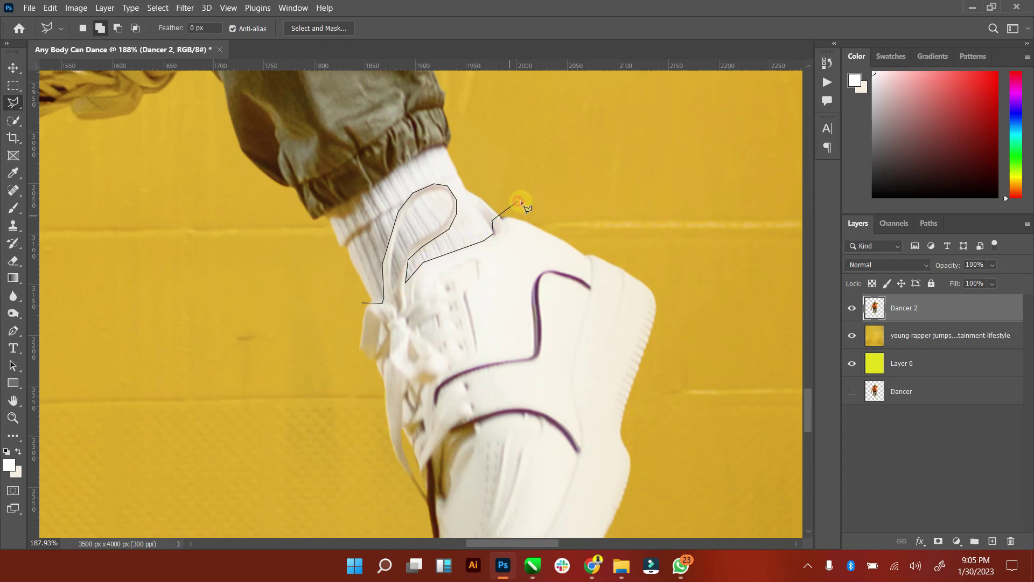
Step: Hide the chat window and trace below the sole and up the shoe's left side
left_click(680, 566)
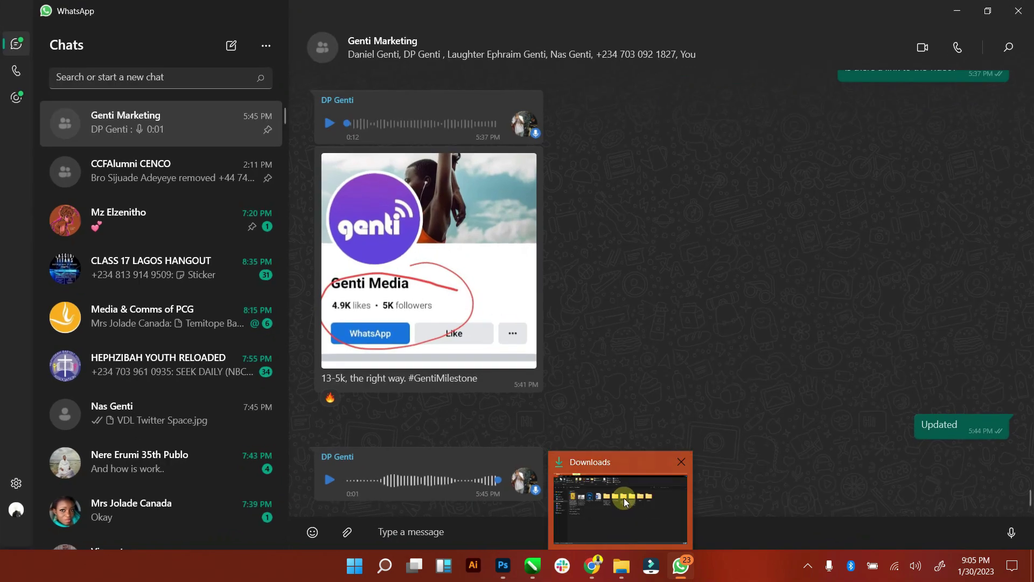
left_click(957, 10)
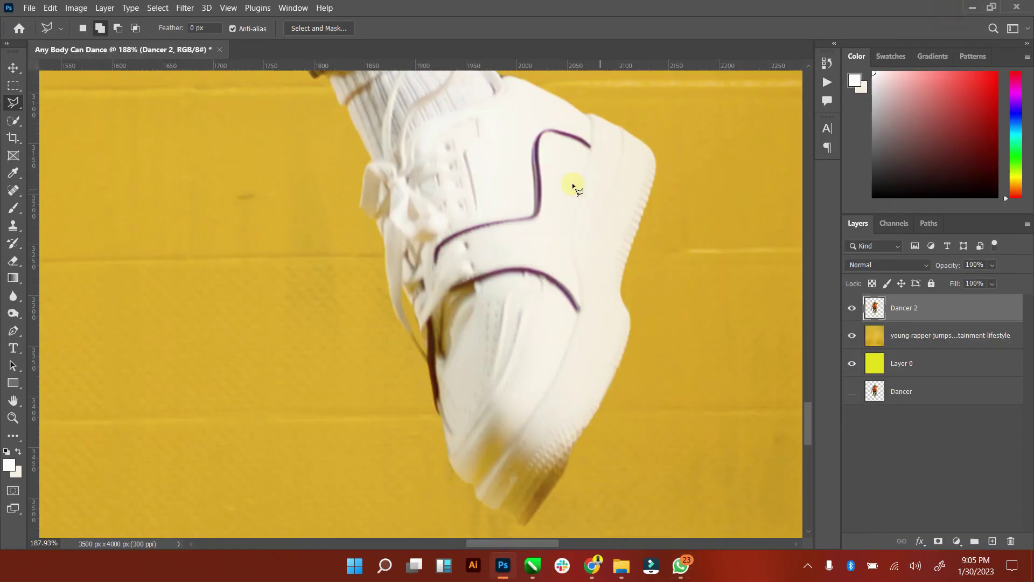
scroll(637, 302, "down", 1)
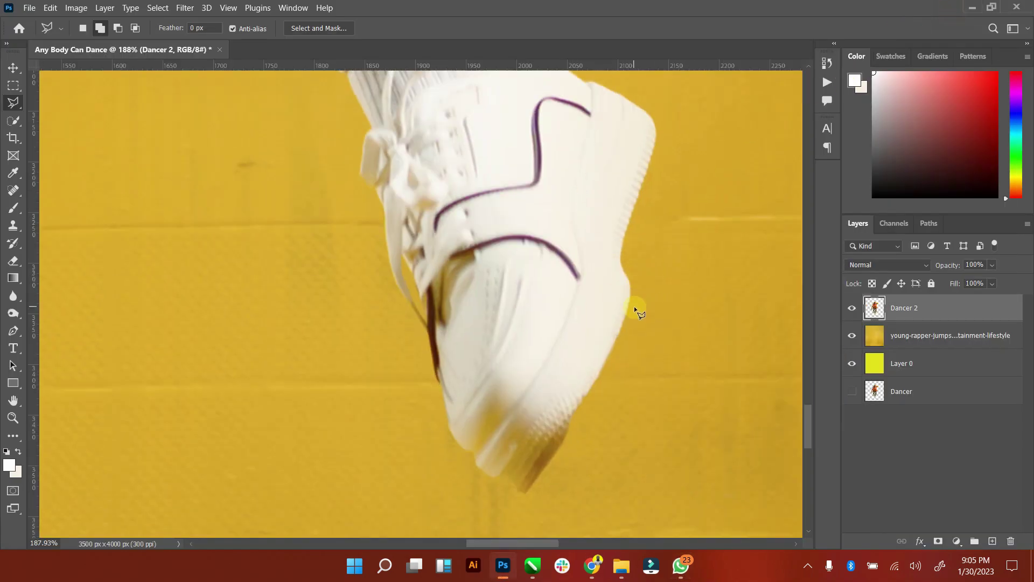
left_click(594, 487)
left_click(503, 504)
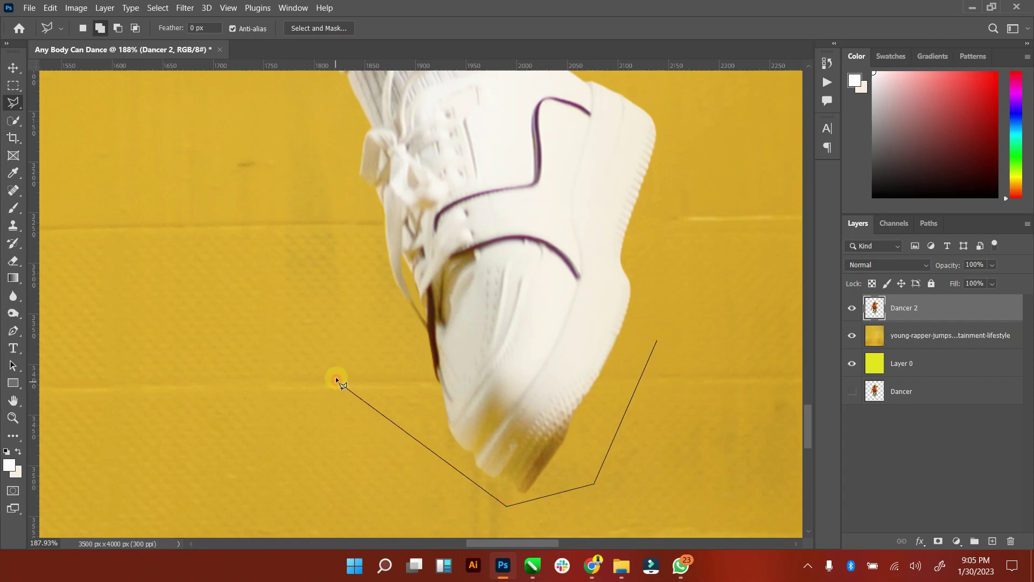
left_click(335, 379)
scroll(335, 378, "up", 4)
left_click(345, 278)
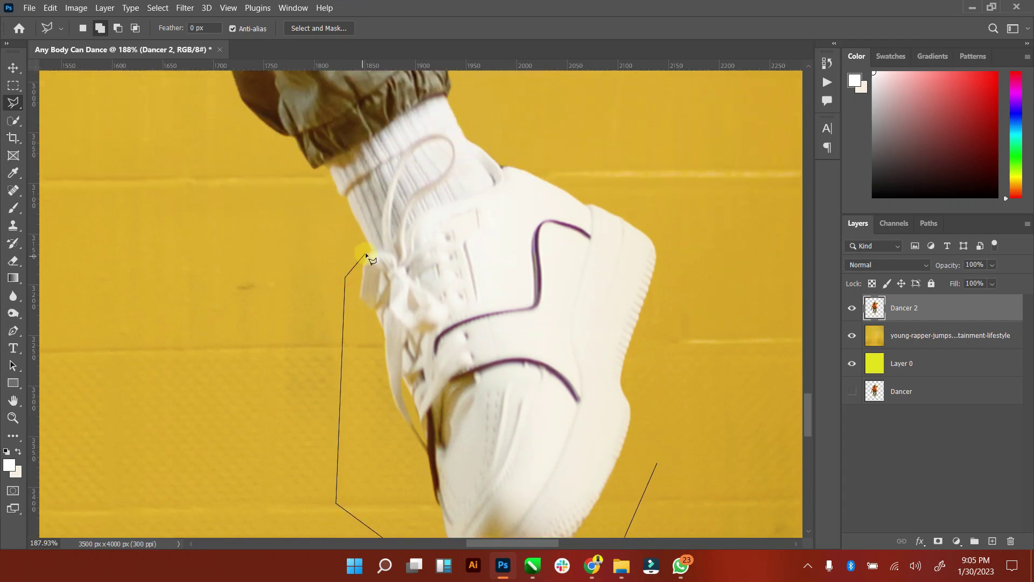
left_click(365, 252)
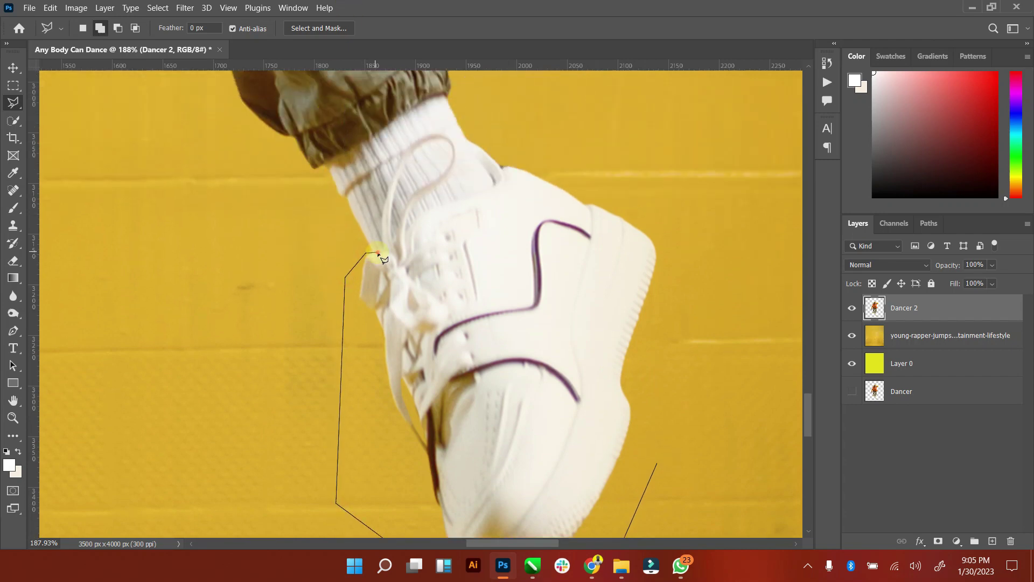
Step: Continue the outline past the laces, along the shoe's top and right, closing the selection
left_click(391, 184)
left_click(412, 144)
left_click(435, 132)
left_click(460, 156)
left_click(448, 177)
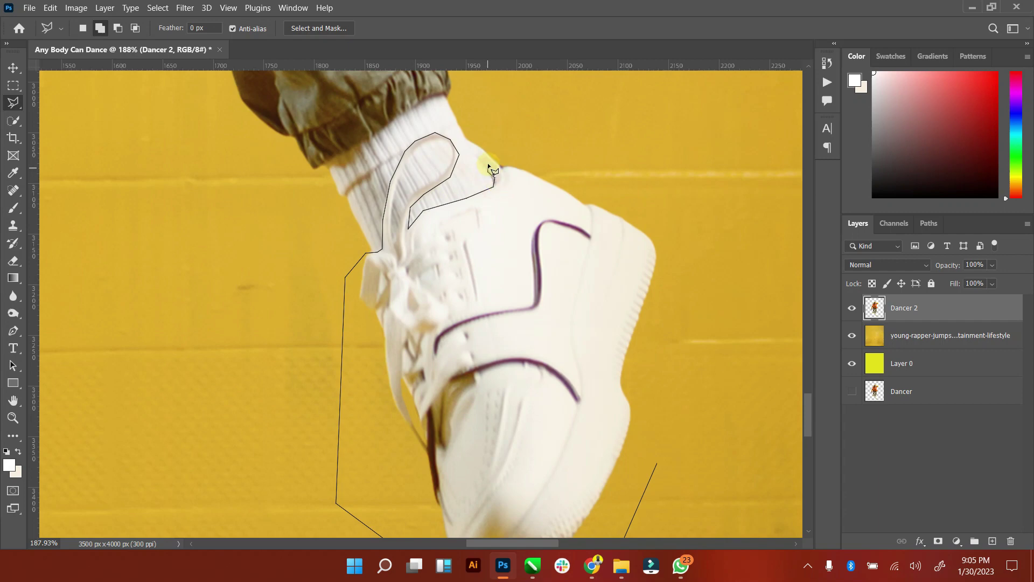
left_click(504, 160)
left_click(615, 161)
left_click(703, 219)
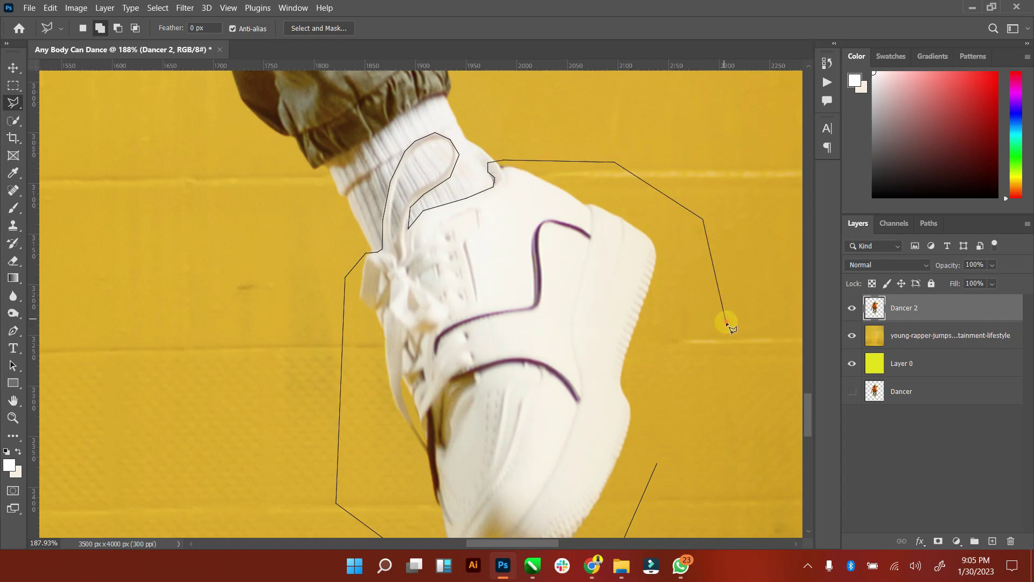
double_click(723, 320)
scroll(716, 307, "down", 3)
scroll(592, 243, "up", 3)
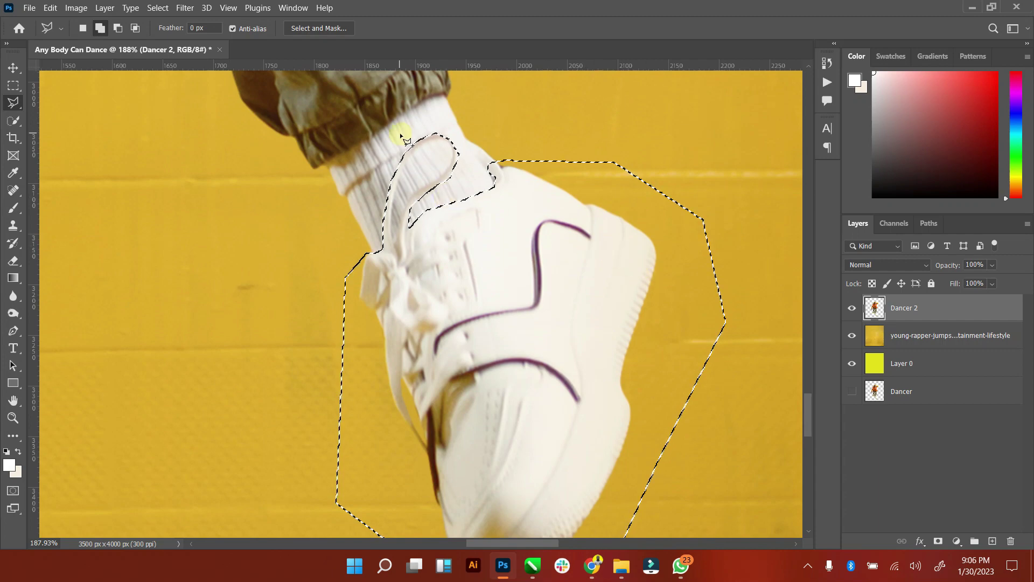
Step: Subtract the sock area inside the lace loop and target the Dancer 2 layer
left_click(118, 28)
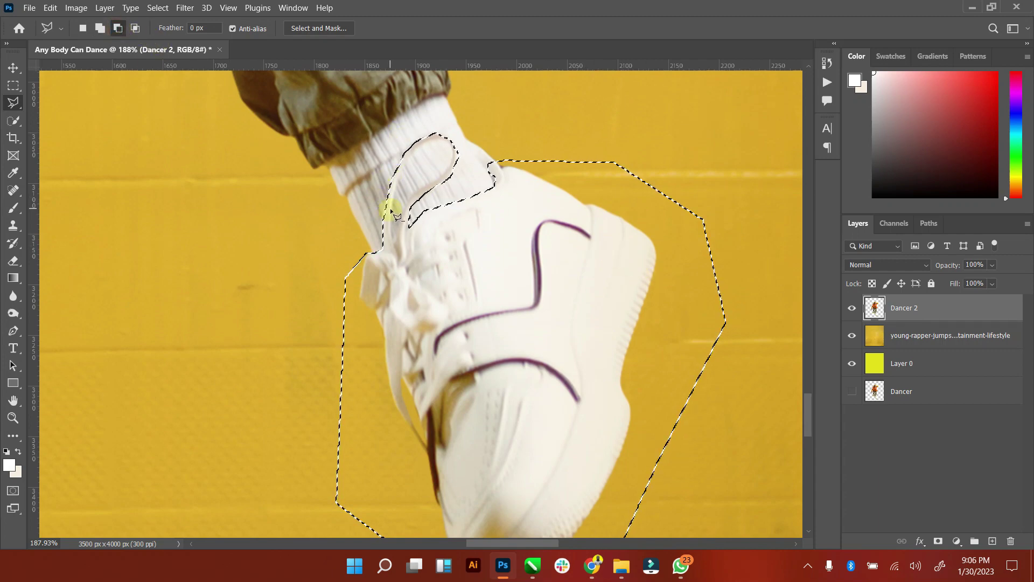
left_click(394, 247)
left_click(400, 210)
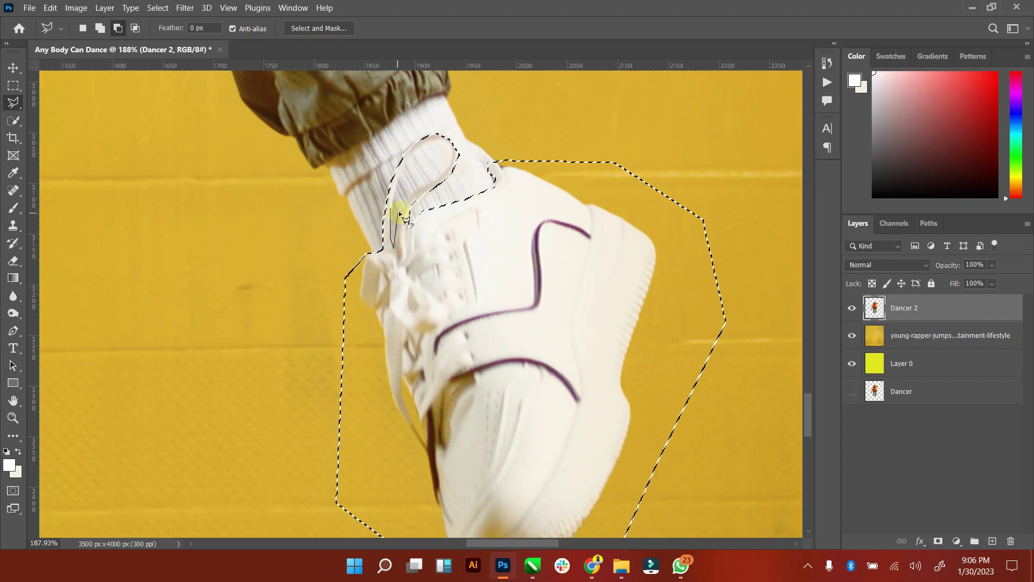
left_click(409, 227)
left_click(413, 192)
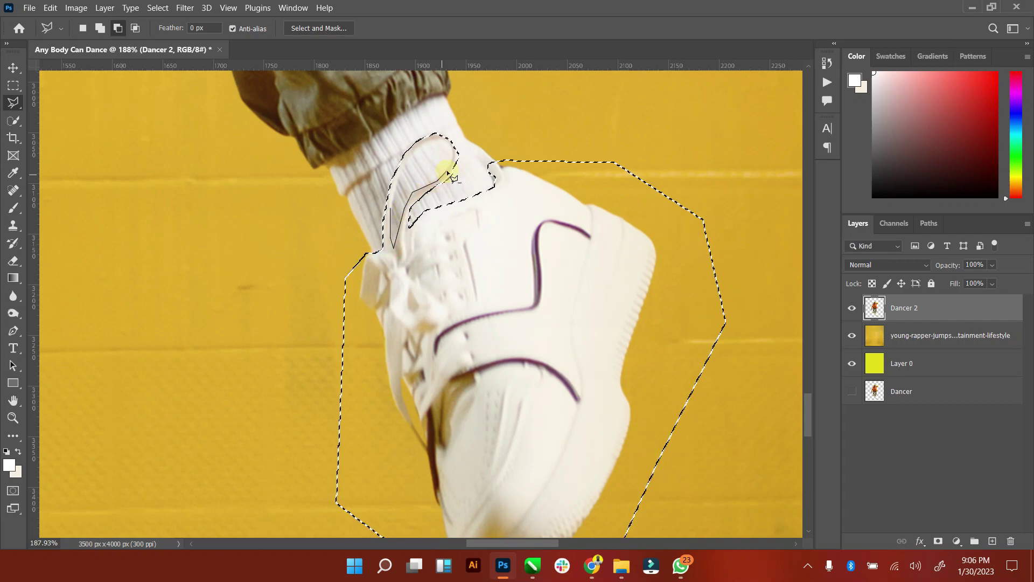
left_click(447, 172)
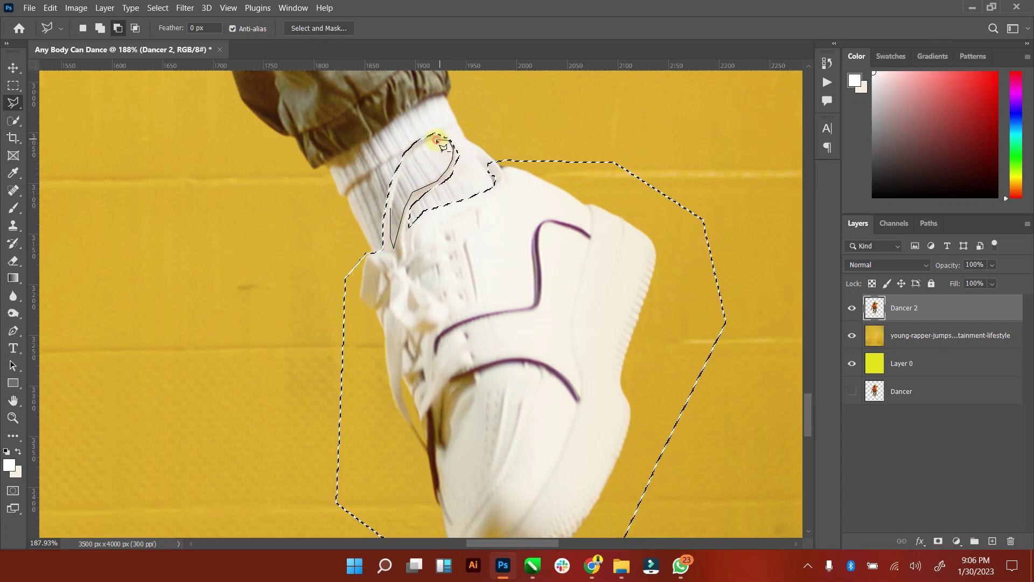
left_click(405, 160)
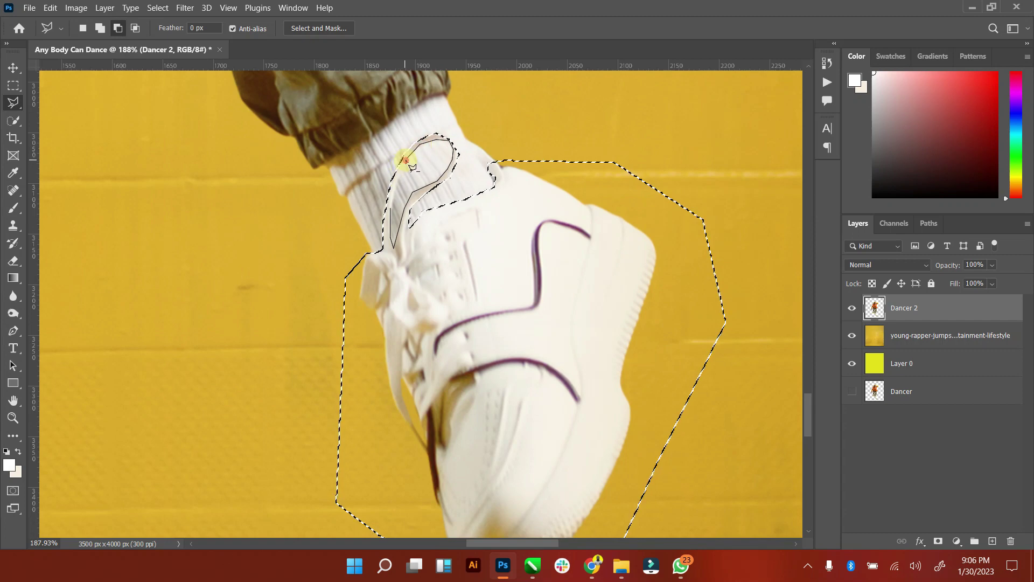
left_click(399, 196)
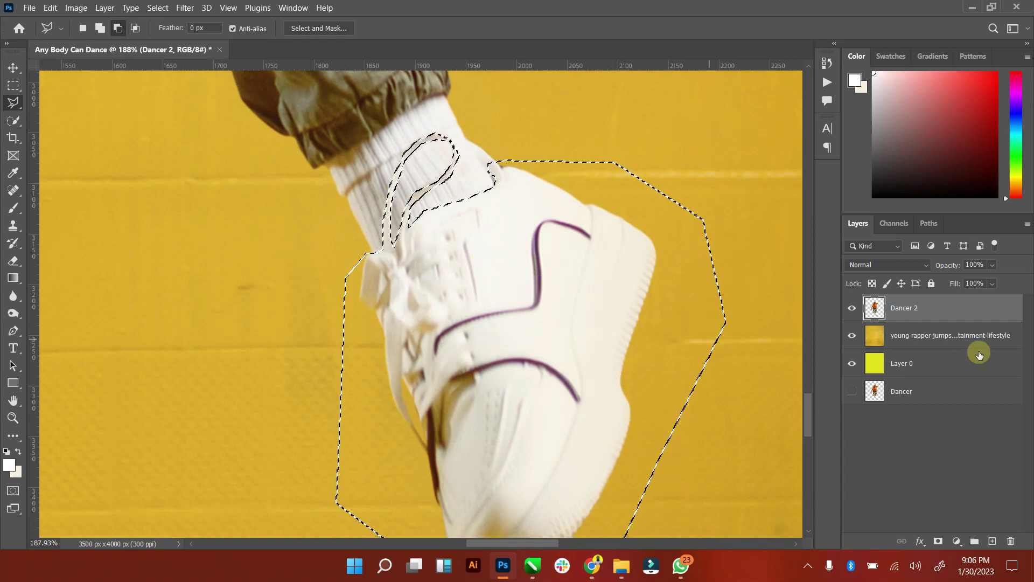
left_click(934, 309)
Step: Copy the selected sneaker to a new layer named Shoe and hide that layer
key("ctrl+j")
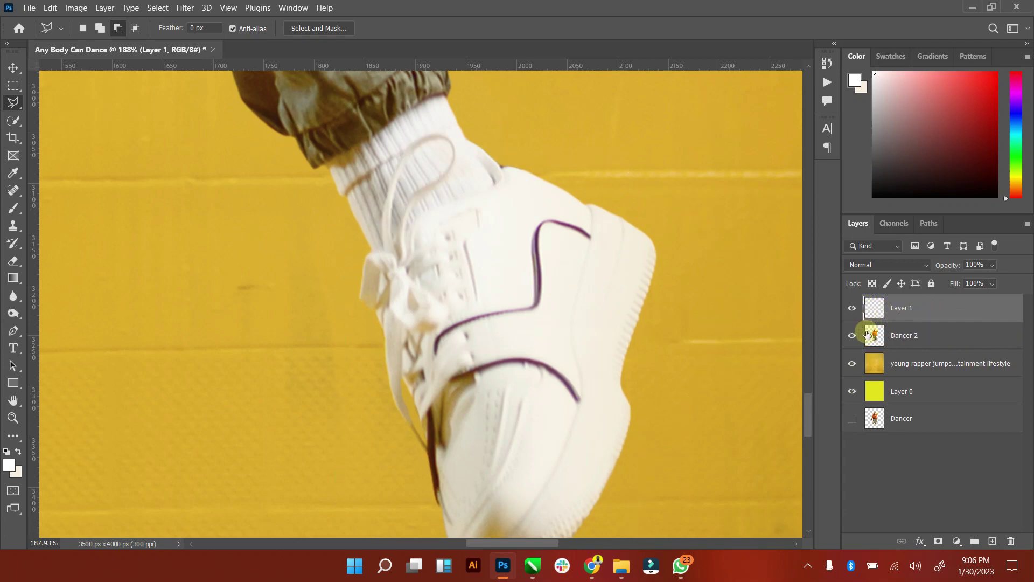
double_click(901, 308)
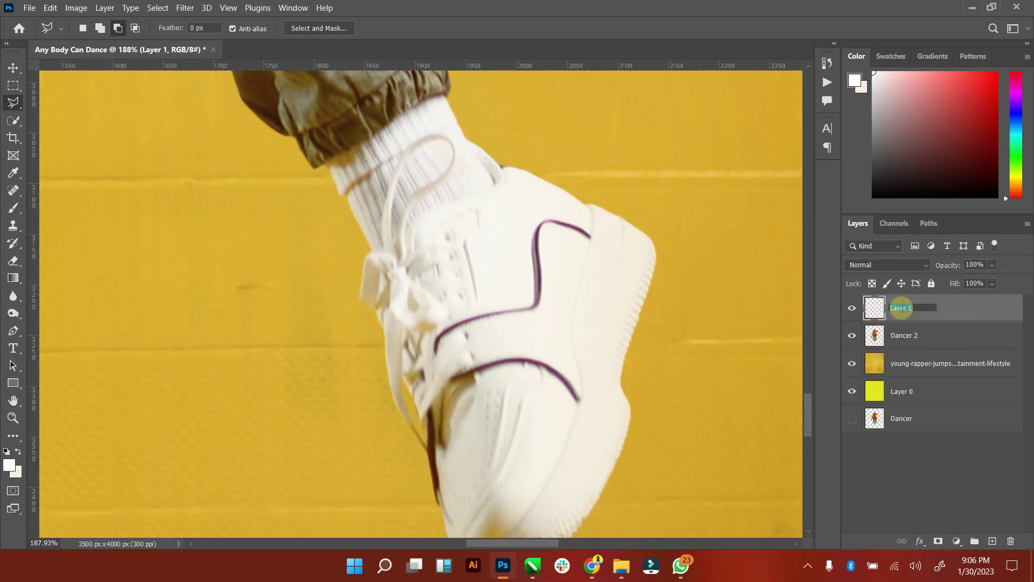
type("Shoe")
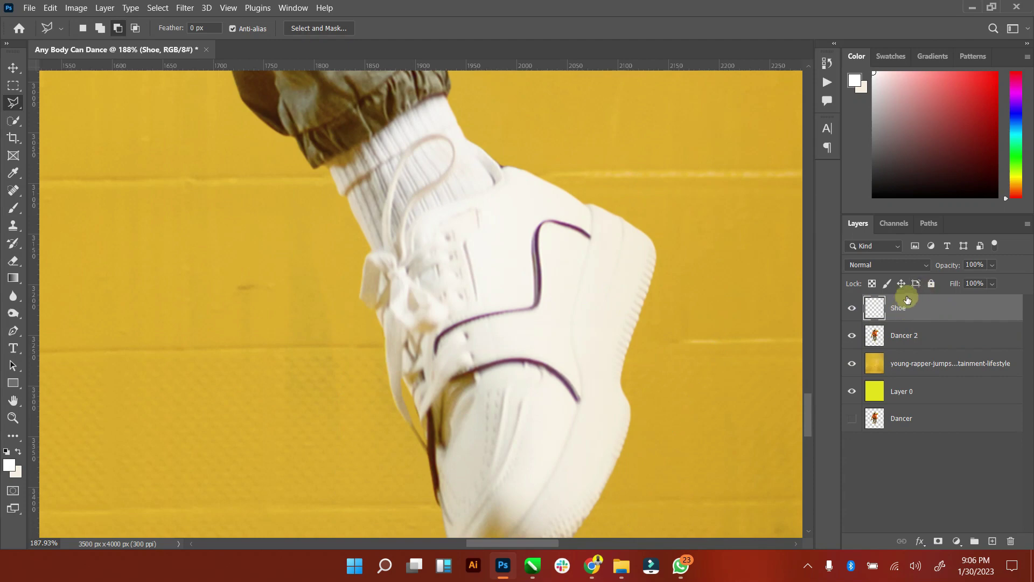
key("Return")
left_click(855, 337)
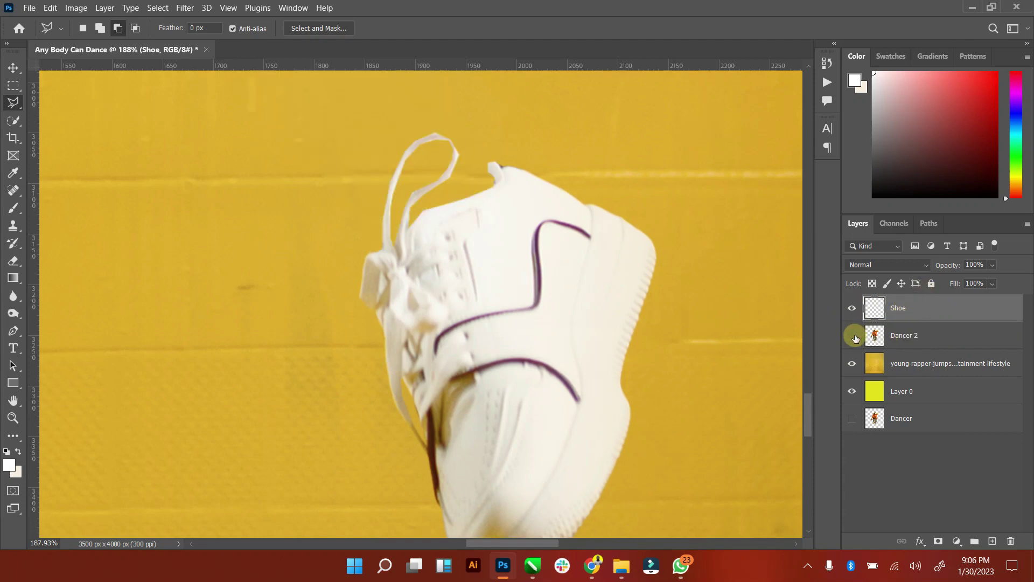
left_click(855, 337)
left_click(855, 336)
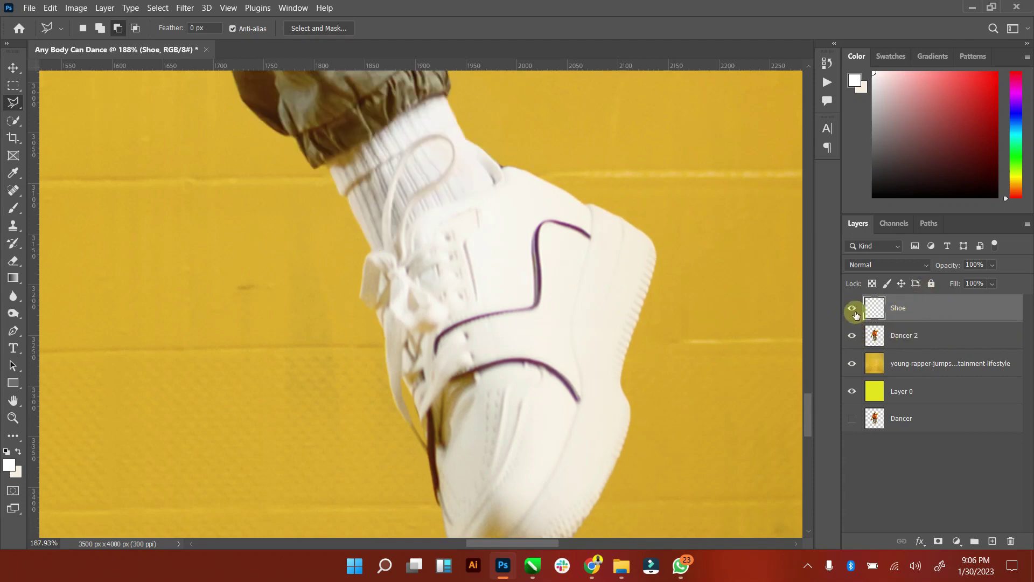
left_click(851, 307)
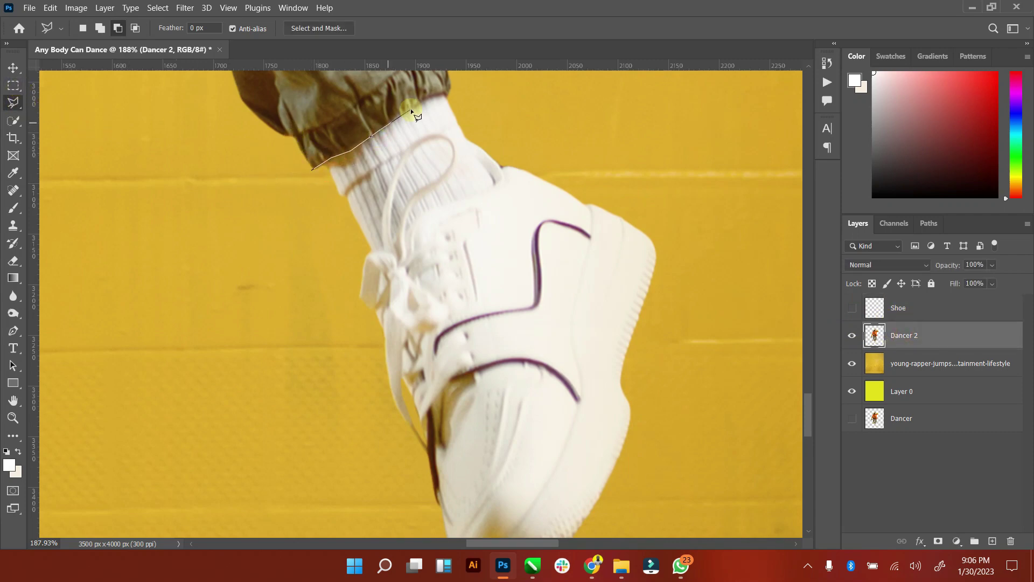
Step: Outline the lower sneaker on Dancer 2, delete it, then invert and clear the selection
left_click(722, 198)
scroll(700, 351, "down", 3)
left_click(677, 466)
left_click(568, 510)
left_click(428, 502)
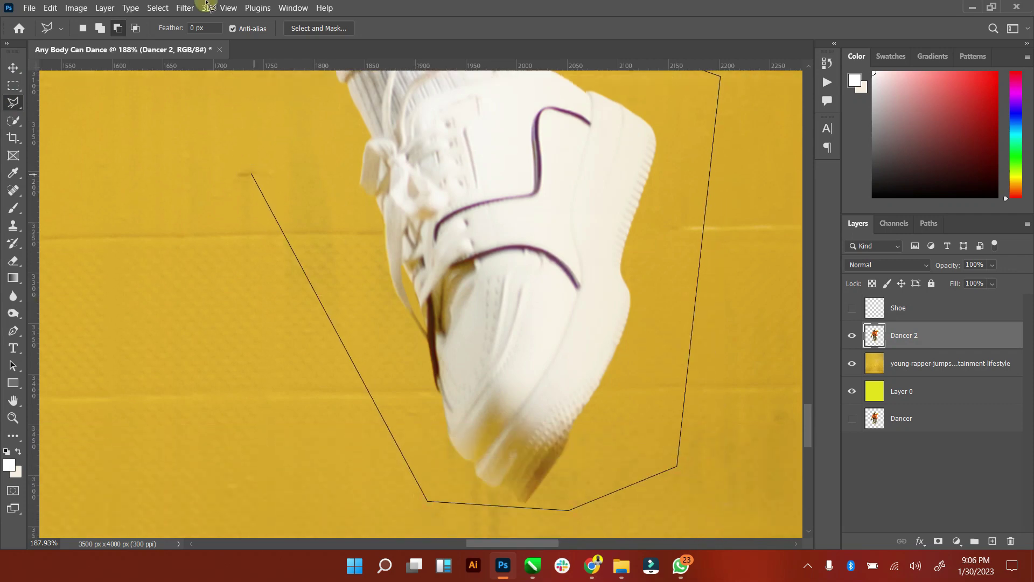
scroll(231, 167, "up", 2)
left_click(219, 160)
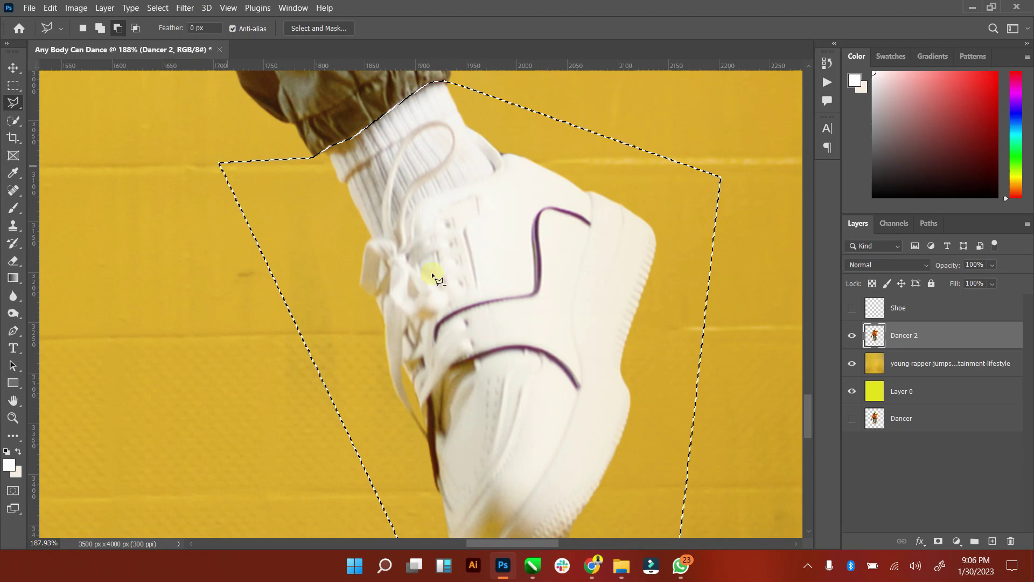
key("Delete")
right_click(521, 198)
left_click(567, 215)
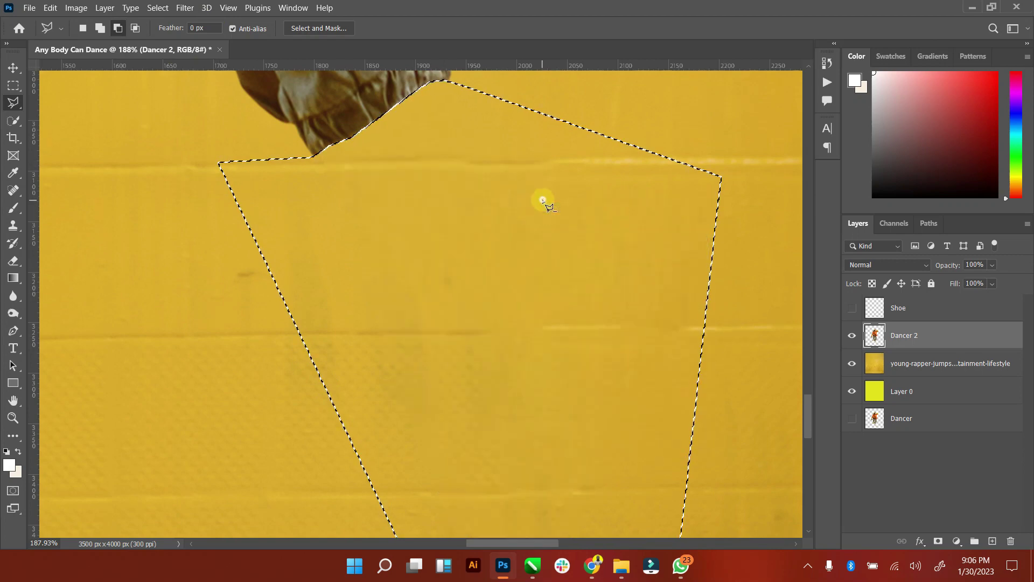
right_click(543, 200)
left_click(555, 206)
Step: Zoom in on the other sneaker, then make and discard a trial lasso selection
double_click(13, 401)
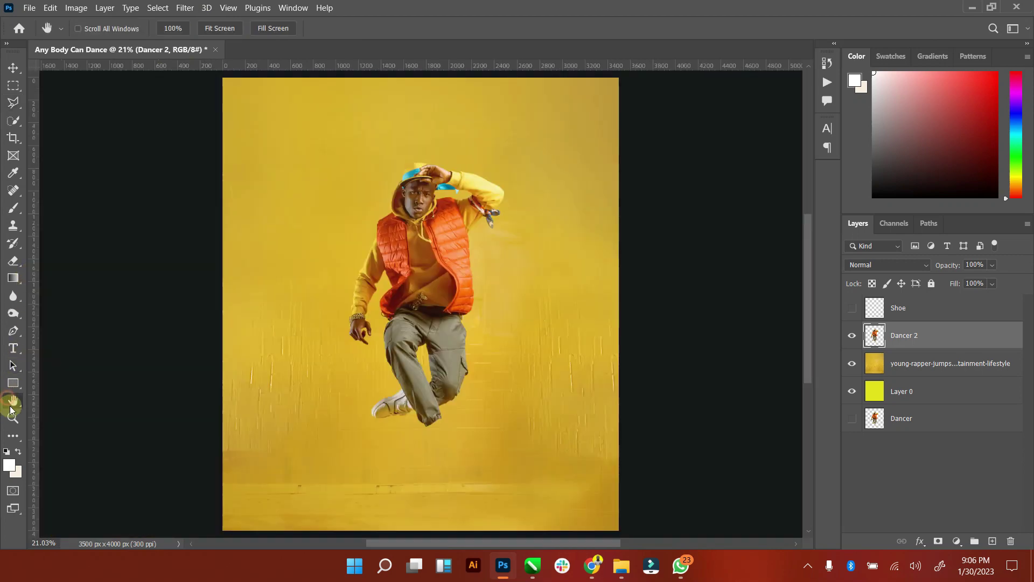
left_click(13, 418)
mouse_move(393, 428)
left_mouse_down()
mouse_move(465, 393)
mouse_move(418, 382)
left_mouse_up()
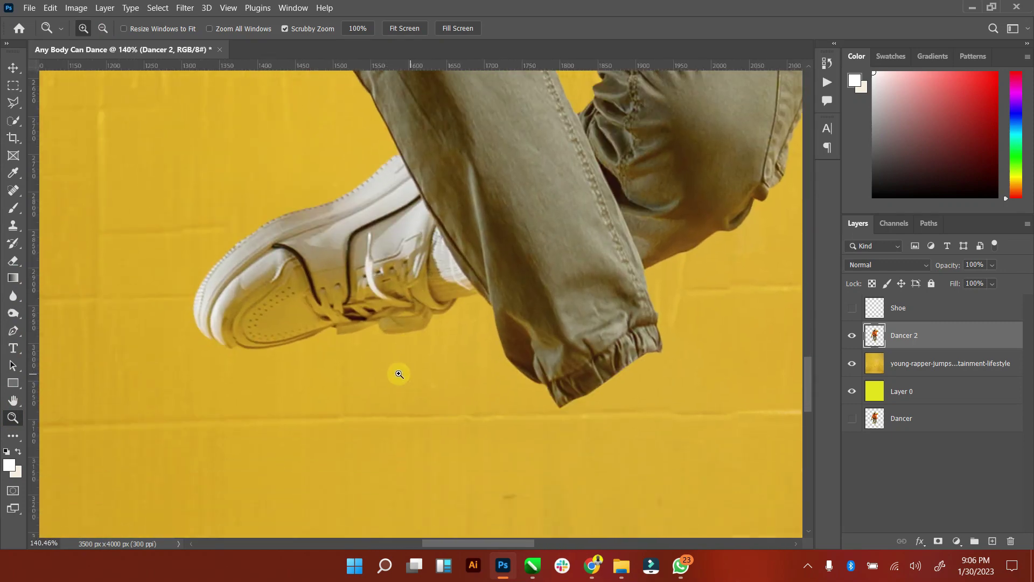
left_click_drag(418, 382, 416, 334)
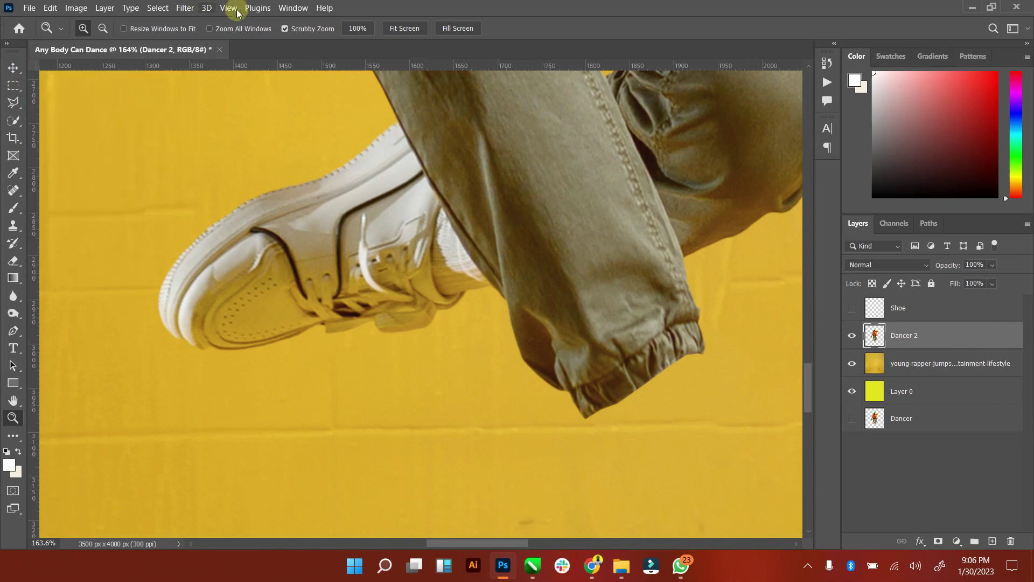
left_click(13, 103)
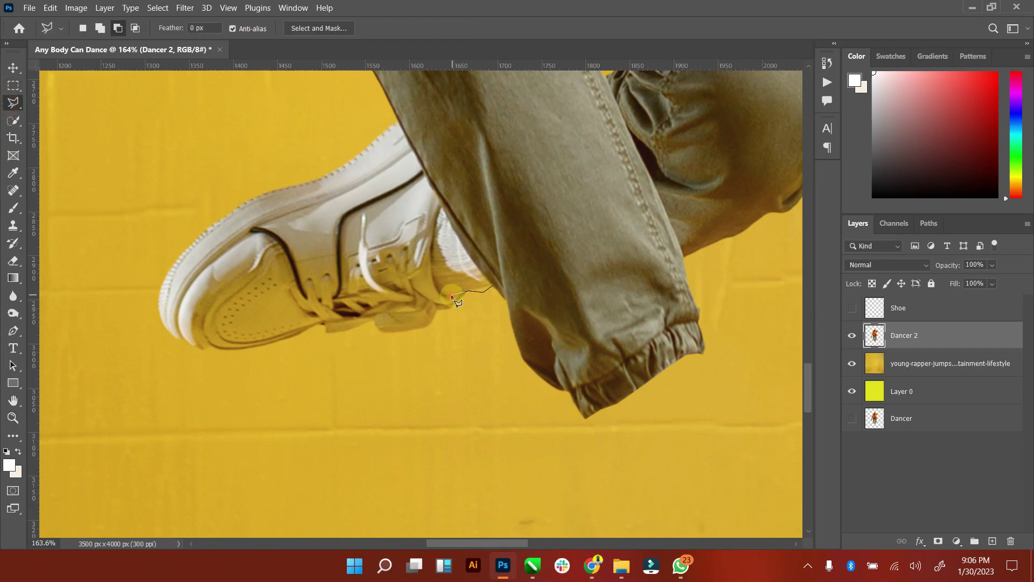
left_click(434, 282)
double_click(487, 279)
right_click(468, 221)
left_click(474, 222)
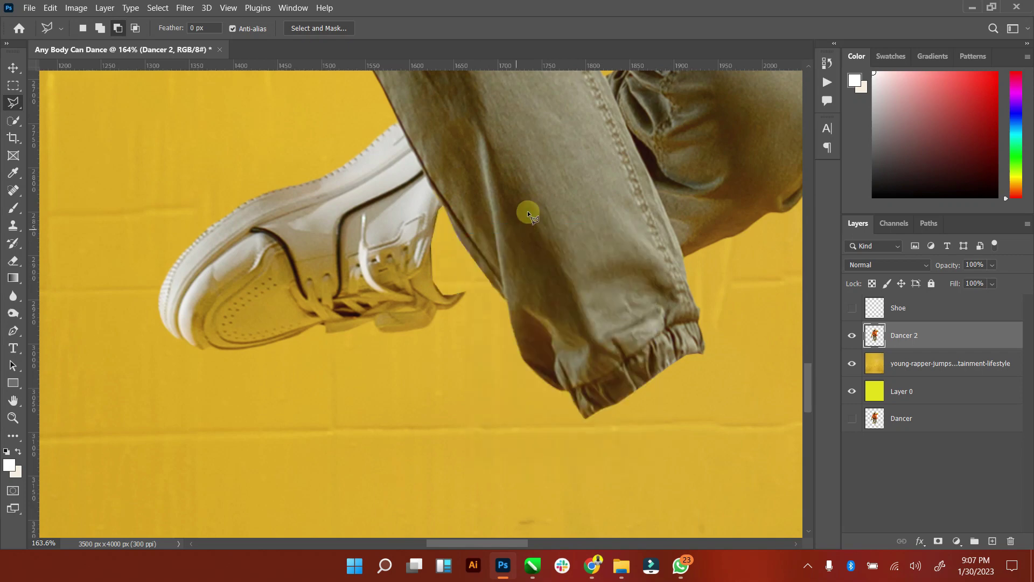
Step: Trace a Polygonal Lasso outline around the second sneaker and pant-leg edge
left_click(451, 196)
left_click(395, 115)
left_click(150, 197)
left_click(102, 335)
left_click(429, 429)
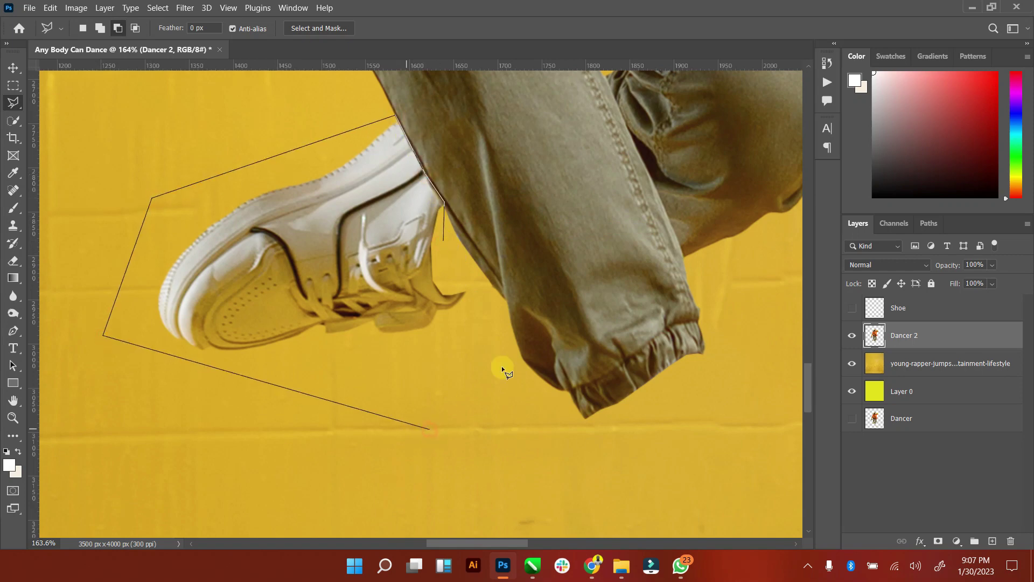
left_click(486, 345)
double_click(470, 276)
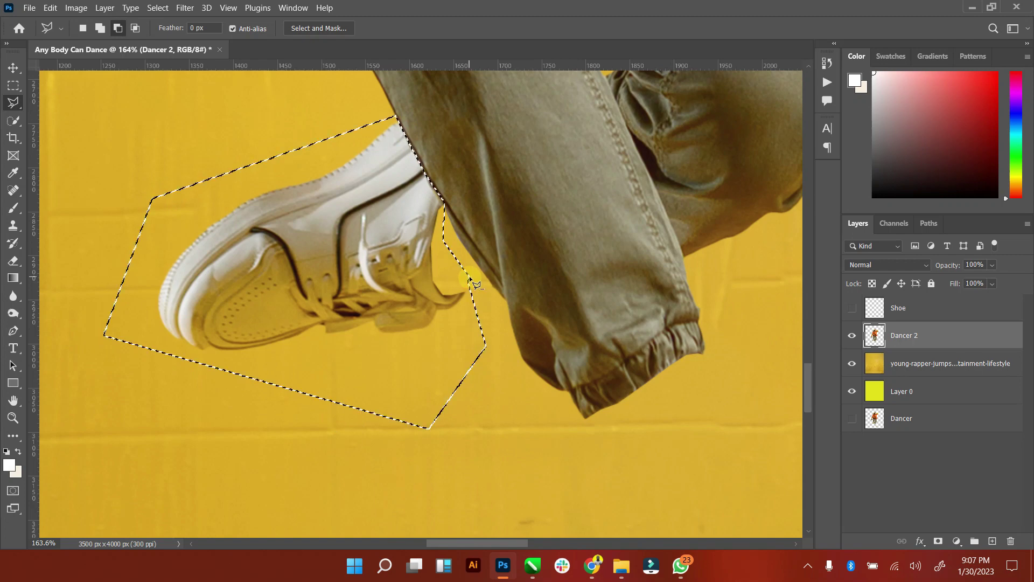
Step: Copy the sneaker to a new layer named Shoe 2 and hide it
key("ctrl+j")
double_click(902, 335)
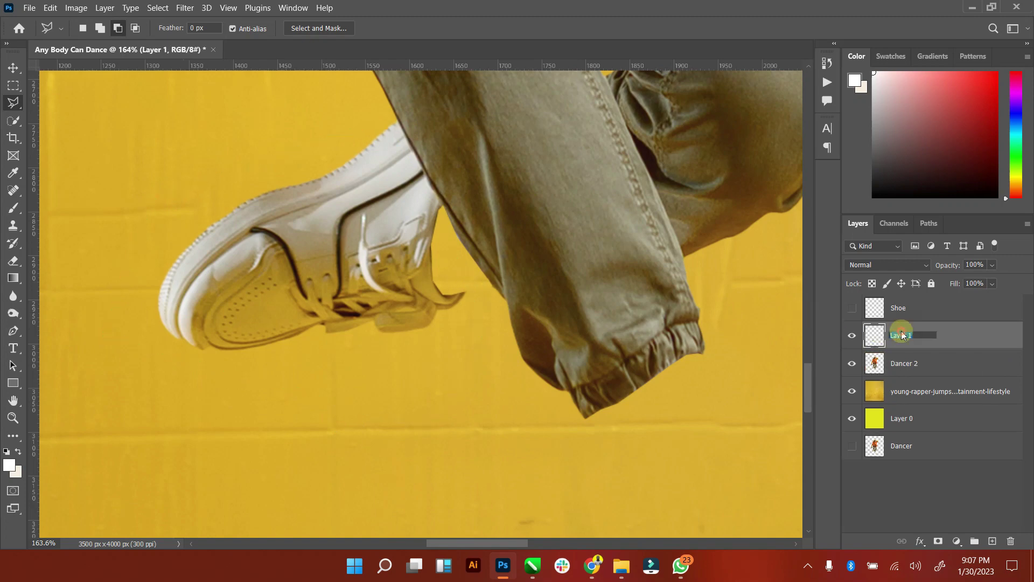
type("Shoe 2")
key("Return")
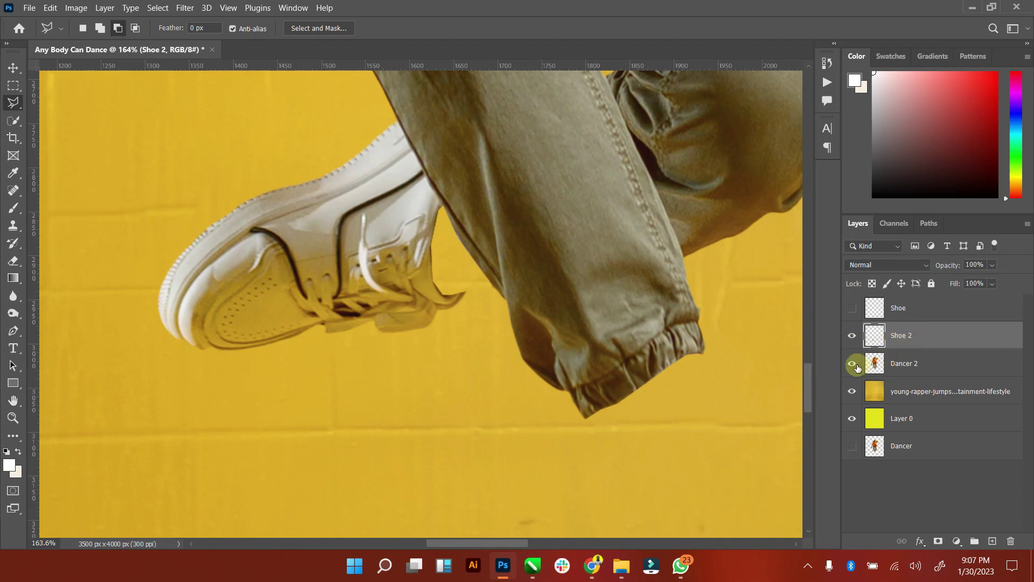
left_click(851, 335)
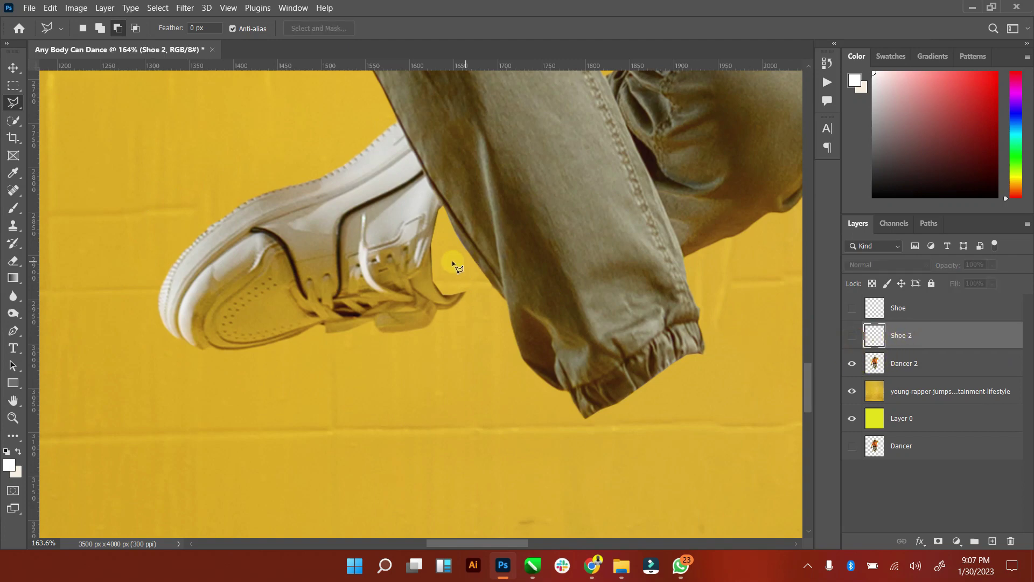
left_click(445, 205)
Step: Close and clear a trial outline, then make Dancer 2 active with Shoe 2 hidden
left_click(424, 173)
left_click(396, 114)
left_click(185, 168)
left_click(139, 224)
left_click(300, 423)
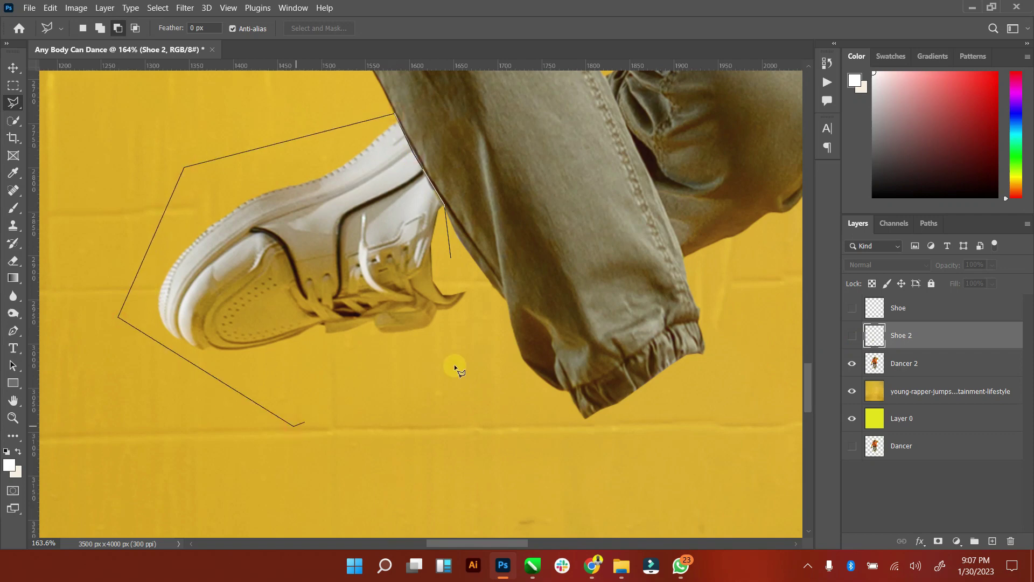
double_click(483, 291)
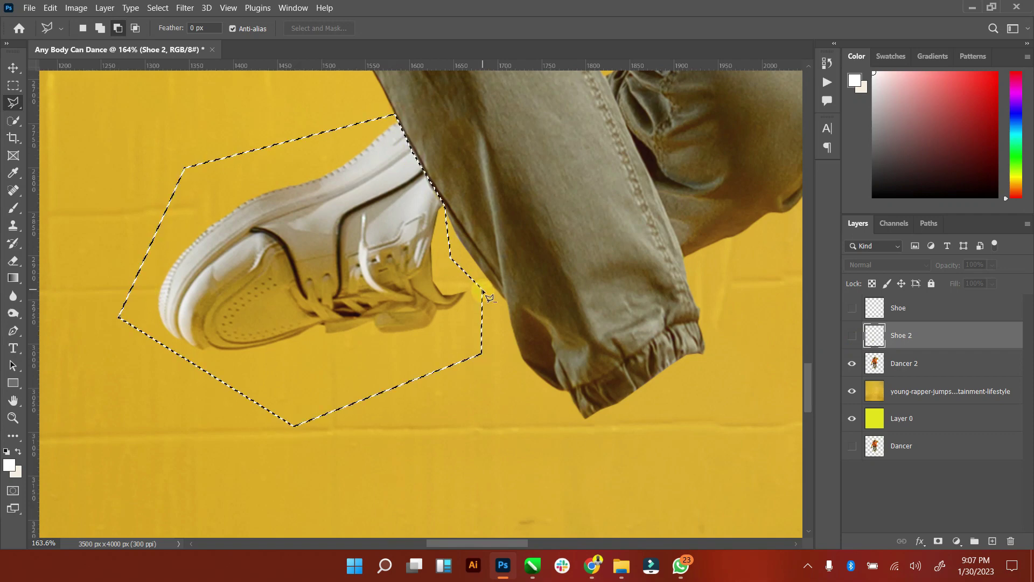
key("ctrl+d")
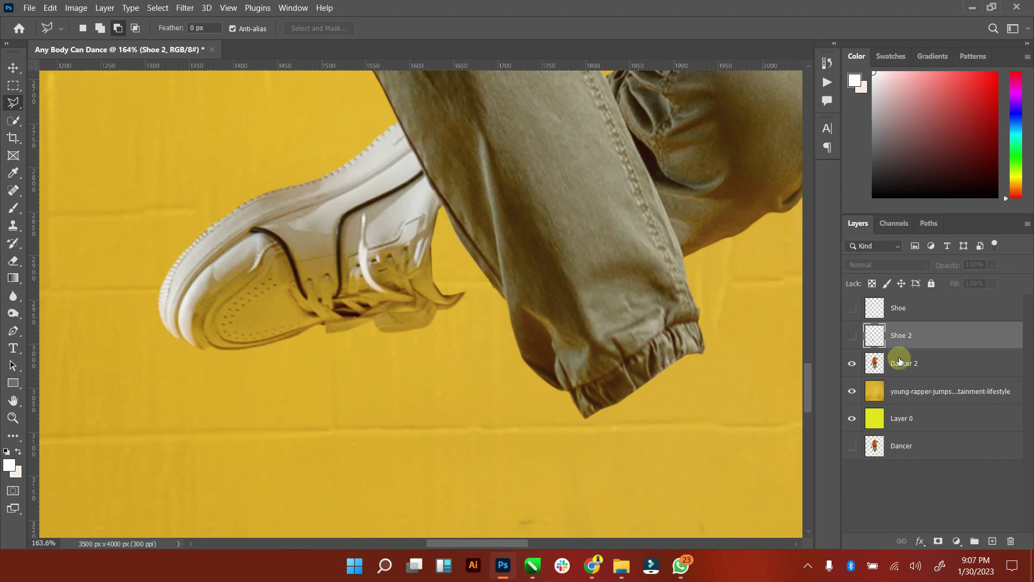
left_click(901, 358)
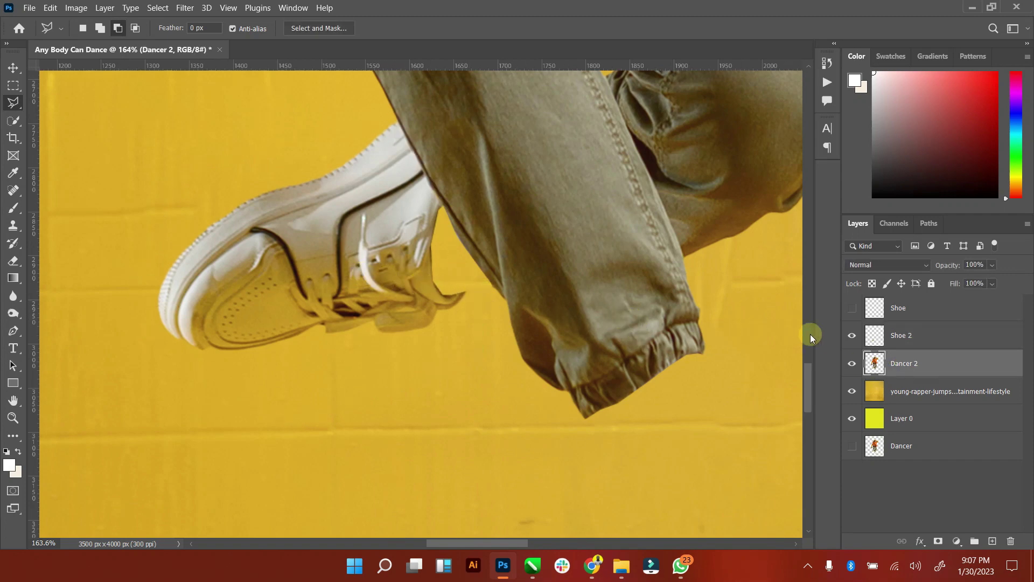
left_click(851, 365)
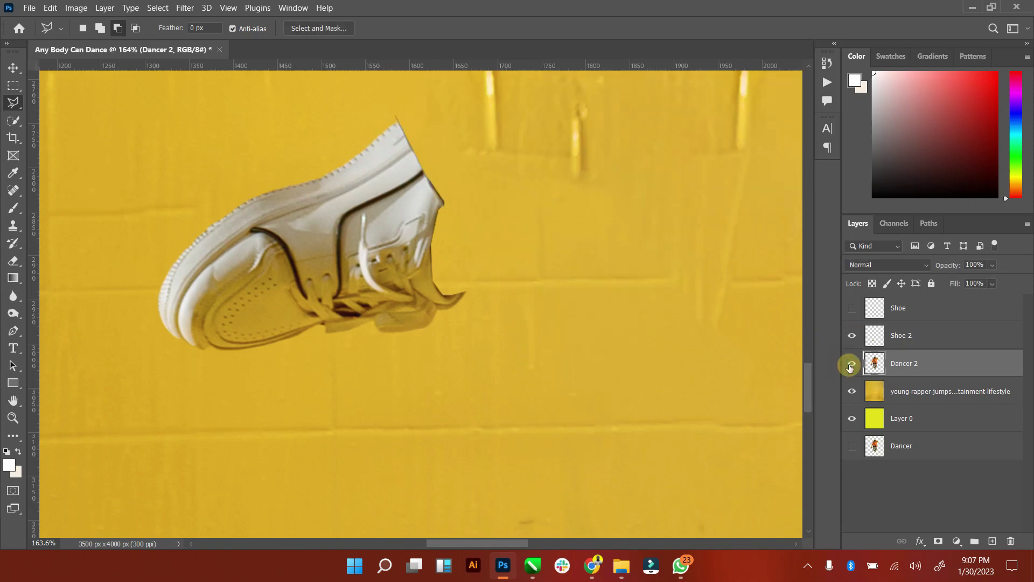
left_click(852, 364)
left_click(852, 336)
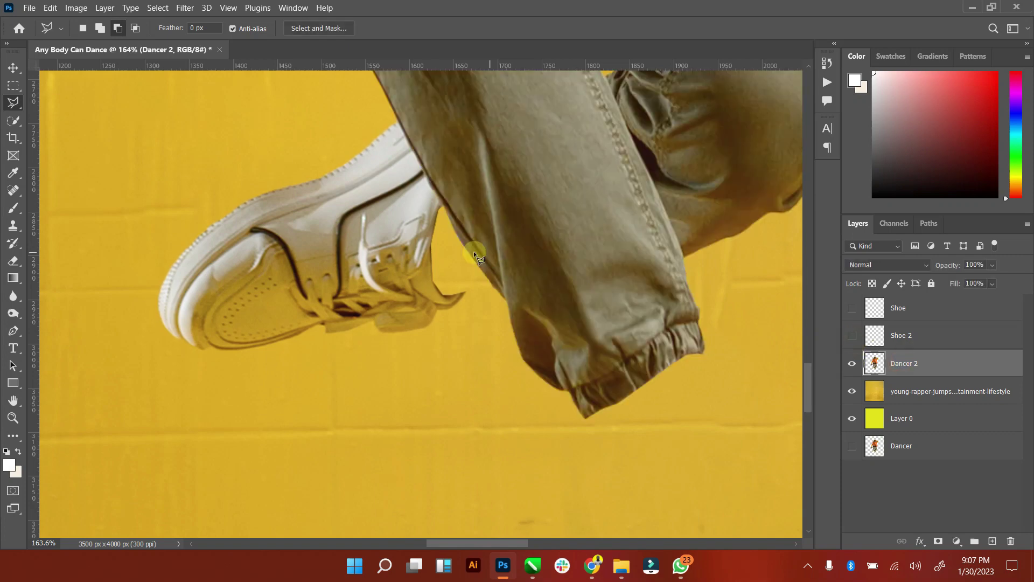
Step: Lasso the second sneaker on Dancer 2 and delete it
left_click(443, 208)
left_click(392, 105)
left_click(121, 184)
left_click(129, 380)
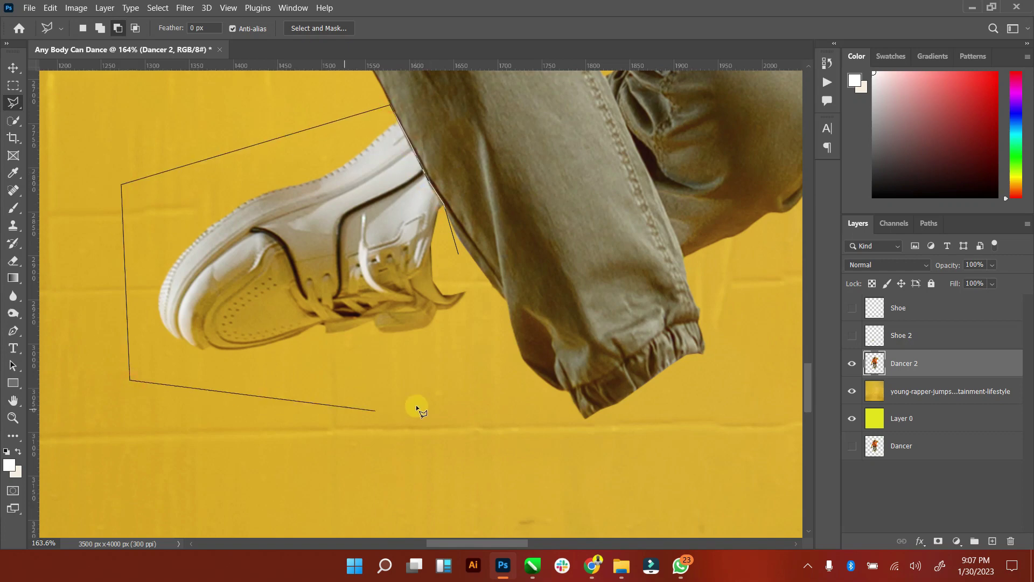
left_click(453, 400)
left_click(498, 363)
double_click(489, 293)
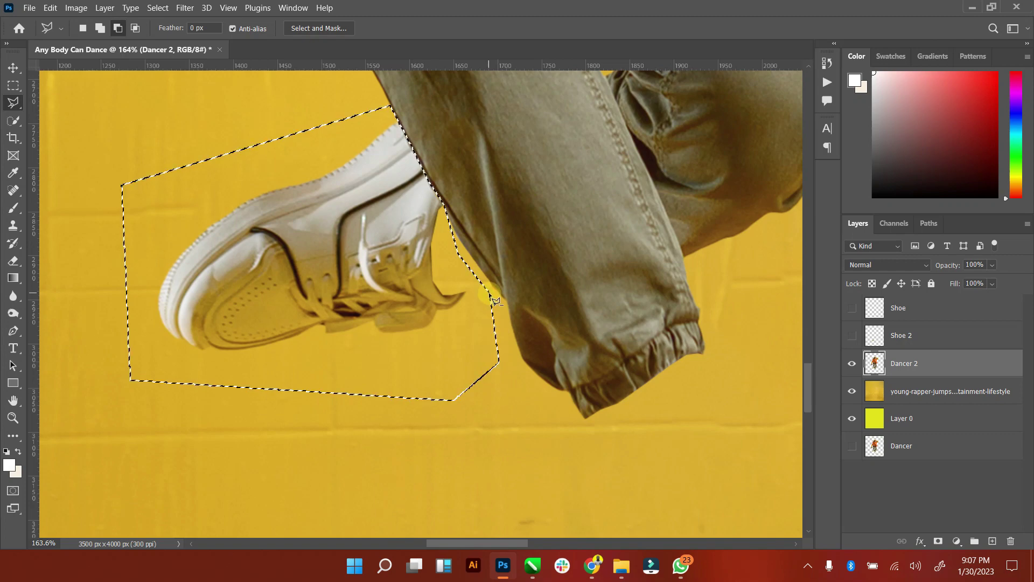
key("Delete")
Step: Clear the selection and briefly show Shoe 2 to check the result
right_click(526, 295)
key("Escape")
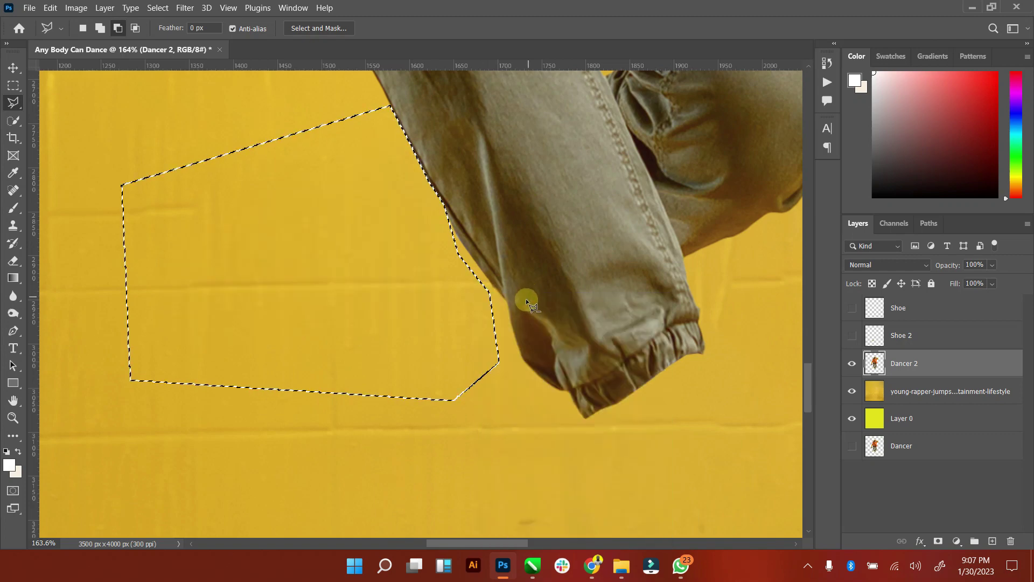
right_click(526, 300)
left_click(581, 48)
left_click(852, 338)
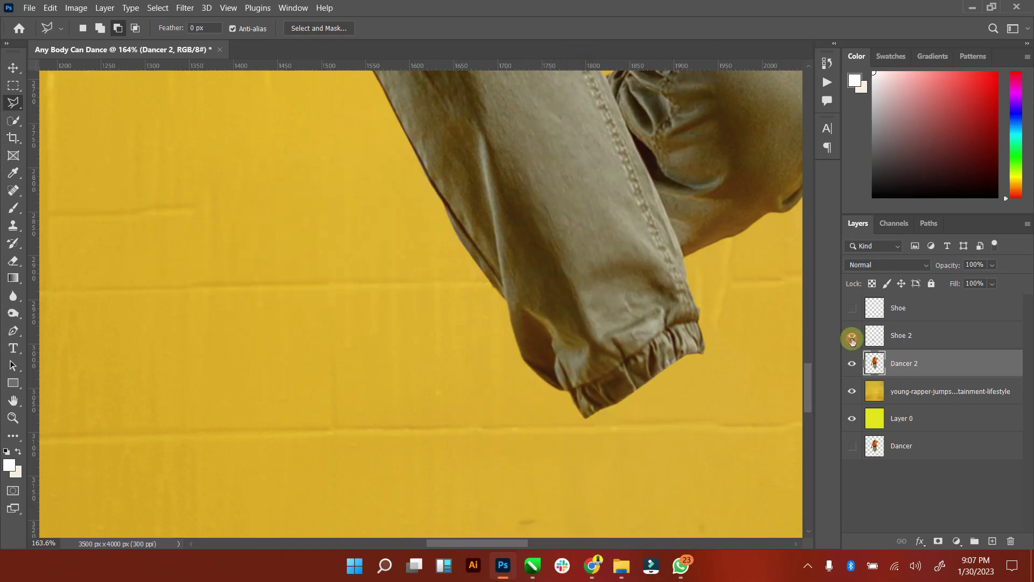
left_click(852, 338)
Step: Fit the image, then zoom in on the dancer's lowered hand
left_click(859, 367)
double_click(13, 401)
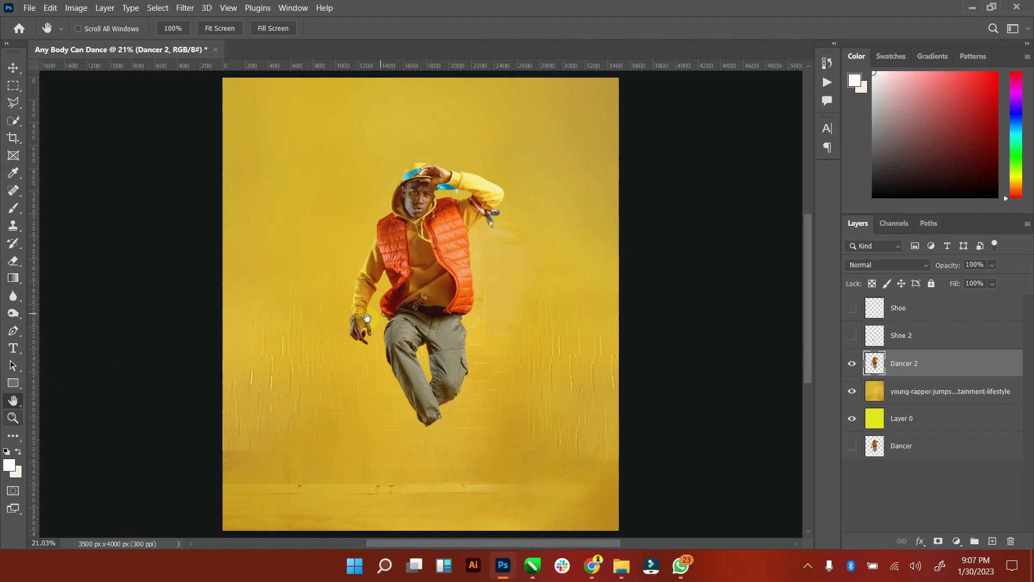
left_click(13, 418)
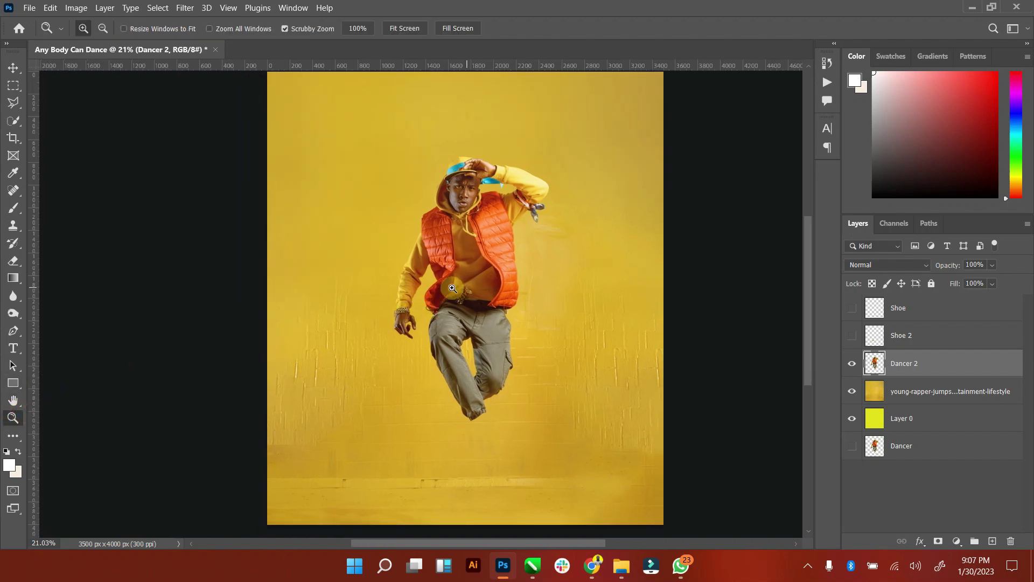
left_click_drag(456, 286, 506, 261)
scroll(420, 272, "down", 3)
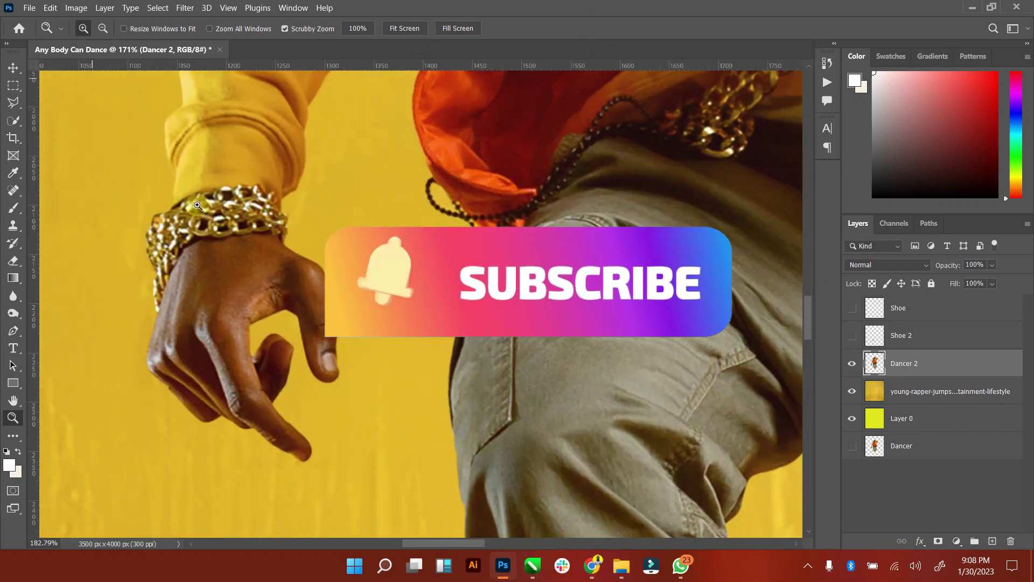
scroll(90, 99, "up", 5)
Step: Outline the lowered hand and gold bracelet with Polygonal Lasso and delete them
left_click(13, 103)
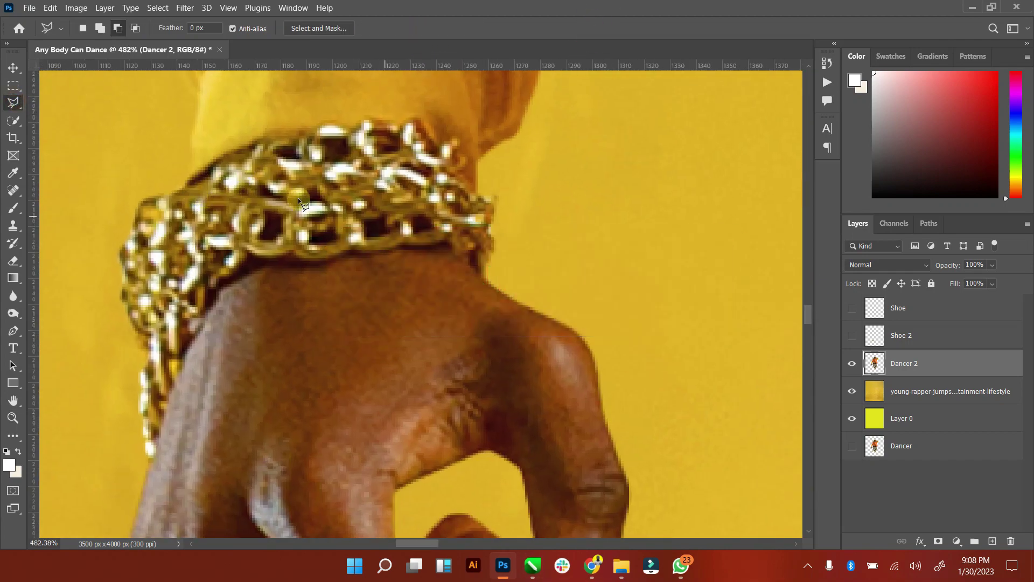
left_click(181, 185)
left_click(203, 151)
left_click(269, 123)
left_click(335, 108)
left_click(581, 222)
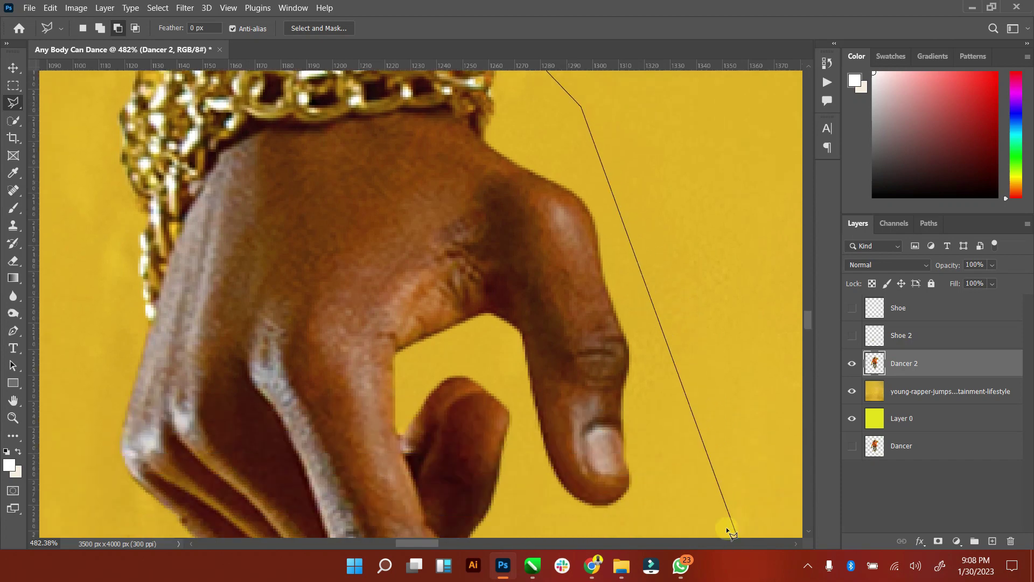
mouse_move(503, 565)
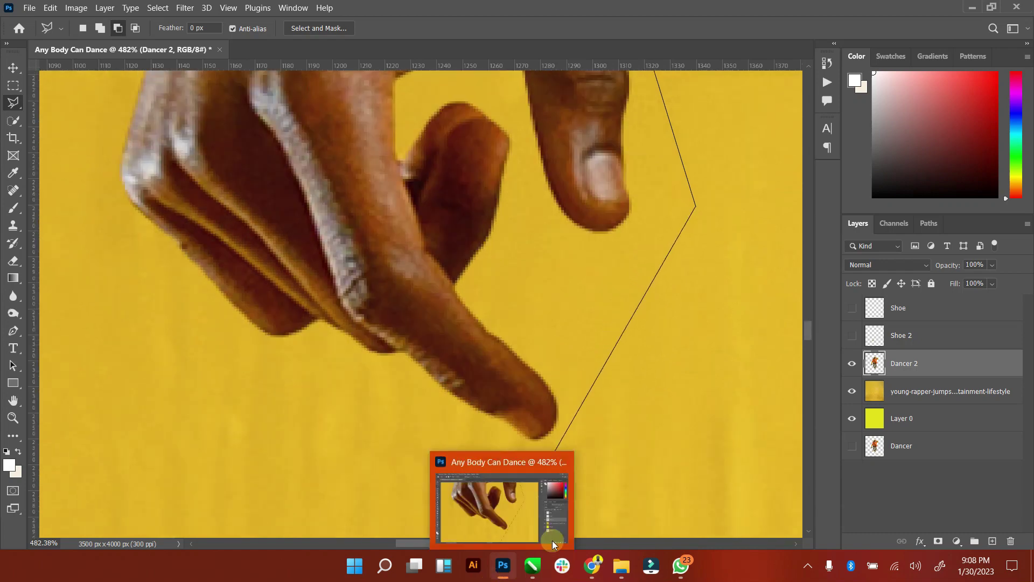
left_click(657, 431)
left_click(503, 476)
left_click(97, 374)
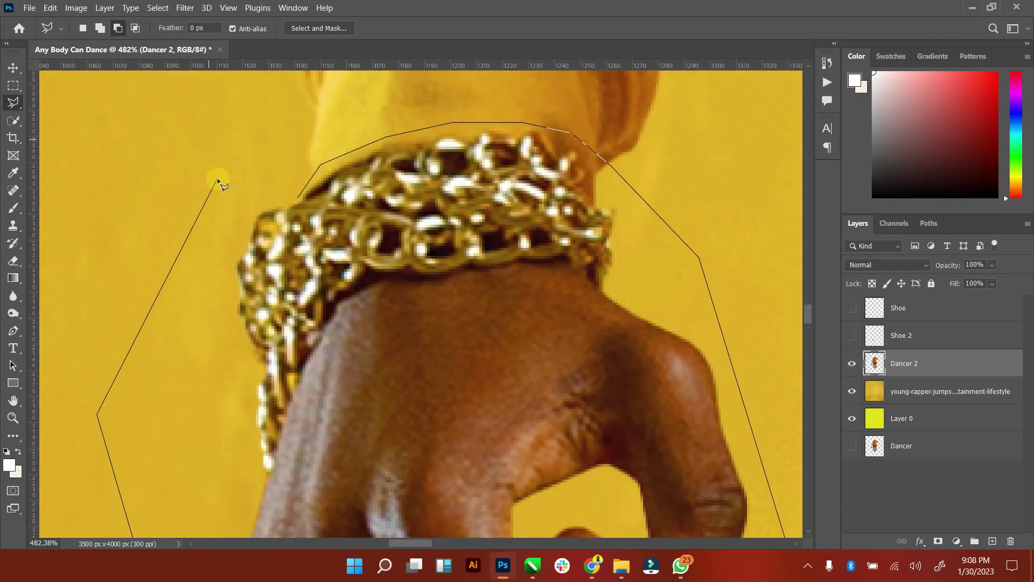
left_click(215, 177)
key("Delete")
Step: Clear the selection, fit the image, and zoom in toward the dancer's head
right_click(291, 210)
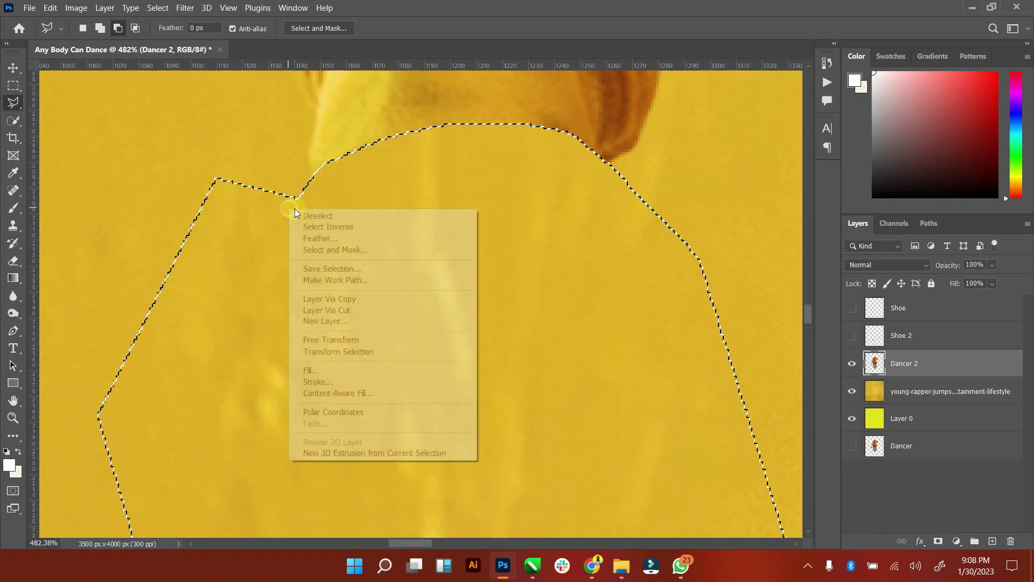
left_click(318, 216)
double_click(13, 400)
left_click(13, 418)
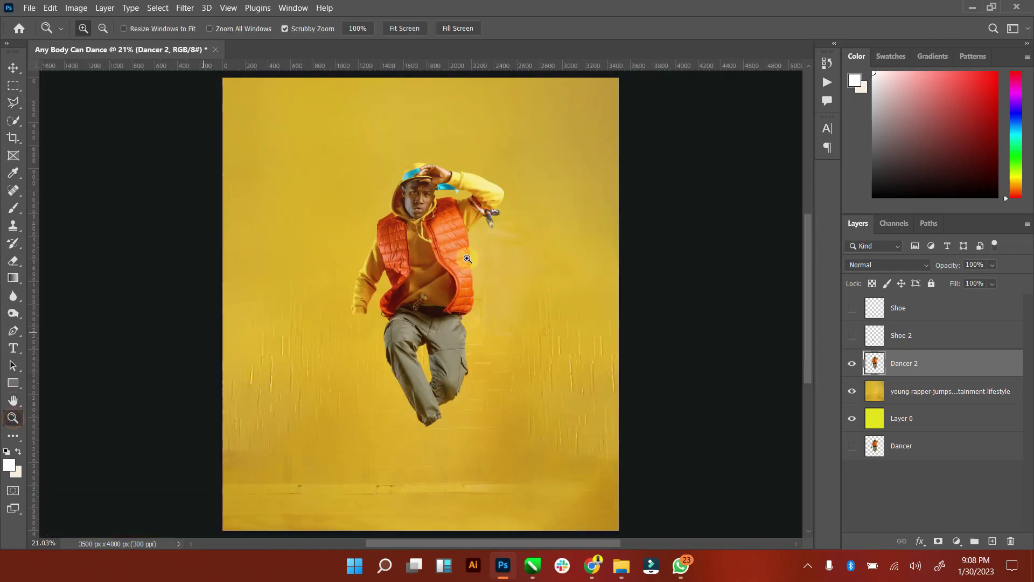
mouse_move(465, 161)
left_mouse_down()
mouse_move(523, 169)
mouse_move(426, 185)
left_mouse_up()
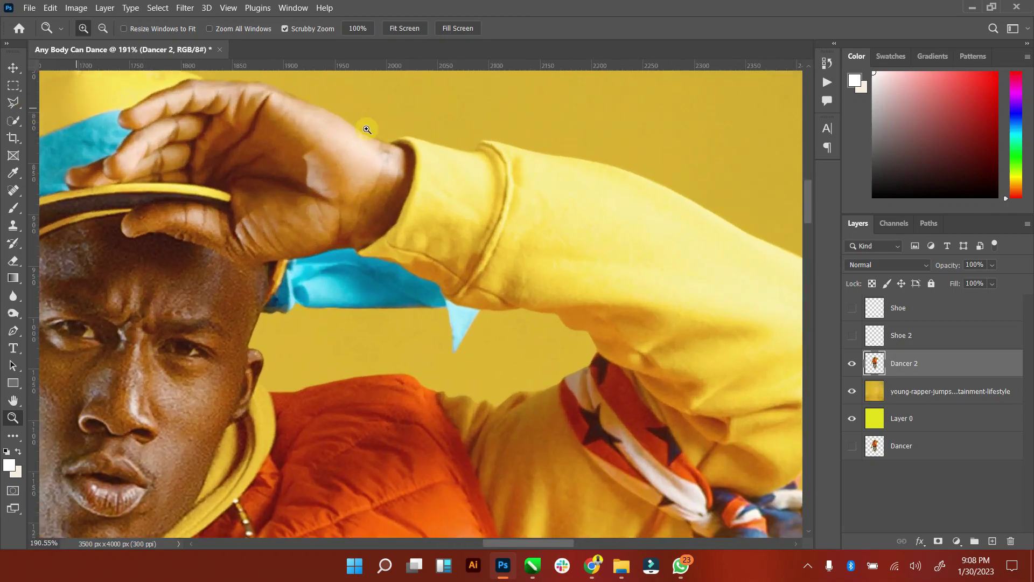
Step: Lasso the raised fist out of the yellow sleeve, delete it, and deselect
left_click_drag(365, 127, 8, 114)
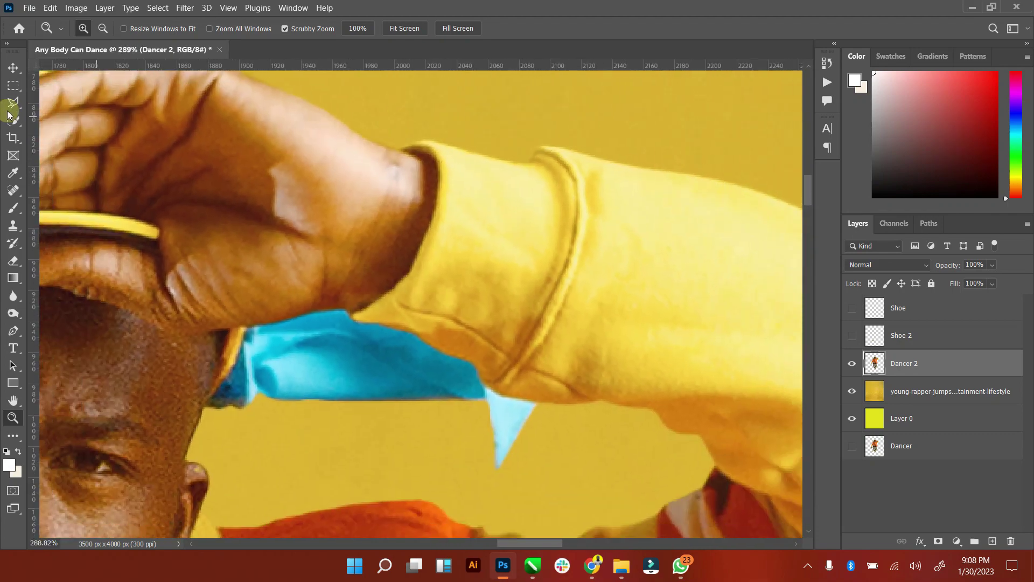
left_click(12, 104)
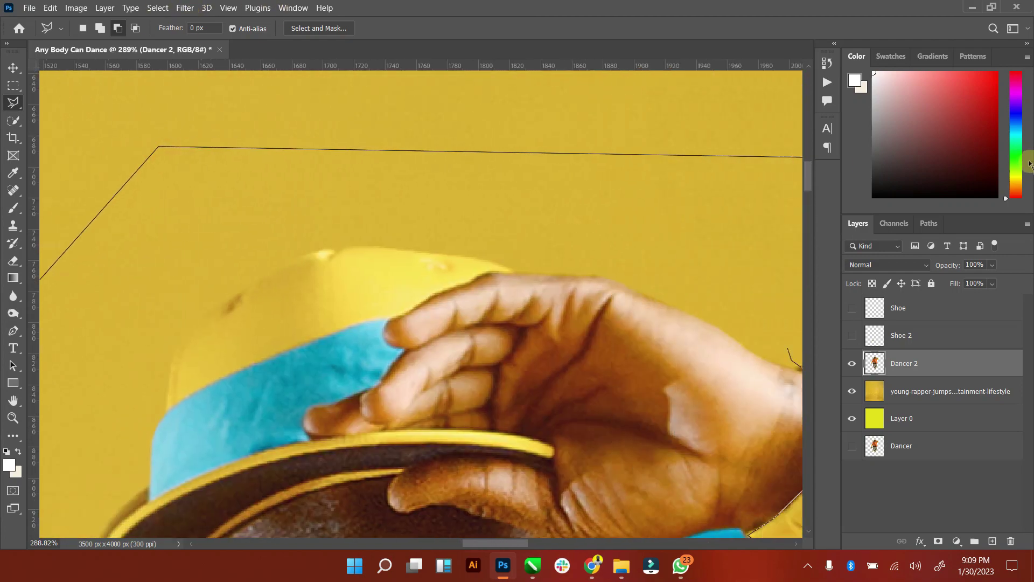
double_click(581, 268)
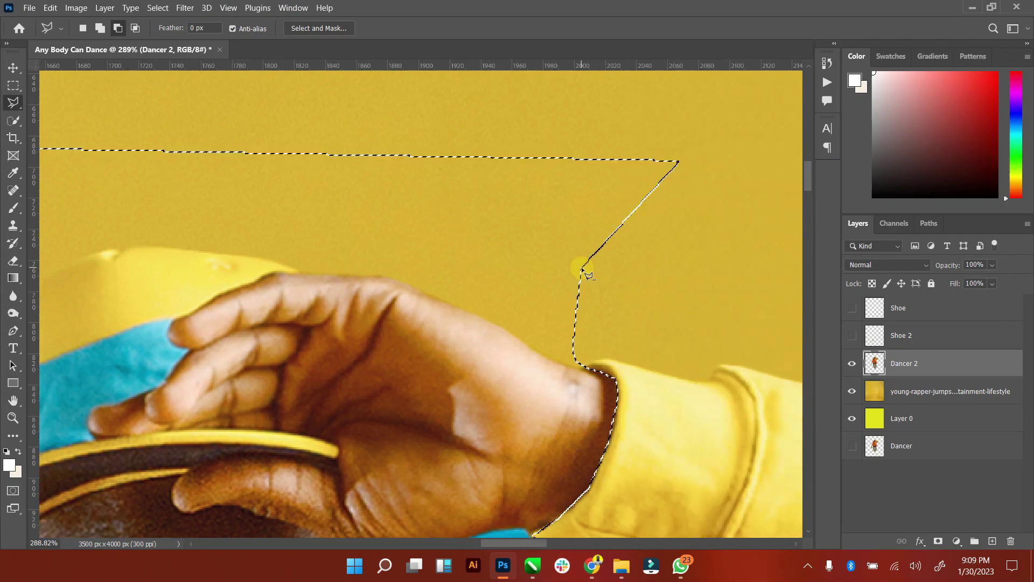
key("Delete")
right_click(512, 249)
left_click(542, 259)
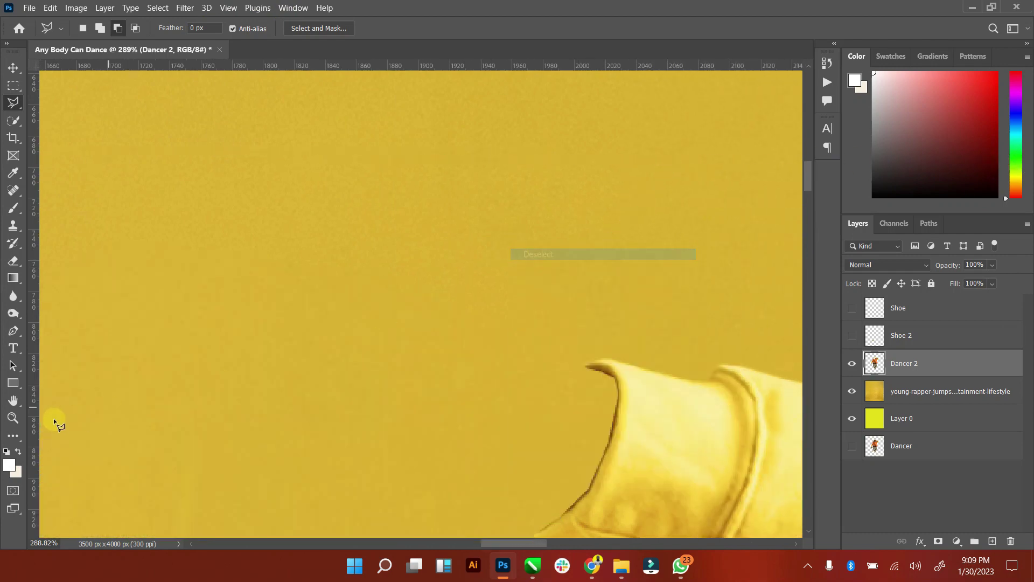
double_click(13, 400)
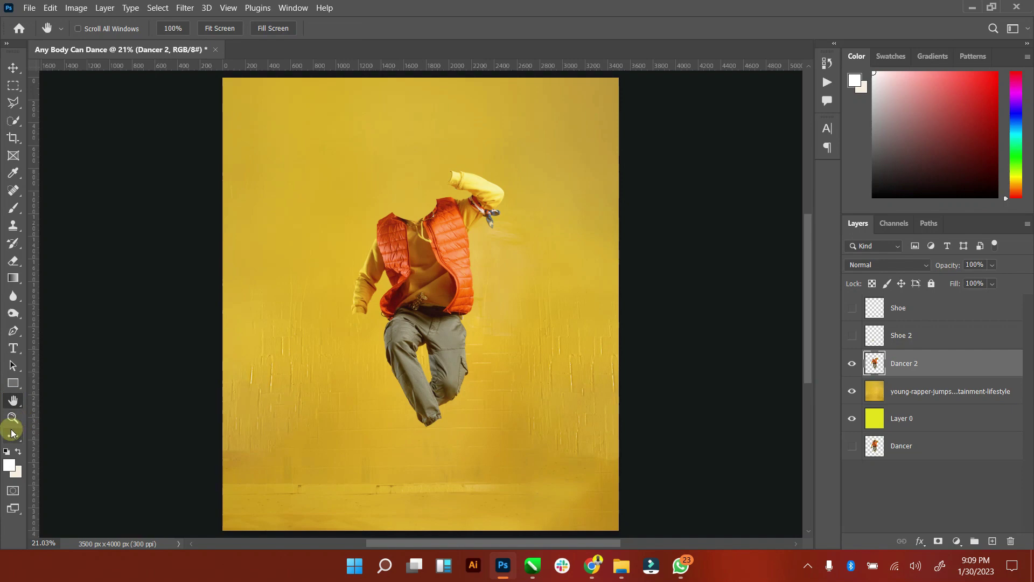
Step: Rename the dancer layer to Body and fit the poster in the window
left_click(21, 417)
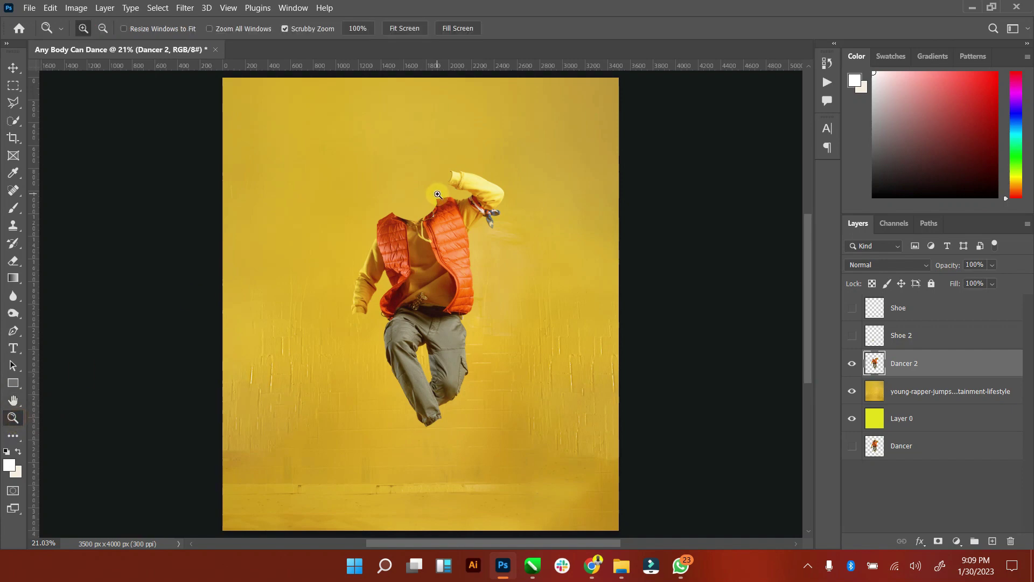
left_click_drag(431, 167, 478, 166)
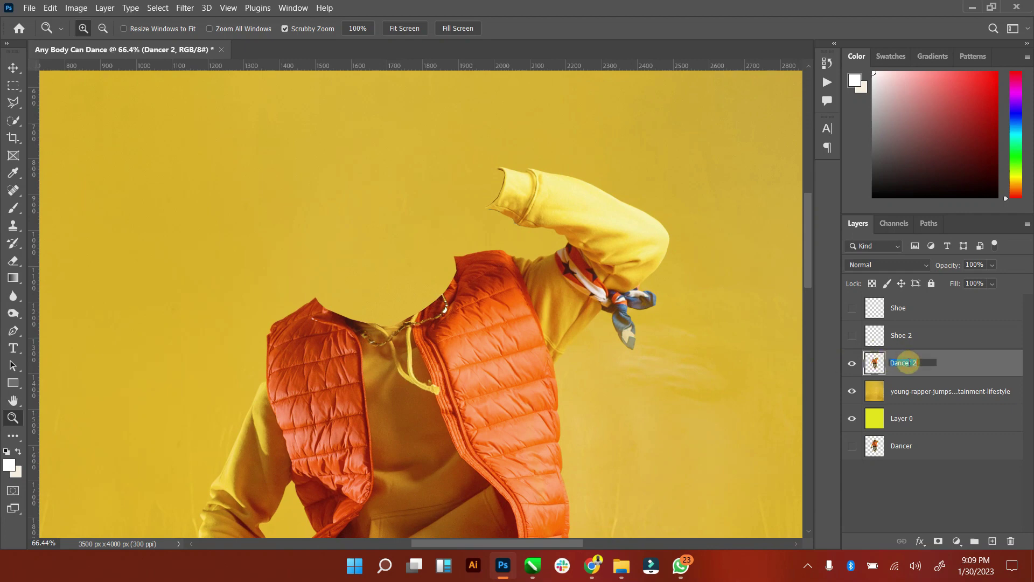
key("Return")
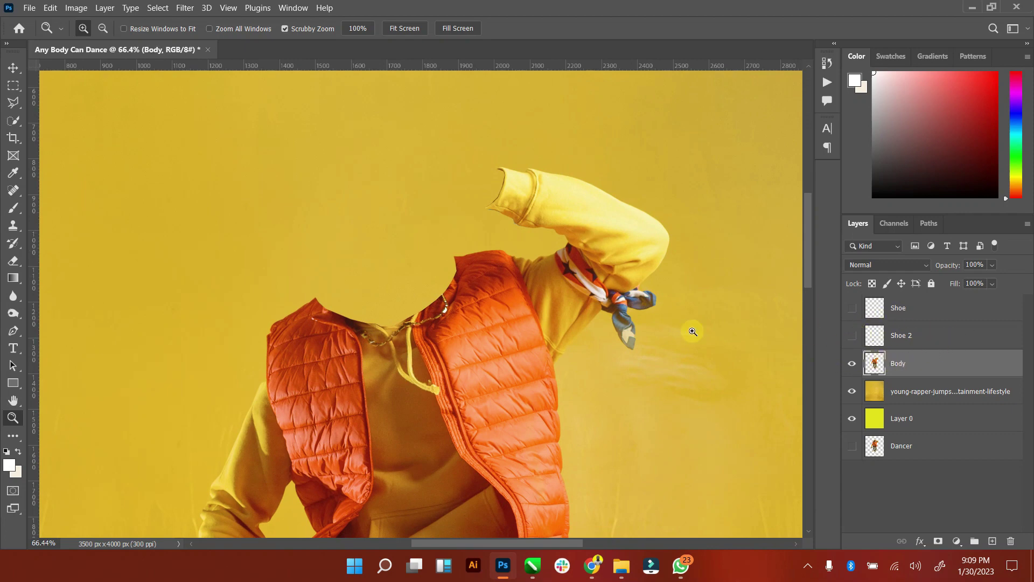
double_click(12, 401)
Step: Show the Shoe 2 and Shoe layers, then zoom in on the raised sleeve cuff
left_click(11, 418)
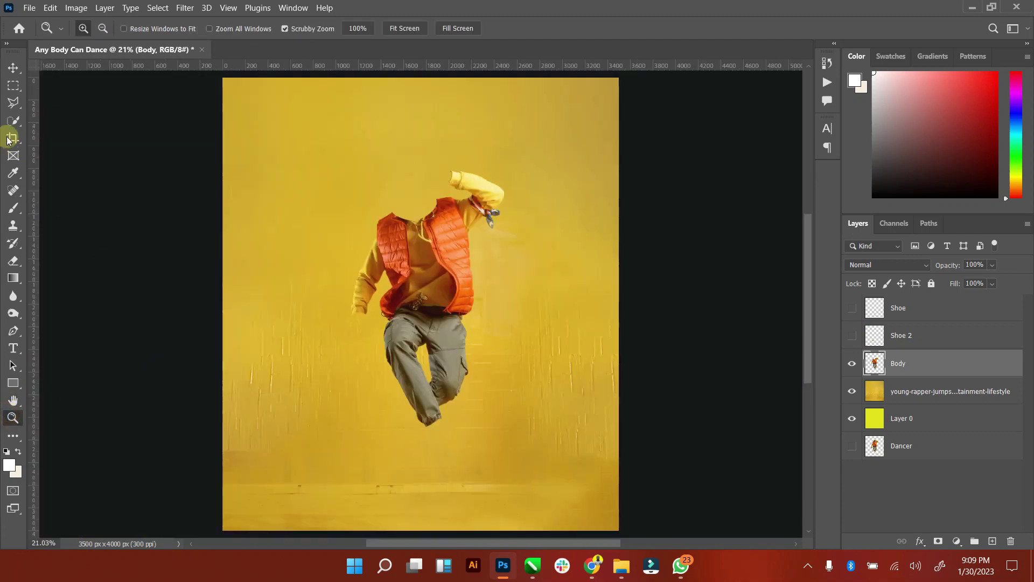
left_click(13, 68)
left_click(852, 336)
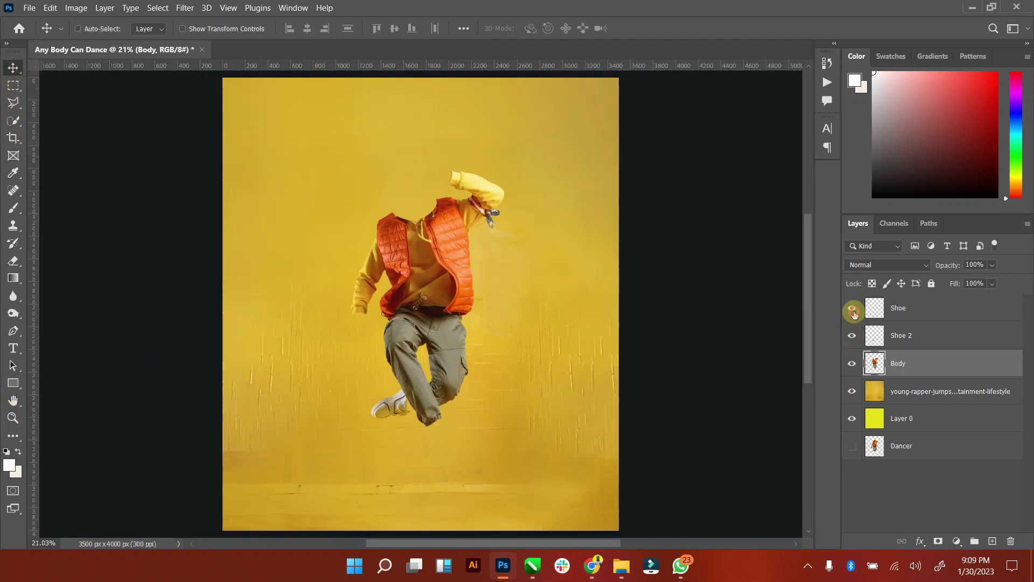
left_click(852, 308)
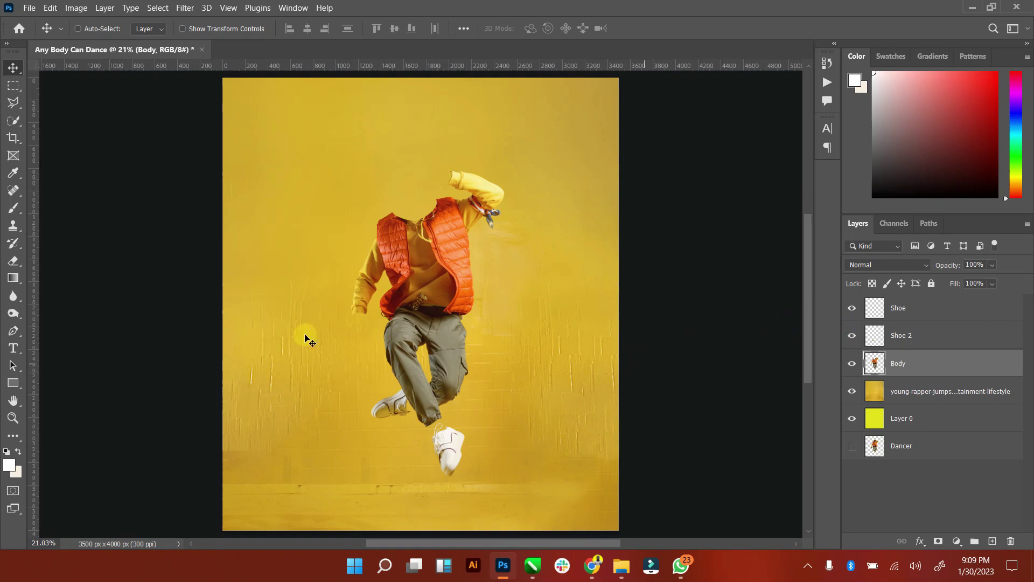
left_click(13, 418)
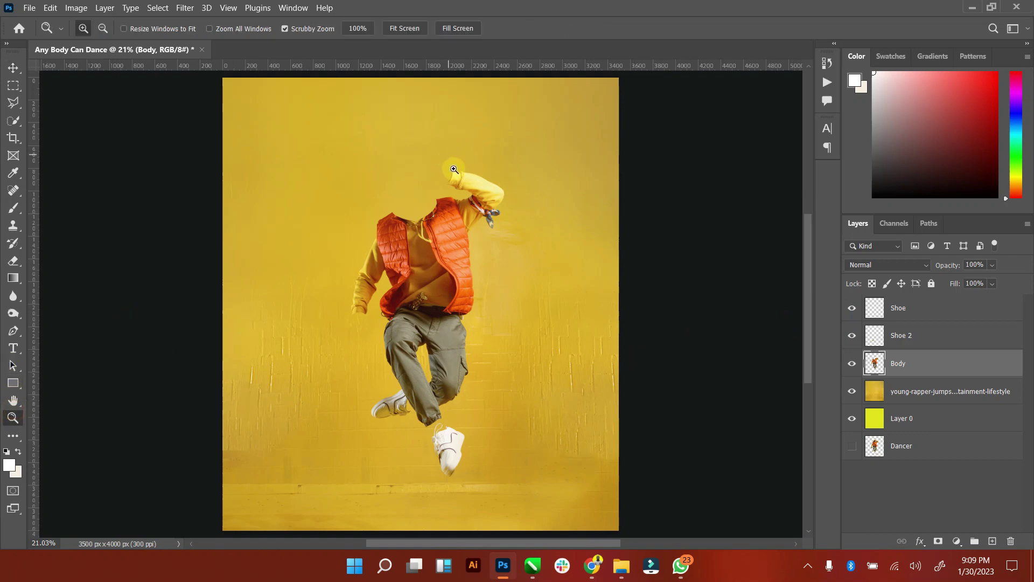
left_click_drag(455, 170, 399, 179)
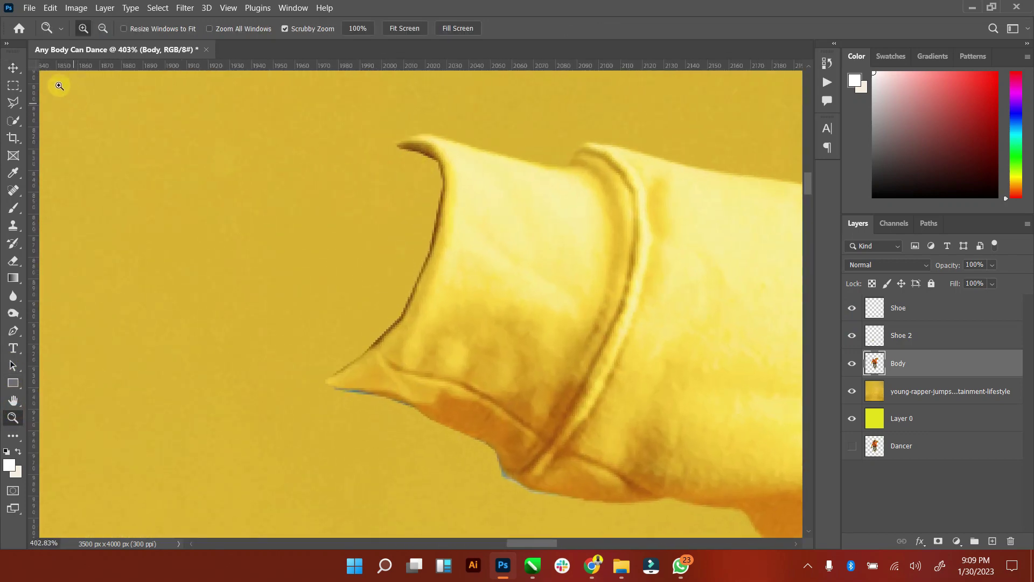
left_click(14, 68)
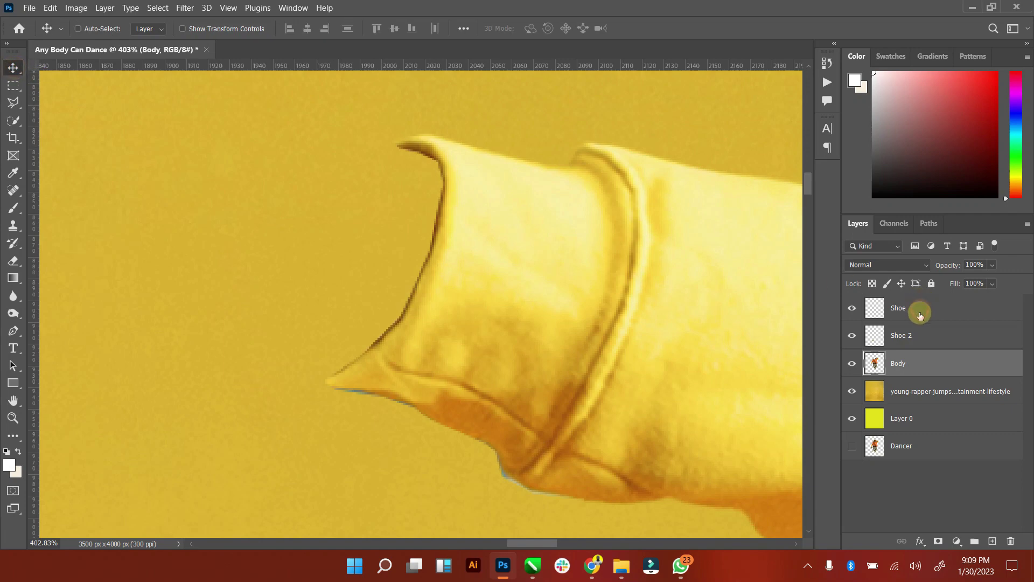
Step: Add a new empty layer named Hand 1 above the Shoe layer
left_click(921, 308)
left_click(993, 542)
type("Ha")
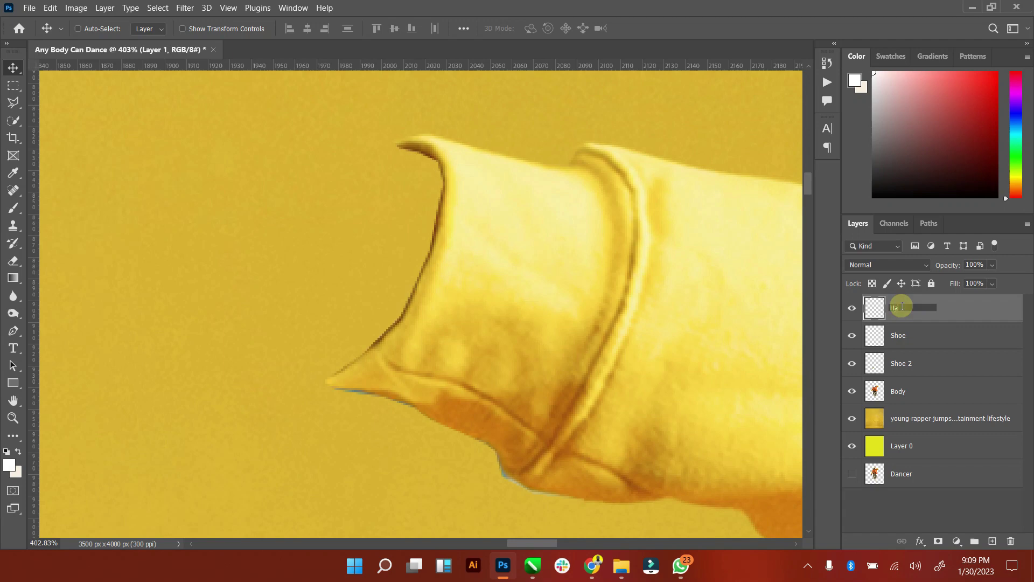
type("nd 1")
key("Return")
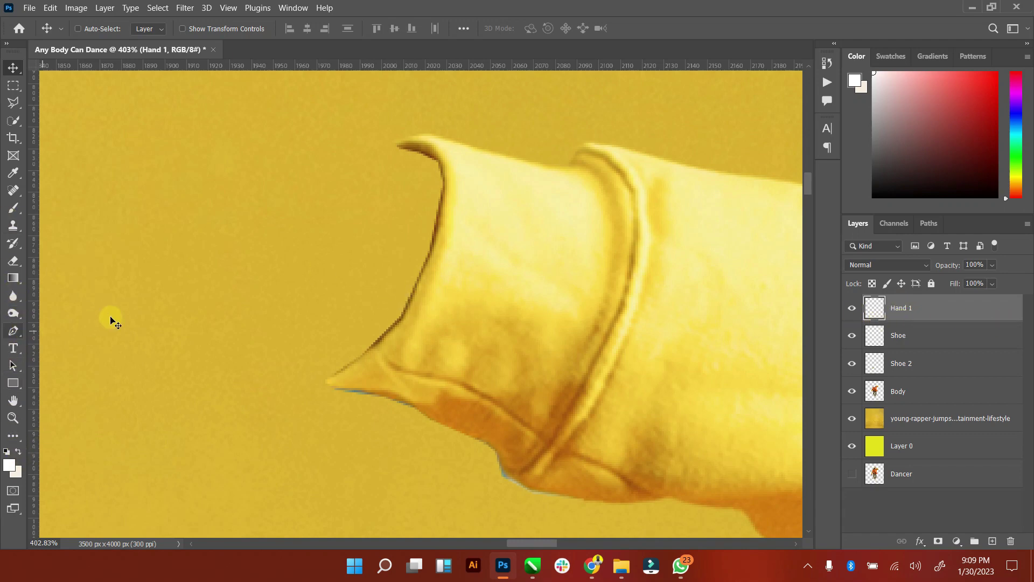
Step: Draw a closed oval Pen path around the raised sleeve's opening
left_click(13, 333)
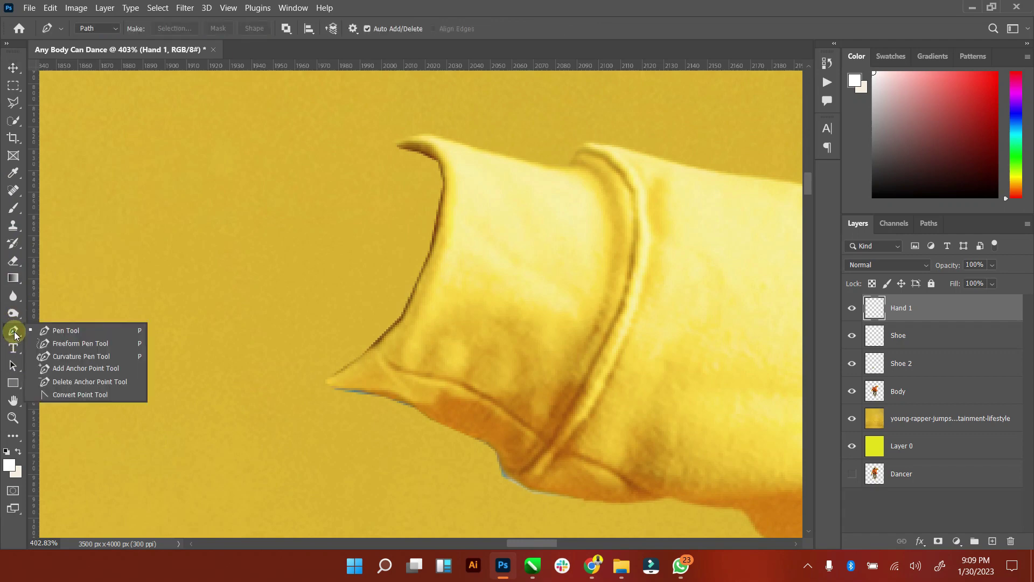
left_click(41, 330)
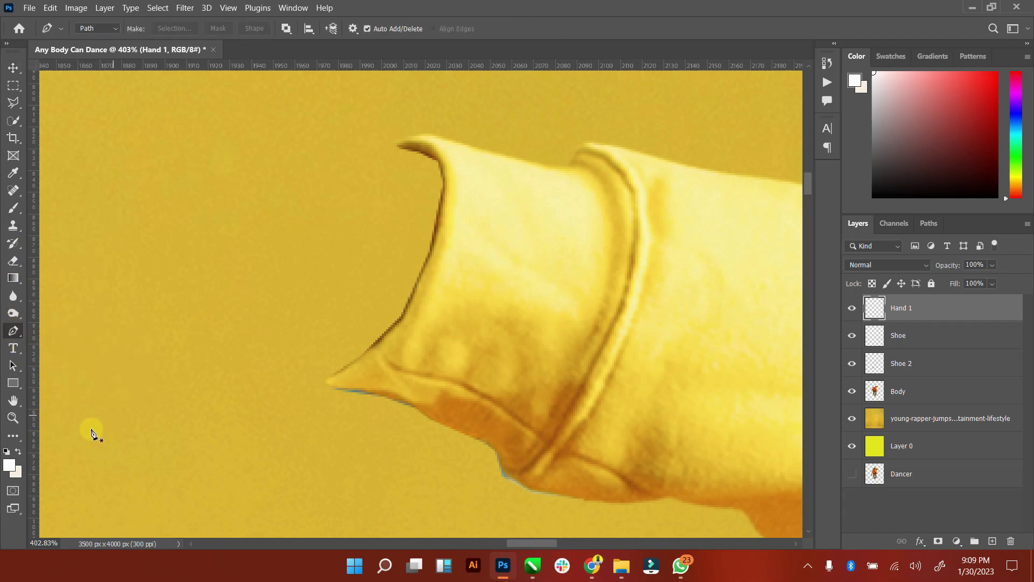
left_click(406, 139)
left_click_drag(344, 188, 326, 233)
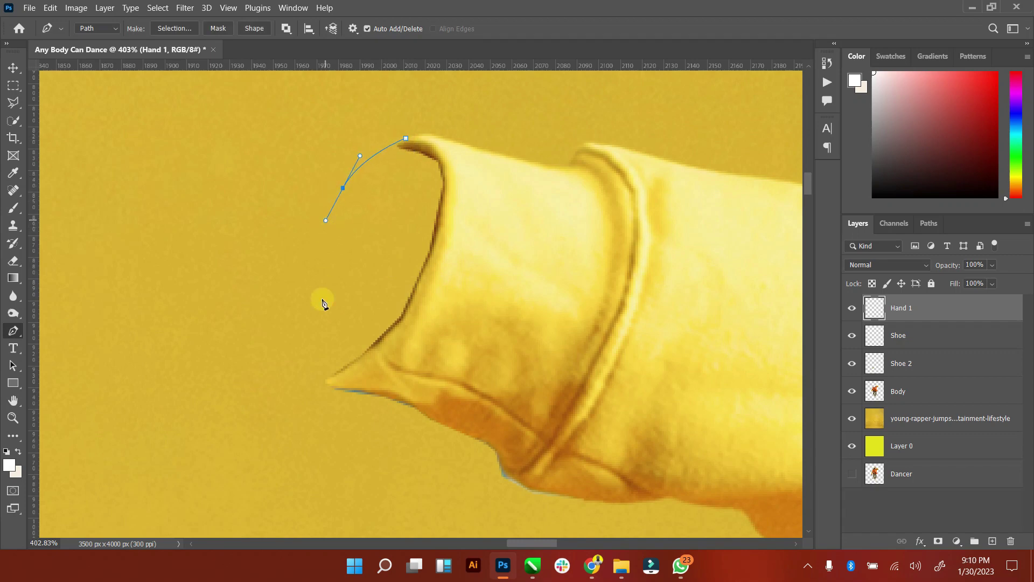
mouse_move(304, 310)
left_mouse_down()
mouse_move(302, 357)
mouse_move(332, 384)
left_mouse_up()
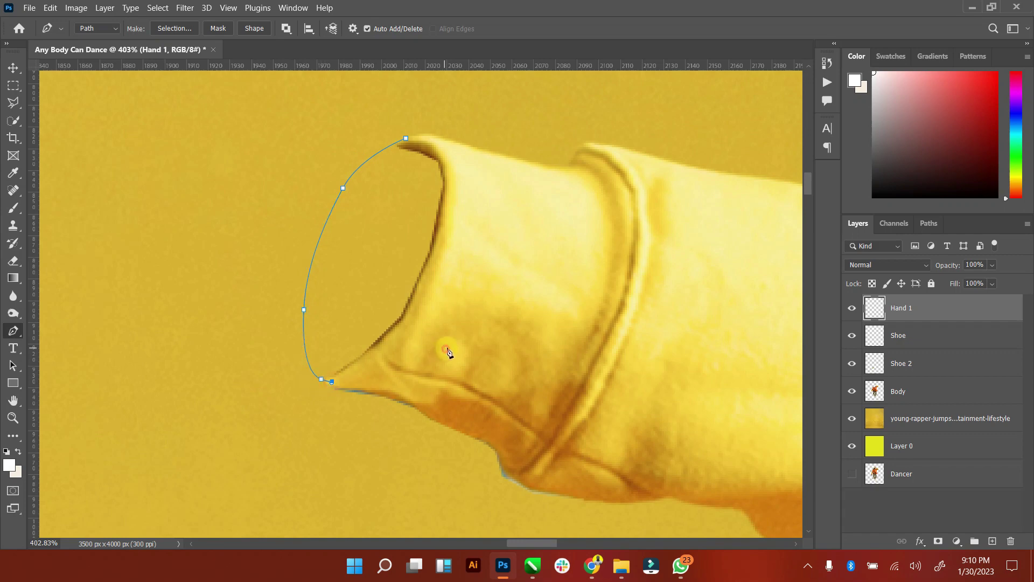
left_click_drag(445, 349, 476, 333)
left_click_drag(481, 191, 464, 166)
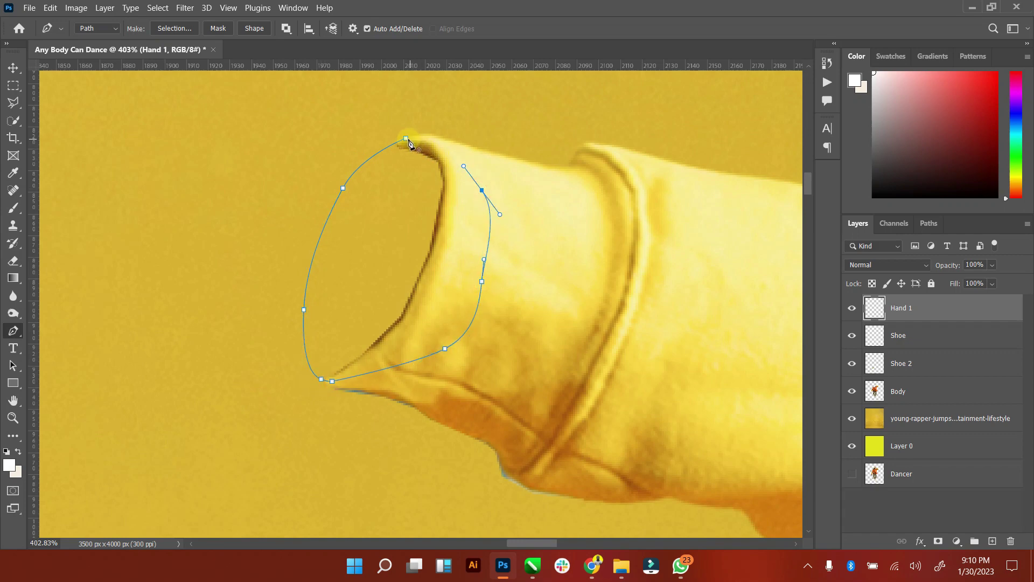
left_click_drag(406, 139, 361, 150)
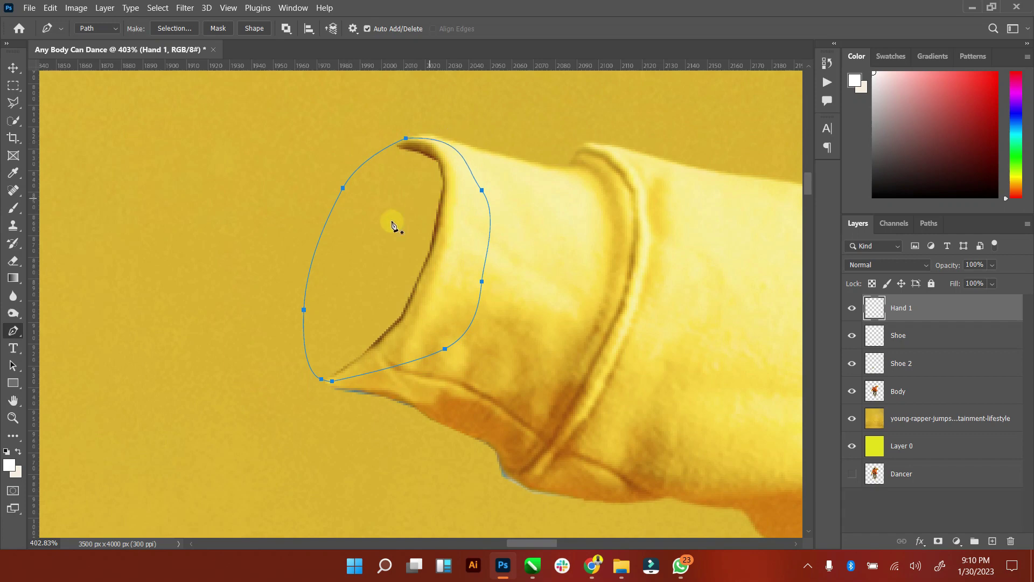
Step: Sample a golden yellow from the canvas as the foreground colour
left_click(18, 451)
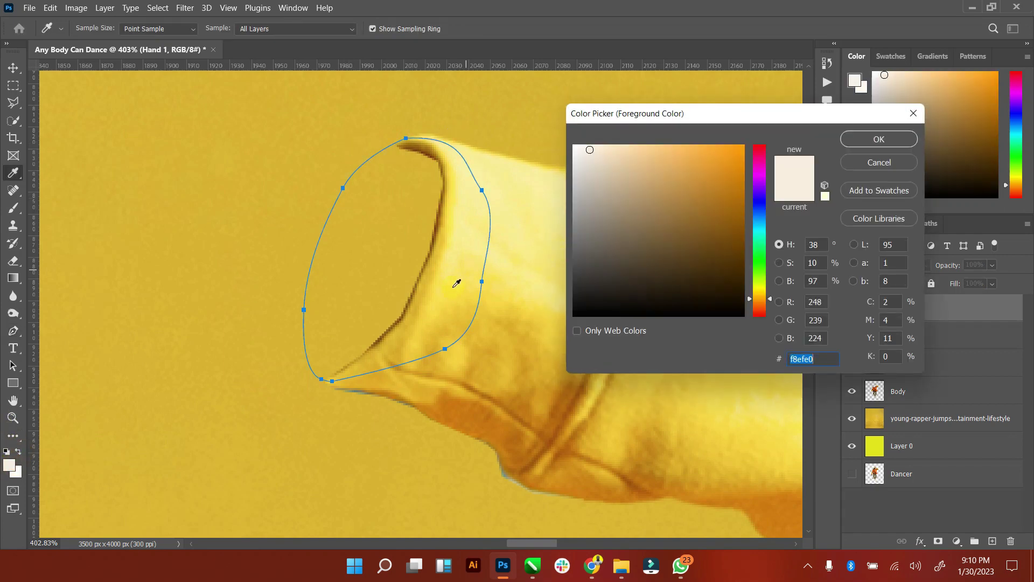
left_click(491, 364)
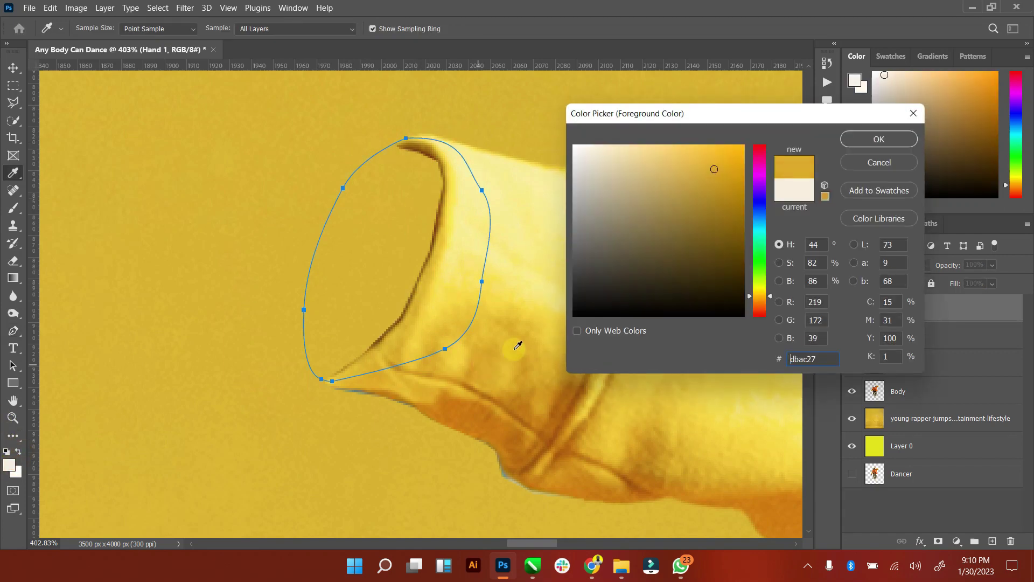
left_click(859, 143)
right_click(461, 211)
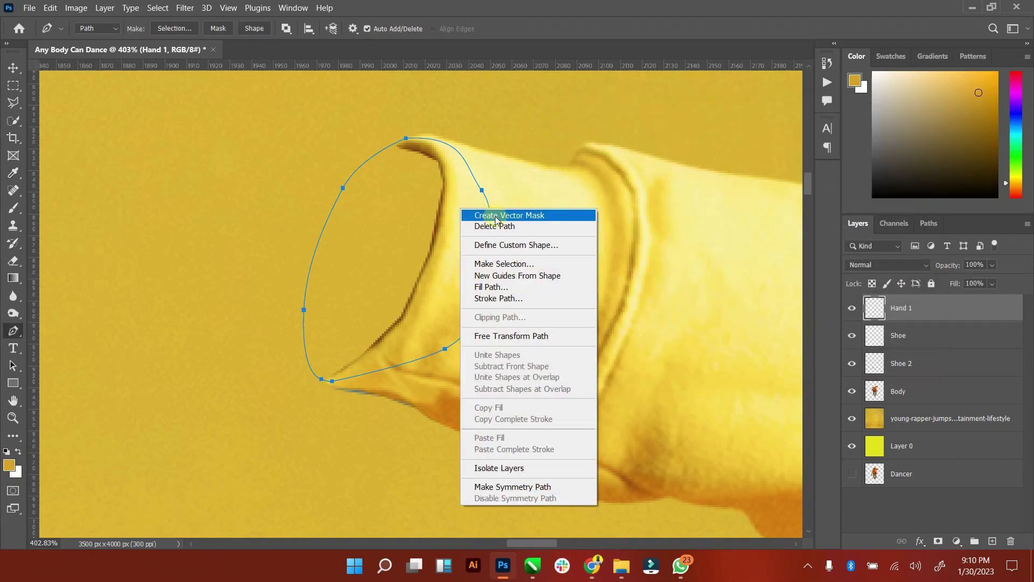
Step: Fill the oval path with golden yellow, then delete the path
left_click(510, 287)
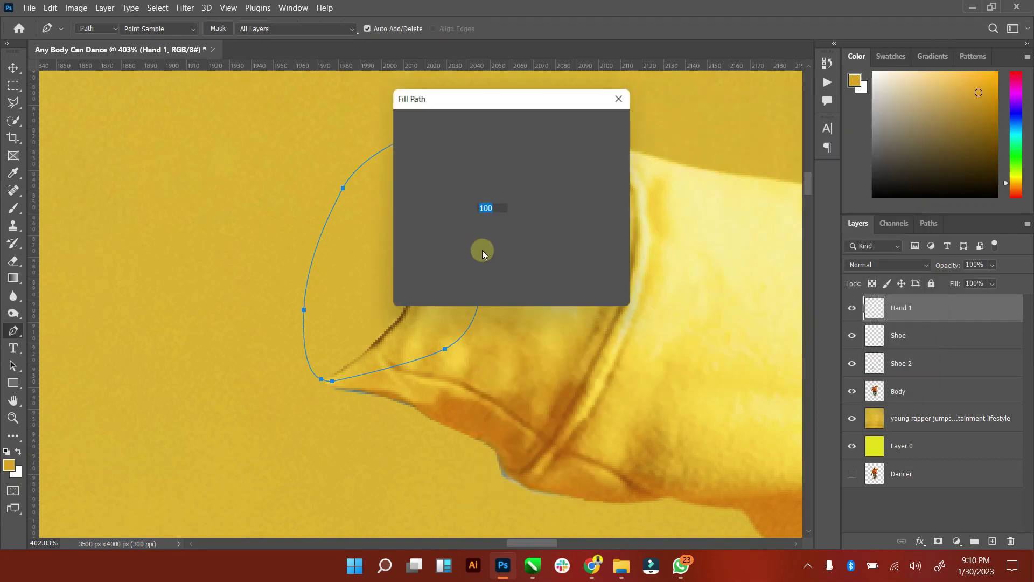
left_click(593, 127)
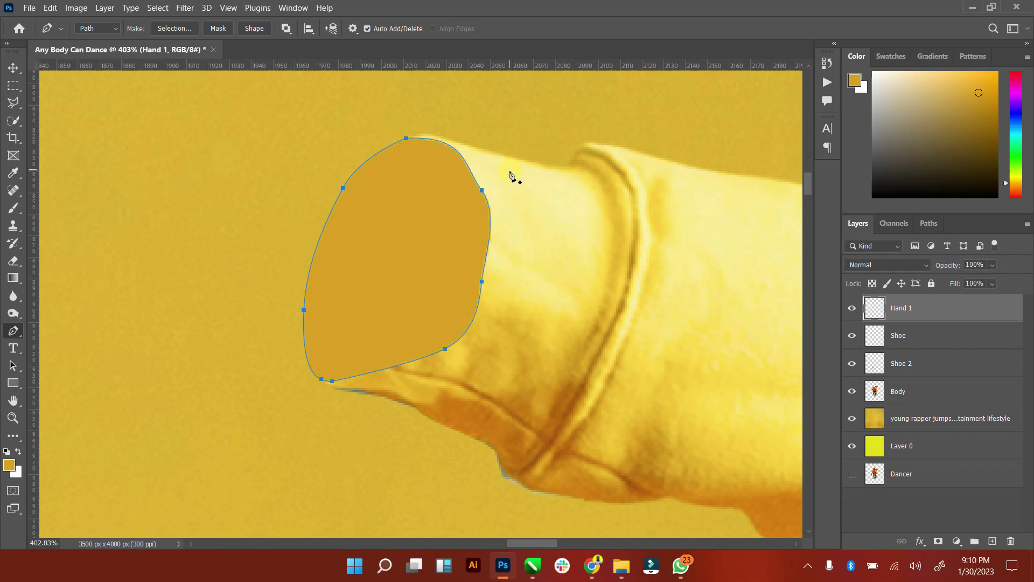
right_click(541, 175)
left_click(555, 192)
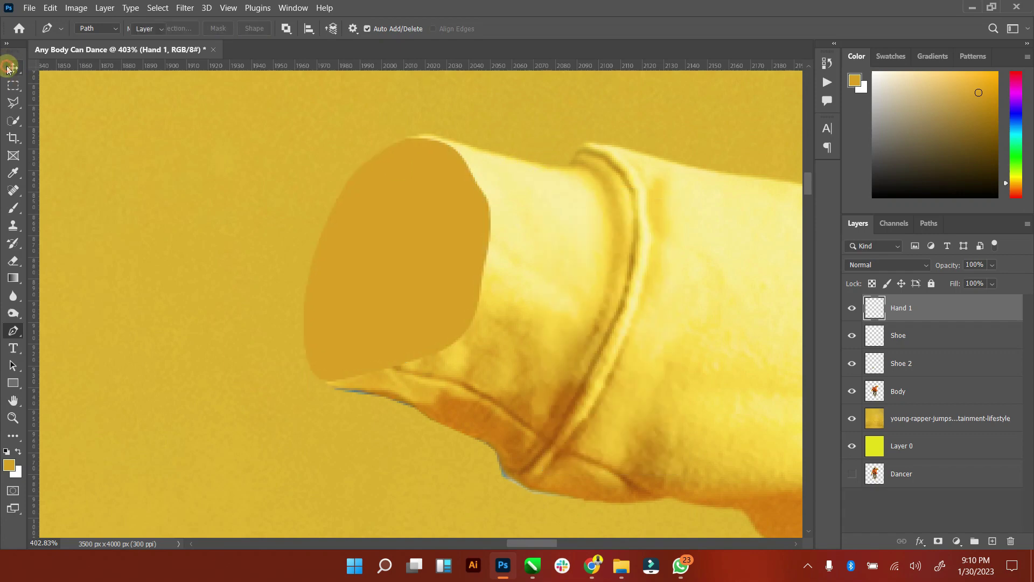
Step: Move the Hand 1 layer beneath Body in the Layers panel
left_click(10, 67)
left_click(911, 313)
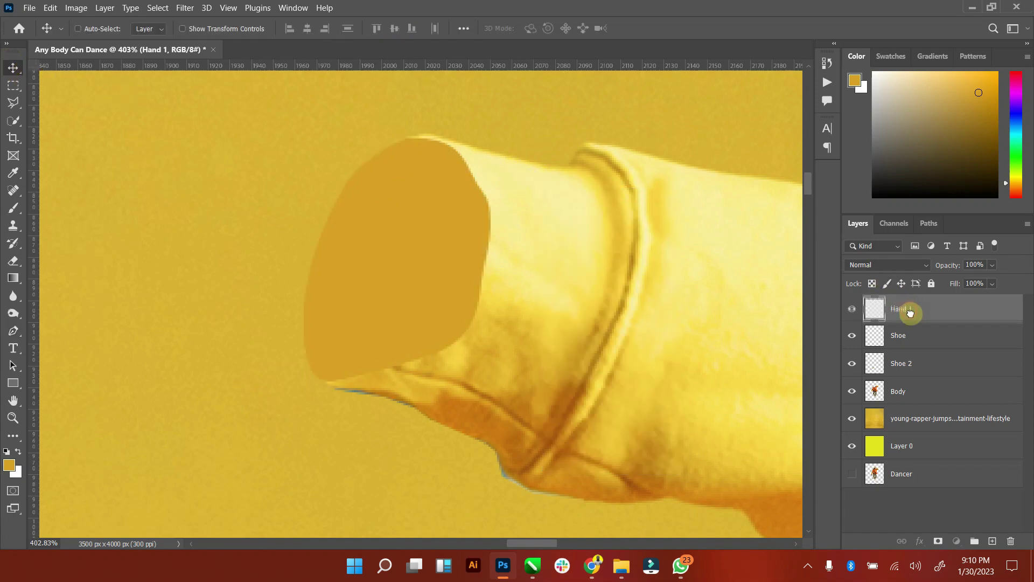
left_click_drag(911, 313, 899, 391)
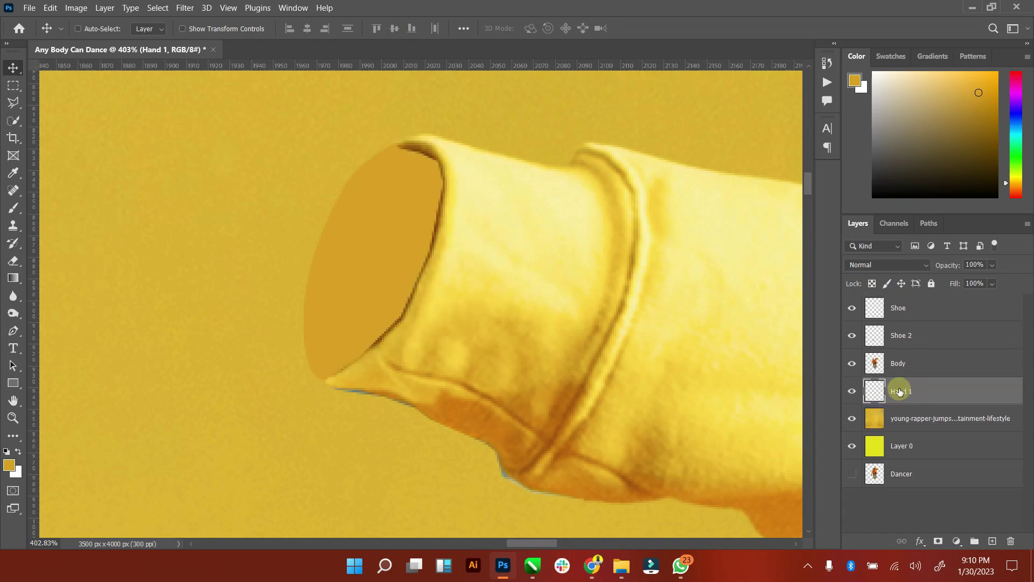
left_click(852, 391)
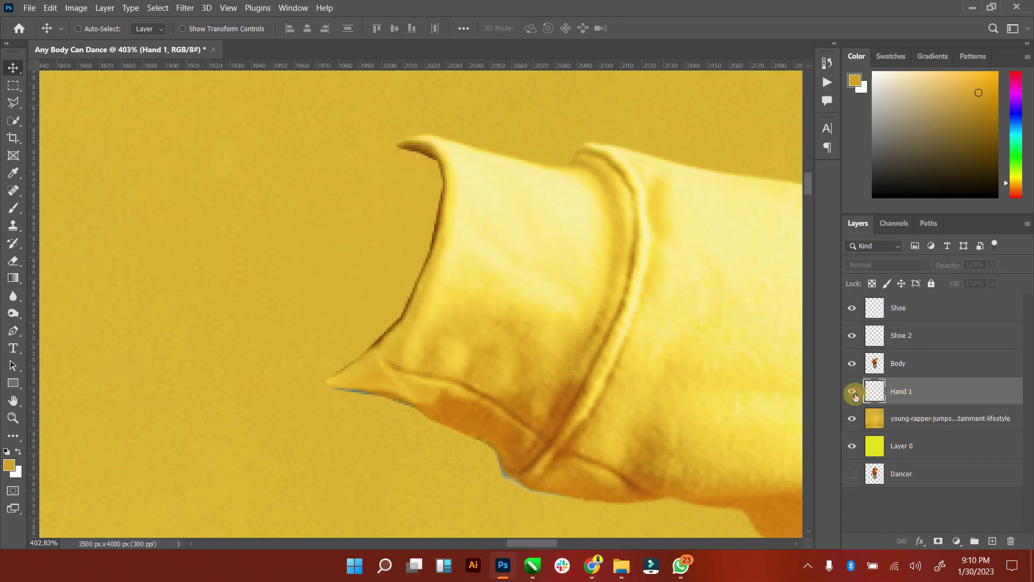
Step: In Hand 1's blending options, replace the inner glow with an inner shadow
right_click(929, 395)
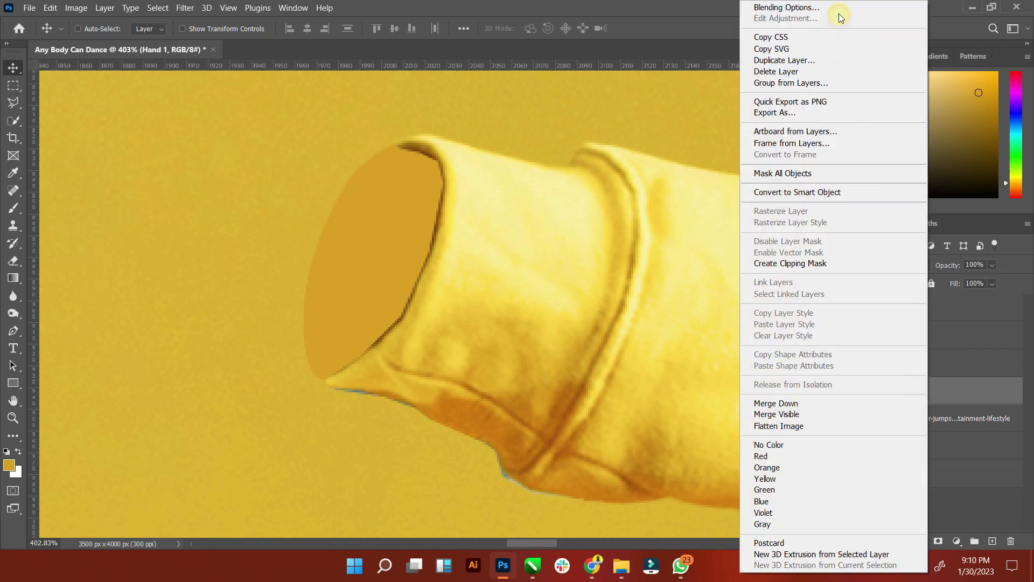
left_click(779, 7)
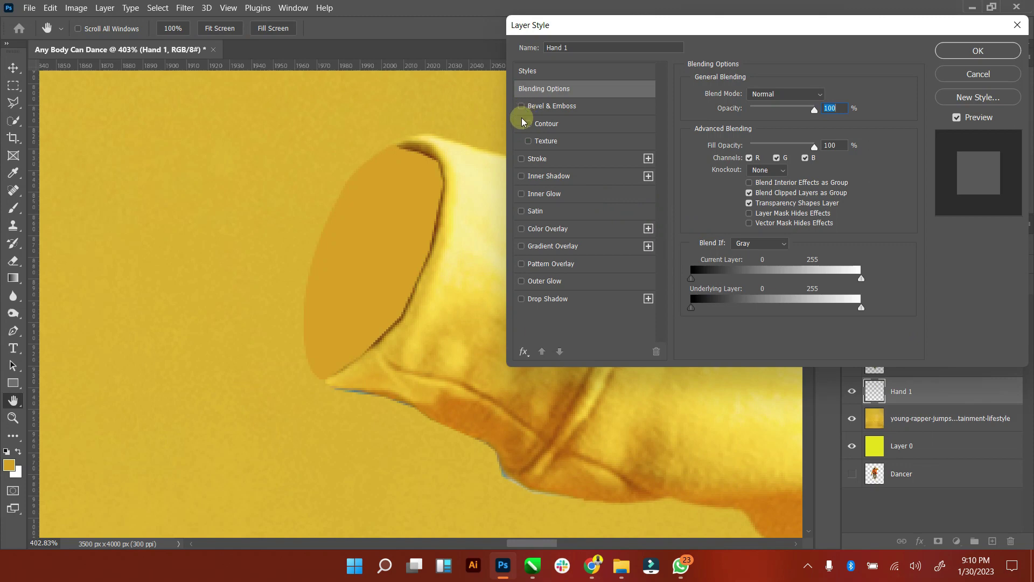
left_click(521, 193)
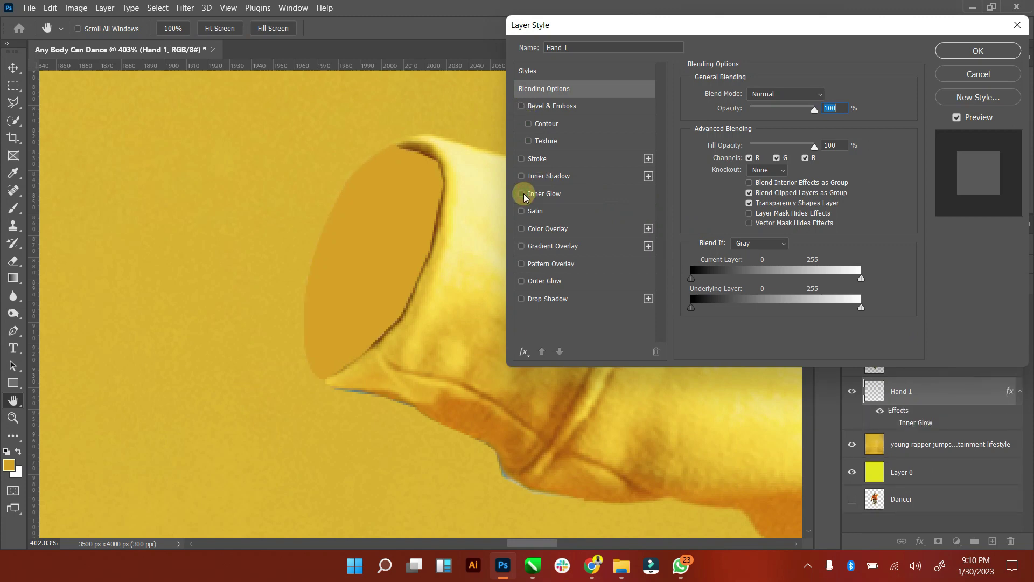
left_click(521, 194)
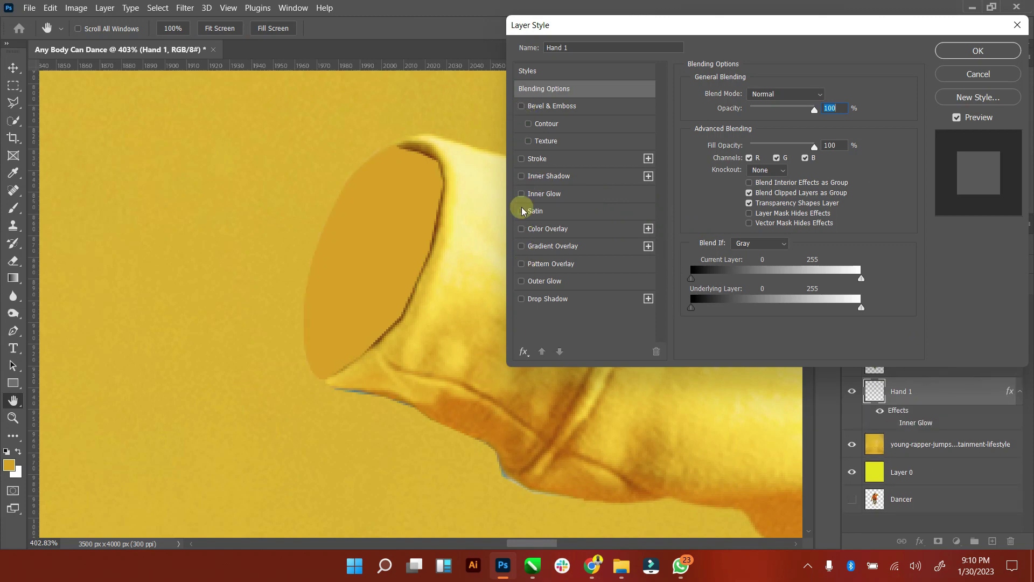
left_click(521, 176)
Step: Set the inner shadow to Multiply, ~35% opacity, 7px distance, 9px size, then add an empty layer
left_click(539, 182)
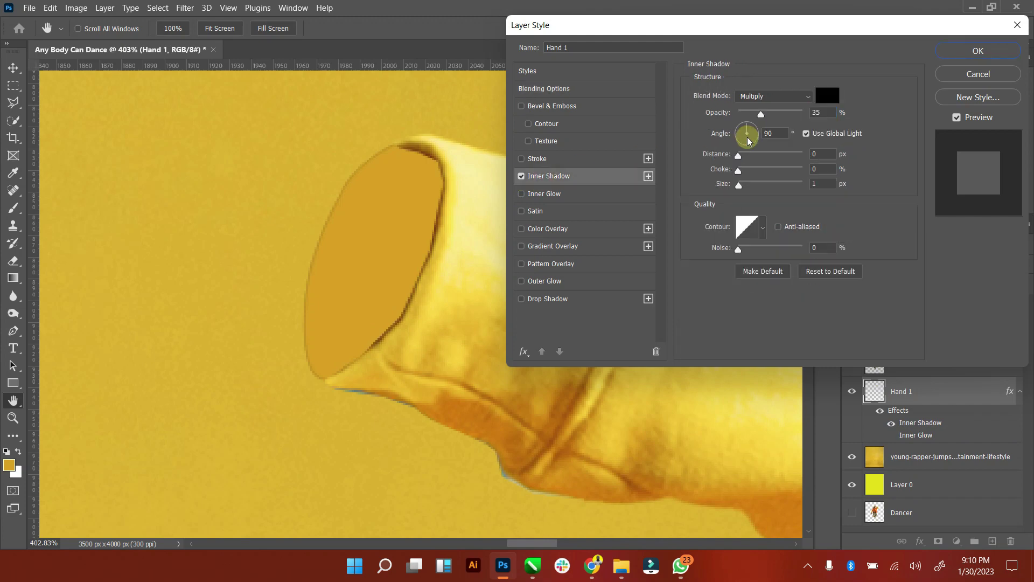
left_click_drag(764, 114, 787, 115)
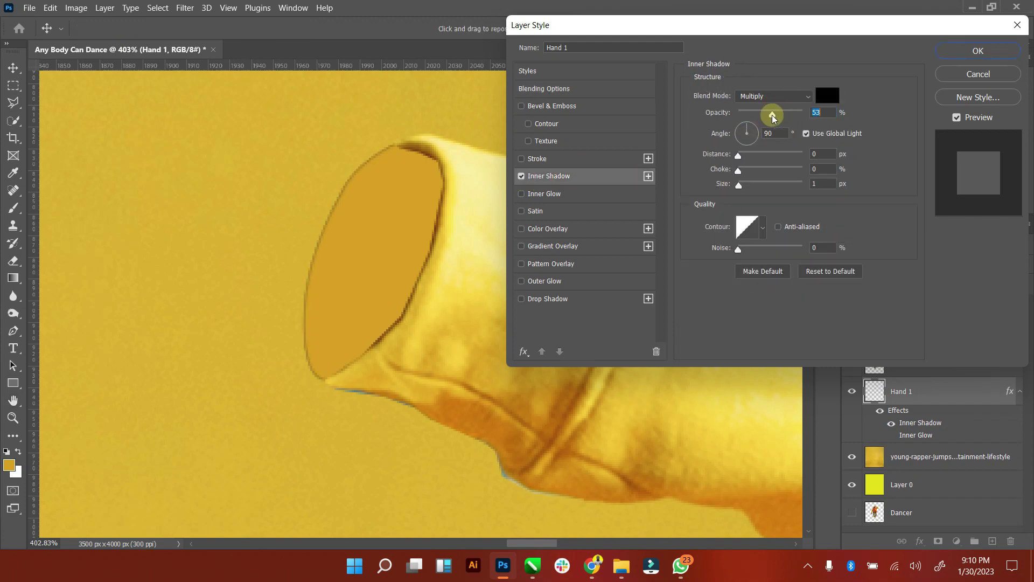
mouse_move(739, 156)
left_mouse_down()
mouse_move(753, 186)
mouse_move(738, 181)
mouse_move(743, 160)
left_mouse_up()
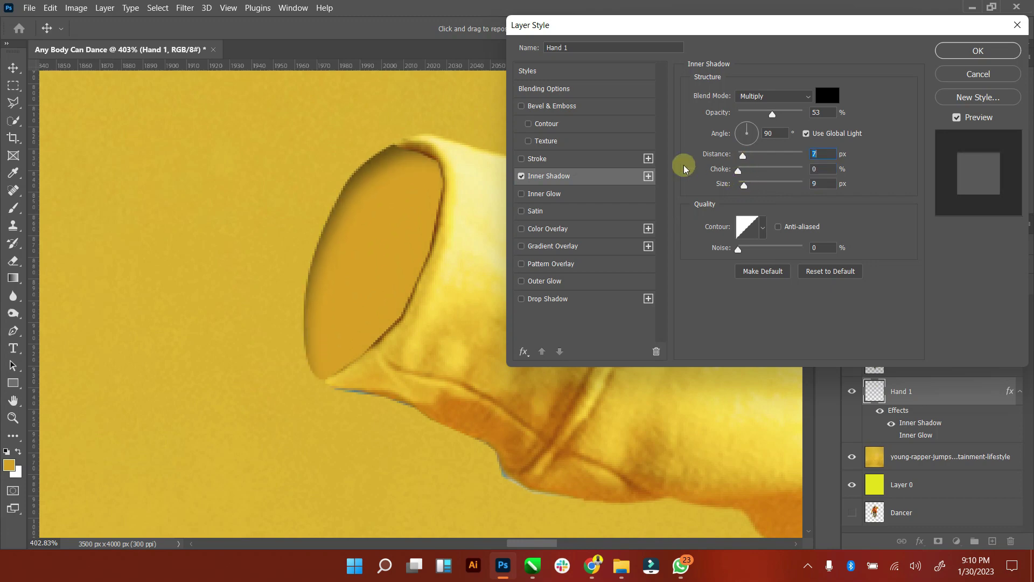
mouse_move(777, 116)
left_mouse_down()
mouse_move(796, 111)
mouse_move(763, 117)
left_mouse_up()
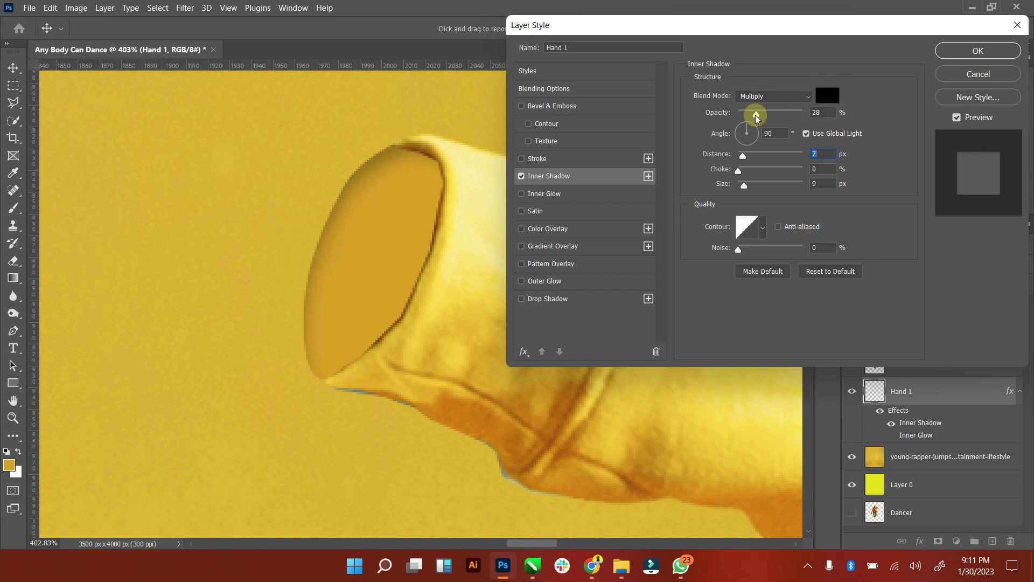
left_click(978, 51)
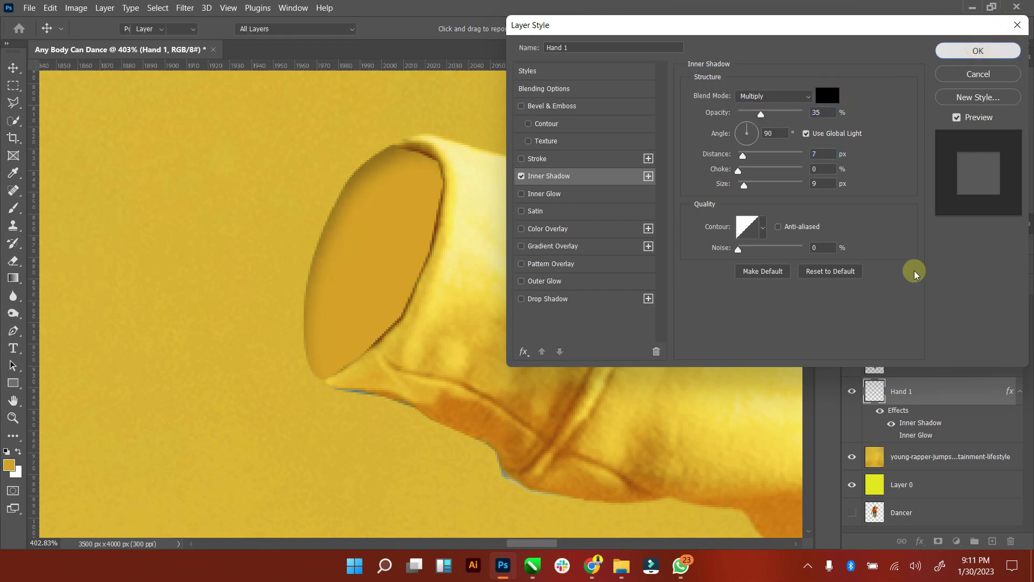
left_click(992, 541)
type("Shadow")
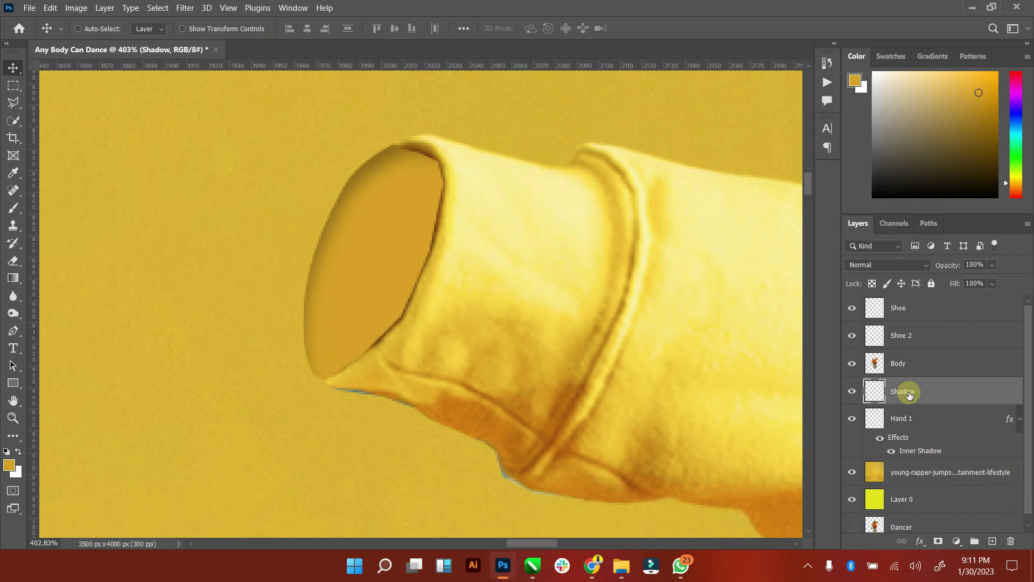
Step: Clip the Shadow layer to Hand 1 and sample a brown from the sleeve's shaded fold
right_click(910, 395)
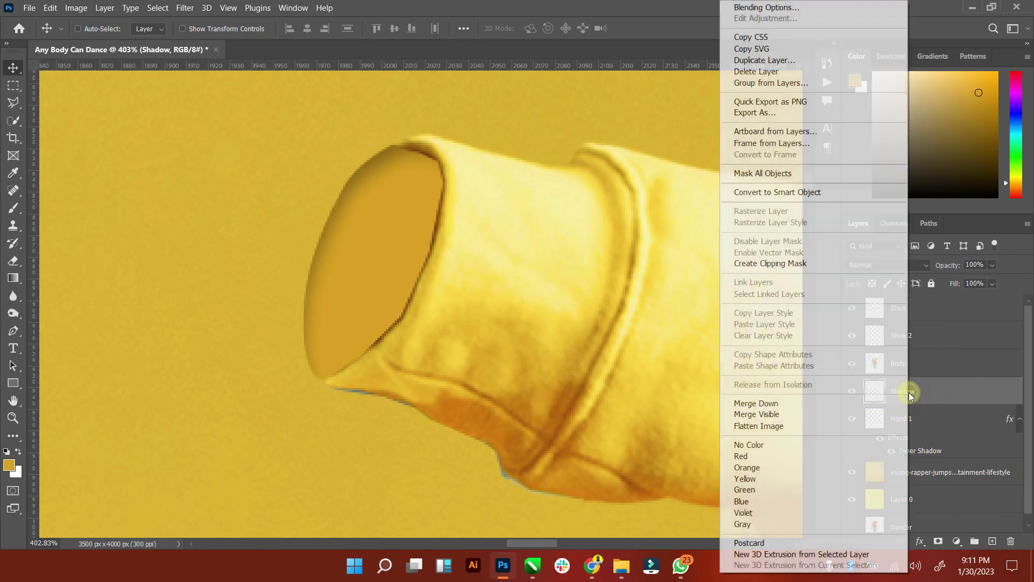
left_click(841, 265)
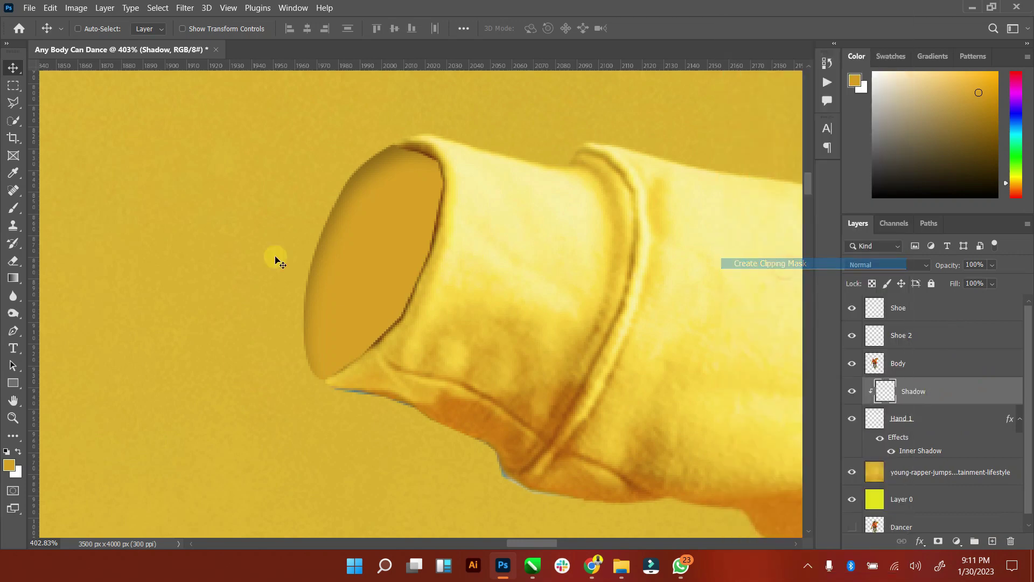
left_click(11, 466)
left_click(525, 416)
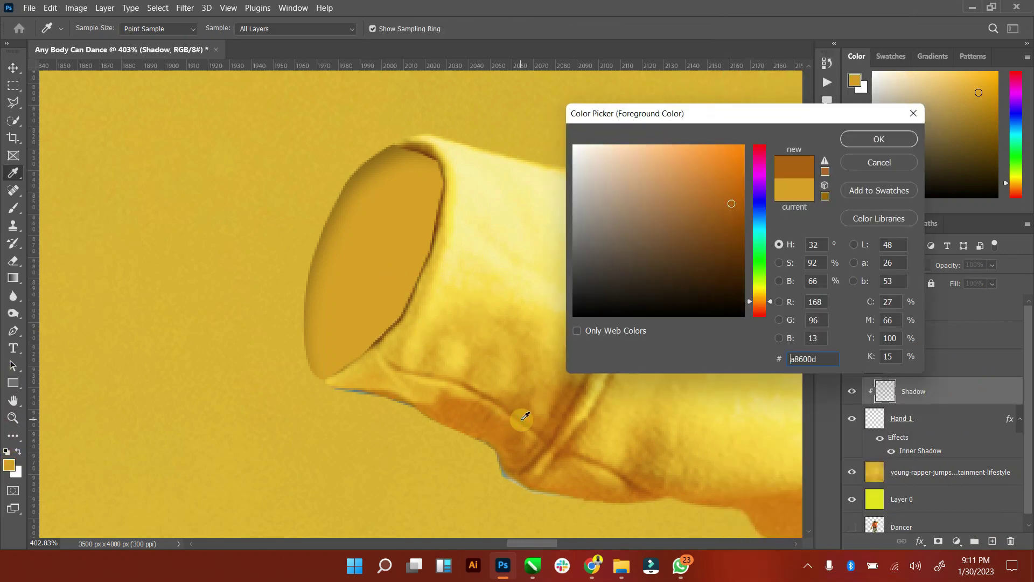
left_click(879, 139)
Step: Brush brown shading inside the sleeve opening and set the layer to Multiply at 37% opacity
left_click(13, 208)
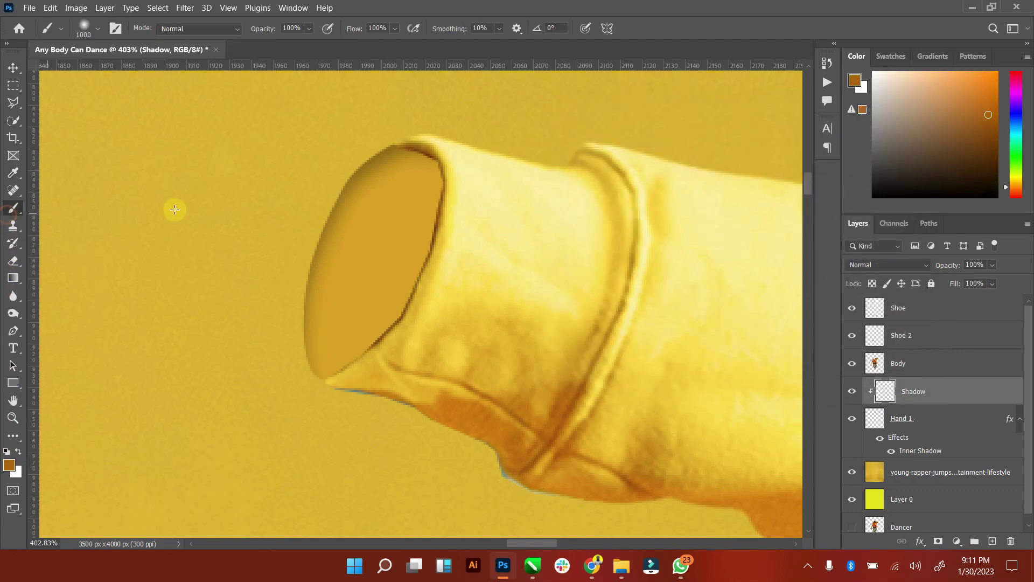
key("bracketleft")
key("bracketleft")
key("bracketleft")
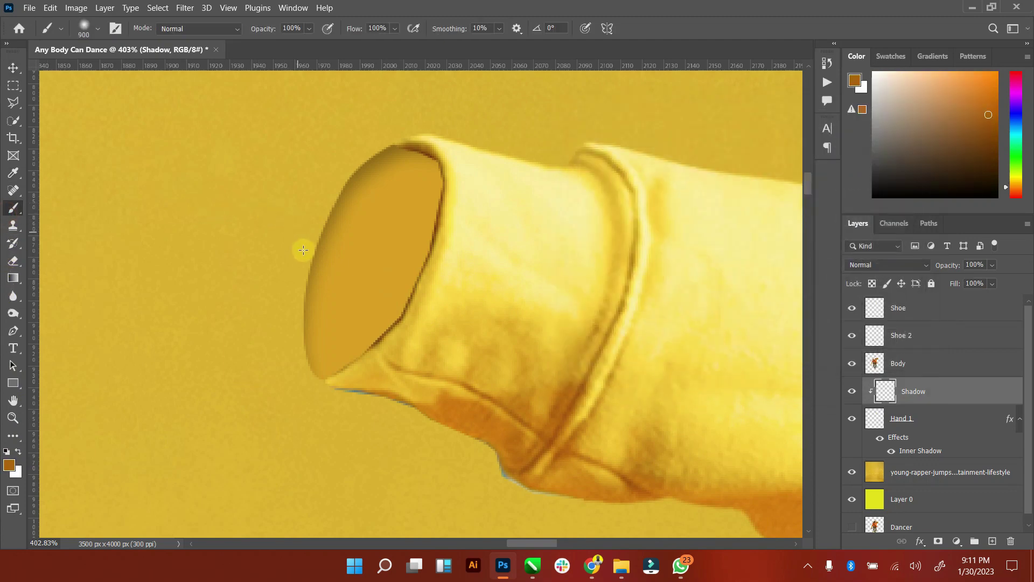
key("bracketleft")
key("bracketleft")
key("bracketleft")
key("bracketleft")
key("bracketleft")
key("bracketleft")
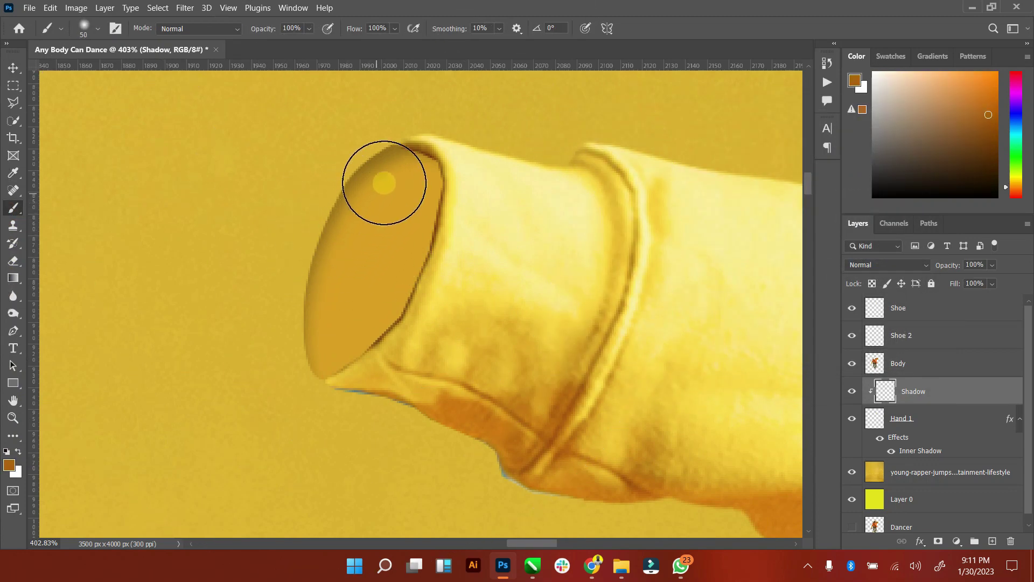
key("bracketright")
mouse_move(387, 171)
left_mouse_down()
mouse_move(323, 226)
mouse_move(304, 377)
left_mouse_up()
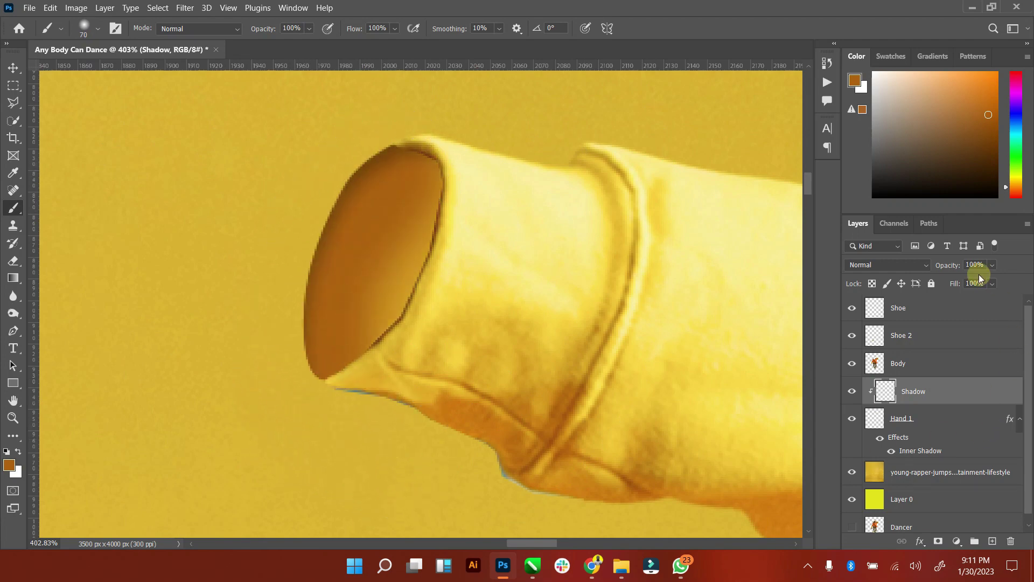
left_click(922, 268)
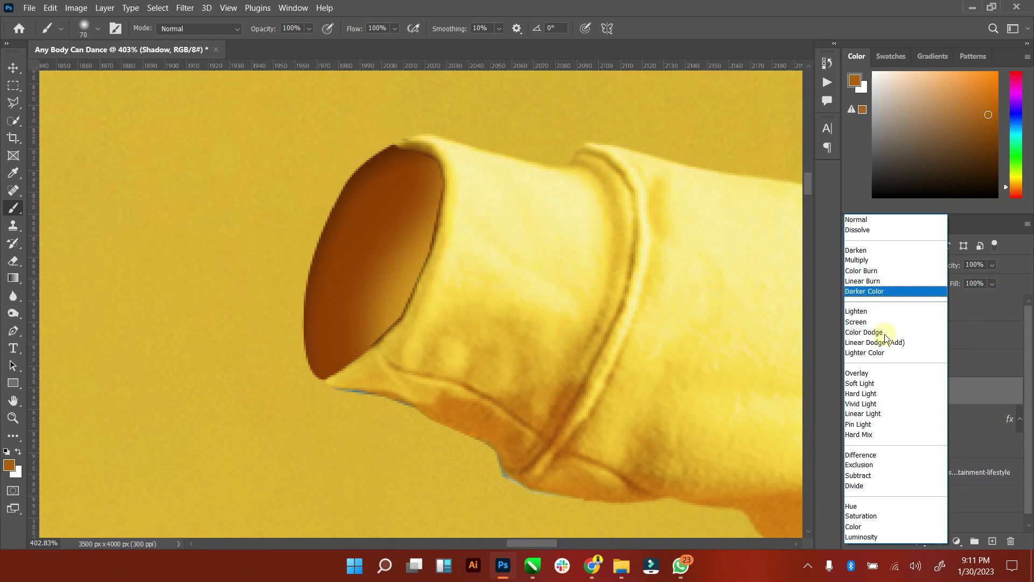
left_click(873, 261)
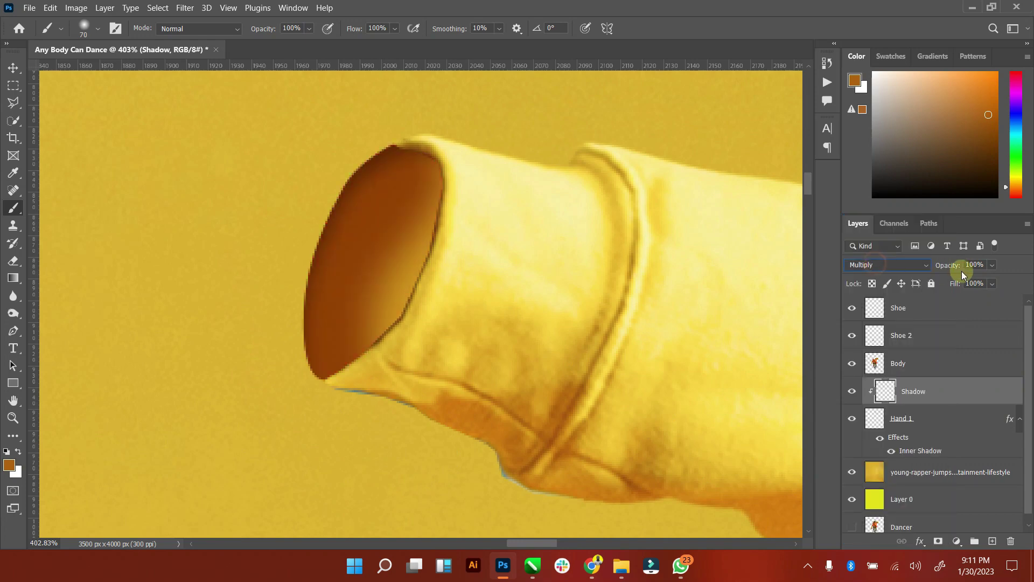
left_click_drag(974, 278, 983, 280)
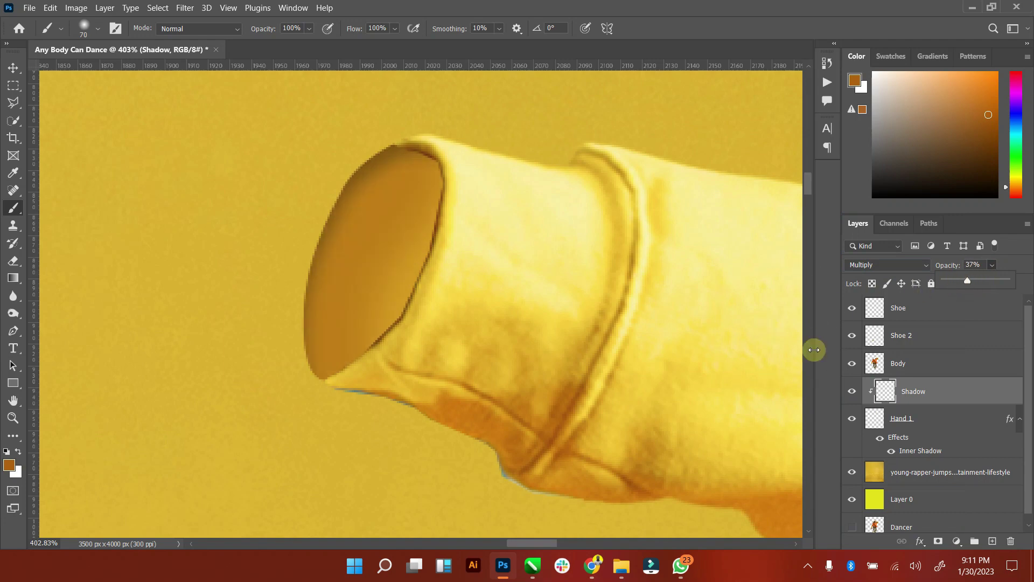
Step: Add a new clipped layer above Hand 1 named Dark Shade
left_click(916, 418)
left_click(990, 541)
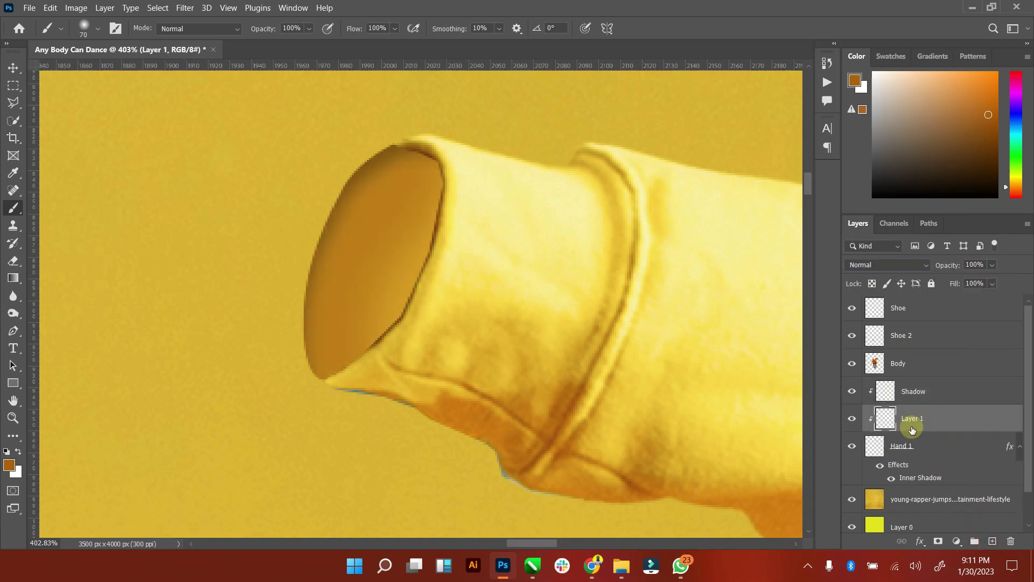
double_click(908, 418)
type("e")
key("Return")
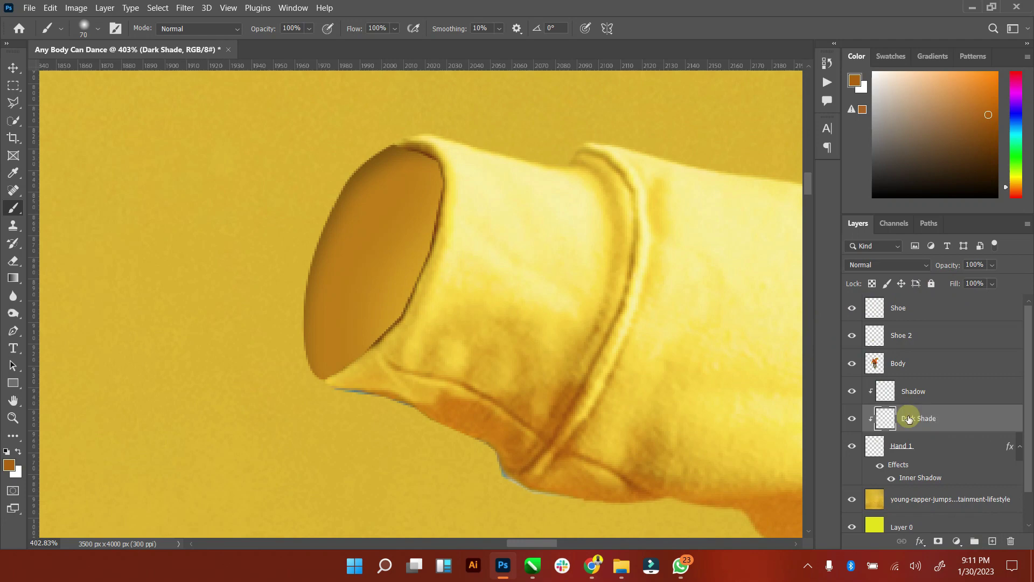
Step: Paint black shading inside the sleeve opening along its inner edge
left_click(14, 467)
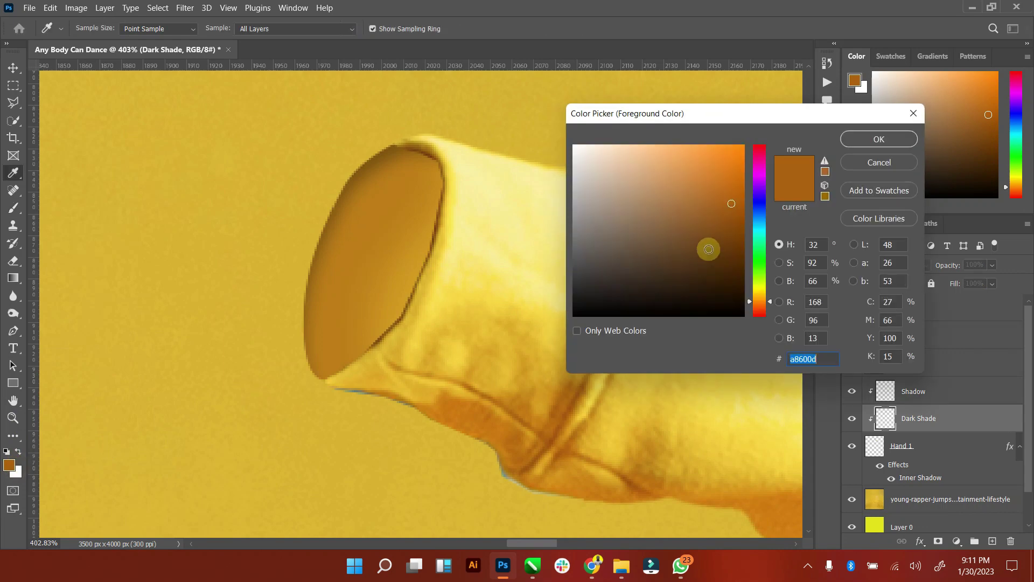
left_click_drag(709, 247, 766, 347)
key("b")
left_click_drag(439, 254, 427, 393)
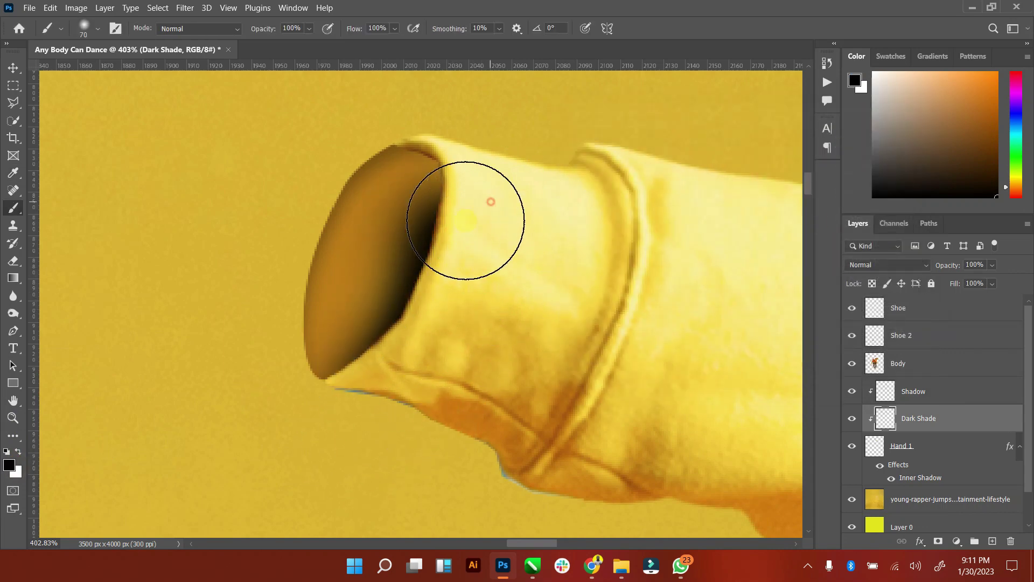
left_click_drag(469, 220, 403, 363)
Step: Stretch the dark shading wider with Free Transform and shift it into place
left_click(14, 67)
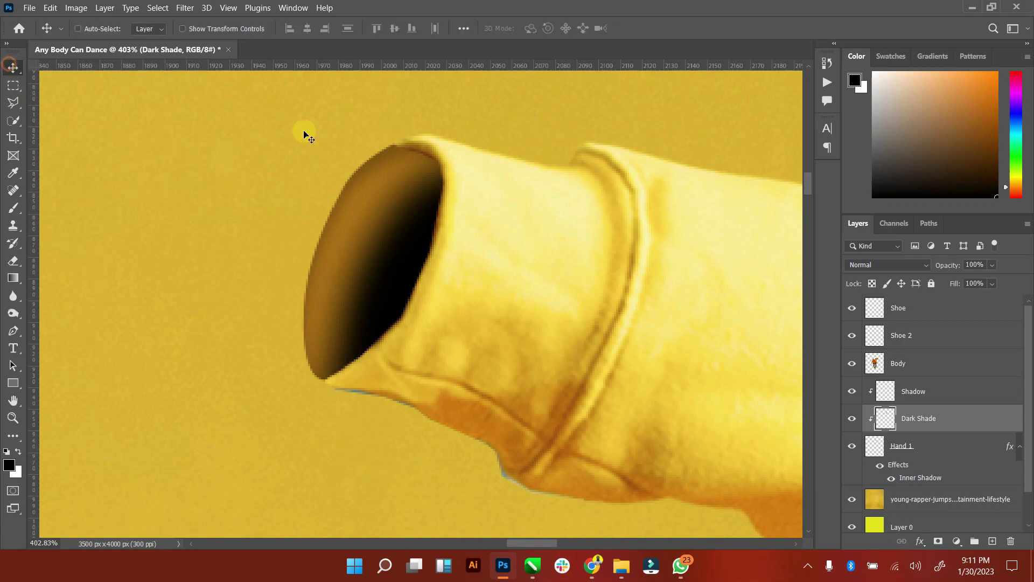
left_click(183, 29)
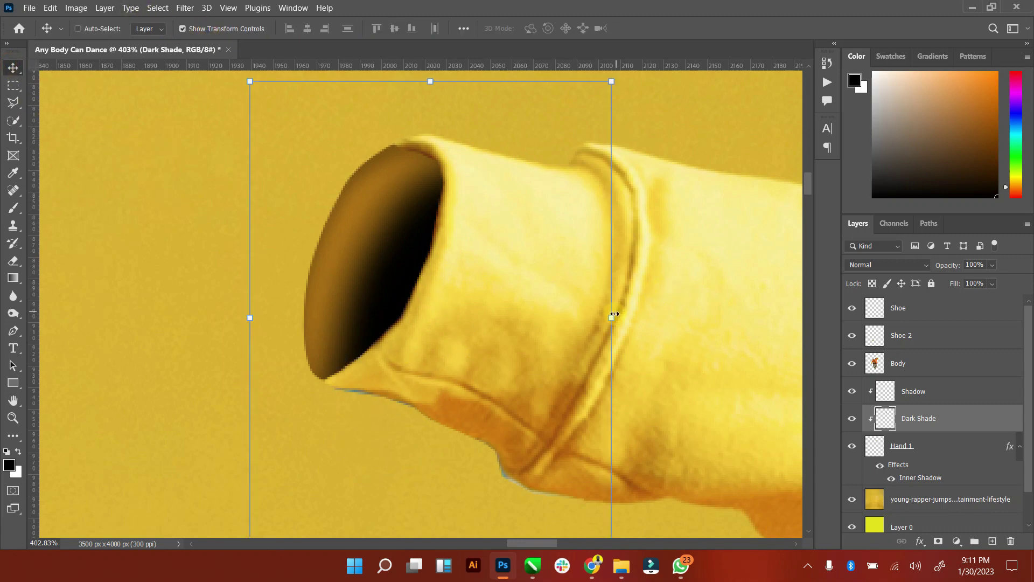
left_click_drag(614, 314, 752, 317)
left_click_drag(629, 335, 620, 327)
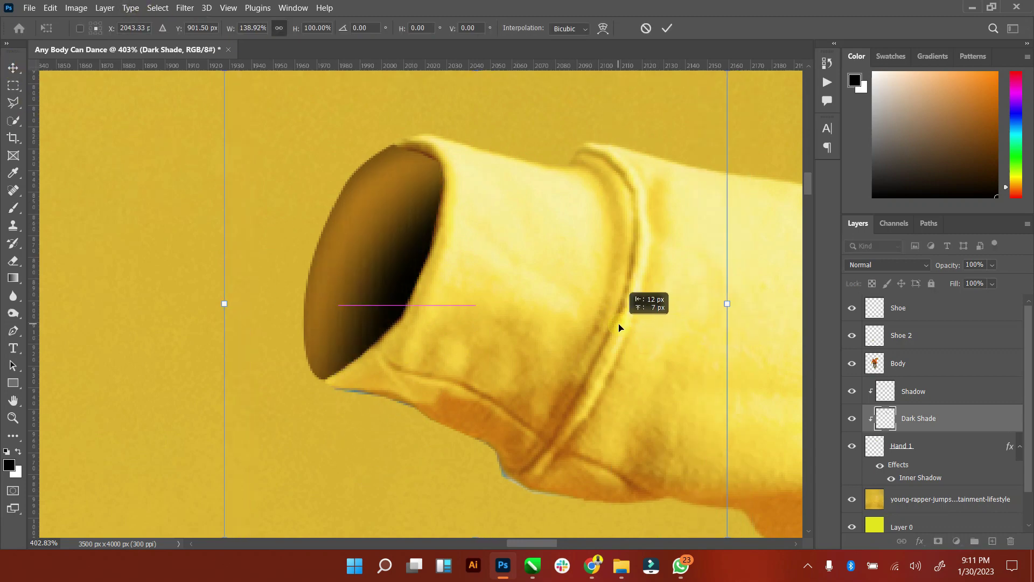
left_click(667, 28)
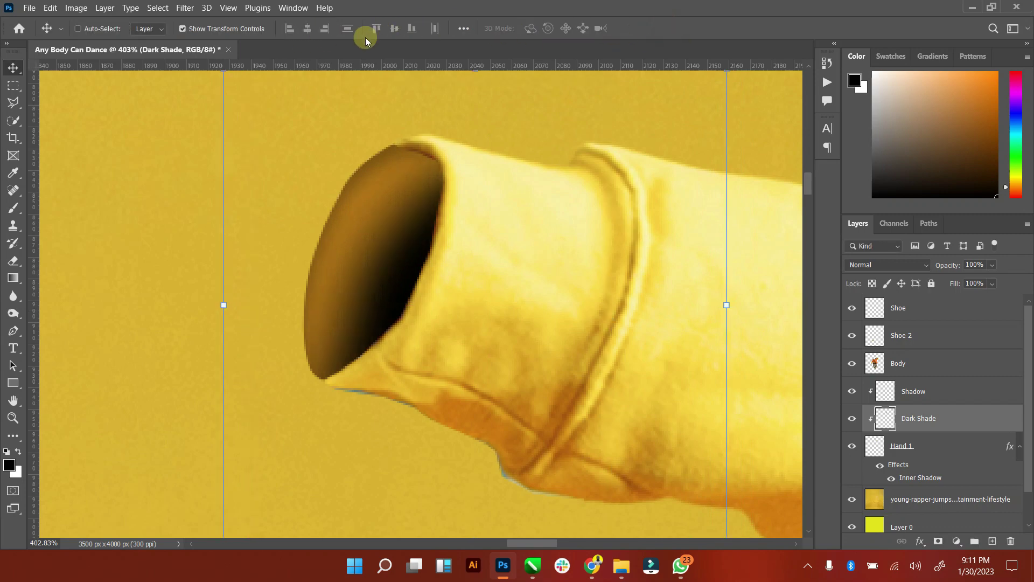
left_click(183, 29)
mouse_move(449, 214)
left_mouse_down()
mouse_move(441, 197)
mouse_move(455, 189)
left_mouse_up()
Step: Set Dark Shade's opacity to 86% and adjust its fill
key("ctrl+z")
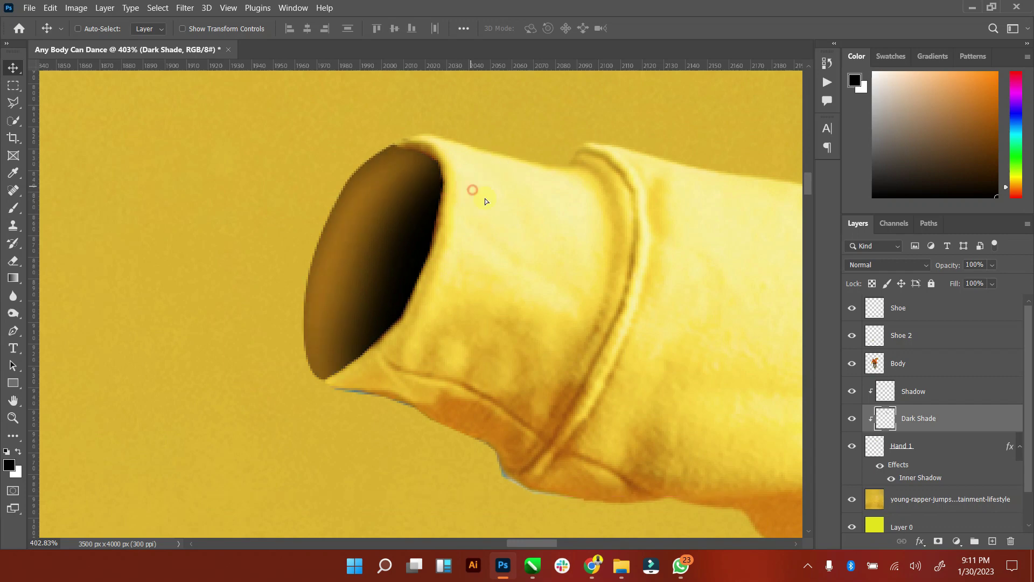
key("ctrl+z")
key("ctrl+shift+z")
left_click(993, 265)
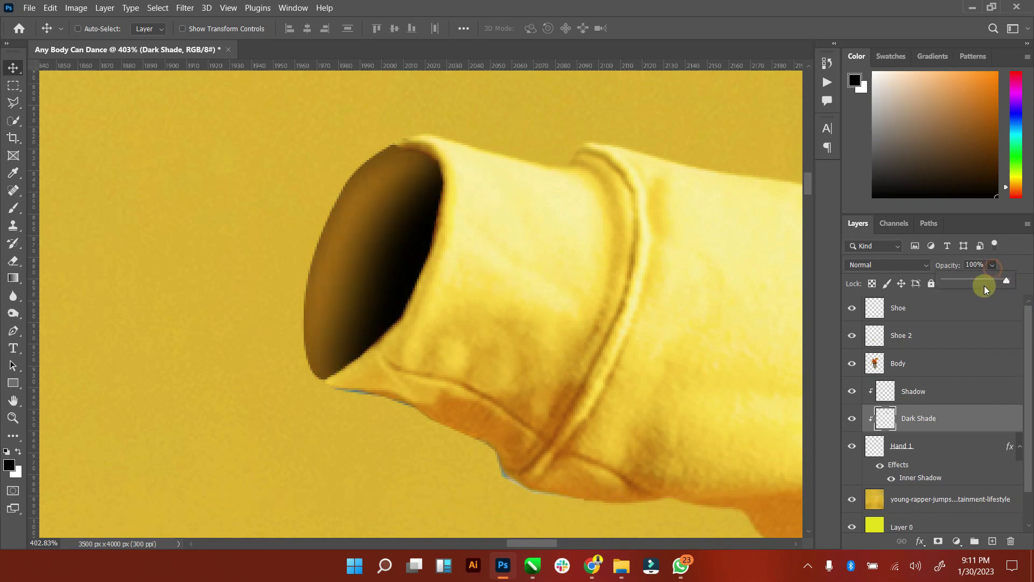
left_click_drag(983, 284, 994, 283)
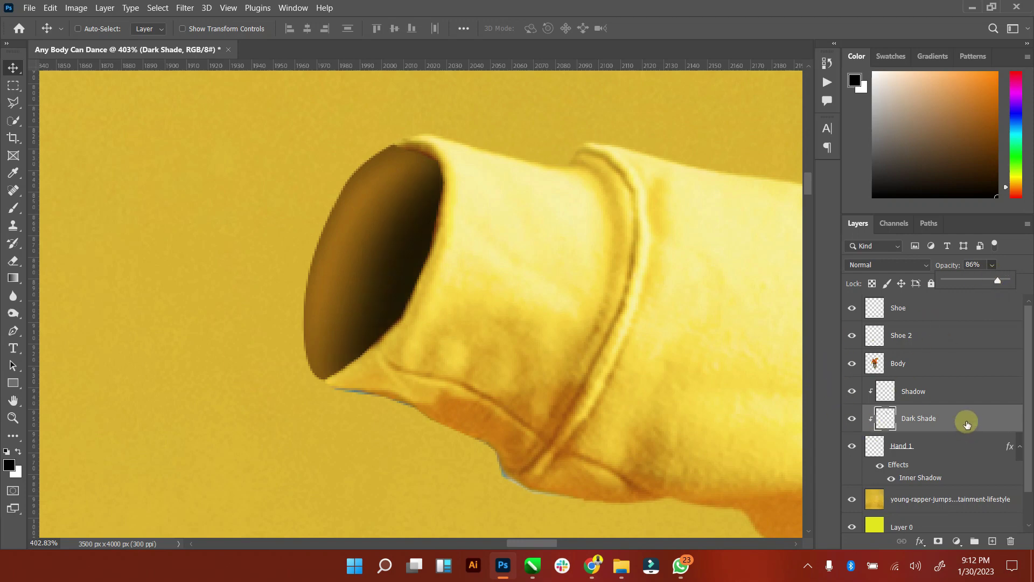
left_click(991, 284)
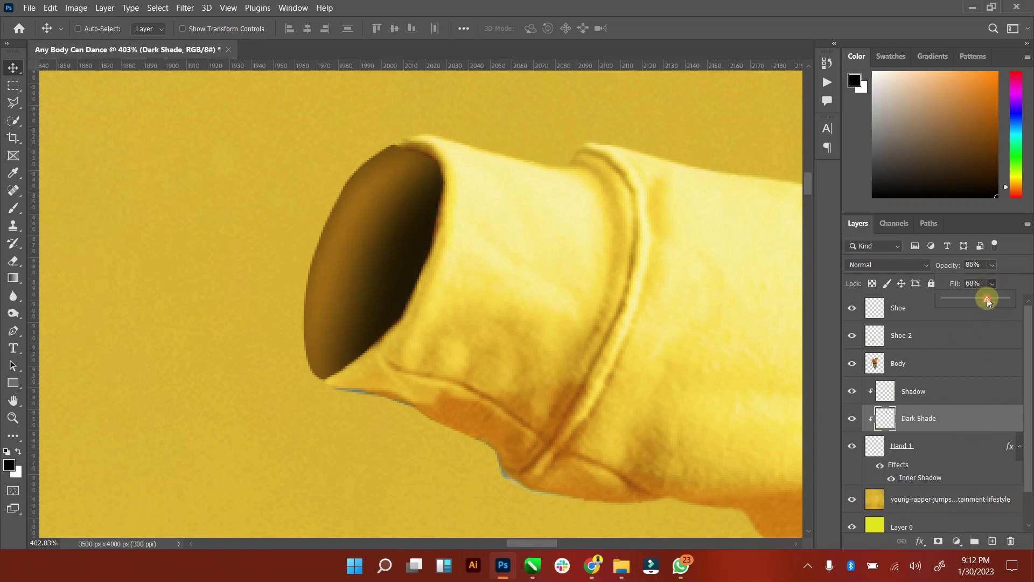
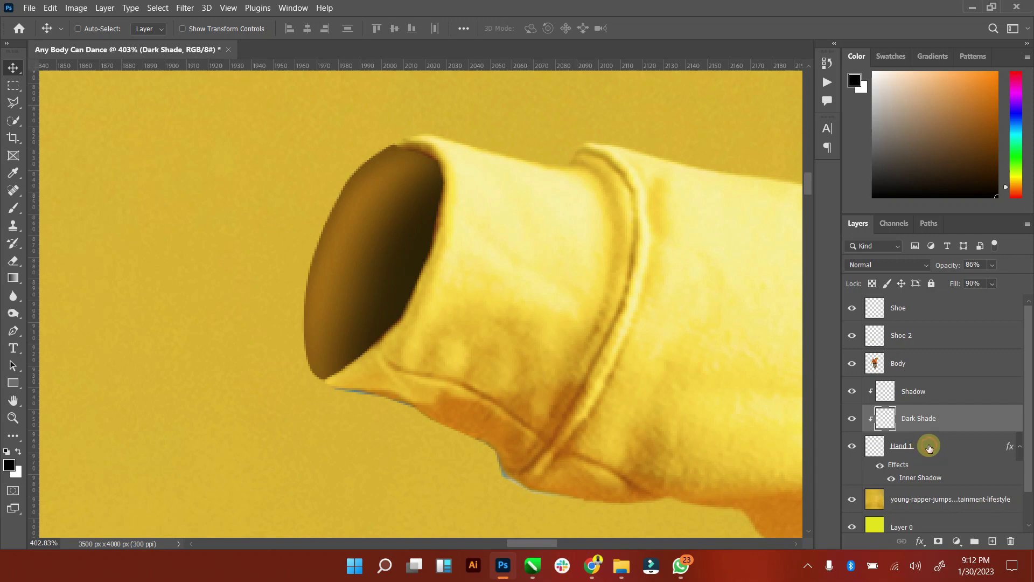
Step: Add a new clipped layer named Light above the Hand 1 layer
left_click(929, 448)
left_click(995, 542)
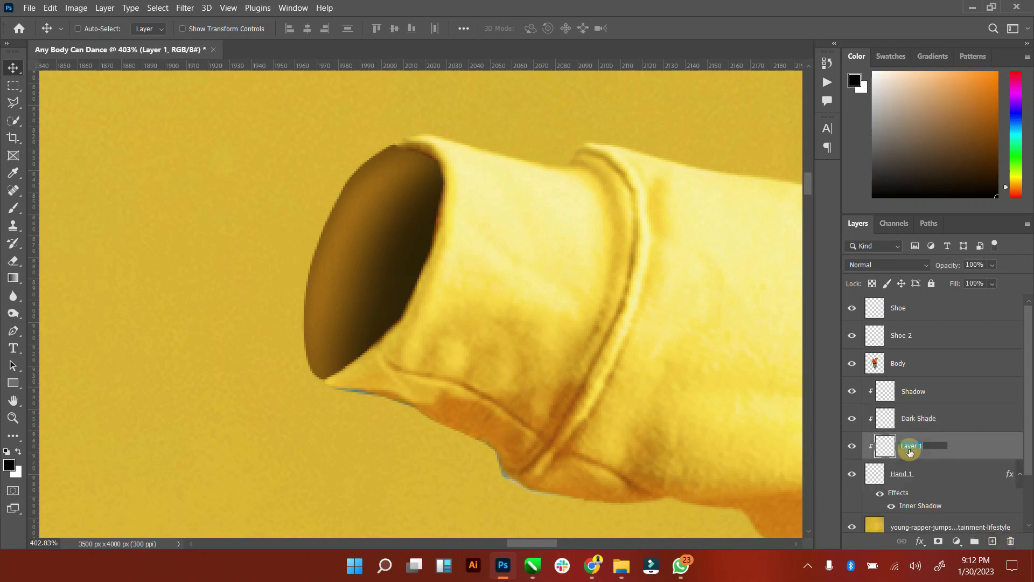
type("ight")
key("Return")
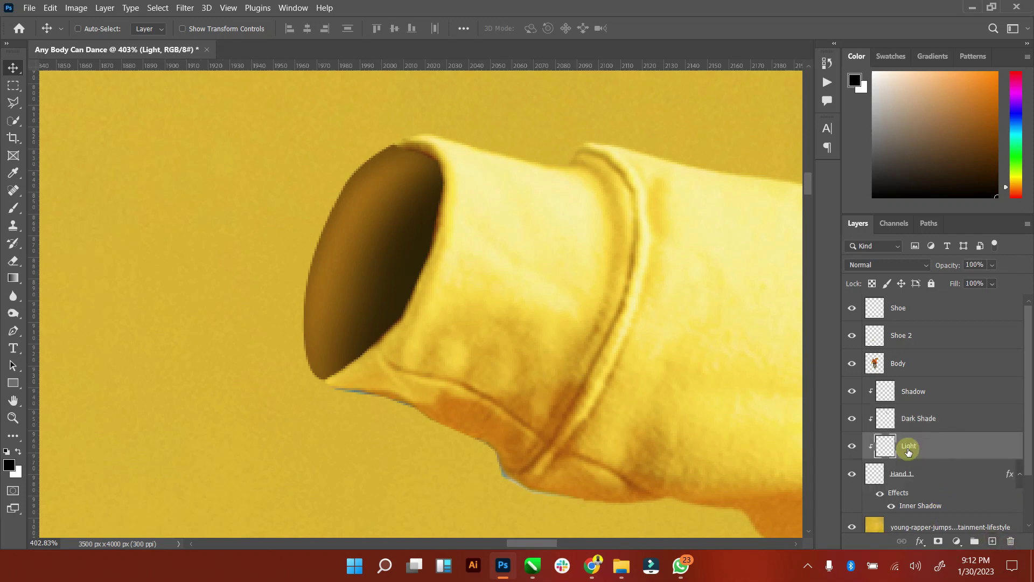
Step: Brush white highlights with a small brush along the left and lower-left rim of the sleeve opening
left_click(19, 452)
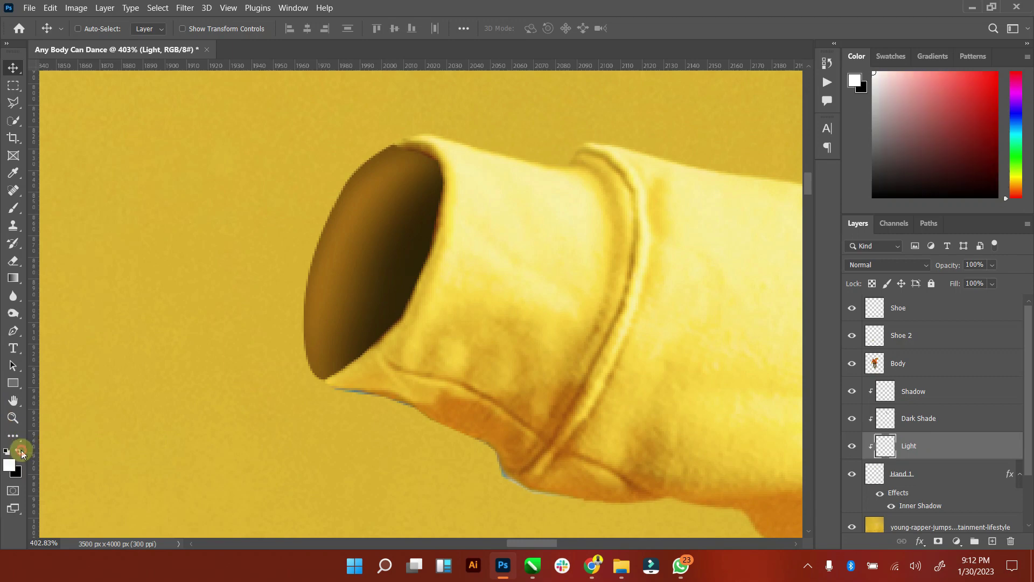
left_click(14, 209)
key("bracketleft")
scroll(316, 151, "down", 1)
key("bracketleft")
key("bracketleft")
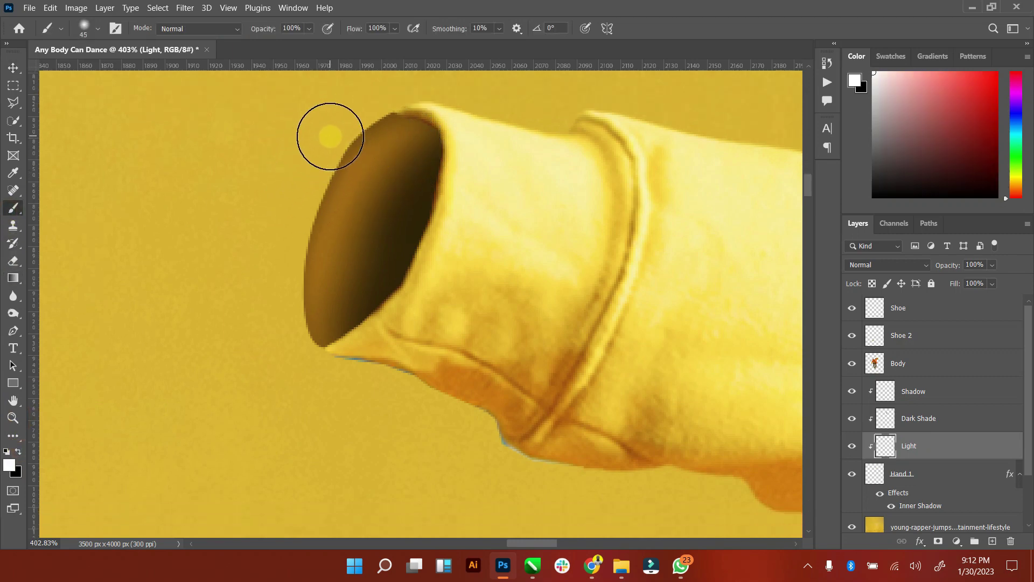
key("bracketleft")
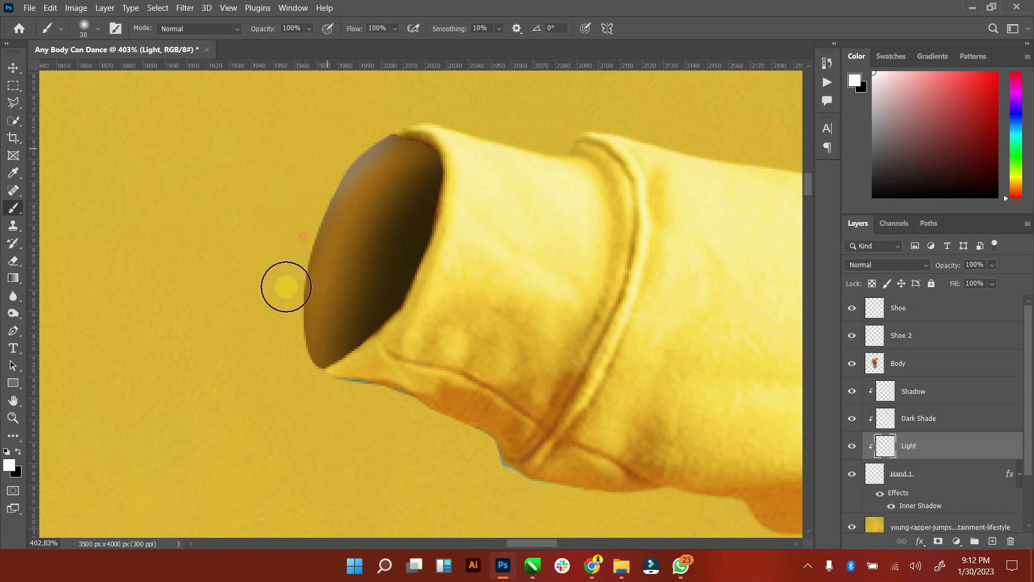
left_click_drag(285, 287, 289, 256)
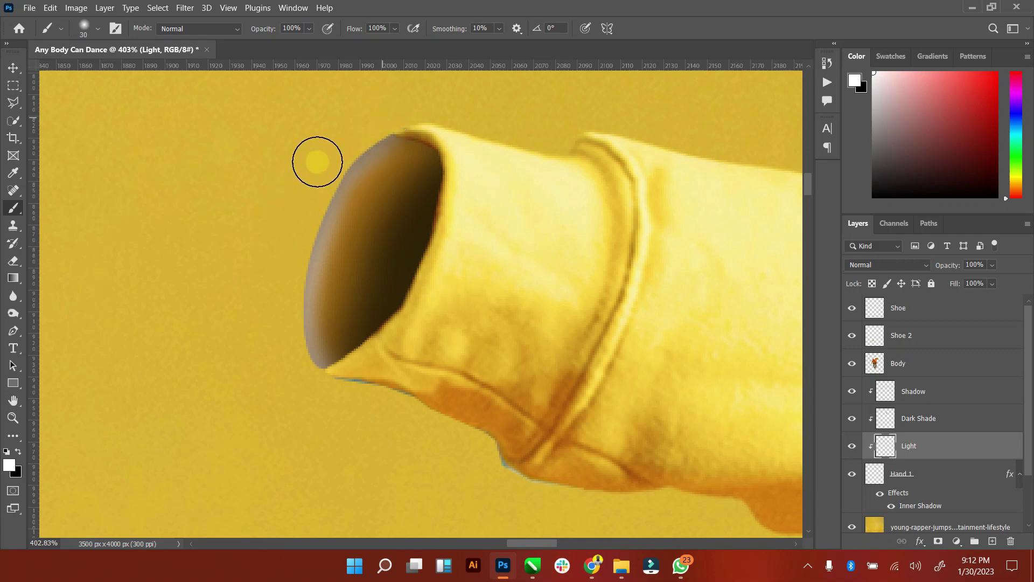
left_click(9, 465)
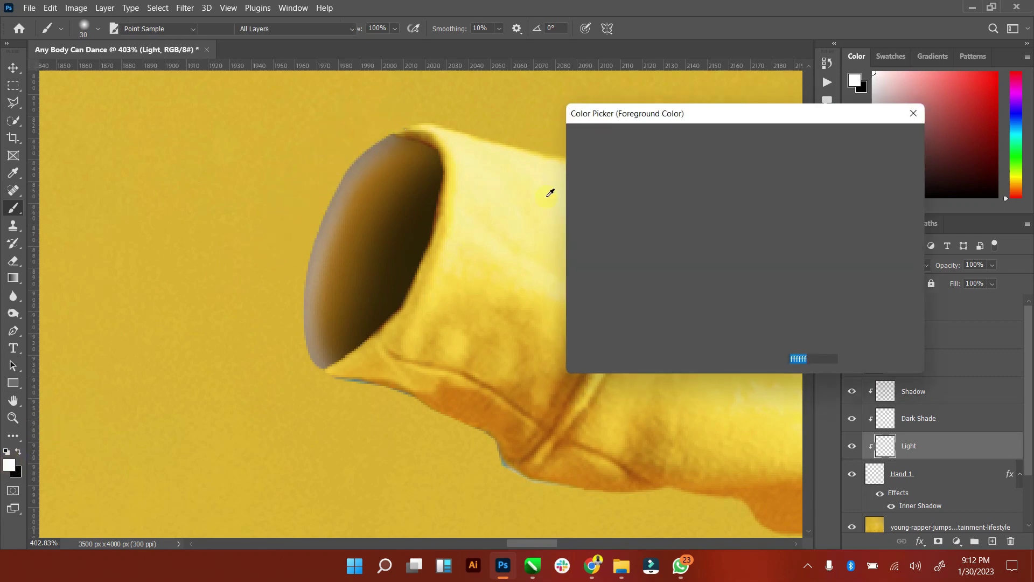
left_click(886, 136)
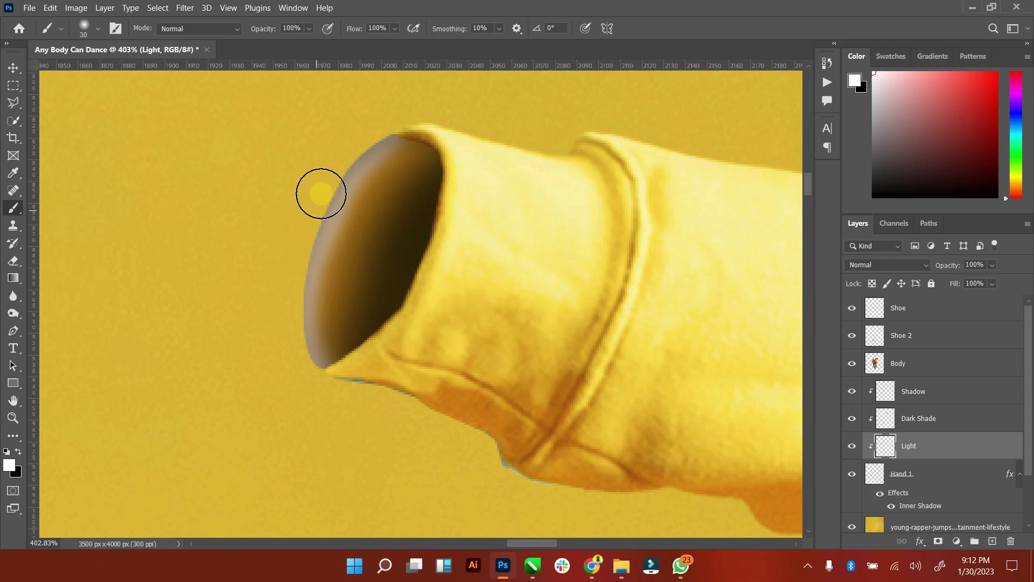
left_click_drag(321, 192, 307, 361)
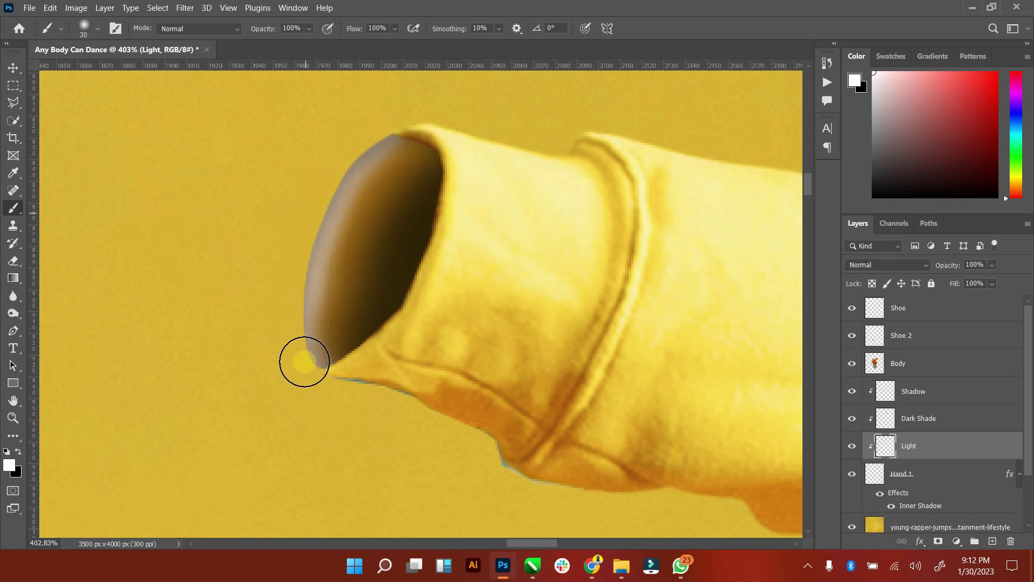
Step: Set the Light layer to Overlay blending with 62% fill and fit the image on screen
left_click(13, 68)
left_click(926, 265)
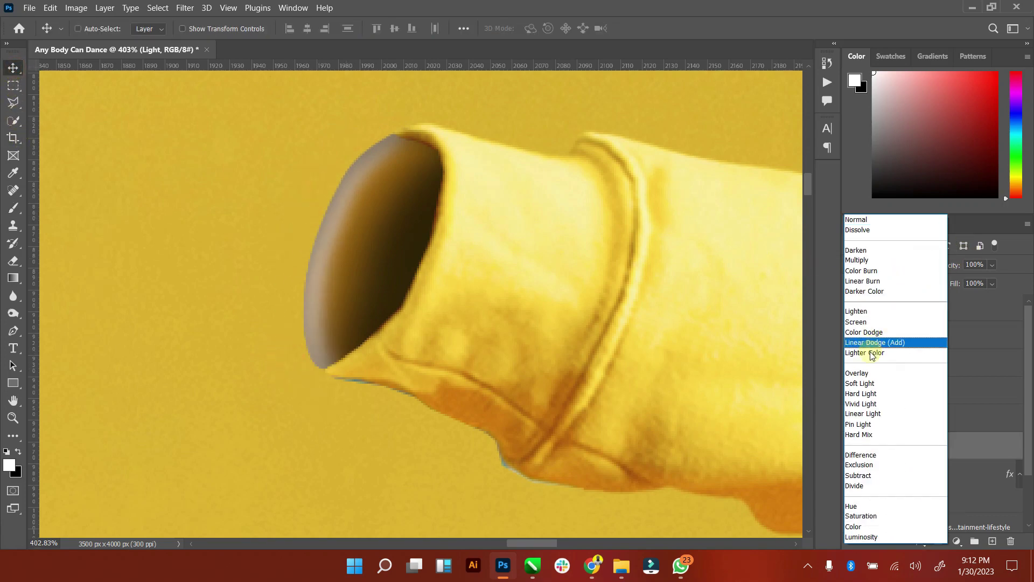
left_click(865, 373)
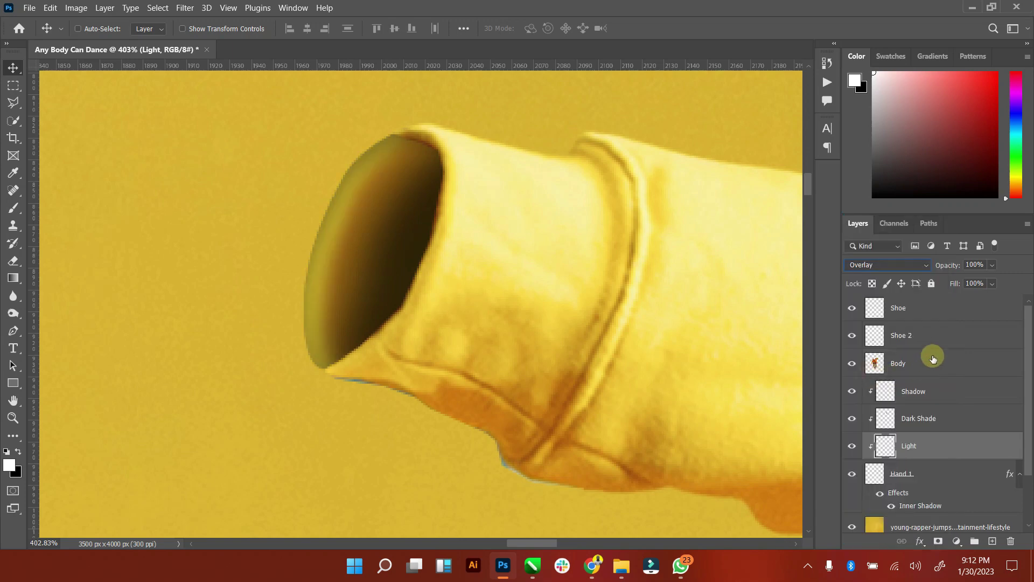
left_click_drag(987, 297, 983, 300)
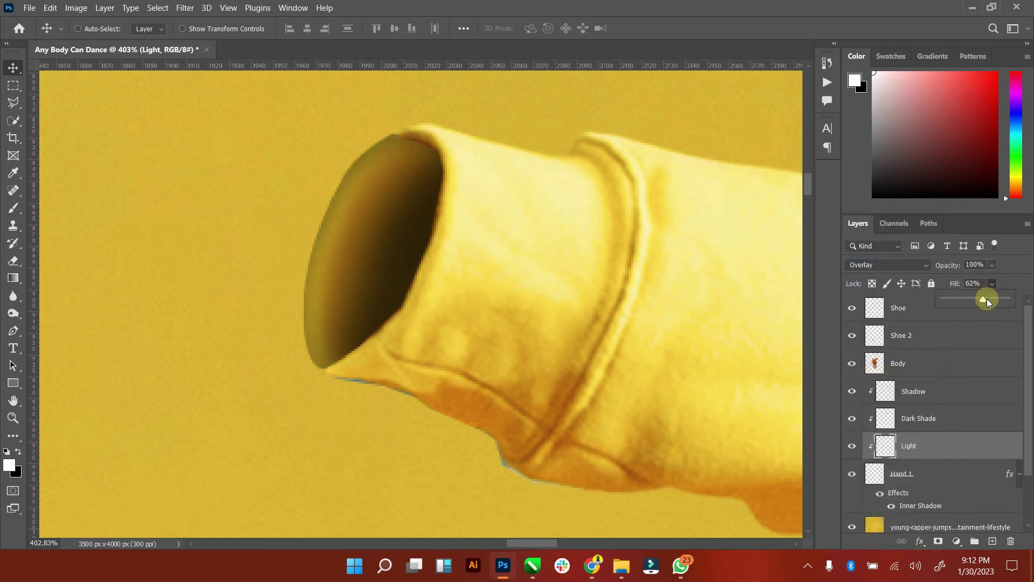
double_click(13, 400)
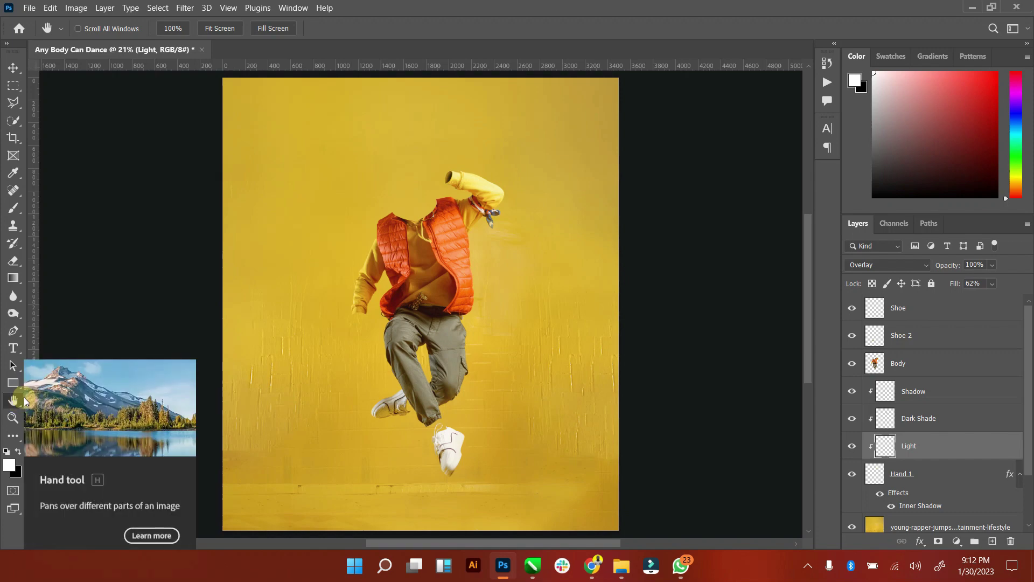
Step: Group Hand 1 with Shadow, Dark Shade and Light, then duplicate the group as Hand 2
left_click(13, 418)
left_click(418, 174)
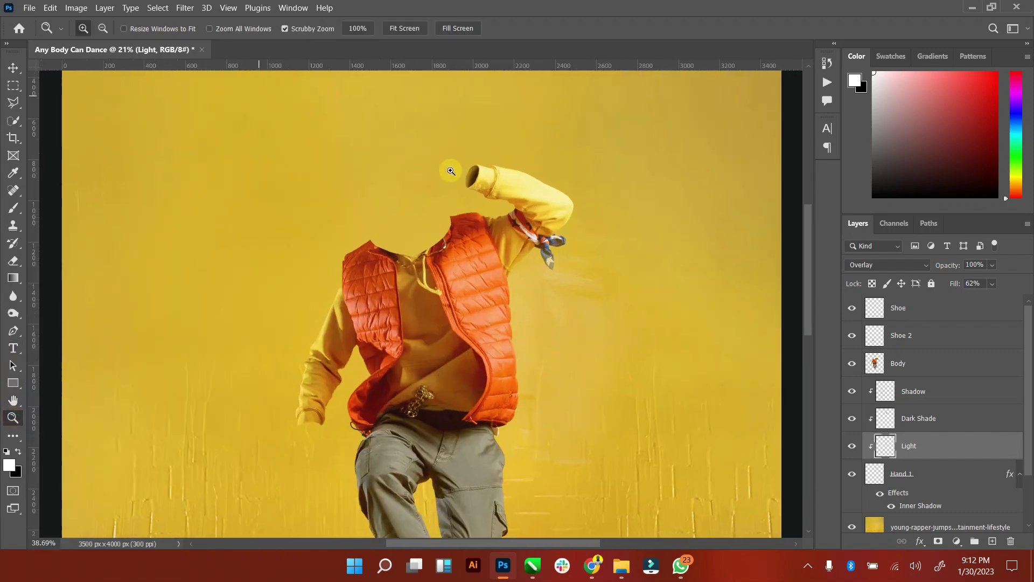
left_click(12, 67)
left_click(1020, 474)
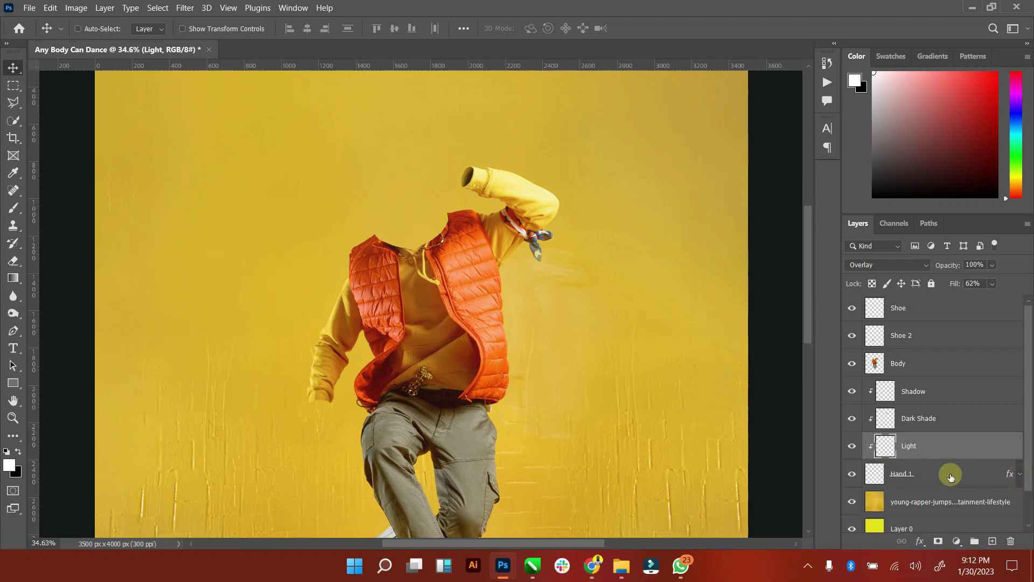
left_click(948, 475)
left_click(930, 396, "shift")
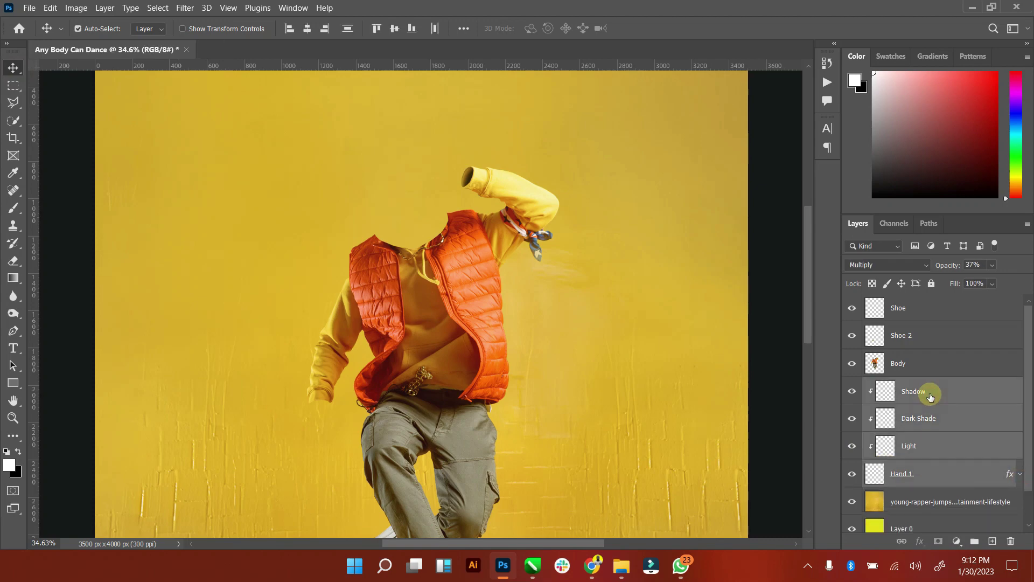
key("ctrl+g")
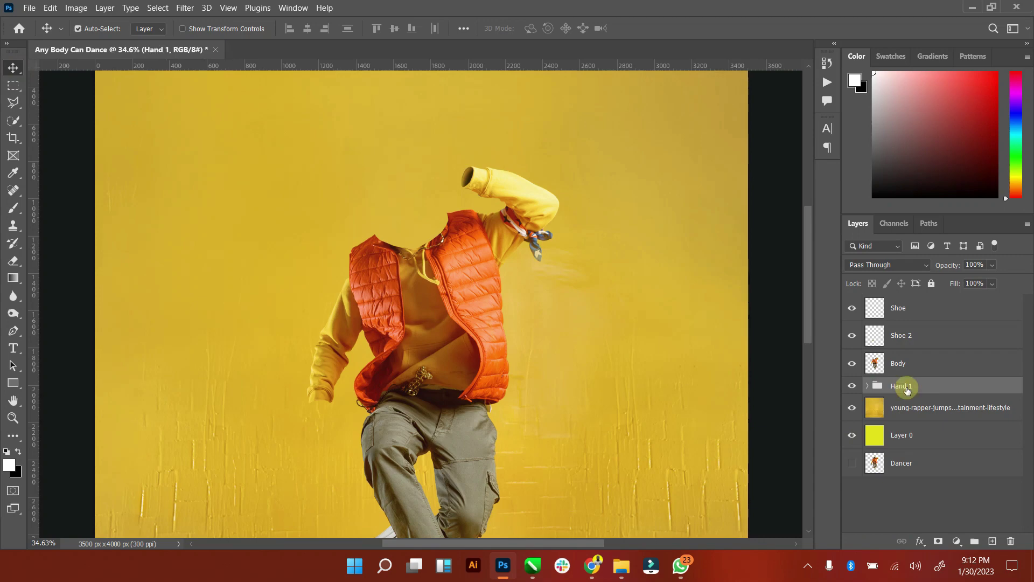
key("ctrl+j")
type("Hand 2")
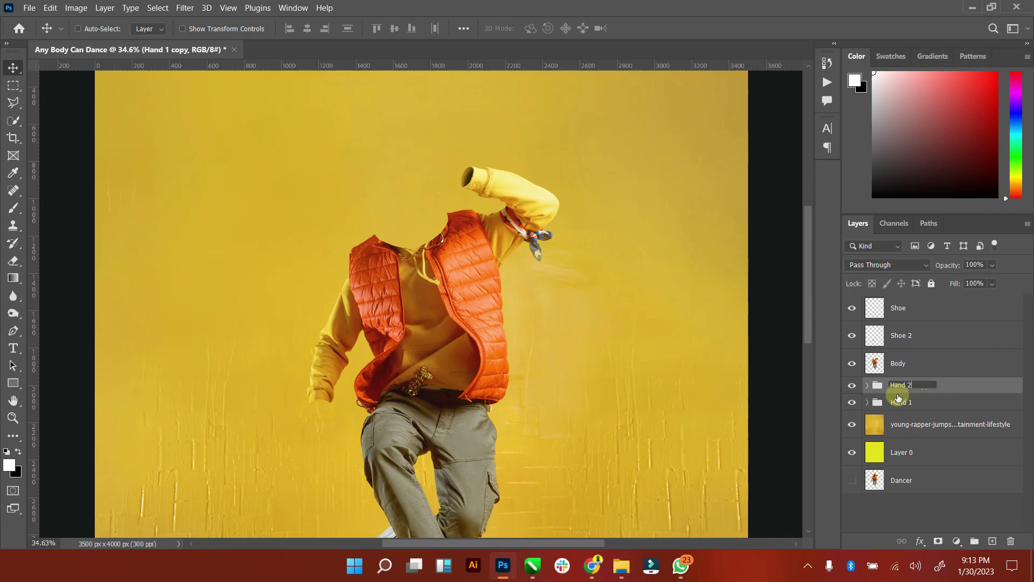
left_click(952, 384)
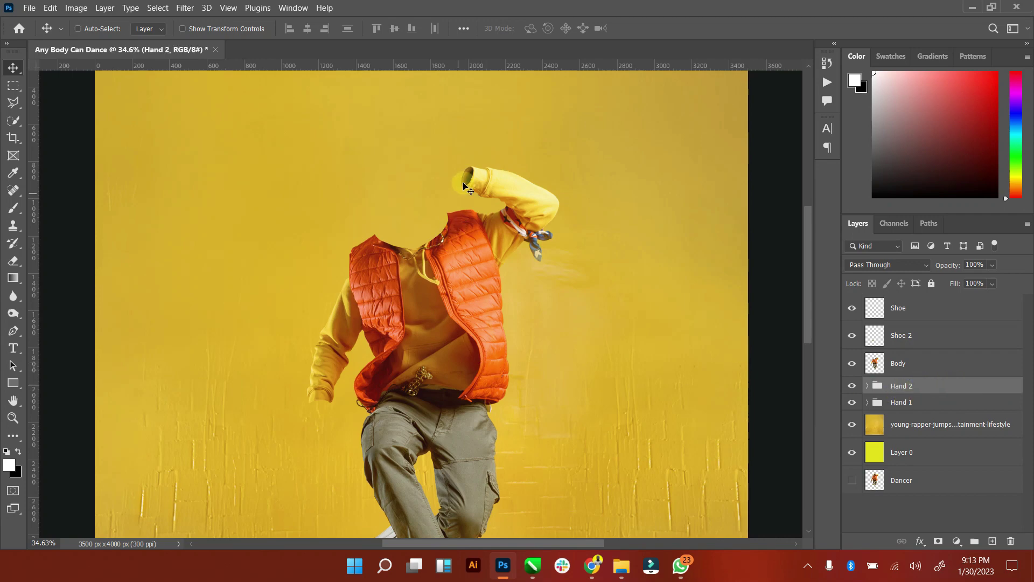
Step: Move the Hand 2 opening onto the left sleeve cuff and fine-tune its position
mouse_move(385, 208)
left_mouse_down()
mouse_move(263, 418)
mouse_move(177, 289)
left_mouse_up()
left_click(14, 418)
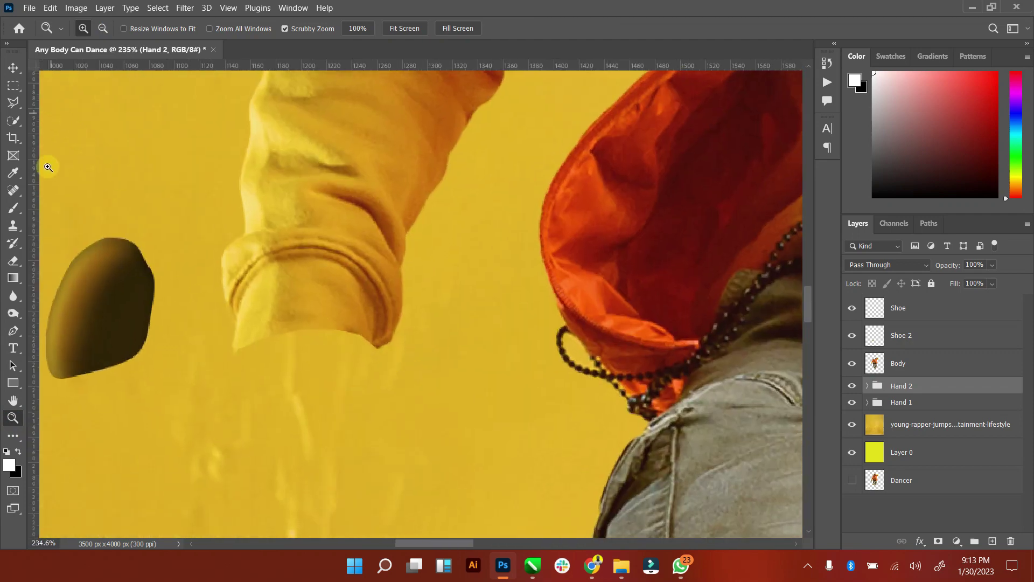
left_click(13, 68)
left_click_drag(95, 242, 156, 267)
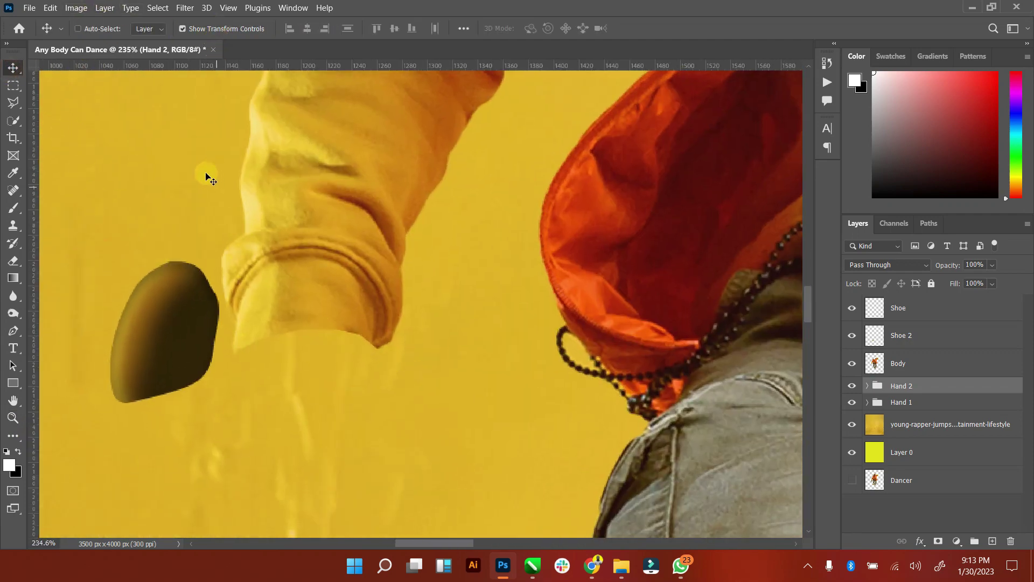
left_click(14, 418)
mouse_move(334, 341)
left_mouse_down()
mouse_move(292, 341)
mouse_move(2, 68)
left_mouse_up()
left_click(13, 68)
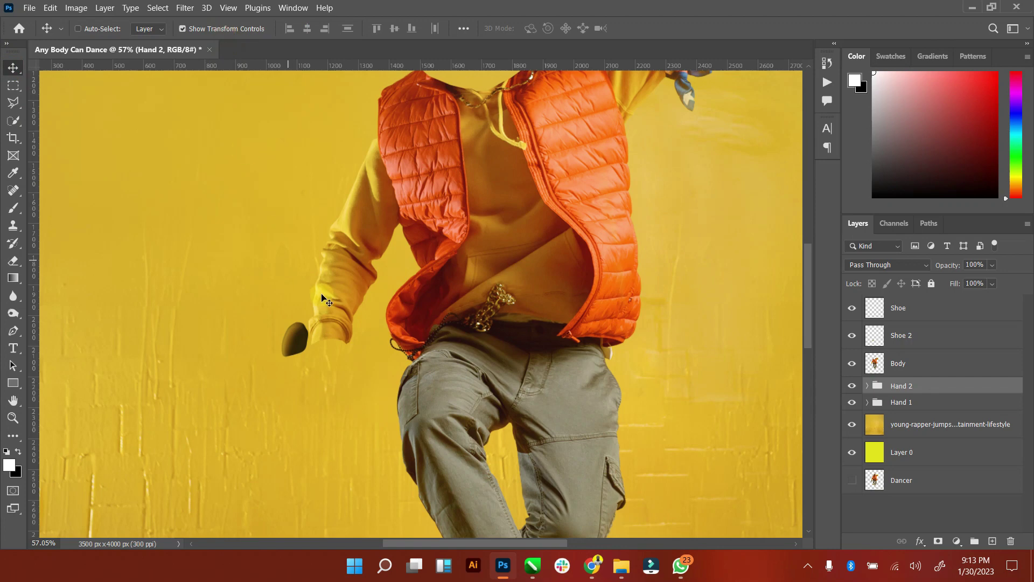
left_click_drag(323, 298, 346, 312)
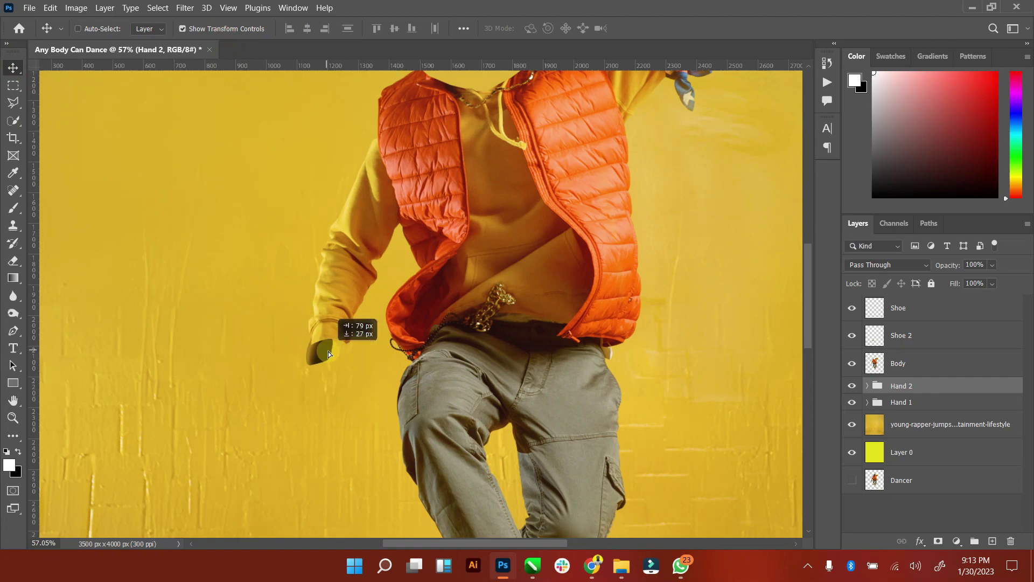
left_click(226, 29)
left_click_drag(326, 364, 316, 354)
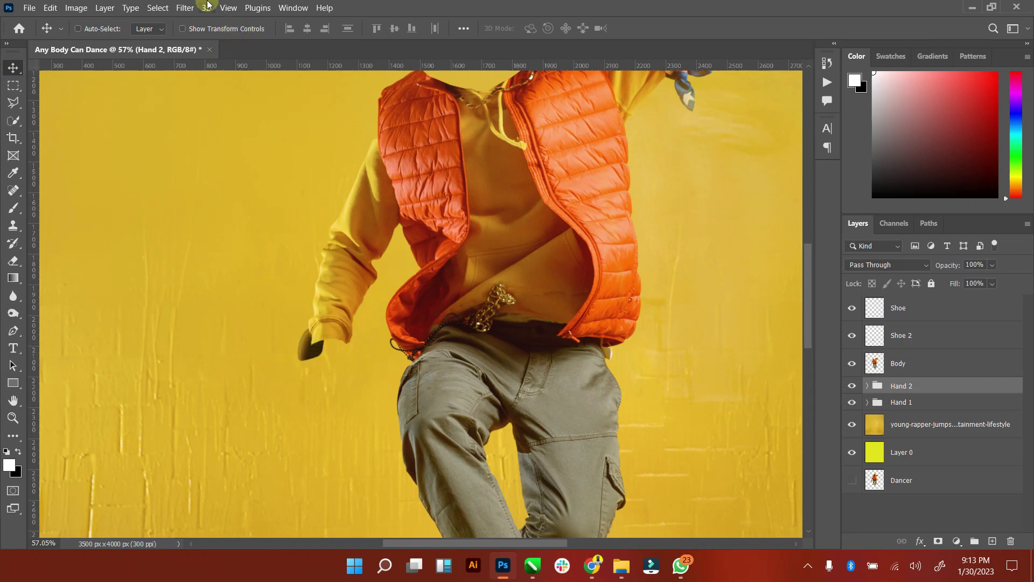
Step: Select the Hand 1 layer inside the Hand 2 group and zoom out to the whole dancer
left_click(868, 386)
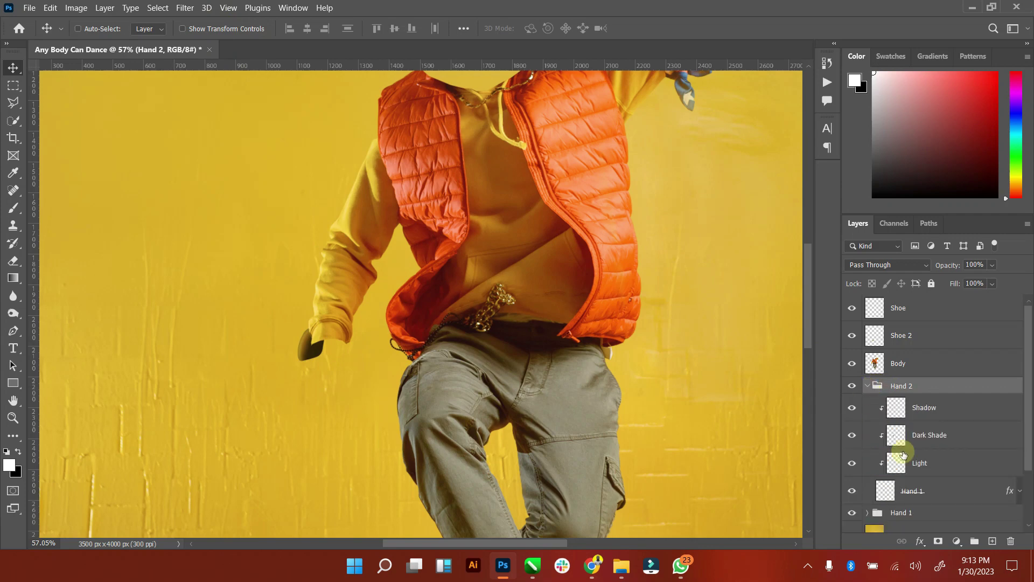
scroll(904, 455, "down", 1)
left_click(911, 464)
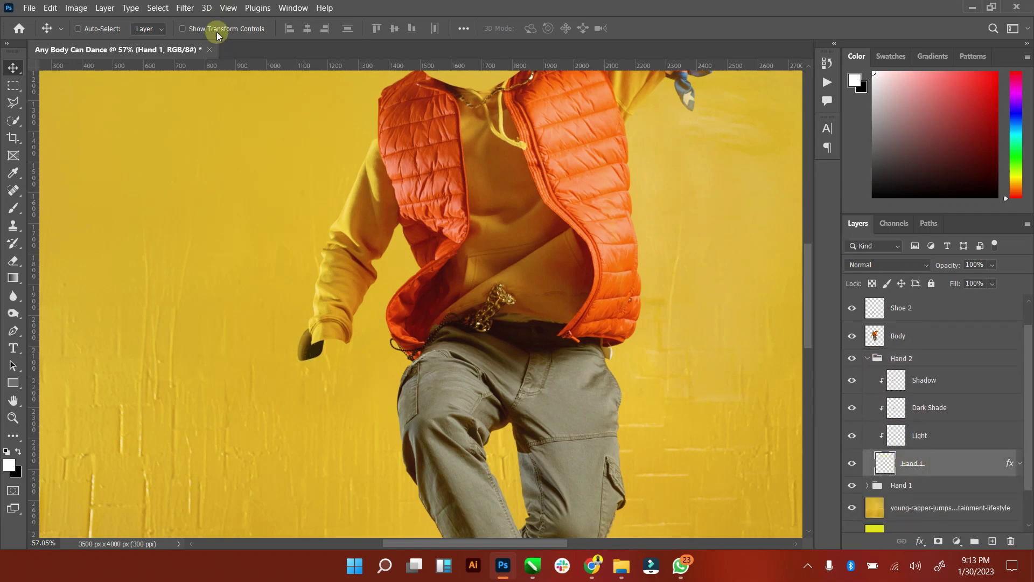
left_click(870, 358)
left_click(13, 417)
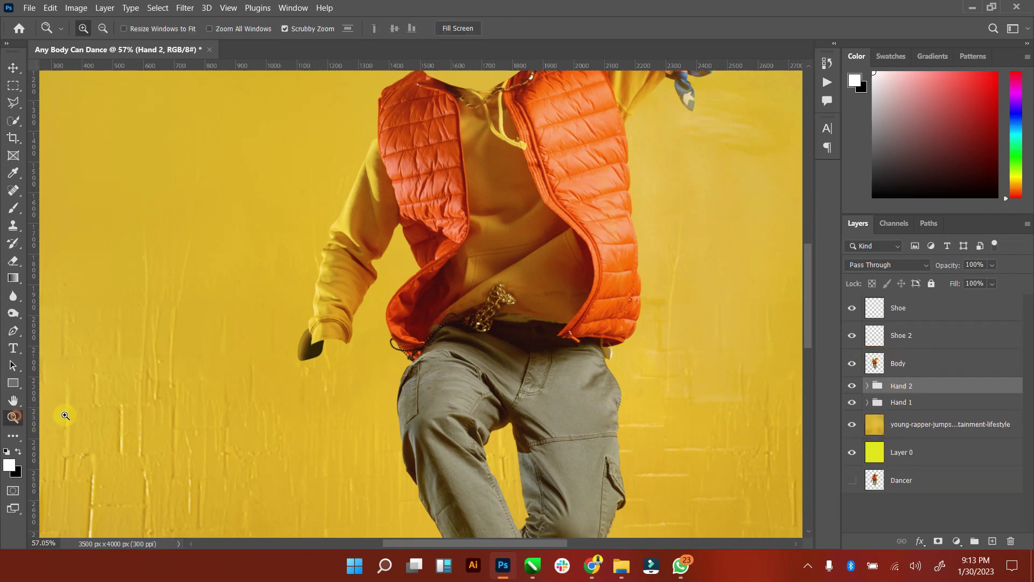
left_click_drag(460, 335, 393, 335)
key("v")
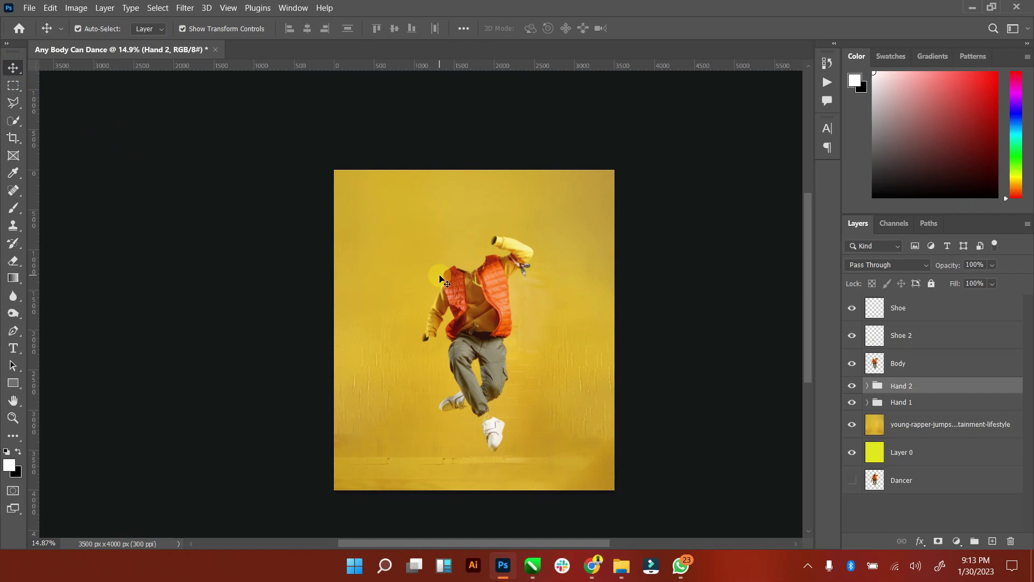
Step: Save as Any Body Can Dance.psd in the Desktop hub folder's My PSD subfolder, accepting the format options
key("ctrl+s")
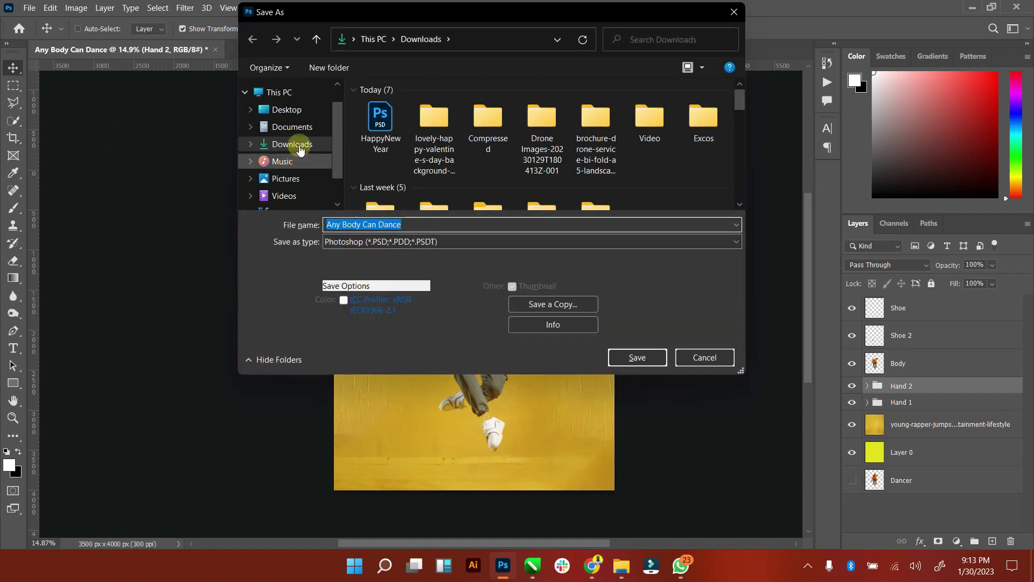
left_click(285, 110)
double_click(556, 142)
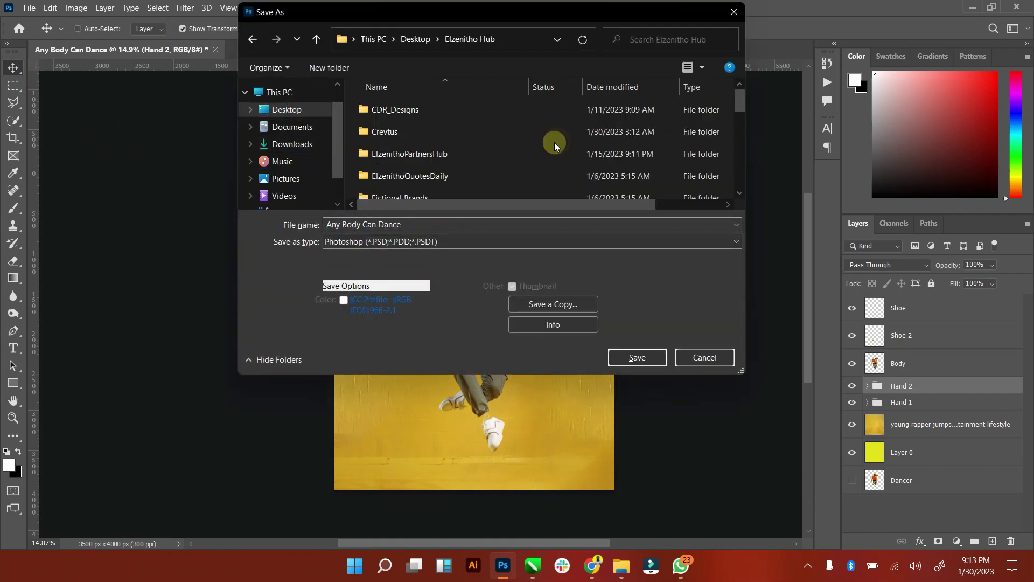
scroll(599, 152, "down", 1)
scroll(426, 154, "down", 2)
left_click(393, 122)
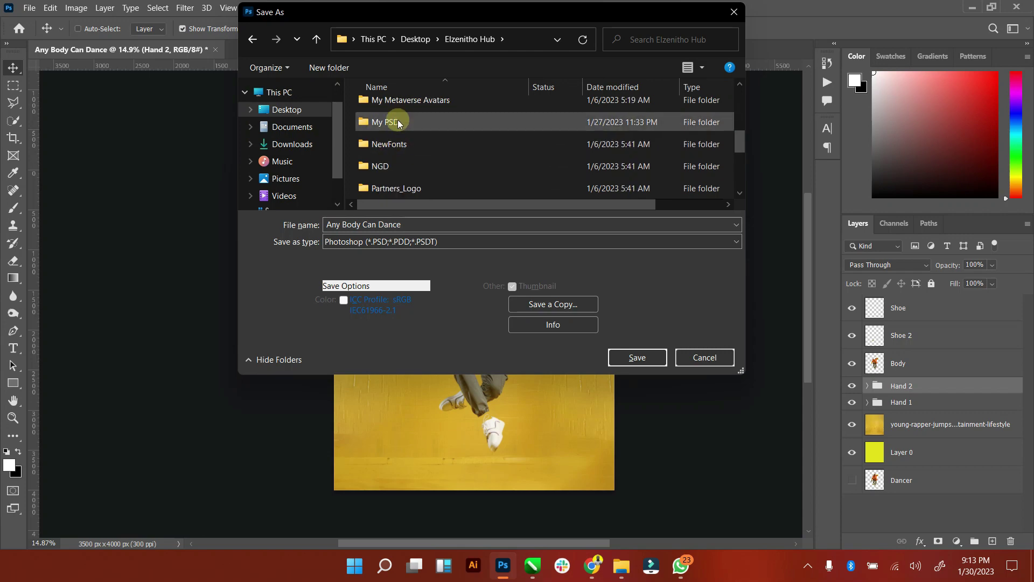
left_click(635, 357)
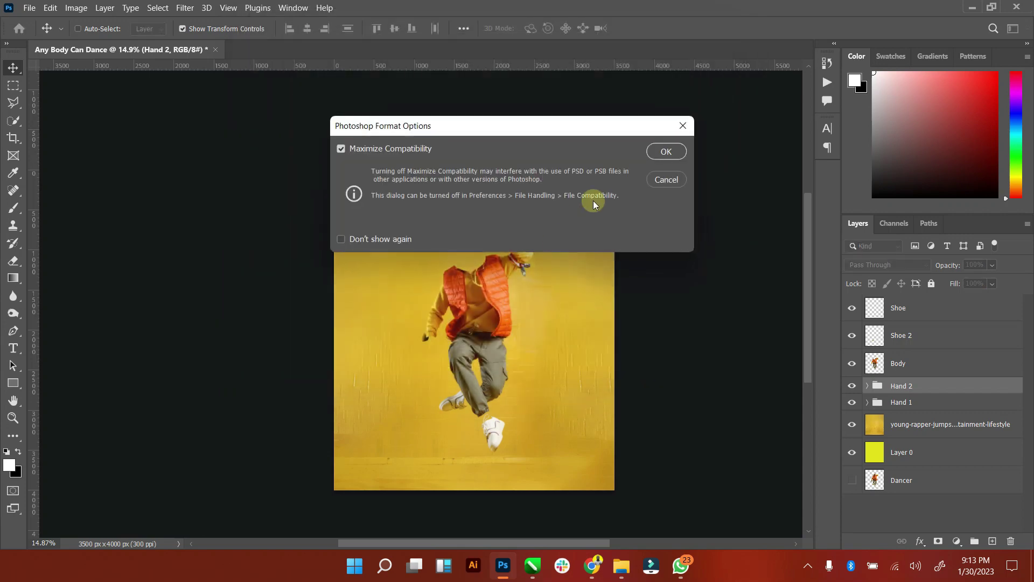
left_click(662, 155)
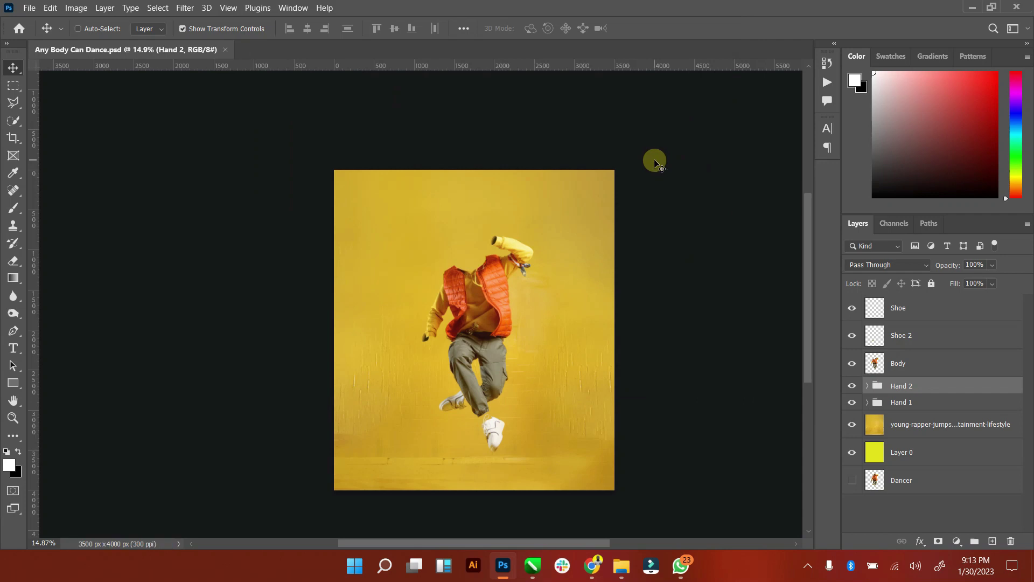
Step: Rotate and move the Hand 2 opening onto the left sleeve's end and commit the transform
key("ctrl+plus")
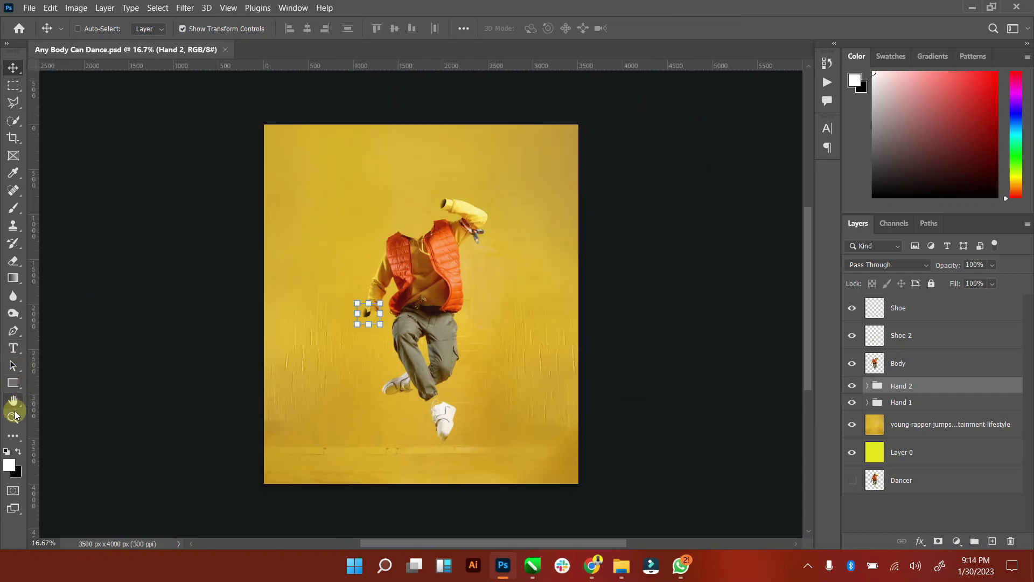
left_click(13, 416)
left_click_drag(373, 322, 378, 258)
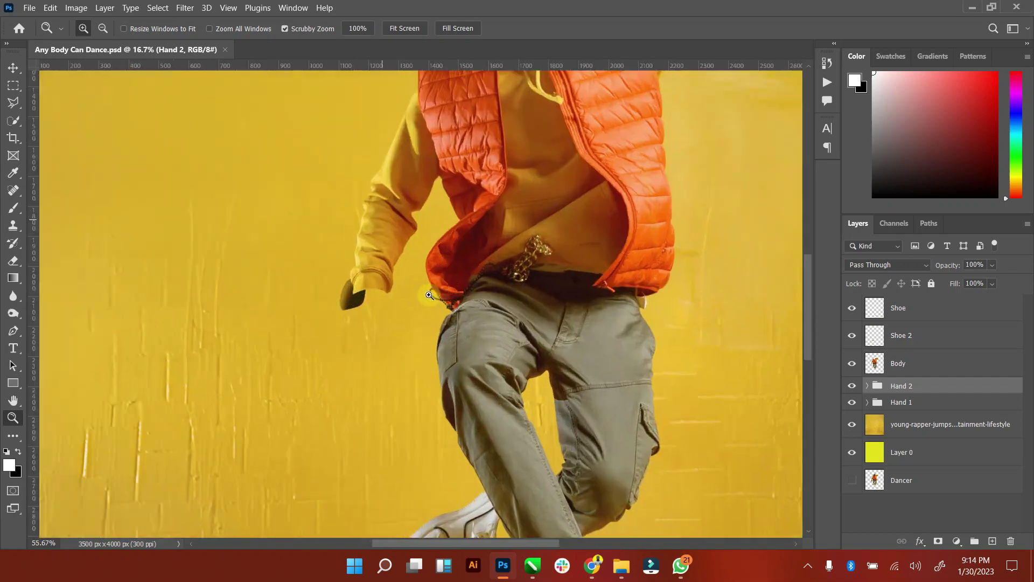
left_click(12, 68)
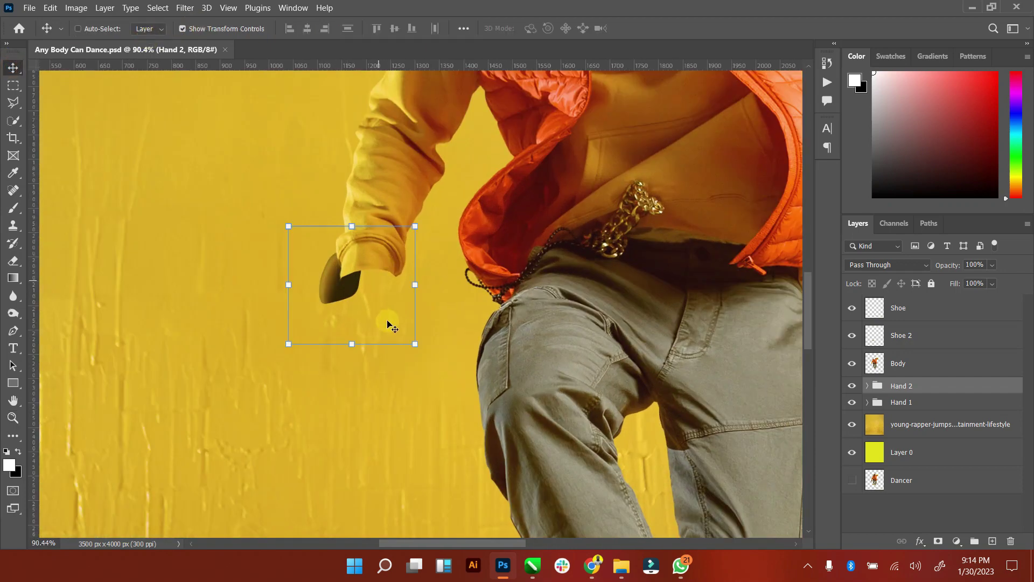
left_click_drag(462, 312, 431, 146)
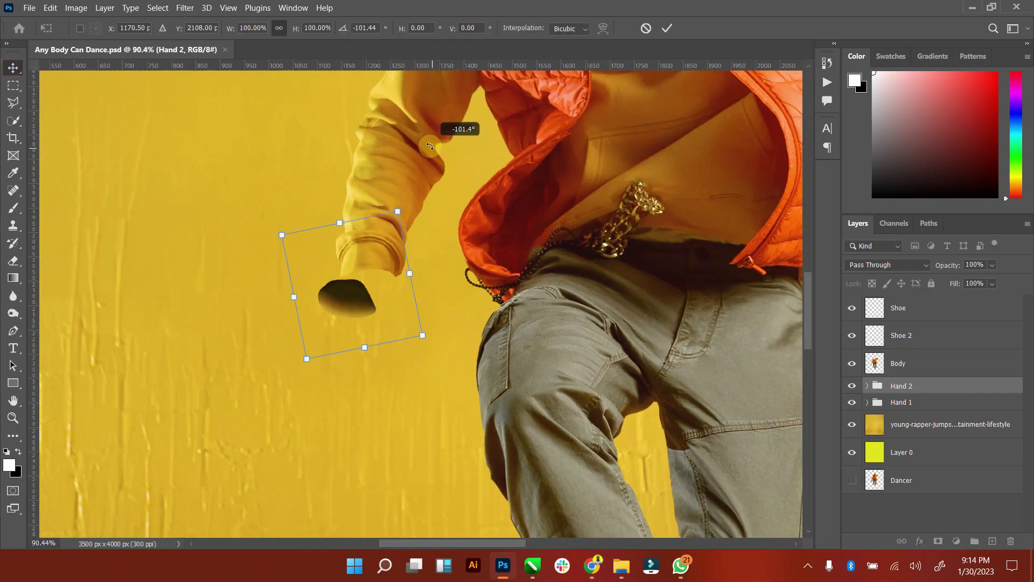
left_click_drag(358, 282, 355, 263)
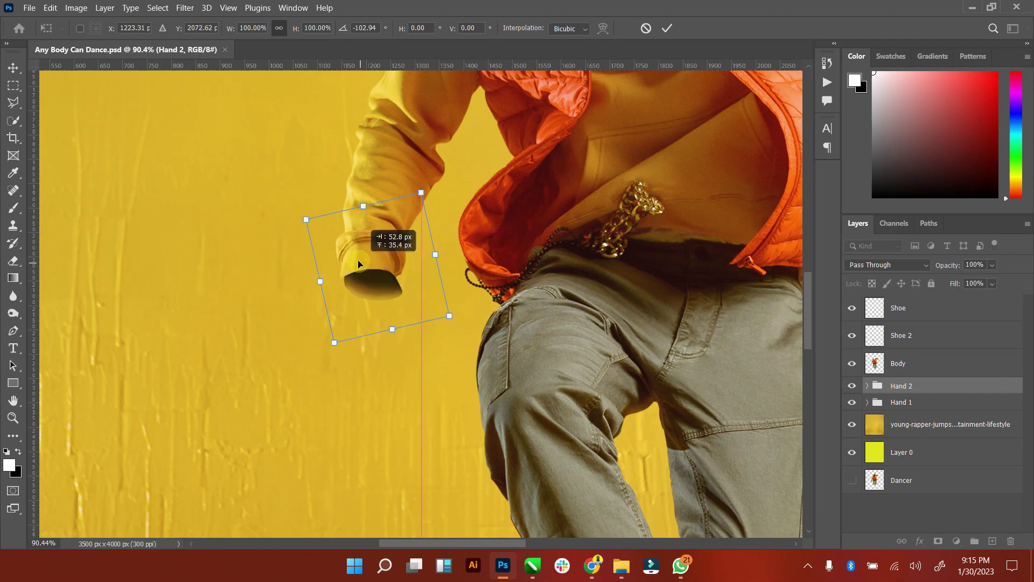
left_click_drag(354, 263, 365, 256)
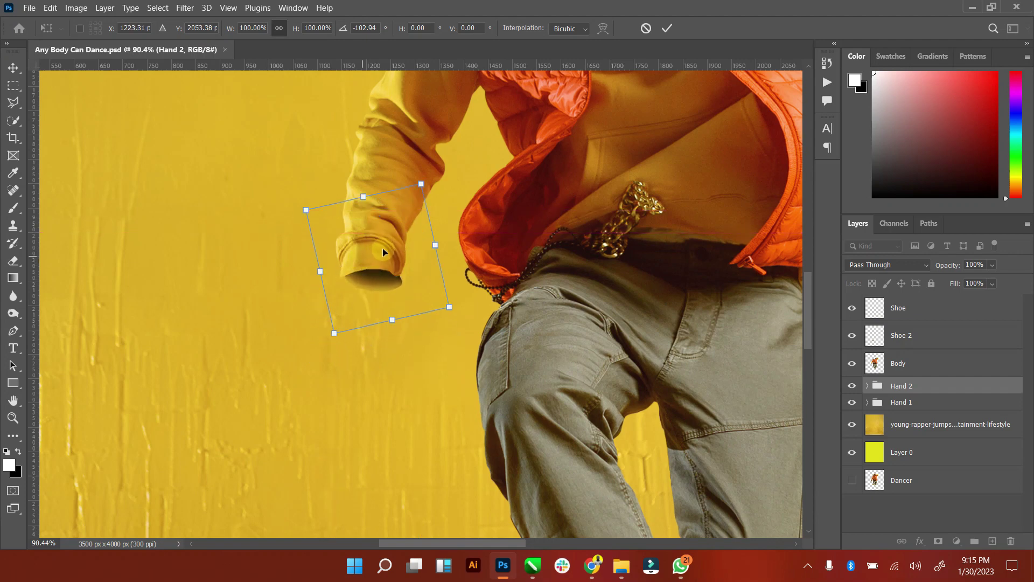
left_click_drag(464, 318, 473, 277)
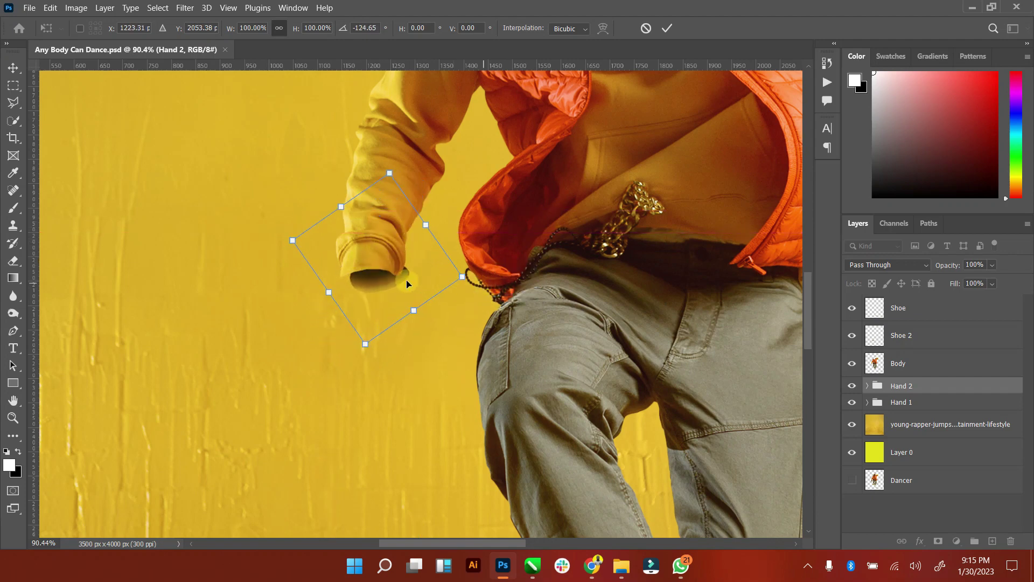
left_click_drag(404, 282, 394, 282)
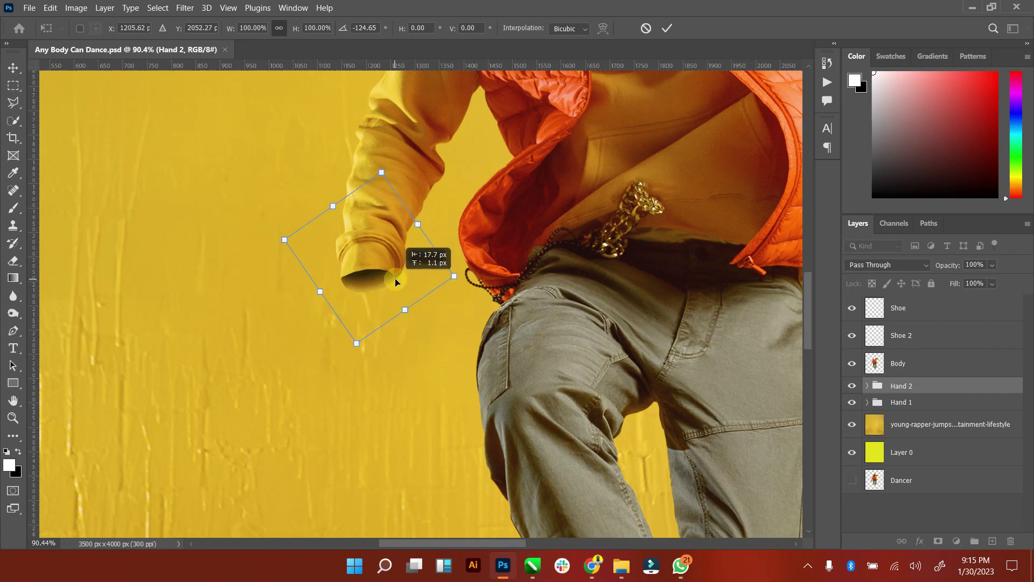
left_click(668, 29)
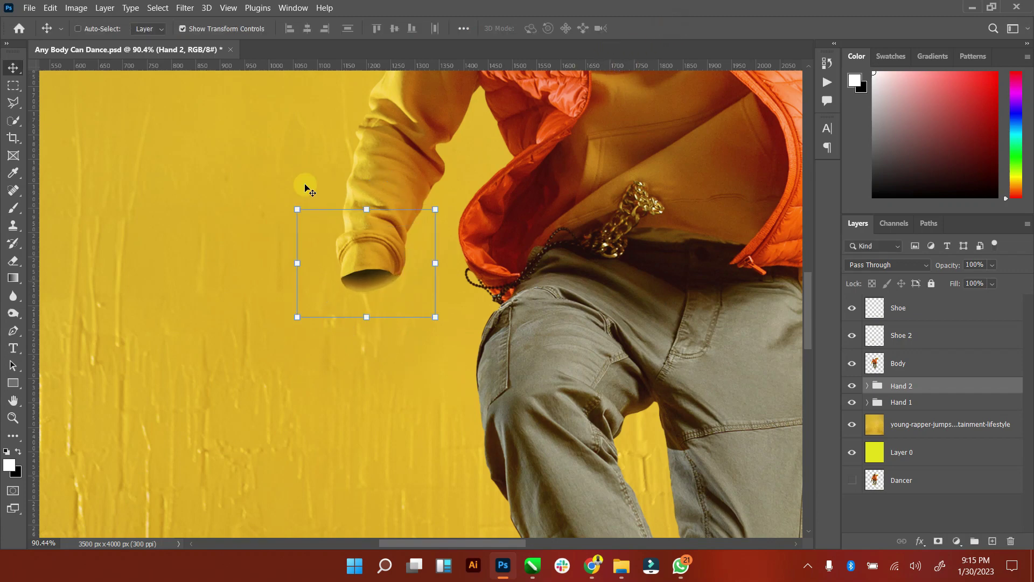
Step: Flatten the Hand 2 opening vertically, adjust its width to fill the cuff, and commit
left_click(9, 412)
left_click_drag(385, 274, 415, 259)
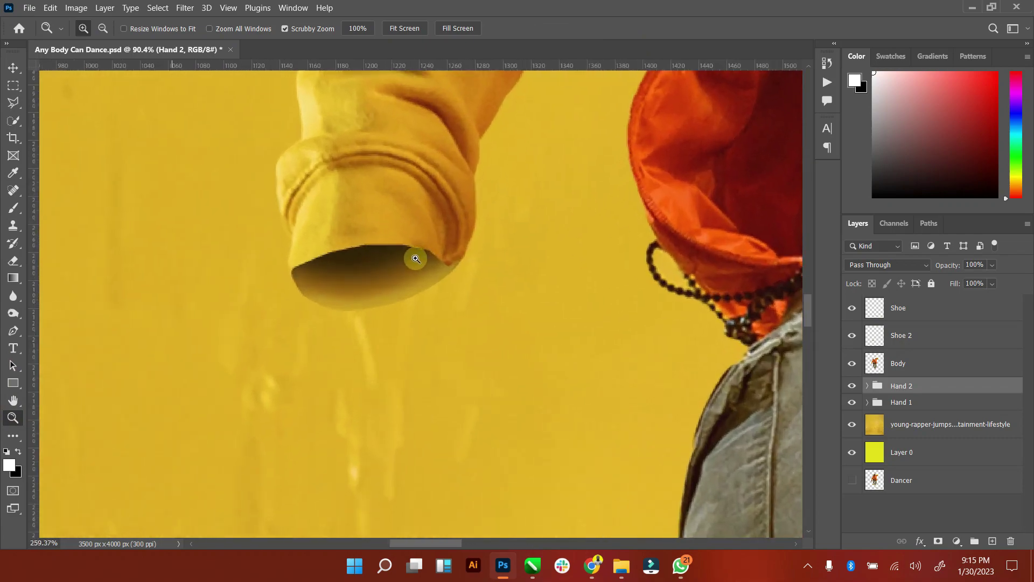
left_click(9, 73)
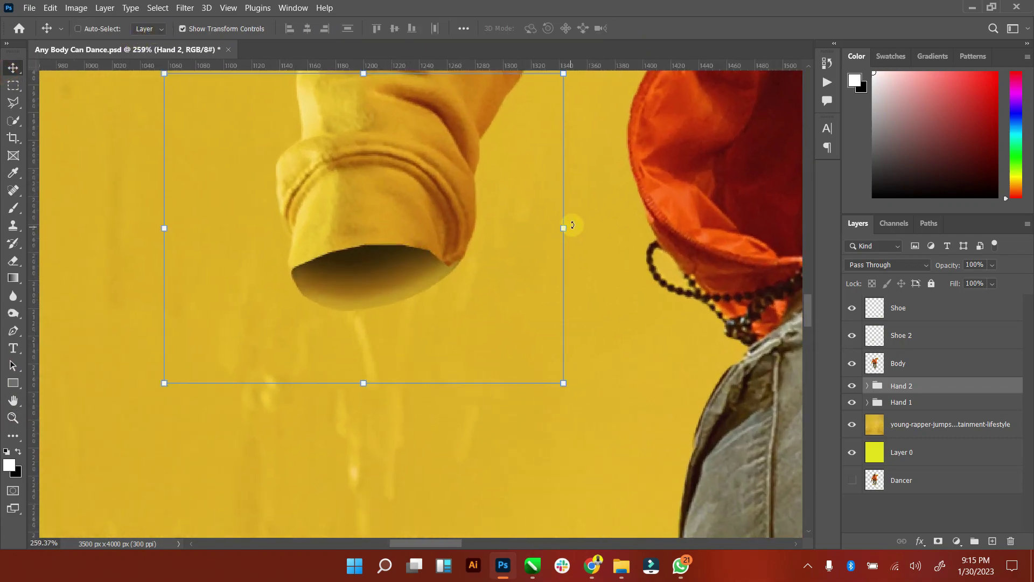
left_click_drag(567, 228, 555, 240)
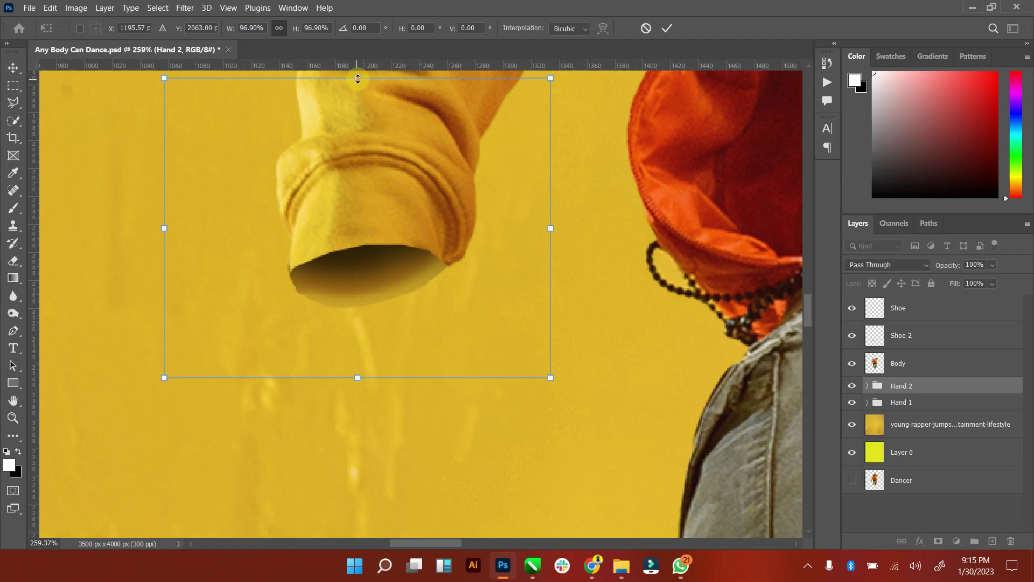
left_click_drag(358, 79, 358, 146)
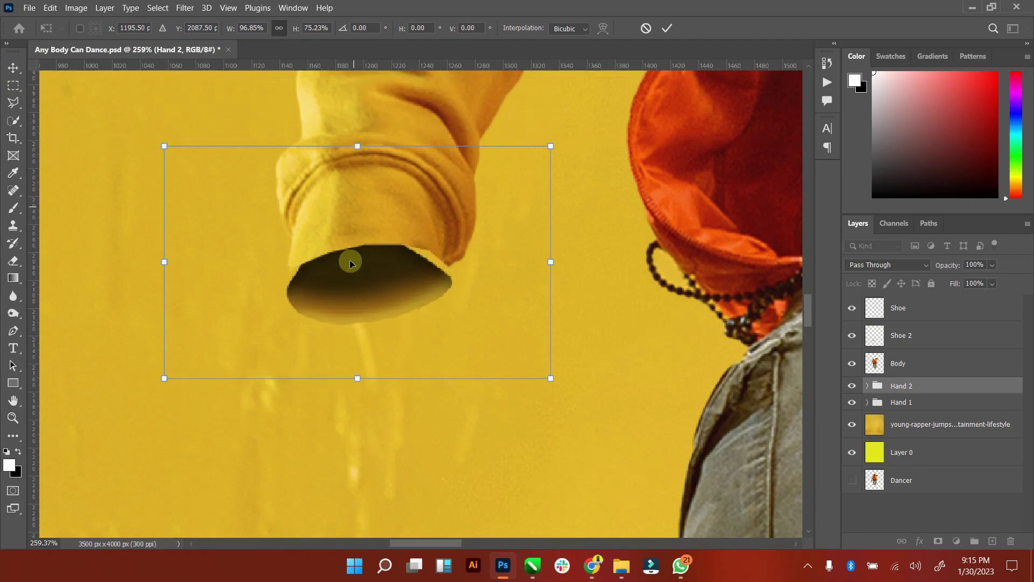
left_click_drag(350, 263, 351, 248)
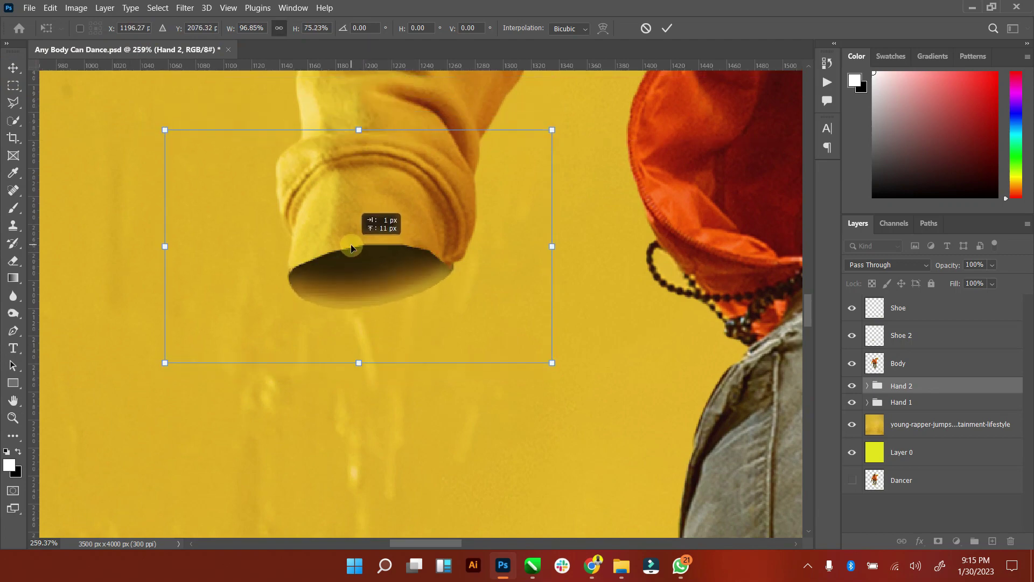
left_click_drag(353, 247, 353, 246)
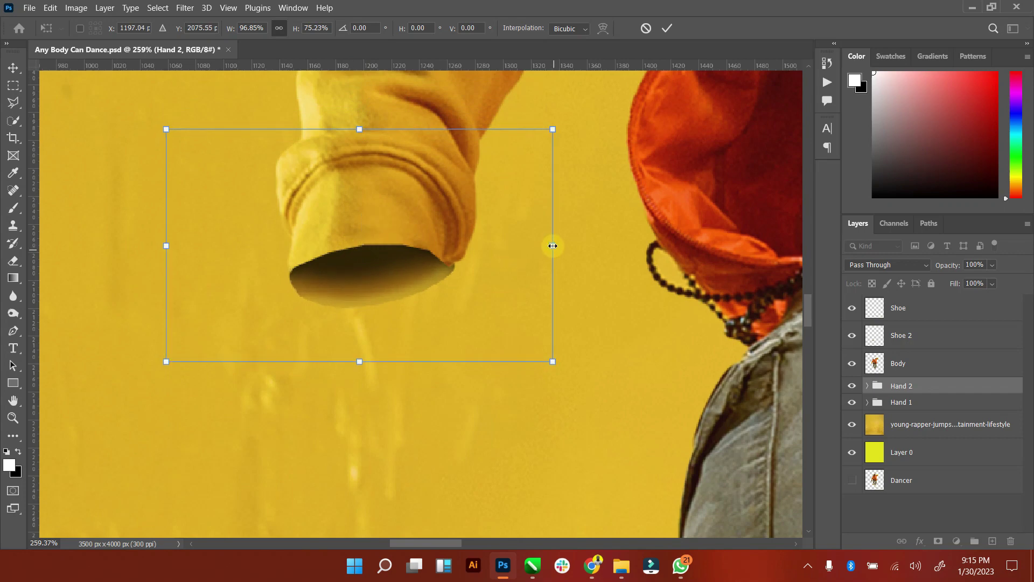
left_click_drag(552, 246, 565, 246)
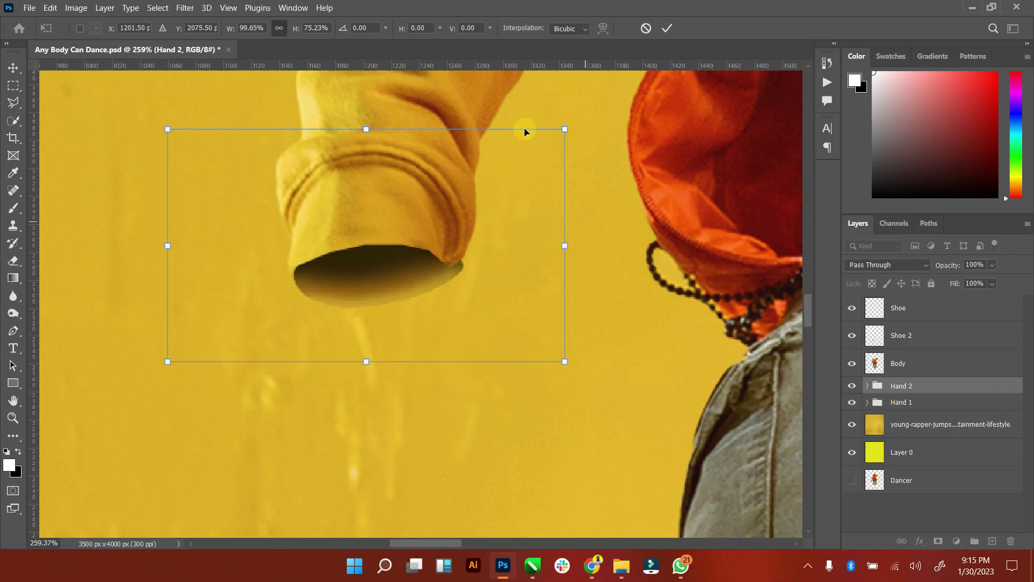
left_click(667, 28)
Step: Smudge the left sleeve opening's edge on the Body layer into the cuff, then fit to screen
left_click(183, 29)
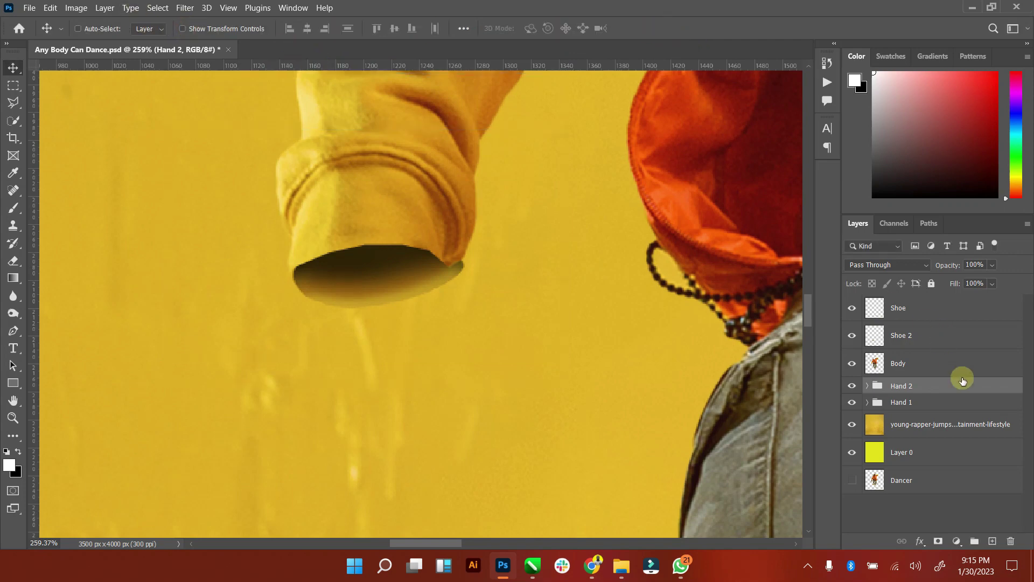
left_click(905, 365)
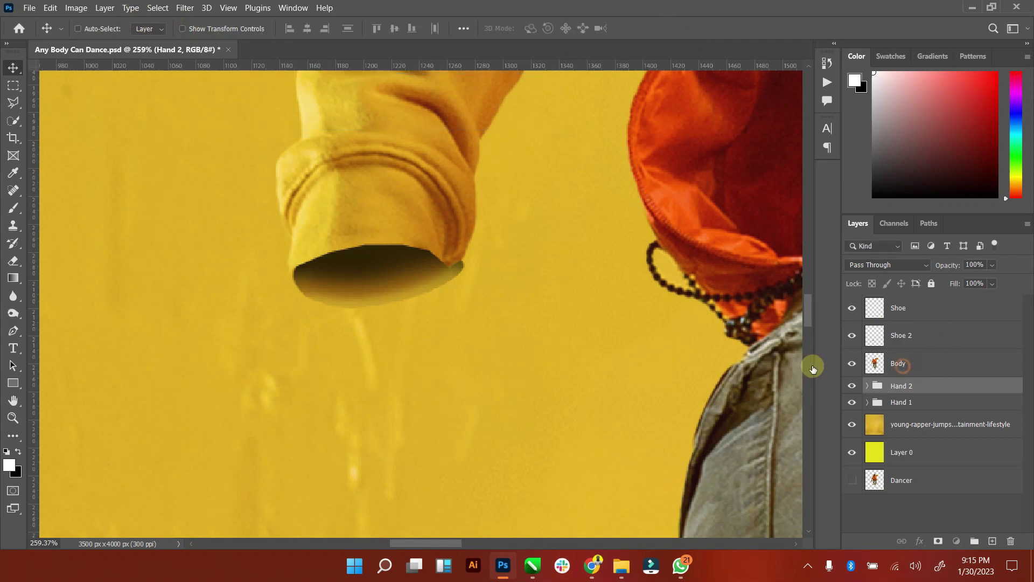
left_click(13, 297)
left_click(75, 321)
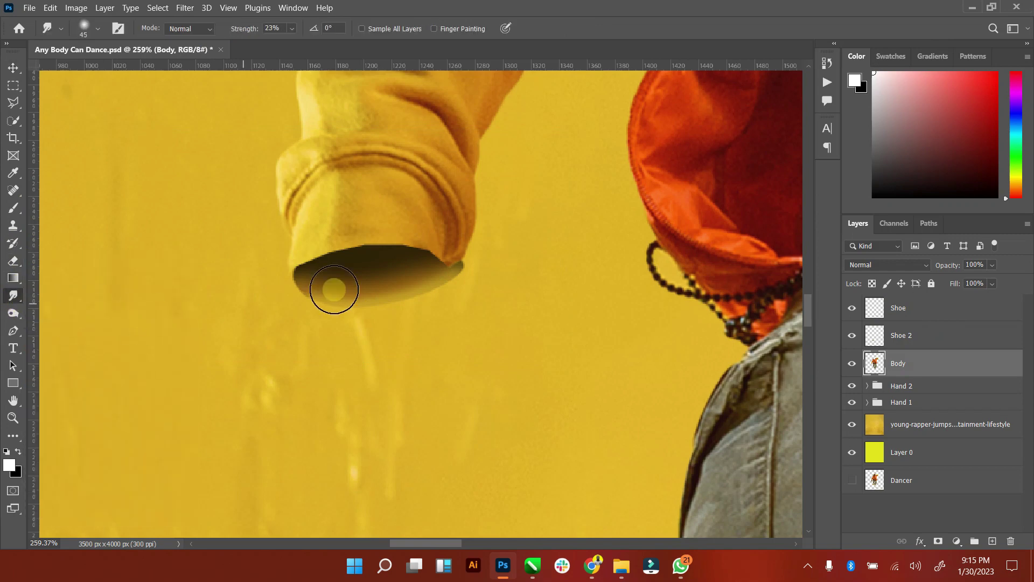
mouse_move(465, 266)
left_mouse_down()
mouse_move(457, 273)
mouse_move(318, 226)
mouse_move(293, 294)
mouse_move(296, 280)
mouse_move(310, 300)
mouse_move(307, 270)
mouse_move(436, 261)
left_mouse_up()
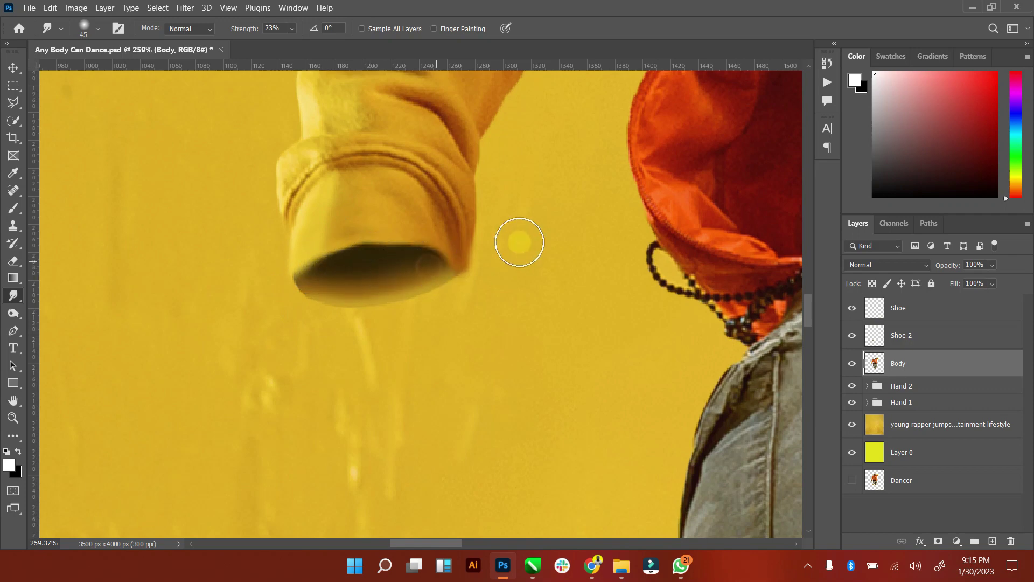
left_click(12, 67)
left_click(20, 382)
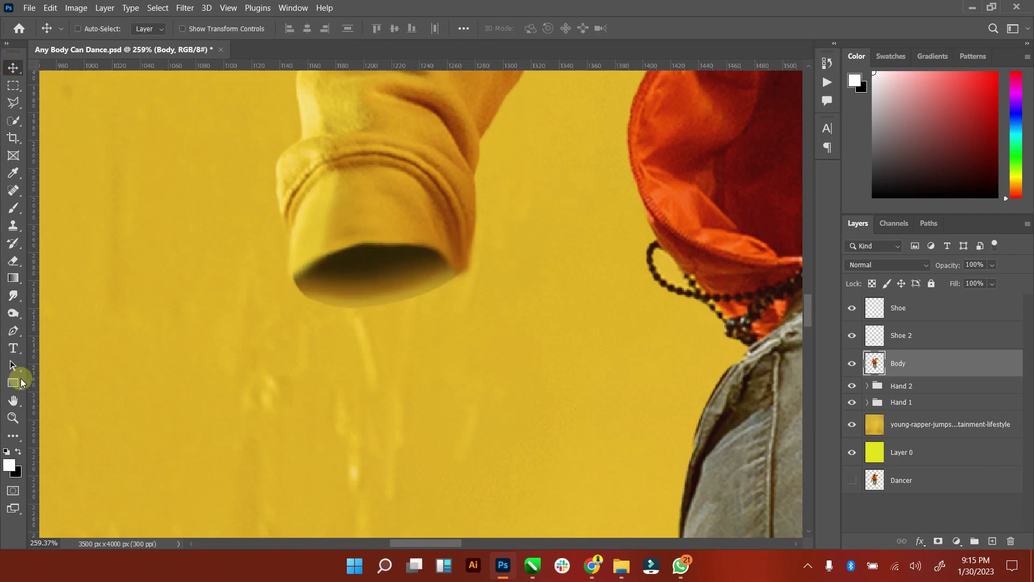
double_click(14, 401)
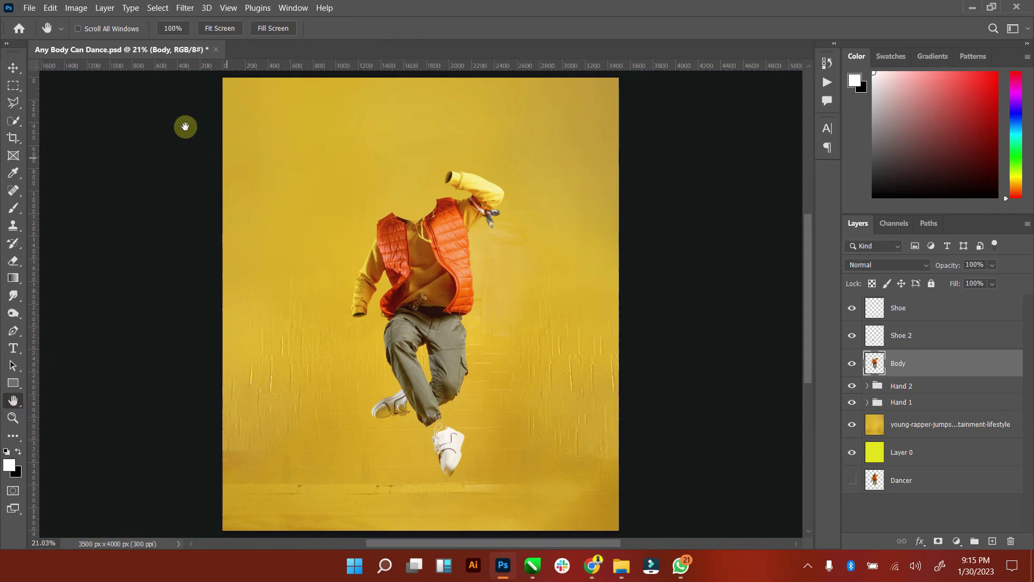
Step: Save the file and zoom in on the lower shoe and pant cuff
left_click(13, 67)
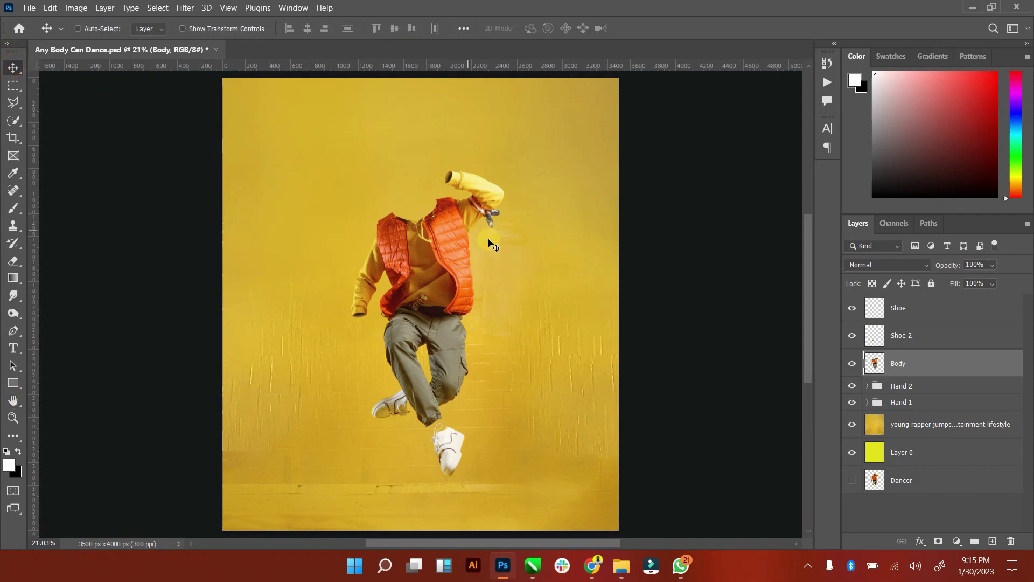
key("ctrl+s")
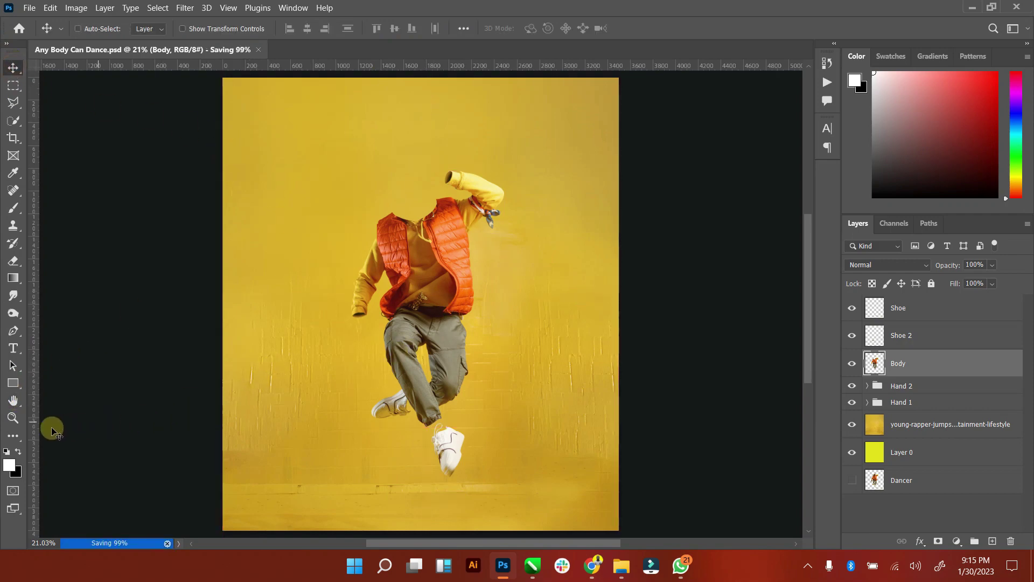
left_click(12, 417)
left_click(440, 443)
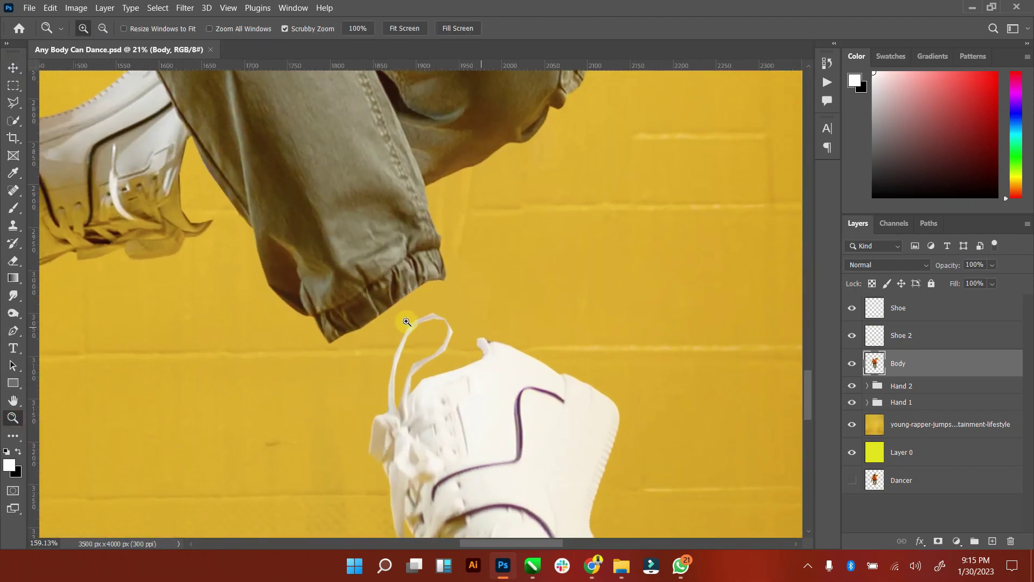
left_click(407, 322)
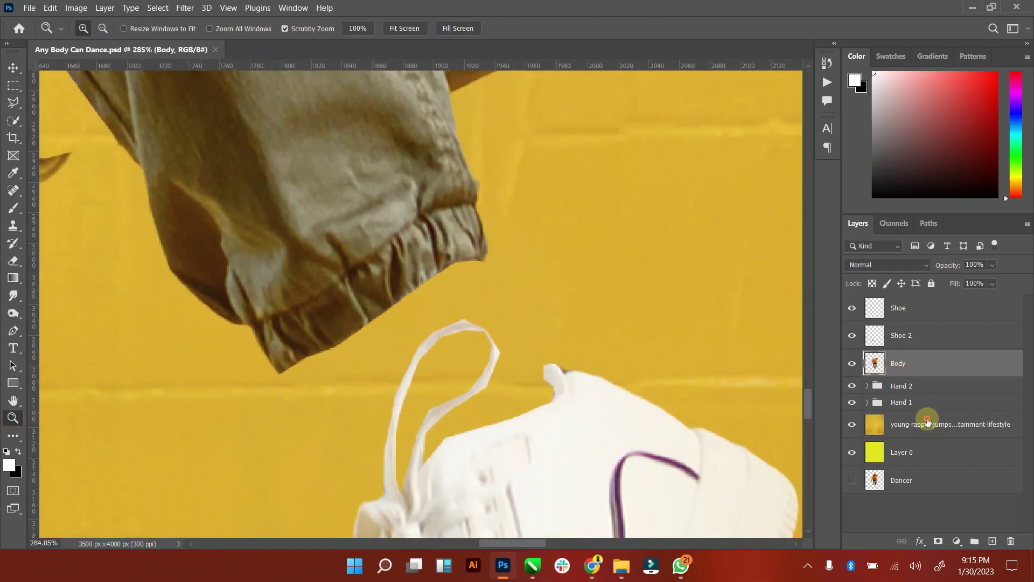
Step: Add a new Leg layer above the background photo and reset colours to black foreground
left_click(927, 423)
left_click(992, 541)
type("Leg")
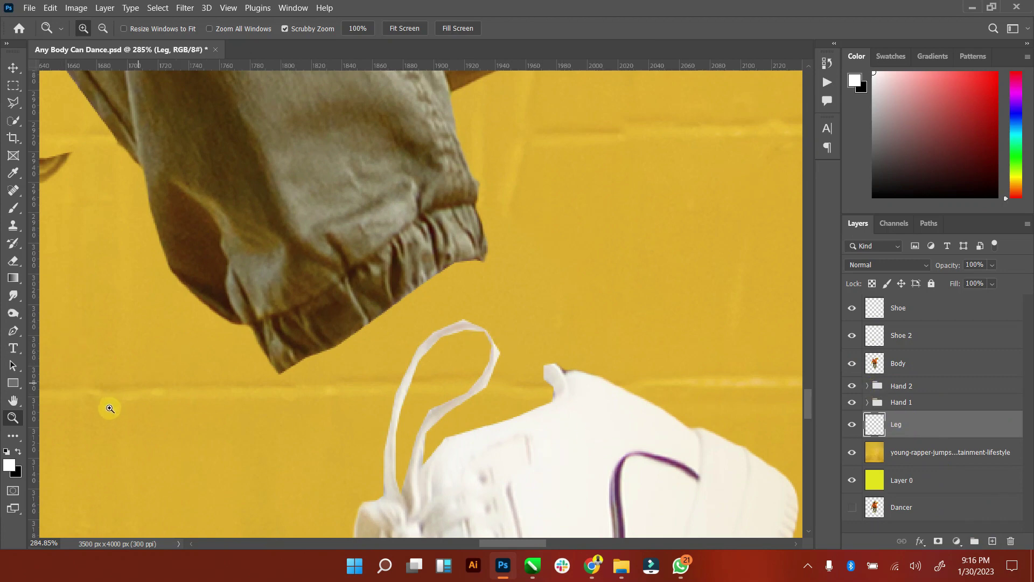
left_click(7, 453)
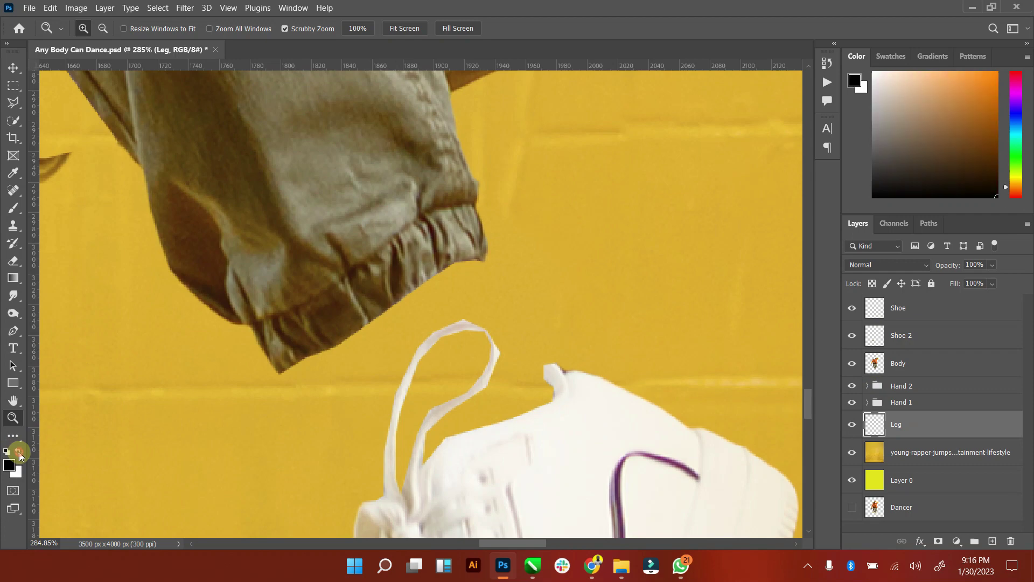
Step: Sample a colour from the pants fabric and darken it to a dark brown foreground colour
left_click(13, 331)
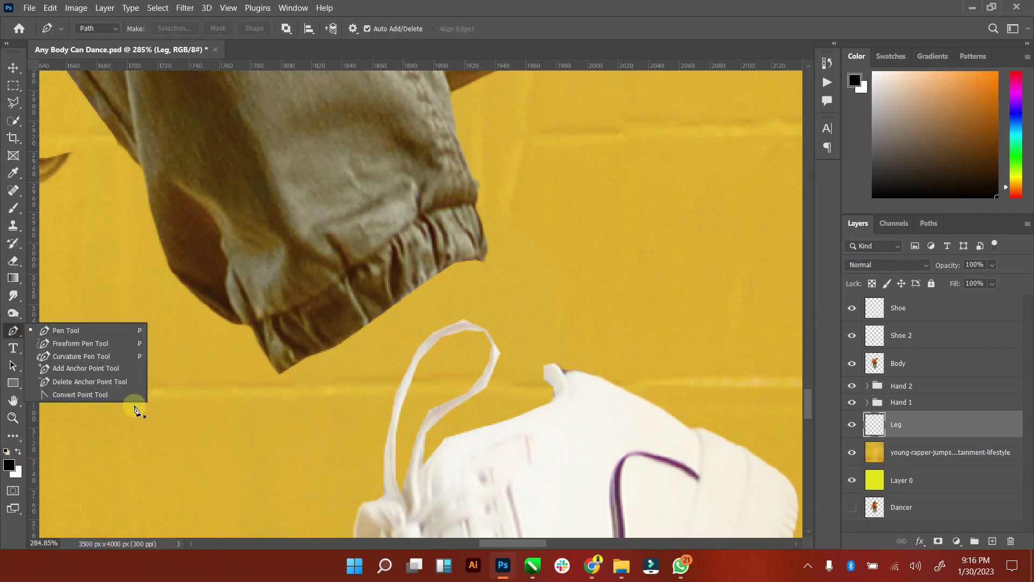
left_click(15, 466)
left_click(334, 322)
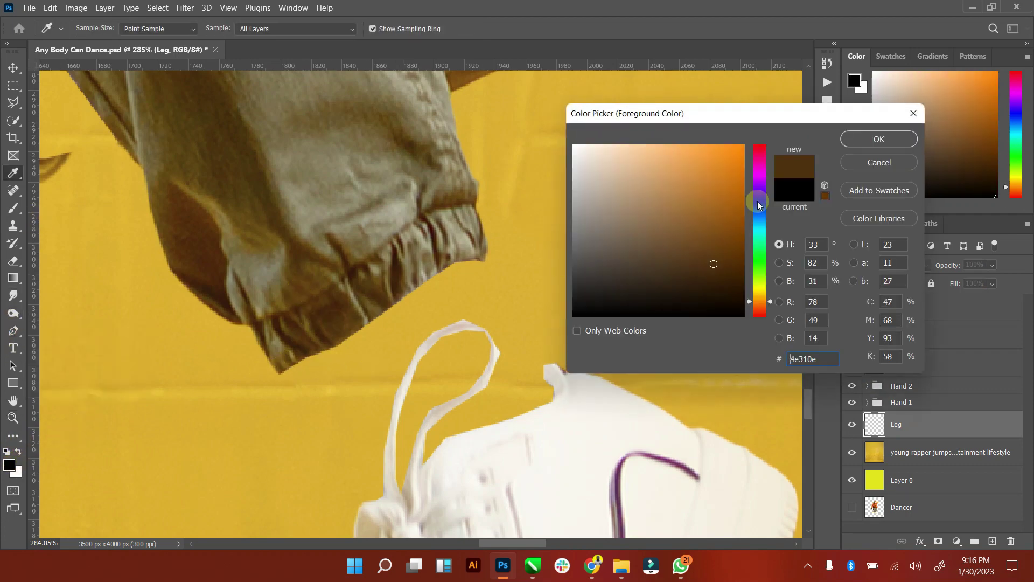
left_click(419, 194)
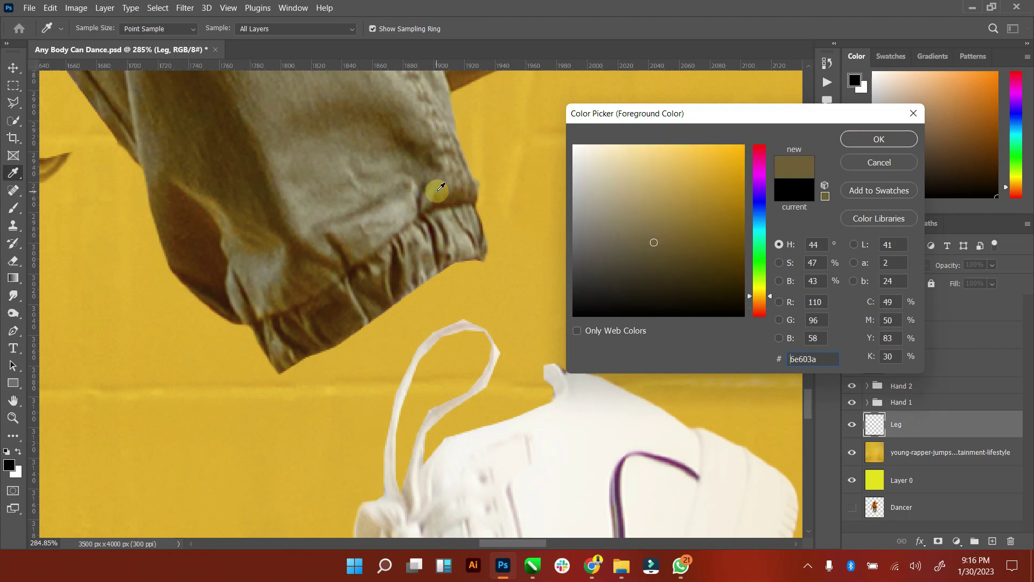
left_click(437, 191)
left_click_drag(671, 201, 698, 271)
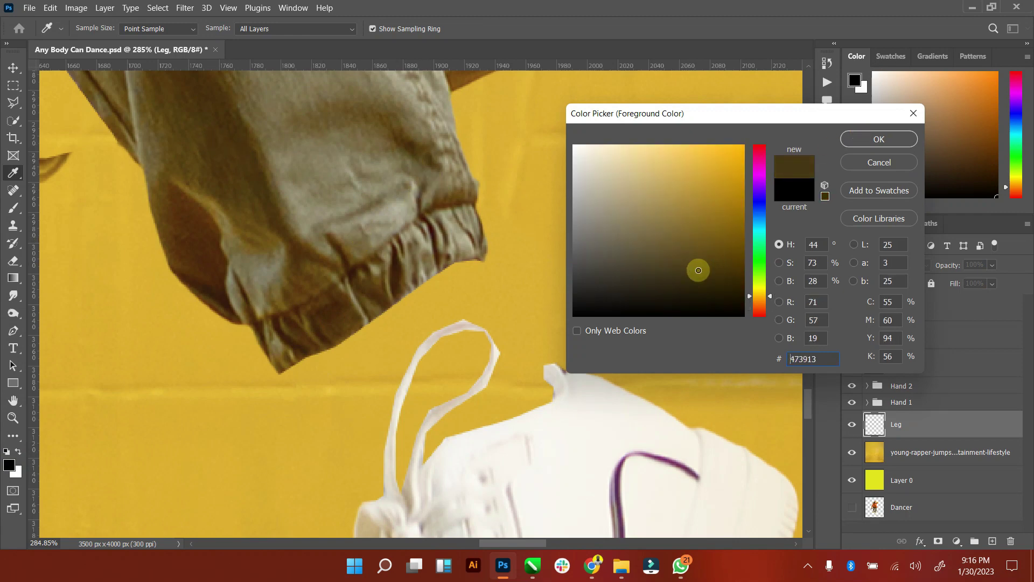
key("Return")
Step: Draw a closed curved path along the pants hem, fill it with the brown, and delete the path
key("p")
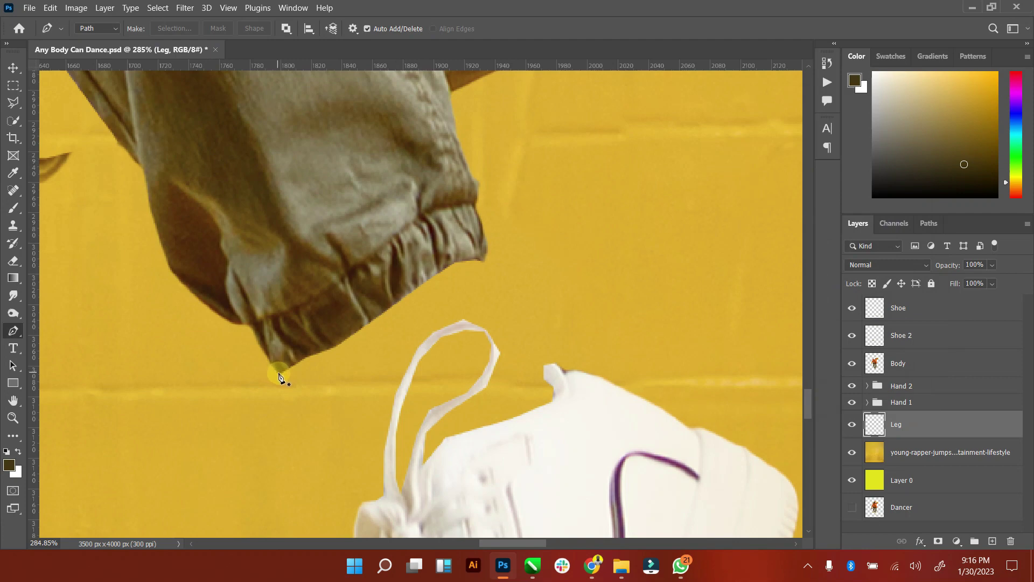
left_click(279, 375)
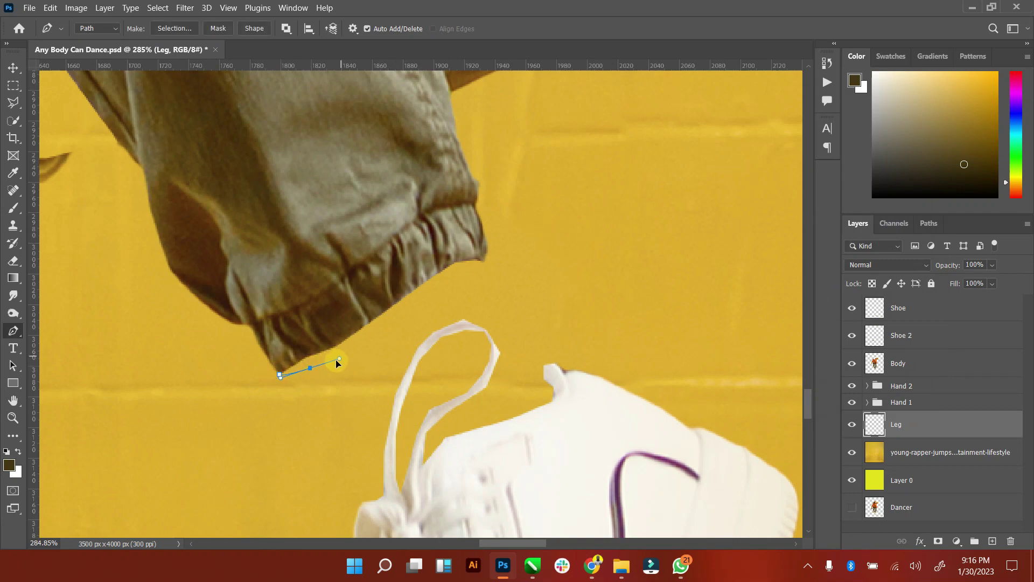
left_click_drag(416, 305, 433, 292)
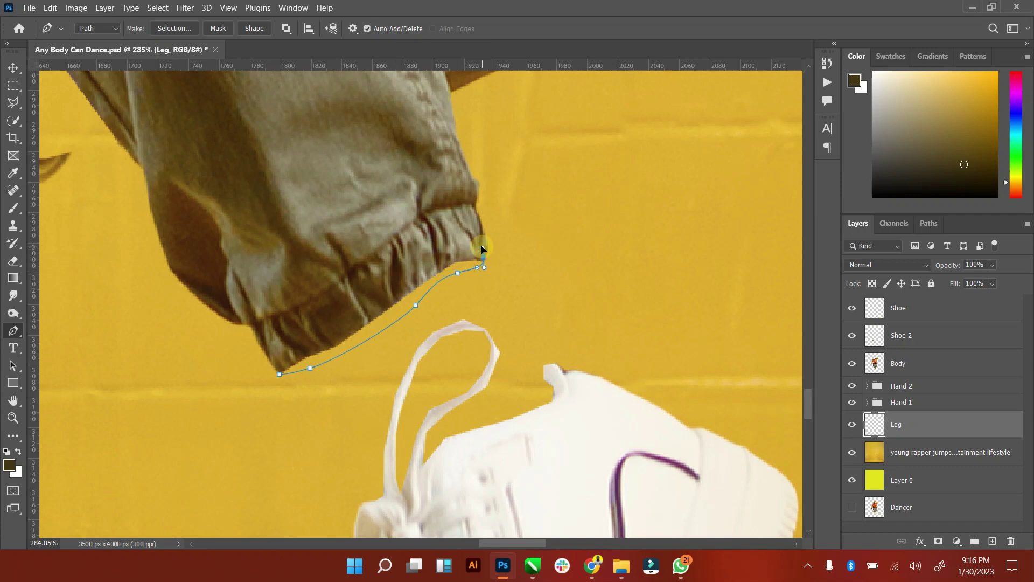
left_click_drag(482, 249, 462, 238)
left_click_drag(280, 374, 271, 404)
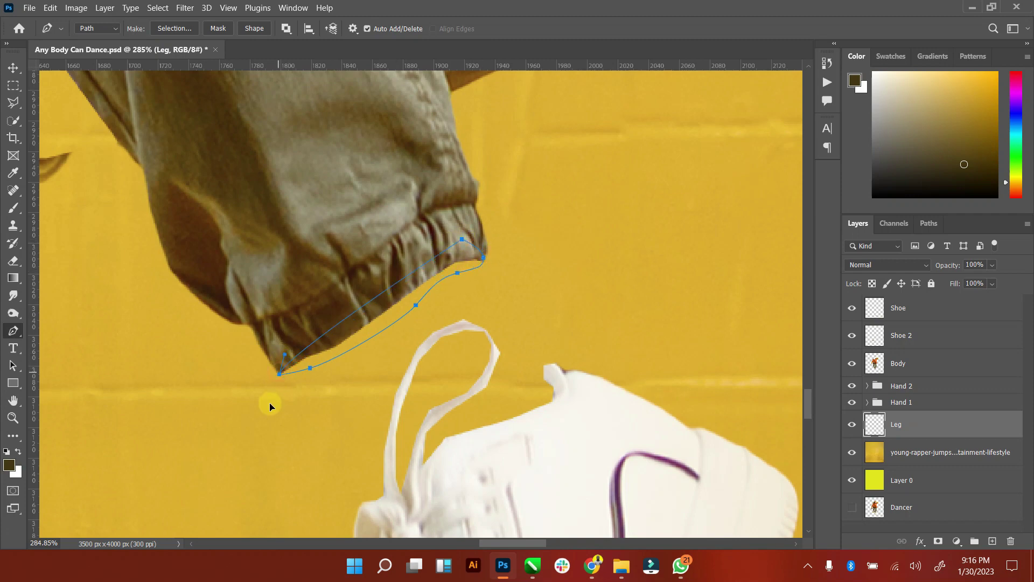
right_click(389, 349)
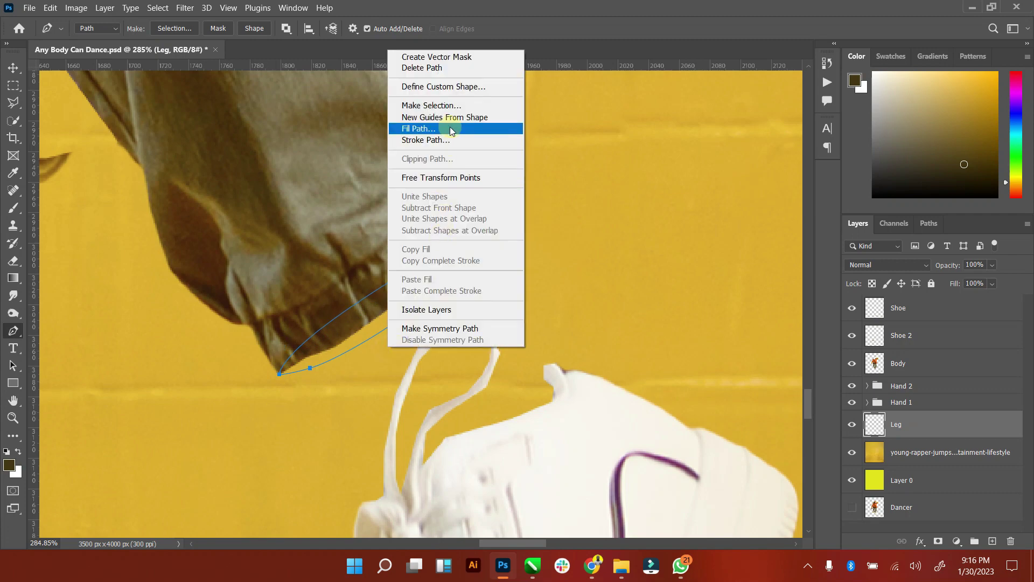
left_click(419, 128)
left_click(596, 127)
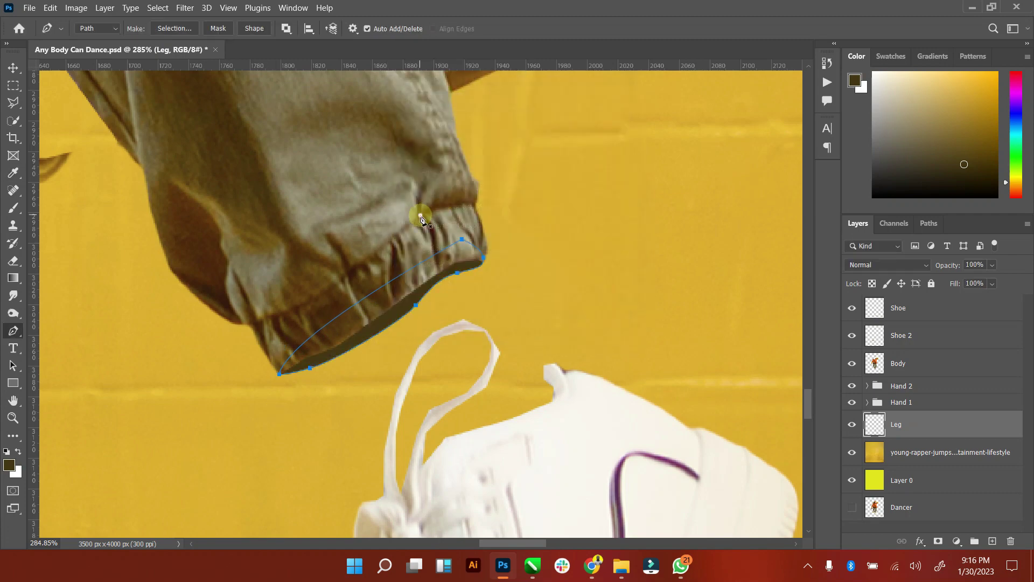
right_click(420, 211)
left_click(447, 235)
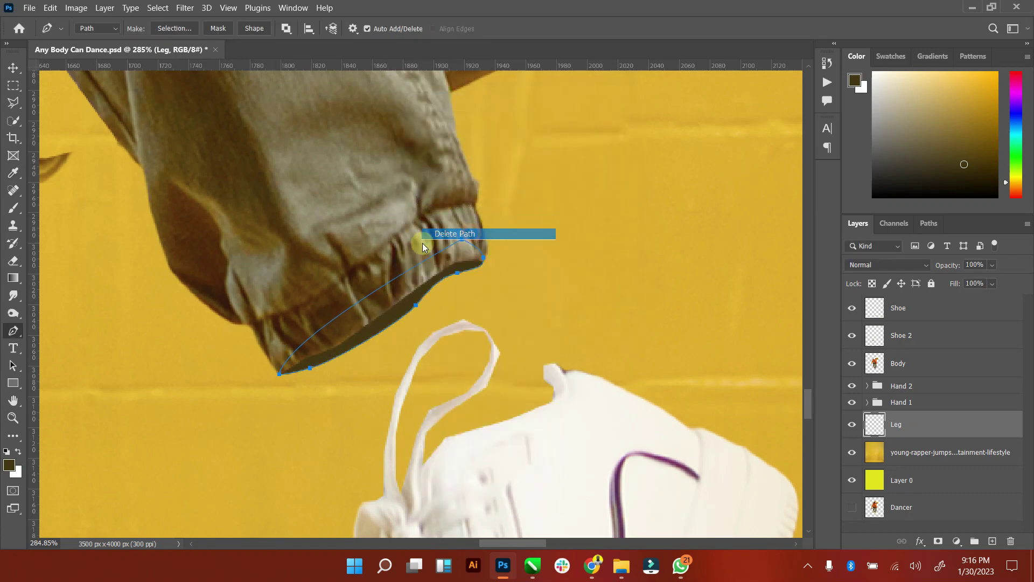
Step: Zoom in on the filled hem and add a new empty layer above Leg
left_click(13, 418)
left_click(428, 335)
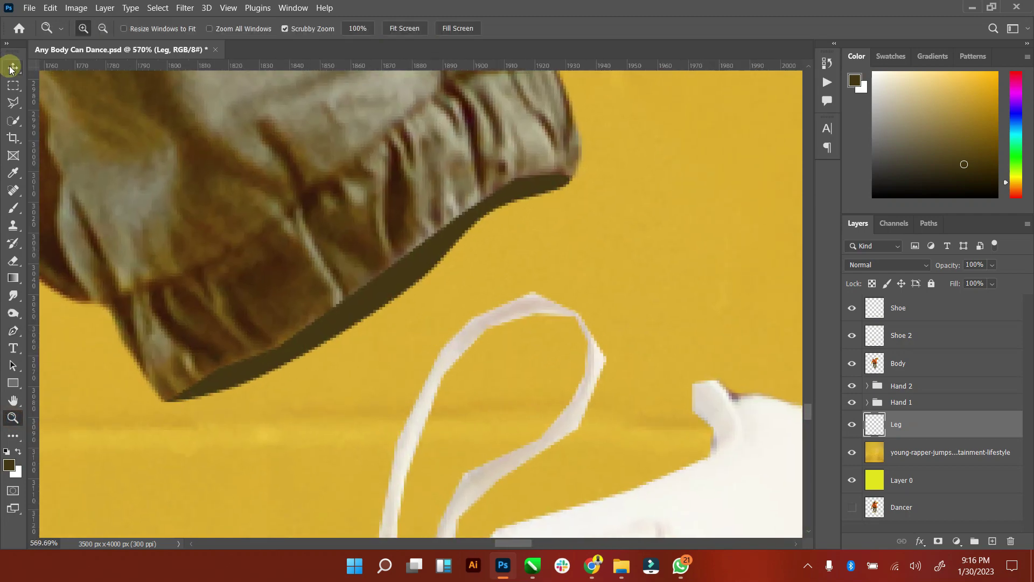
left_click(12, 69)
left_click(993, 541)
type("Dark Shade")
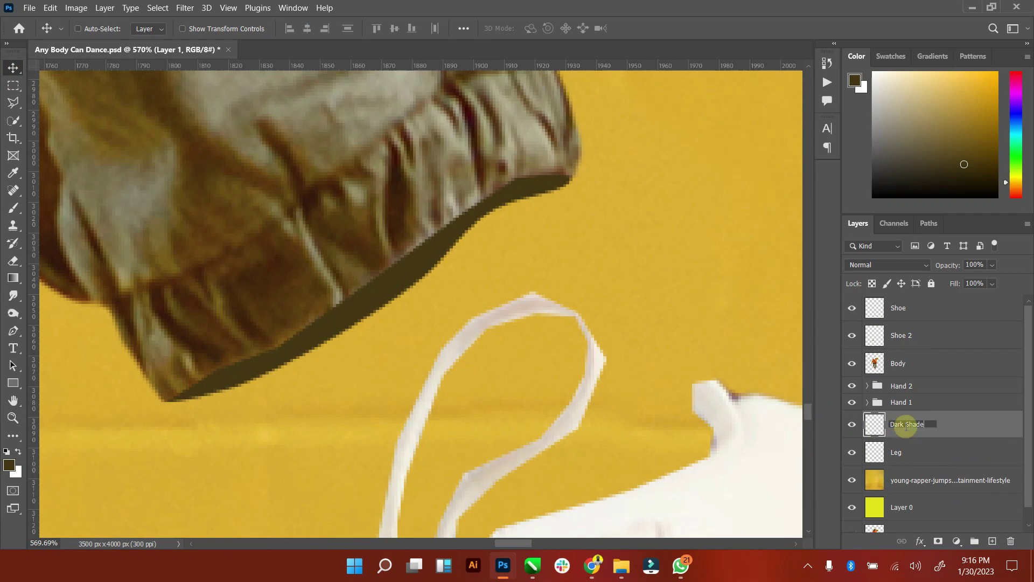
Step: Name the new layer Dark Shade and clip it to the Leg layer
key("Return")
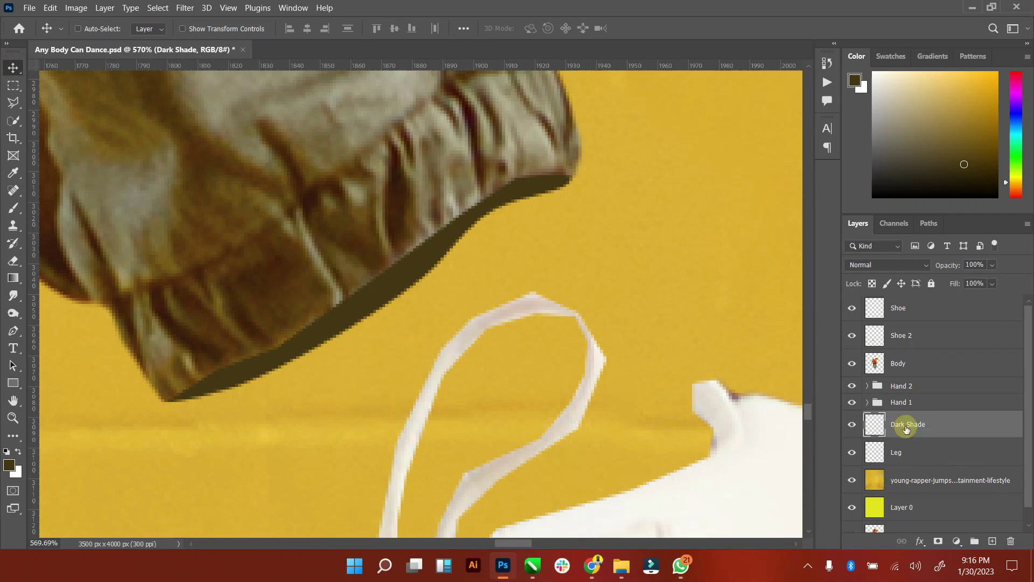
right_click(906, 426)
left_click(781, 263)
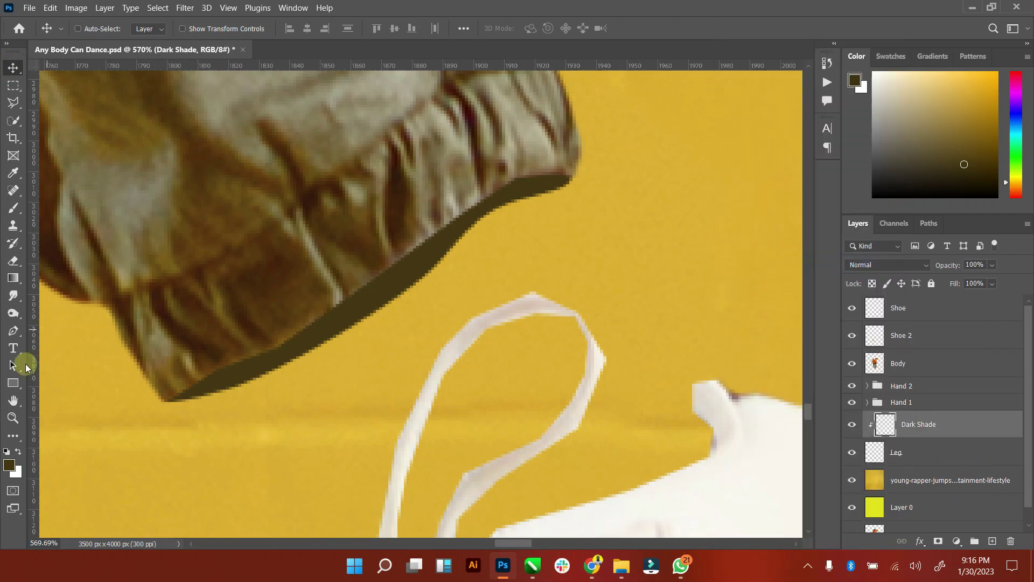
Step: Brush black shadow along the hem opening, thickening it toward the right end
left_click(18, 452)
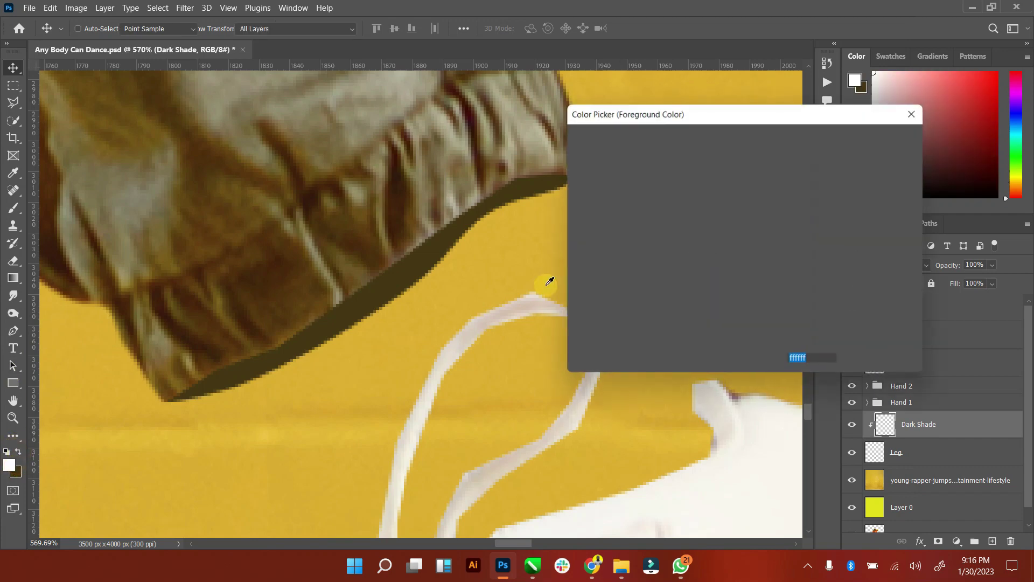
left_click_drag(682, 240, 750, 322)
left_click(879, 139)
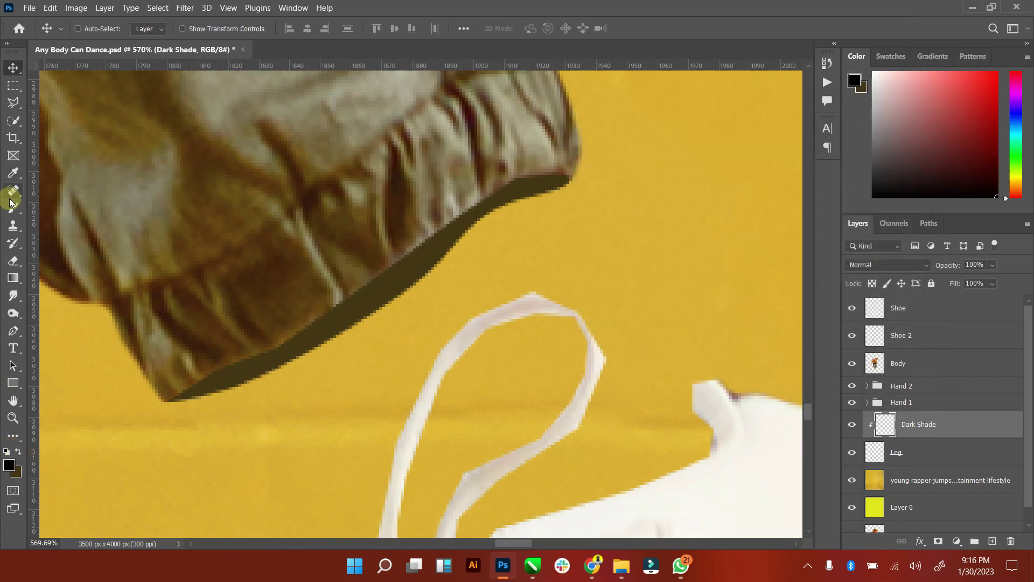
left_click(13, 207)
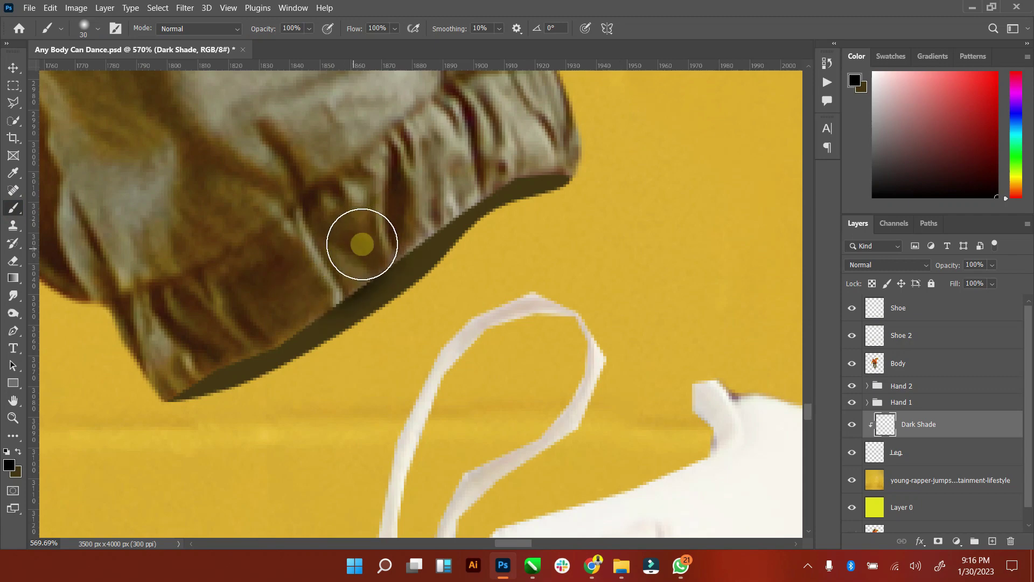
left_click_drag(253, 308, 559, 143)
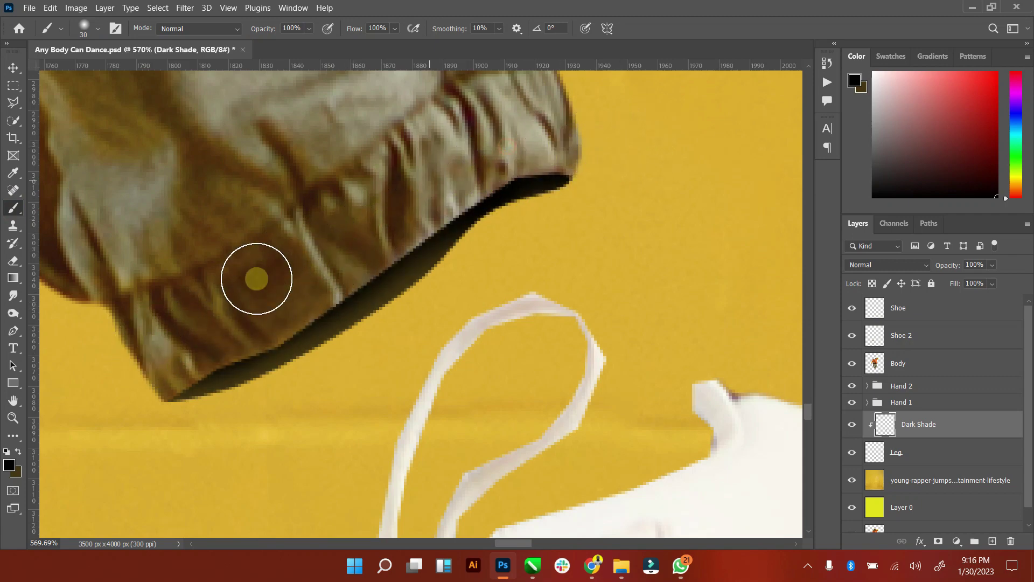
left_click_drag(340, 257, 418, 259)
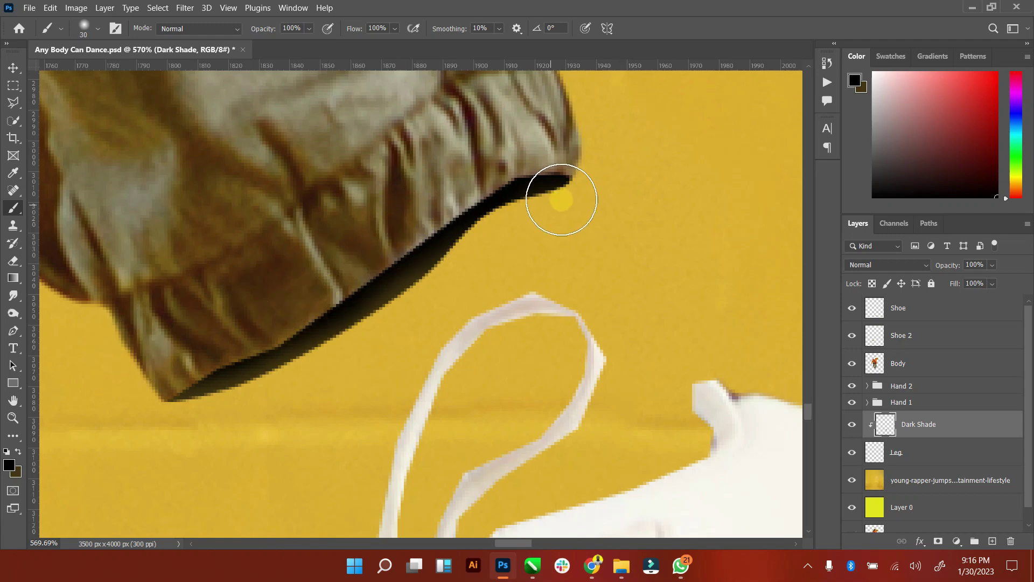
Step: Lower Dark Shade's fill to 66% and save the document
left_click(993, 285)
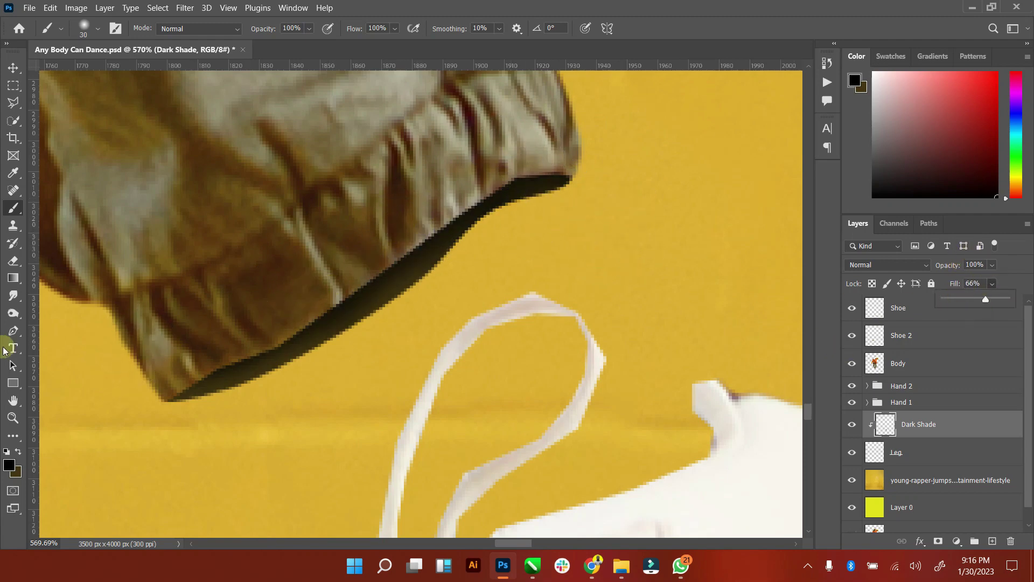
double_click(17, 403)
left_click(12, 421)
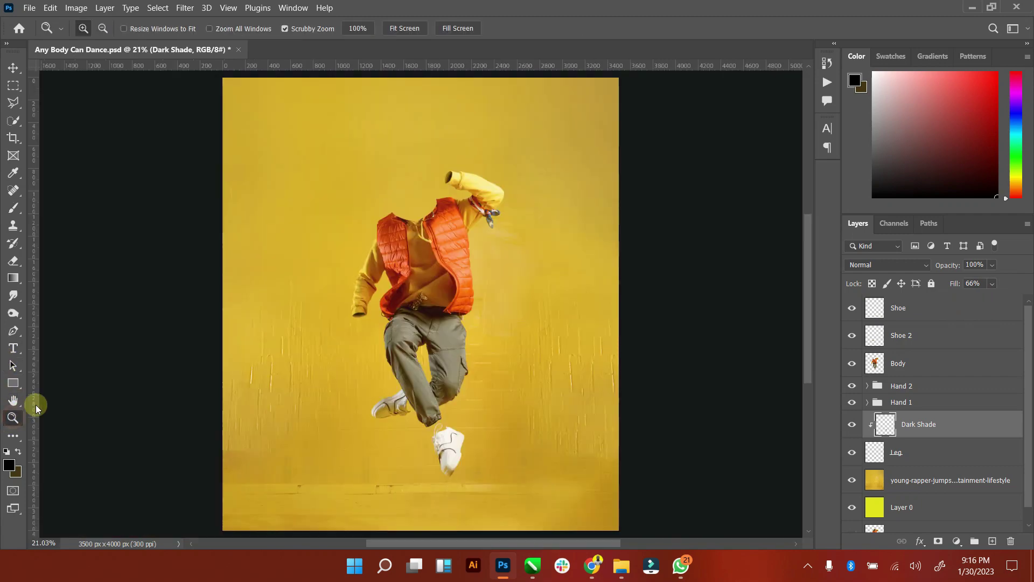
left_click(13, 67)
key("ctrl+s")
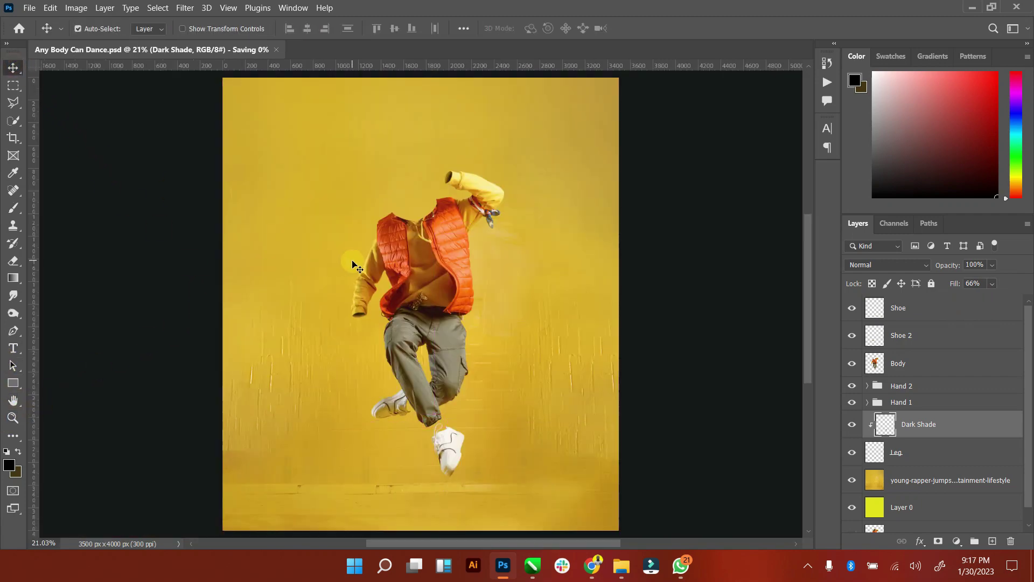
Step: Select Leg with Dark Shade and group them together
left_click(12, 417)
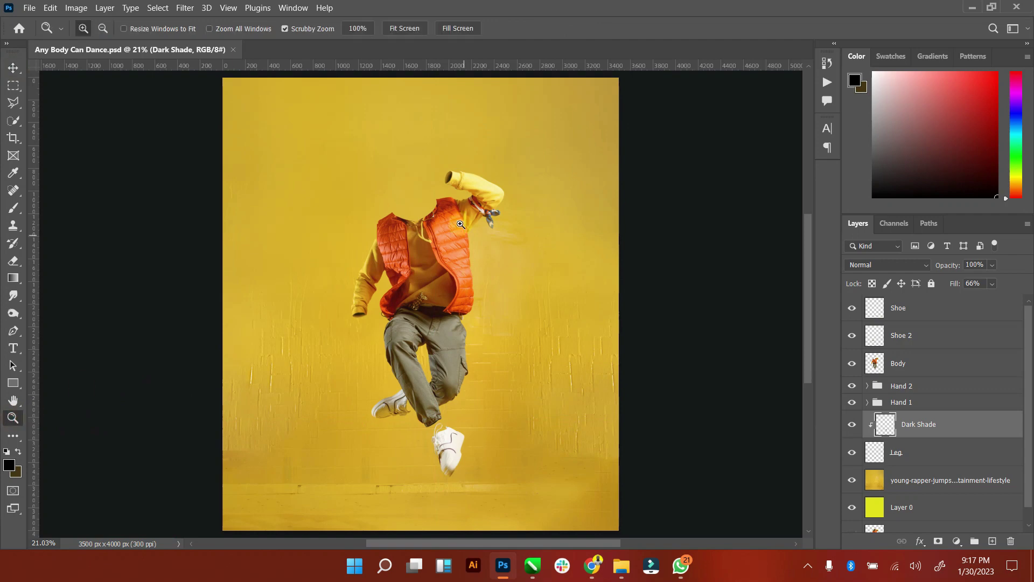
mouse_move(465, 215)
left_mouse_down()
mouse_move(535, 176)
mouse_move(184, 207)
mouse_move(762, 411)
left_mouse_up()
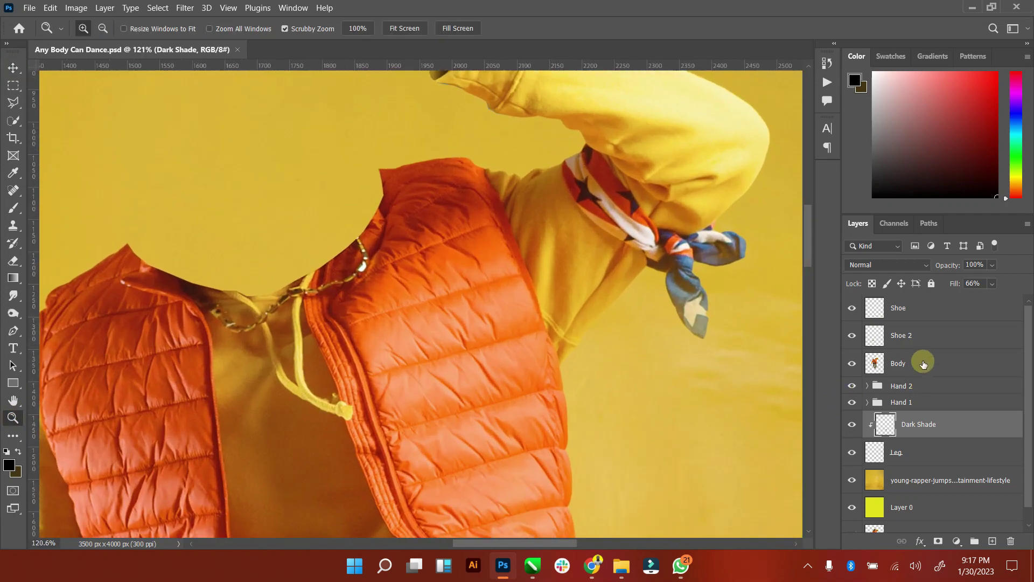
left_click(925, 452, "shift")
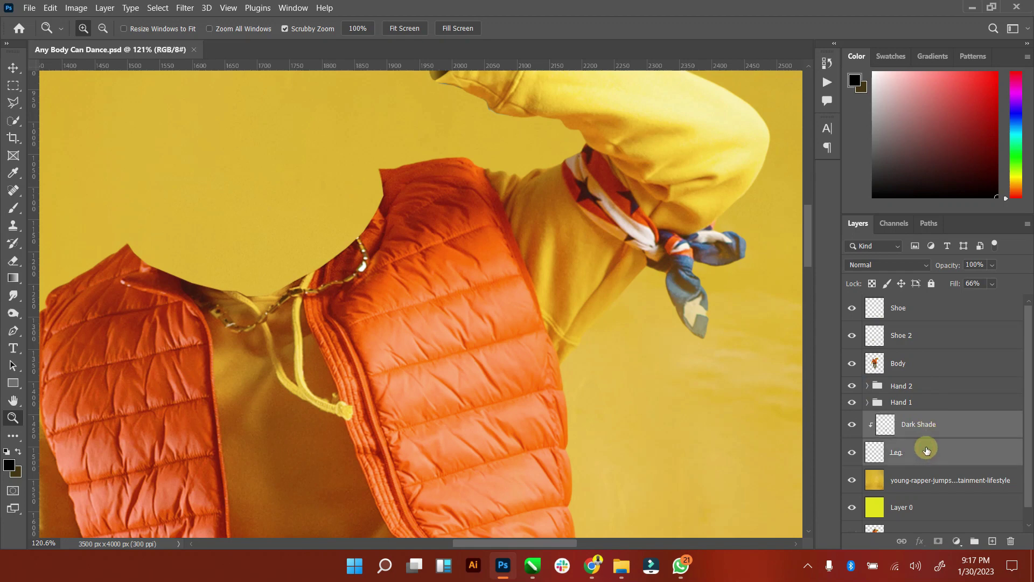
key("ctrl+g")
type("Leg")
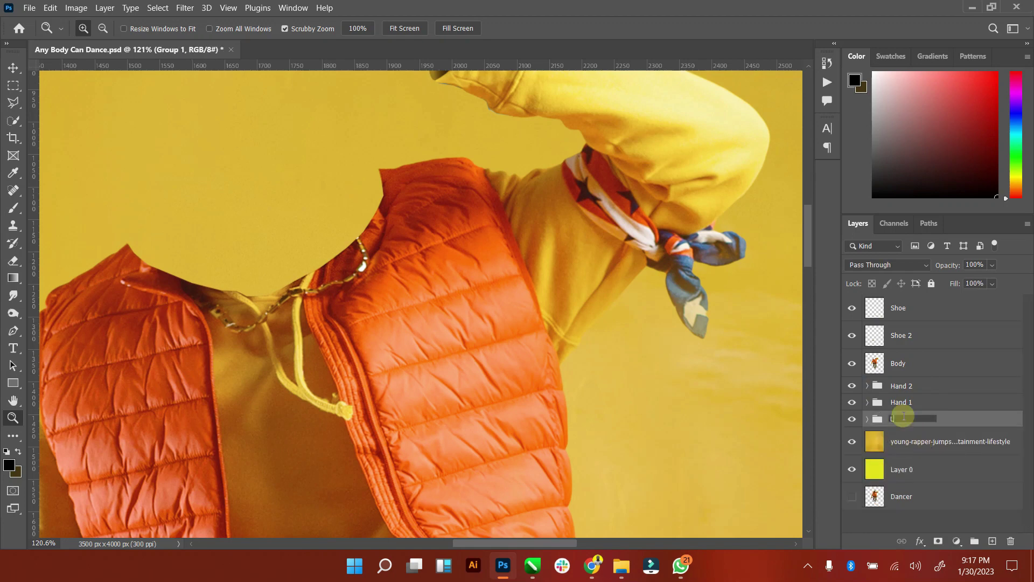
Step: Smudge the vest neckline edge on the Body layer
left_click(900, 361)
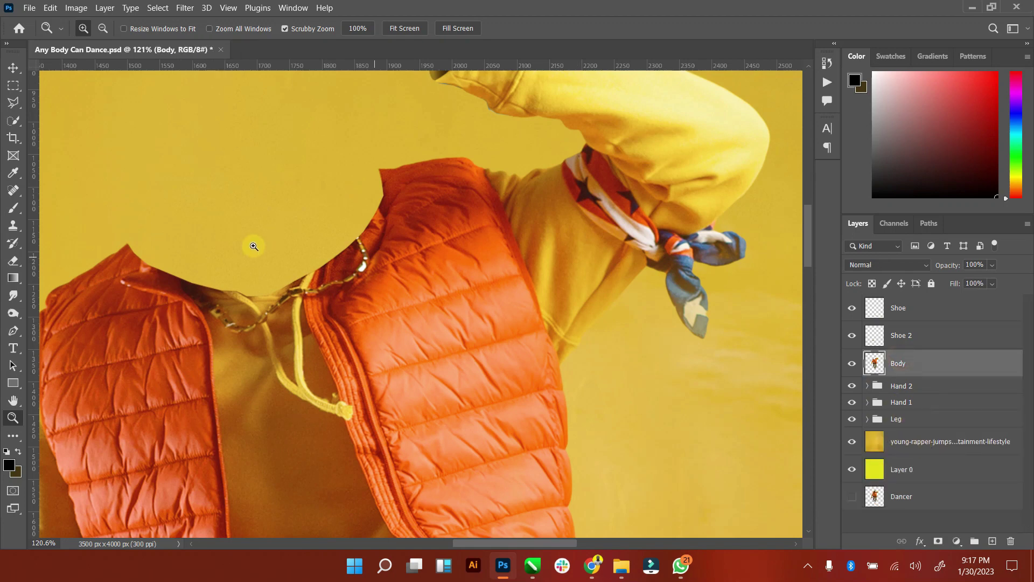
left_click(13, 298)
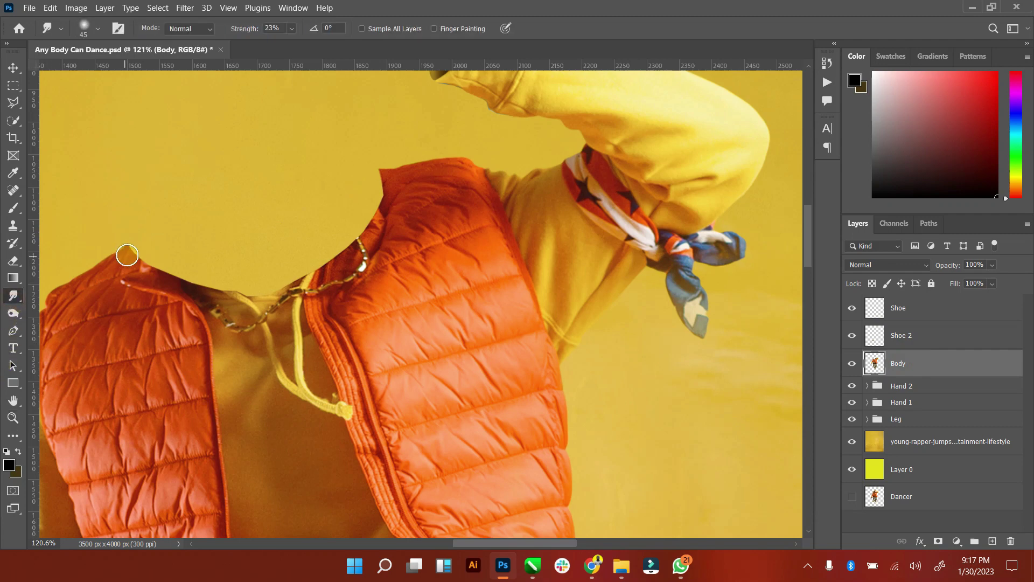
mouse_move(132, 249)
left_mouse_down()
mouse_move(222, 293)
mouse_move(268, 296)
mouse_move(335, 249)
mouse_move(383, 189)
left_mouse_up()
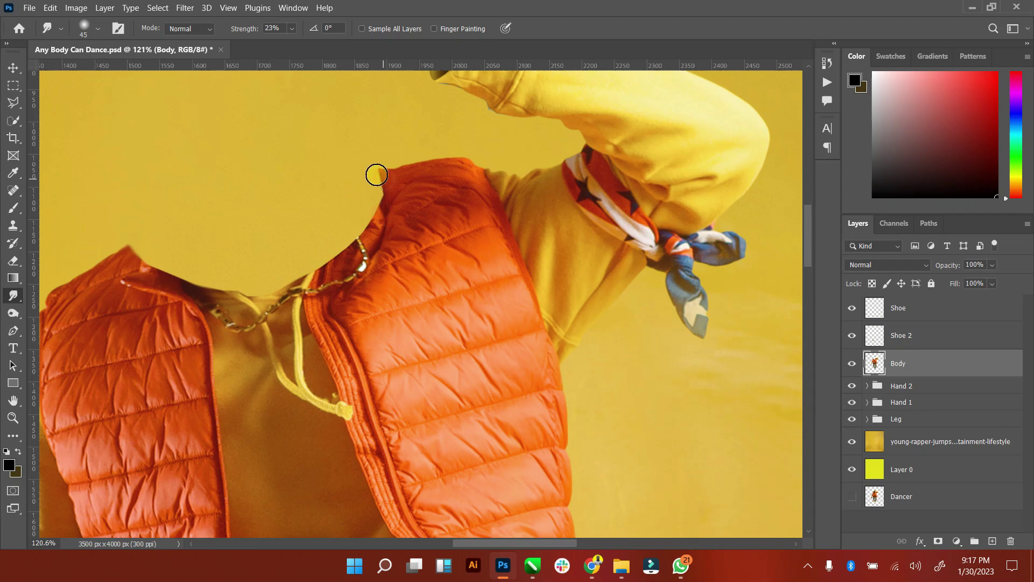
Step: Select the jumping rapper photo layer and add a new empty layer above it
scroll(233, 228, "up", 3)
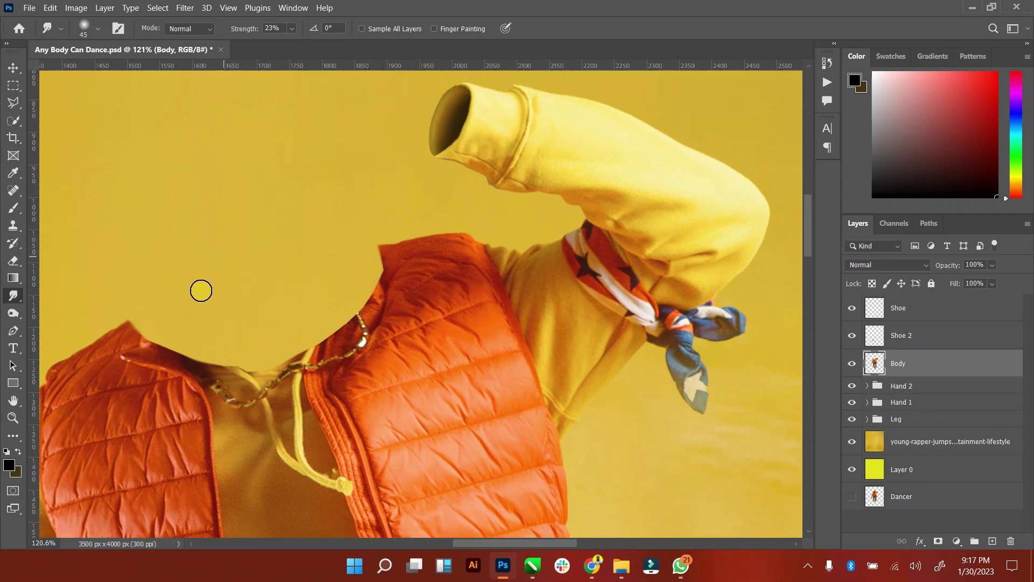
left_click(13, 76)
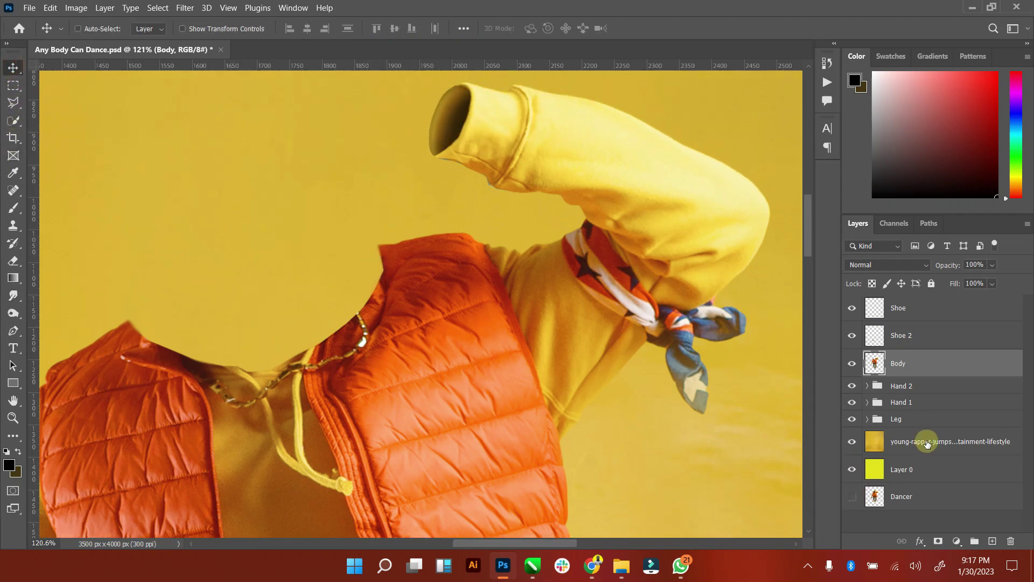
left_click(927, 440)
left_click(993, 541)
Step: Name the layer Cloth Inner and set the background colour to an olive yellow sampled from the shirt
double_click(903, 441)
type("Cloth Inner")
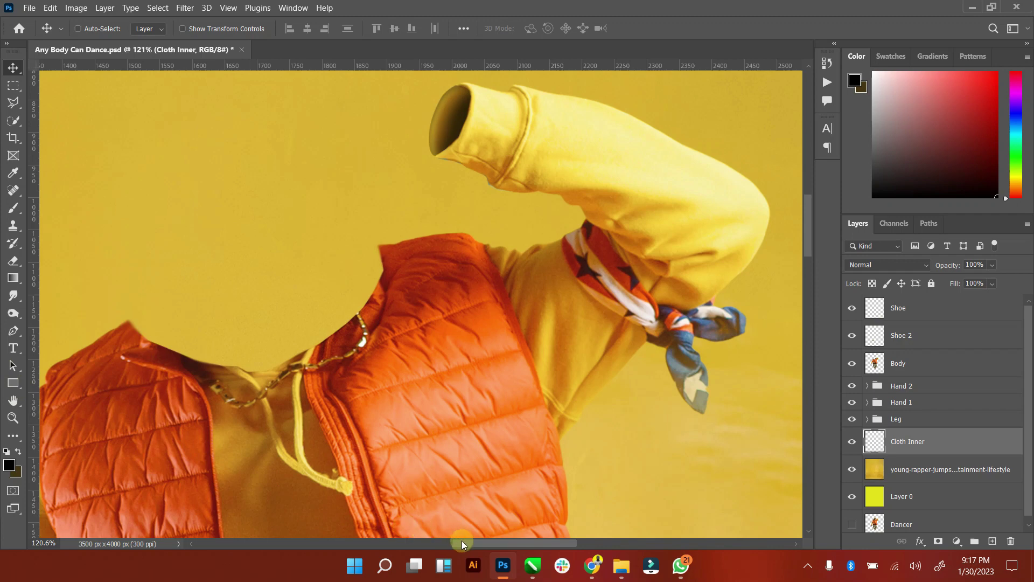
scroll(377, 517, "left", 2)
left_click(22, 478)
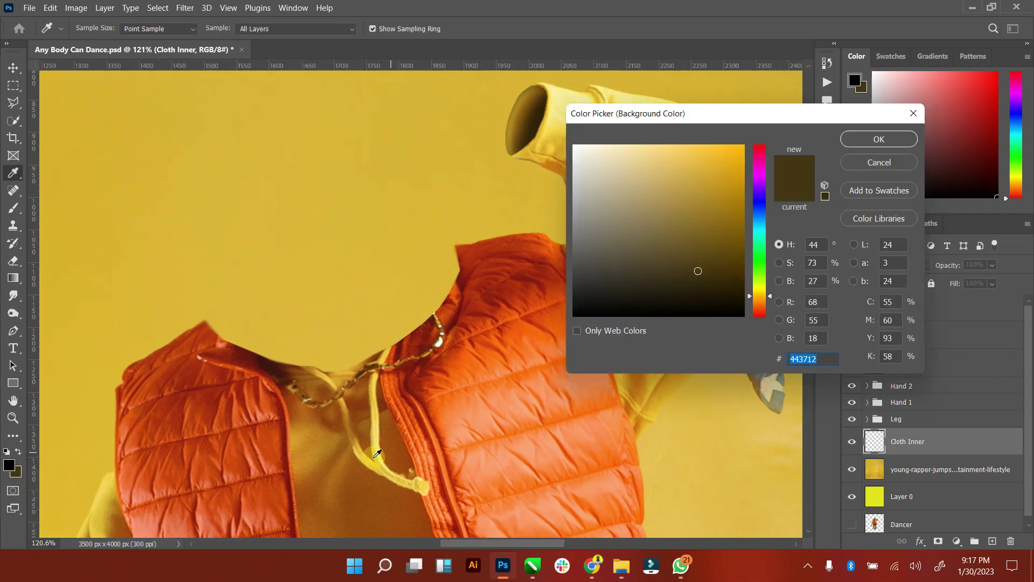
mouse_move(372, 460)
left_mouse_down()
mouse_move(334, 466)
mouse_move(300, 434)
left_mouse_up()
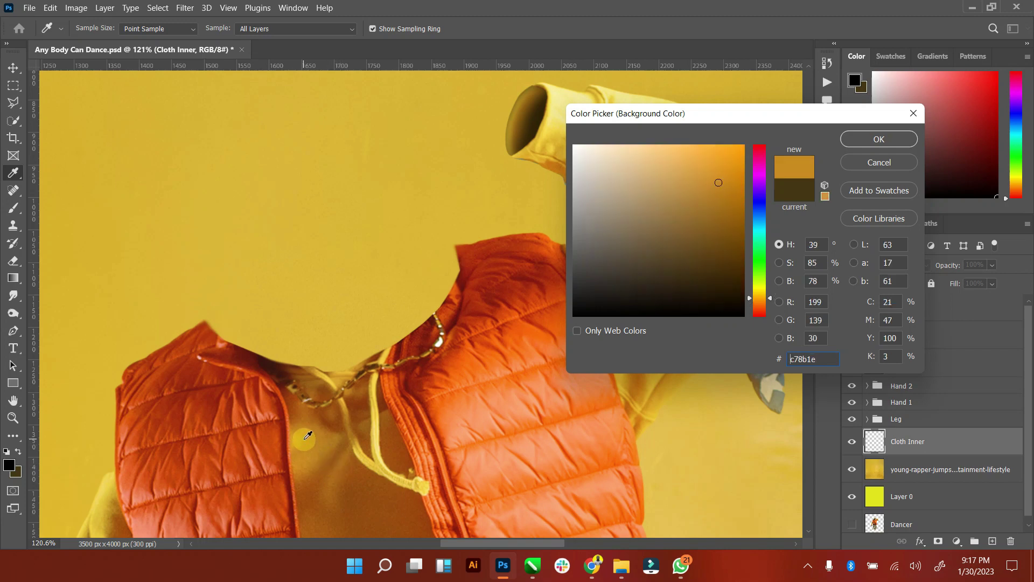
left_click_drag(727, 172, 678, 150)
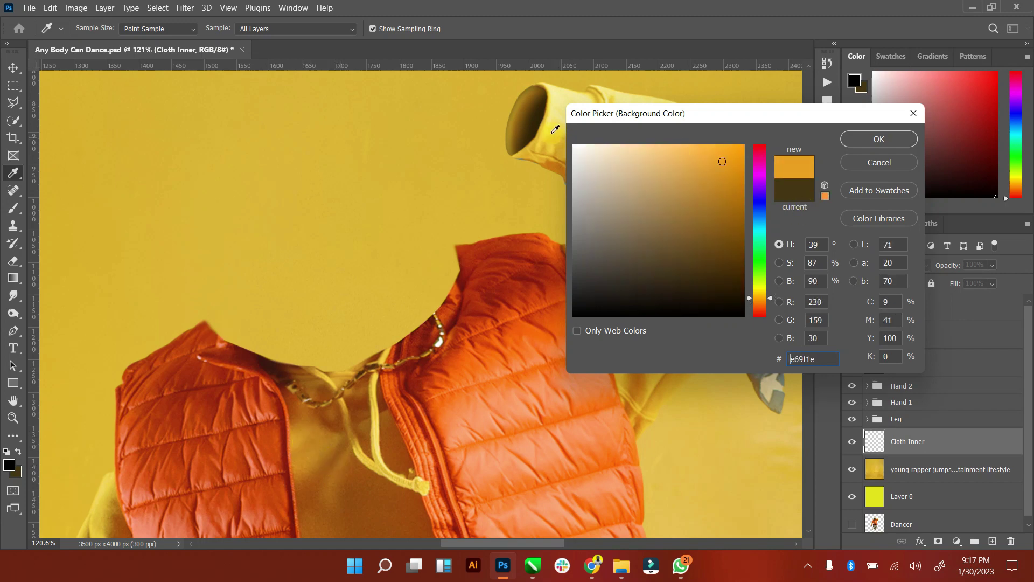
left_click(555, 129)
mouse_move(727, 192)
left_mouse_down()
mouse_move(699, 202)
mouse_move(709, 180)
mouse_move(679, 212)
mouse_move(720, 183)
mouse_move(736, 186)
left_mouse_up()
left_click(880, 139)
key("v")
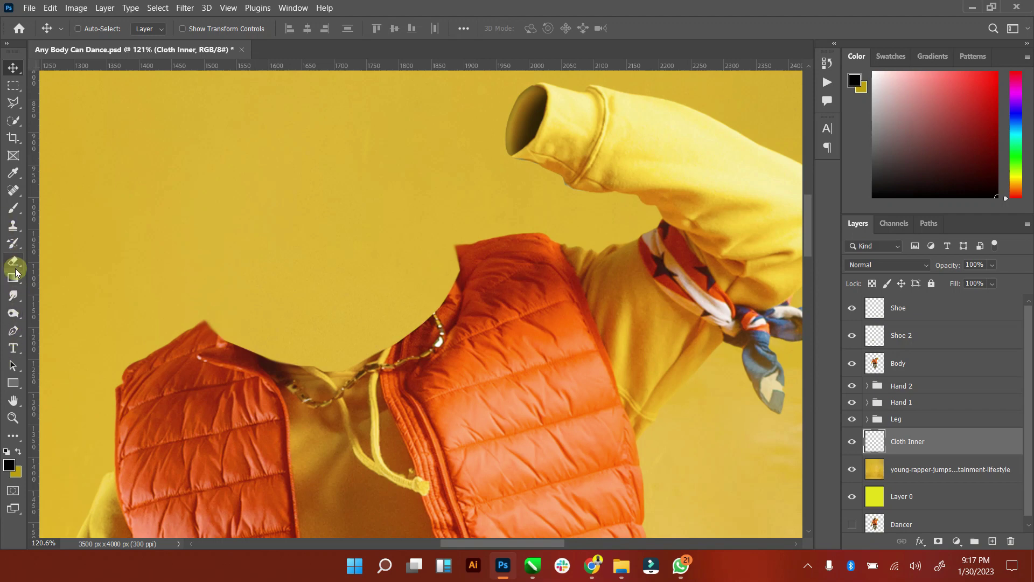
Step: Trace a closed Pen path around the vest's empty collar opening
left_click(13, 332)
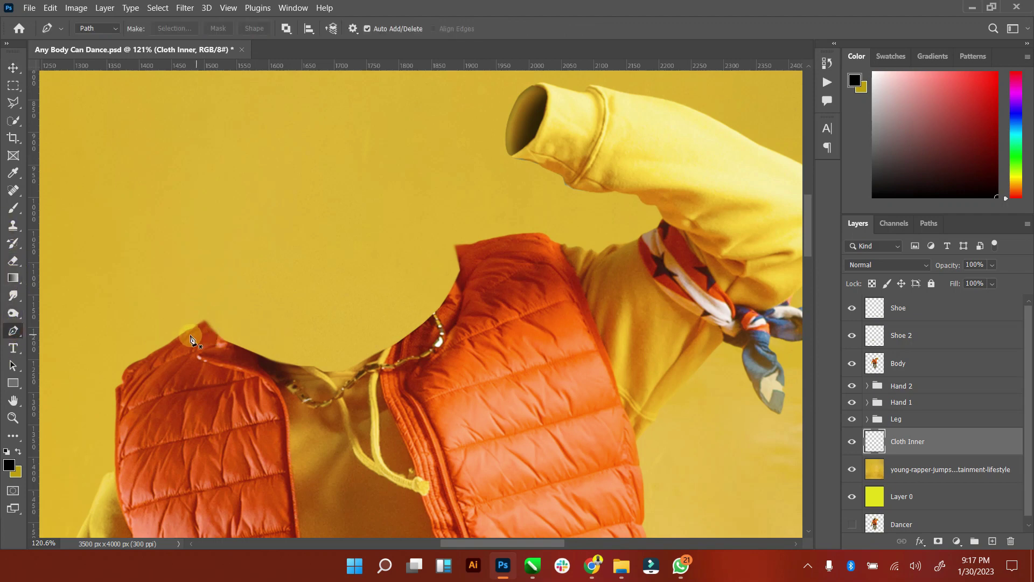
left_click(179, 337)
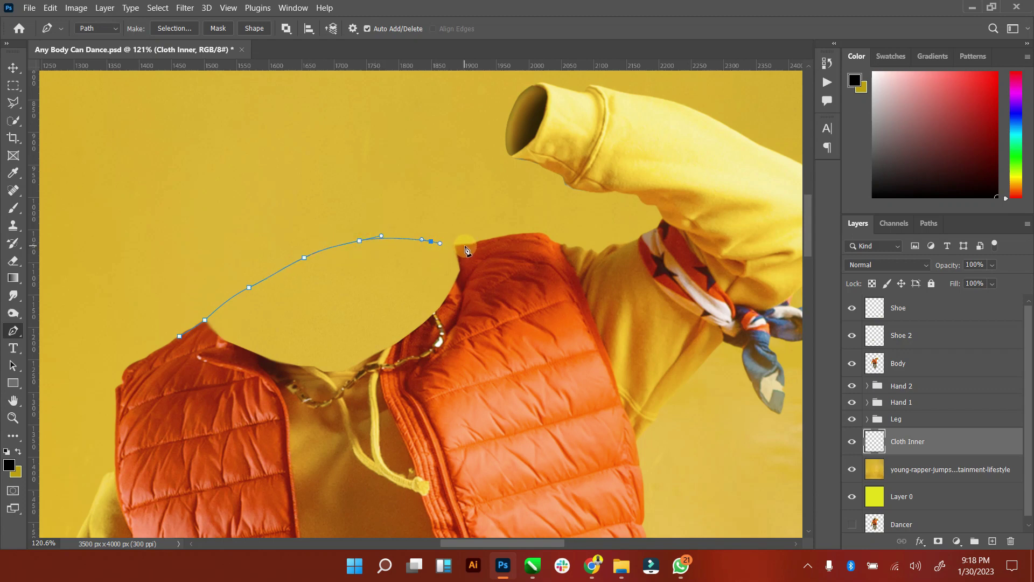
left_click(494, 244)
left_click_drag(490, 311, 490, 336)
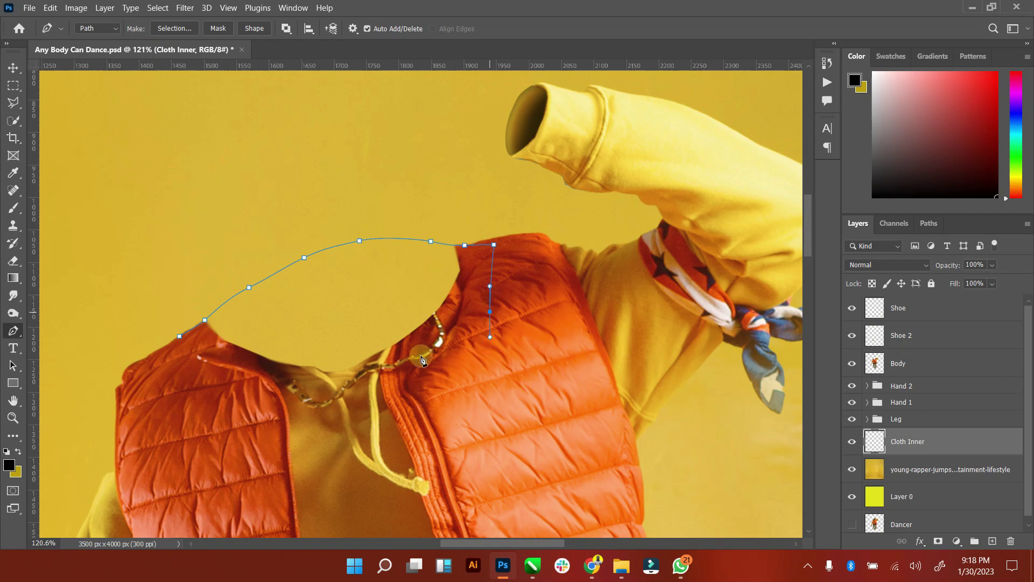
left_click_drag(414, 361, 395, 385)
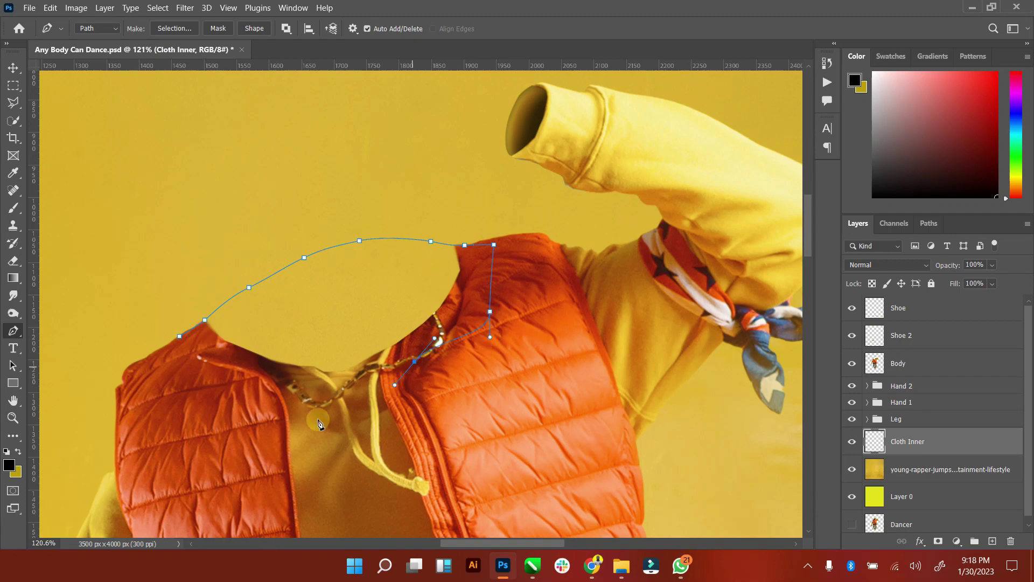
left_click(180, 337)
Step: Fill the path with olive instead of black, then delete the path
right_click(430, 315)
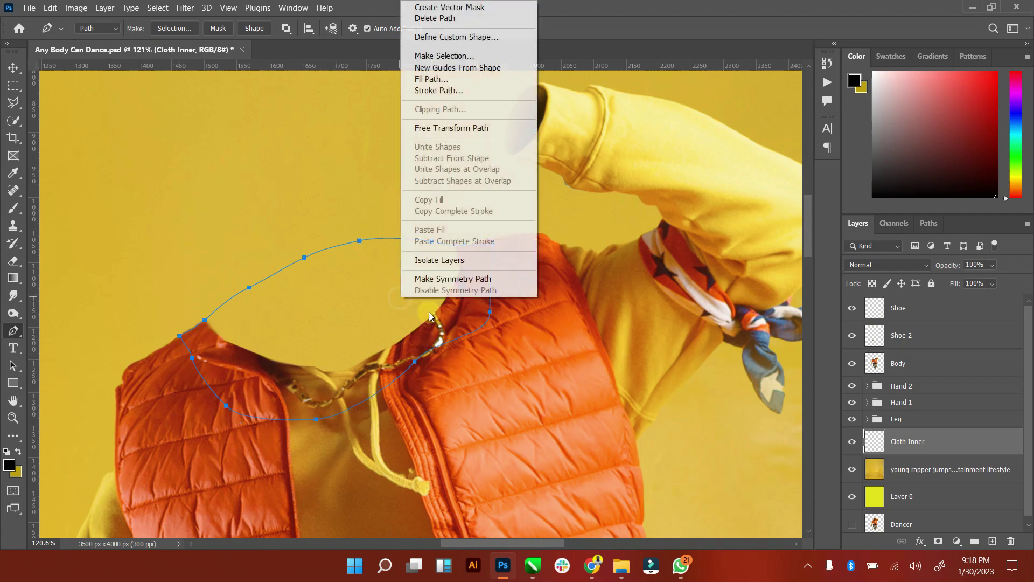
left_click(431, 79)
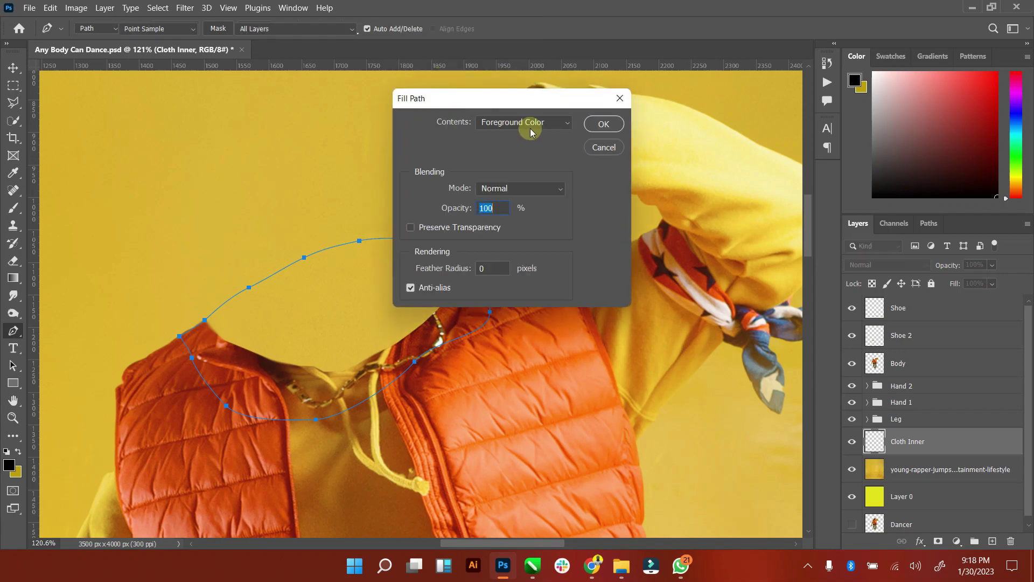
left_click(603, 124)
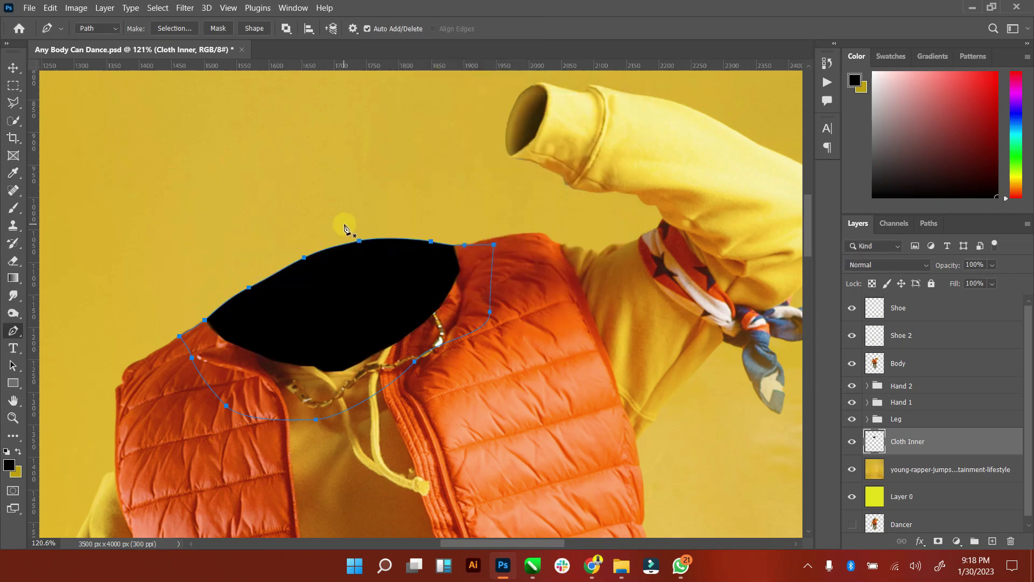
key("ctrl+z")
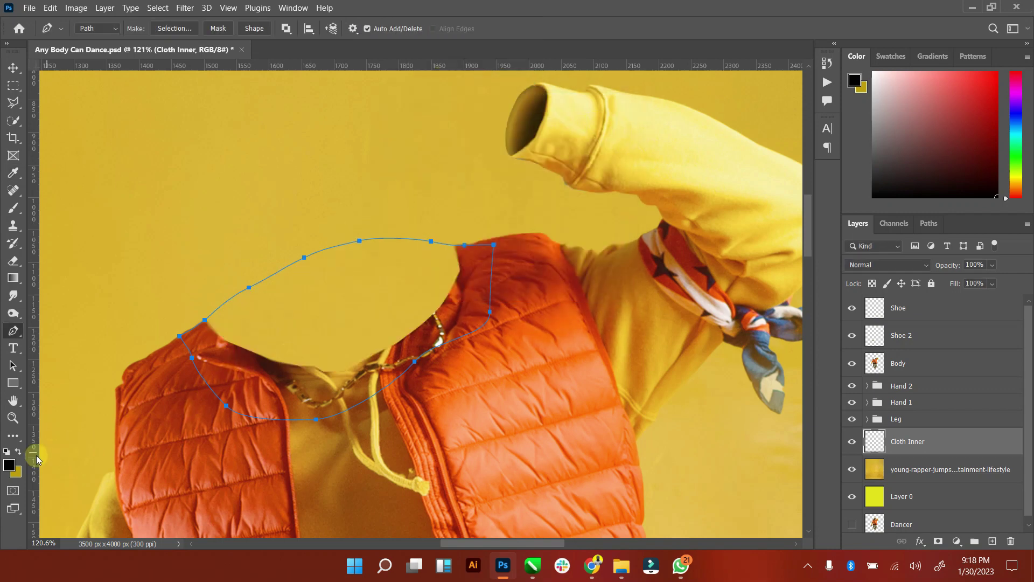
right_click(347, 322)
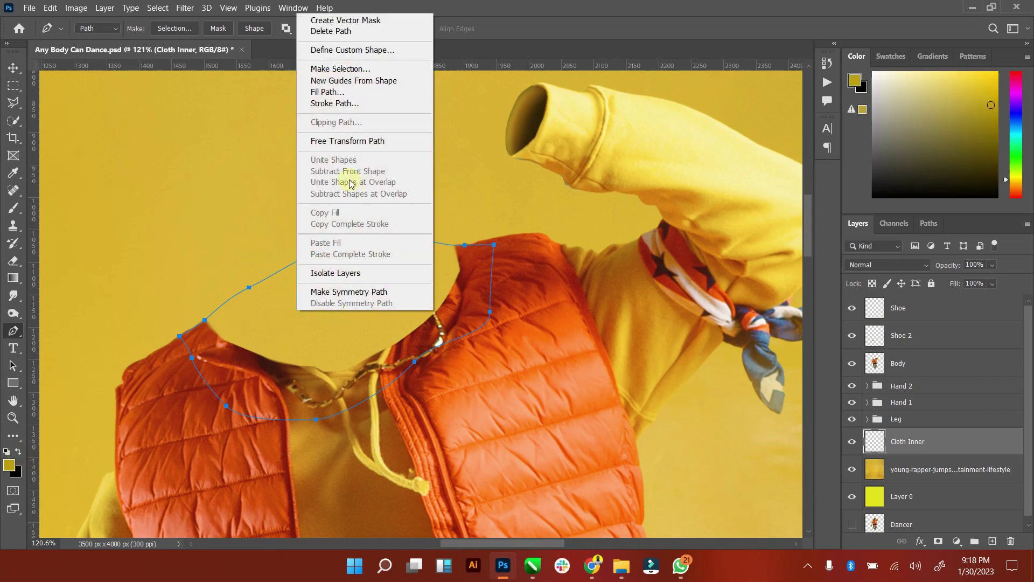
left_click(346, 92)
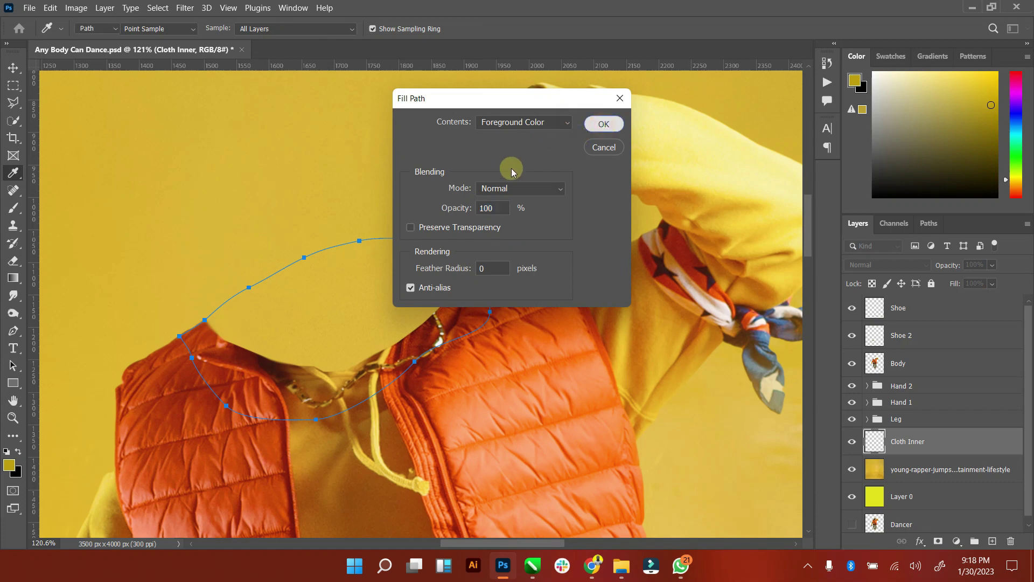
key("Return")
right_click(383, 287)
left_click(428, 267)
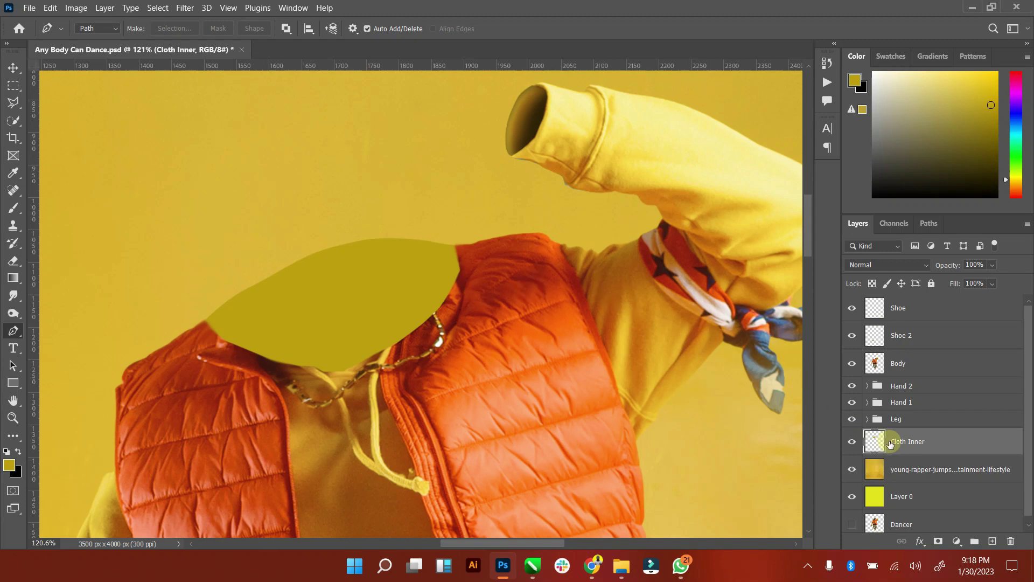
Step: Add a new Shade layer clipped to Cloth Inner
left_click(992, 541)
type("Shade")
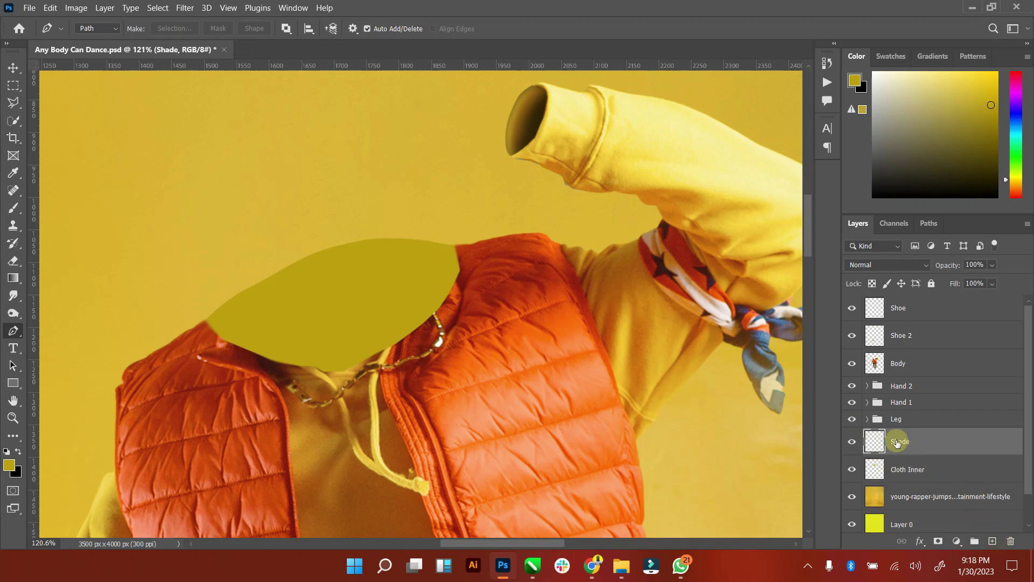
right_click(897, 443)
left_click(739, 266)
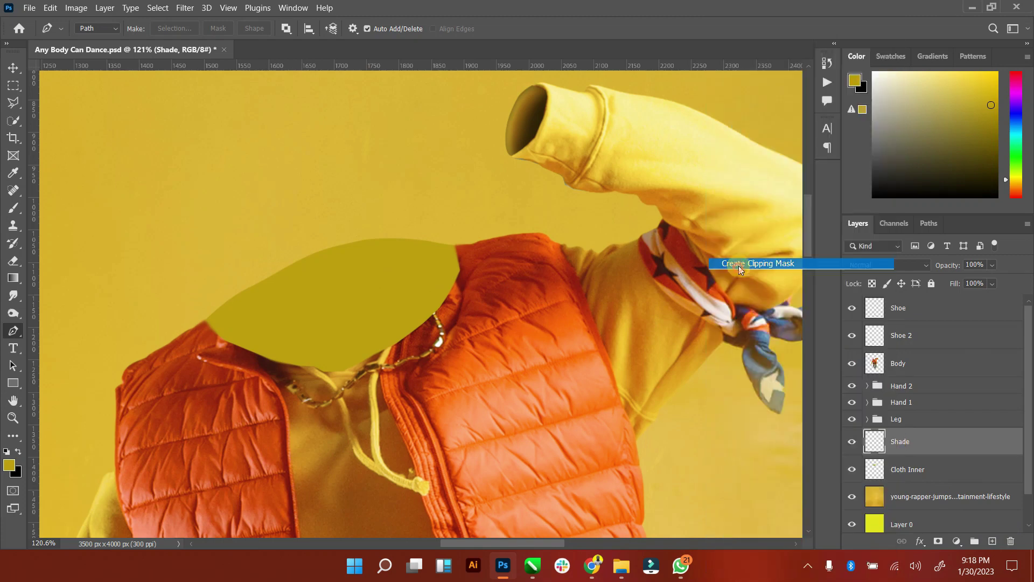
Step: Paint the top of the collar shape with a sampled light yellow using a large brush, in Normal blending
left_click(9, 465)
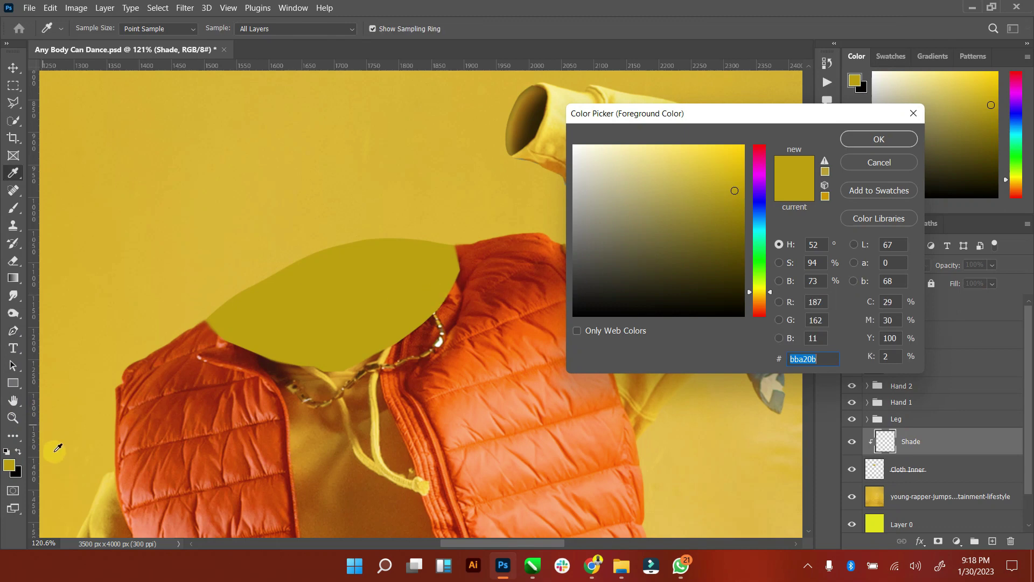
left_click(111, 493)
left_click(864, 146)
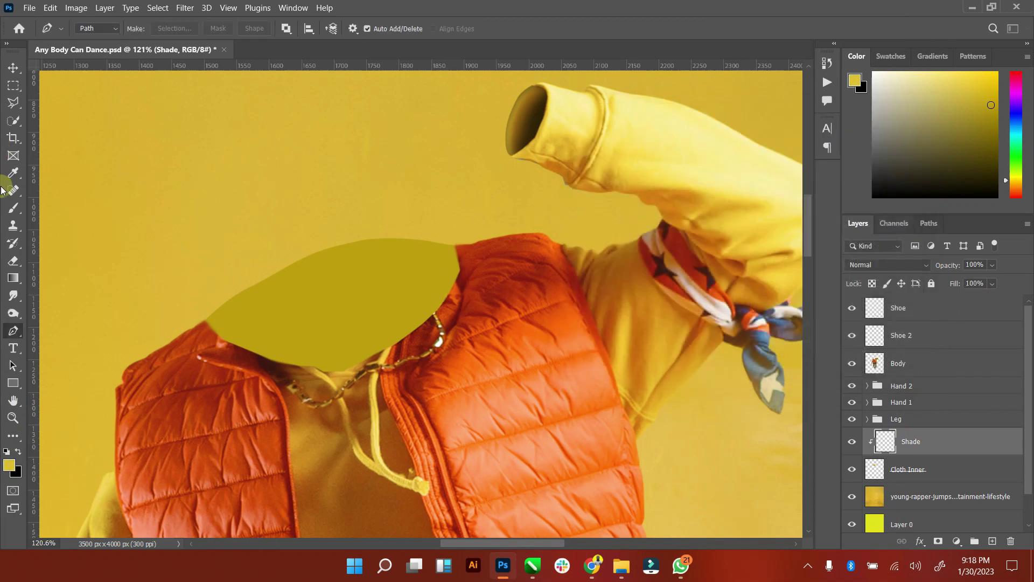
left_click(13, 208)
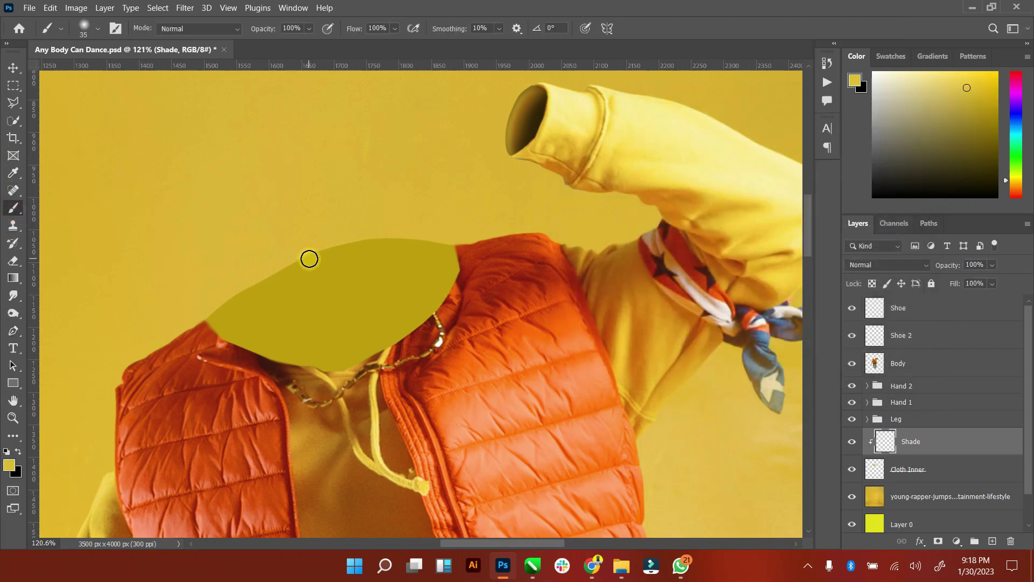
key("bracketright")
key("bracketright")
key("bracketright")
key("bracketright")
key("bracketright")
key("bracketright")
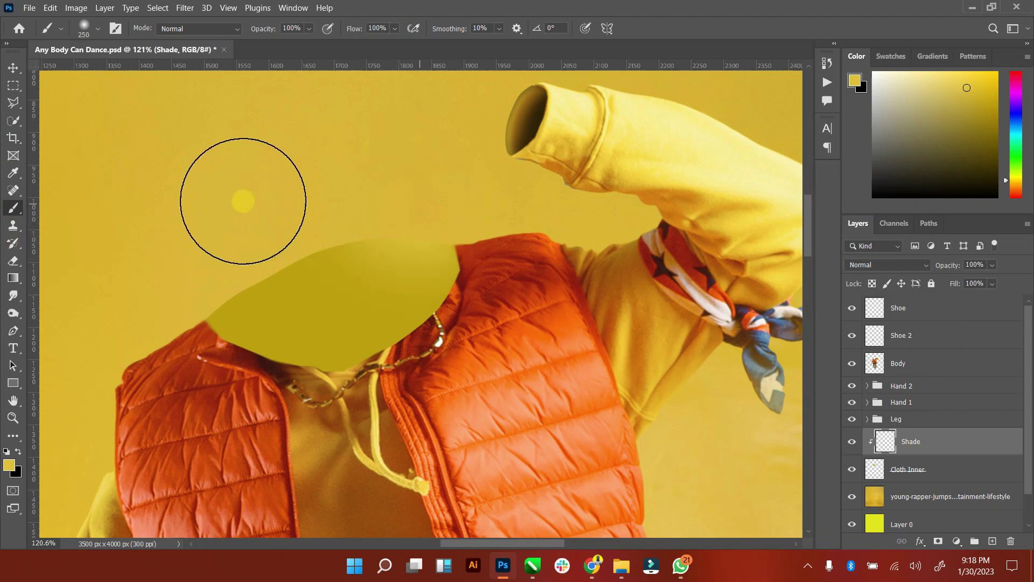
mouse_move(243, 201)
left_mouse_down()
mouse_move(374, 204)
mouse_move(185, 277)
mouse_move(139, 312)
mouse_move(271, 275)
left_mouse_up()
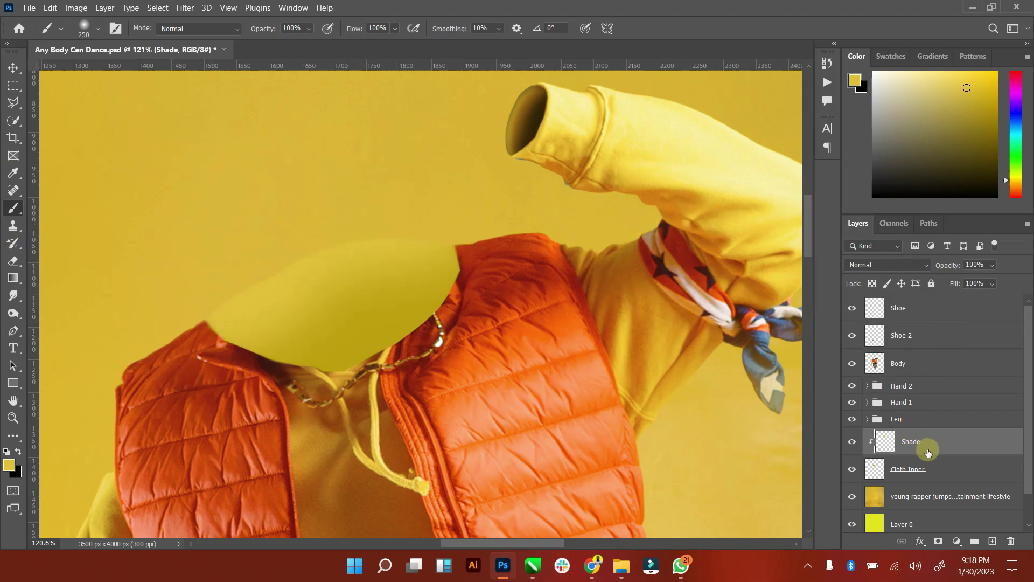
left_click(924, 268)
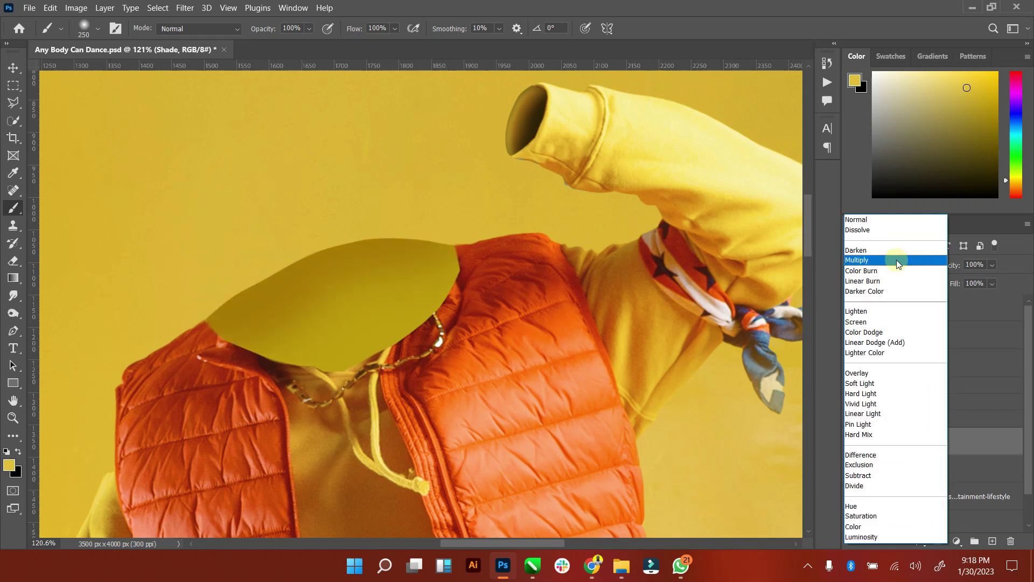
left_click(894, 219)
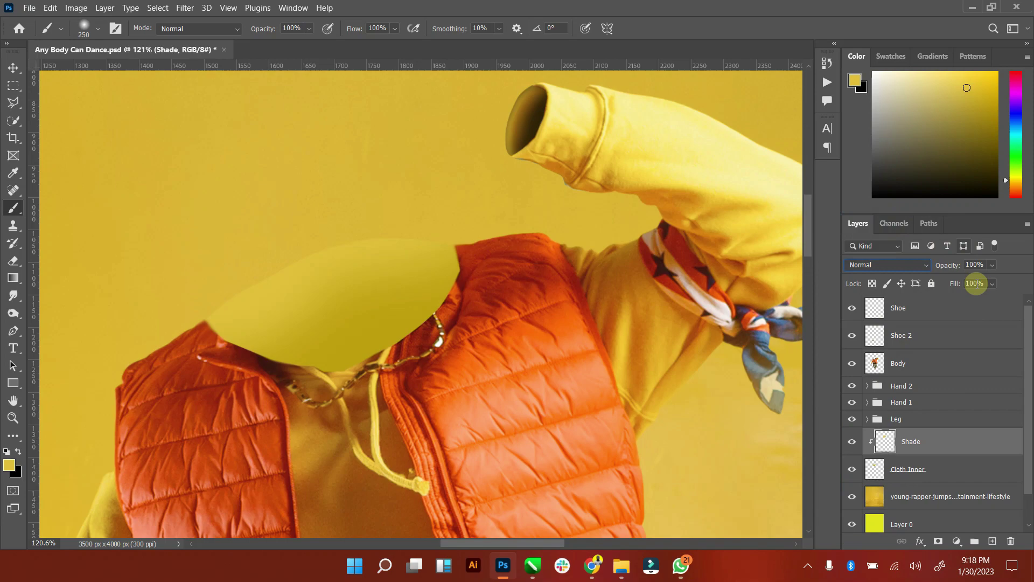
Step: Give Cloth Inner a tighter, lower-opacity Inner Shadow in Layer Style
right_click(928, 477)
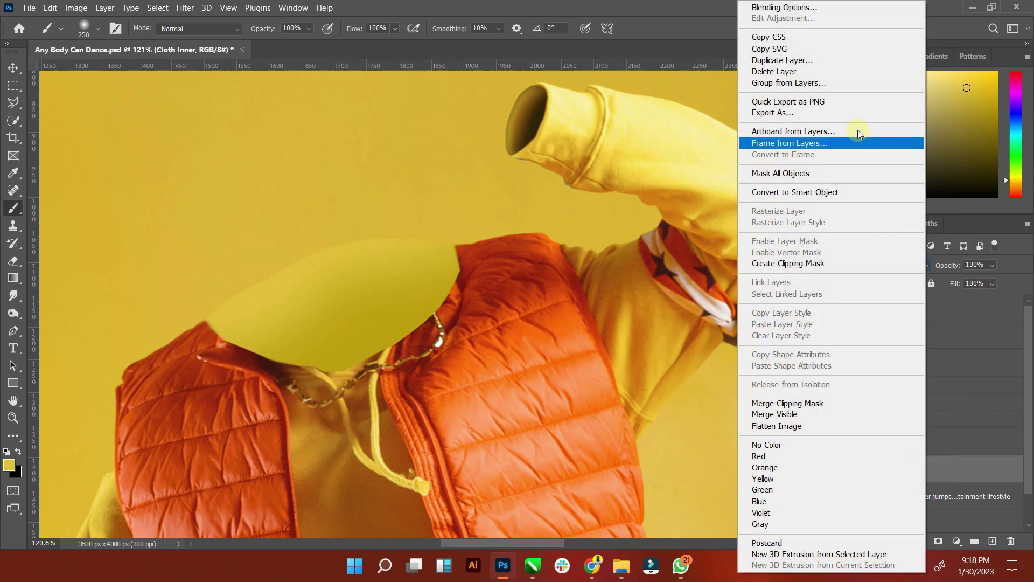
left_click(815, 10)
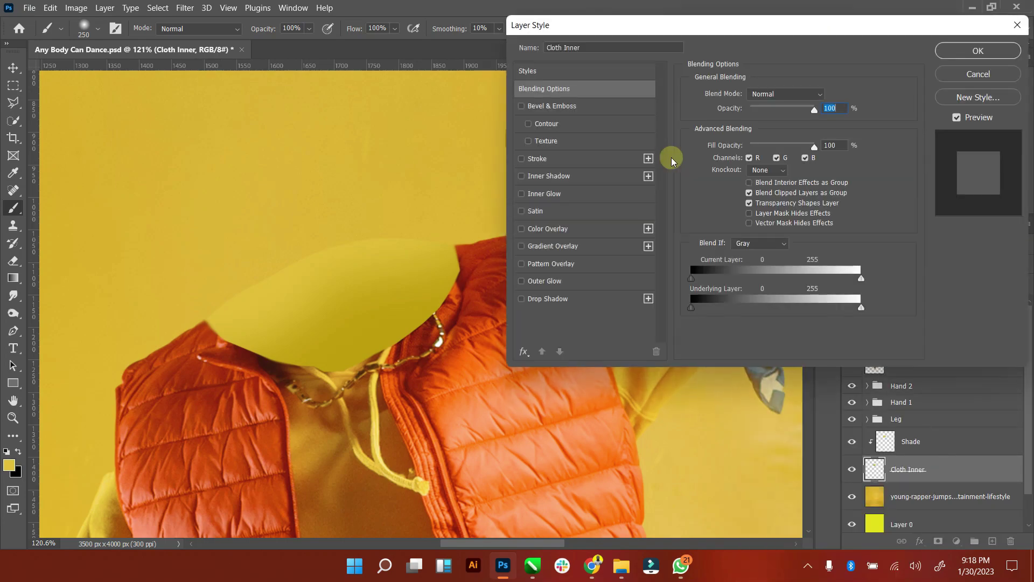
left_click(521, 106)
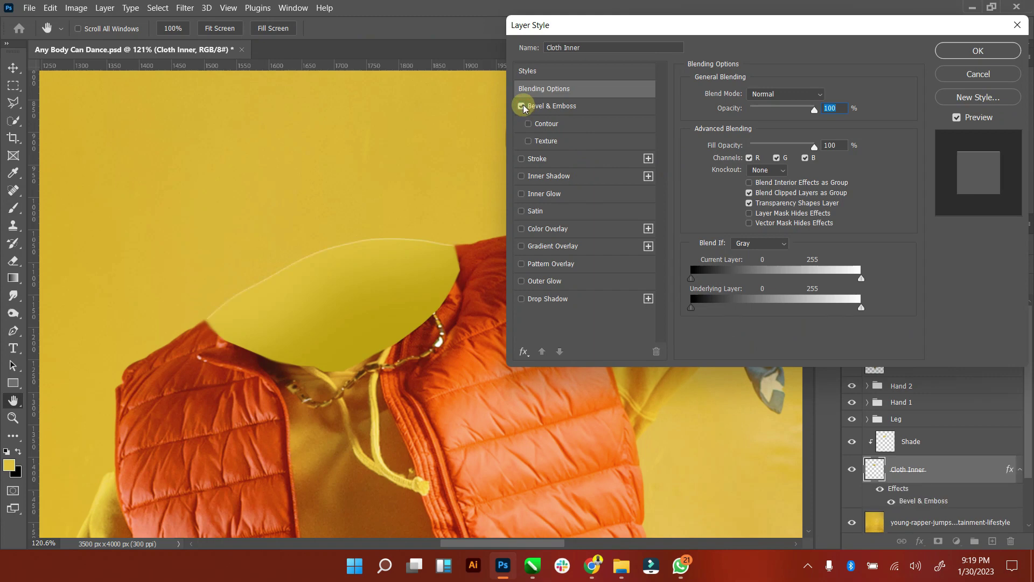
left_click(522, 106)
left_click(521, 158)
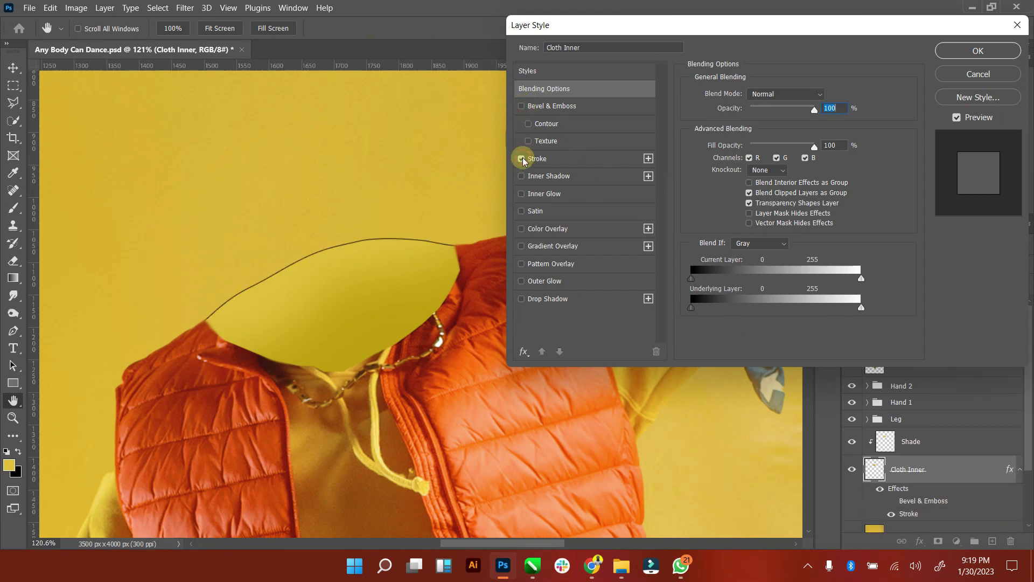
left_click(522, 159)
left_click(521, 176)
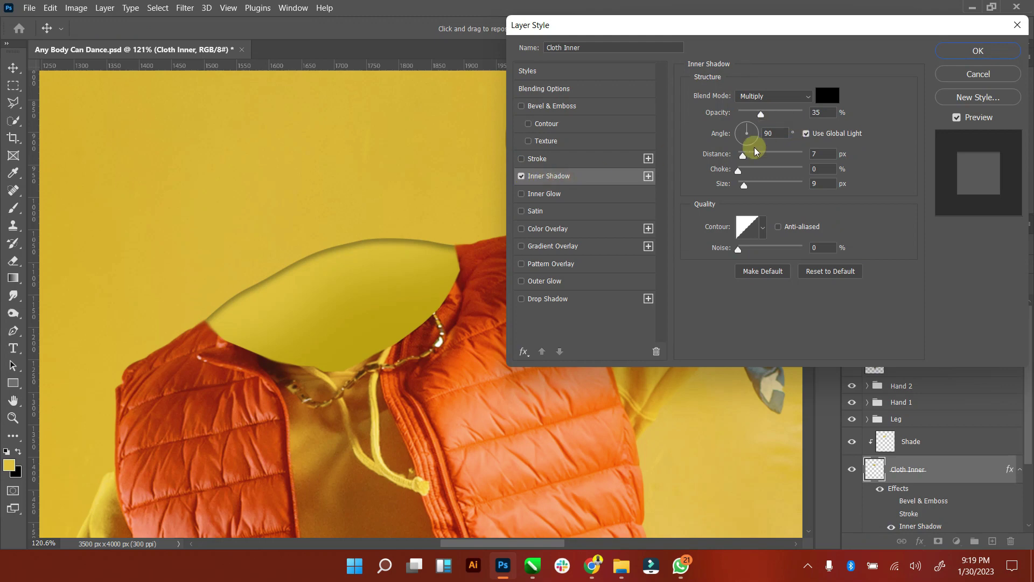
mouse_move(742, 156)
left_mouse_down()
mouse_move(764, 158)
mouse_move(732, 160)
mouse_move(752, 181)
left_mouse_up()
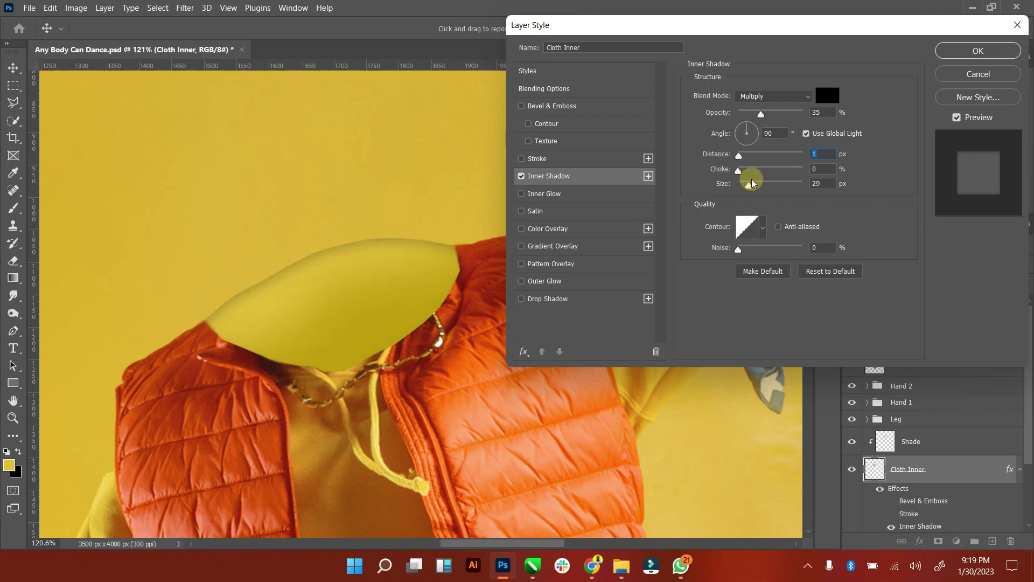
left_click_drag(753, 181, 742, 183)
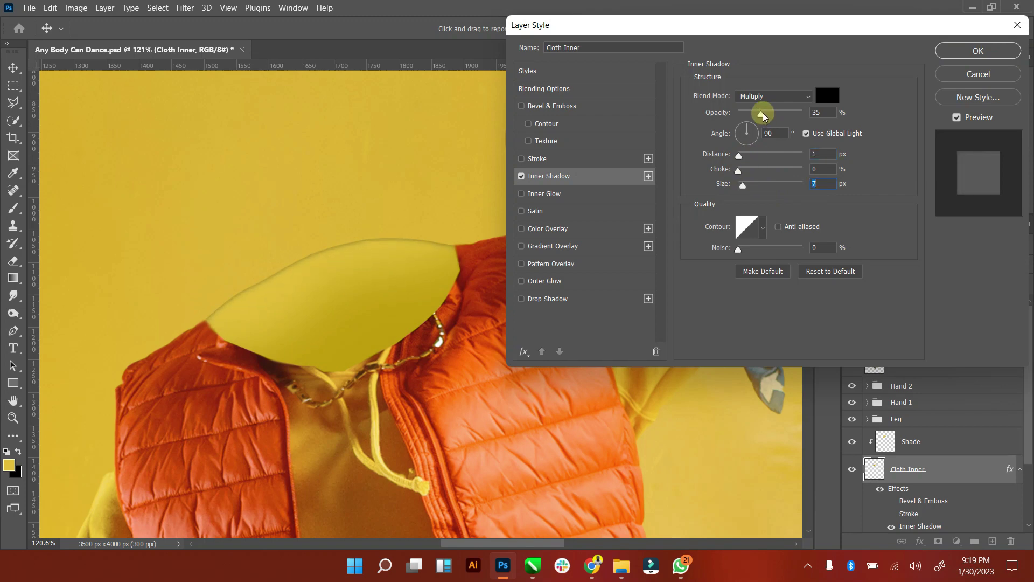
left_click_drag(762, 113, 748, 115)
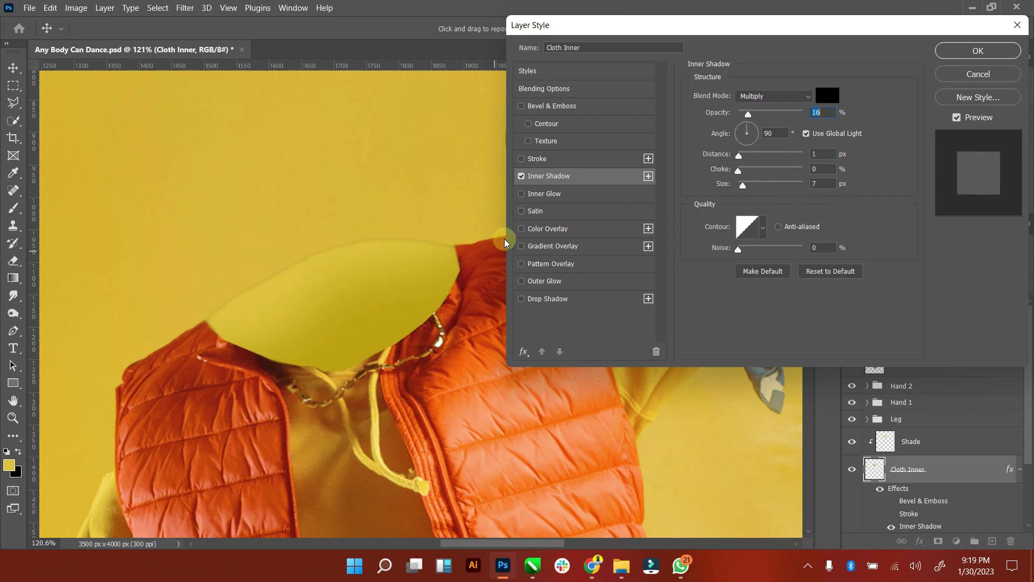
Step: Add Satin with reduced opacity, distance and size, and apply the style
left_click(522, 211)
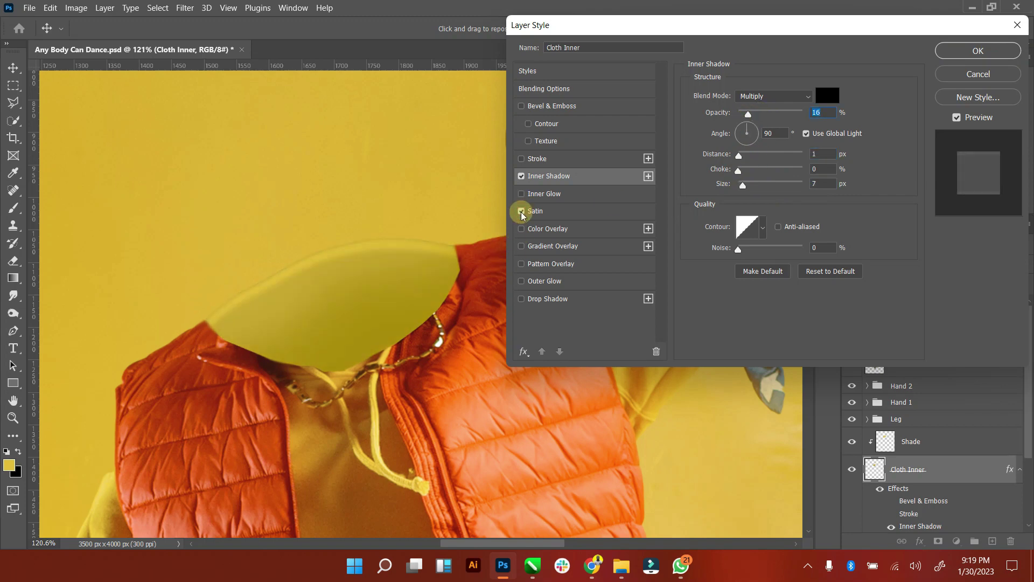
left_click(539, 211)
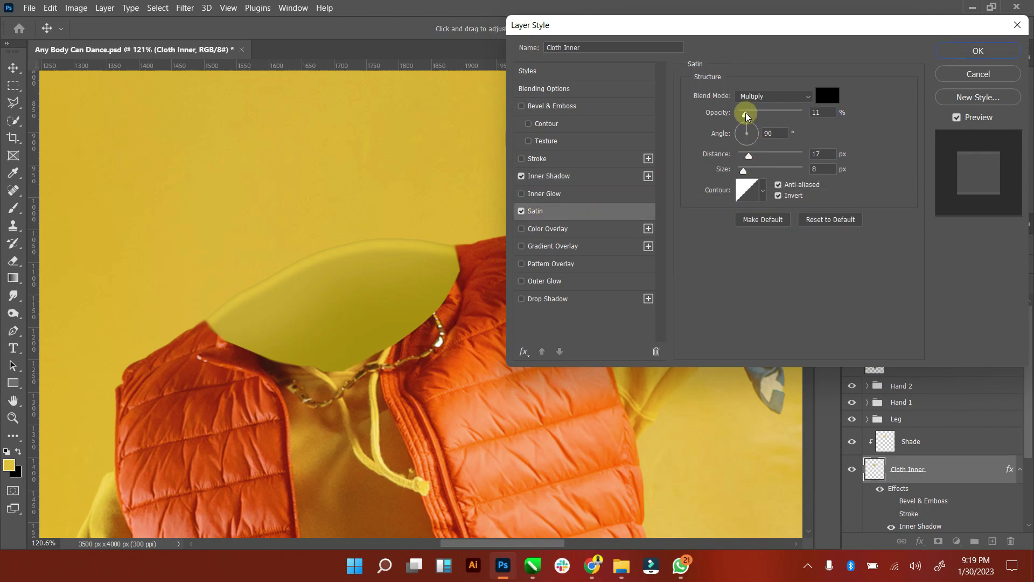
left_click_drag(746, 113, 748, 114)
mouse_move(748, 156)
left_mouse_down()
mouse_move(765, 170)
mouse_move(742, 171)
left_mouse_up()
left_click(744, 157)
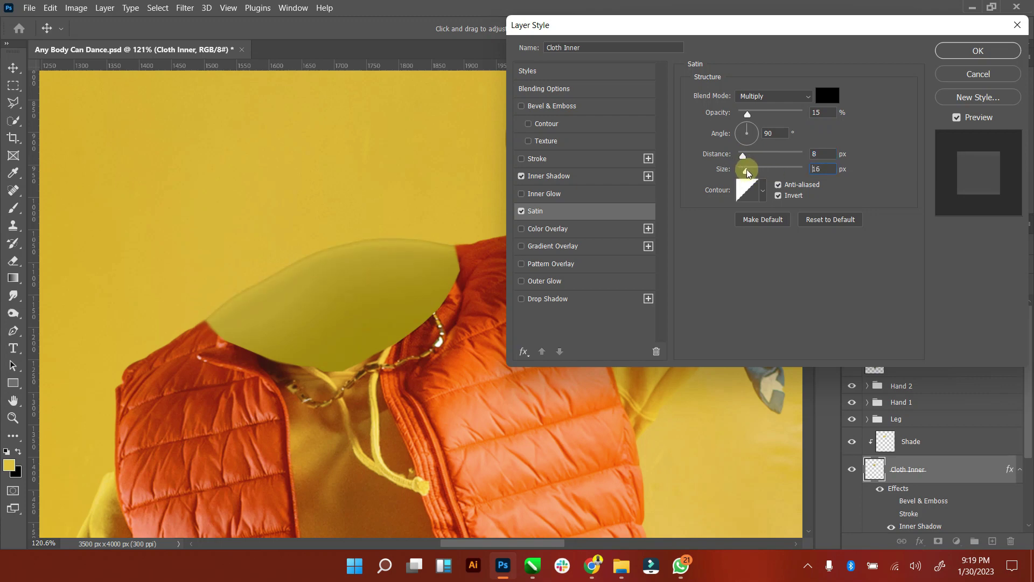
left_click_drag(749, 170, 740, 170)
left_click(978, 51)
Step: Show the Shade layer and add a new Dark Shade layer clipped to Cloth Inner
left_click(1013, 478)
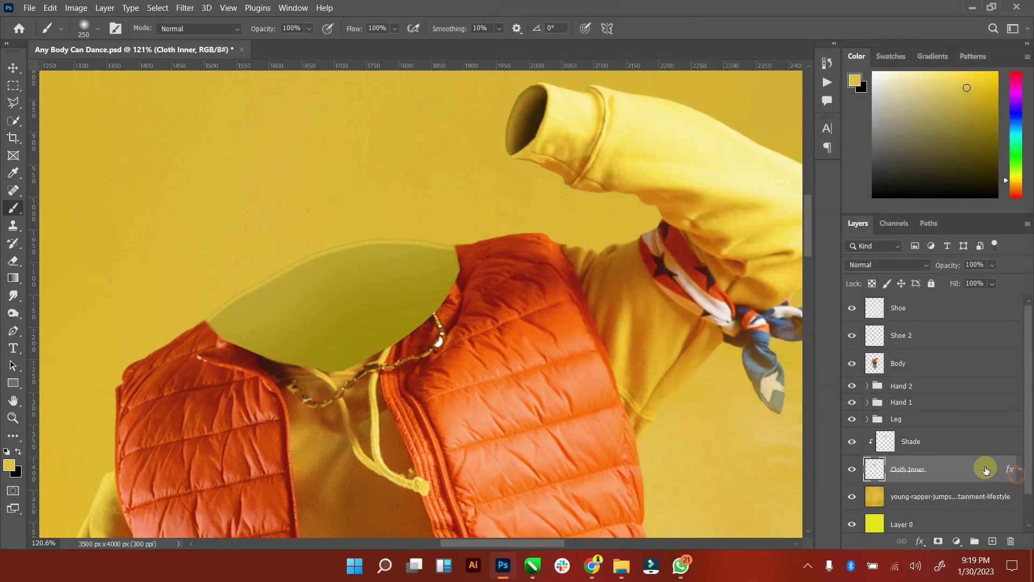
left_click(846, 447)
left_click(992, 541)
type("Dark Shad")
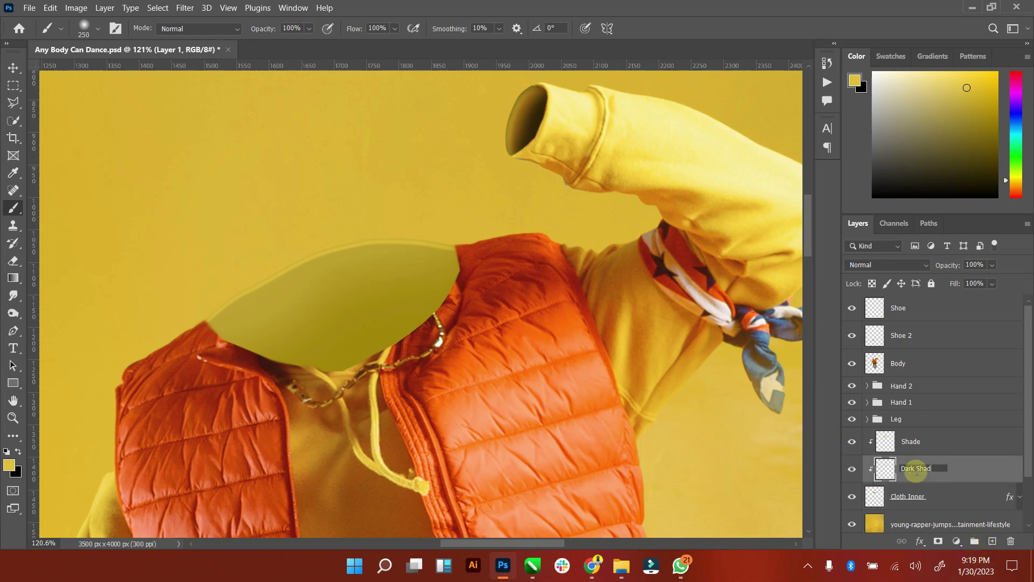
type("e")
key("Return")
Step: Paint black shadow under the collar and inside the neck opening with a large brush
left_click(18, 449)
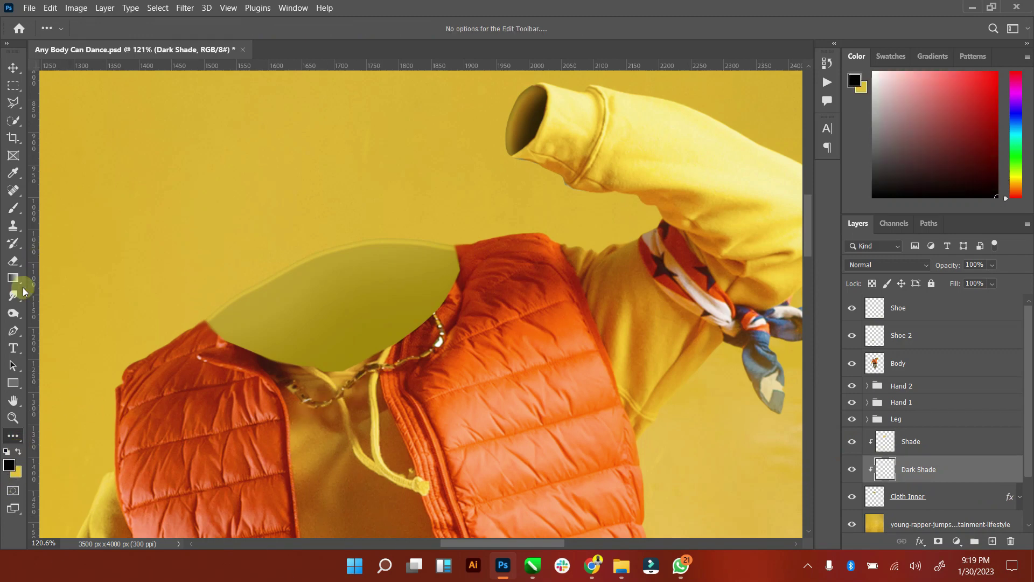
left_click(20, 209)
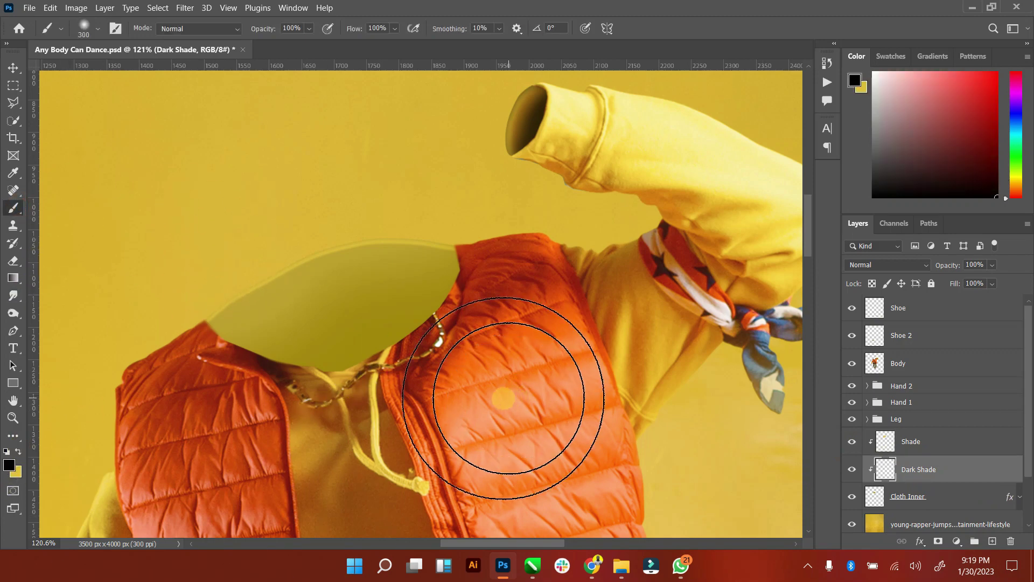
key("bracketright")
key("bracketright")
key("bracketright")
key("bracketleft")
key("bracketleft")
key("bracketleft")
key("bracketleft")
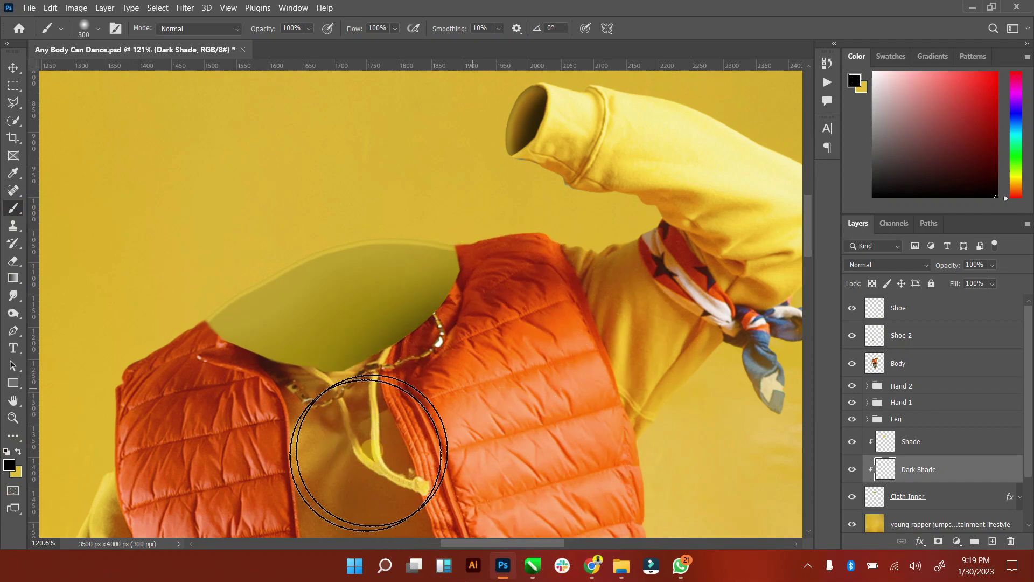
left_click_drag(251, 486, 208, 450)
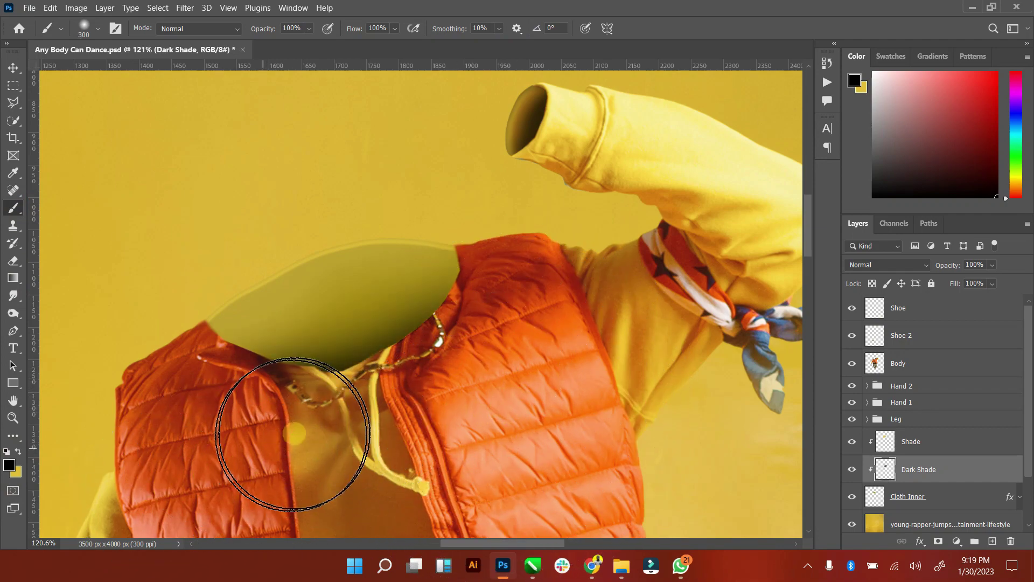
mouse_move(436, 376)
left_mouse_down()
mouse_move(526, 381)
mouse_move(474, 381)
left_mouse_up()
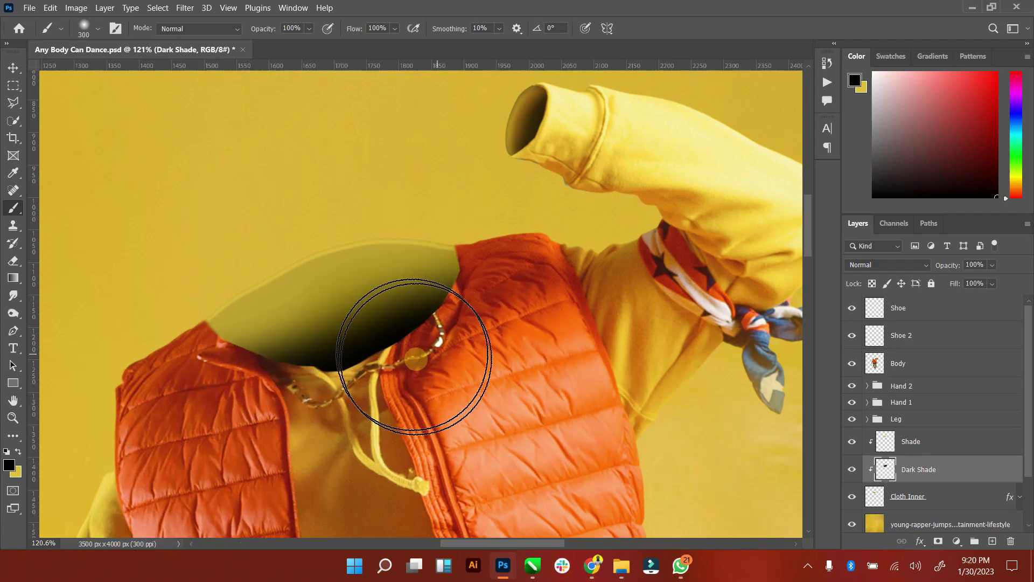
left_click(13, 68)
Step: Stretch and reposition the Dark Shade layer over the collar with transform controls
left_click(182, 29)
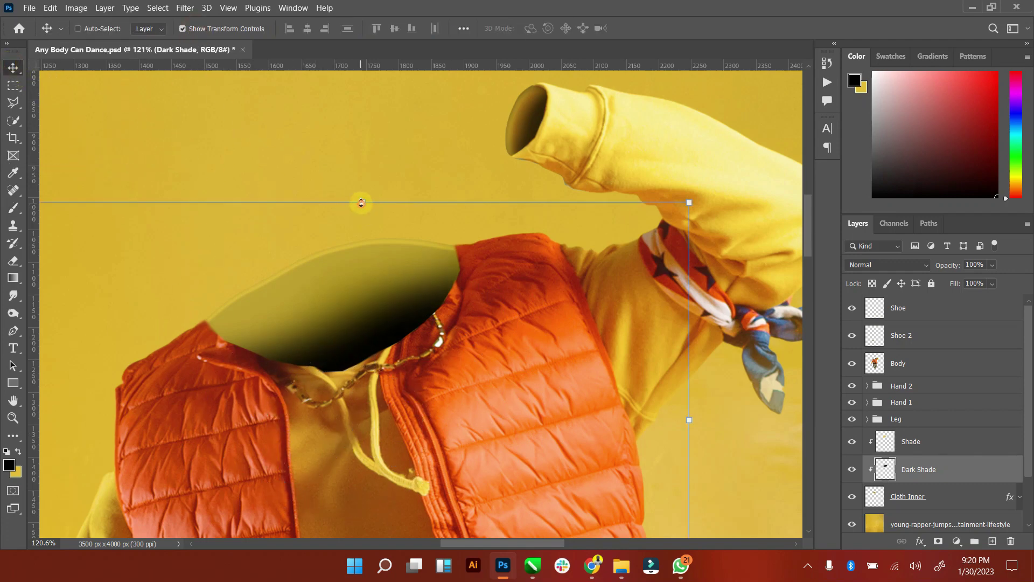
left_click_drag(361, 202, 377, 104)
left_click_drag(418, 242, 377, 292)
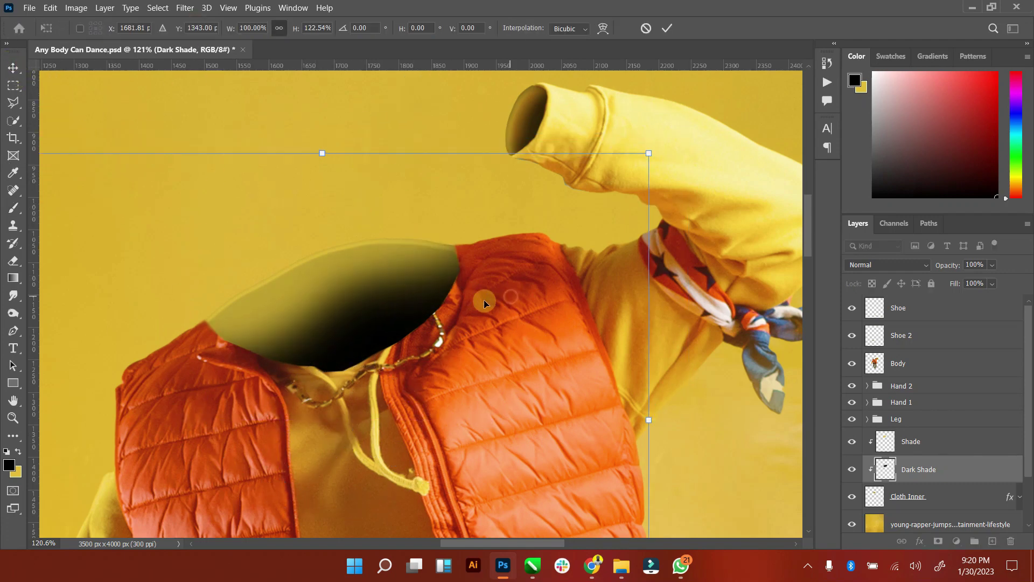
left_click_drag(484, 303, 446, 303)
left_click_drag(612, 420, 733, 396)
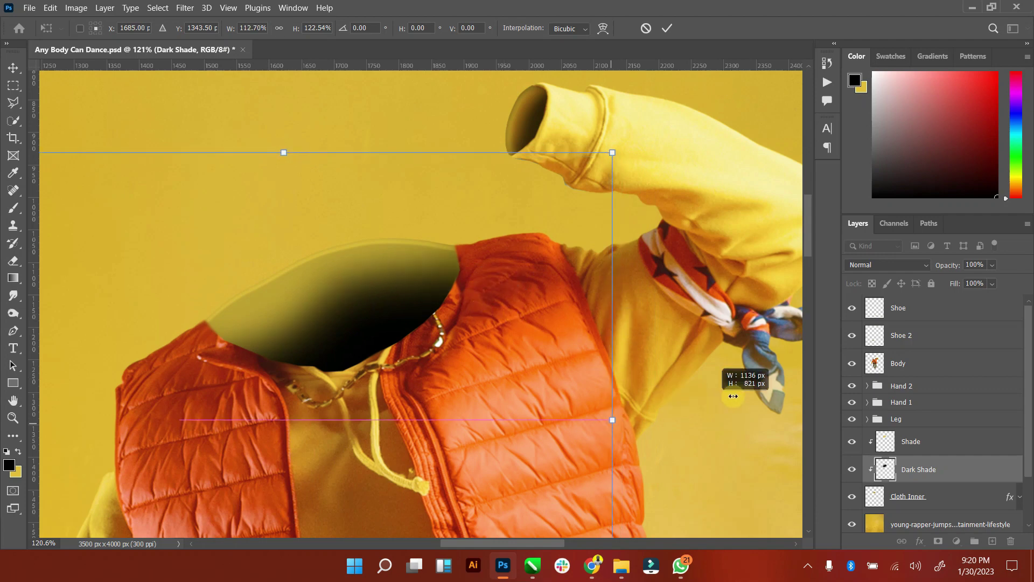
left_click_drag(573, 386, 514, 352)
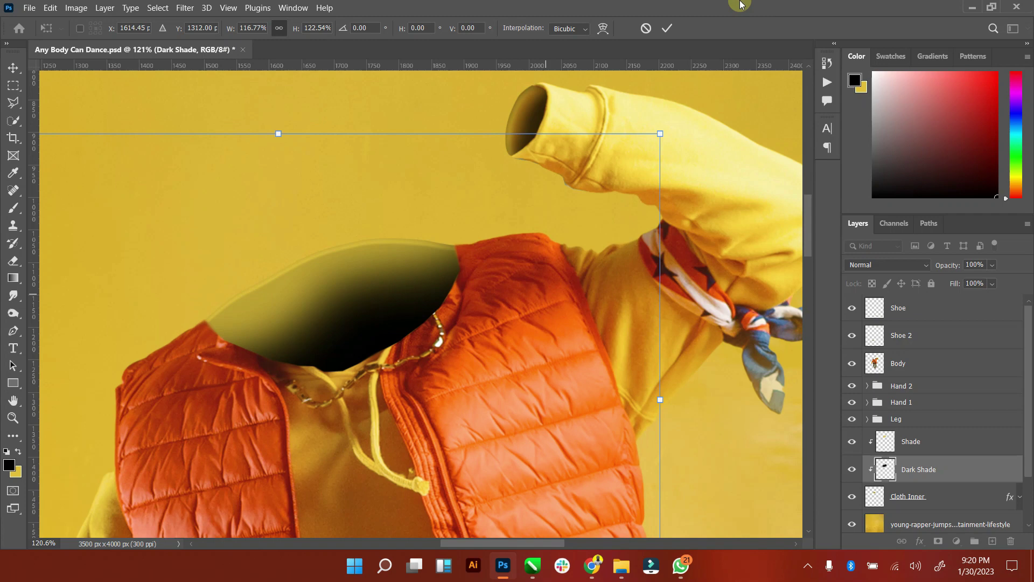
left_click(667, 28)
left_click(237, 31)
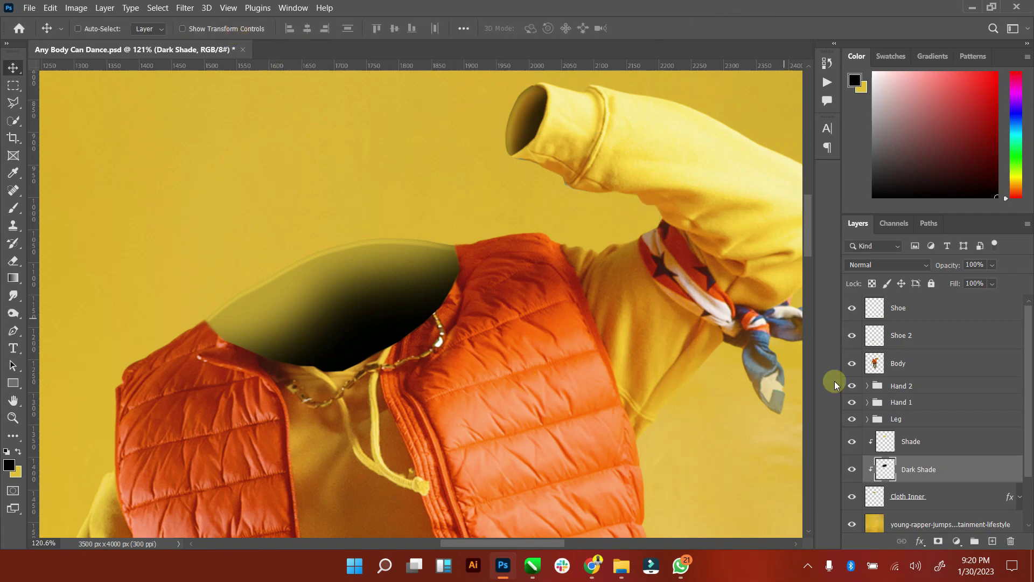
Step: Set Dark Shade to Multiply with 49% fill and 87% opacity
left_click(910, 265)
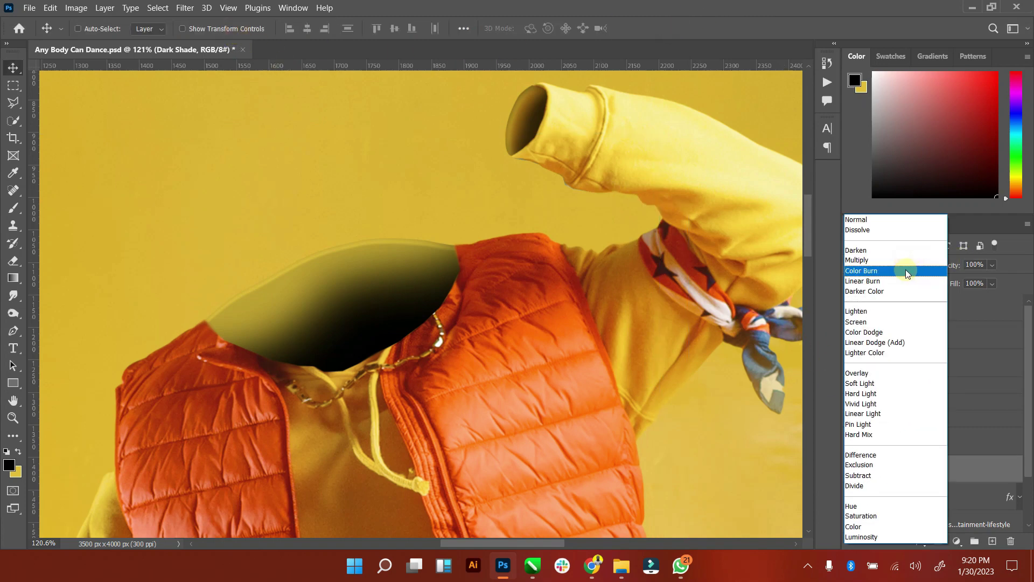
left_click(878, 258)
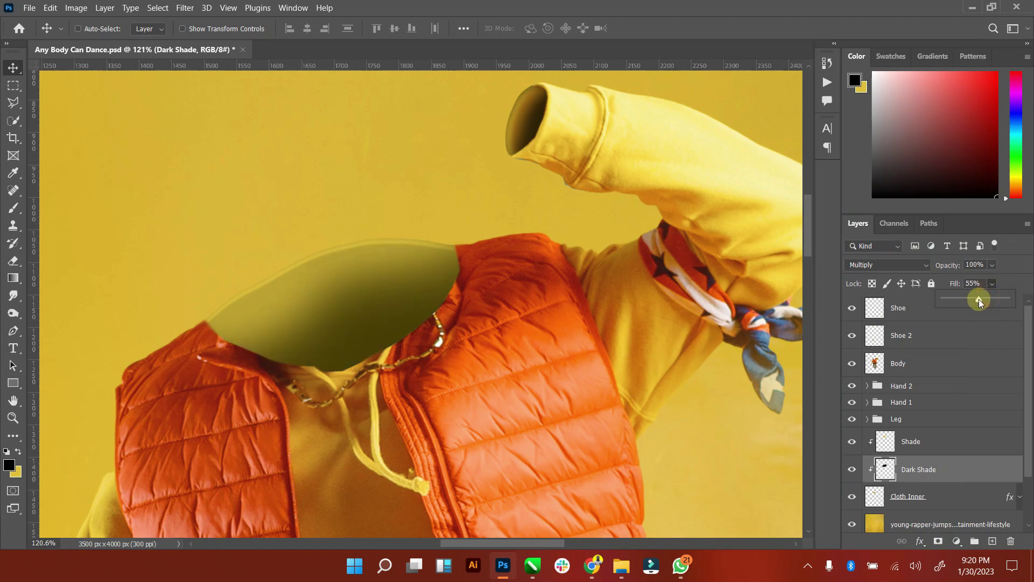
left_click_drag(979, 299, 976, 299)
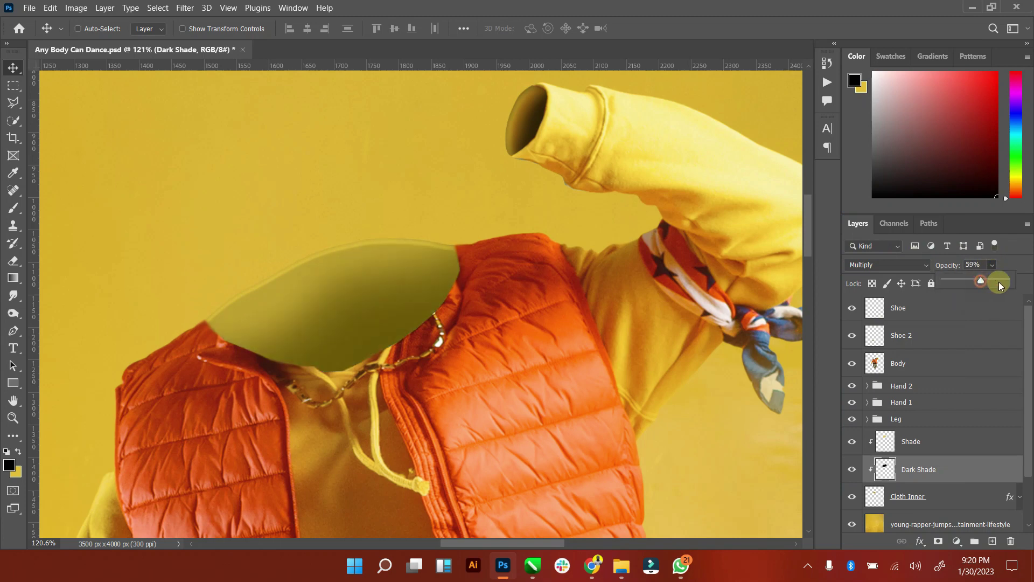
left_click(998, 282)
left_click(13, 402)
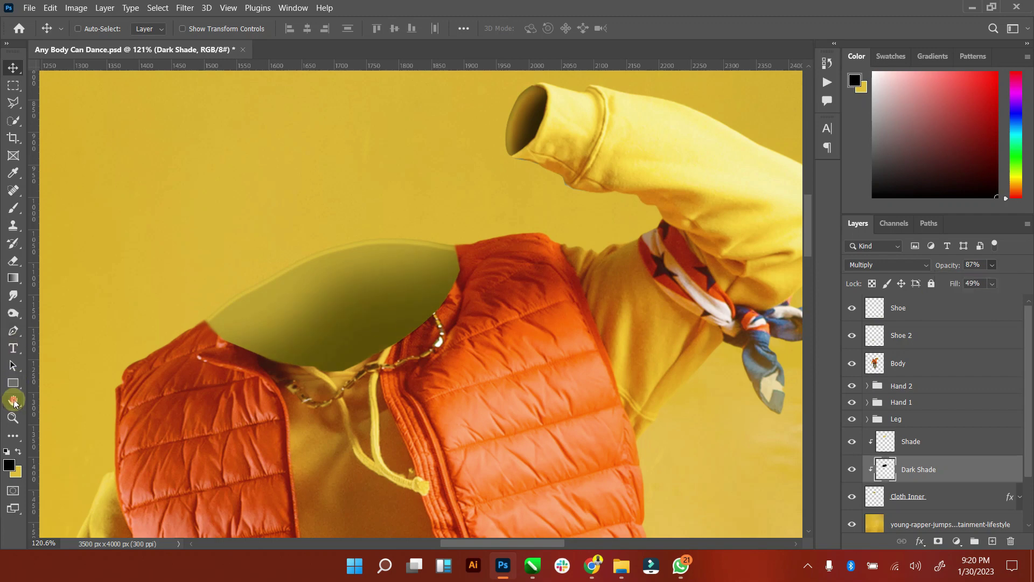
double_click(14, 402)
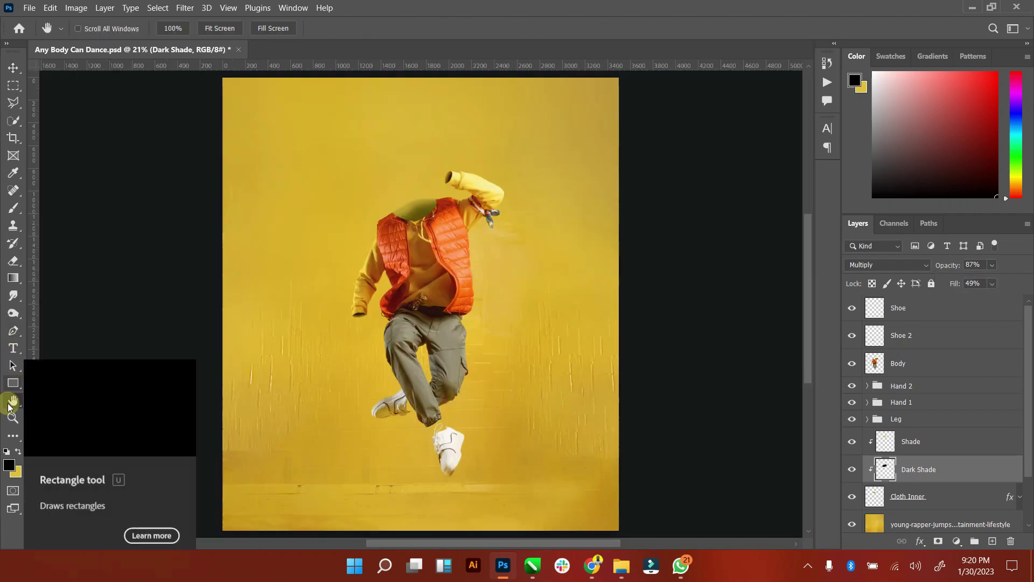
Step: Apply Brightness/Contrast to Cloth Inner with brightness 8 and contrast 100
left_click(13, 417)
left_click_drag(407, 181, 463, 177)
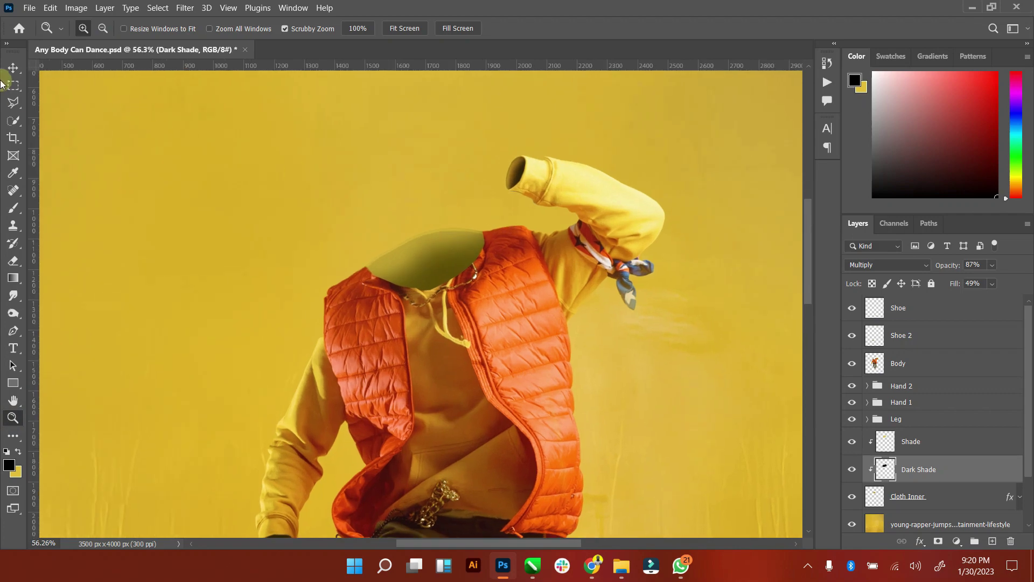
left_click(13, 68)
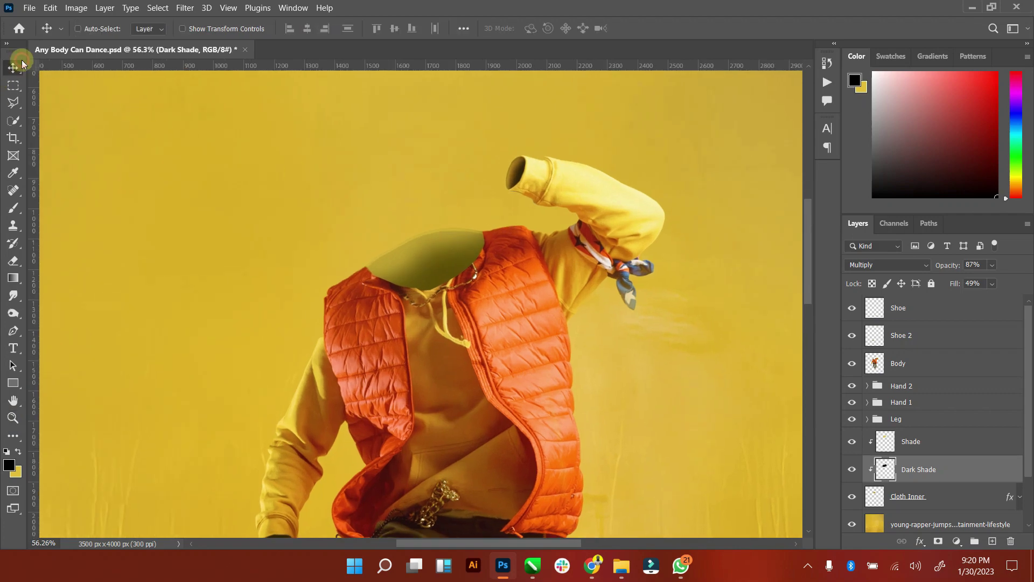
left_click(890, 499)
left_click(76, 8)
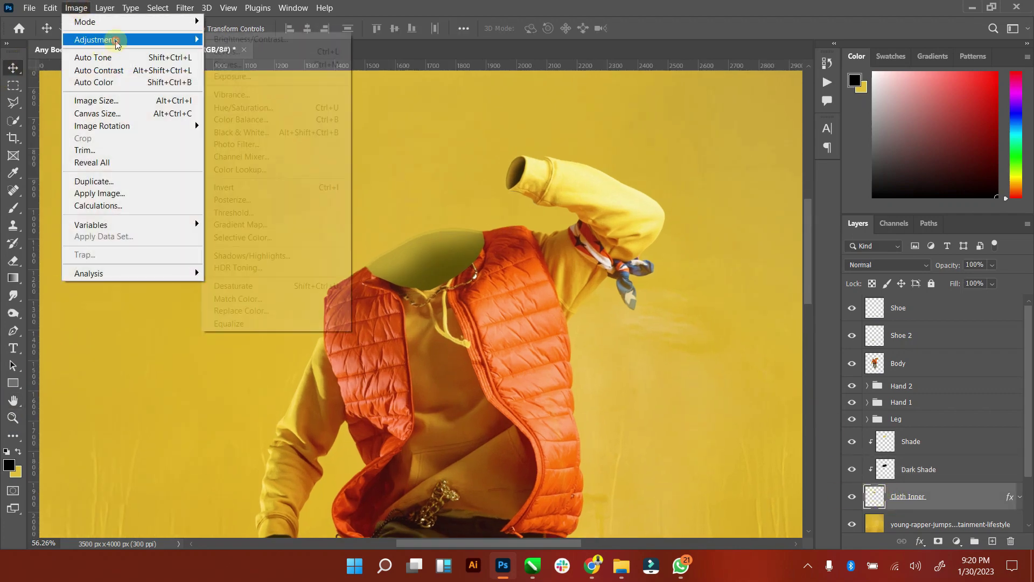
left_click(269, 39)
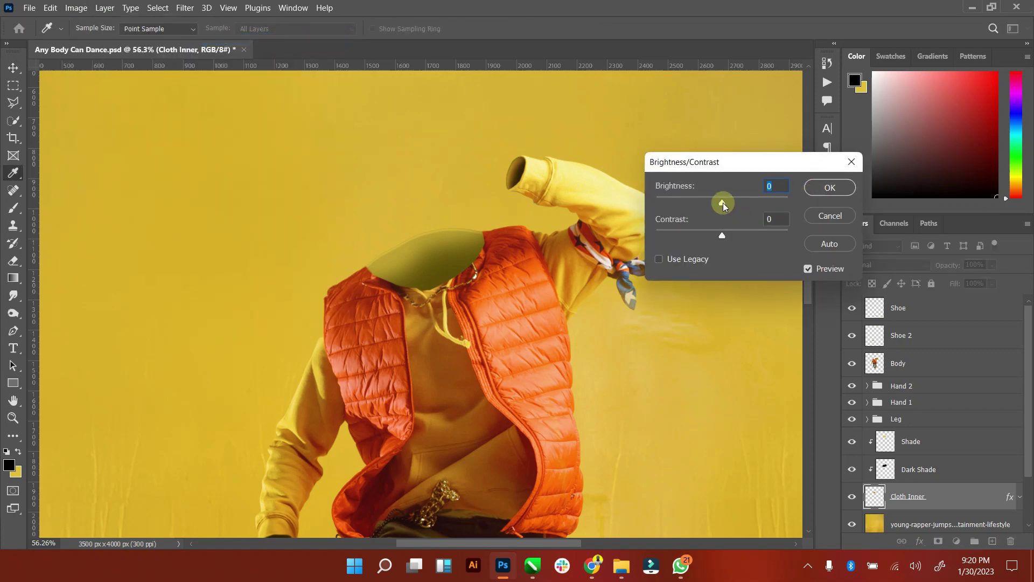
mouse_move(723, 203)
left_mouse_down()
mouse_move(786, 203)
mouse_move(723, 200)
left_mouse_up()
left_click_drag(722, 235, 798, 226)
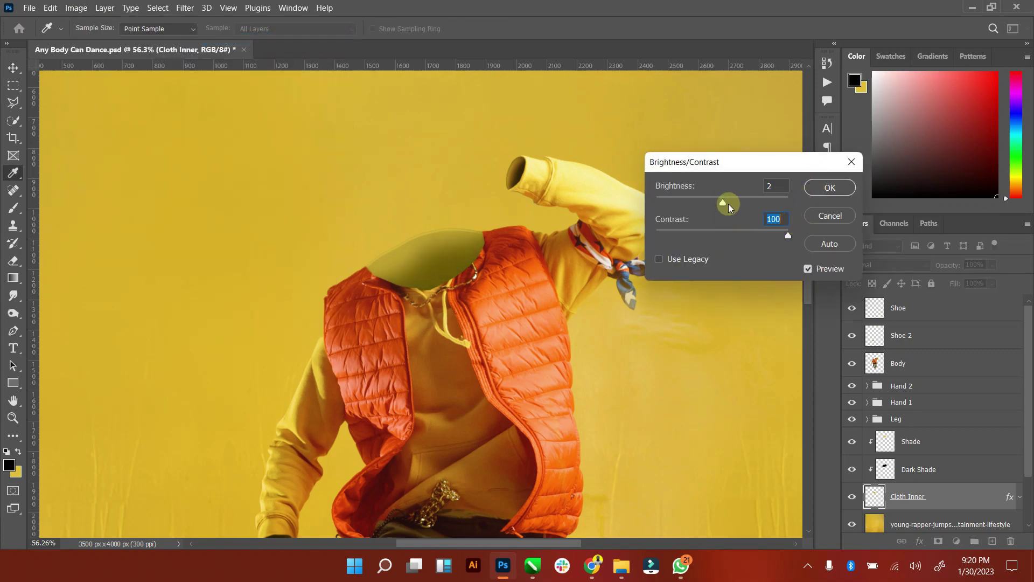
mouse_move(728, 208)
left_mouse_down()
mouse_move(688, 204)
mouse_move(760, 199)
mouse_move(717, 203)
left_mouse_up()
left_click(830, 188)
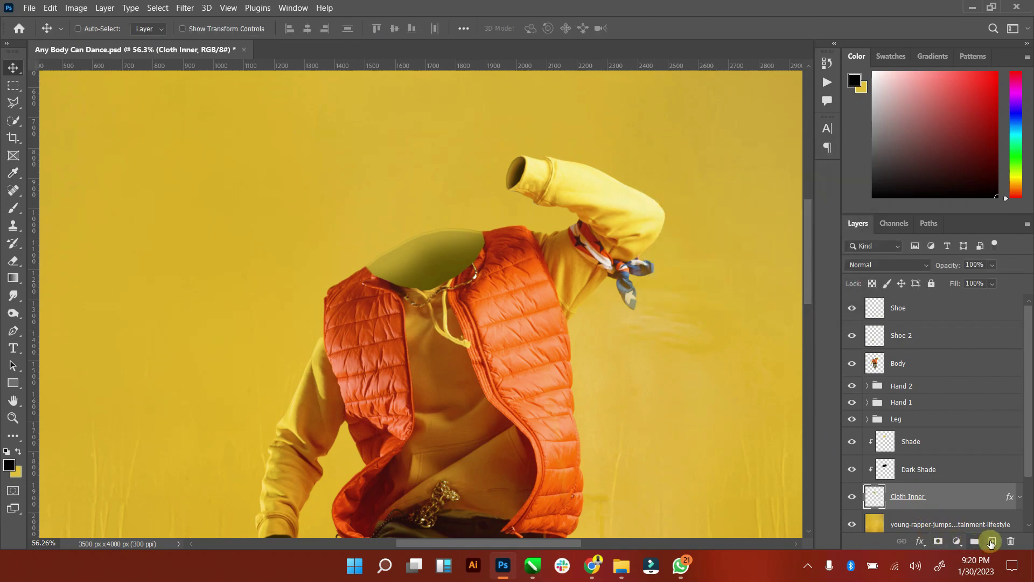
Step: Add a Color Fill layer in a brightened yellow sampled from the canvas
left_click(961, 542)
left_click(965, 307)
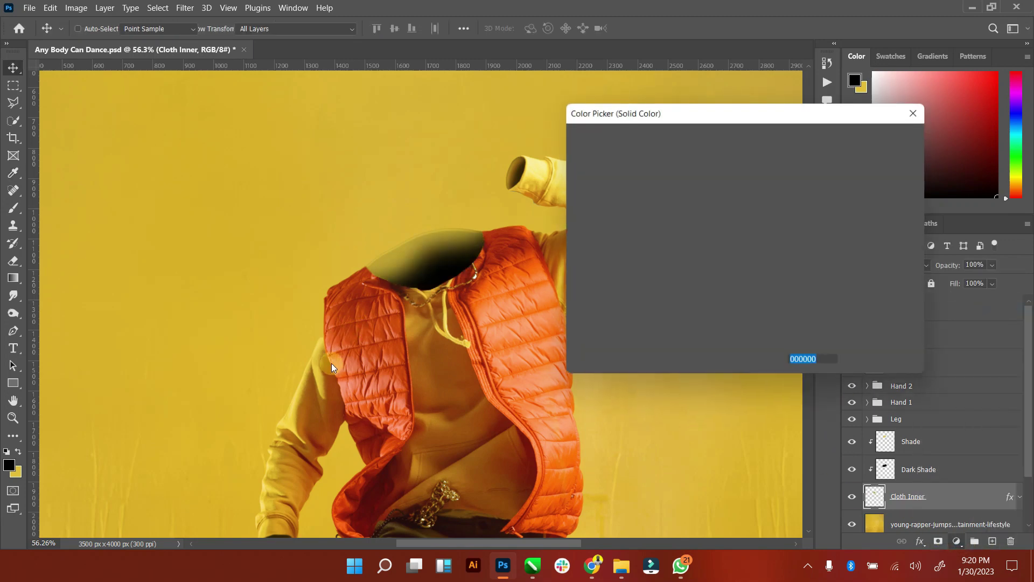
left_click(304, 383)
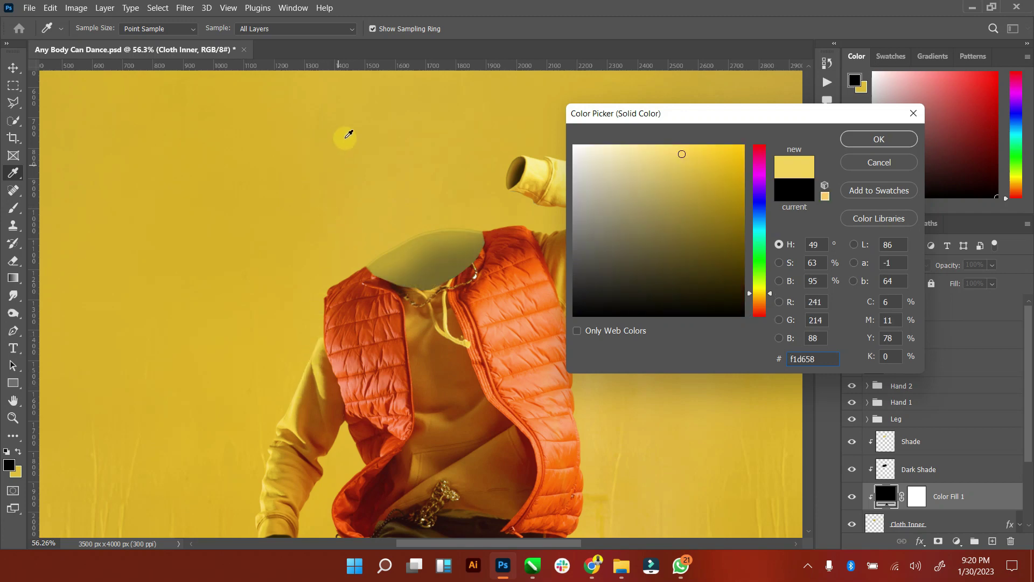
left_click(348, 134)
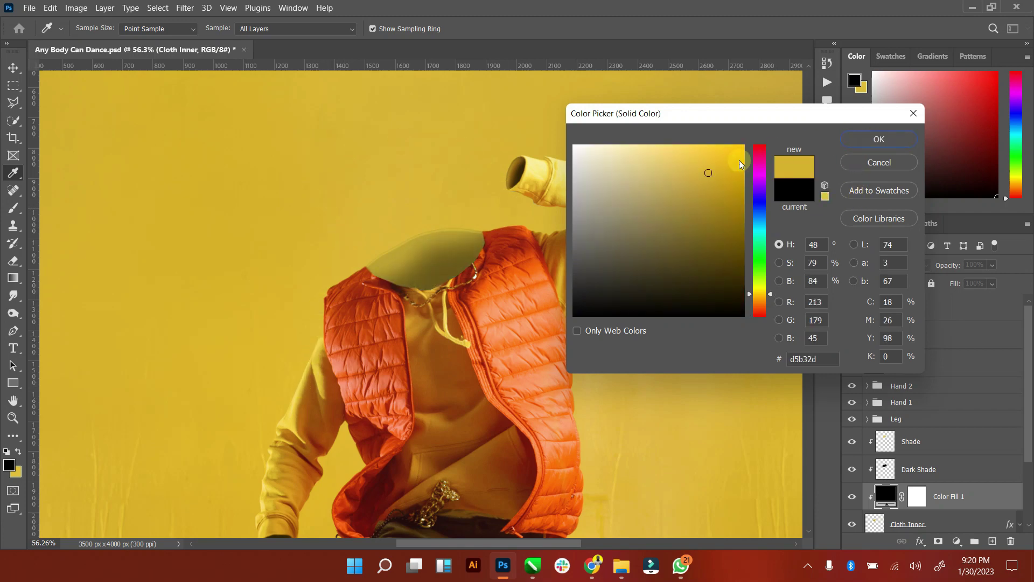
left_click_drag(700, 156, 697, 146)
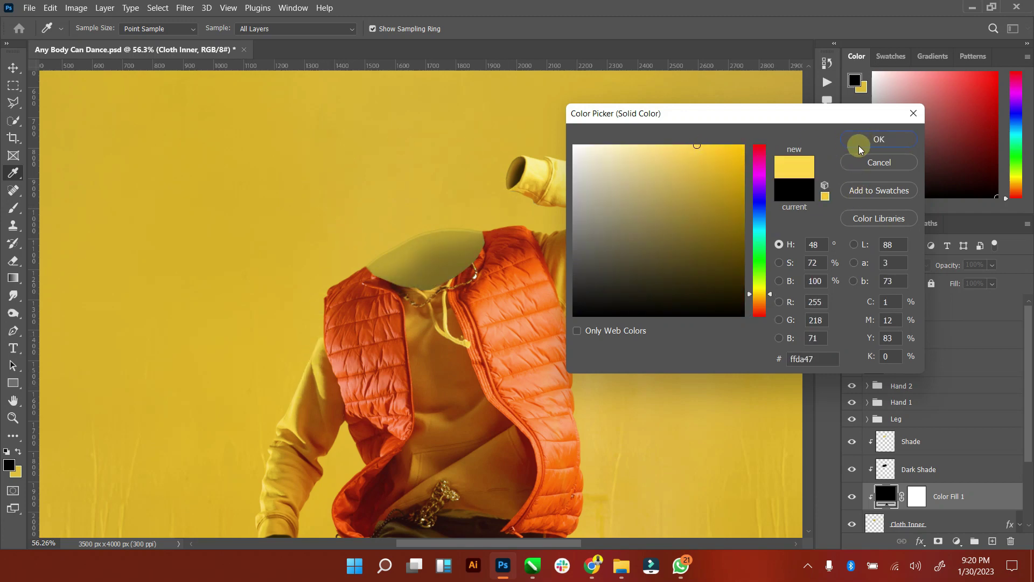
left_click(873, 142)
Step: Compare the shading layers and adjust Dark Shade's opacity and fill
scroll(877, 500, "down", 1)
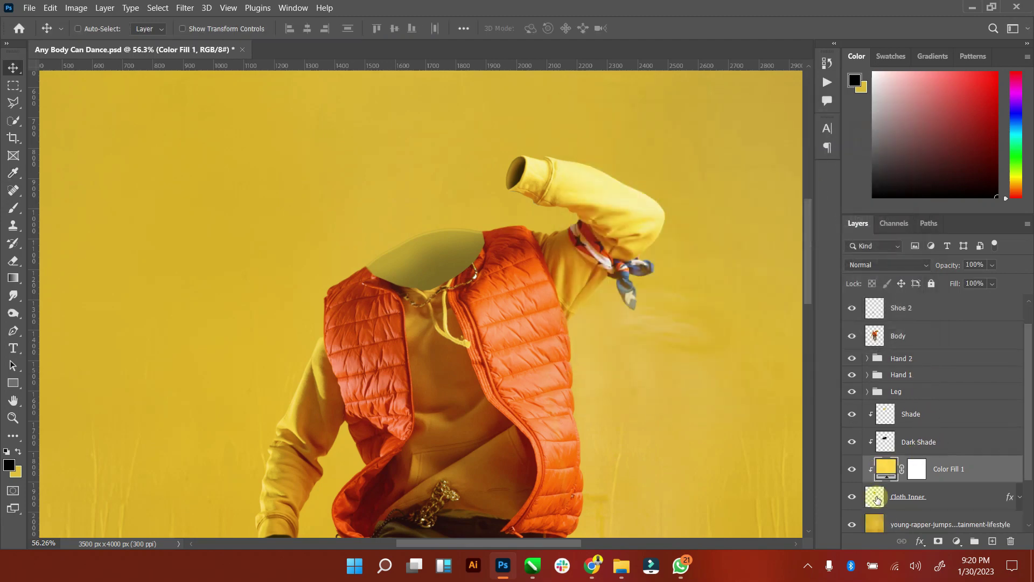
left_click(852, 443)
left_click(851, 442)
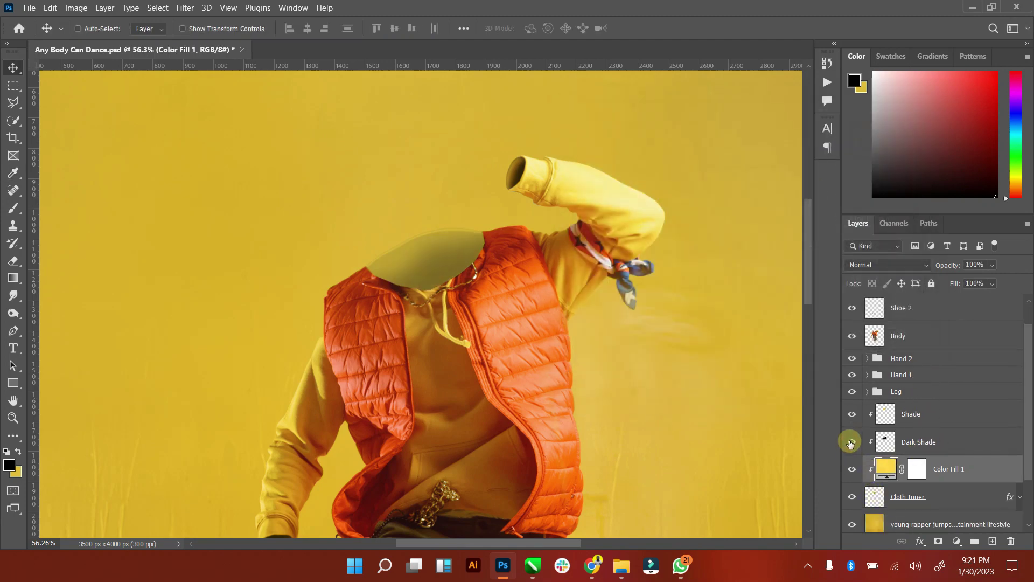
left_click(932, 440)
mouse_move(989, 265)
left_mouse_down()
mouse_move(988, 283)
mouse_move(1000, 285)
left_mouse_up()
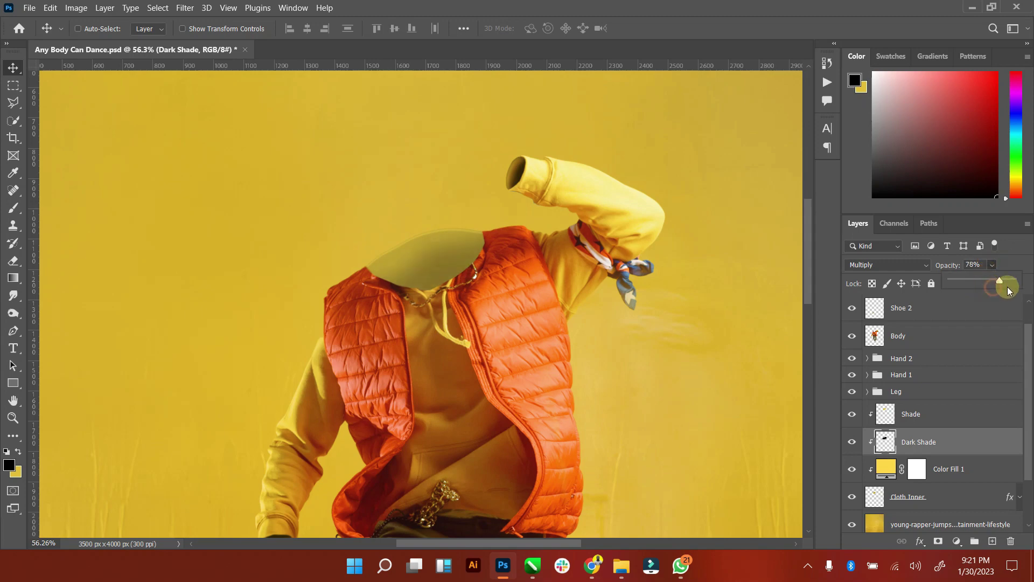
left_click(989, 338)
mouse_move(991, 300)
left_mouse_down()
mouse_move(1029, 303)
mouse_move(1003, 300)
left_mouse_up()
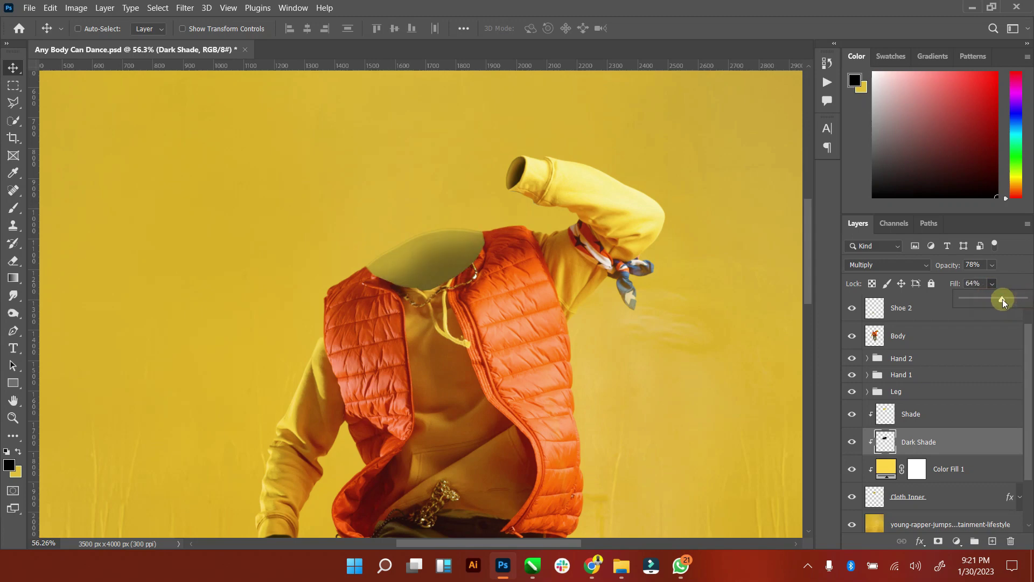
left_click(910, 418)
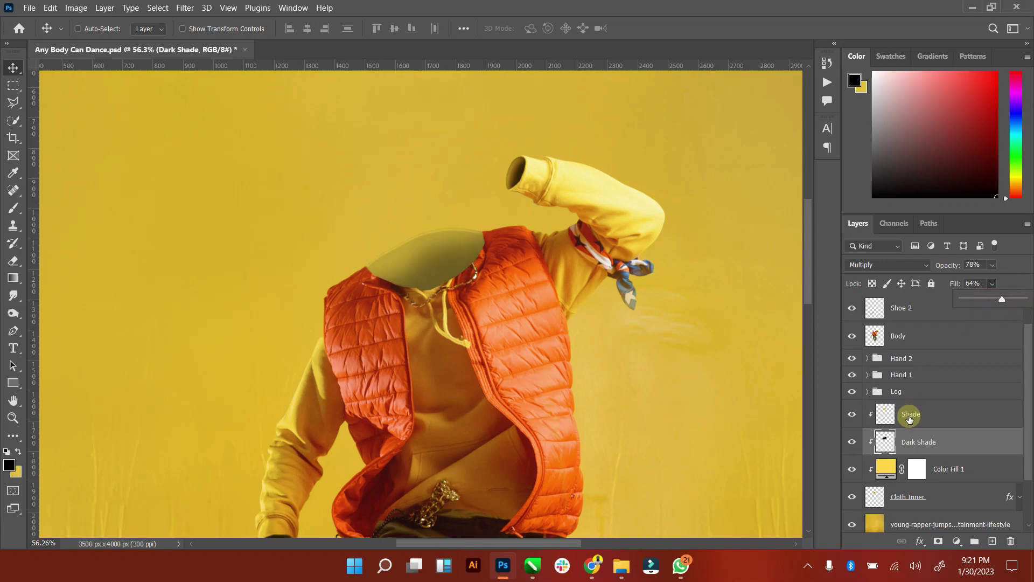
left_click(850, 416)
left_click(849, 419)
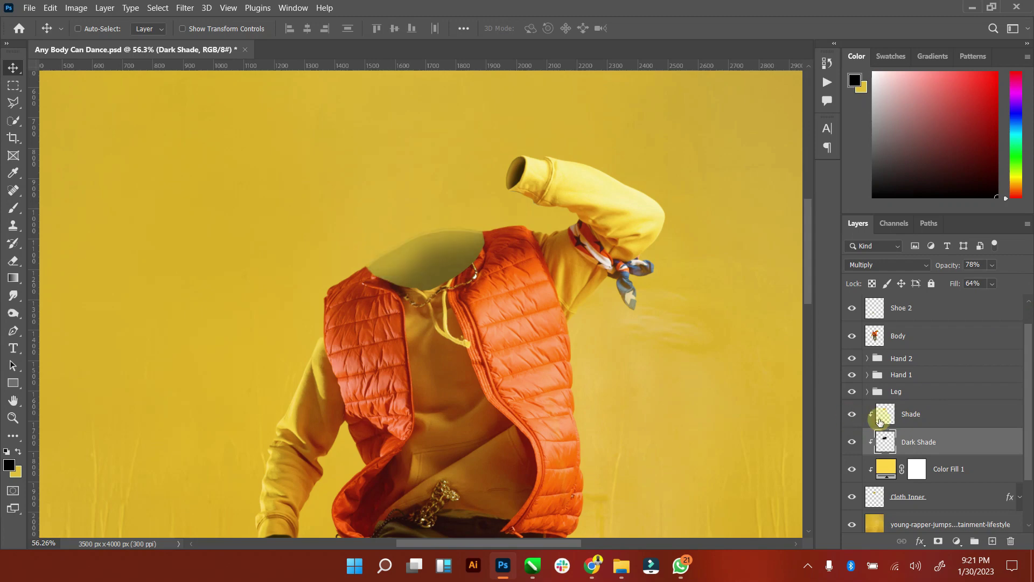
left_click(925, 416)
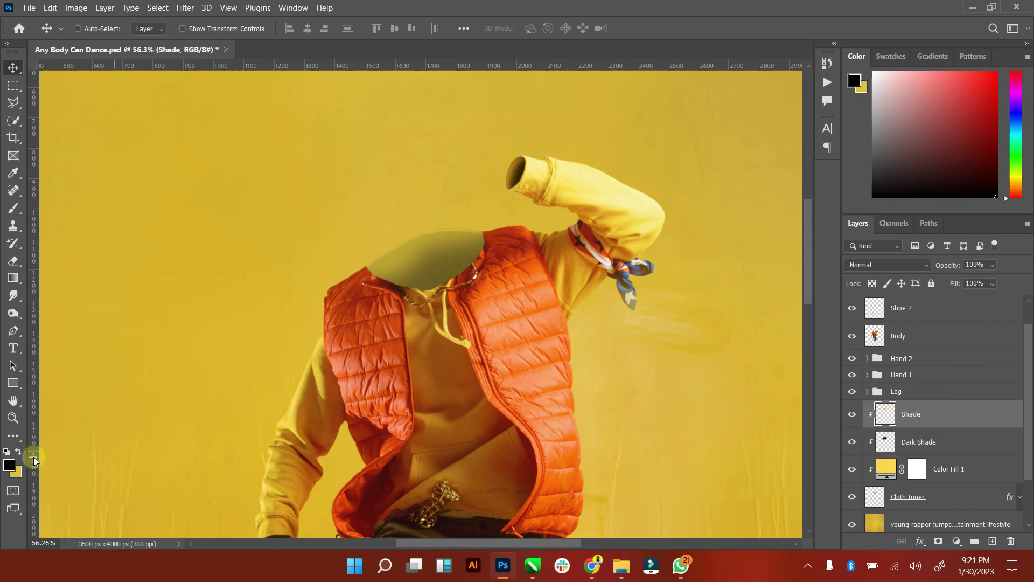
Step: Delete the Shade, Dark Shade, Color Fill 1 and Cloth Inner layers together
left_click(13, 418)
key("ctrl+0")
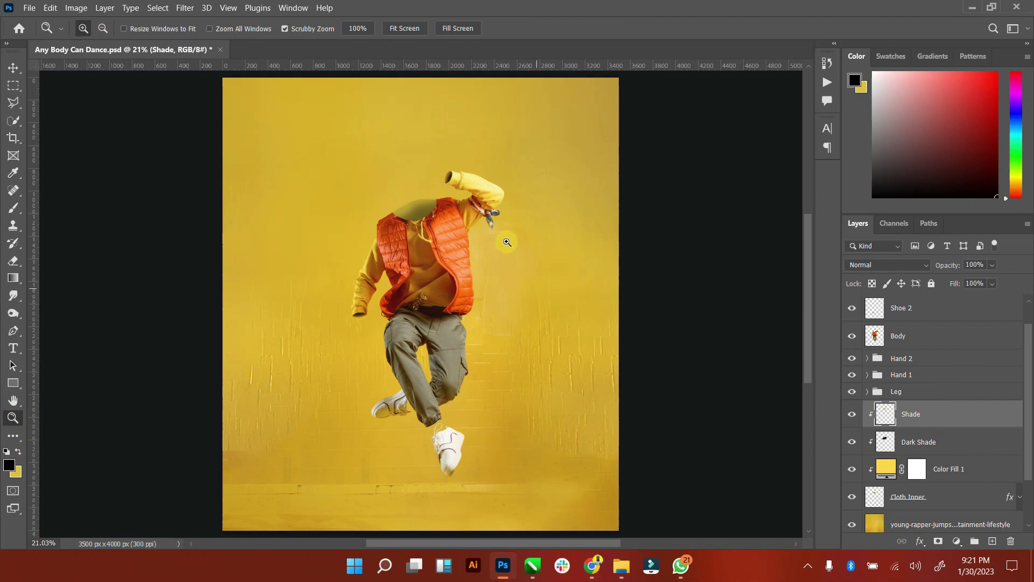
left_click_drag(507, 242, 538, 237)
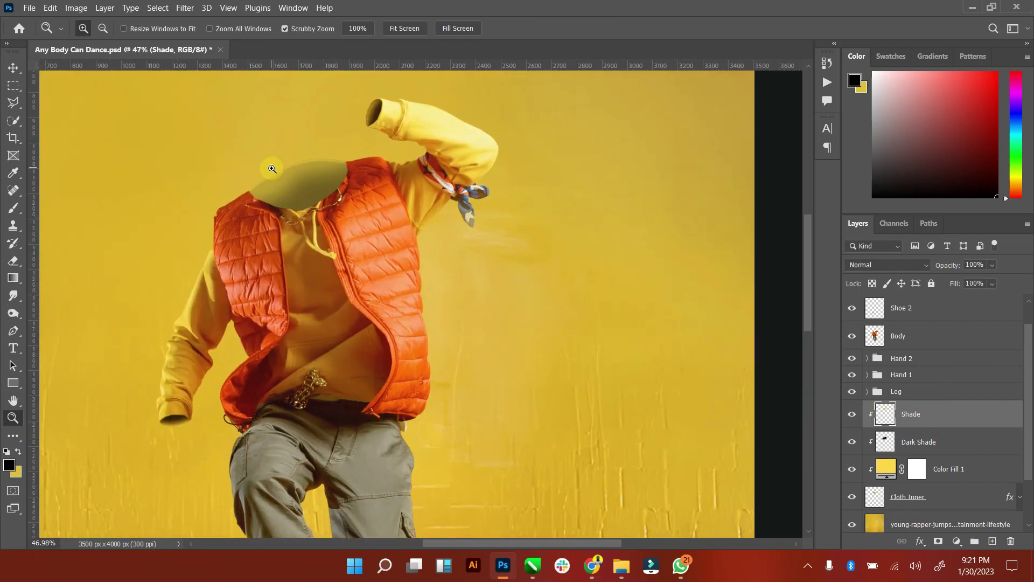
left_click_drag(273, 168, 294, 169)
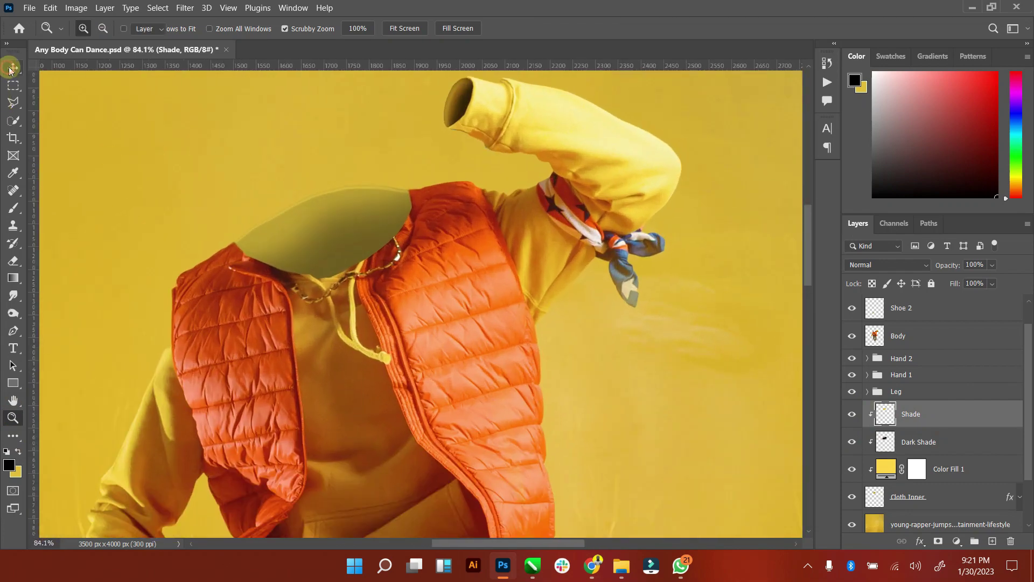
left_click(13, 67)
left_click(937, 475, "shift")
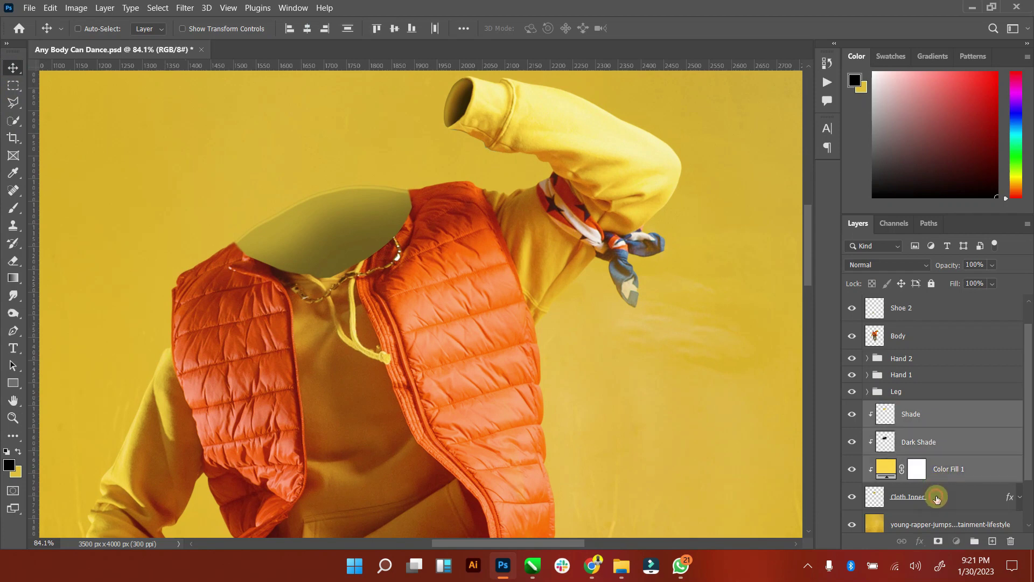
left_click(938, 497, "shift")
key("Delete")
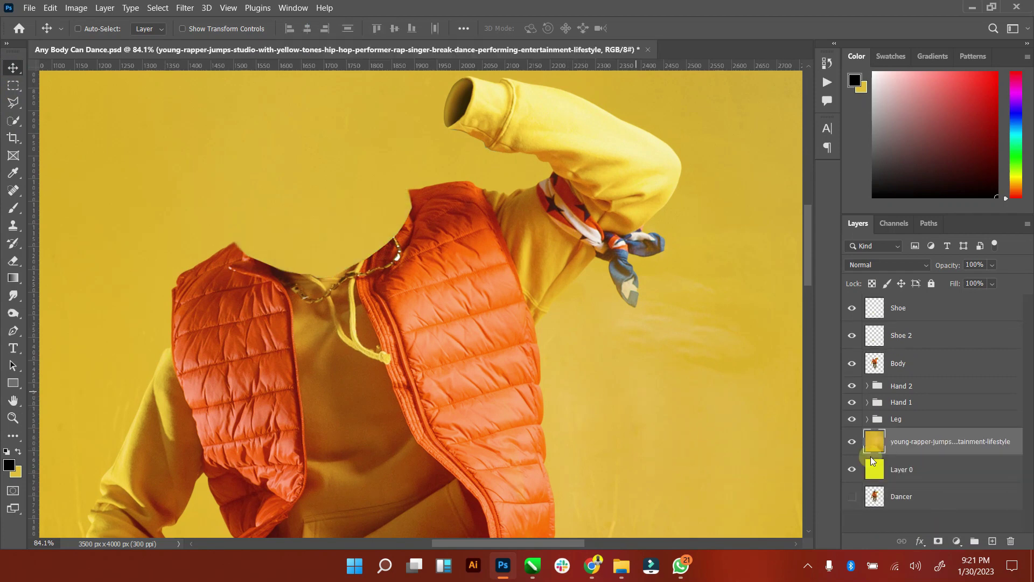
double_click(12, 419)
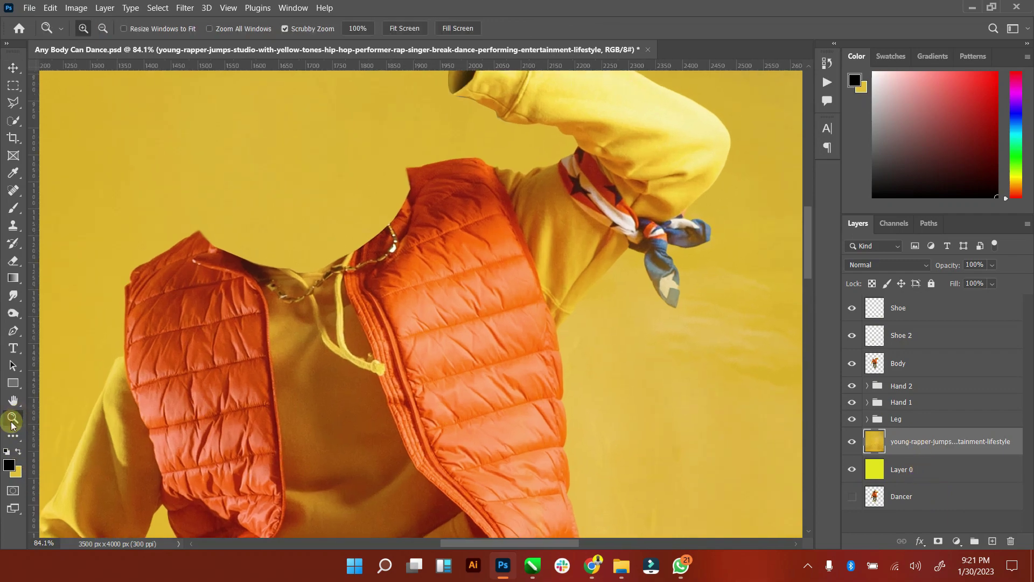
scroll(419, 314, "down", 10)
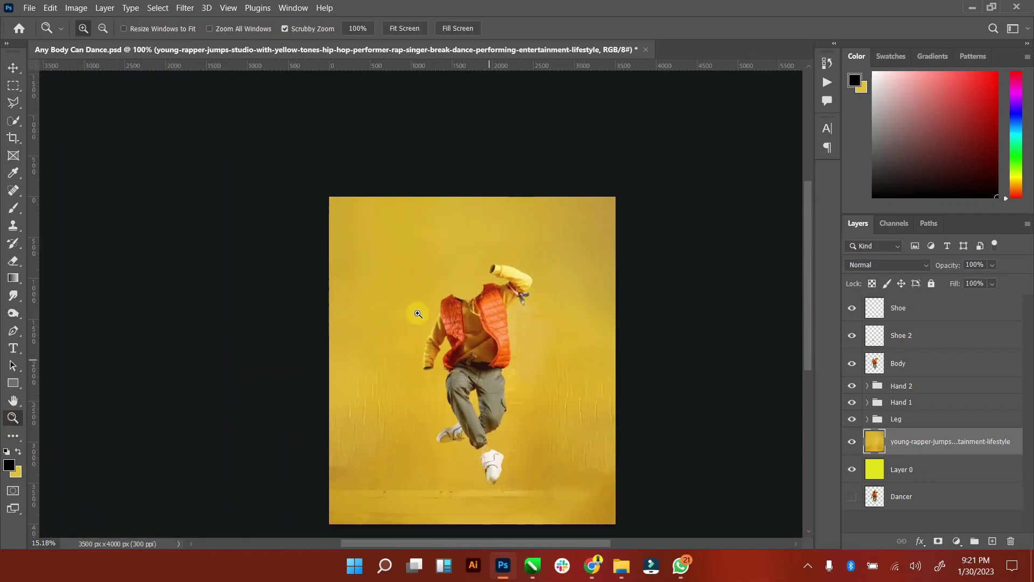
Step: Zoom in on the raised shoe and add a new Shoe layer above the photo
scroll(418, 314, "up", 1)
left_click(13, 68)
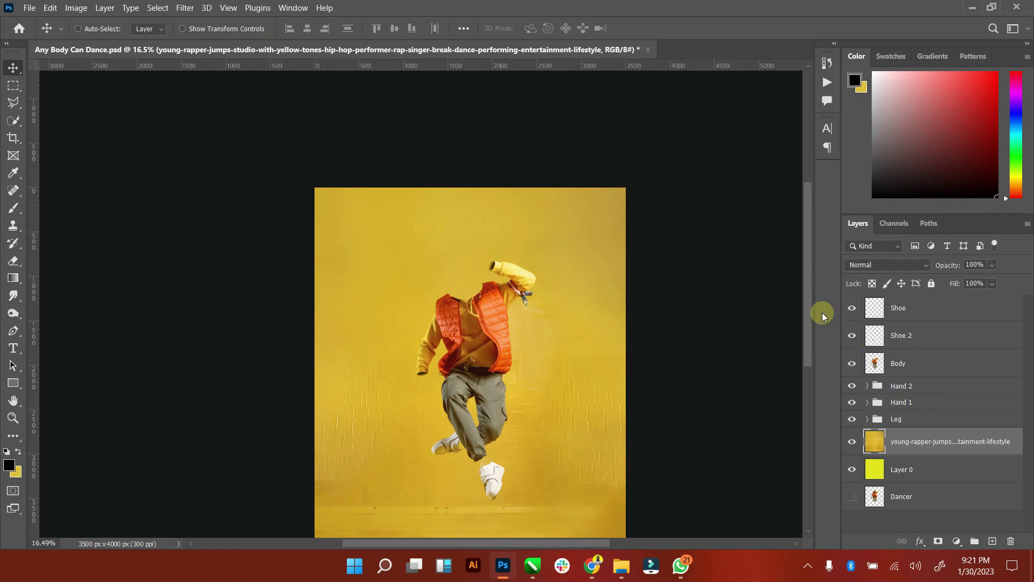
left_click(9, 418)
mouse_move(463, 458)
left_mouse_down()
mouse_move(542, 411)
mouse_move(503, 393)
mouse_move(518, 384)
left_mouse_up()
left_click(14, 67)
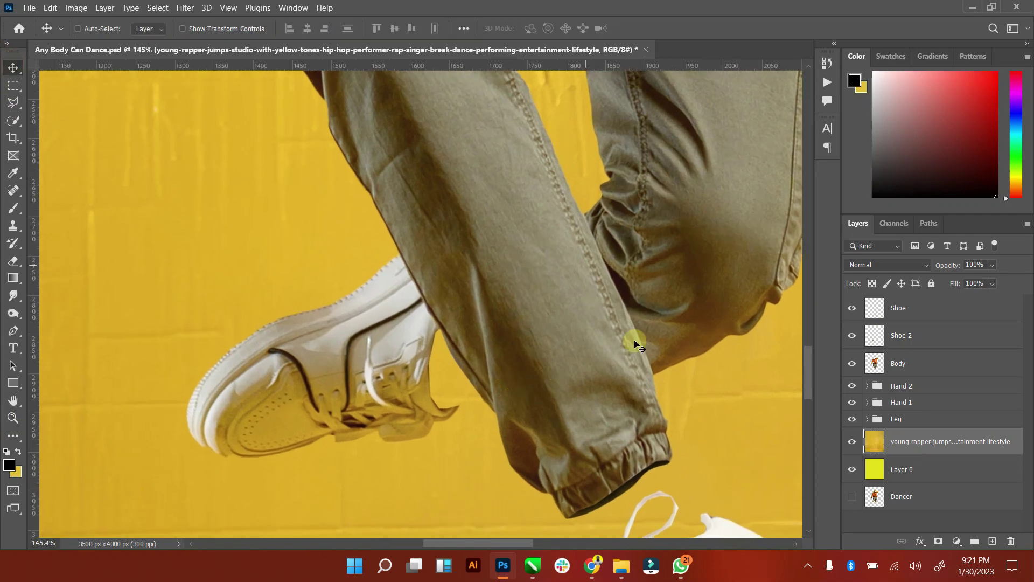
left_click(992, 541)
type("Shoe")
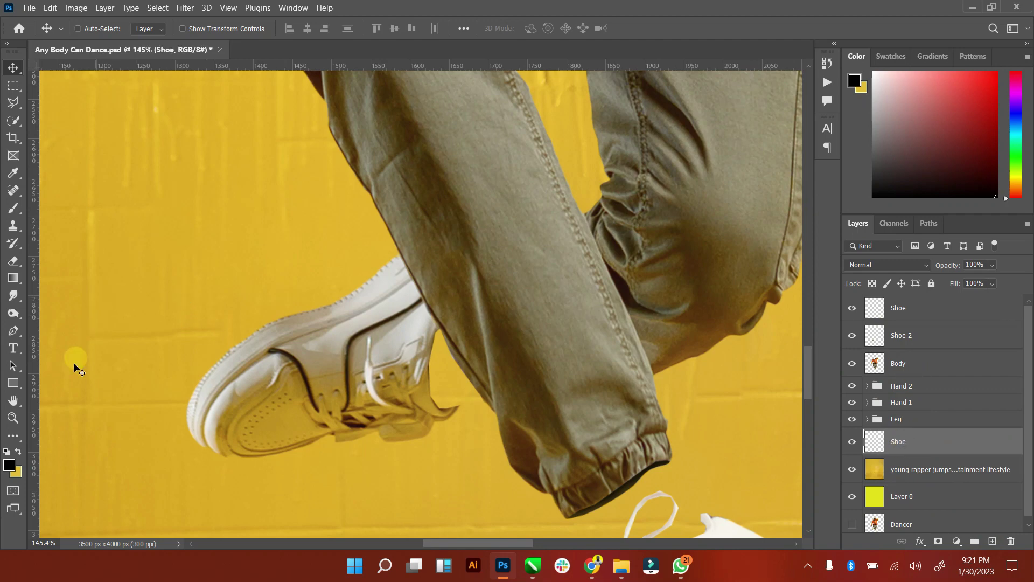
Step: Set the foreground painting colour to white
left_click(20, 452)
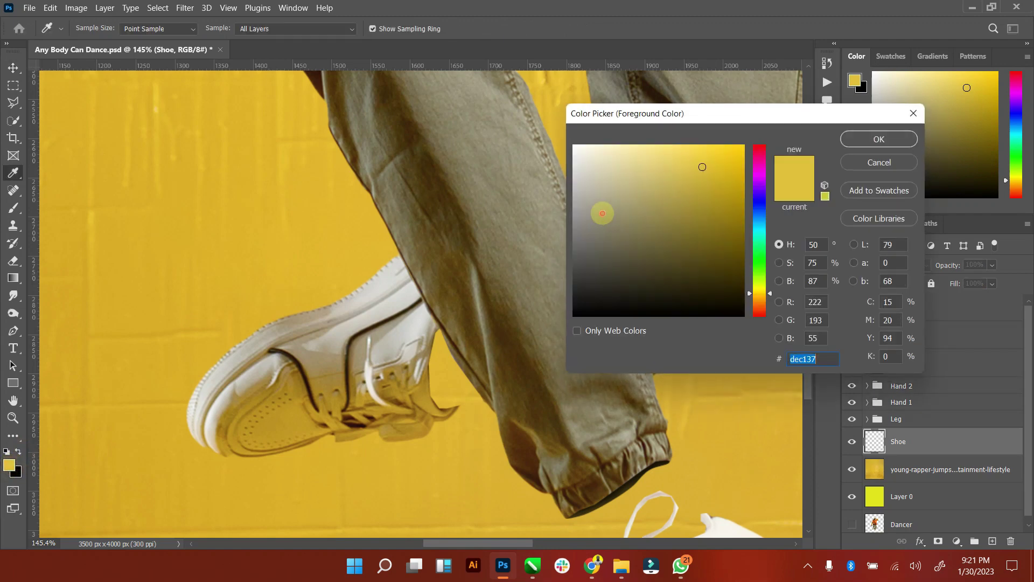
left_click(574, 146)
left_click(869, 141)
Step: Trace a closed path around the gap between the shoe top and trouser hem
key("v")
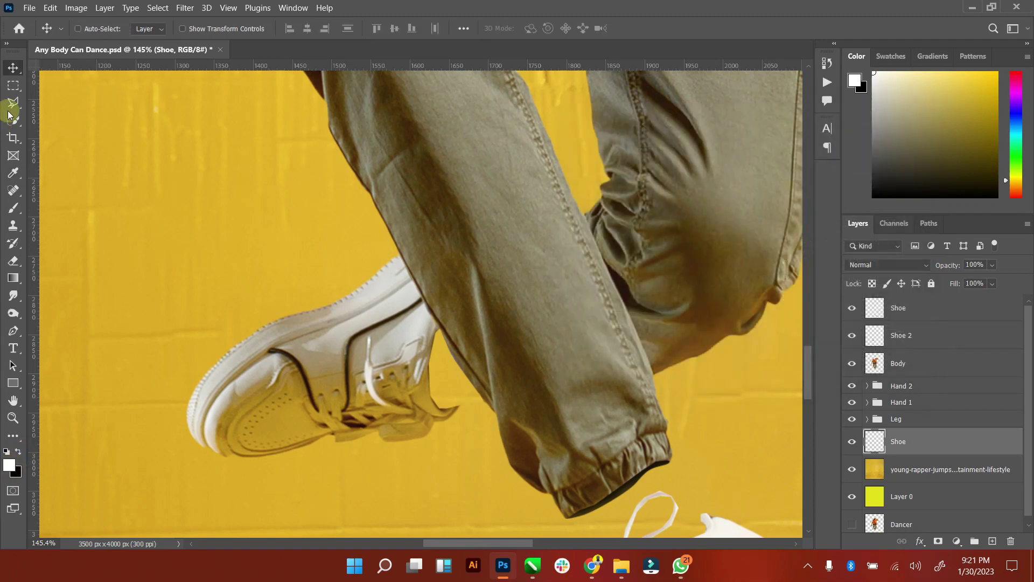
left_click(13, 331)
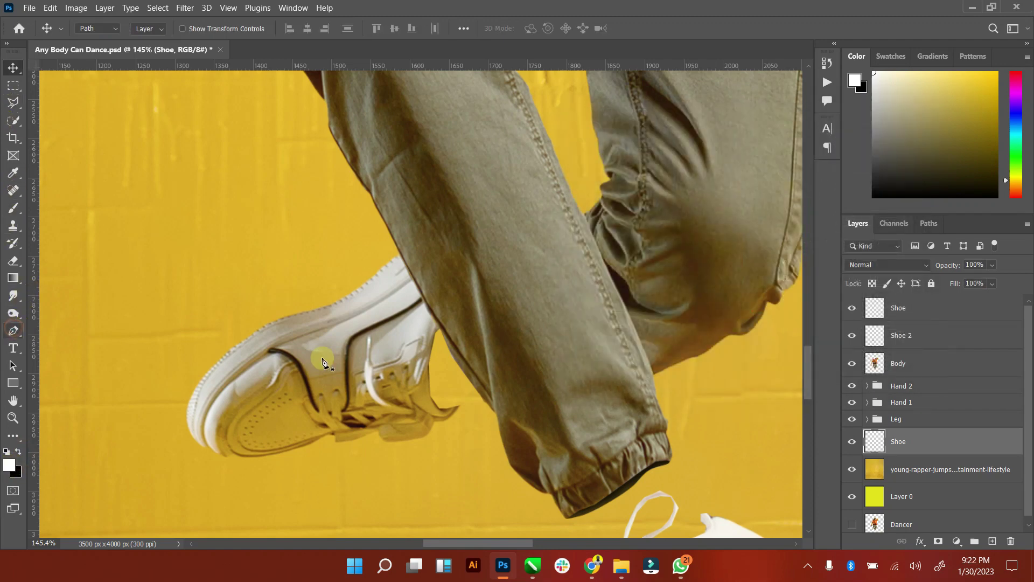
left_click(424, 400)
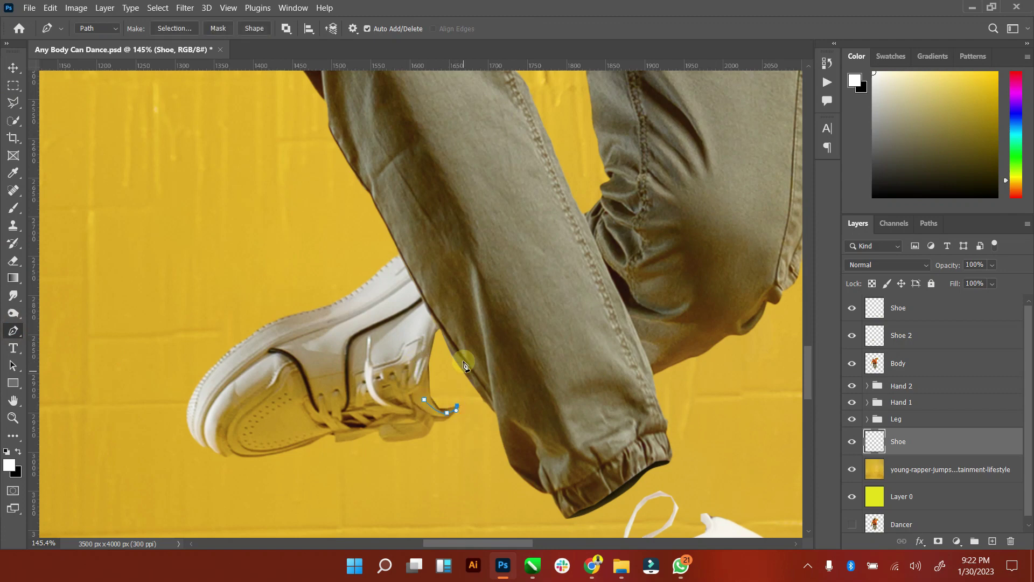
left_click_drag(463, 362, 463, 346)
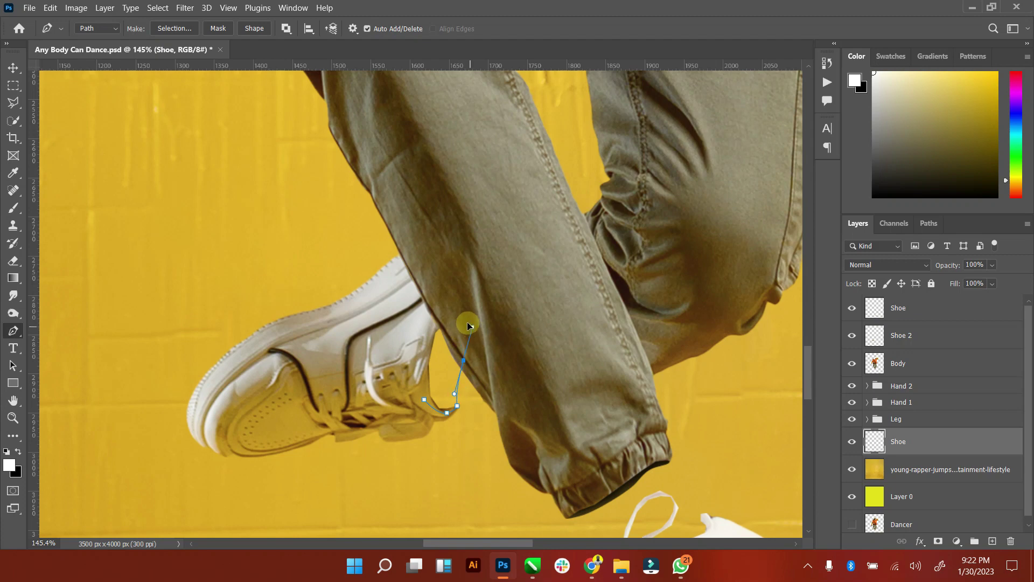
left_click_drag(451, 291, 431, 303)
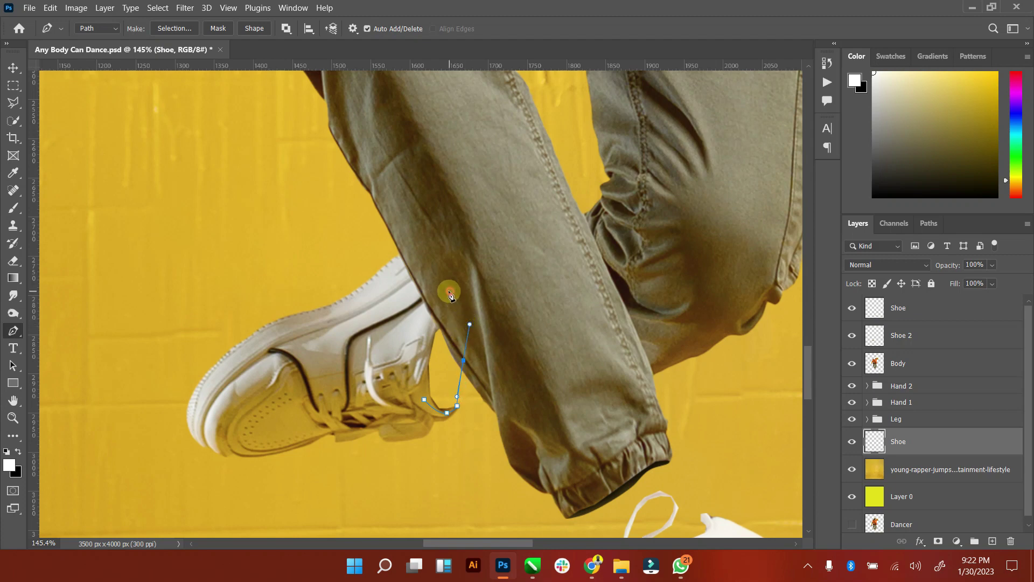
left_click(432, 416)
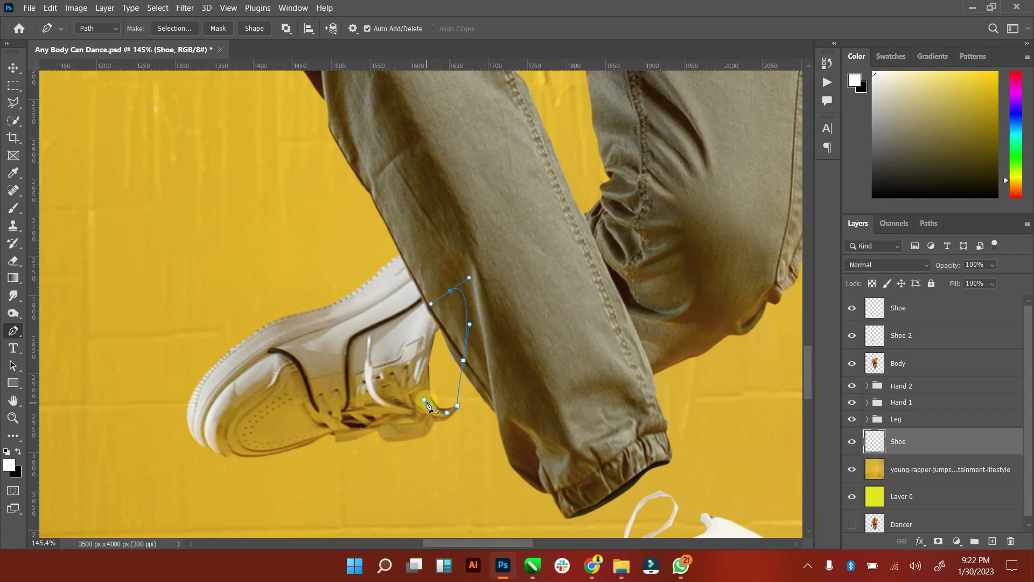
Step: Fill the traced shape with white and delete the path outline
right_click(447, 343)
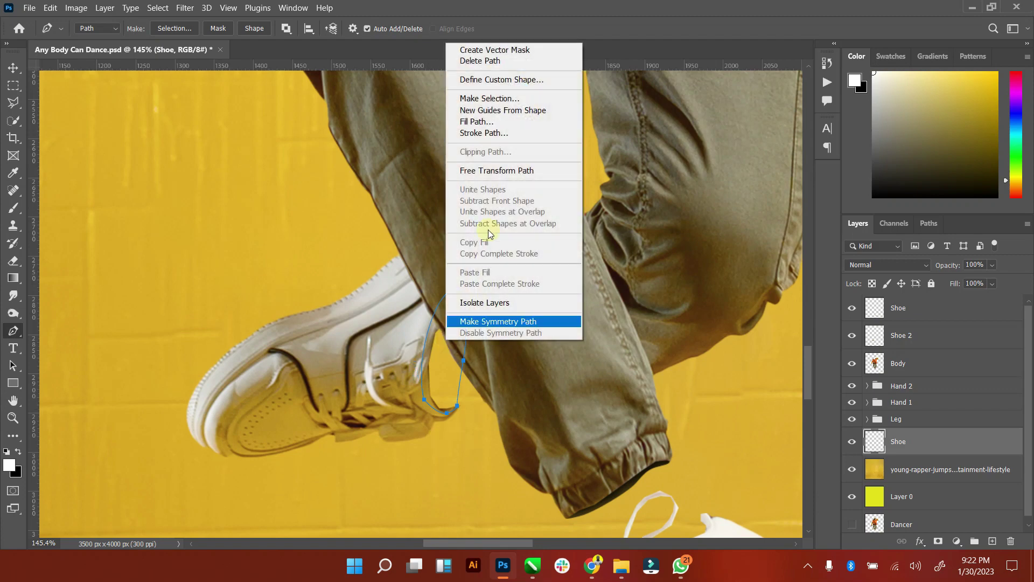
left_click(477, 121)
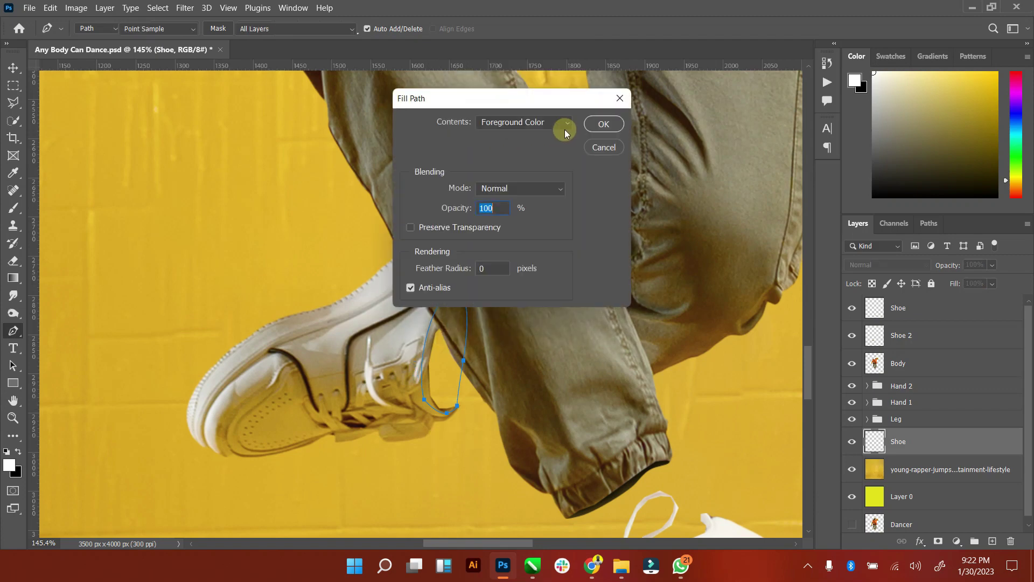
left_click(600, 125)
right_click(502, 211)
left_click(520, 222)
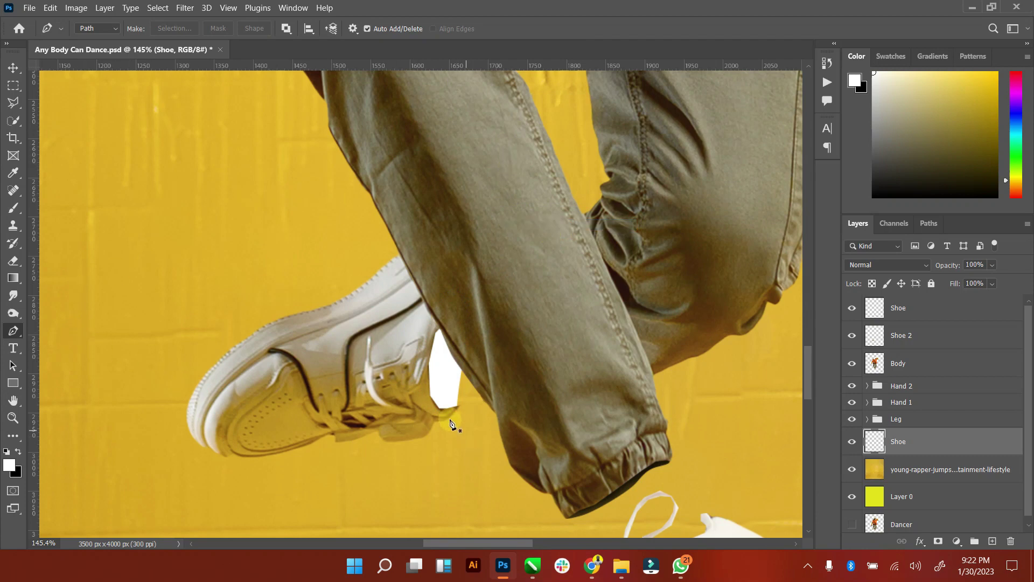
left_click(13, 67)
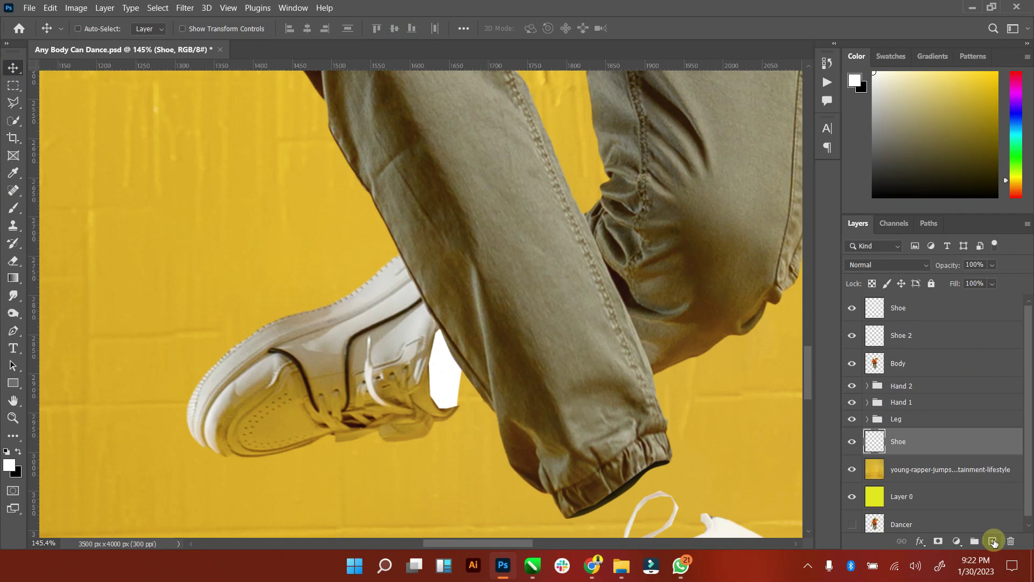
Step: Add a new layer named Shade, reset colours to black/white, and clip it to Shoe
left_click(995, 543)
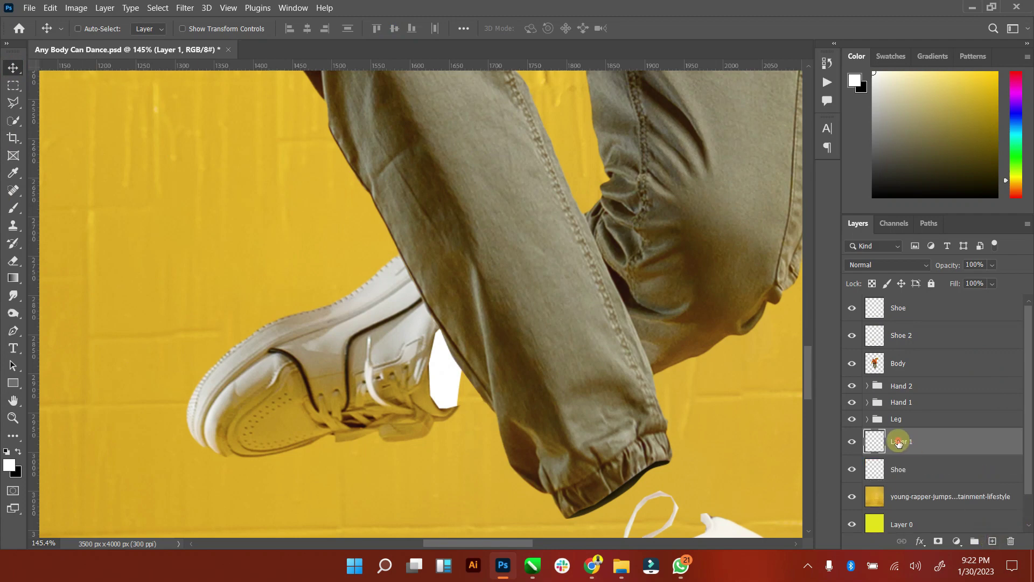
type("e")
key("Return")
left_click(19, 452)
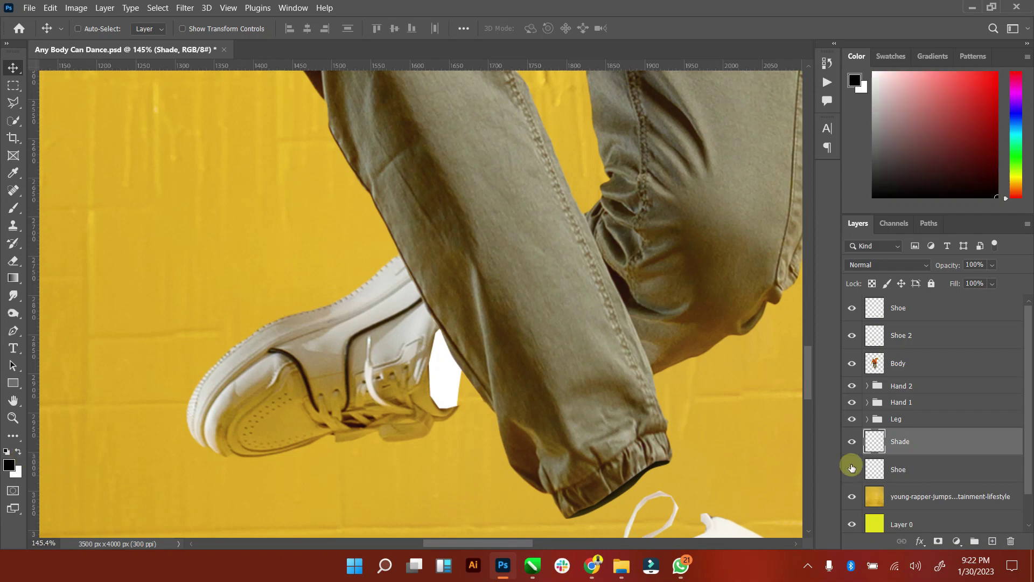
right_click(936, 444)
left_click(827, 265)
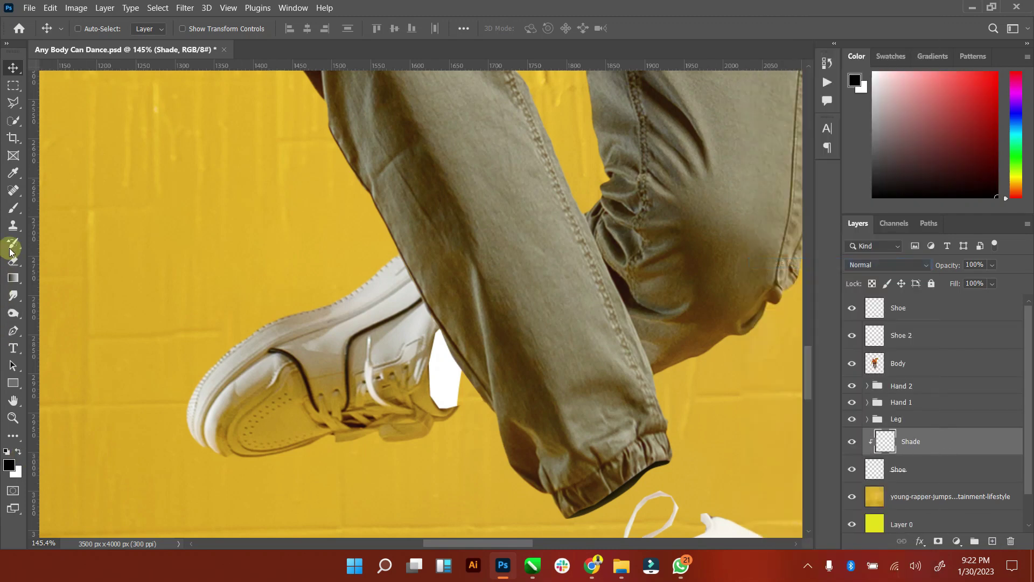
Step: Brush black shading into the lower shoe's opening, compare it on/off, and select the lower Shoe layer
left_click(12, 209)
left_click_drag(272, 264, 465, 470)
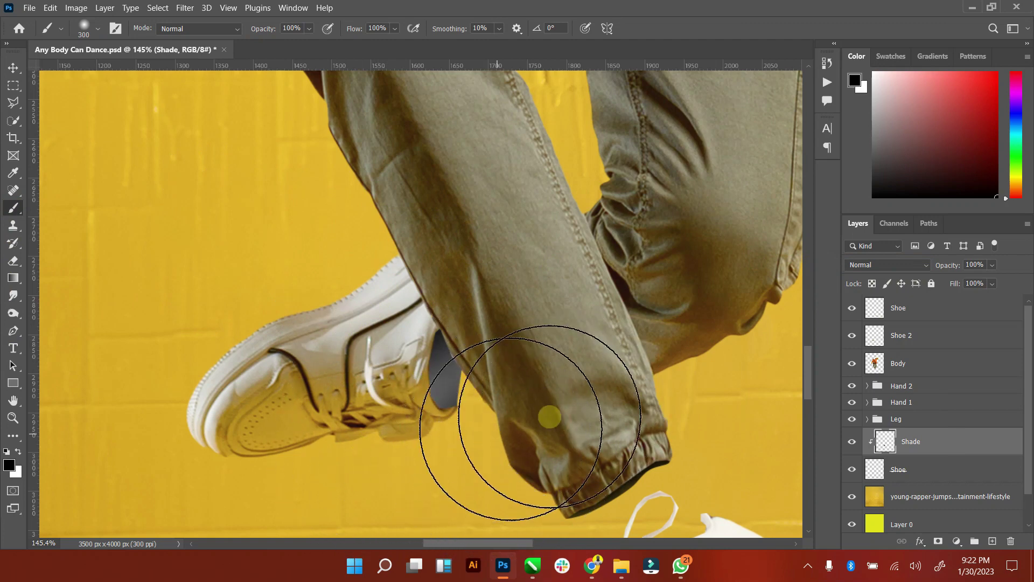
left_click_drag(556, 406, 415, 346)
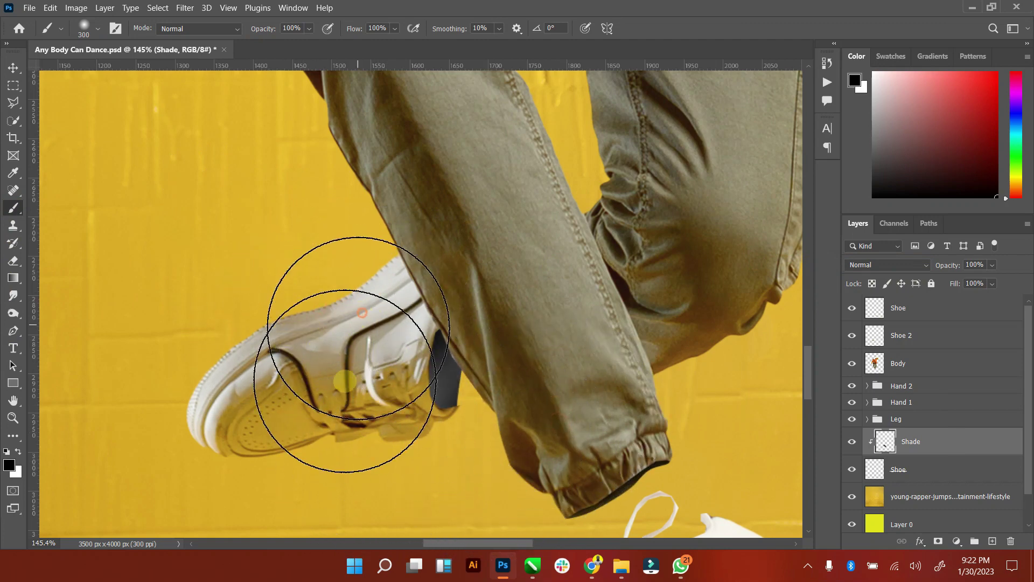
left_click(13, 67)
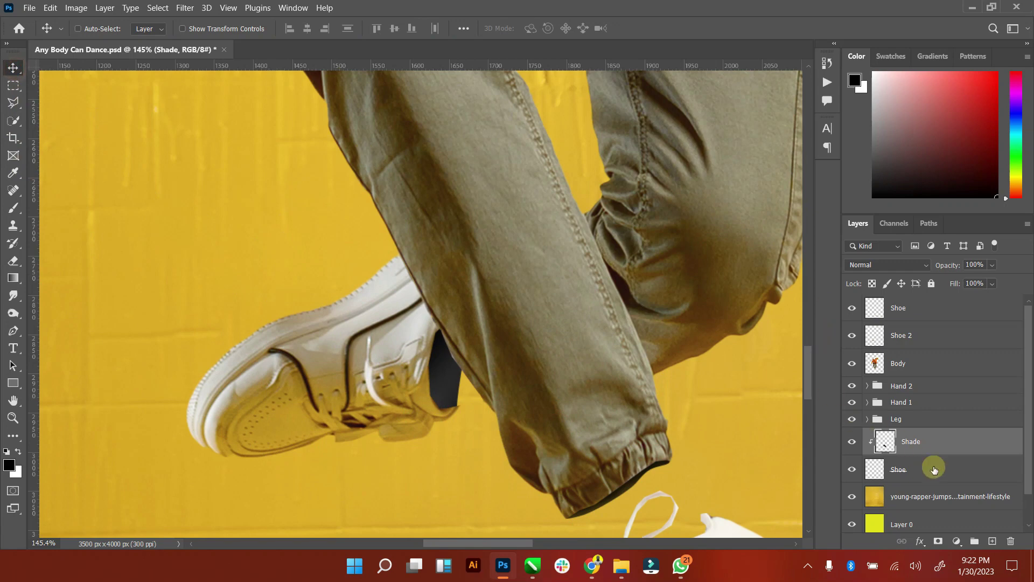
left_click(857, 446)
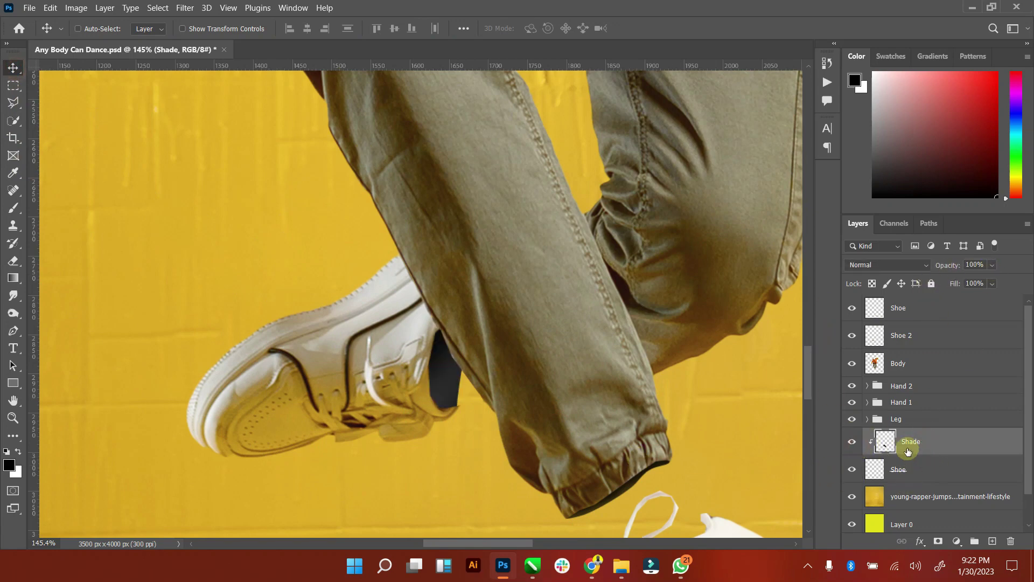
left_click(905, 467)
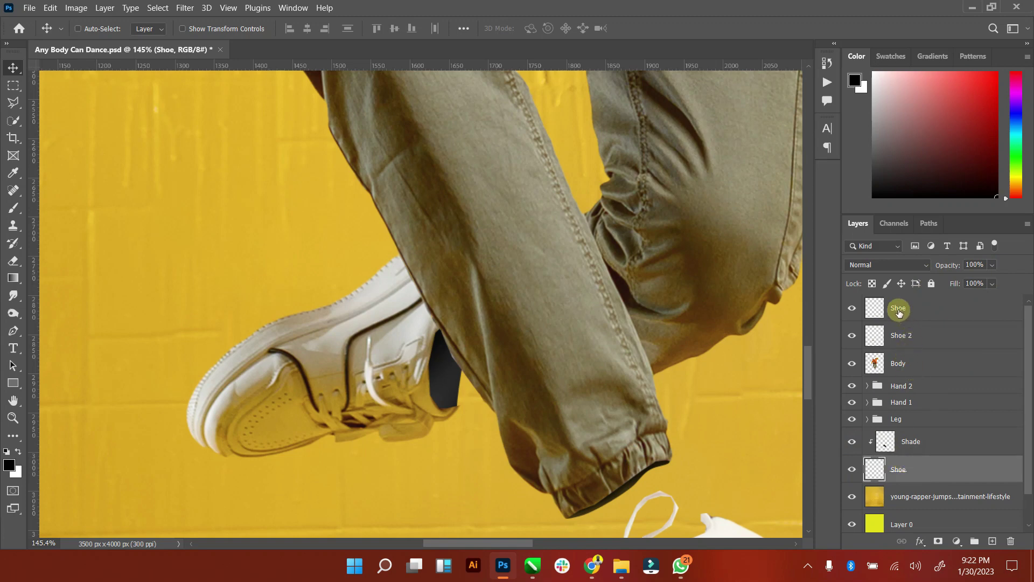
Step: Smudge the spot near the bottom of the shoe strap on the Shoe 2 layer
left_click(855, 308)
left_click(922, 337)
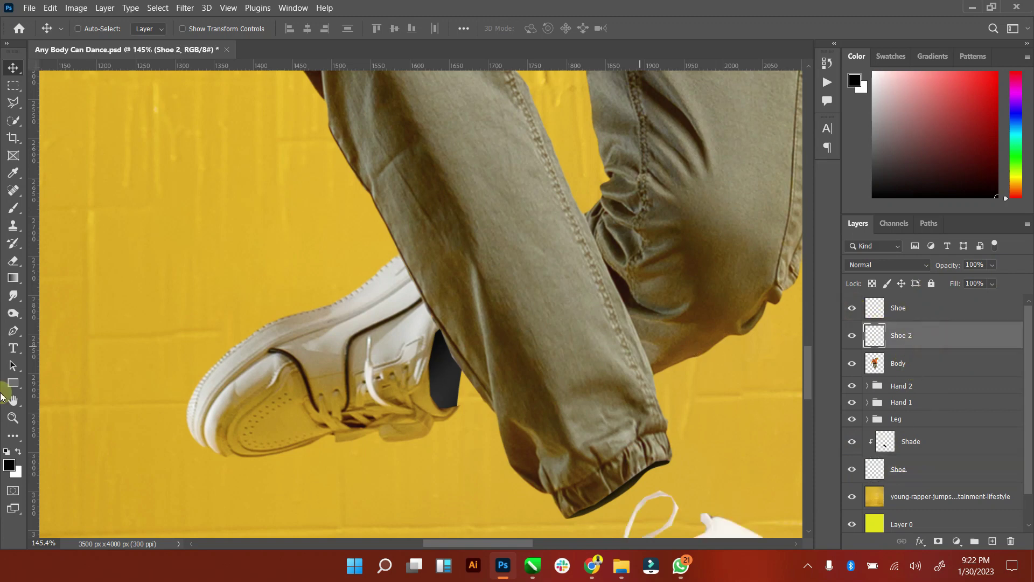
left_click(13, 295)
mouse_move(415, 398)
left_mouse_down()
mouse_move(453, 407)
mouse_move(451, 417)
mouse_move(449, 382)
left_mouse_up()
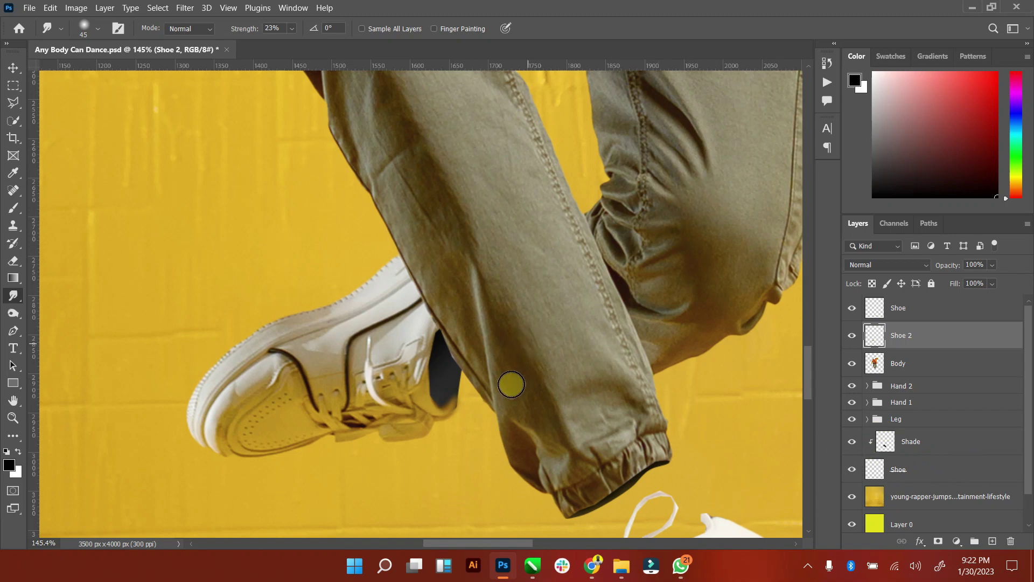
Step: Fit the image on screen and zoom in around the trouser legs to check the shoes
left_click(13, 68)
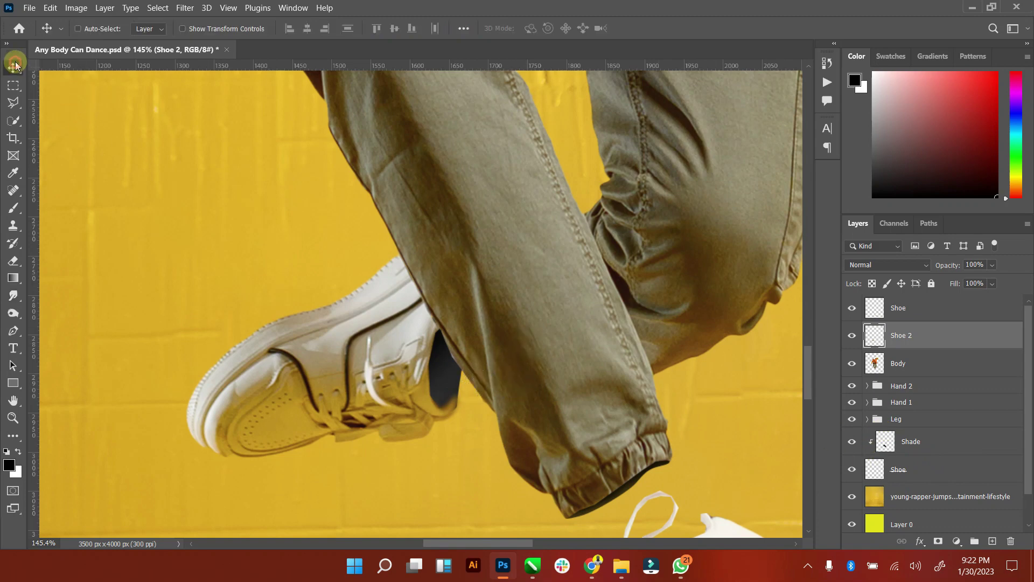
double_click(15, 399)
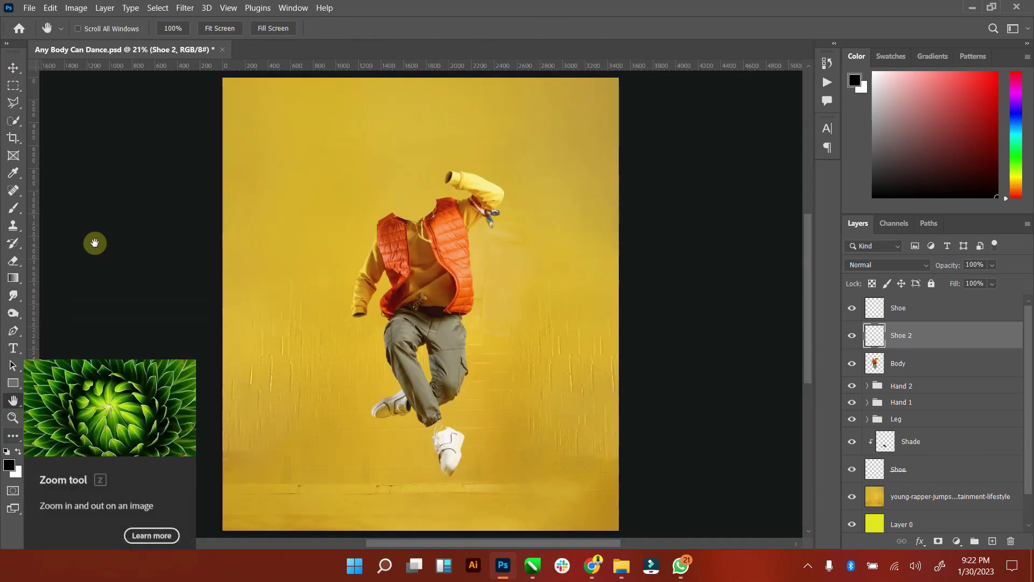
left_click(13, 417)
mouse_move(451, 402)
left_mouse_down()
mouse_move(498, 384)
mouse_move(462, 378)
left_mouse_up()
scroll(450, 381, "down", 1)
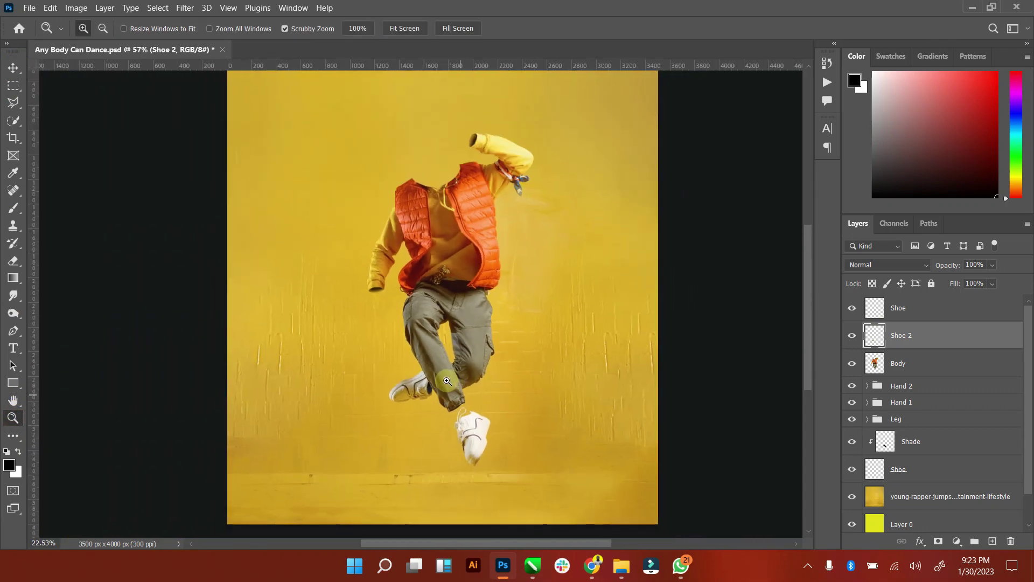
left_click(13, 85)
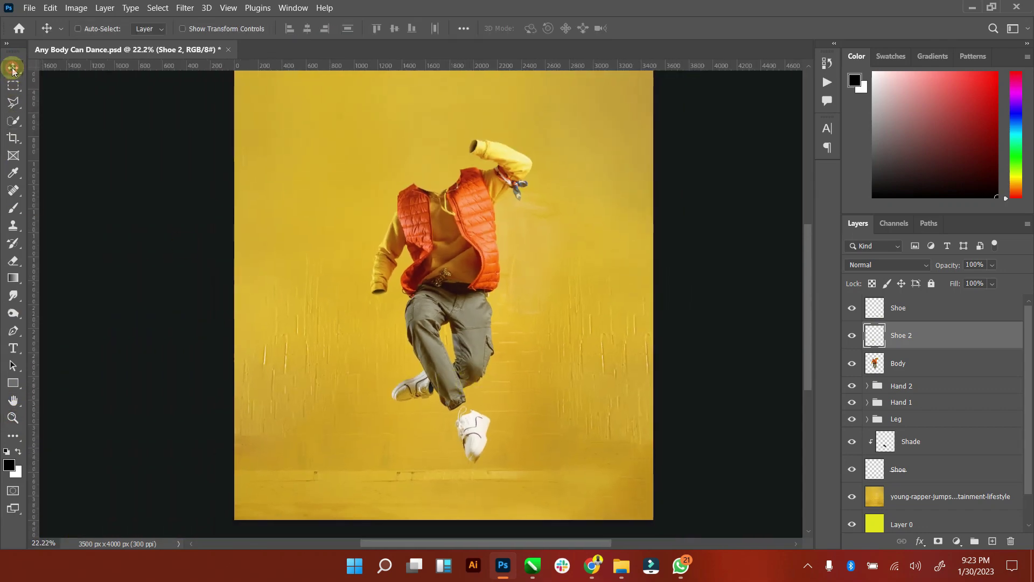
left_click(12, 420)
double_click(13, 400)
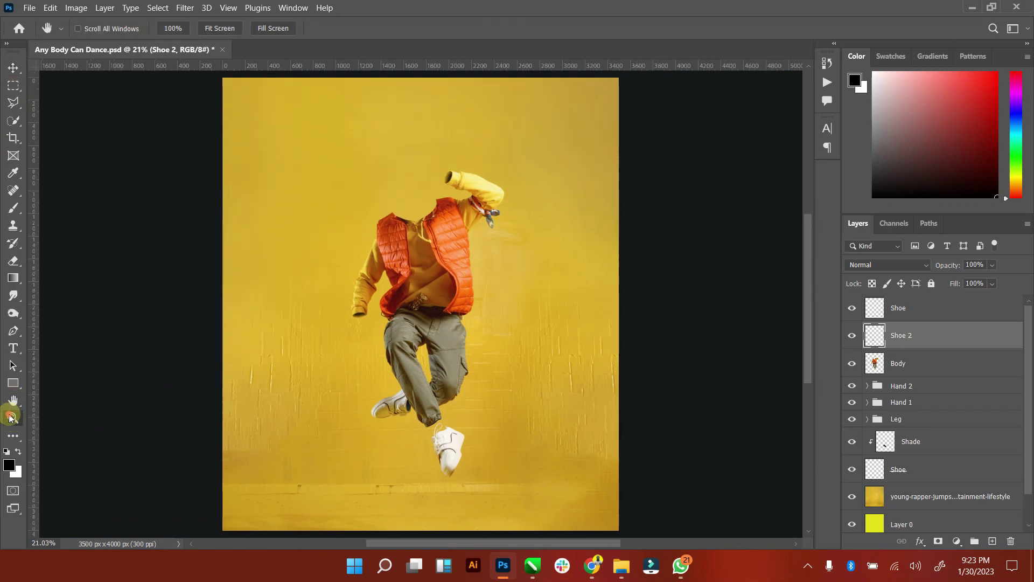
Step: Select the top Shoe layer and zoom in on the vest and collar area
left_click(23, 65)
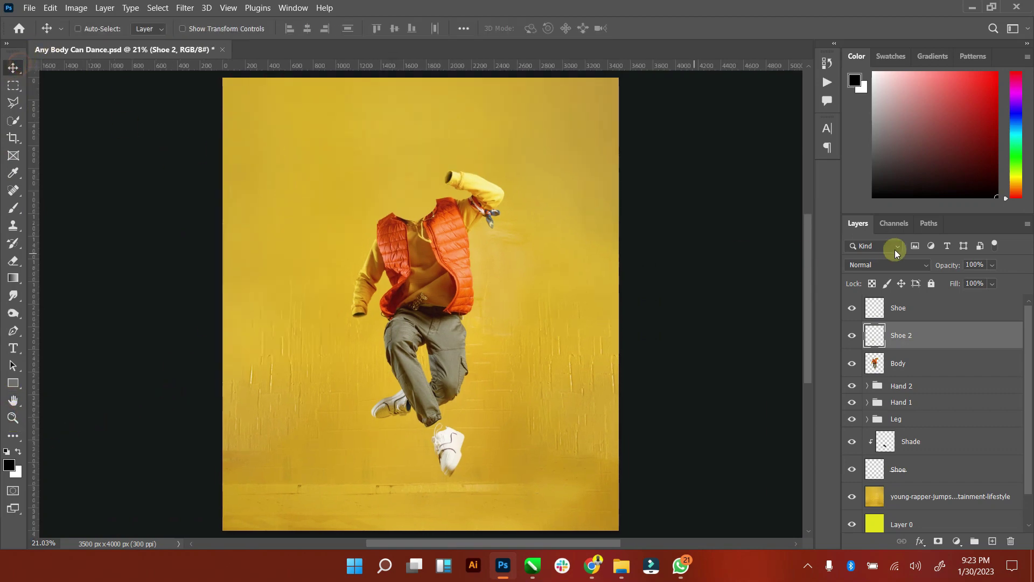
left_click(920, 305)
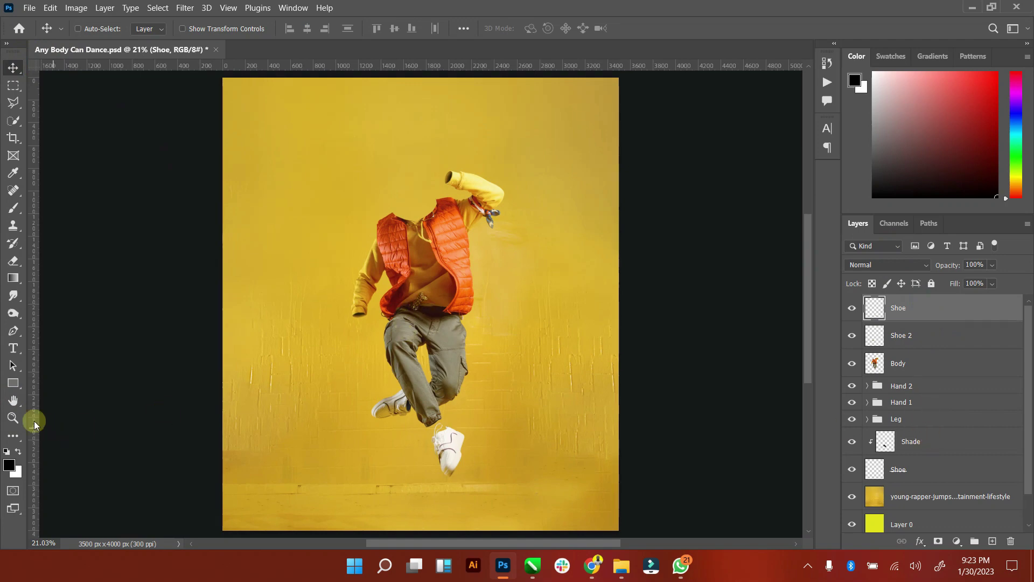
left_click(12, 418)
left_click_drag(437, 208, 469, 205)
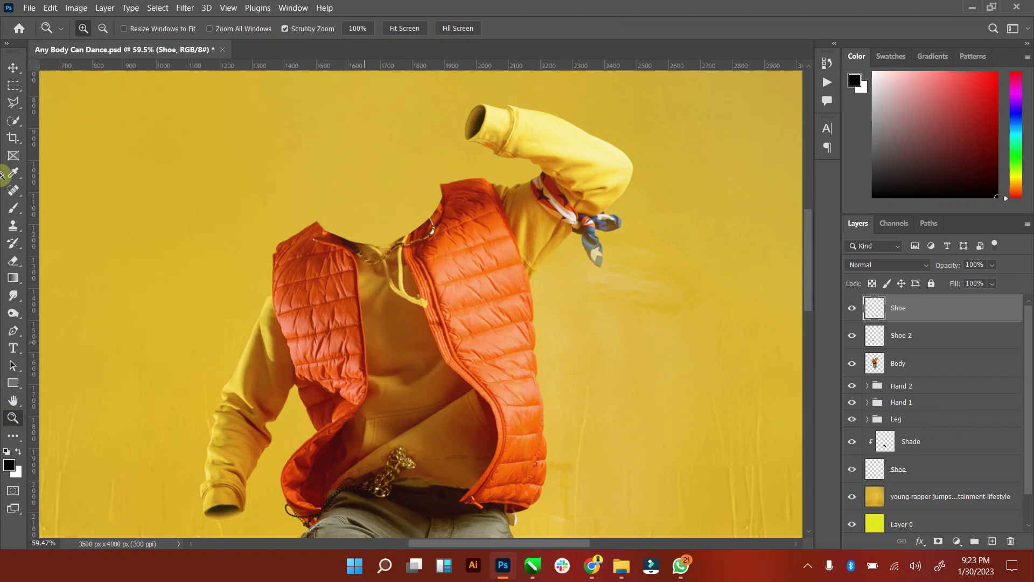
Step: Copy a lassoed hoodie patch from Body to a new layer and move it up to the neckline
left_click(13, 102)
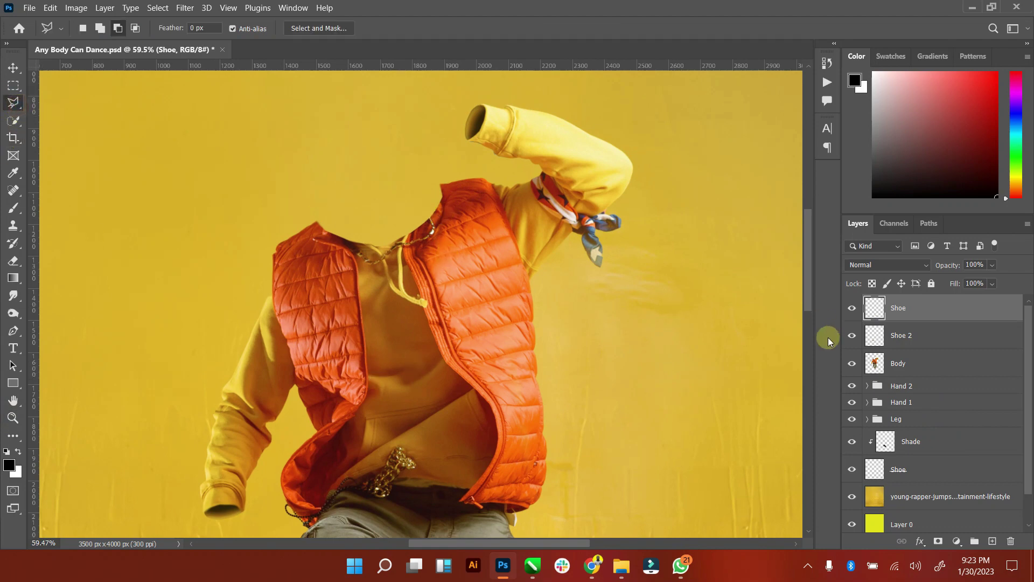
left_click(956, 364)
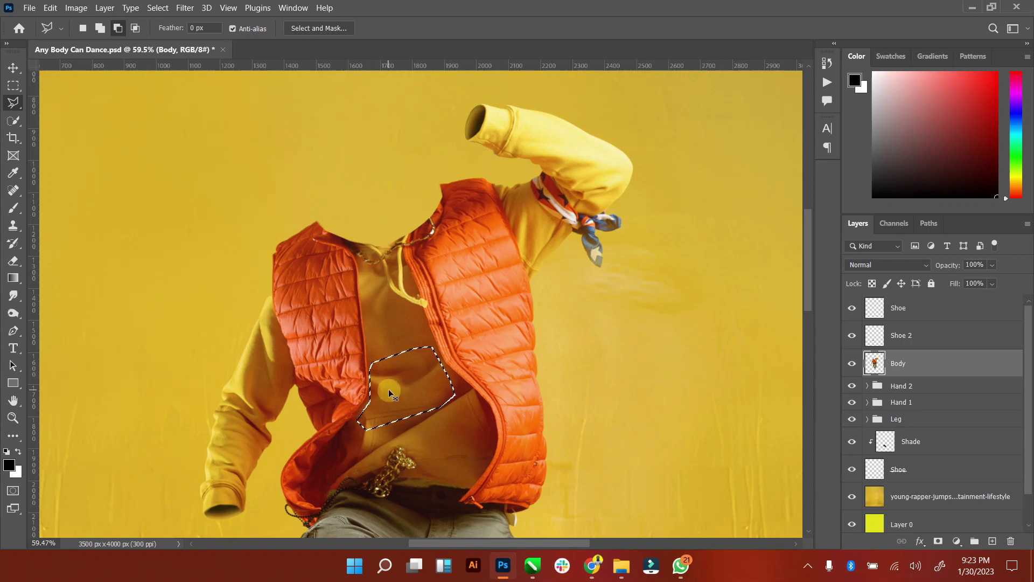
key("ctrl+j")
left_click(13, 67)
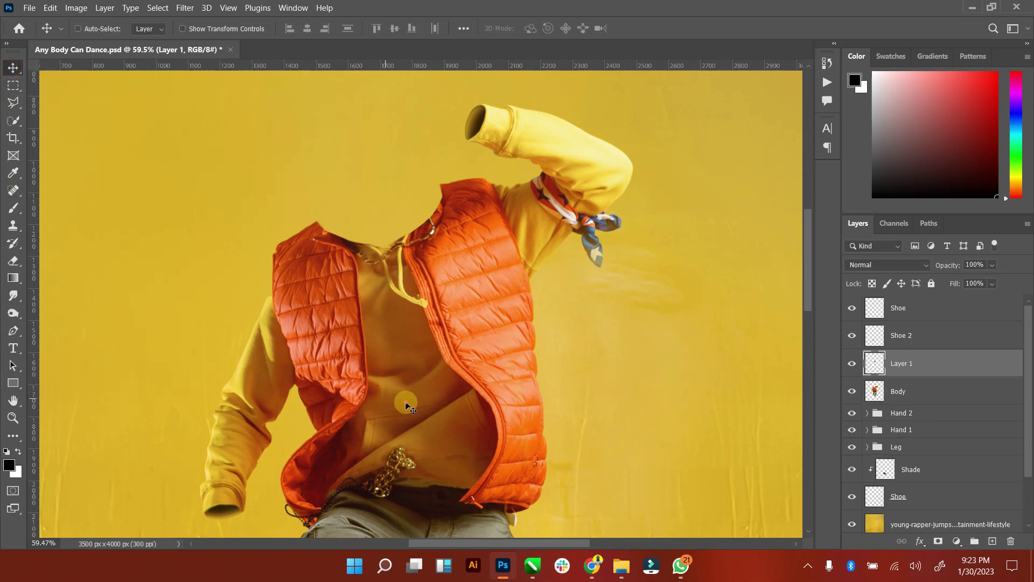
left_click_drag(394, 425, 360, 270)
Step: Move Layer 1 below Body, then enlarge, raise and slightly tilt the neck patch and commit
left_click_drag(942, 356, 943, 403)
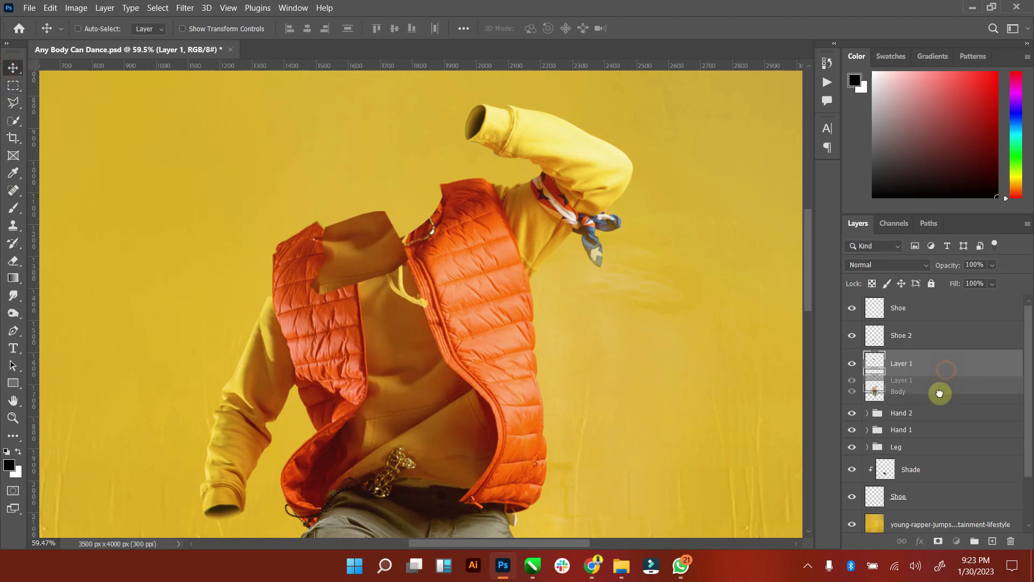
left_click_drag(371, 225, 348, 215)
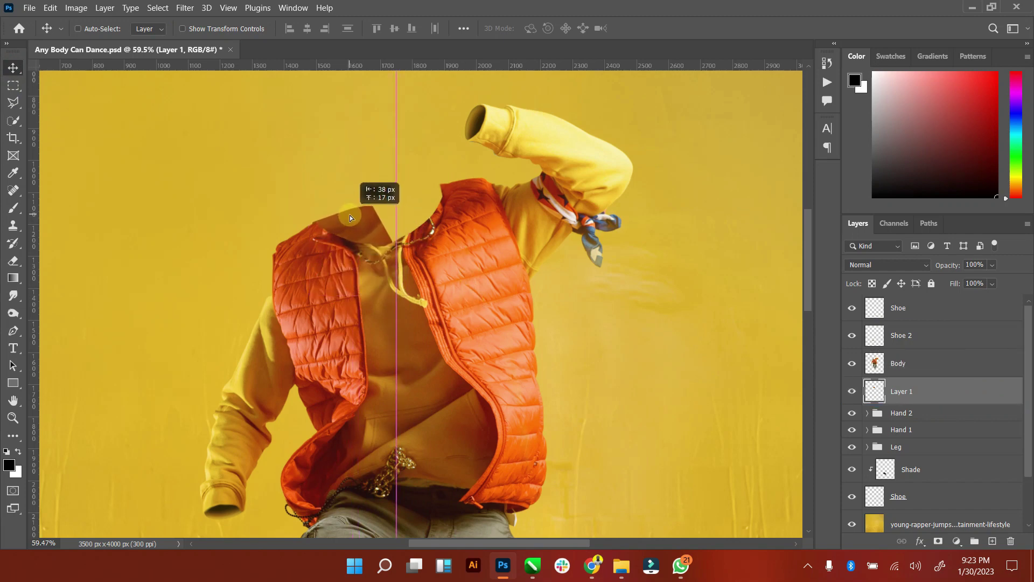
left_click(216, 33)
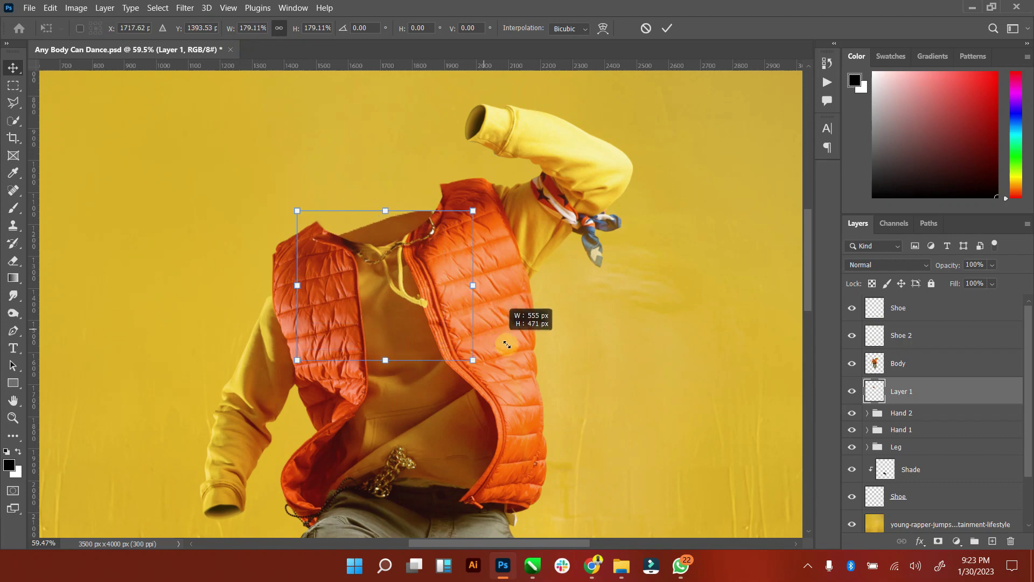
left_click_drag(398, 295, 485, 369)
mouse_move(431, 316)
left_mouse_down()
mouse_move(427, 293)
mouse_move(418, 297)
mouse_move(508, 269)
mouse_move(456, 265)
left_mouse_up()
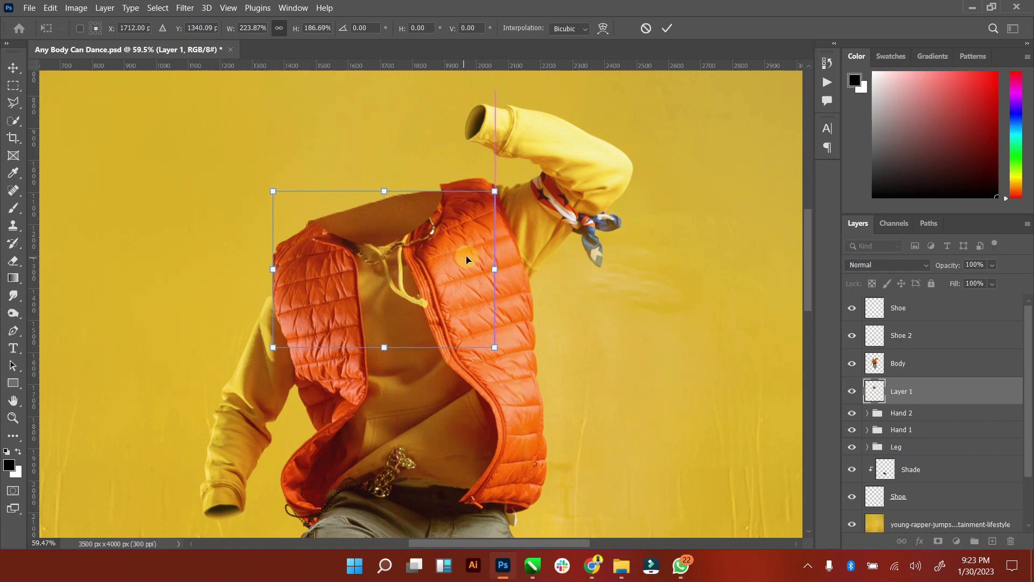
left_click_drag(511, 205, 531, 180)
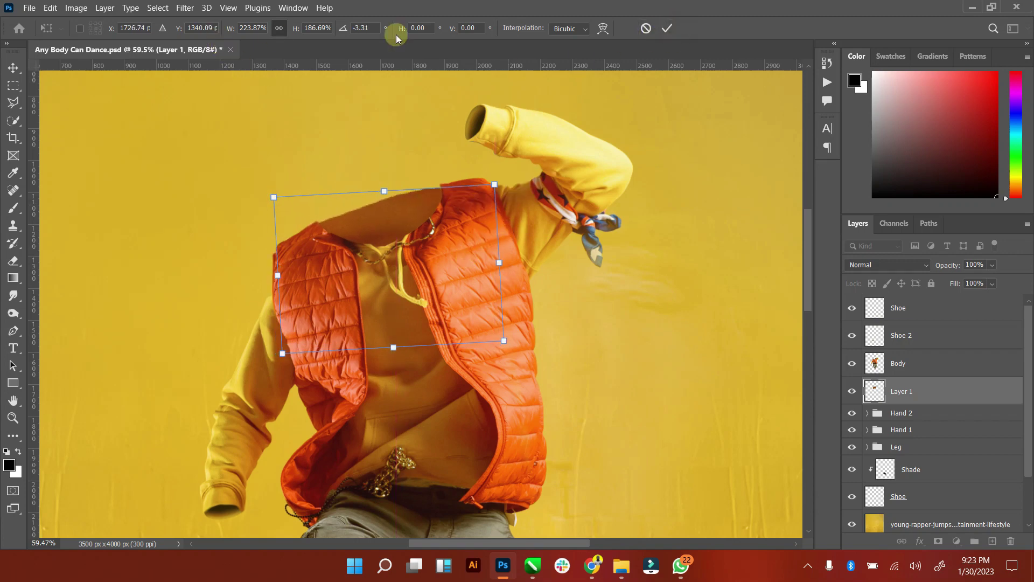
left_click(668, 28)
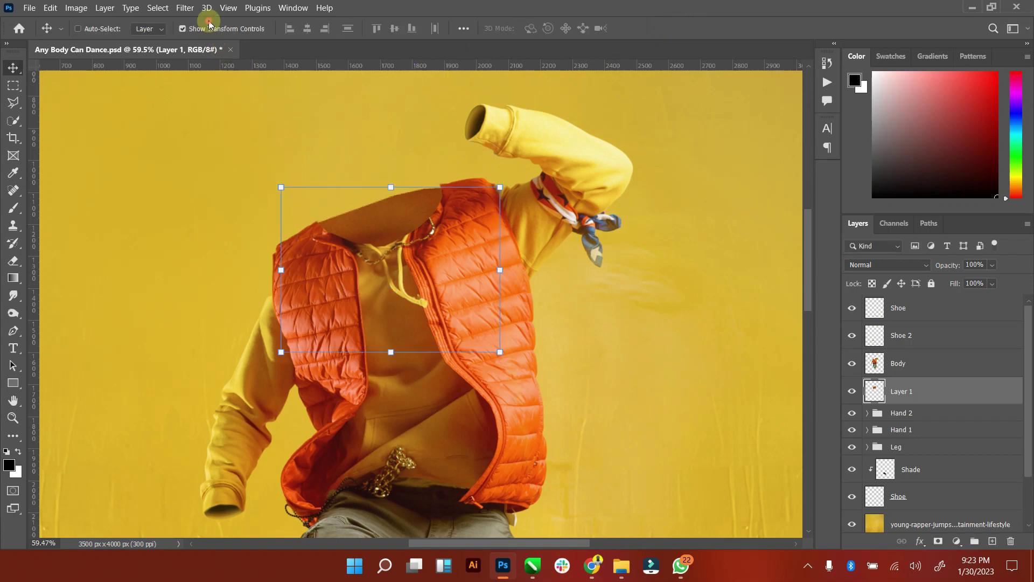
Step: Zoom in on the neck opening and start a Warp transform from the Edit menu
left_click(13, 417)
left_click_drag(397, 177, 446, 201)
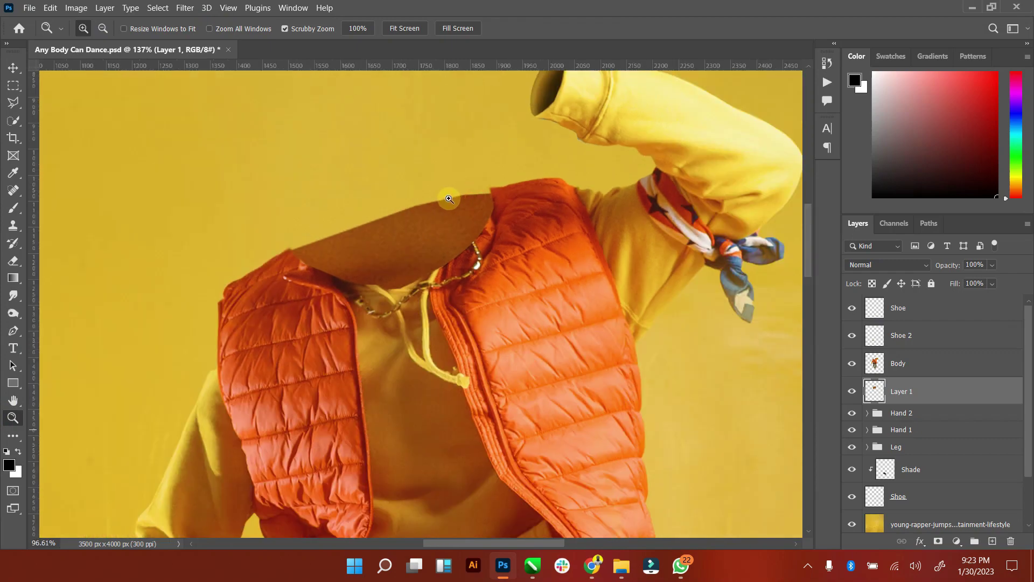
left_click(13, 68)
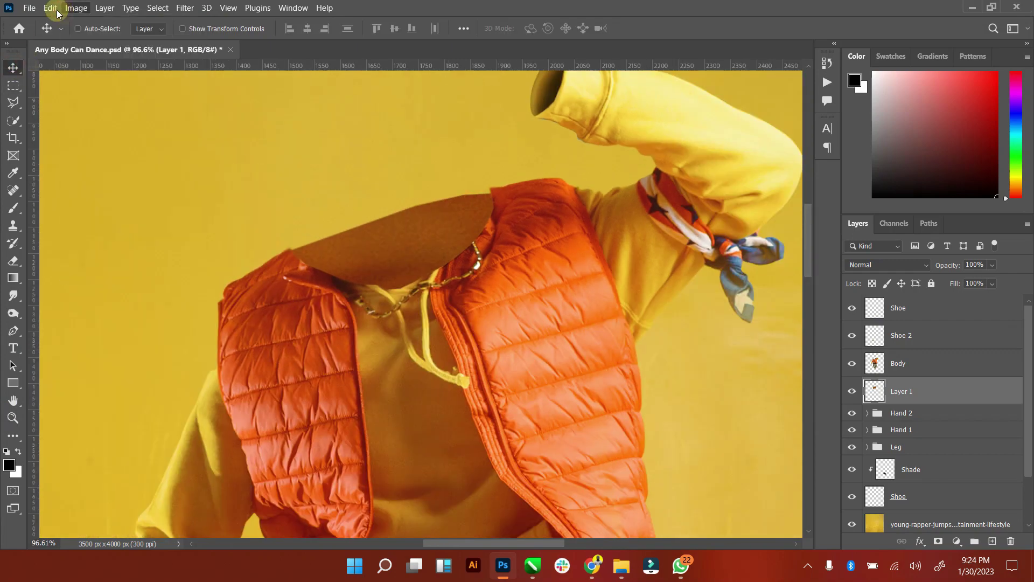
left_click(50, 8)
Step: Warp the neck patch up-left and over the right shoulder to follow the vest collar, then apply
left_click(274, 385)
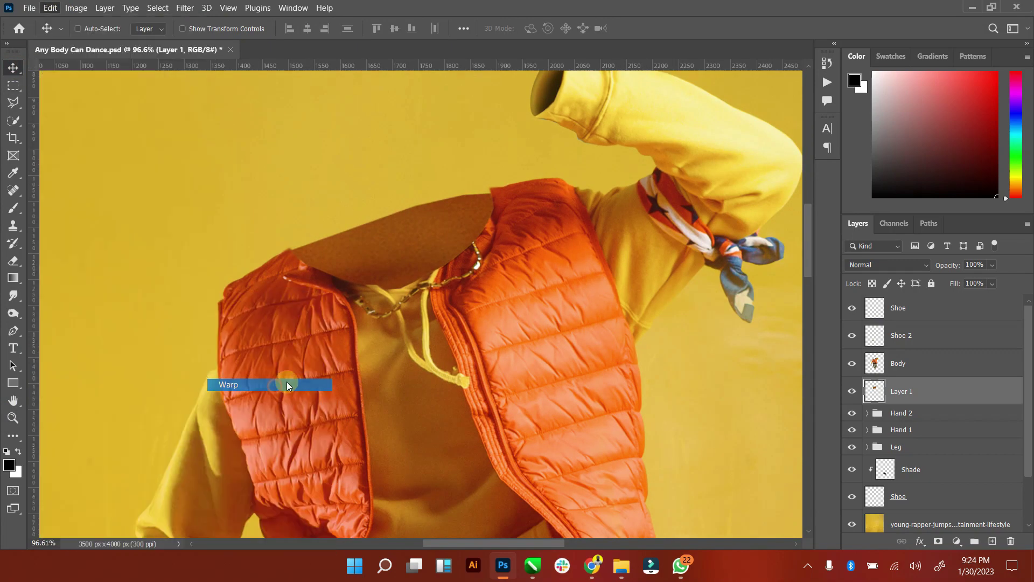
left_click_drag(414, 233, 293, 261)
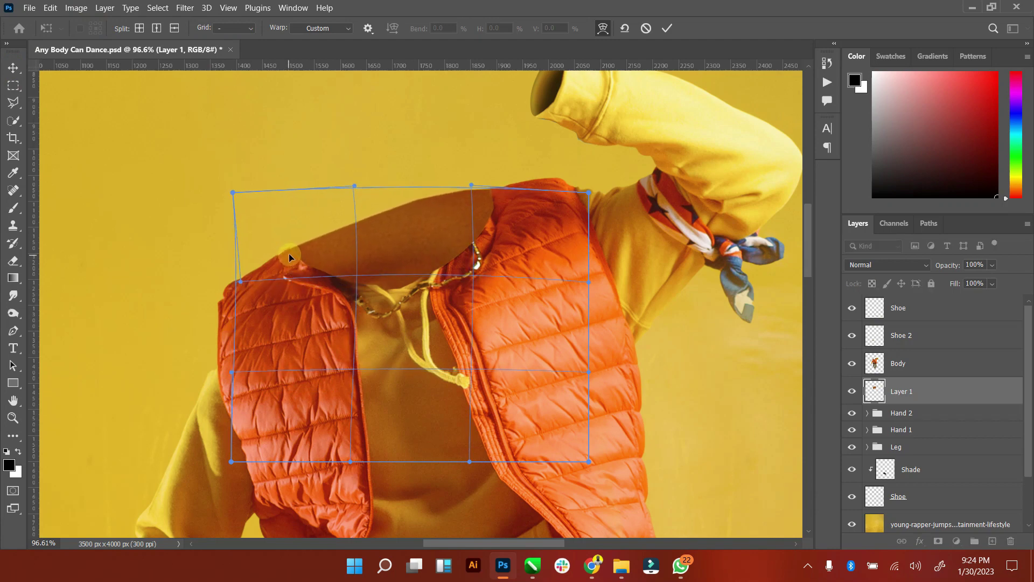
left_click_drag(555, 194, 619, 187)
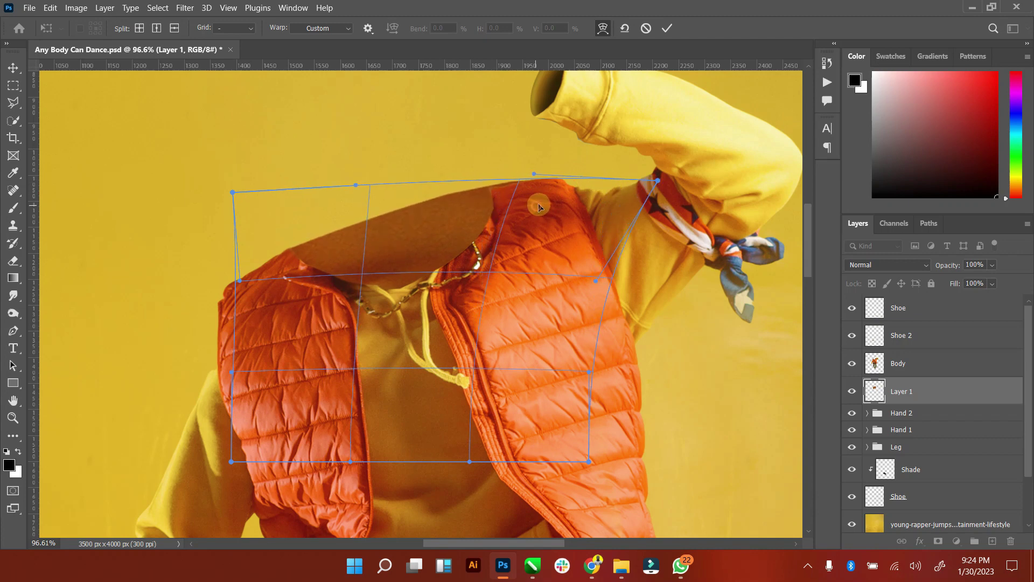
left_click_drag(539, 207, 545, 206)
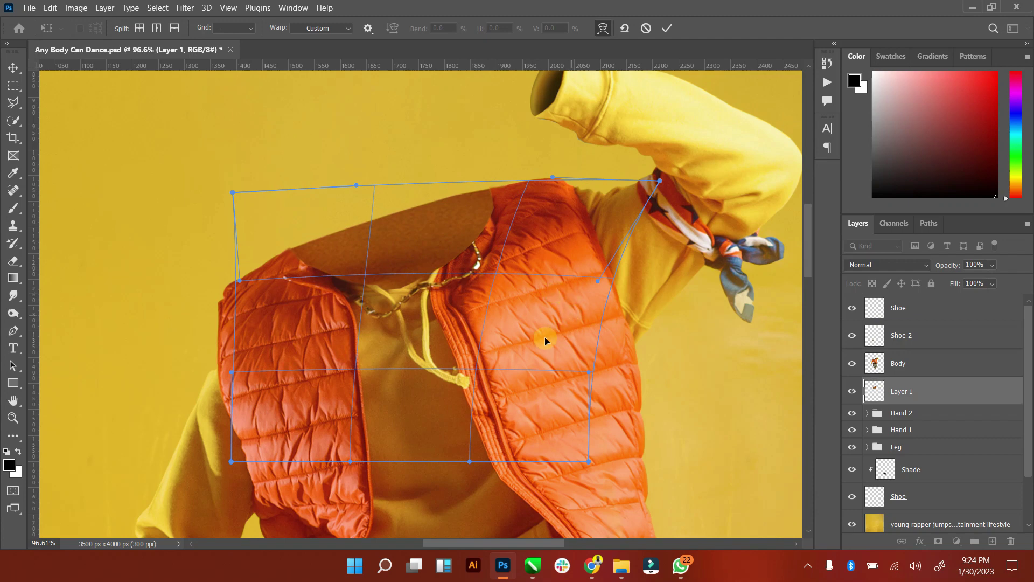
left_click_drag(473, 380, 482, 384)
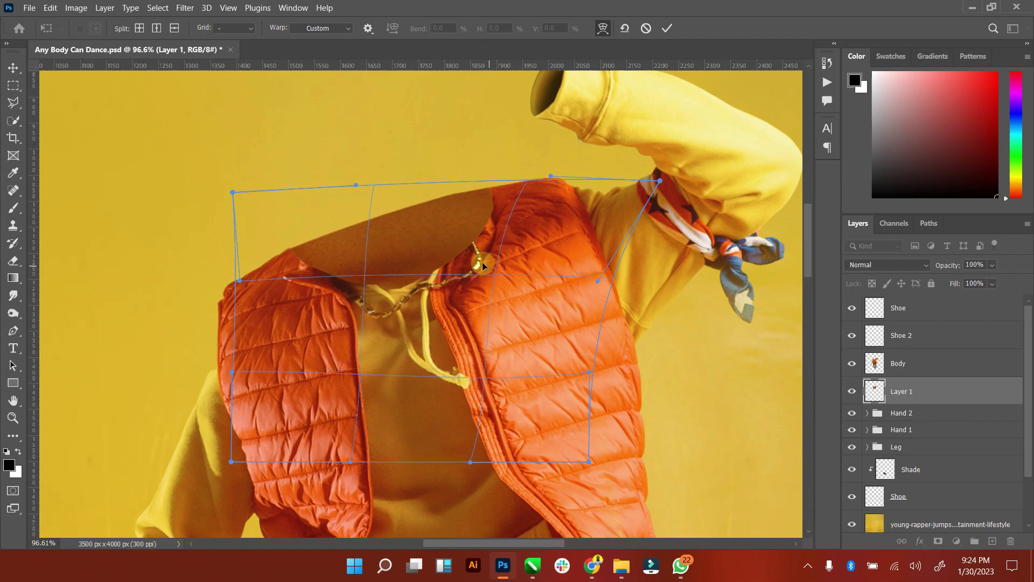
left_click(666, 29)
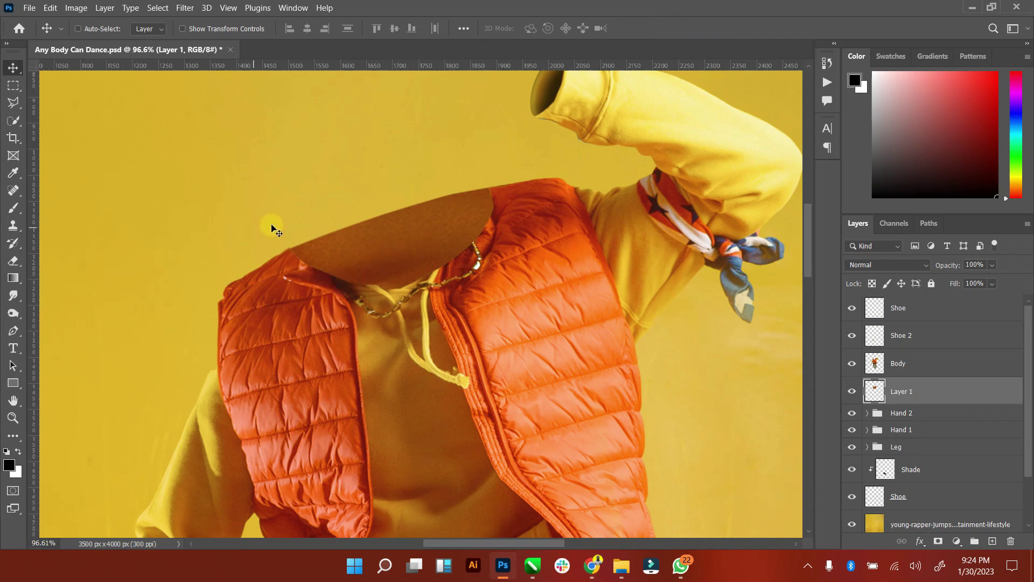
Step: Scroll around the composite, fit it on screen and zoom in slightly on the dancer to review
scroll(145, 339, "down", 3)
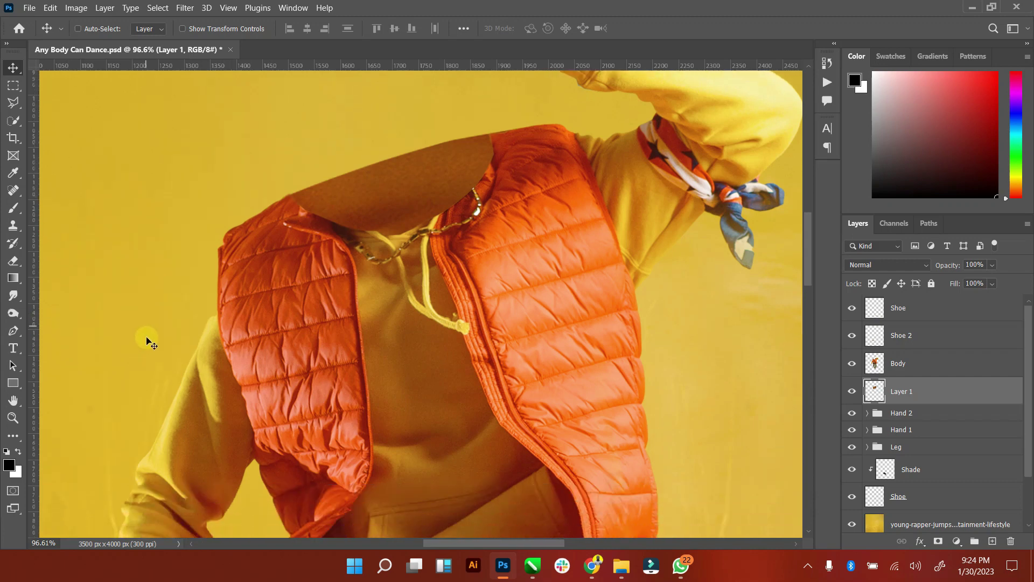
scroll(150, 338, "down", 1)
scroll(151, 338, "down", 2)
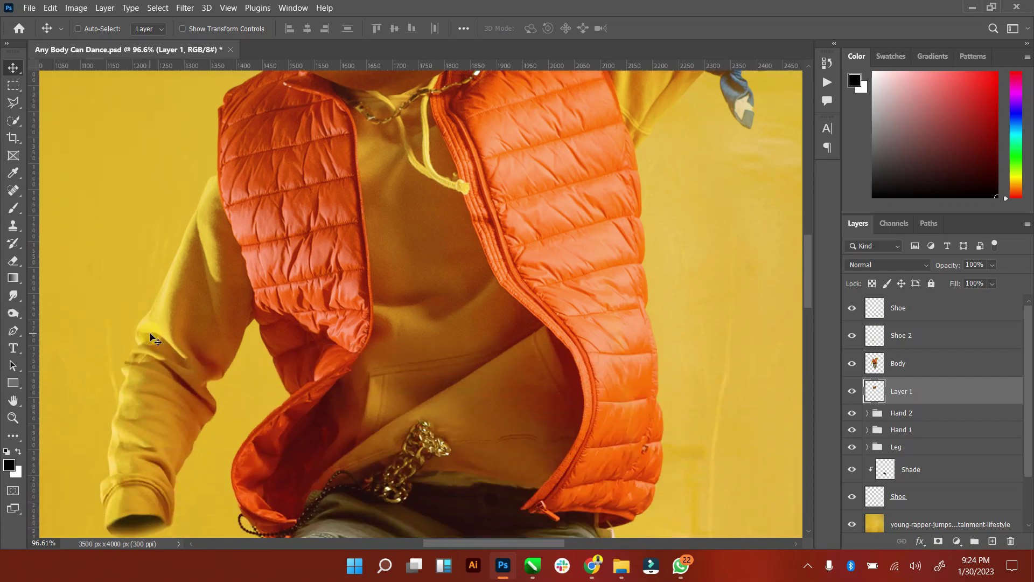
scroll(151, 338, "up", 1)
scroll(151, 339, "up", 1)
scroll(151, 338, "up", 1)
scroll(151, 339, "up", 1)
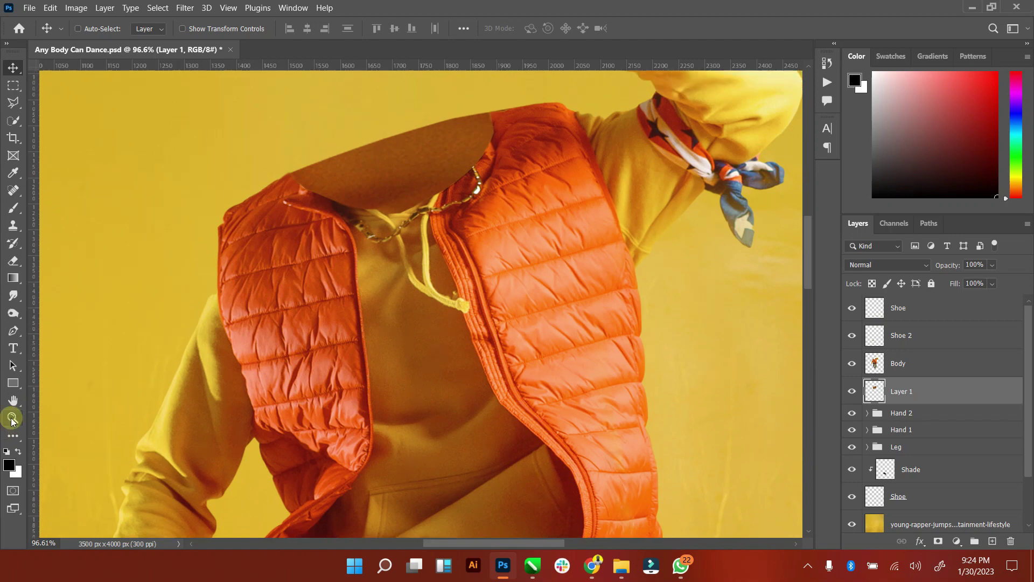
double_click(13, 400)
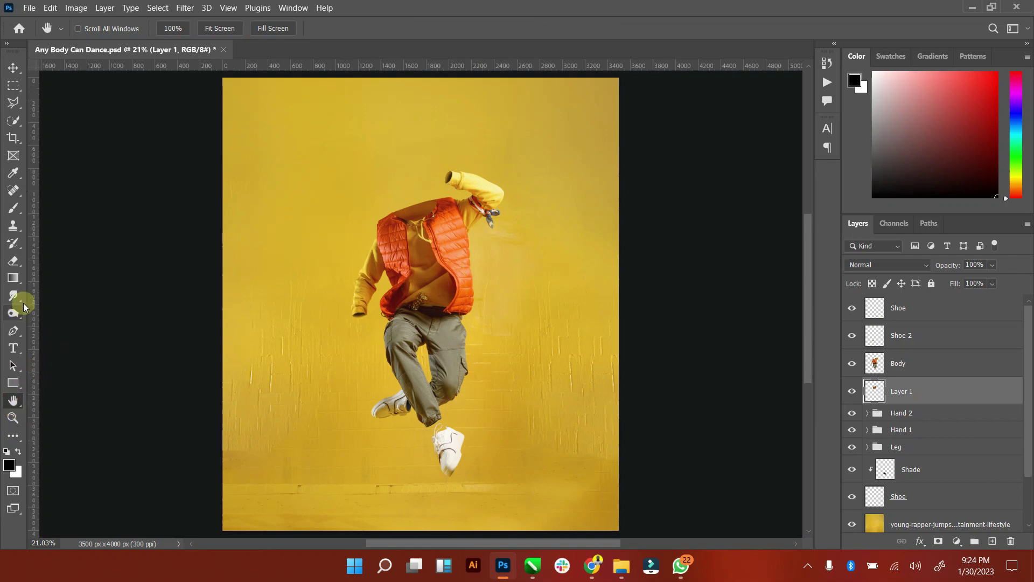
left_click(13, 419)
left_click_drag(478, 286, 499, 279)
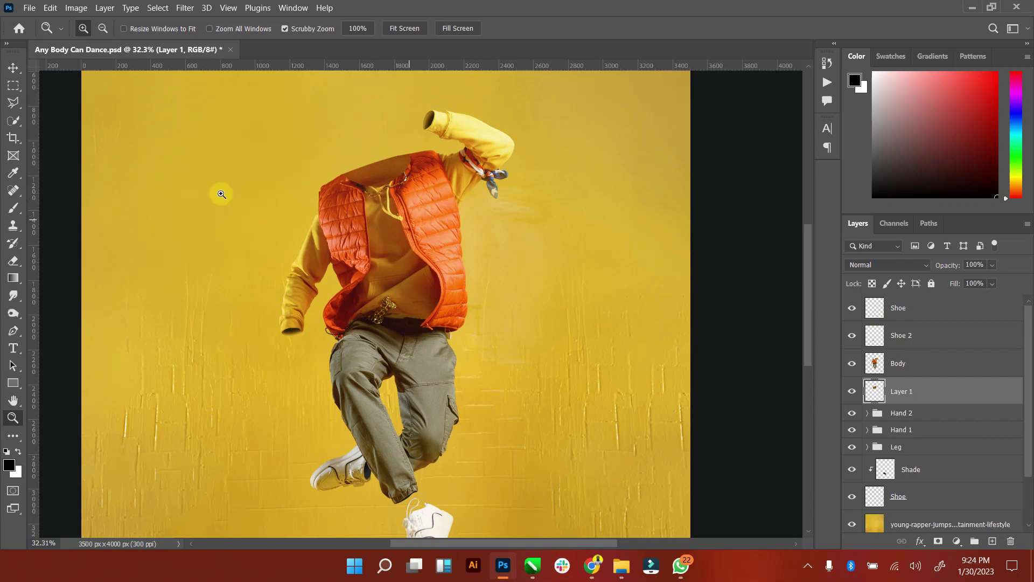
left_click(12, 71)
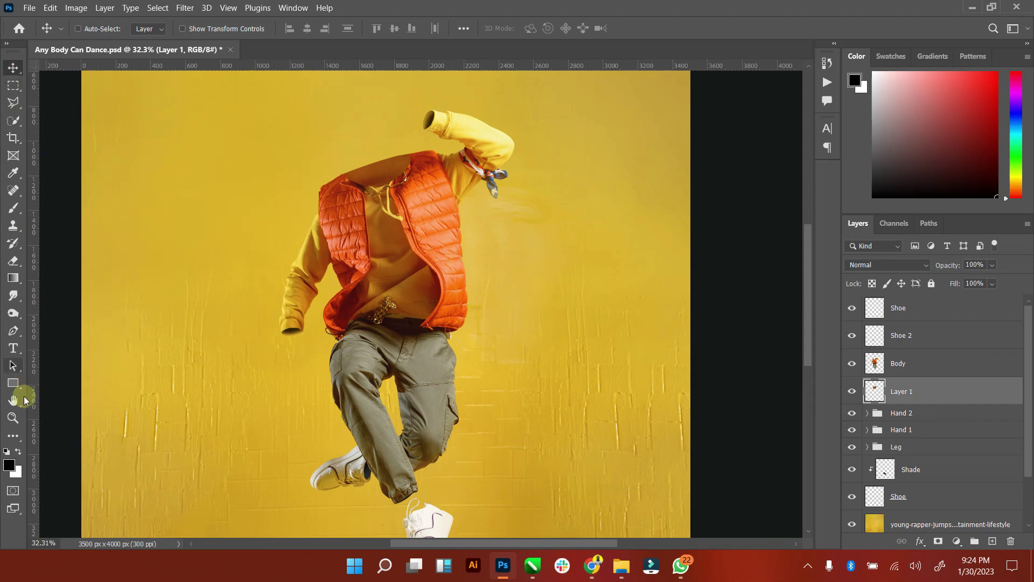
Step: In the browser, replace the YouTube tutorial tab with a new tab on pngwing.com
left_click(591, 565)
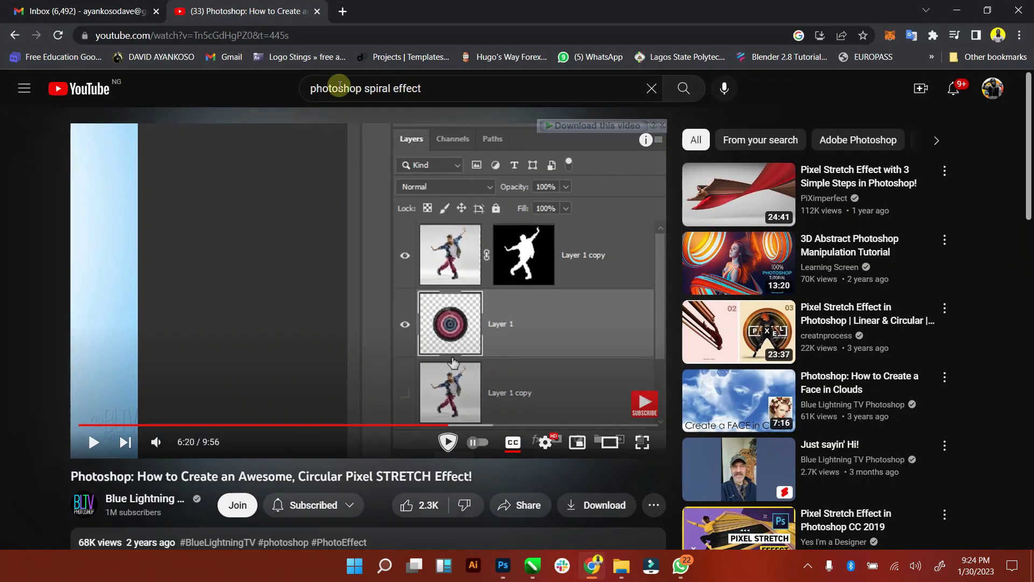
left_click(338, 15)
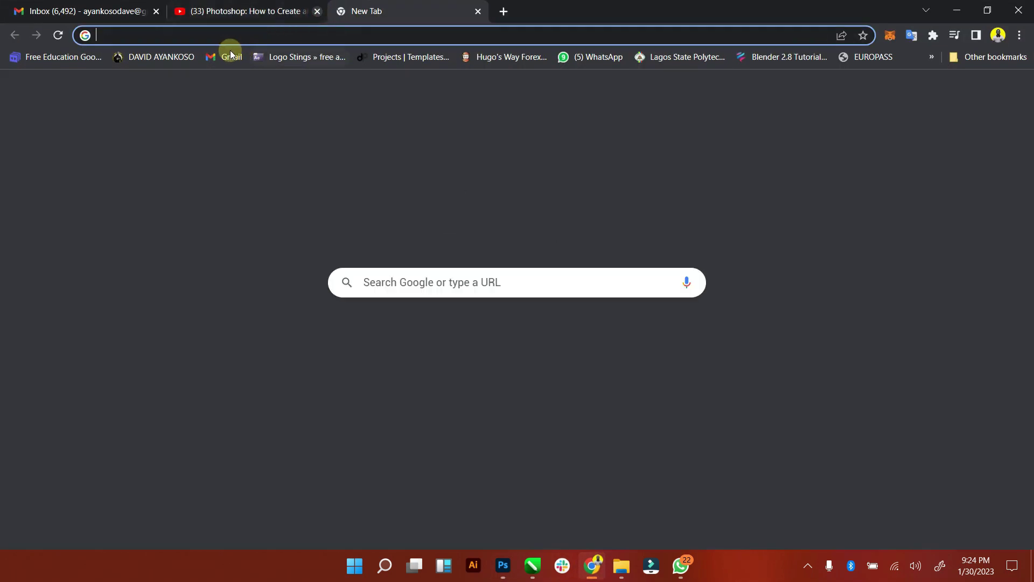
left_click(317, 12)
left_click(267, 34)
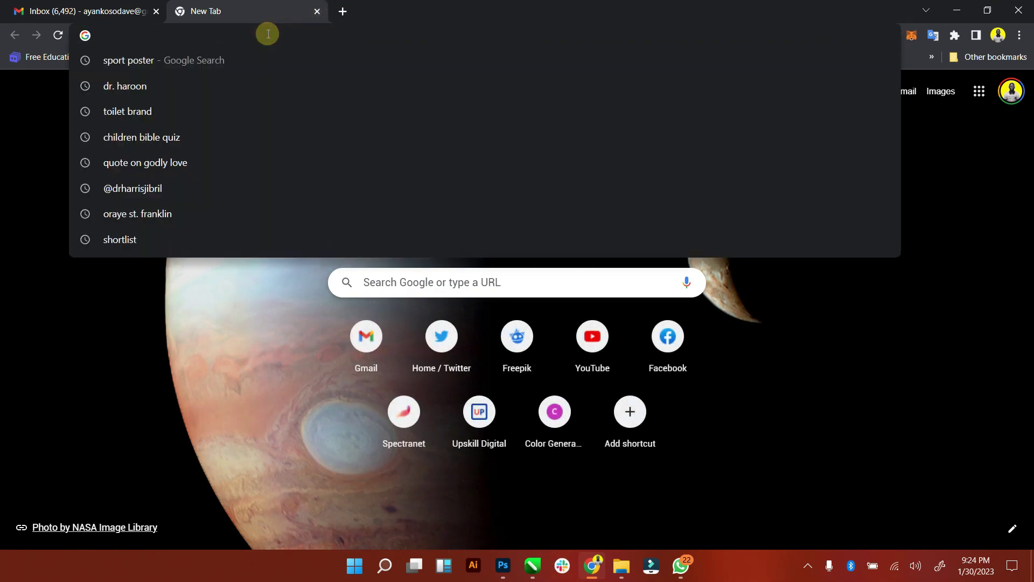
type("png")
key("Return")
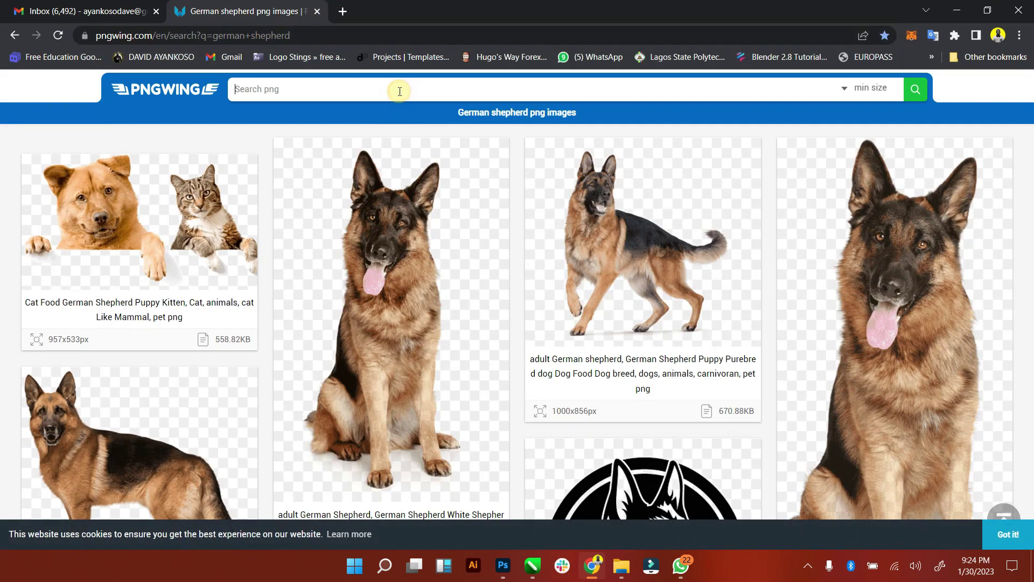
Step: Search PNGWing for hoodie images and scroll through the results
type("hoodie")
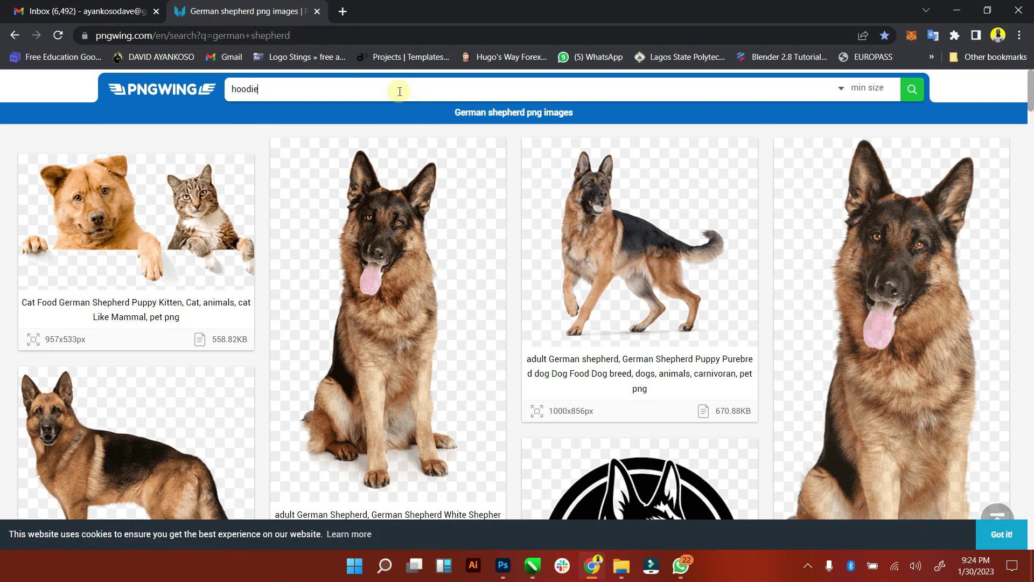
key("Return")
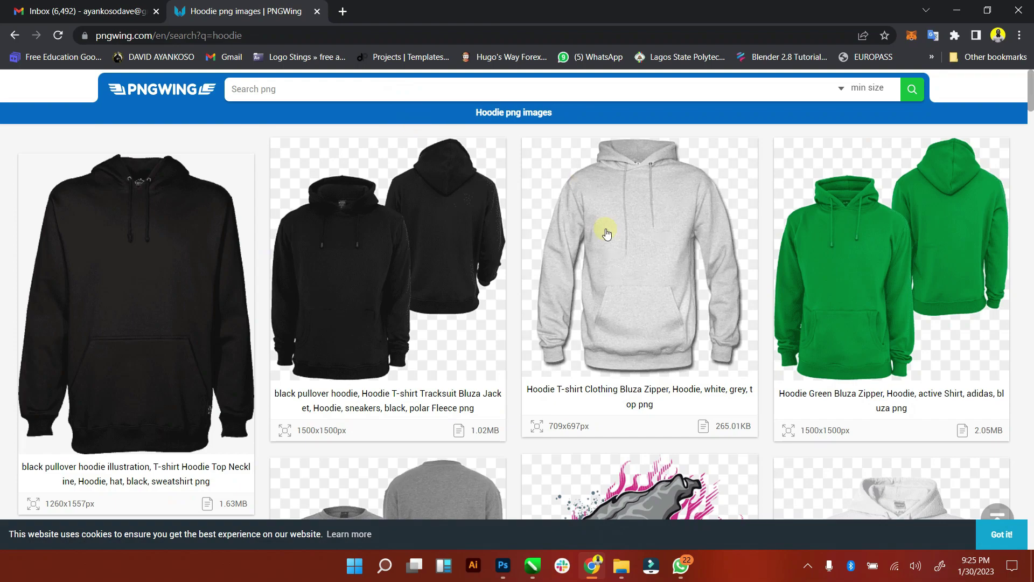
scroll(607, 233, "down", 5)
scroll(608, 233, "down", 4)
scroll(608, 233, "down", 2)
scroll(608, 233, "down", 5)
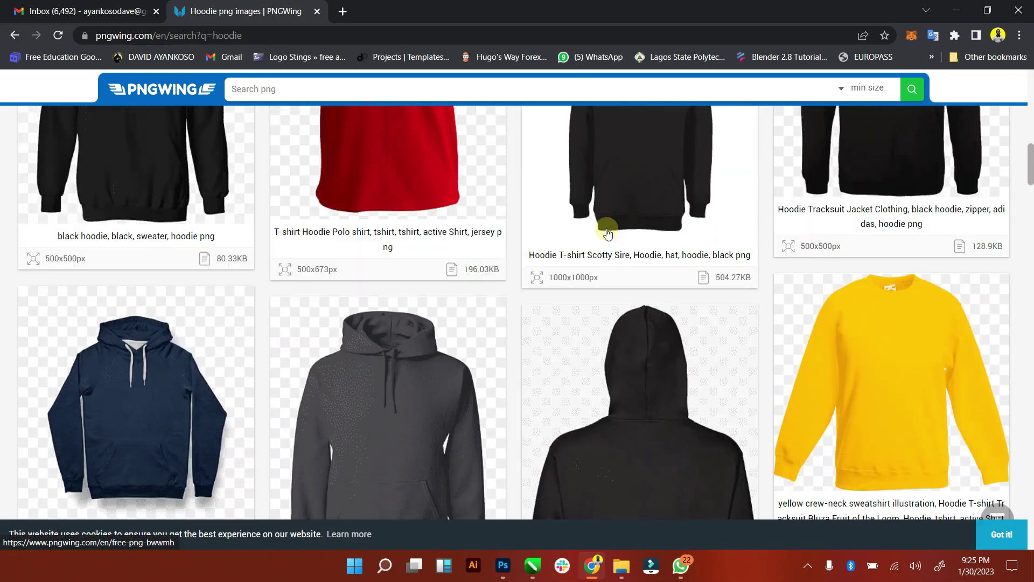
scroll(608, 233, "down", 3)
scroll(607, 233, "down", 4)
scroll(608, 233, "down", 4)
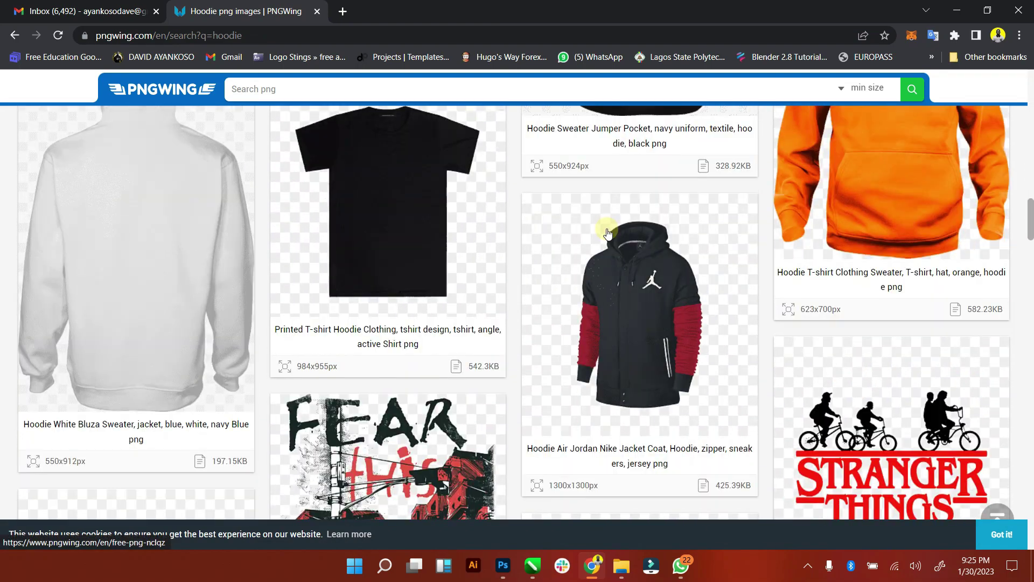
scroll(607, 233, "down", 5)
scroll(614, 253, "down", 4)
scroll(656, 293, "down", 5)
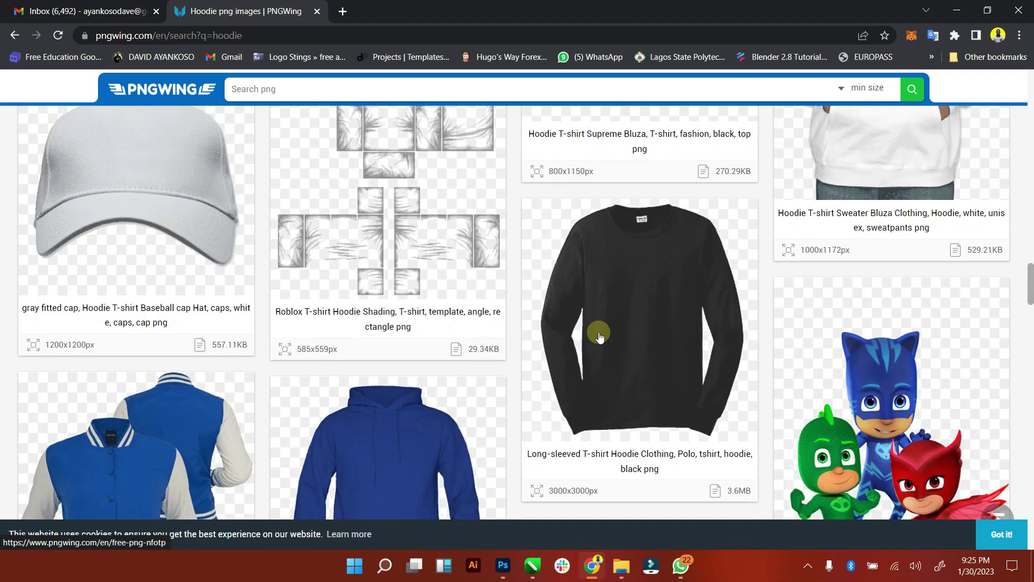
Step: Glance back at the Photoshop composite, then scroll on to page 2 of the hoodie results
left_click(501, 566)
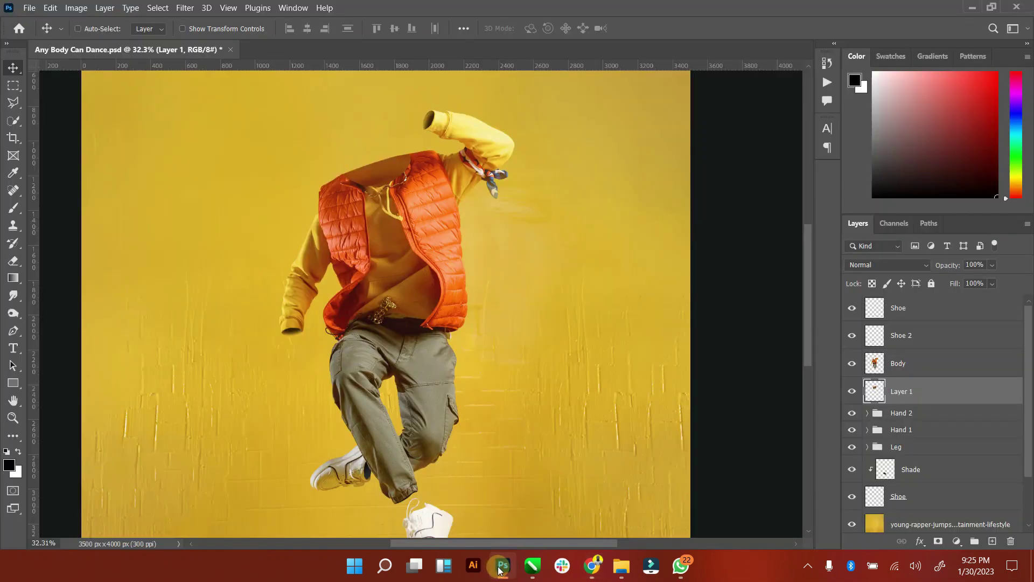
left_click(593, 566)
scroll(545, 393, "down", 5)
scroll(548, 396, "down", 4)
scroll(548, 396, "down", 5)
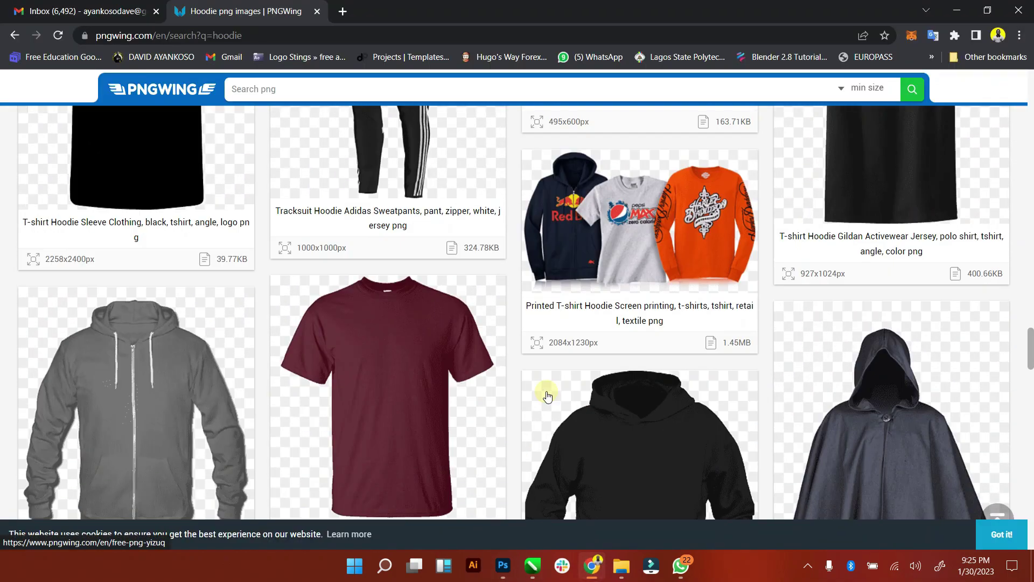
scroll(548, 396, "down", 5)
scroll(547, 396, "down", 5)
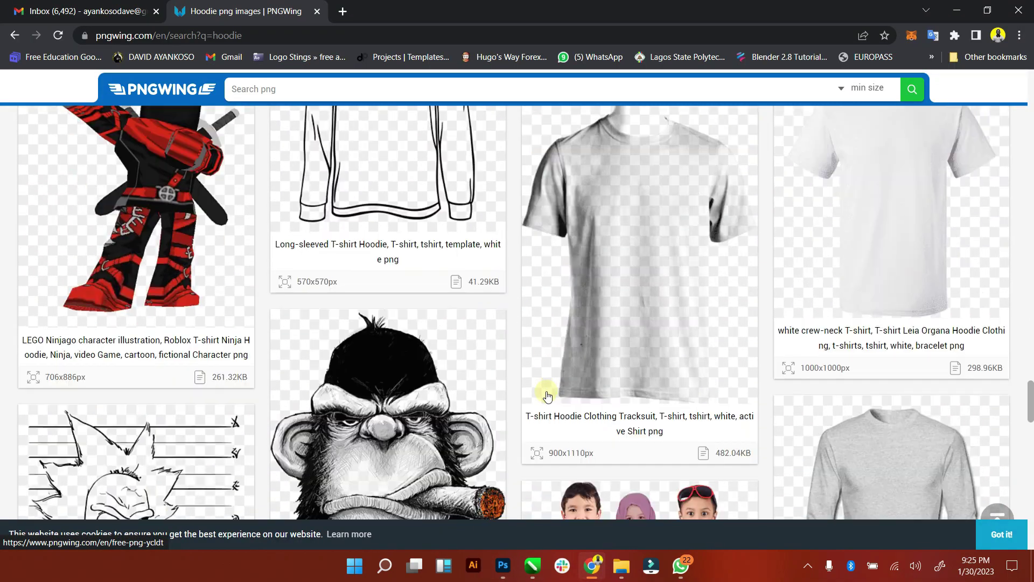
scroll(547, 396, "down", 3)
scroll(545, 396, "down", 5)
scroll(544, 396, "down", 5)
scroll(542, 395, "down", 5)
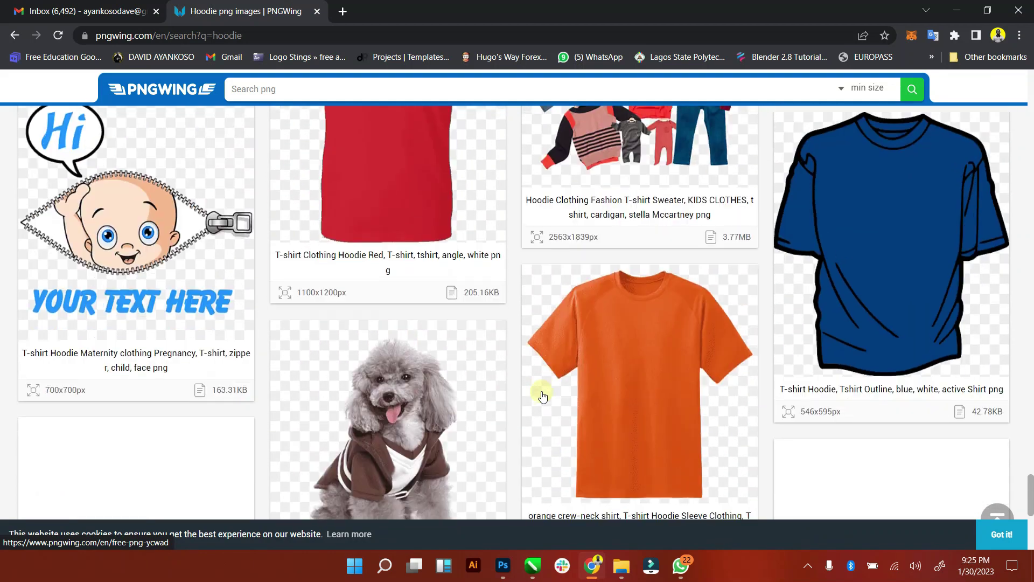
scroll(539, 394, "down", 5)
scroll(555, 404, "down", 2)
left_click(565, 429)
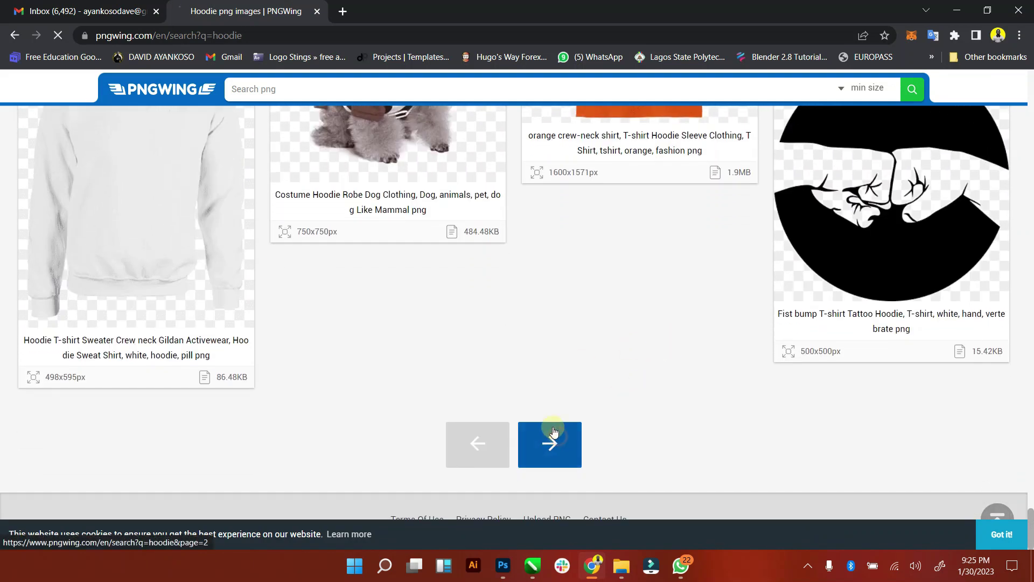
scroll(371, 323, "down", 3)
scroll(370, 322, "up", 2)
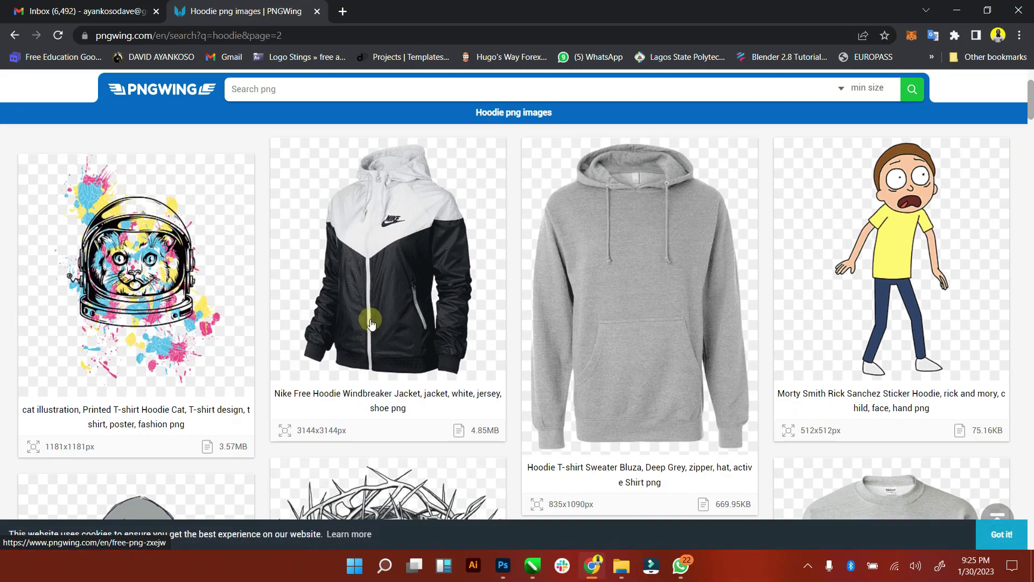
scroll(370, 318, "down", 1)
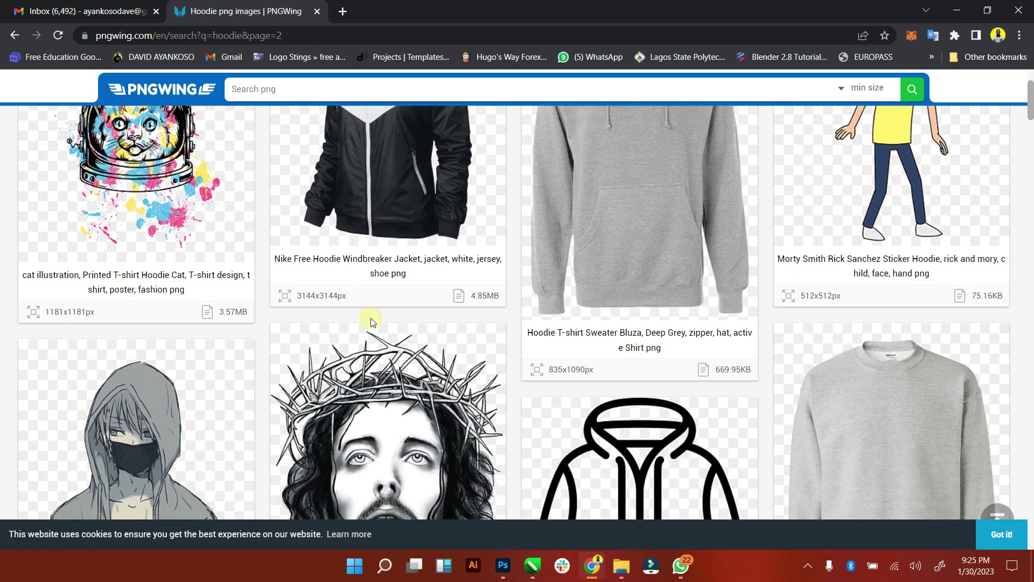
scroll(371, 318, "up", 2)
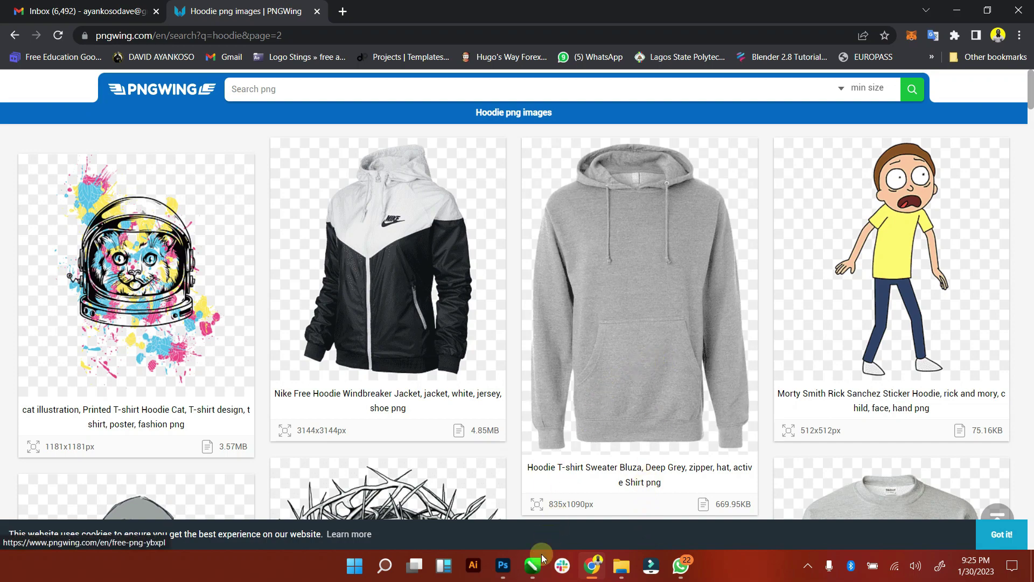
Step: Open Downloads, check the Open with options for the young-rapper photo, then return to Photoshop
left_click(625, 567)
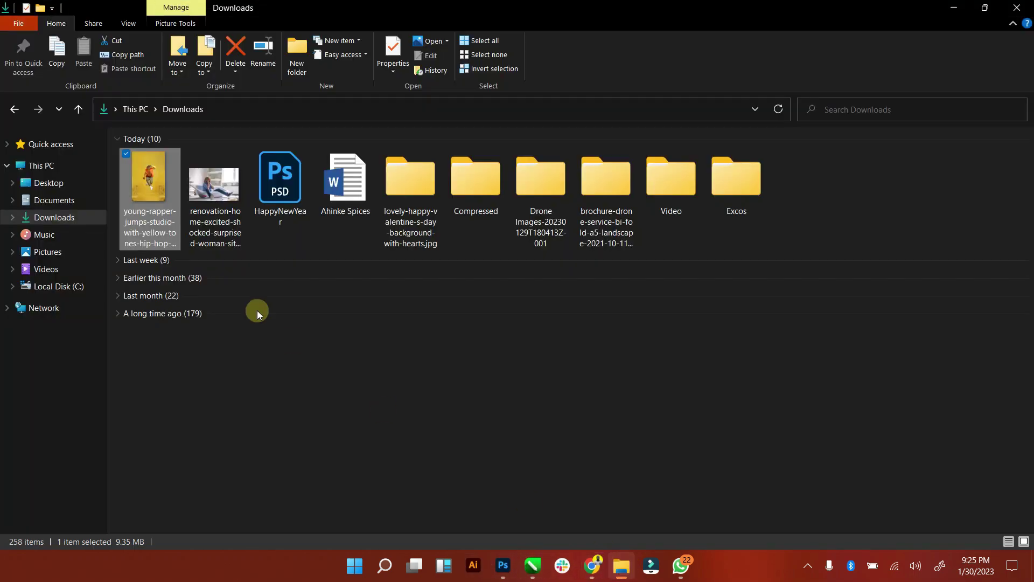
right_click(153, 176)
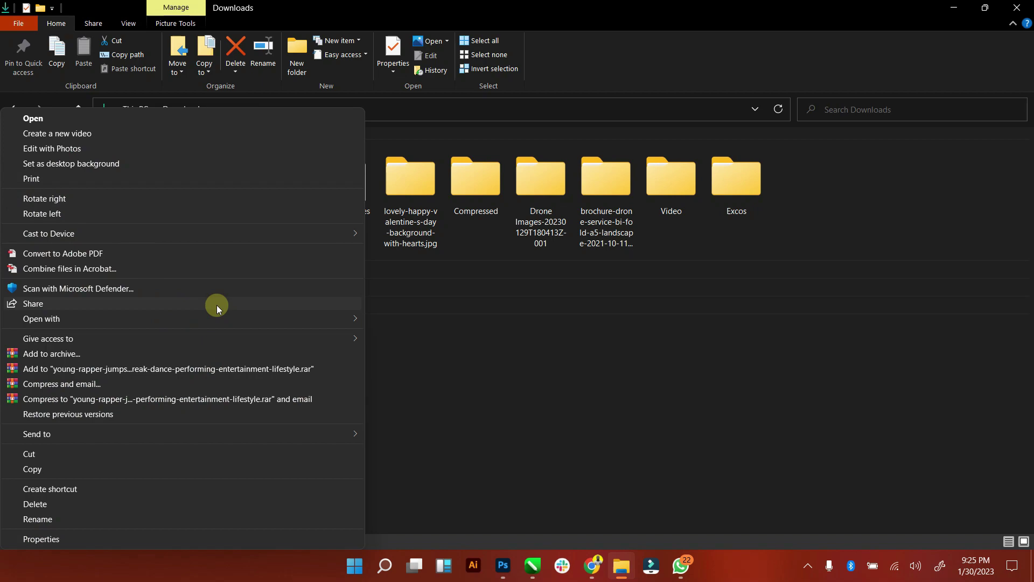
left_click(278, 323)
left_click(395, 335)
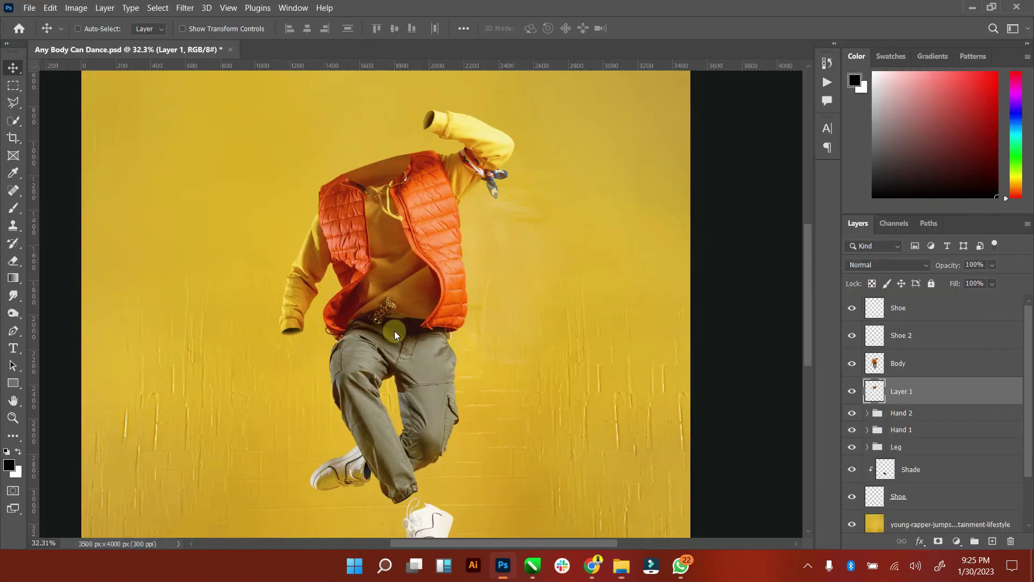
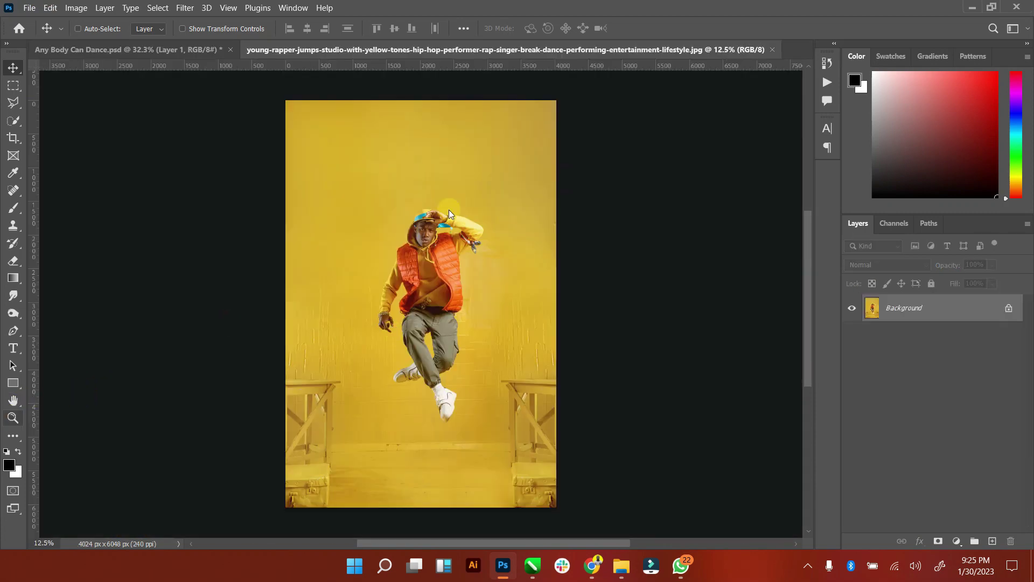
Step: Zoom into the dancer's face and trace a polygonal lasso selection around the face and cap
key("z")
left_click(523, 201)
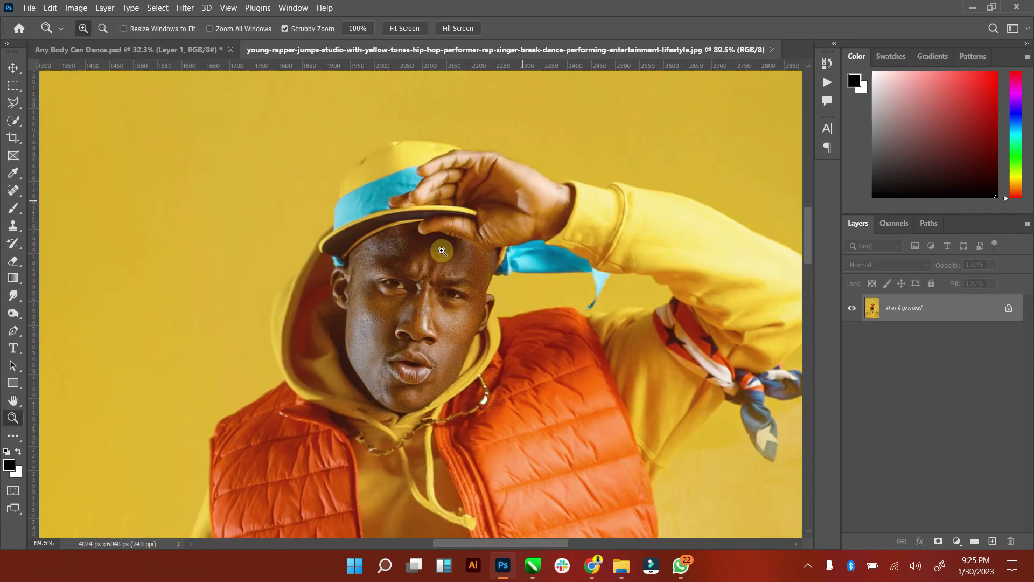
left_click(13, 102)
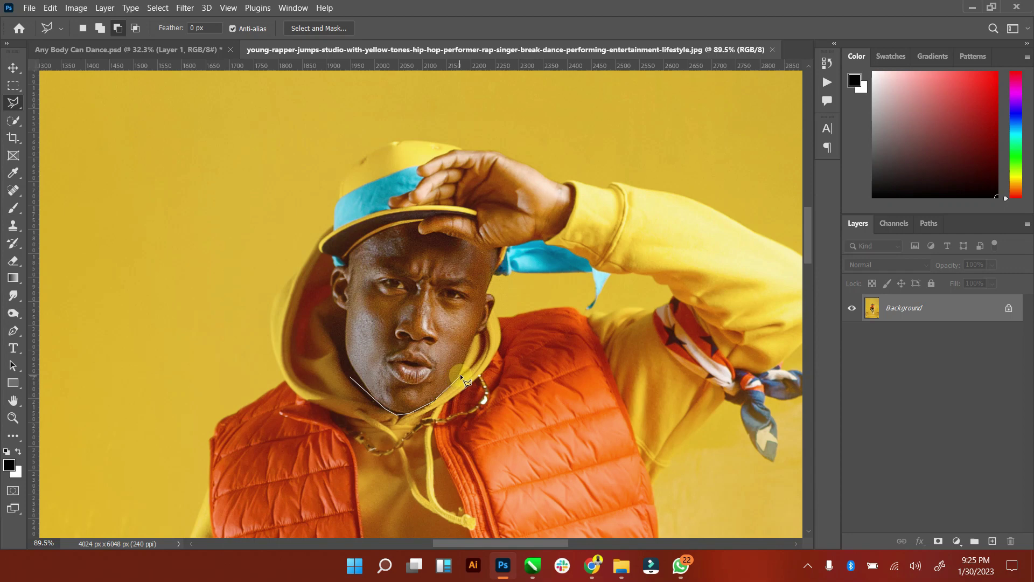
left_click(487, 324)
left_click(509, 246)
left_click(554, 238)
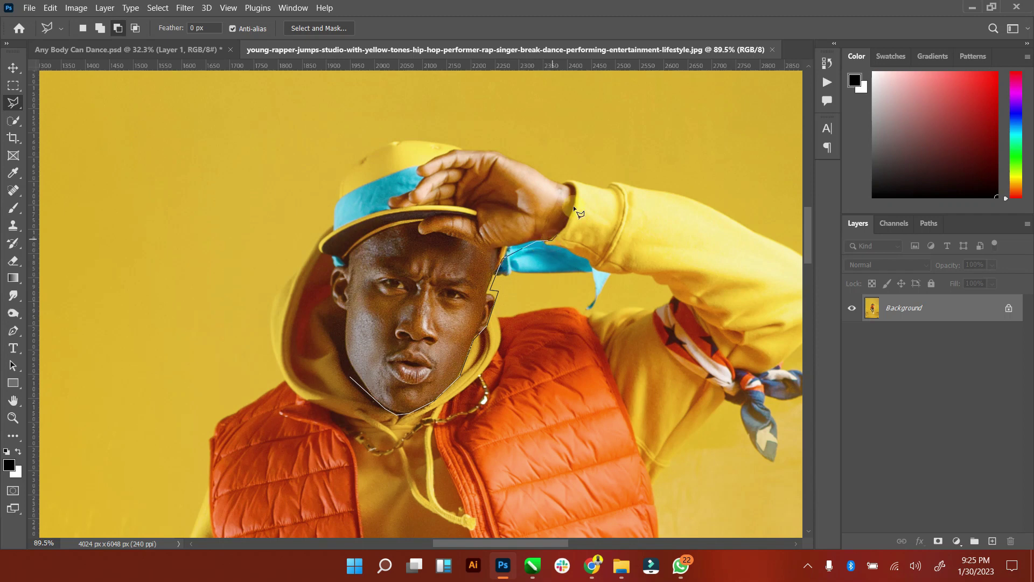
left_click(493, 146)
left_click(381, 141)
left_click(343, 328)
double_click(347, 351)
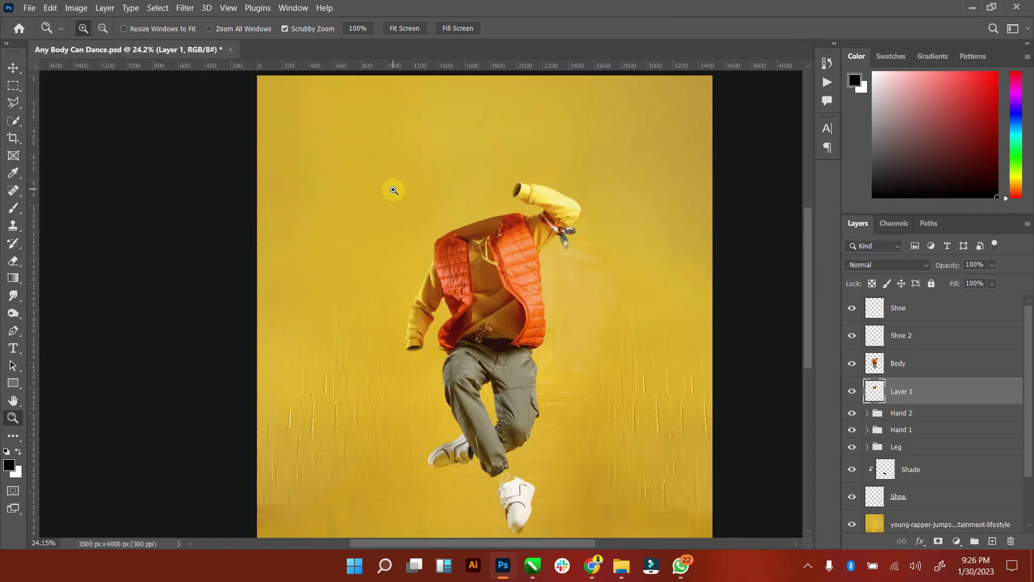
Step: Add a new Shadow layer above Back and clip it to the Back layer
left_click_drag(508, 224, 549, 225)
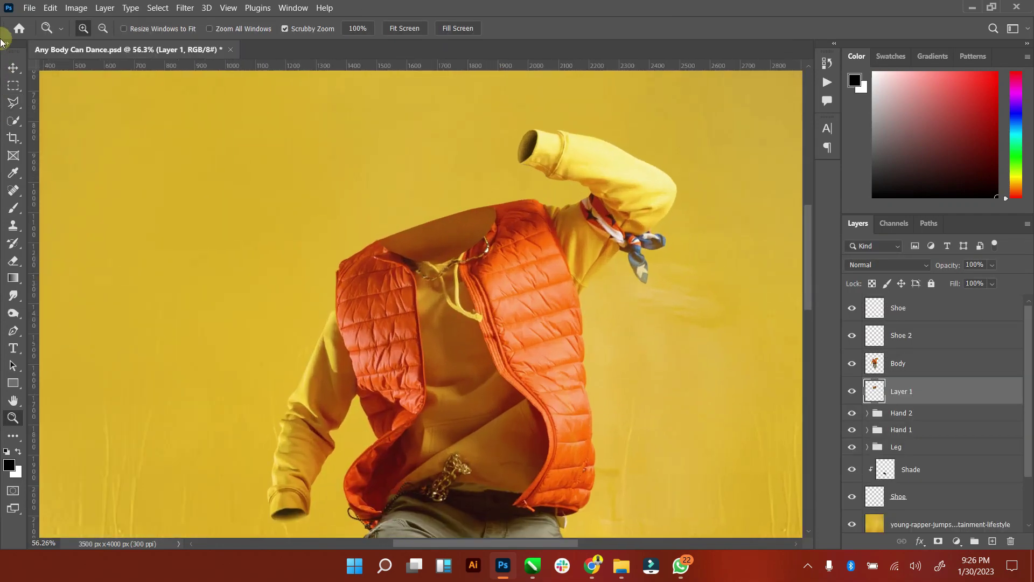
left_click(13, 67)
type("Back")
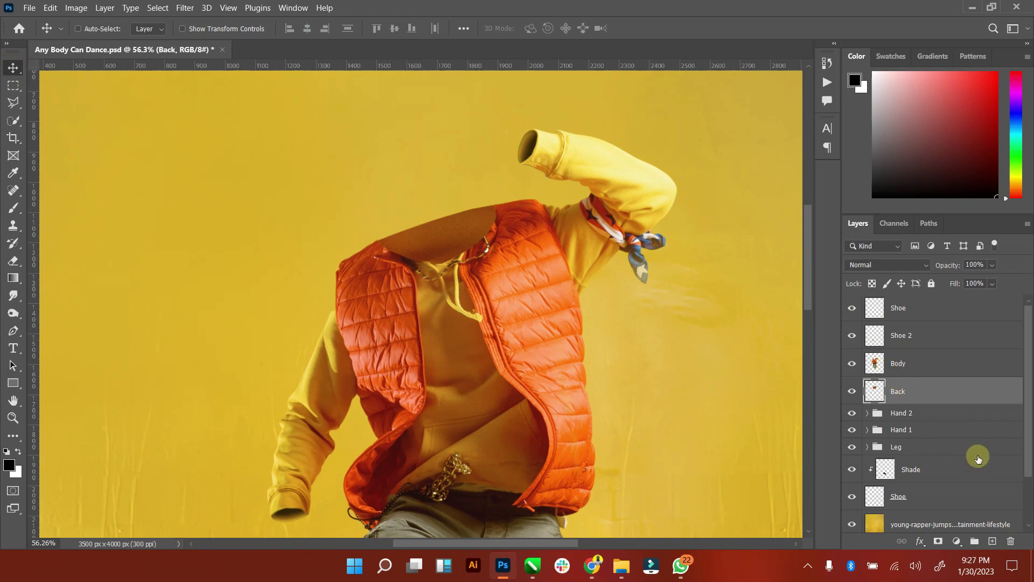
left_click(992, 541)
type("Shadow")
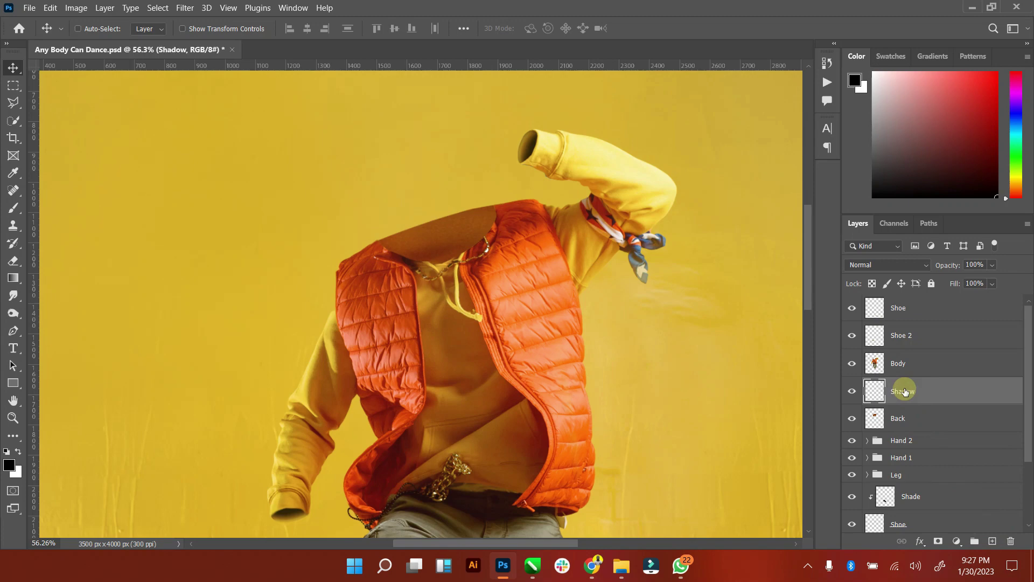
right_click(905, 392)
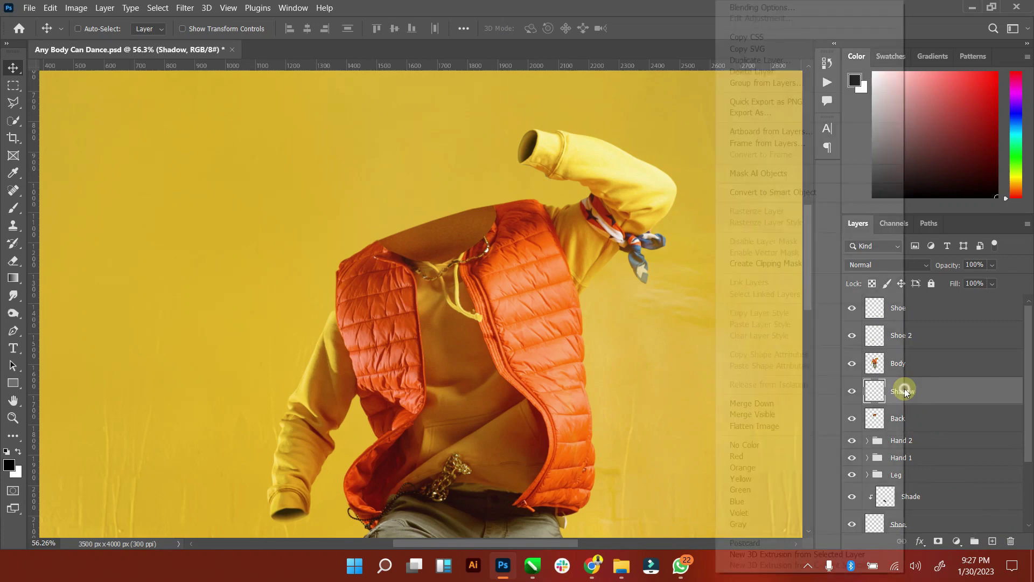
left_click(809, 272)
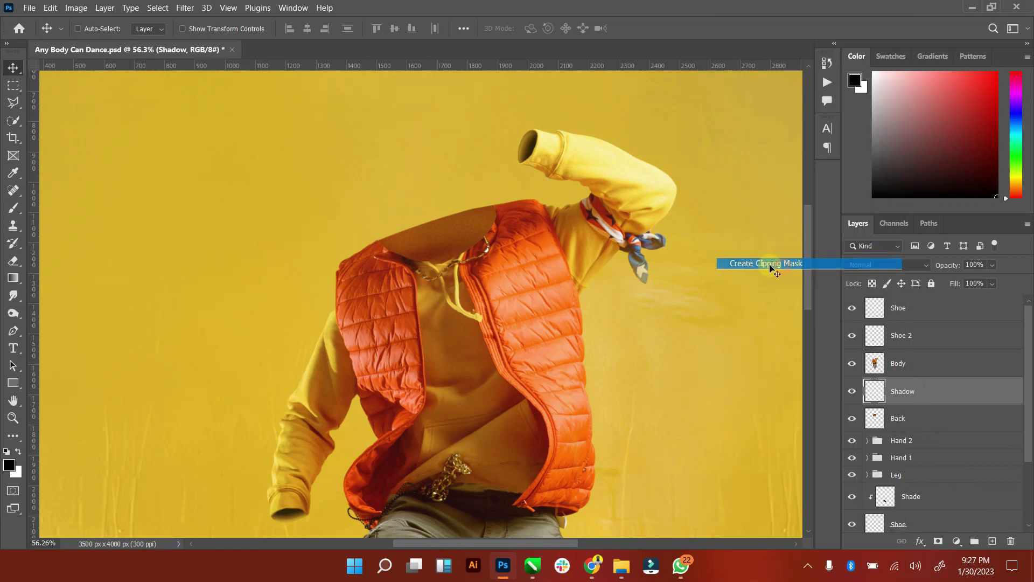
Step: Paint soft black shading along the vest edge and from shoulder to neck
left_click(13, 208)
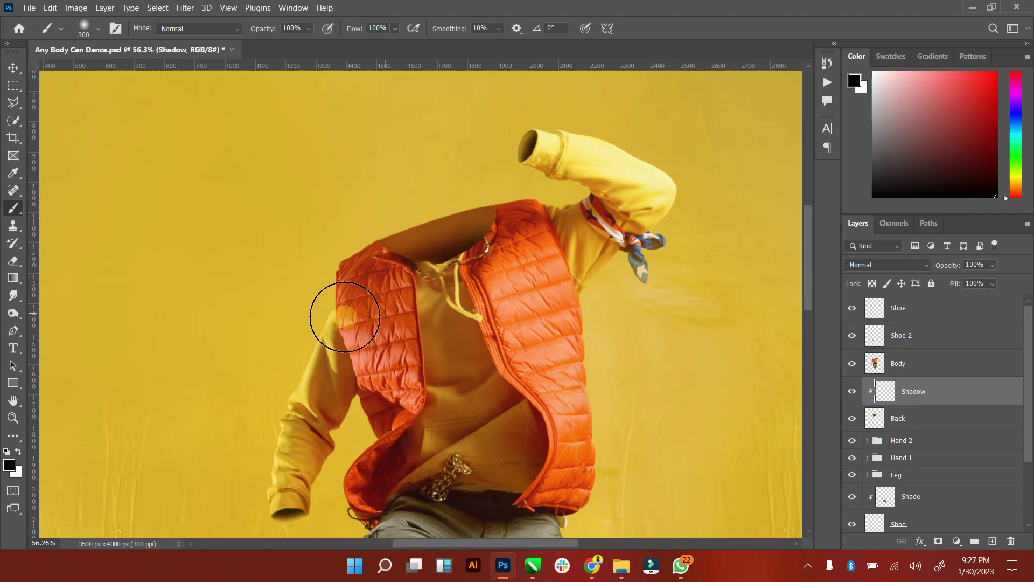
mouse_move(563, 266)
left_mouse_down()
mouse_move(530, 195)
mouse_move(339, 237)
left_mouse_up()
left_click_drag(320, 277, 307, 284)
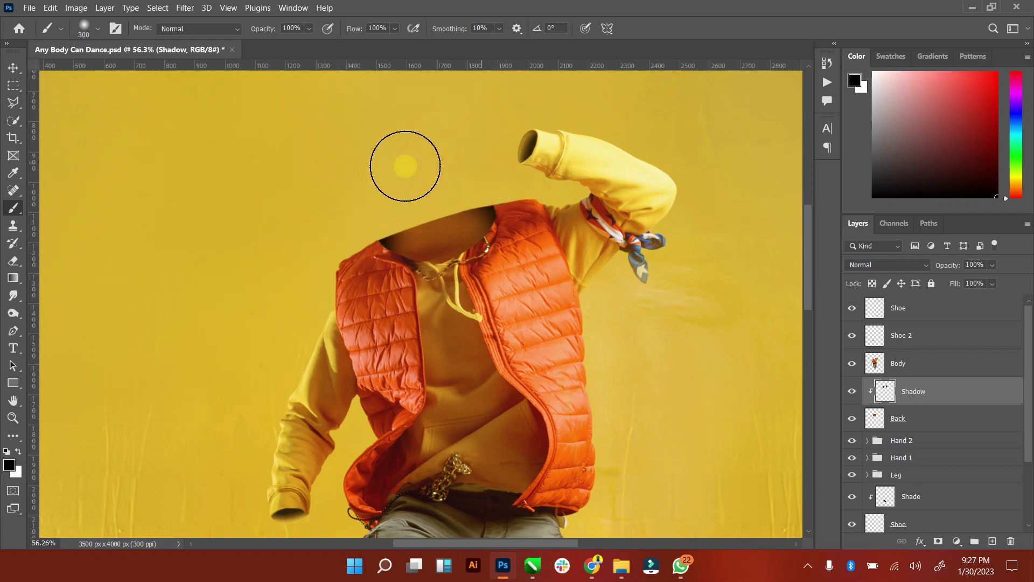
Step: Blend Shadow as Multiply at reduced opacity and fill, then add another layer clipped to Back
left_click(467, 163)
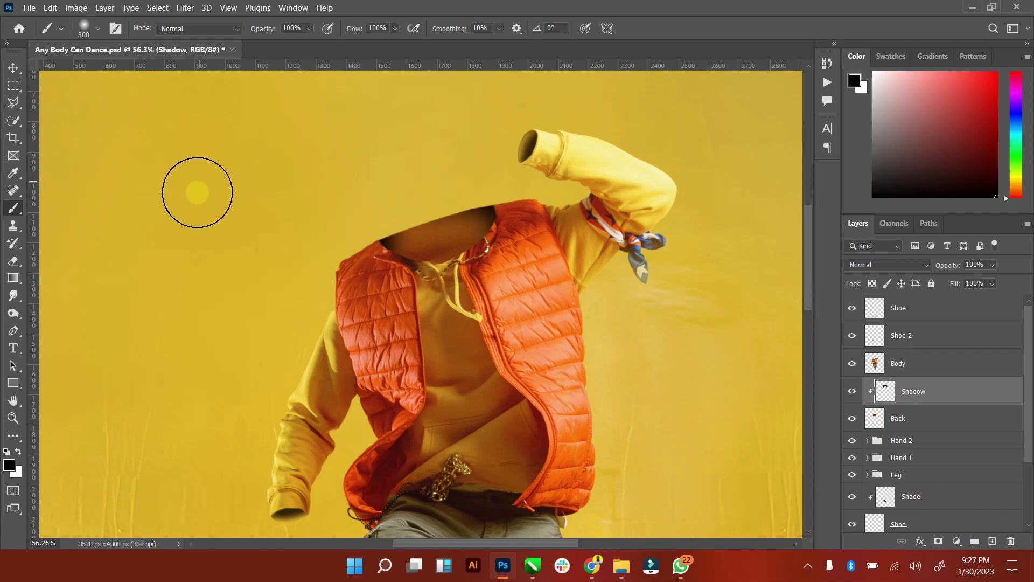
left_click(964, 287)
left_click(931, 265)
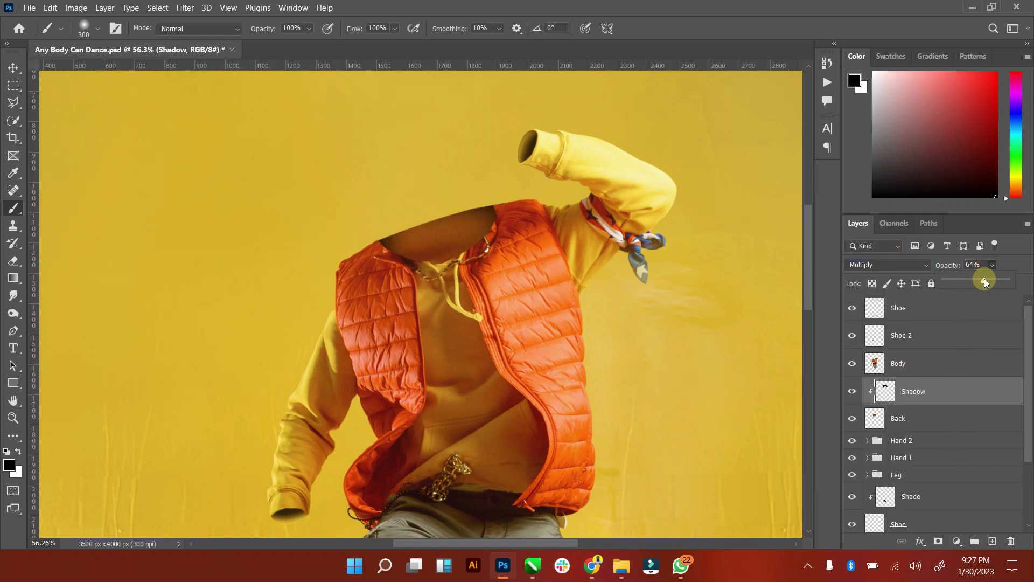
left_click(985, 399)
left_click_drag(999, 298, 1003, 298)
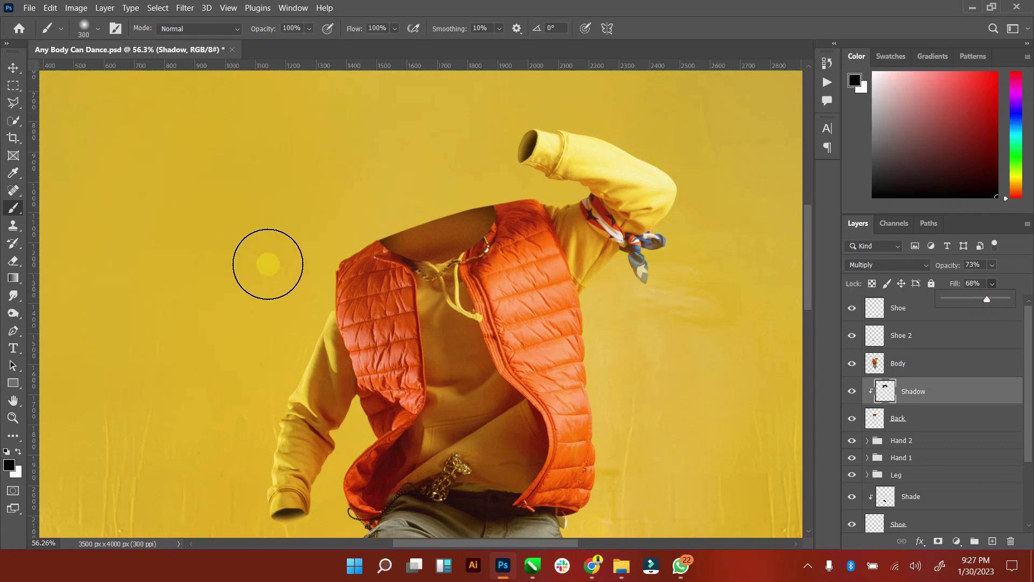
left_click(922, 418)
left_click(993, 540)
type("Light")
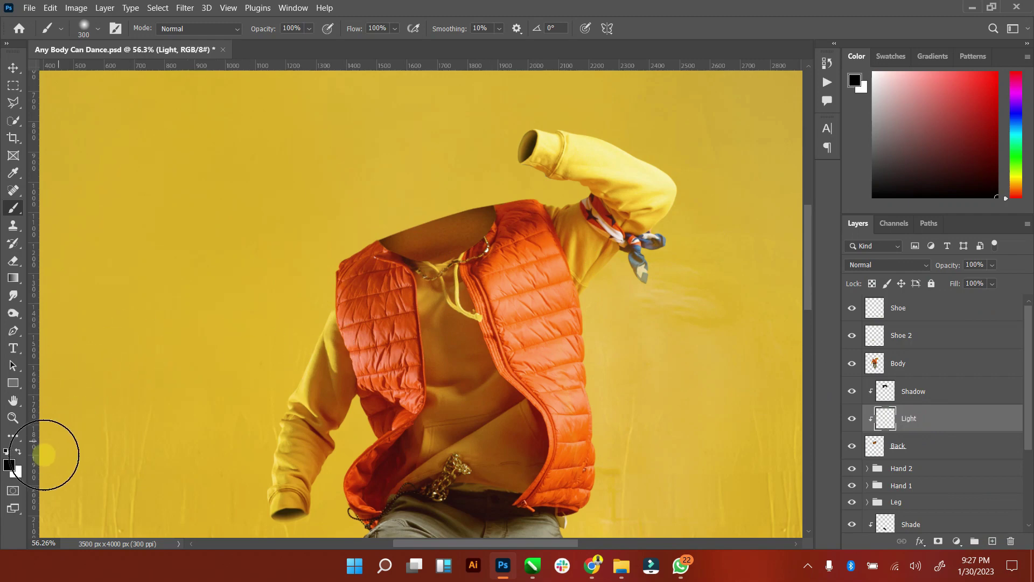
Step: Paint a small white highlight along the dancer's neck on the Light layer
left_click(18, 451)
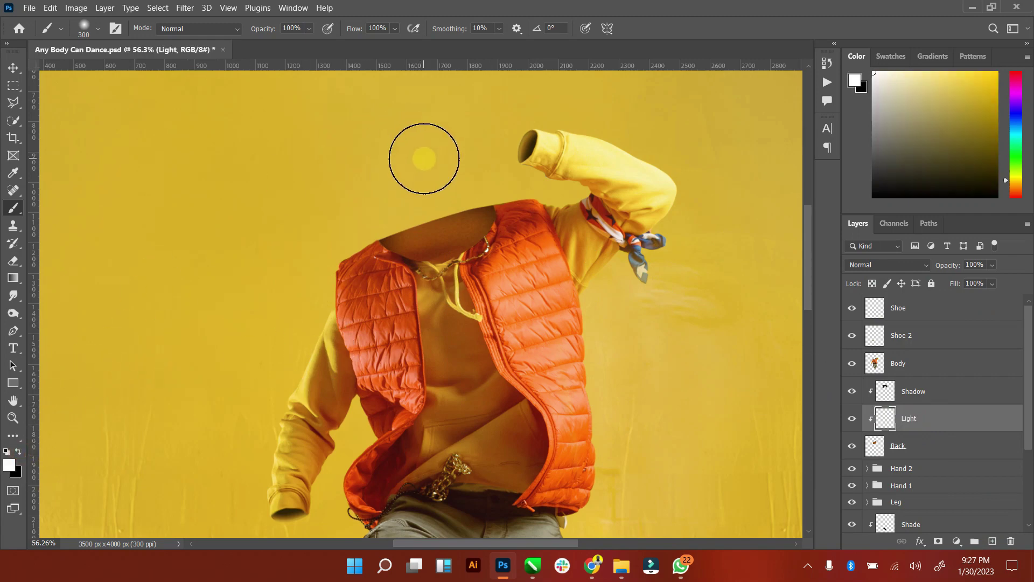
key("bracketleft")
key("bracketleft")
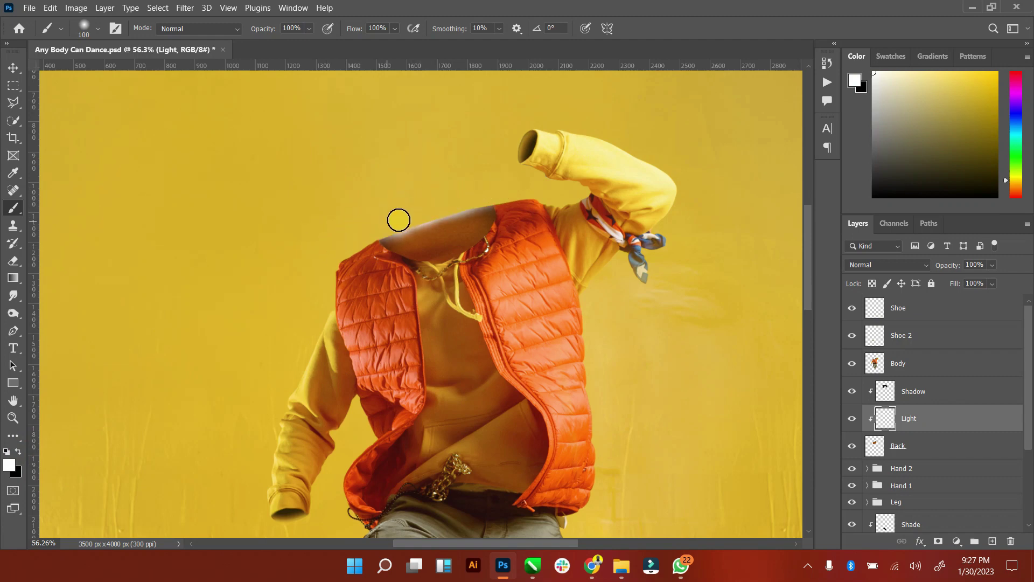
left_click(431, 206)
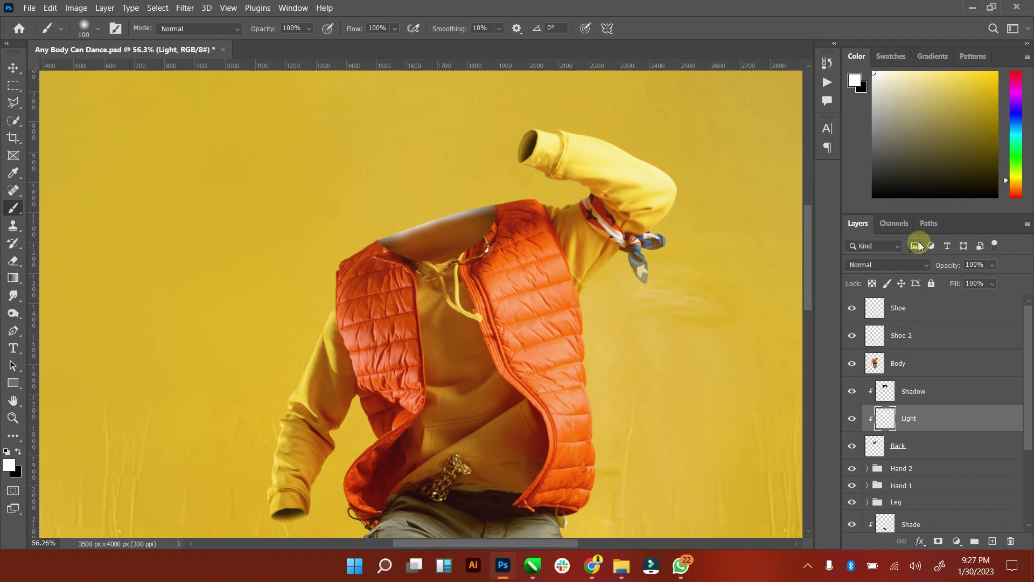
Step: Set the Light layer to Overlay at 70% opacity and 64% fill, viewing the whole poster
left_click(926, 265)
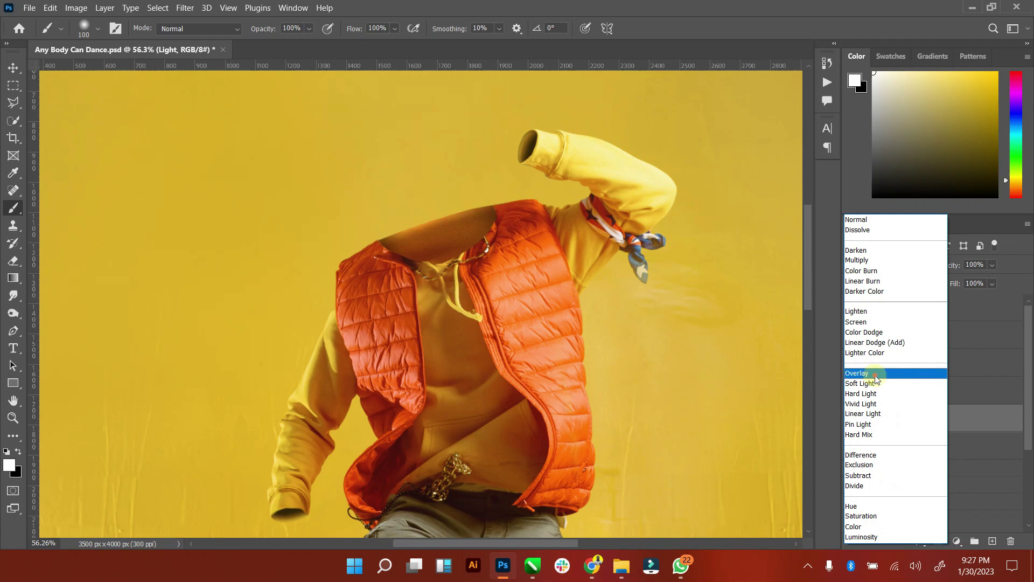
left_click(875, 373)
left_click(992, 265)
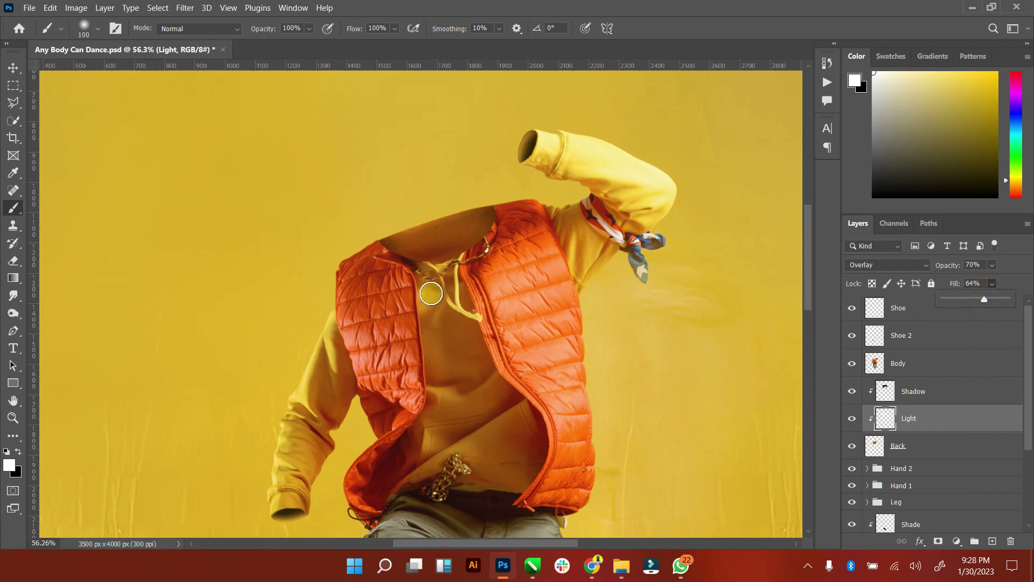
key("h")
key("ctrl+0")
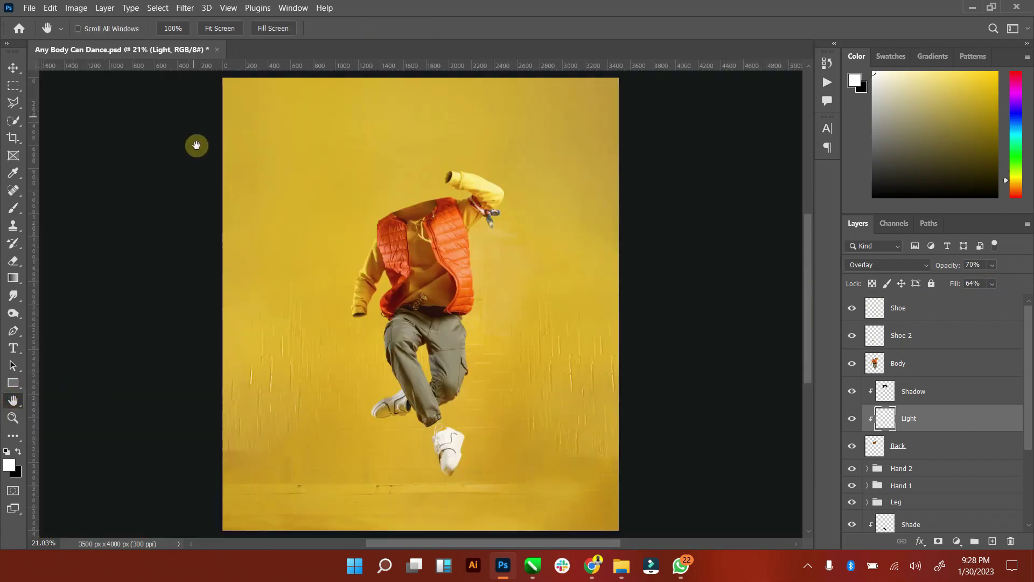
Step: Save the poster and group the layers from Light down to Shoe as 'Full Edit'
left_click(13, 67)
key("ctrl+s")
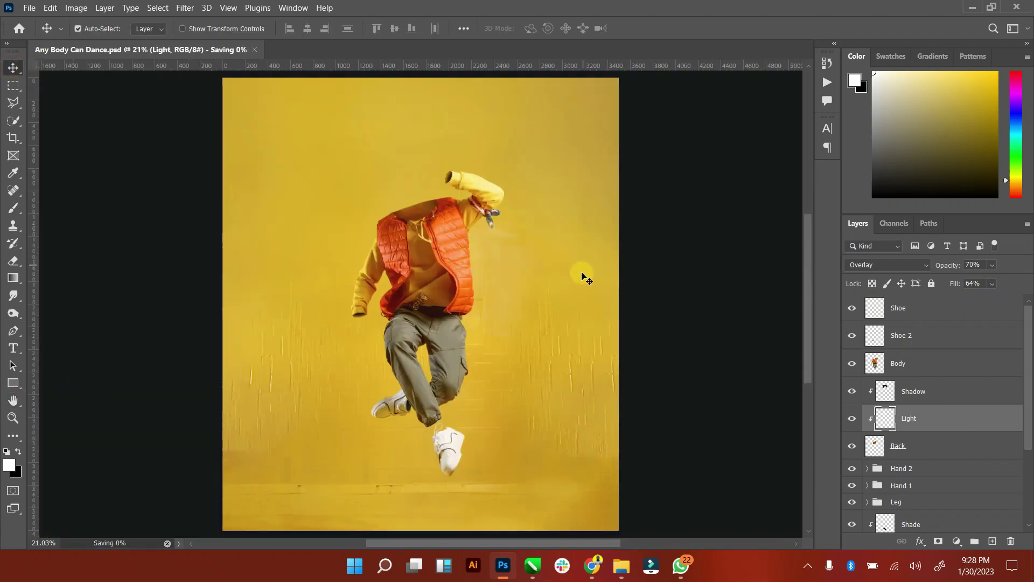
left_click(925, 314)
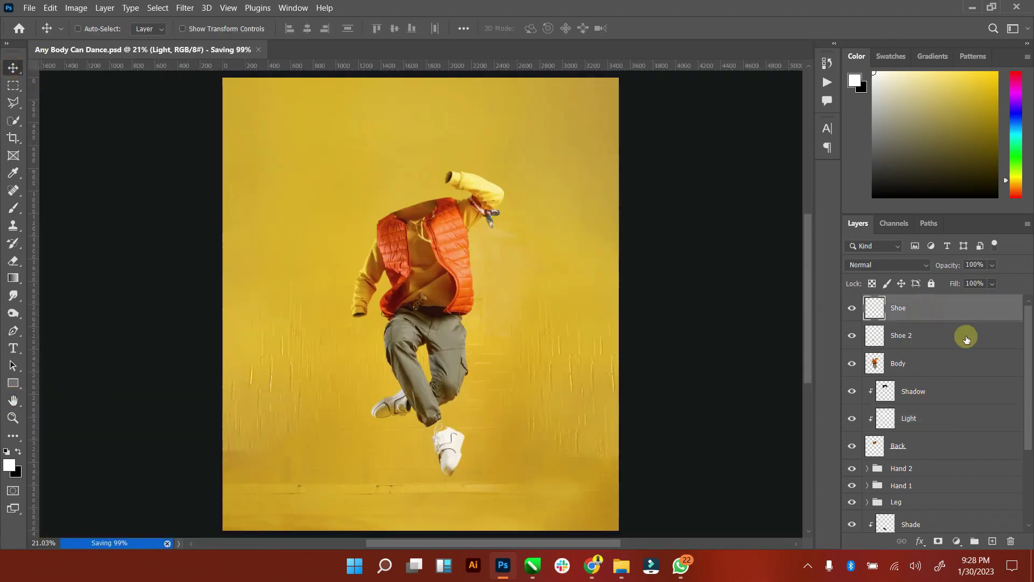
left_click_drag(1024, 363, 958, 457)
scroll(954, 466, "down", 1)
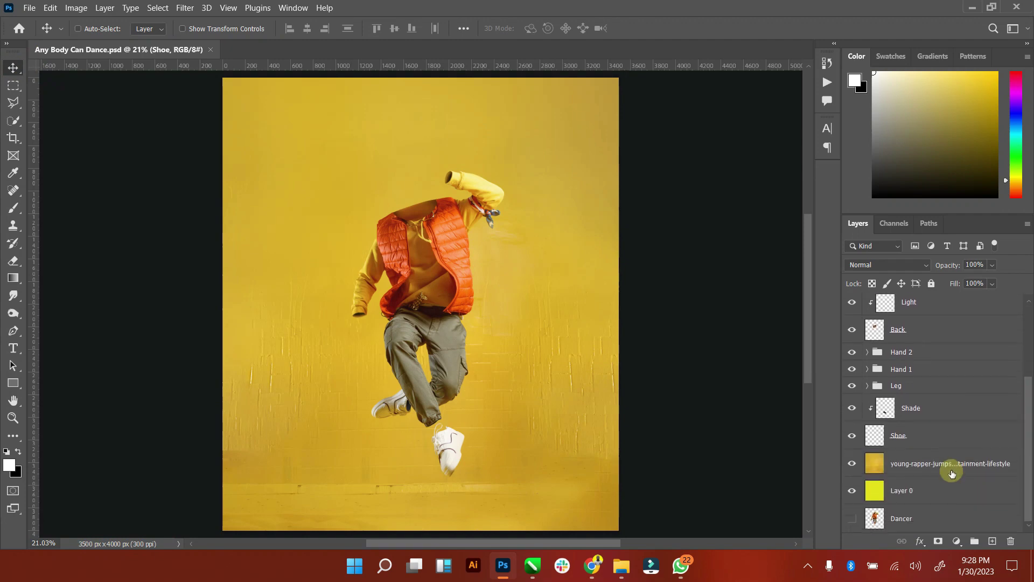
left_click(914, 438, "shift")
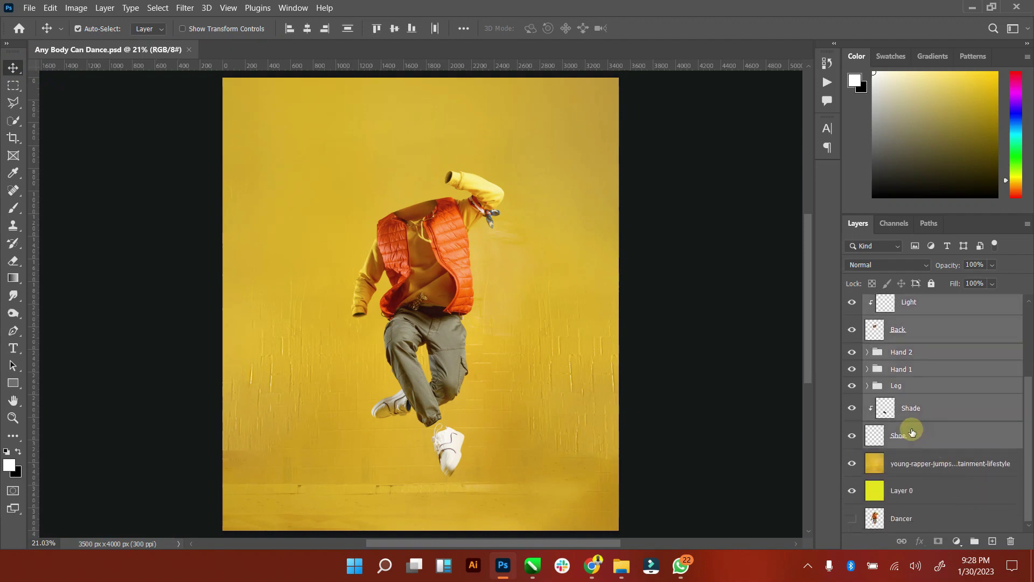
key("ctrl+g")
type("Full Edit")
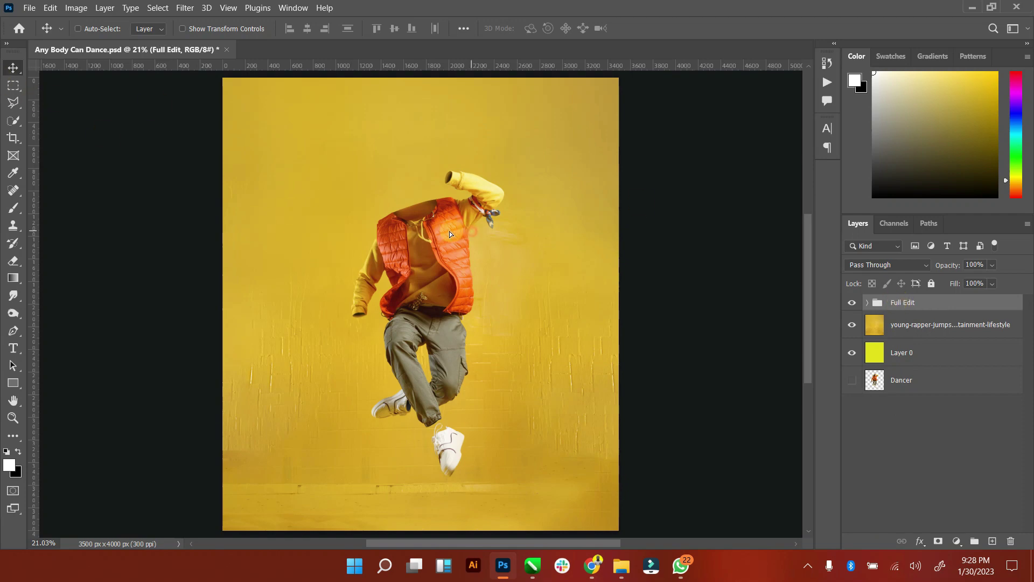
Step: Nudge the dancer left, resize it to about 101%, then hide the transform controls
mouse_move(451, 234)
left_mouse_down()
mouse_move(460, 242)
mouse_move(424, 244)
left_mouse_up()
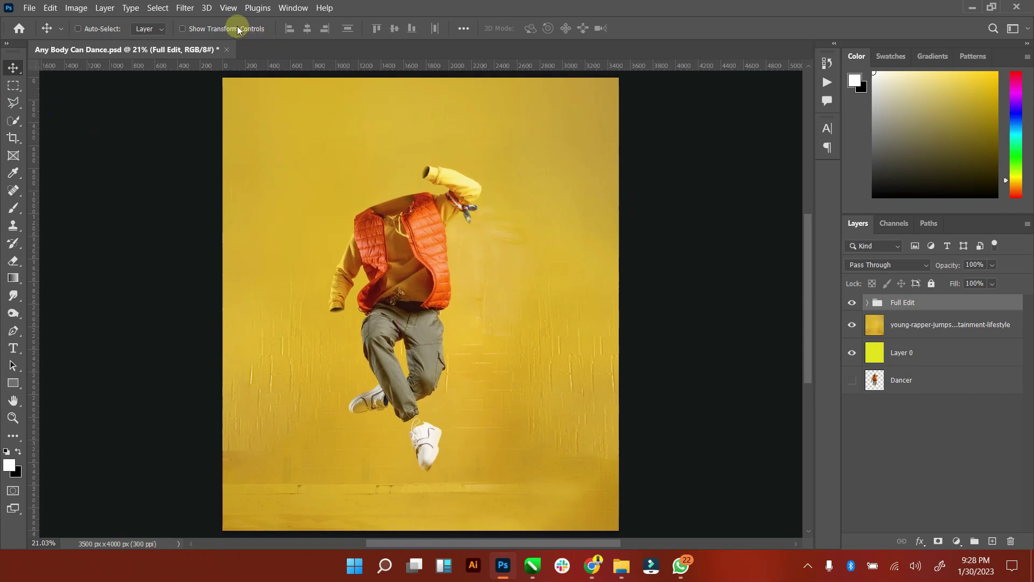
left_click(183, 29)
left_click_drag(479, 148, 490, 138)
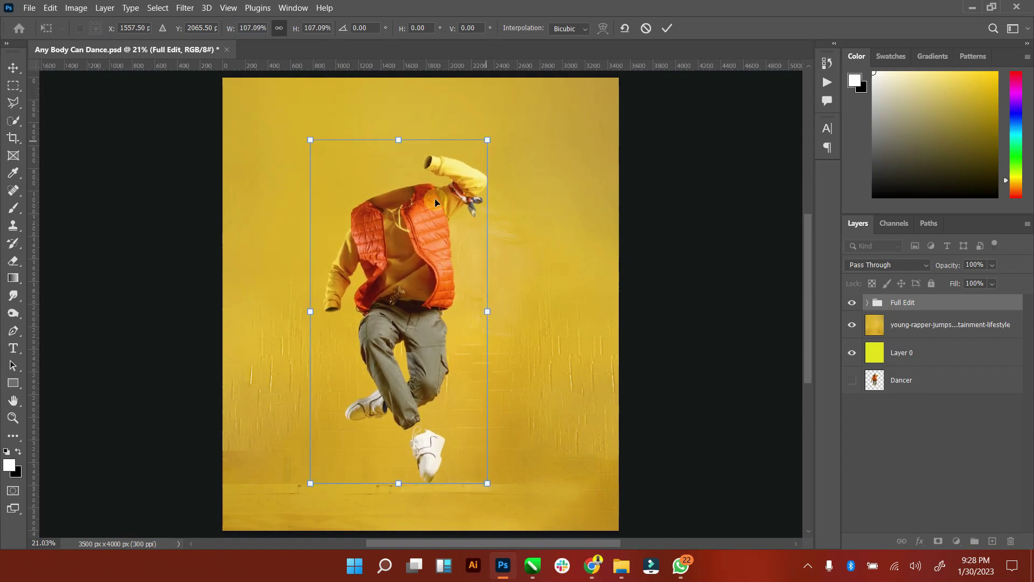
left_click_drag(434, 198, 464, 204)
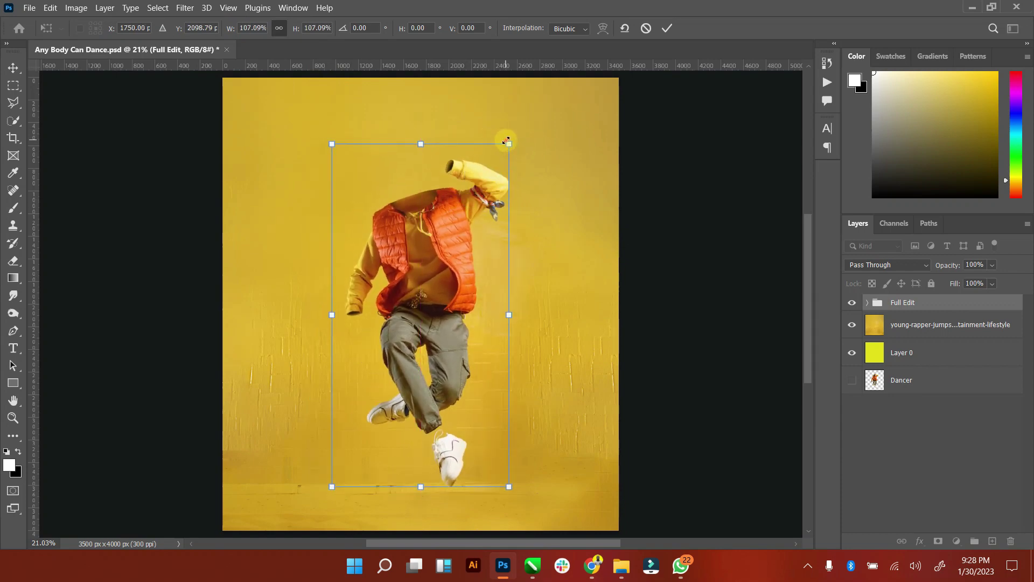
left_click_drag(503, 137, 505, 152)
left_click(668, 31)
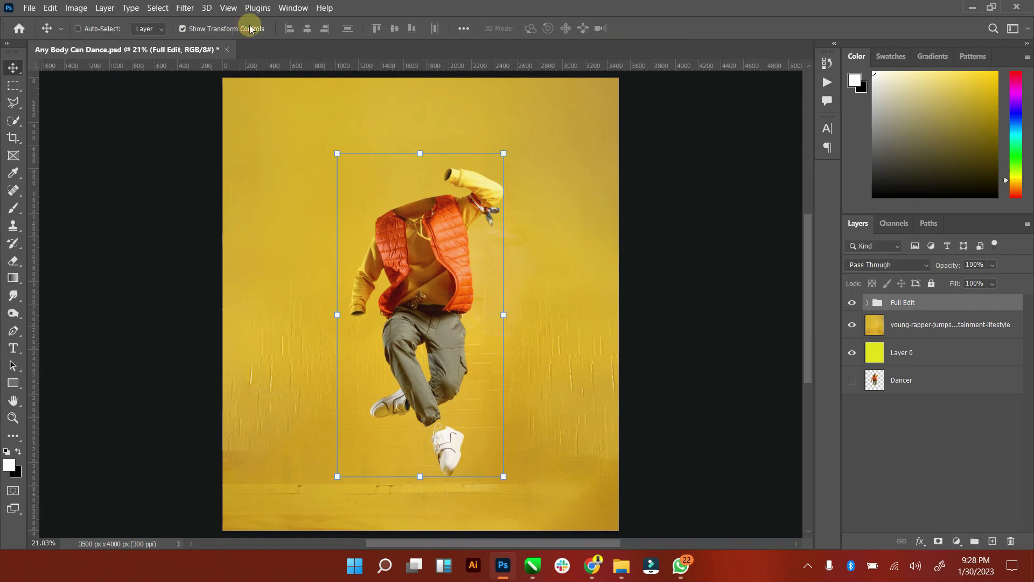
left_click(250, 29)
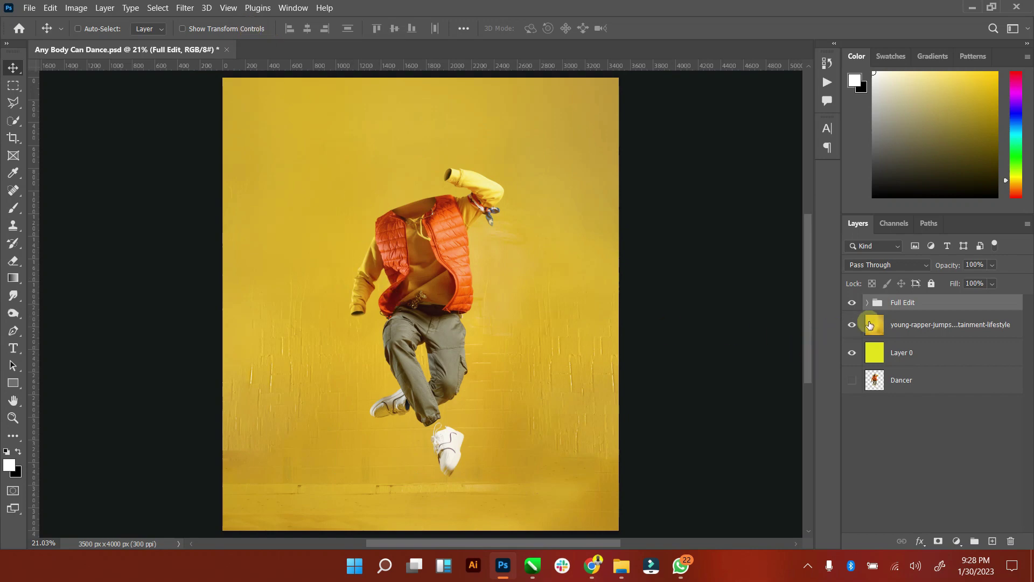
Step: Duplicate the Full Edit group and merge the copy into a single layer
key("ctrl+j")
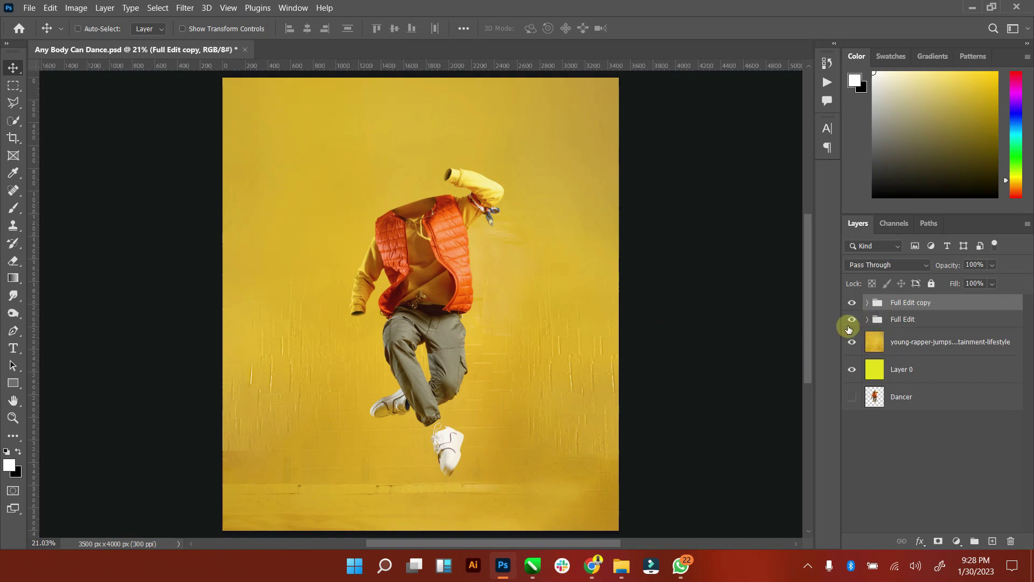
right_click(895, 301)
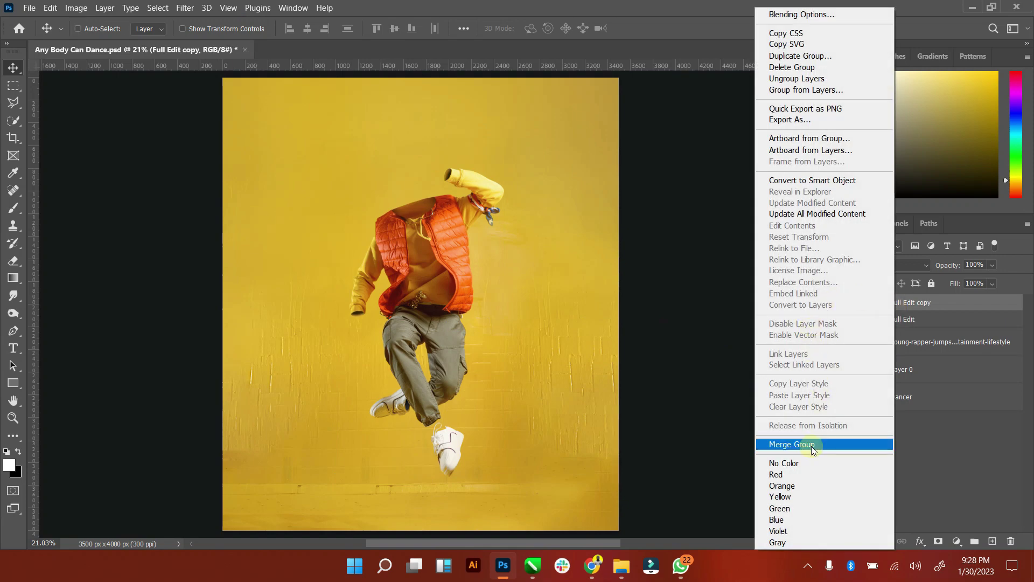
left_click(812, 181)
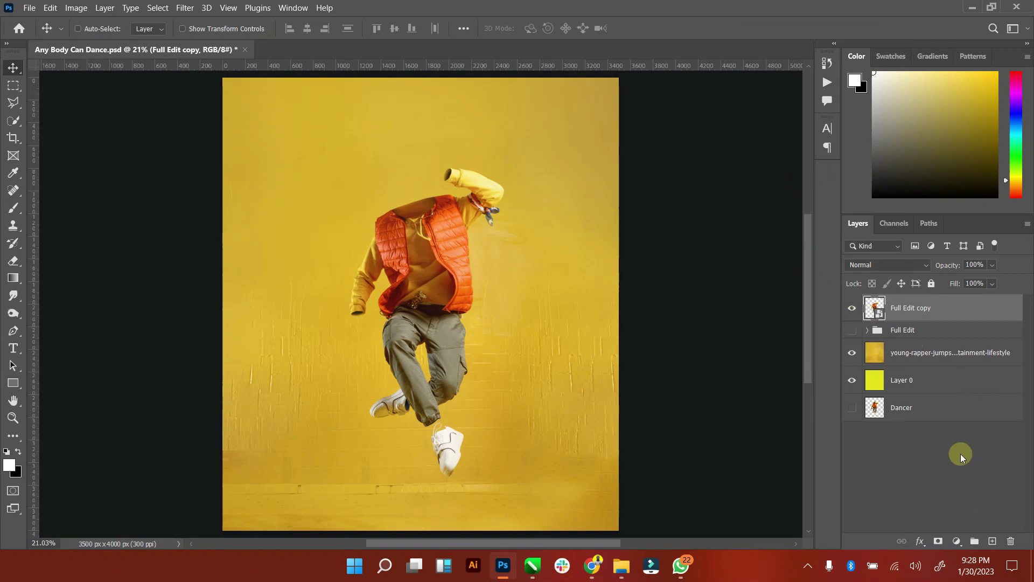
Step: Add a new empty Light layer clipped to the merged Full Edit copy
left_click(993, 541)
type("Light")
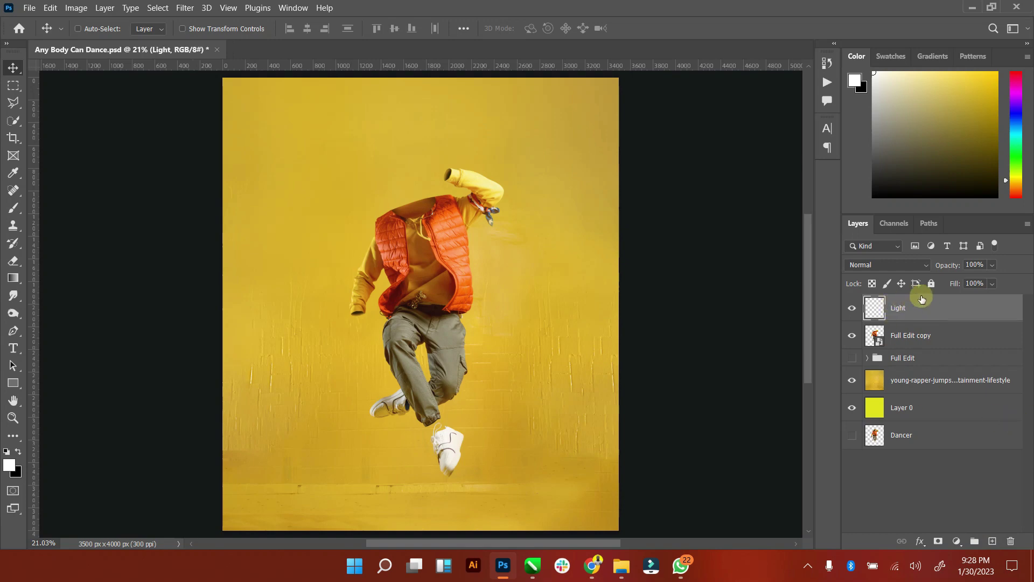
right_click(921, 299)
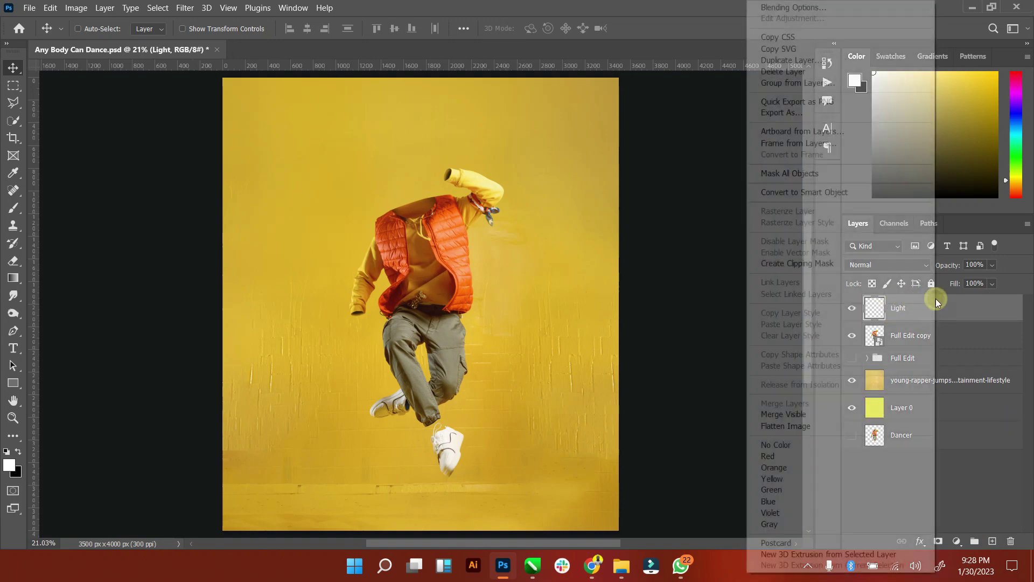
left_click(841, 264)
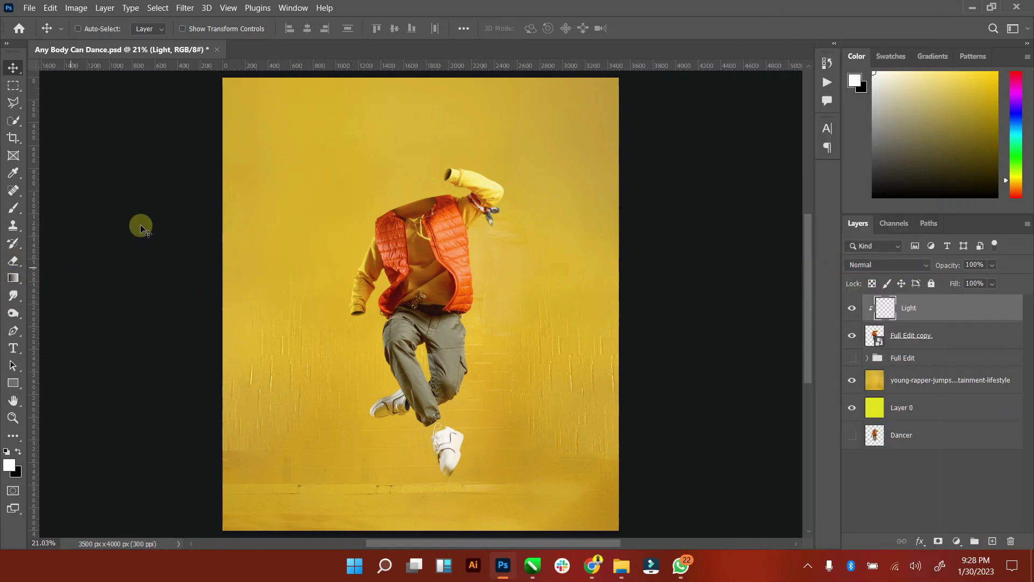
left_click(13, 416)
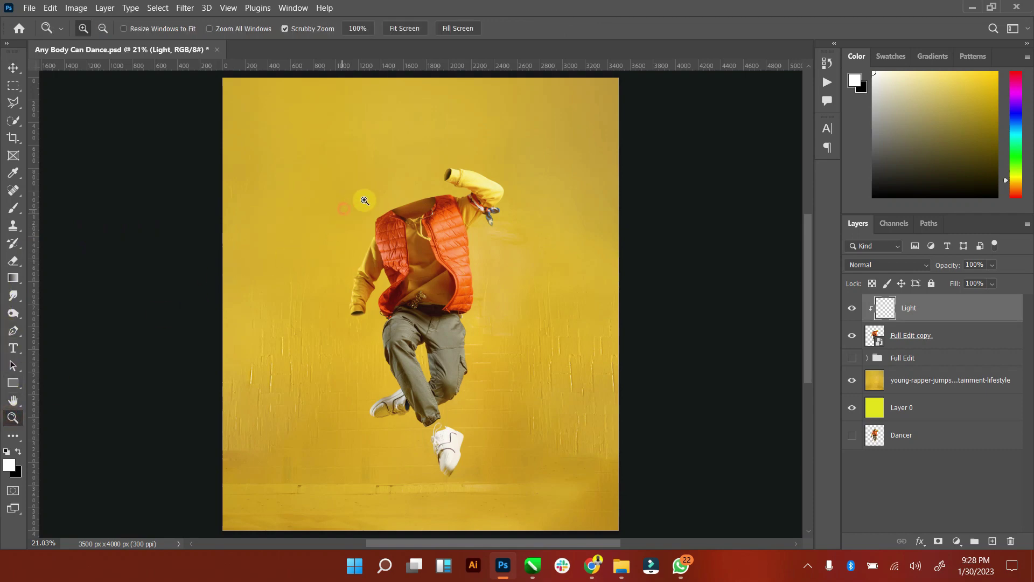
Step: Paint a soft white 500 px highlight from the neck down the dancer's side, then shrink the brush below 200 px
left_click_drag(365, 200, 279, 194)
left_click(13, 210)
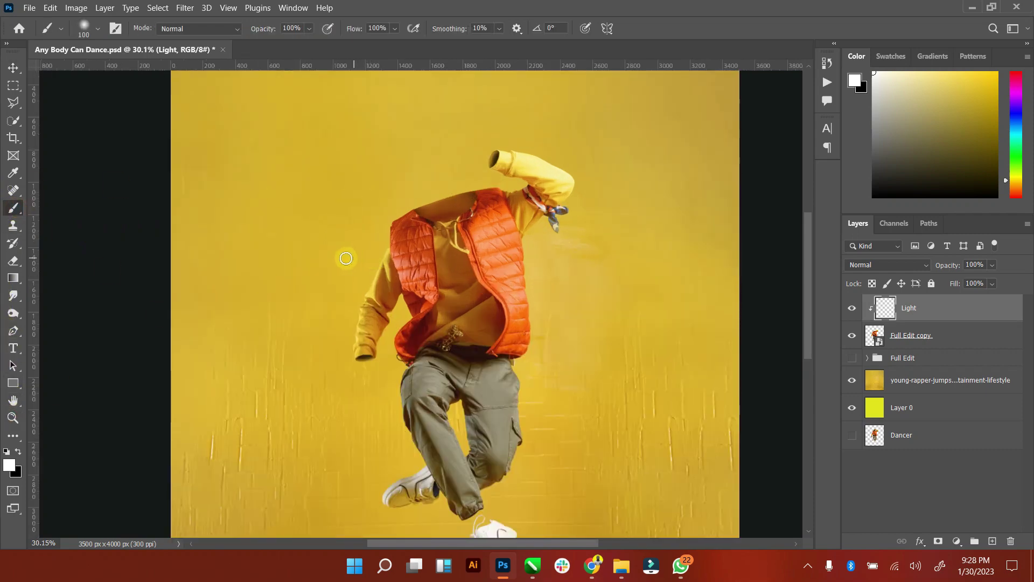
scroll(342, 254, "up", 2)
key("bracketright")
key("bracketright")
key("bracketright")
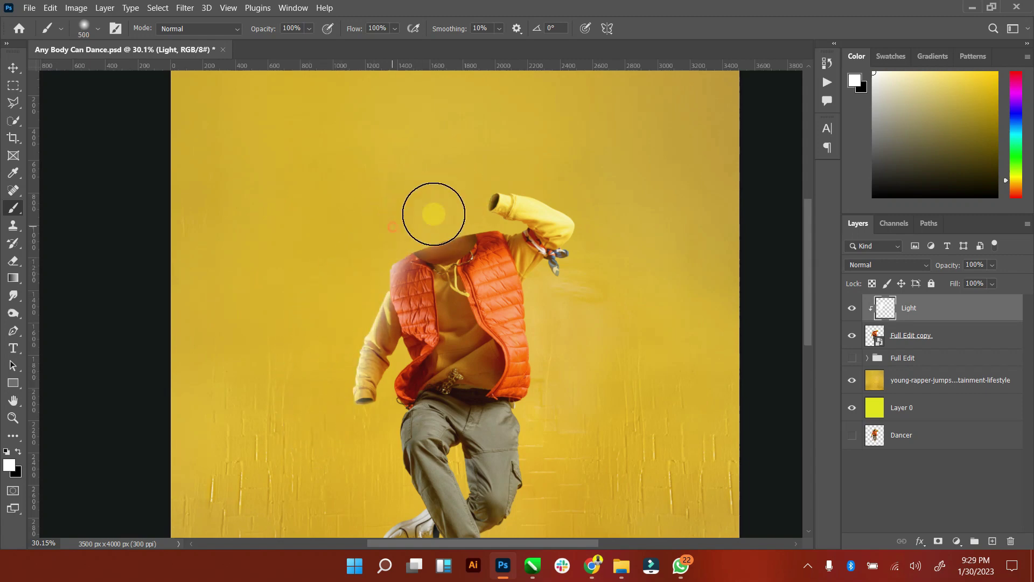
mouse_move(428, 212)
left_mouse_down()
mouse_move(454, 189)
mouse_move(625, 242)
mouse_move(596, 215)
mouse_move(568, 307)
mouse_move(582, 385)
left_mouse_up()
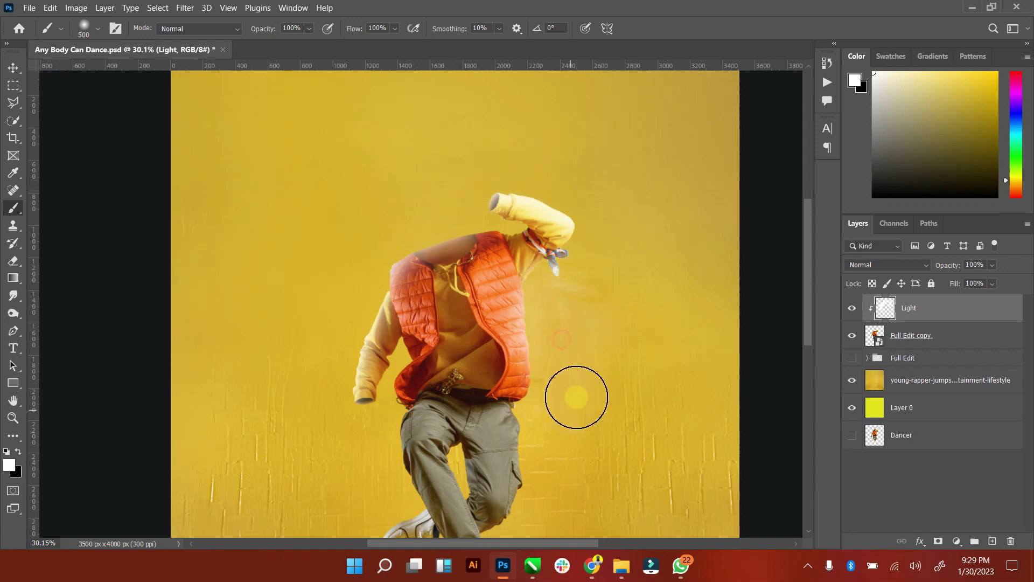
scroll(577, 397, "down", 2)
scroll(573, 343, "down", 1)
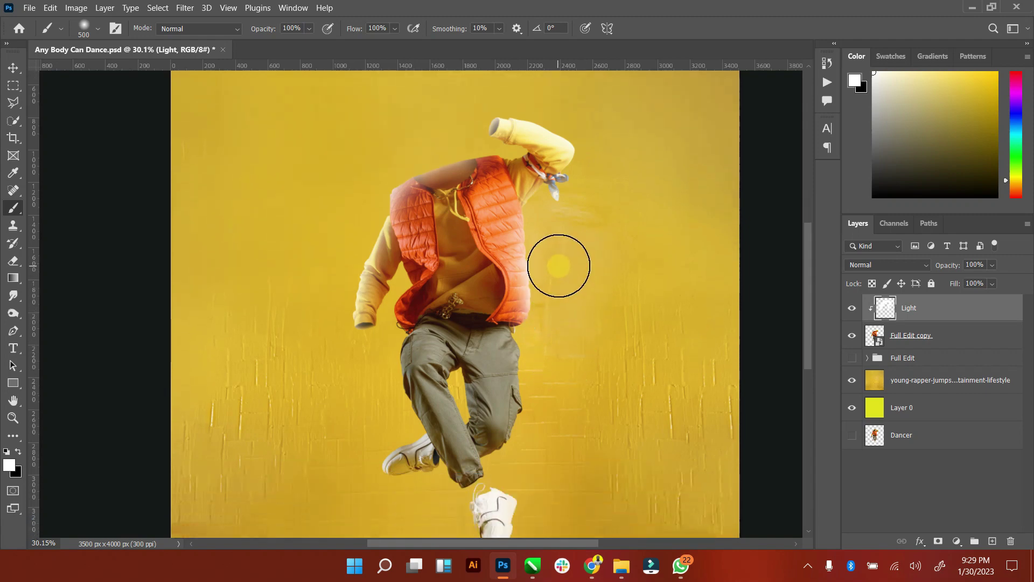
scroll(383, 286, "up", 1)
scroll(418, 370, "up", 1)
key("bracketleft")
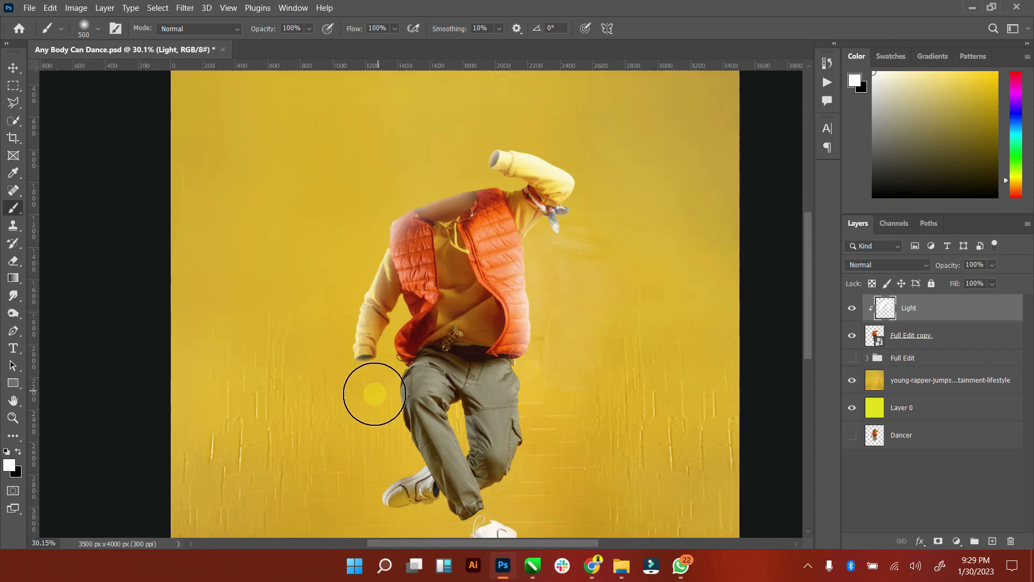
key("bracketleft")
key("bracketleft")
key("bracketleft")
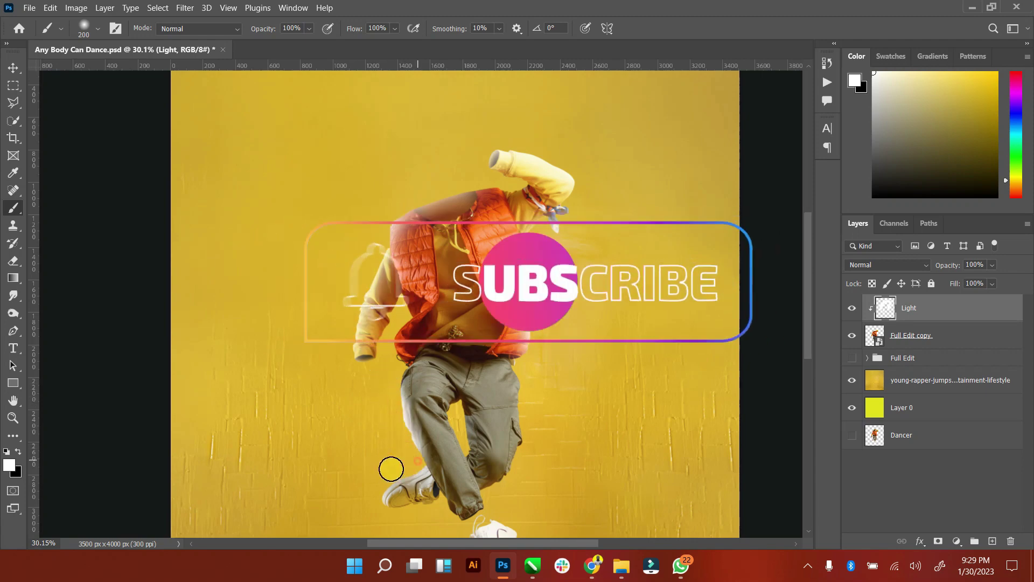
Step: Try Overlay on the Light layer, compare its visibility, and lower its fill to 71%
scroll(387, 459, "down", 5)
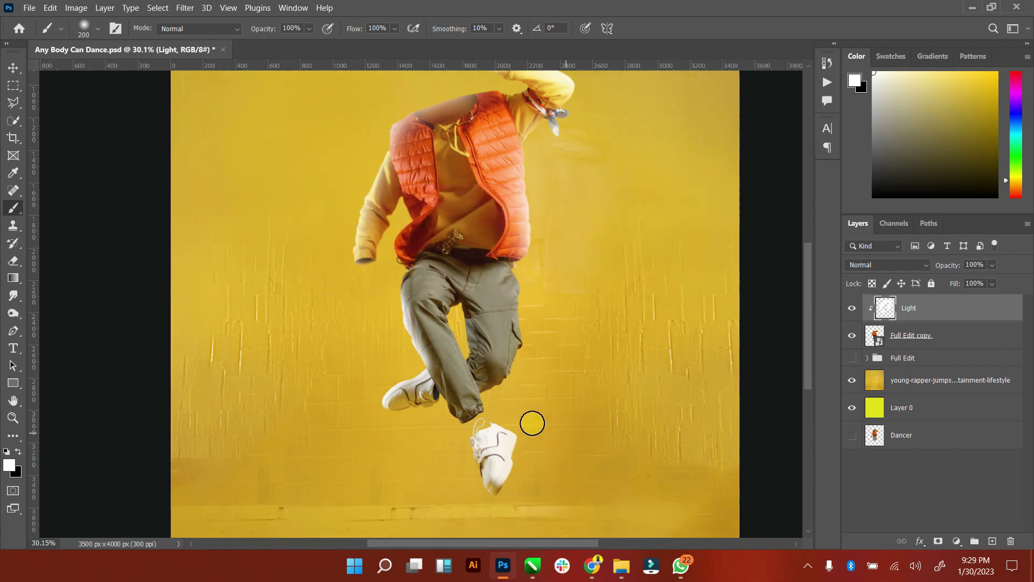
scroll(577, 178, "up", 1)
scroll(474, 199, "up", 3)
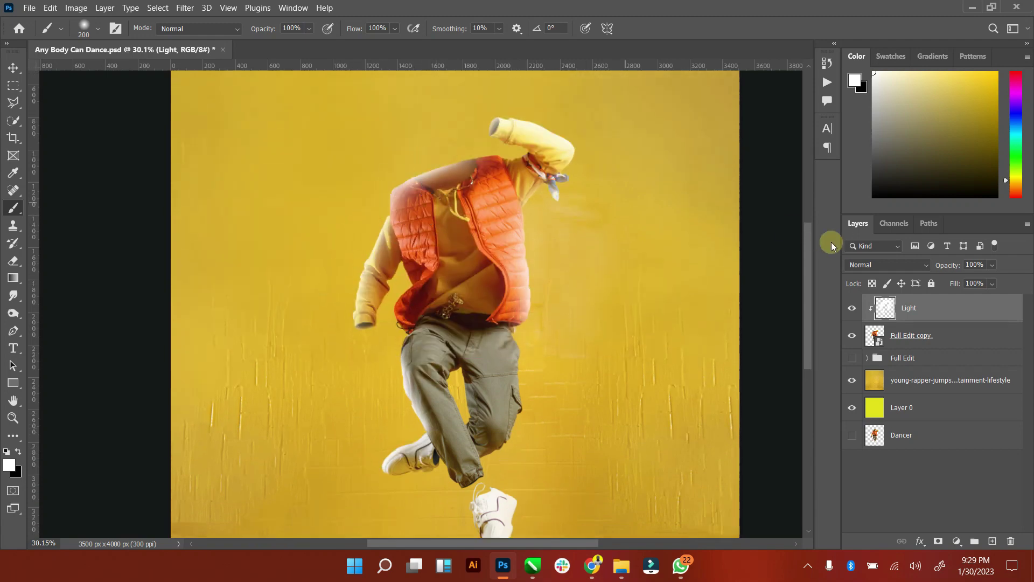
left_click(910, 265)
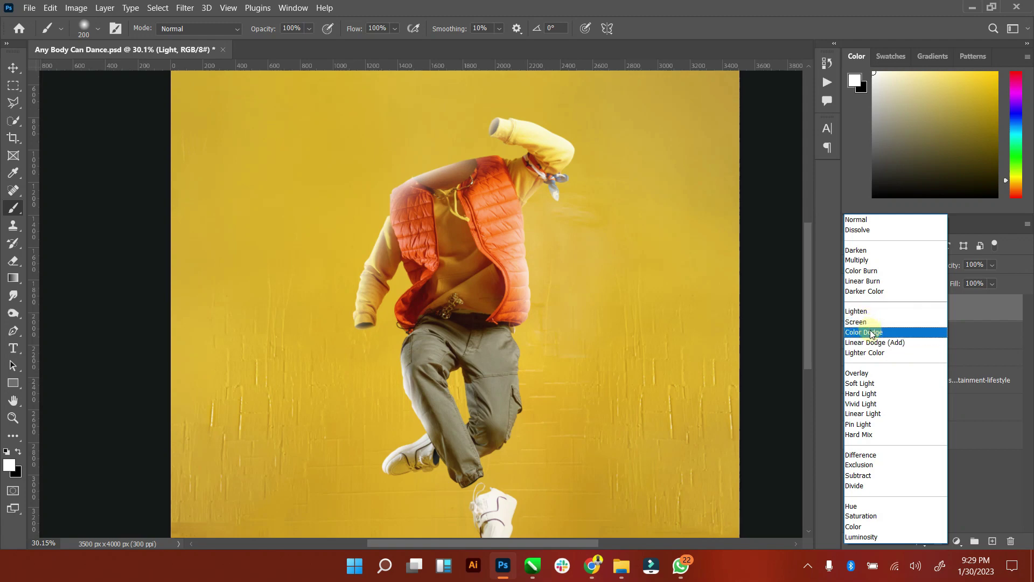
left_click(873, 373)
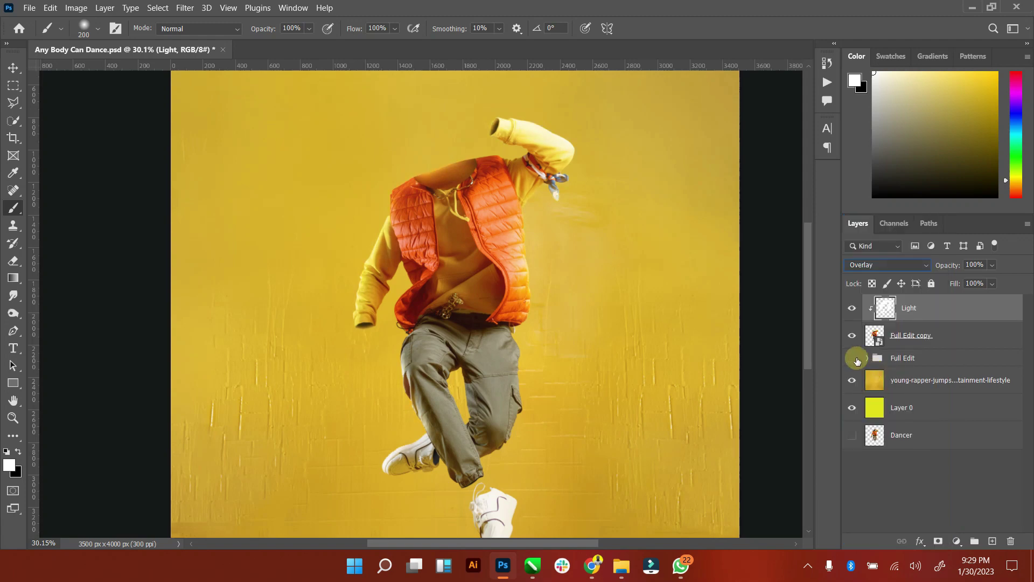
left_click(849, 312)
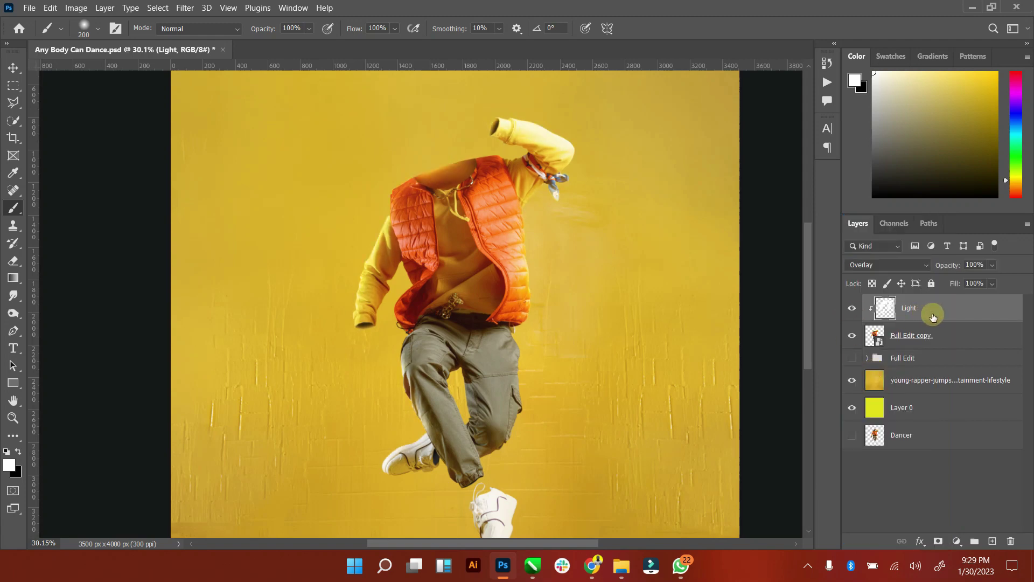
left_click(990, 284)
left_click_drag(988, 299, 989, 300)
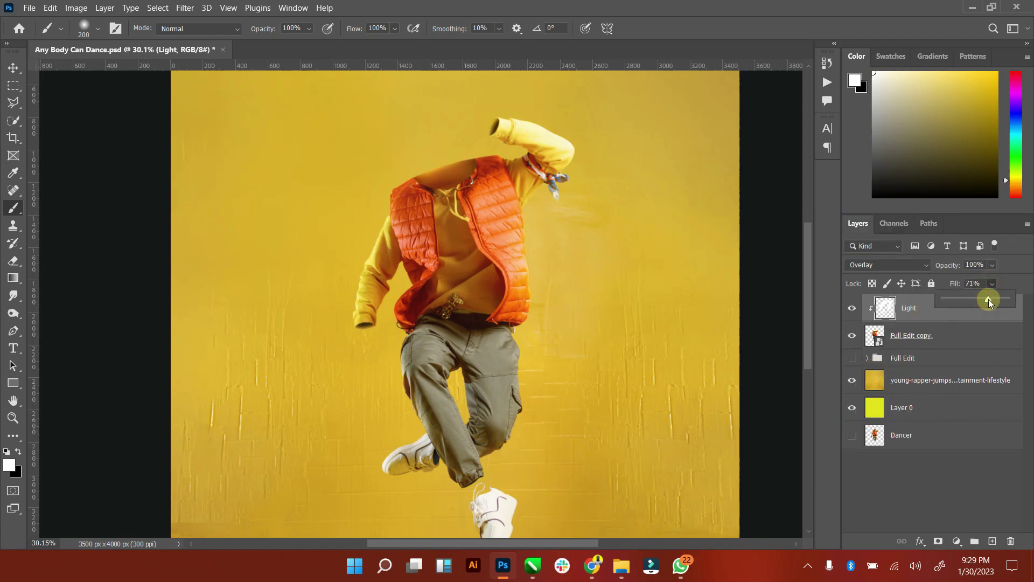
left_click(943, 335)
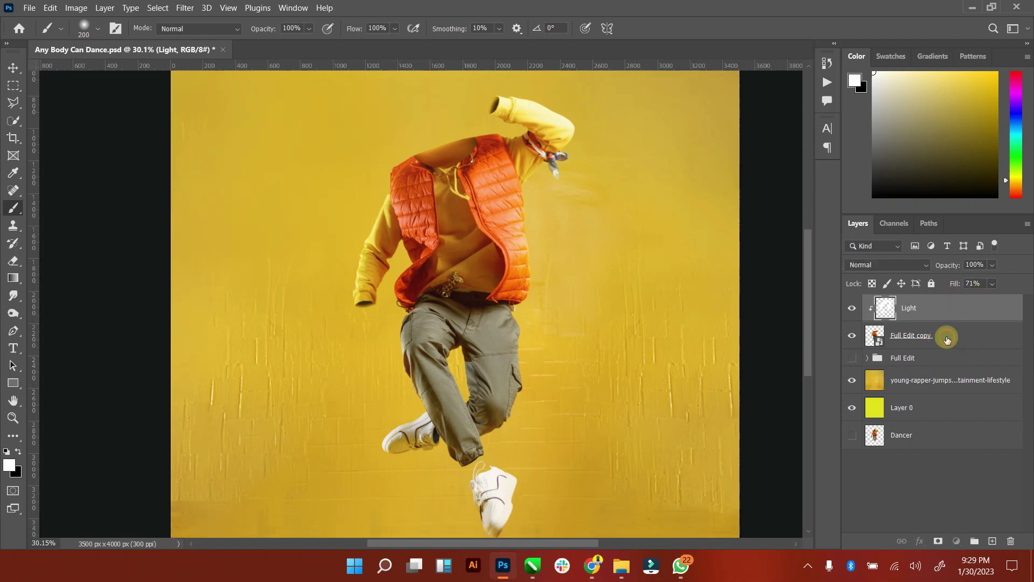
Step: On a new clipped layer, shade the vest edge, shoe, pant cuff and knee with a 400 px black brush
left_click(993, 540)
type("Shadow")
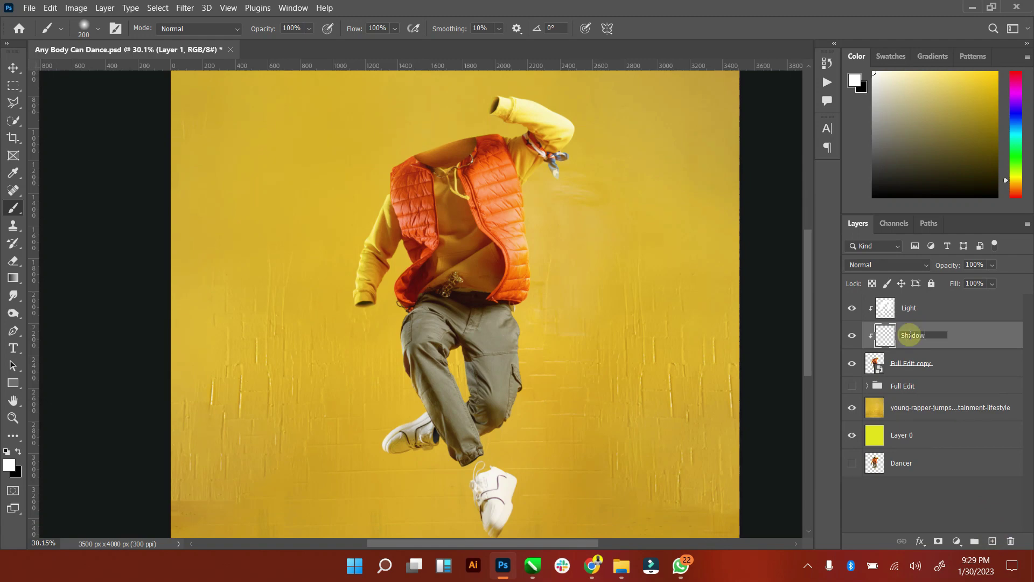
left_click(19, 450)
key("bracketright")
scroll(400, 238, "up", 1)
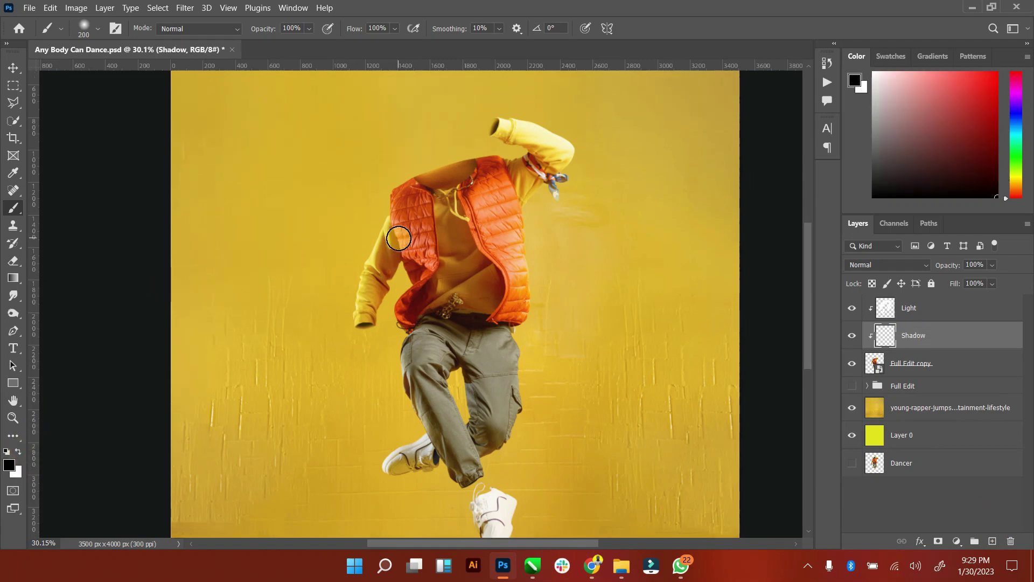
key("bracketright")
key("bracketright")
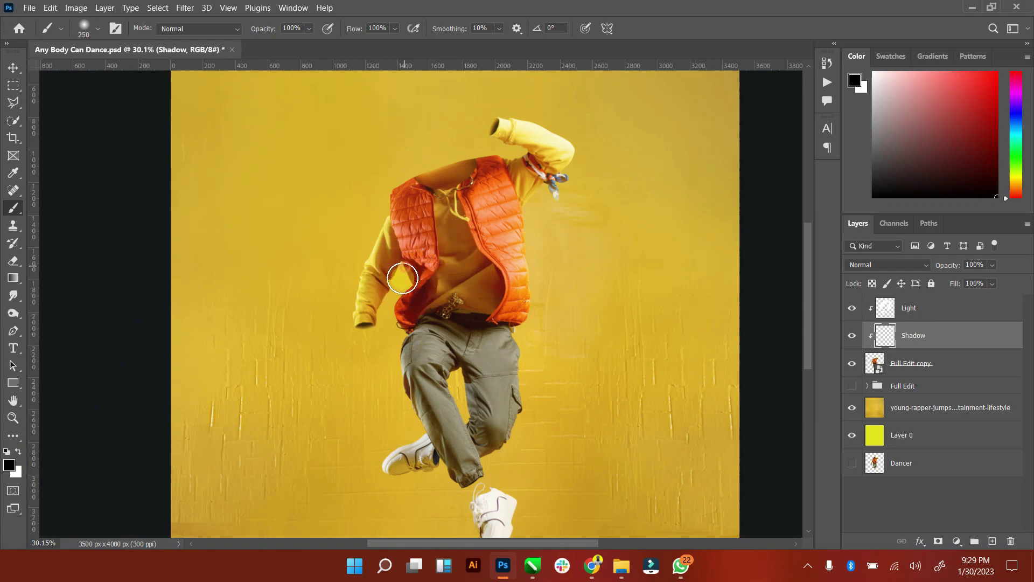
left_click_drag(403, 278, 398, 340)
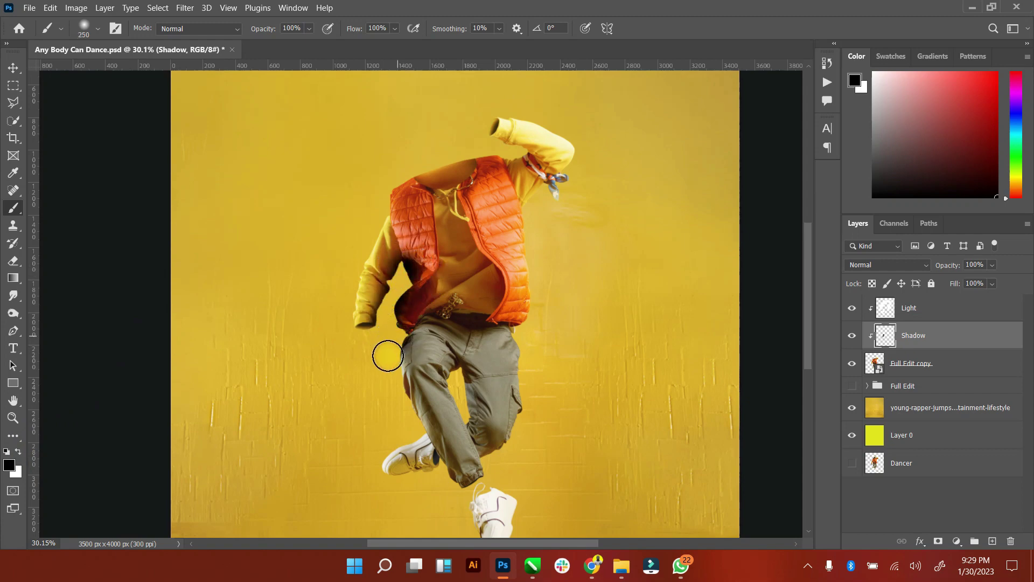
scroll(413, 469, "down", 3)
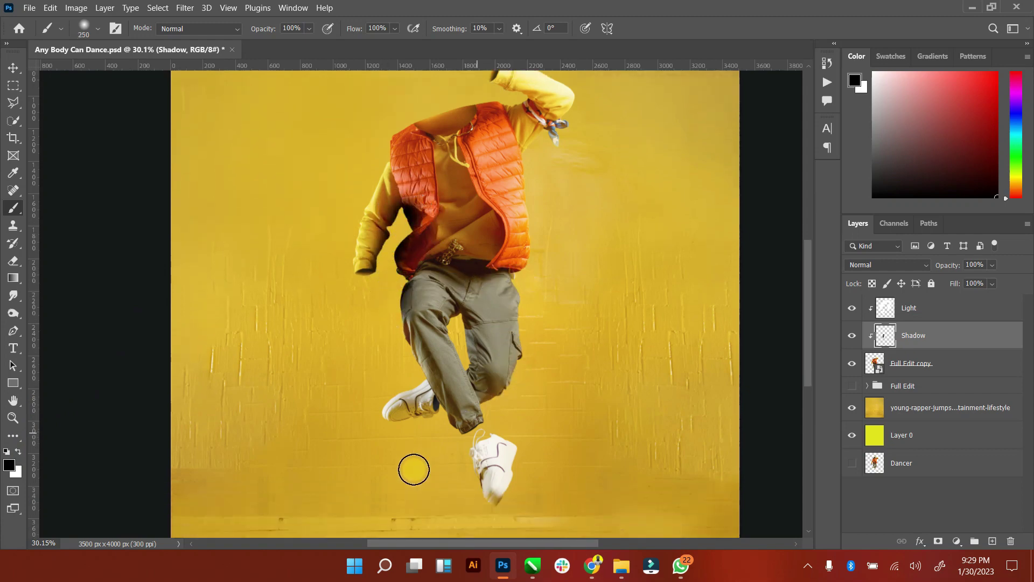
left_click_drag(425, 434, 376, 435)
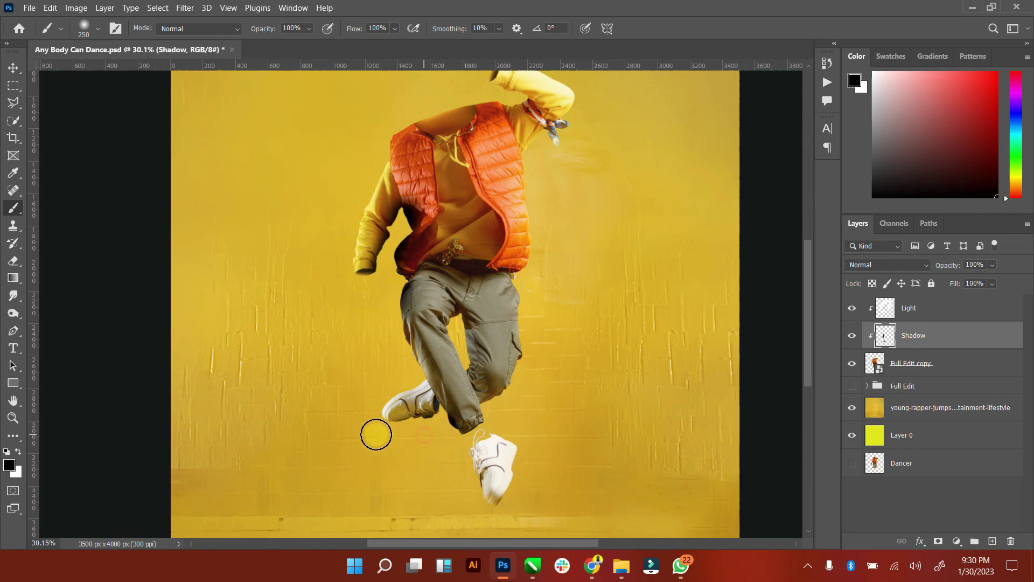
left_click_drag(459, 458, 470, 513)
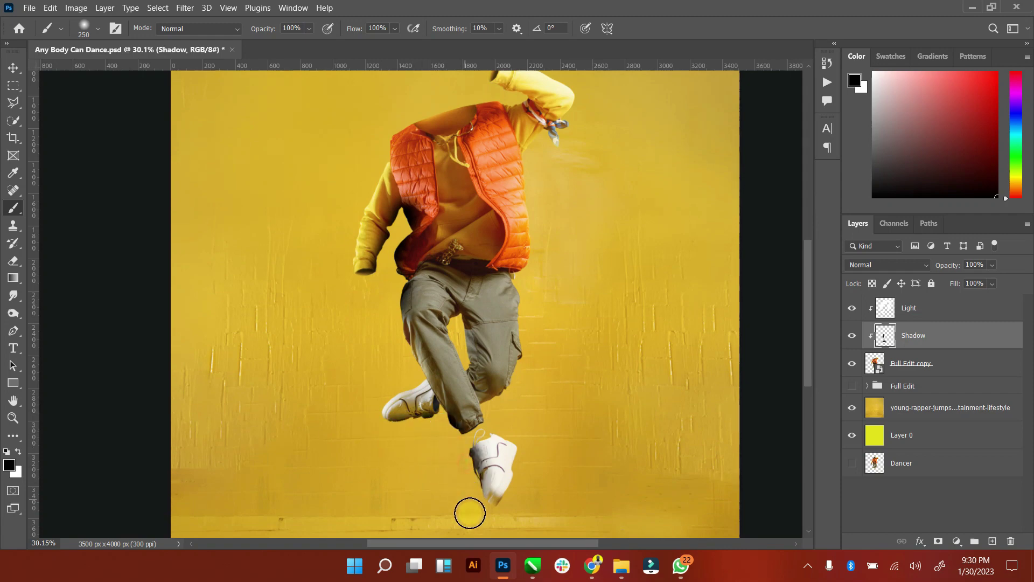
left_click_drag(511, 439, 514, 409)
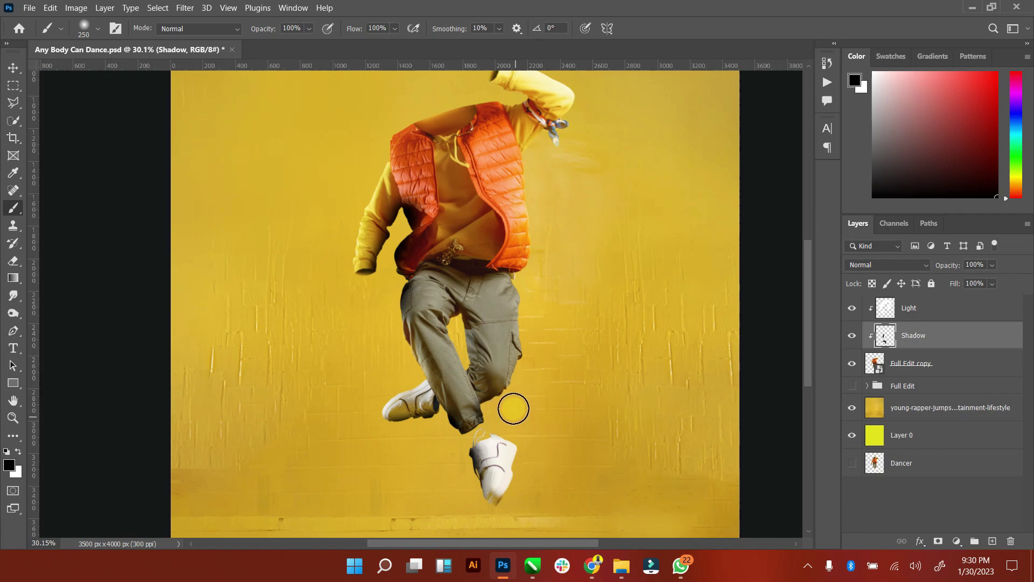
left_click_drag(519, 389, 537, 370)
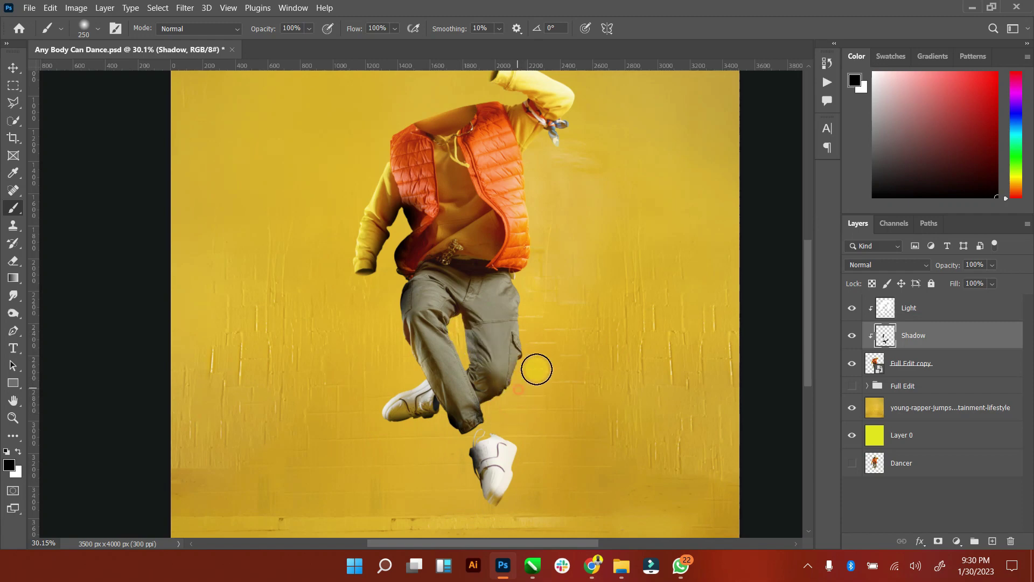
Step: At 53% brush opacity, darken the crotch, both trouser legs and the left shoe
left_click(309, 30)
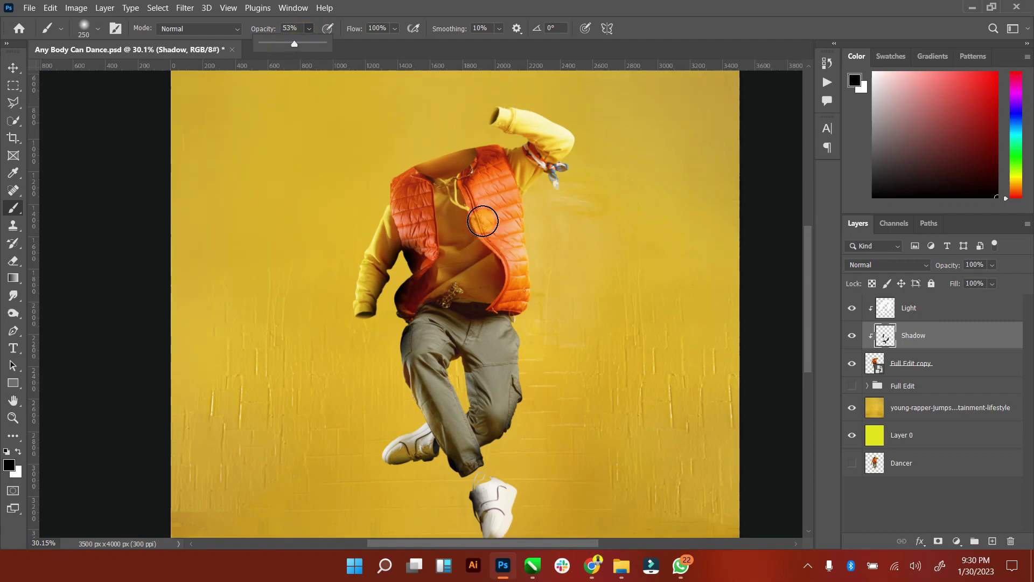
scroll(460, 184, "up", 3)
key("bracketright")
key("bracketright")
key("bracketright")
left_click_drag(442, 358, 448, 387)
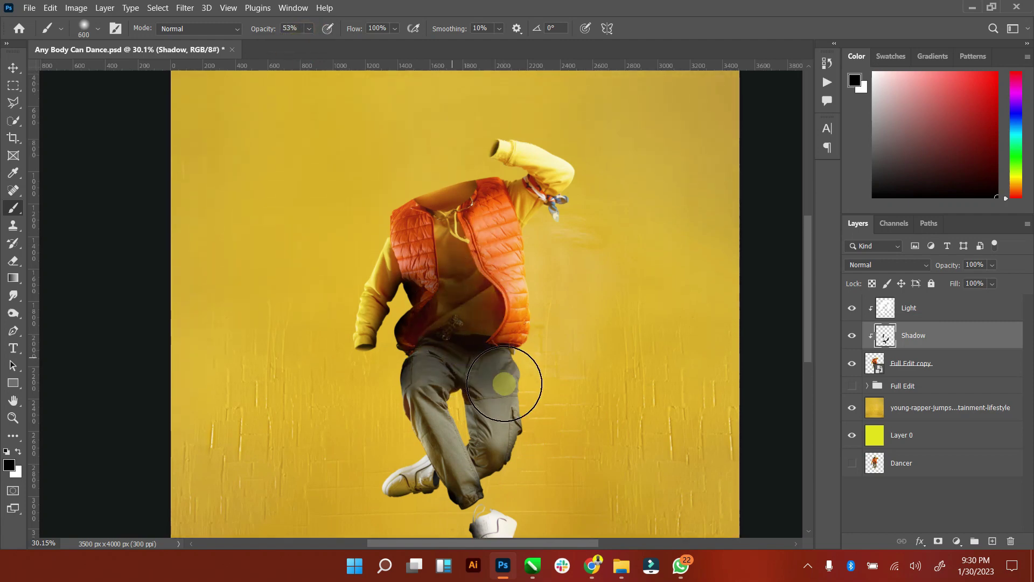
scroll(448, 387, "down", 1)
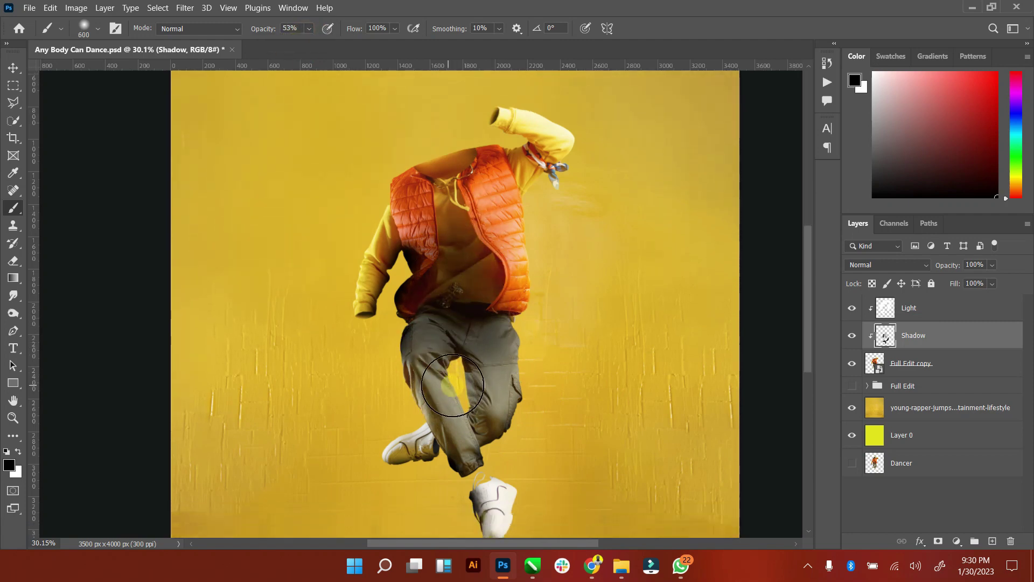
key("bracketleft")
key("bracketleft")
key("bracketleft")
left_click_drag(411, 370, 465, 475)
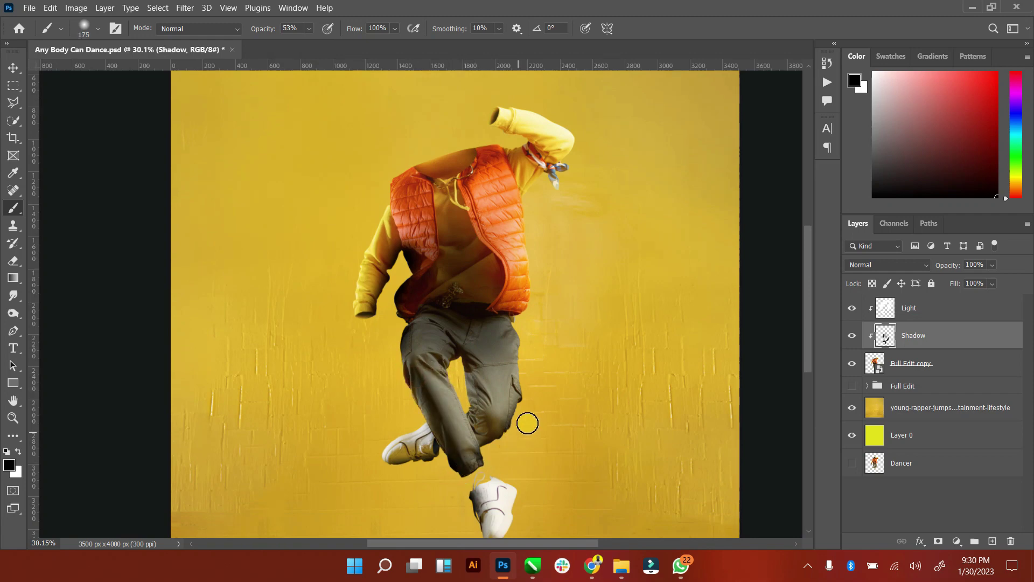
left_click_drag(509, 406, 490, 442)
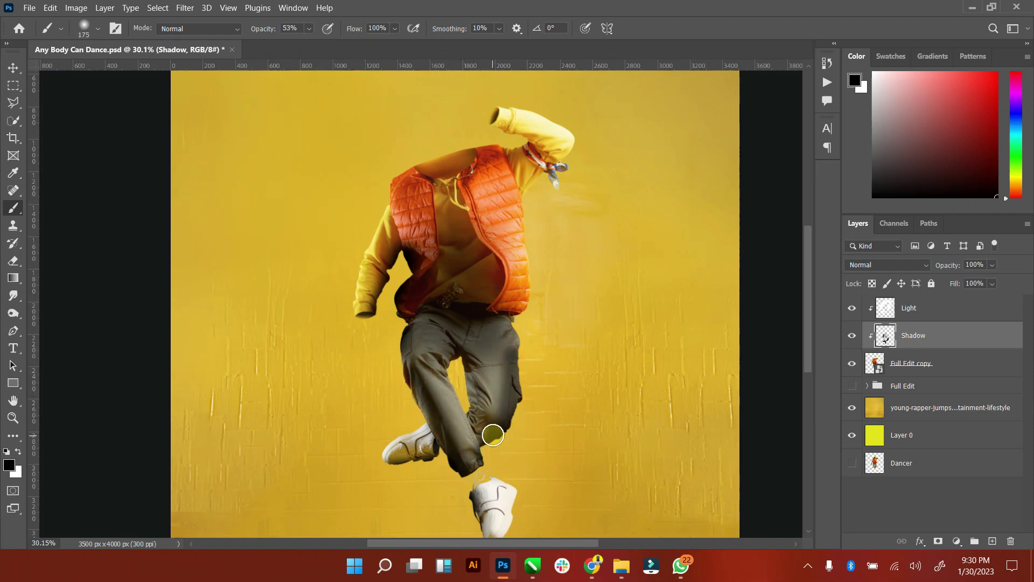
scroll(493, 434, "down", 3)
left_click_drag(431, 370, 393, 391)
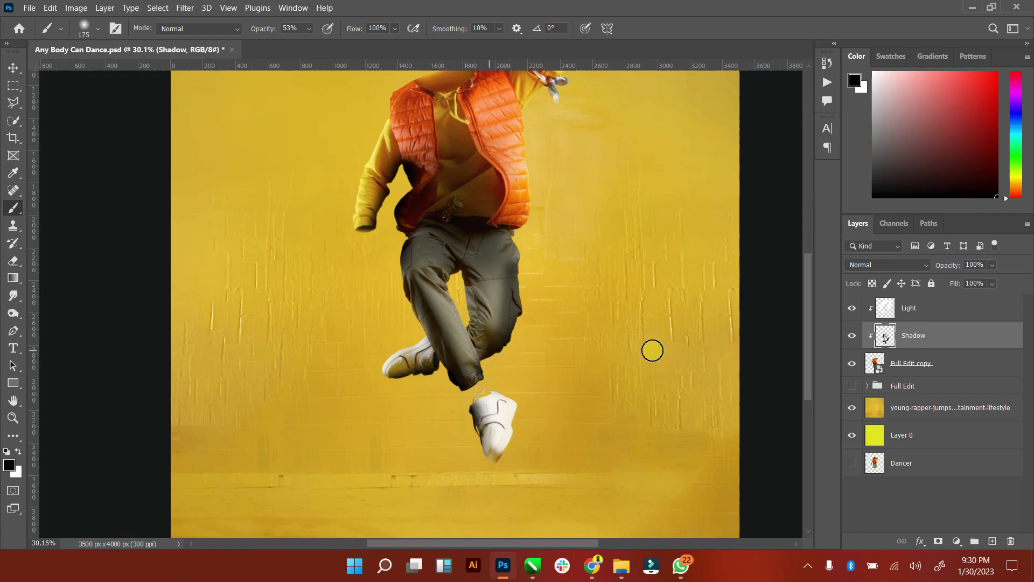
Step: Blend the shadow layer as Soft Light at 70% fill, compare before/after, and save the poster
left_click(899, 270)
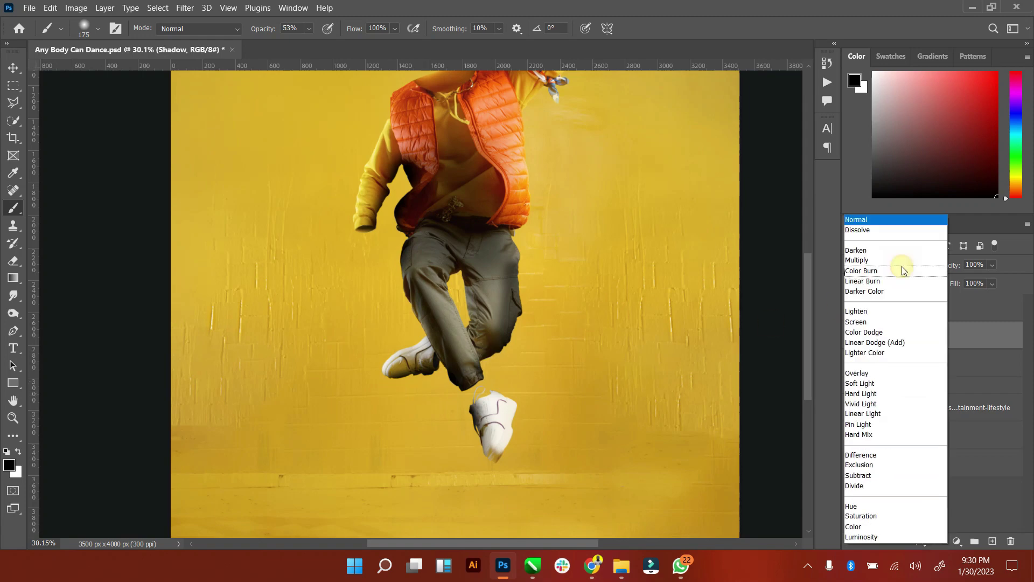
left_click(889, 381)
left_click(12, 416)
key("ctrl+0")
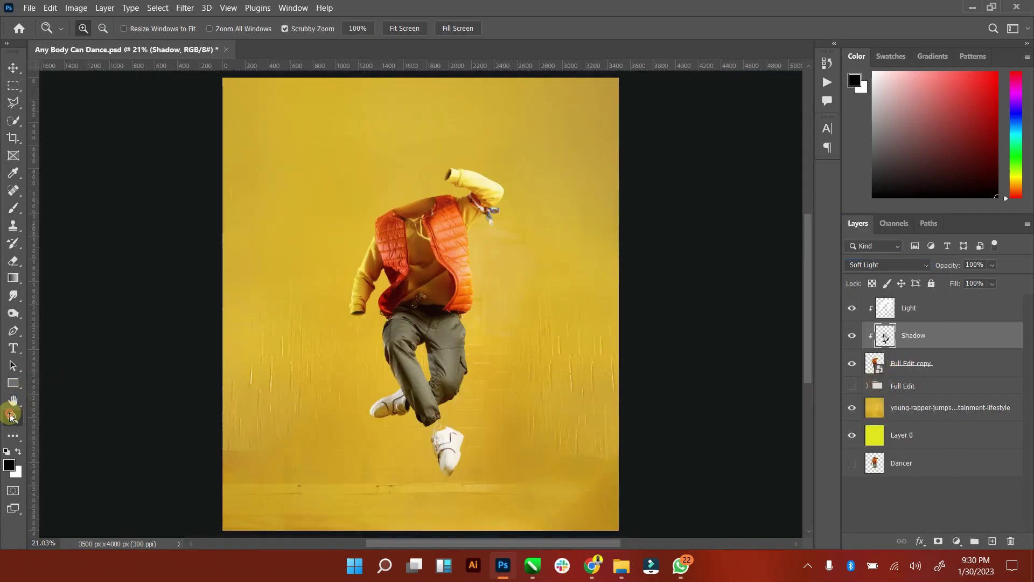
left_click(14, 66)
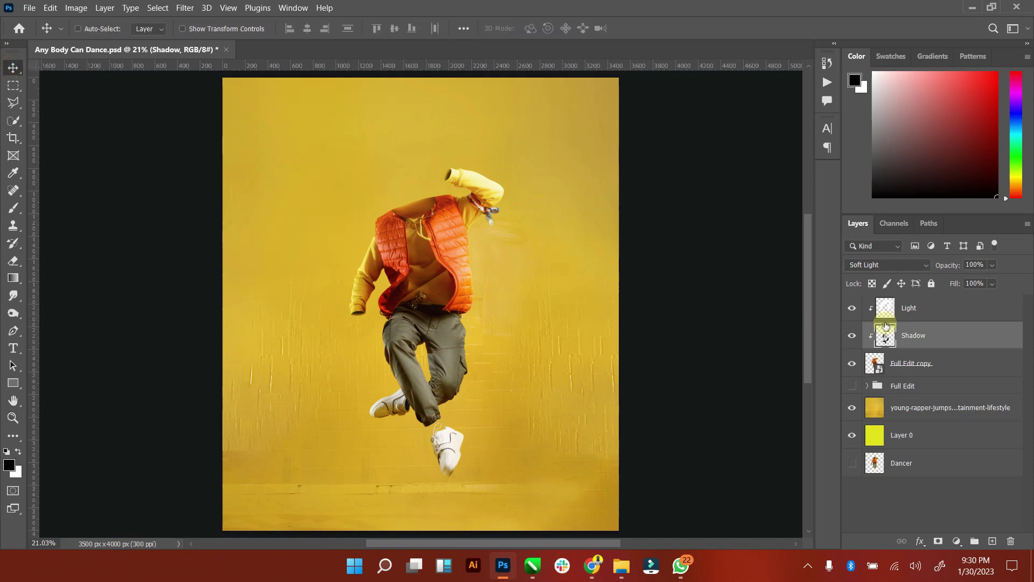
left_click(852, 338)
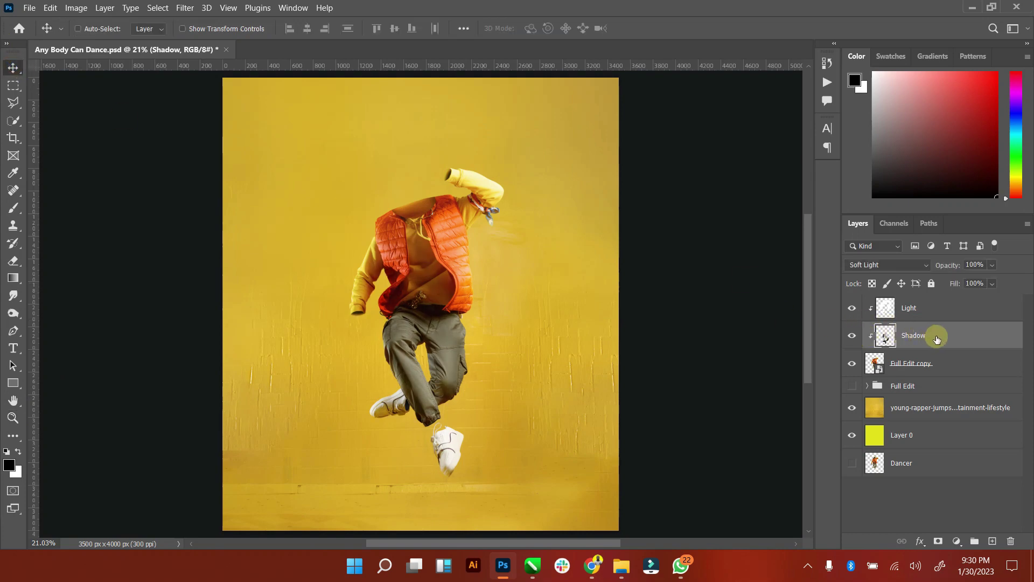
left_click(992, 284)
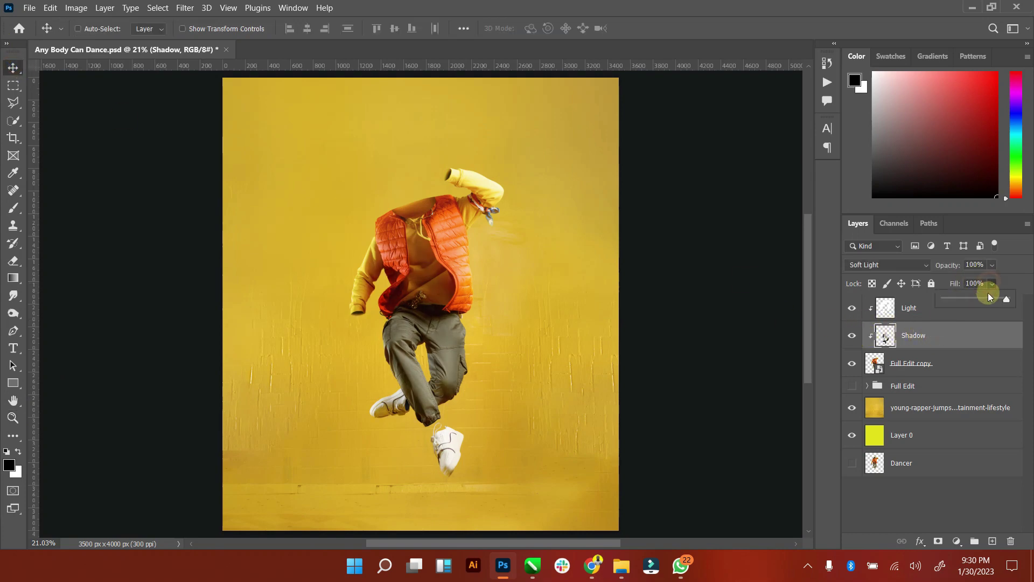
left_click(851, 332)
left_click(851, 332)
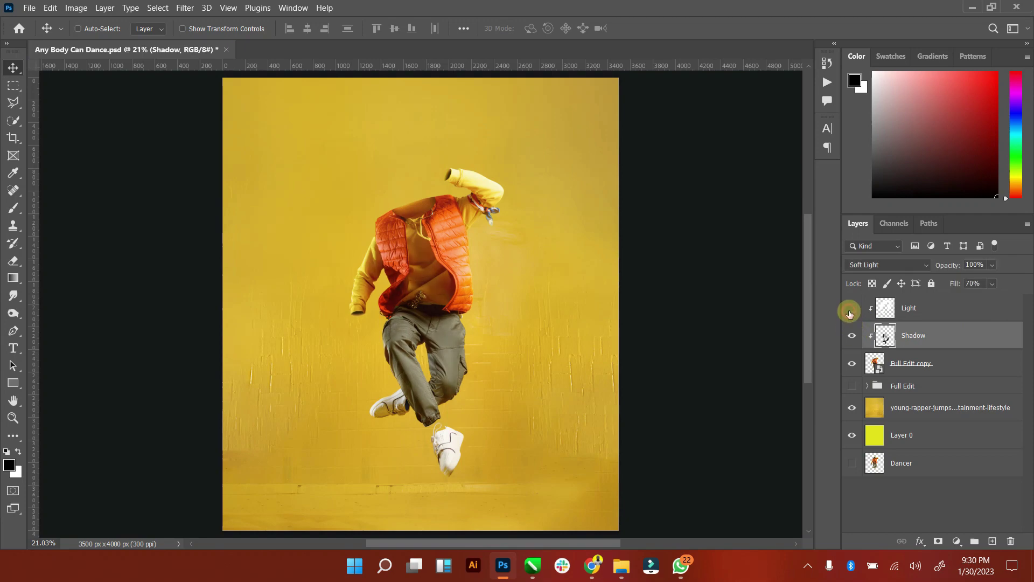
left_click(850, 314)
key("ctrl+s")
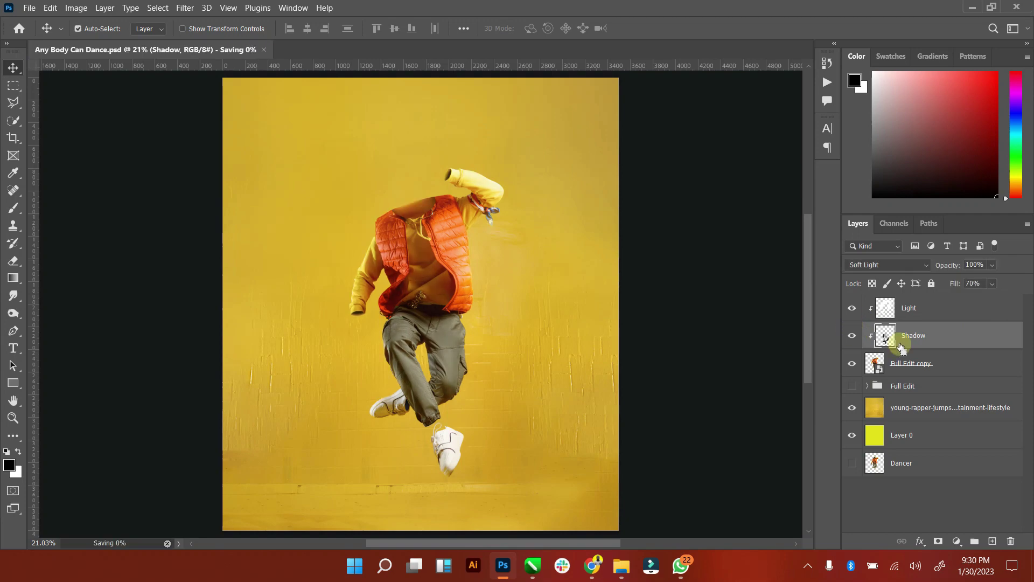
Step: Add a white 'ABCD' text layer above the Full Edit group in the upper poster
left_click(938, 387)
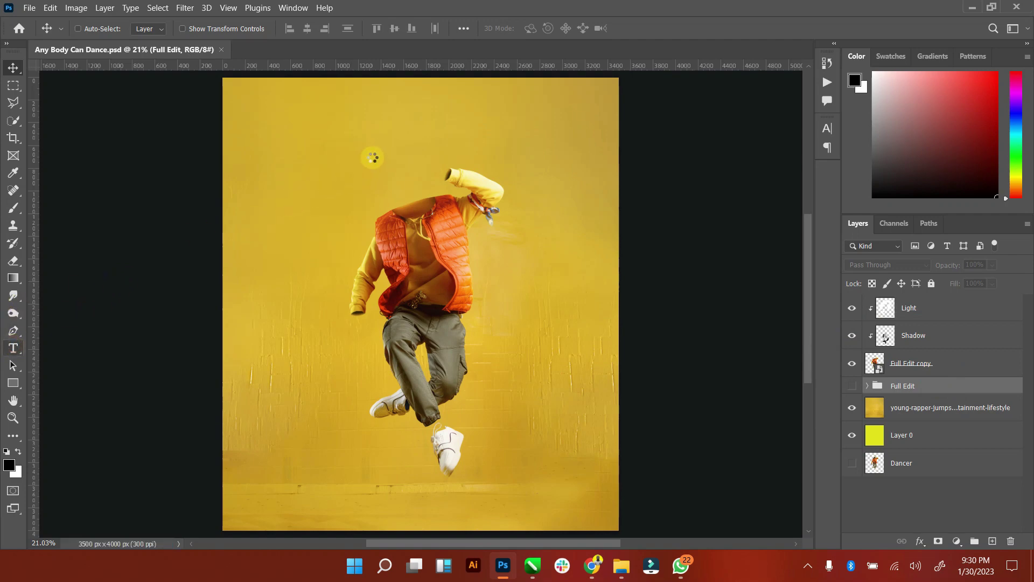
left_click(375, 134)
type("ABCD")
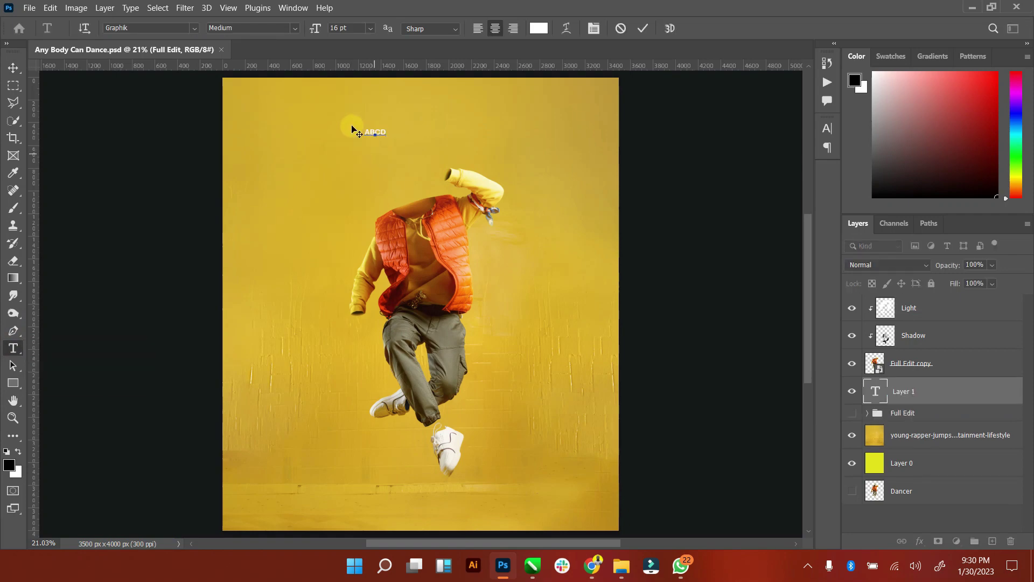
left_click(642, 28)
left_click(13, 68)
Step: Enlarge ABCD and centre it across the top of the poster above the dancer
left_click(206, 28)
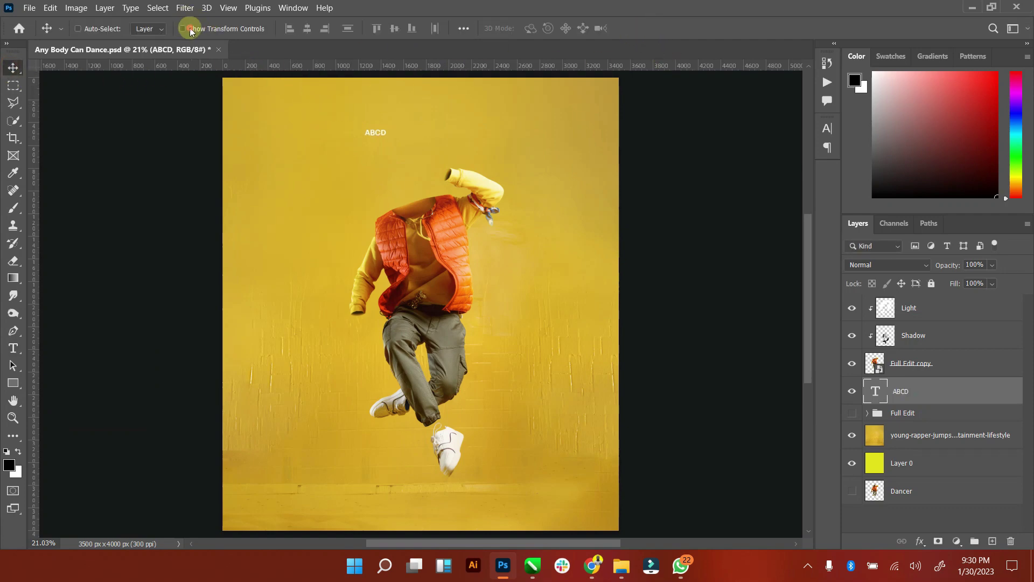
left_click_drag(385, 136, 387, 137)
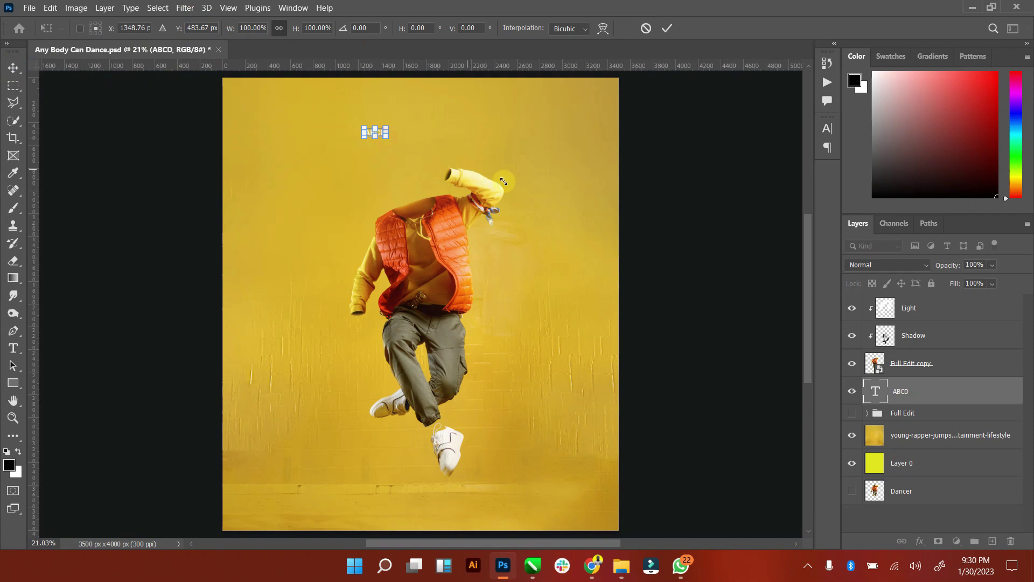
left_click_drag(504, 182, 501, 141)
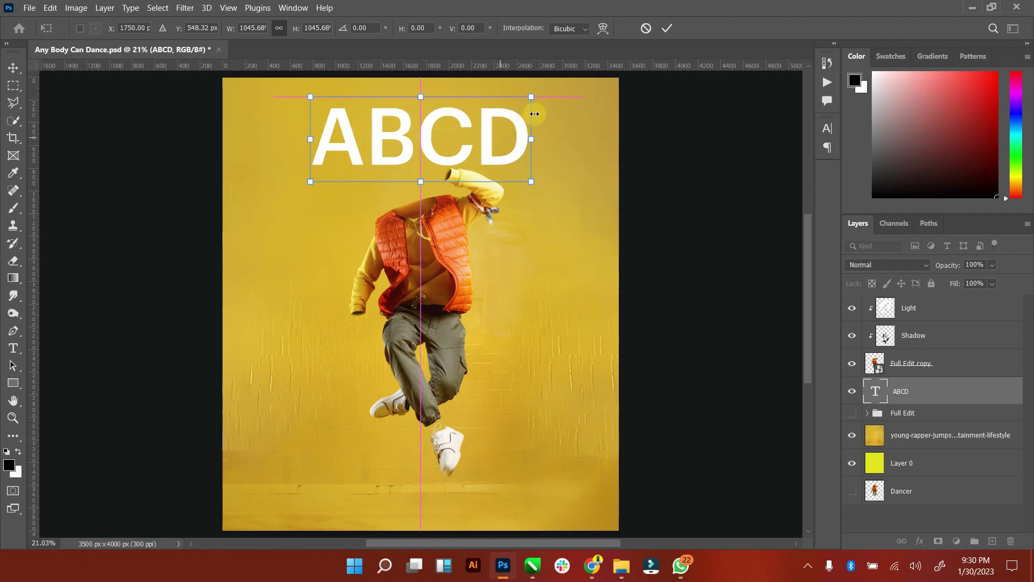
left_click_drag(532, 99, 507, 106)
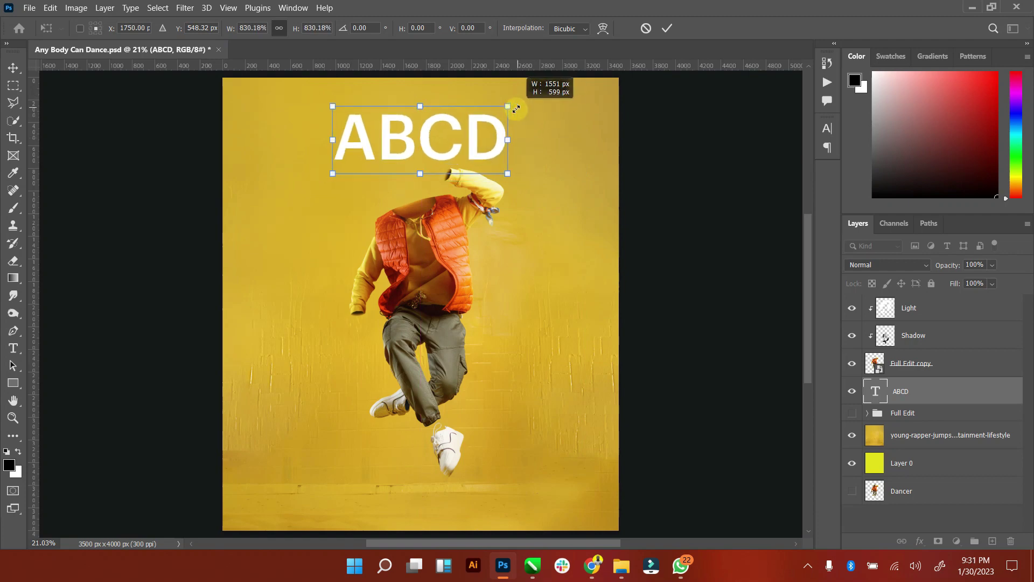
left_click(667, 29)
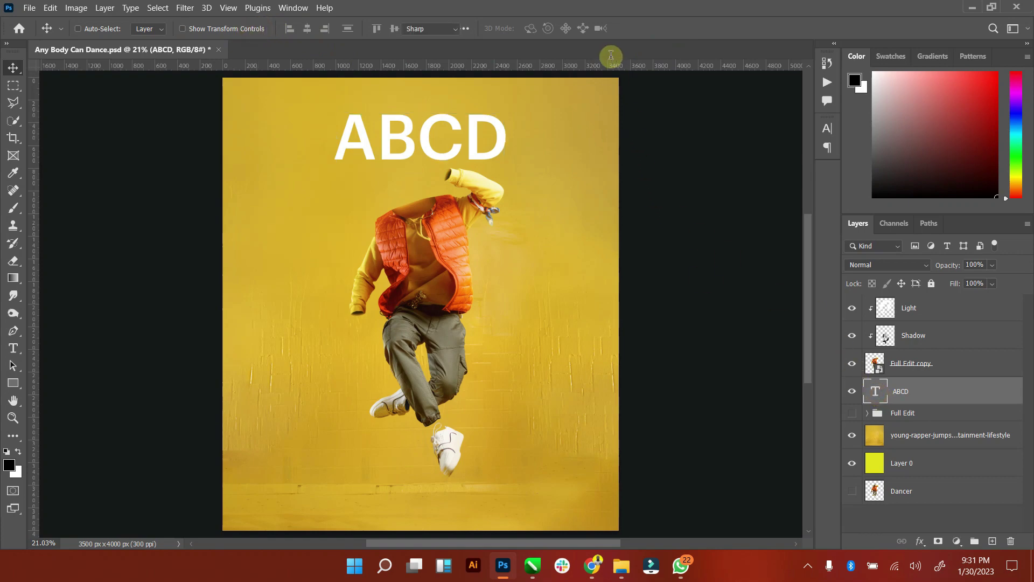
Step: Restyle ABCD in Proxima Nova Bold with tighter negative tracking
key("Return")
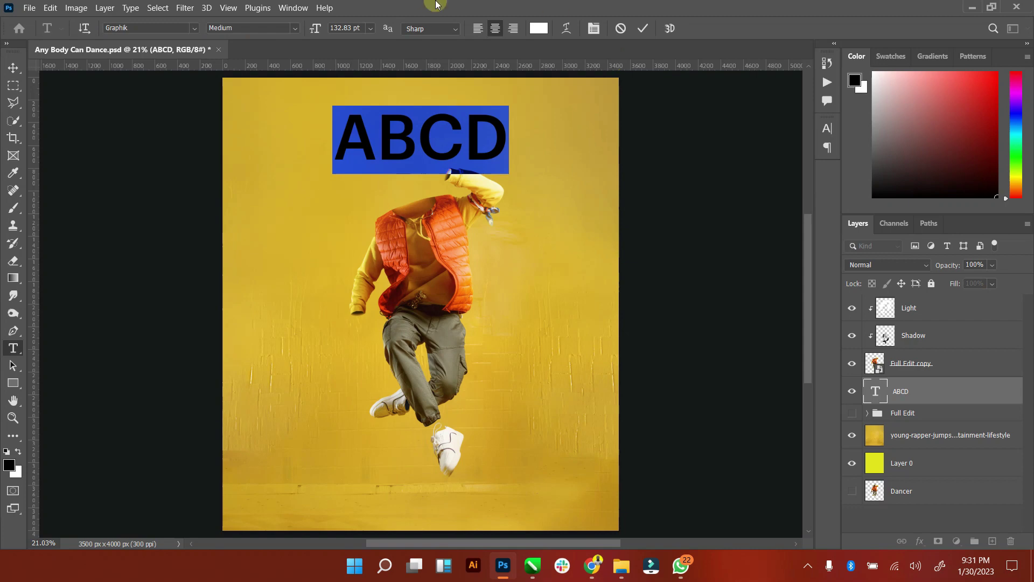
left_click(593, 30)
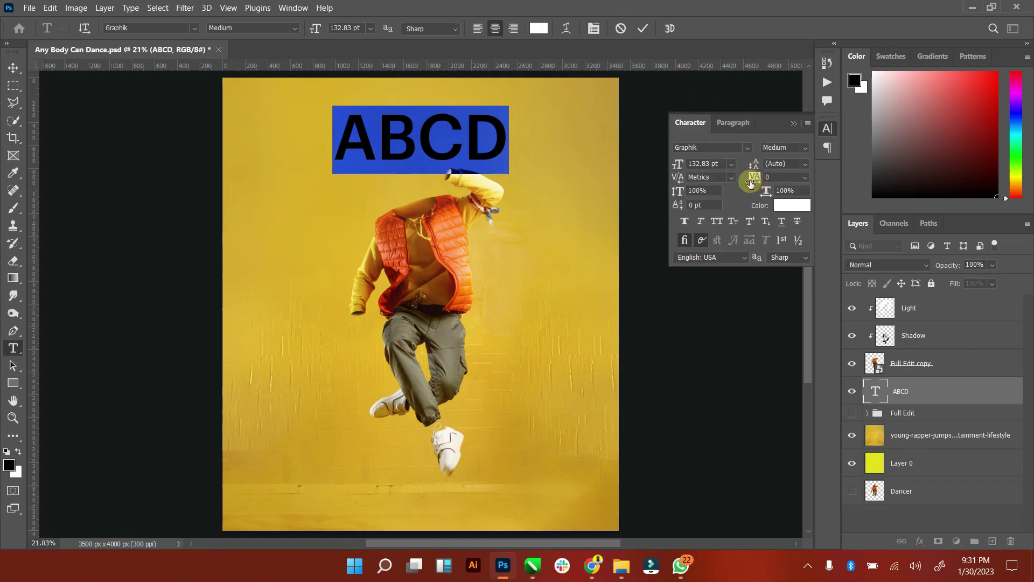
left_click_drag(748, 185, 771, 183)
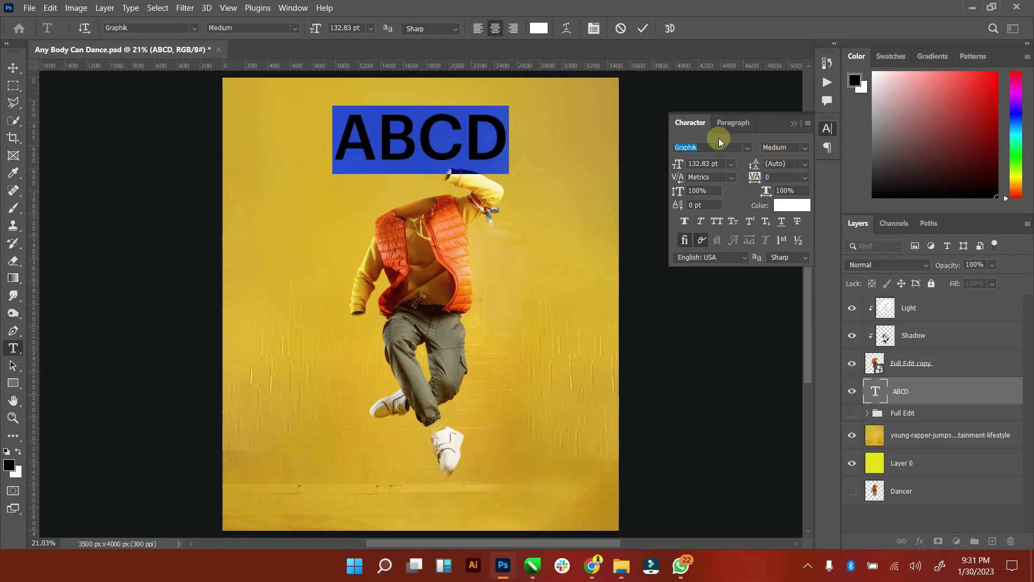
left_click(747, 148)
type("Proxima Nova")
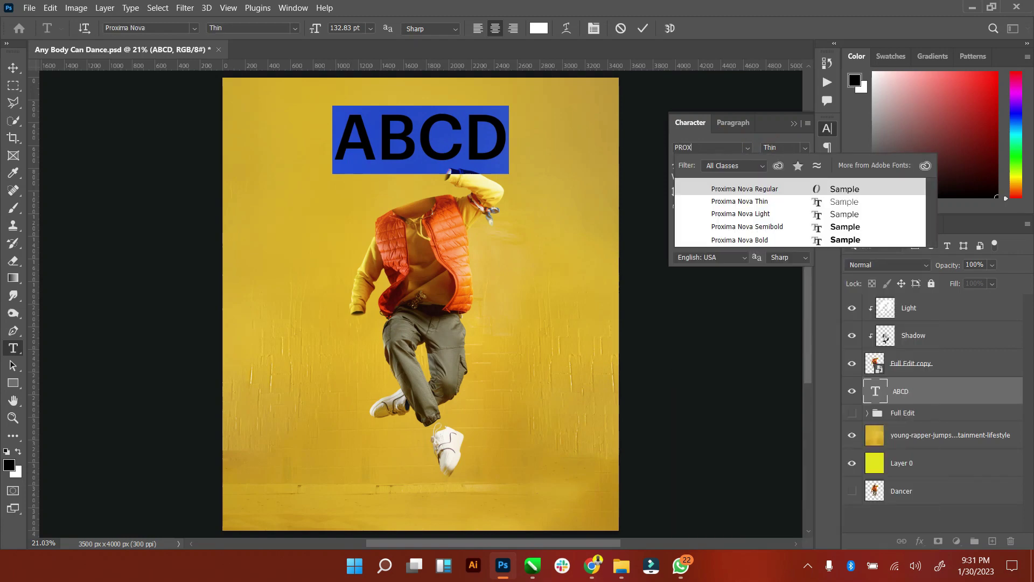
left_click(773, 240)
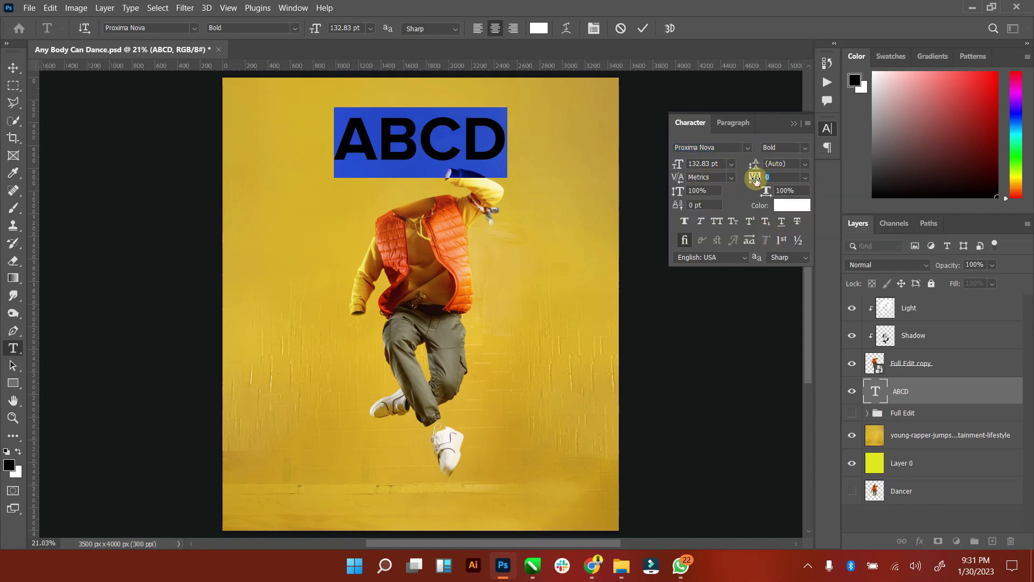
left_click_drag(756, 180, 756, 180)
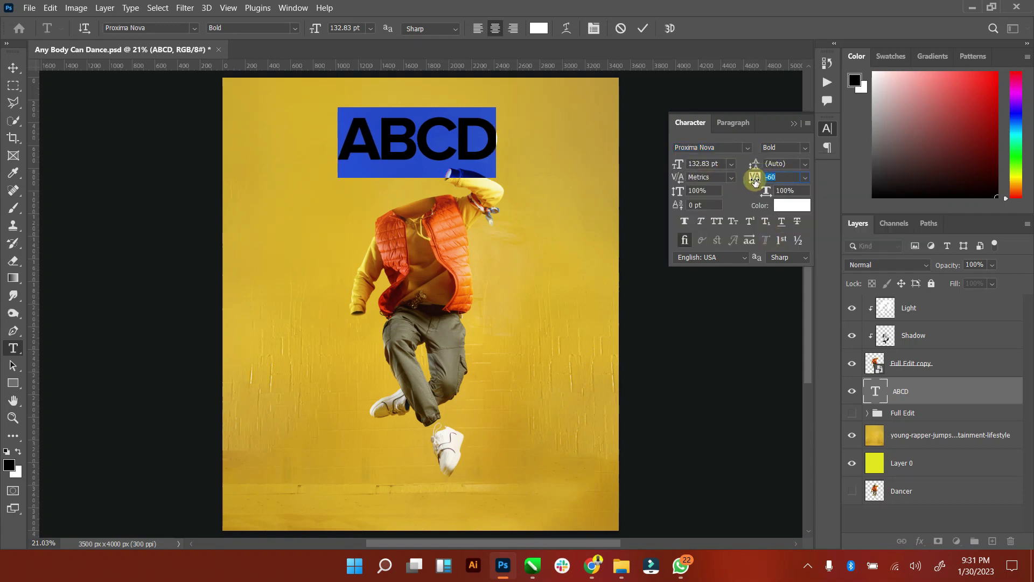
left_click(794, 123)
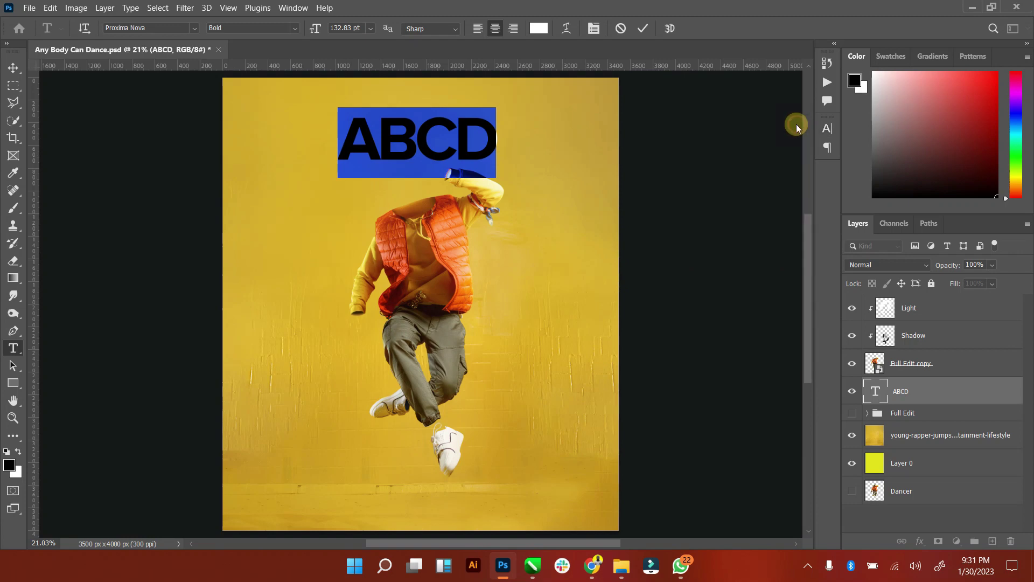
left_click(639, 30)
Step: Duplicate ABCD, move the copy just below the original, and start editing its text
key("v")
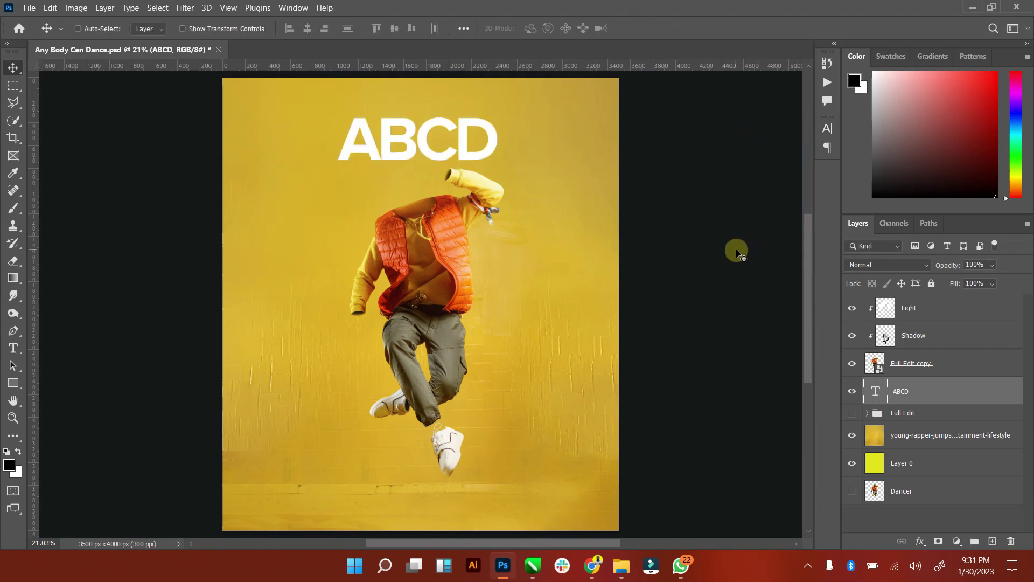
key("ctrl+j")
left_click_drag(443, 183, 441, 212)
left_click(875, 395)
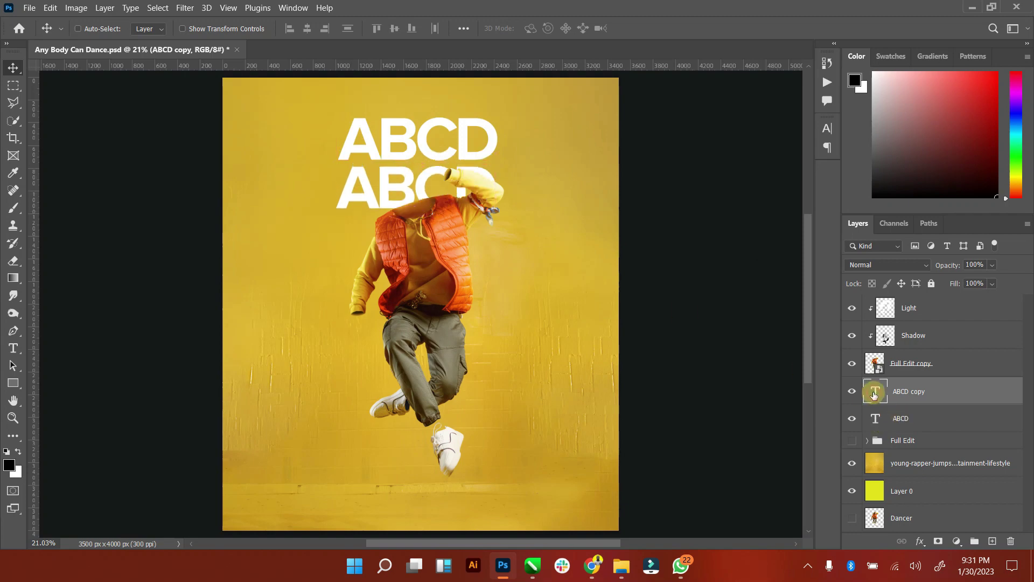
double_click(874, 392)
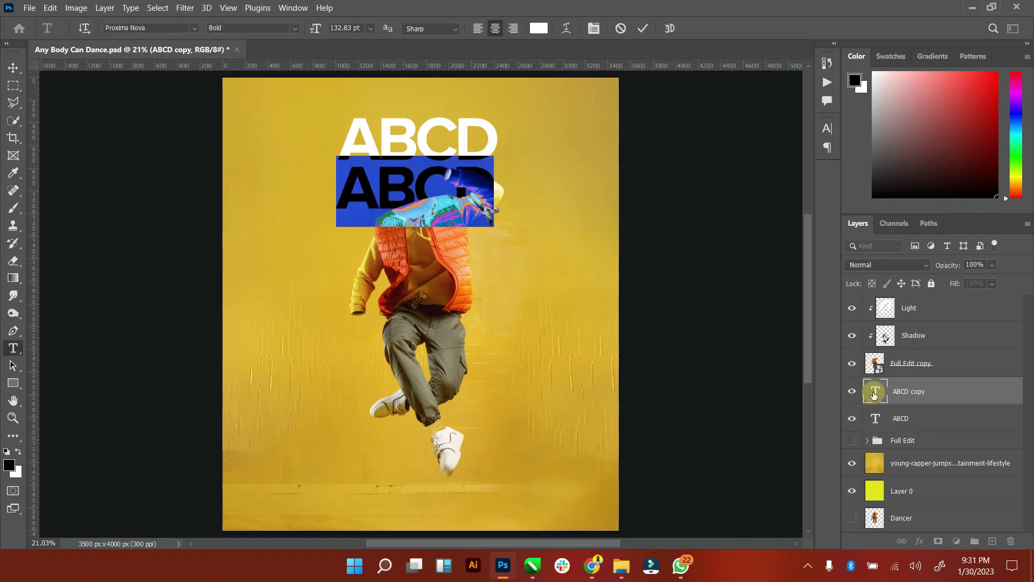
Step: Change the copied ABCD heading line to read ANY
type("ANY")
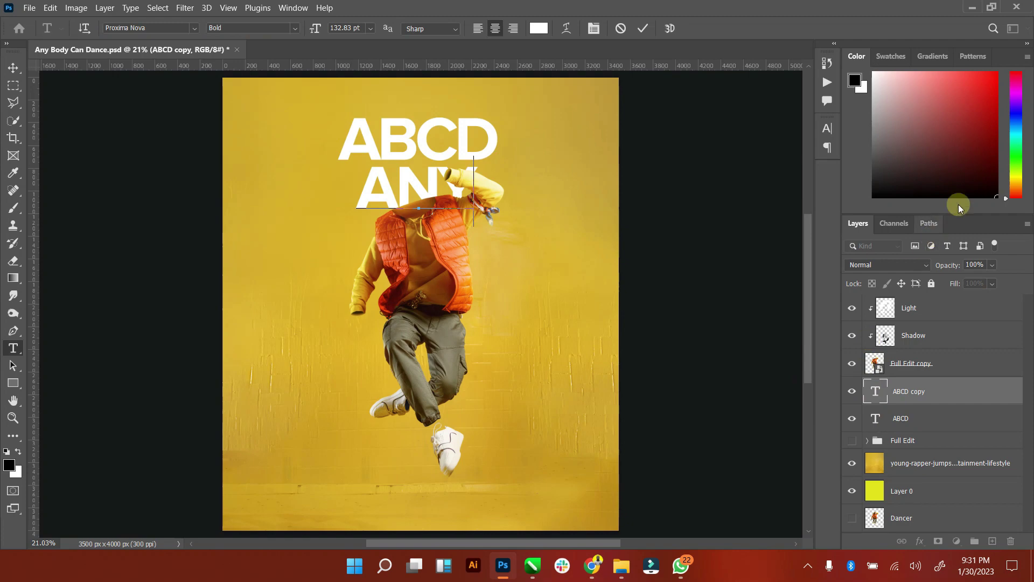
left_click(642, 28)
key("v")
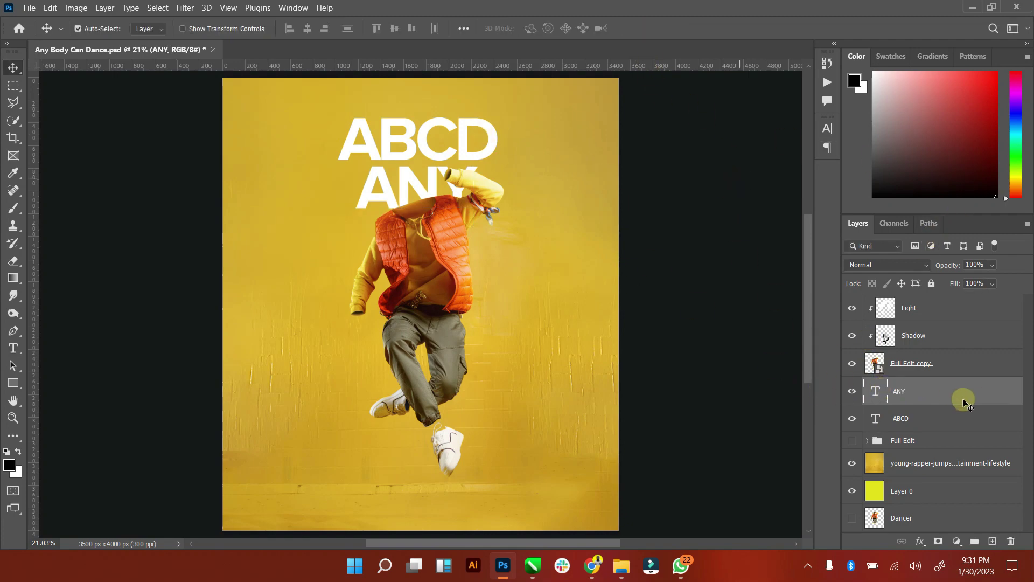
double_click(938, 395)
left_click(860, 47)
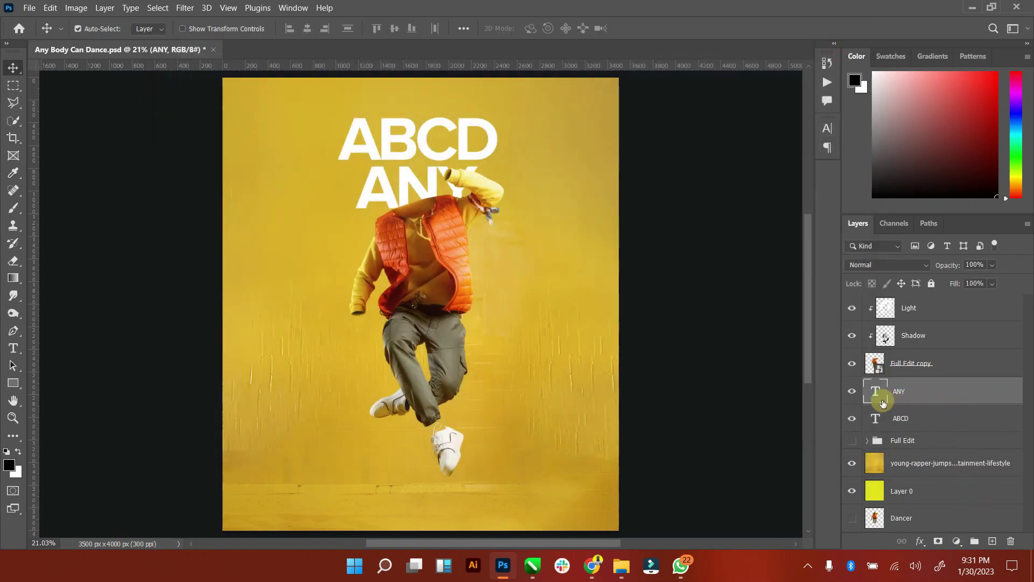
Step: Duplicate ANY below as a tightly tracked BODY line and hide the dancer cutout
key("ctrl+j")
left_click_drag(424, 228, 422, 244)
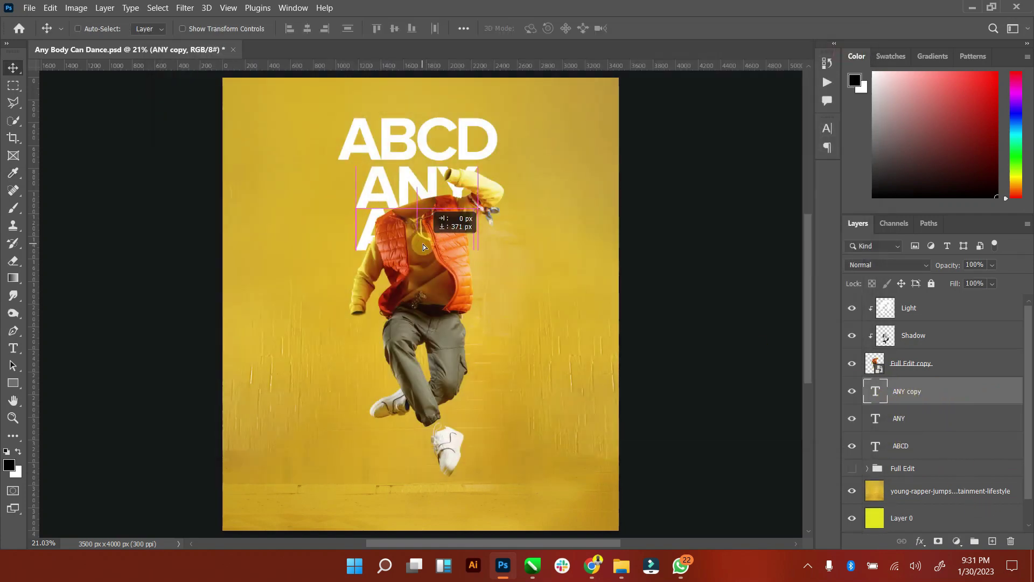
double_click(877, 392)
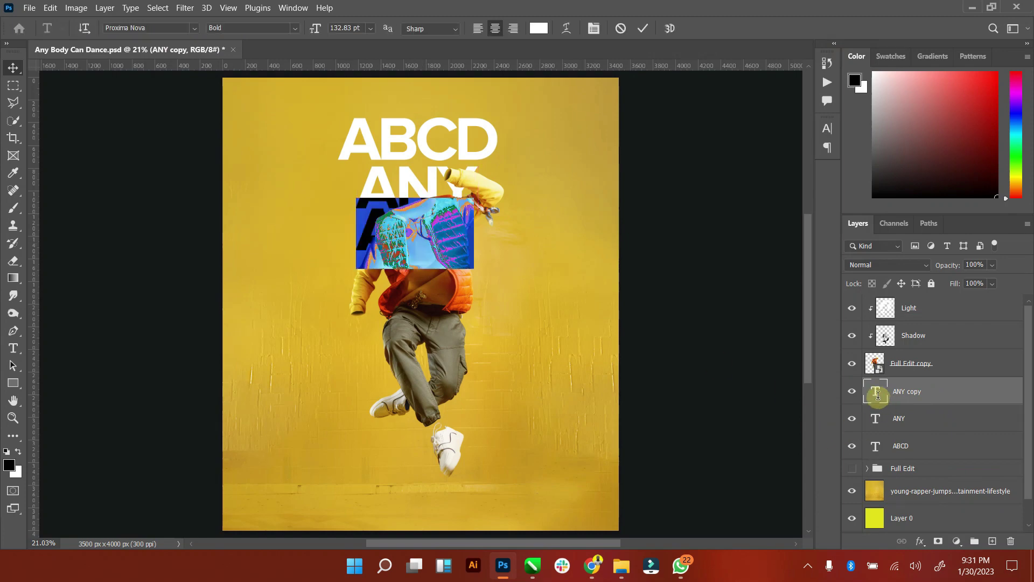
key("Right")
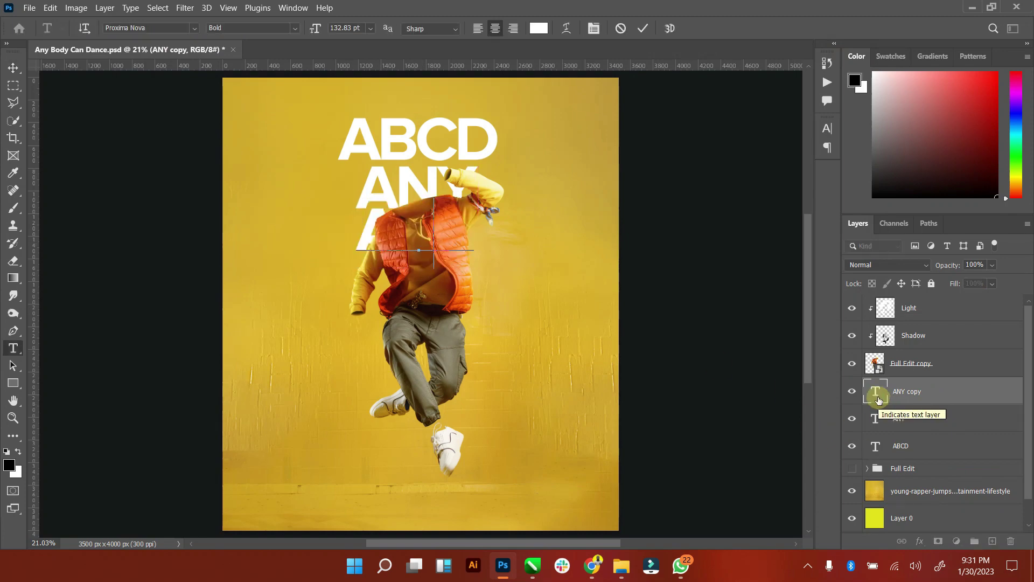
type("BODY")
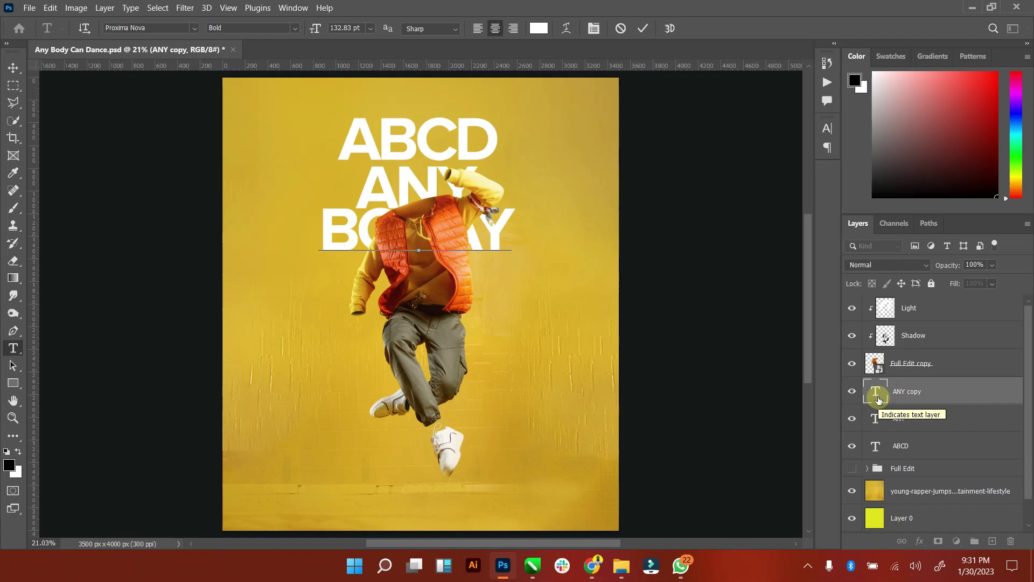
key("alt+Left")
key("alt+Left")
key("alt+Left")
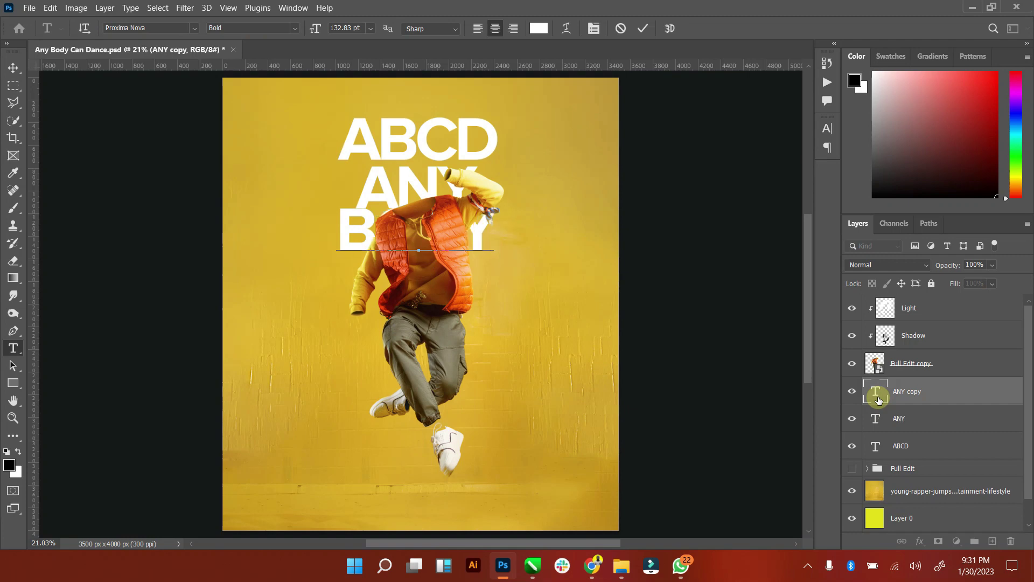
left_click(643, 28)
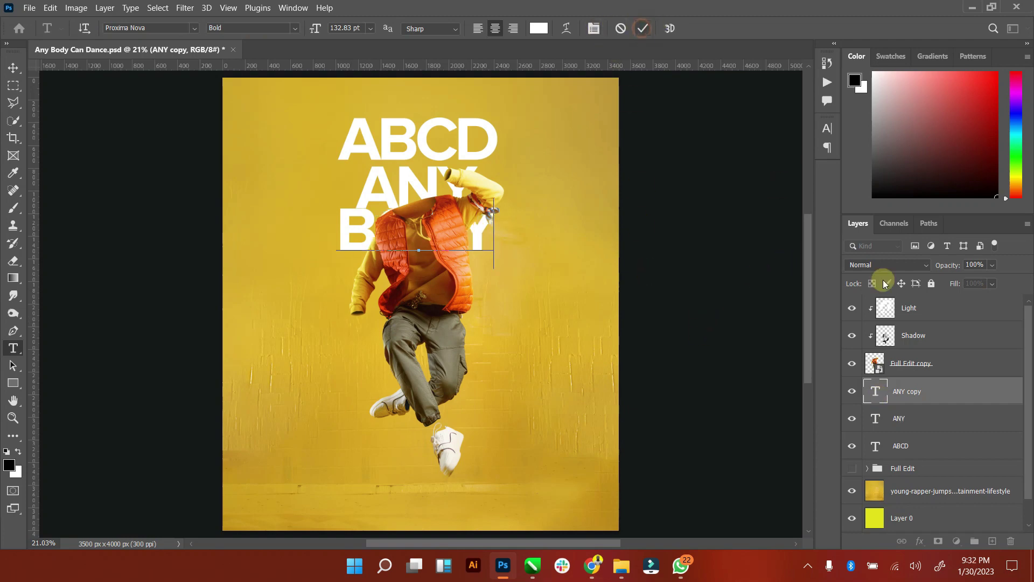
key("v")
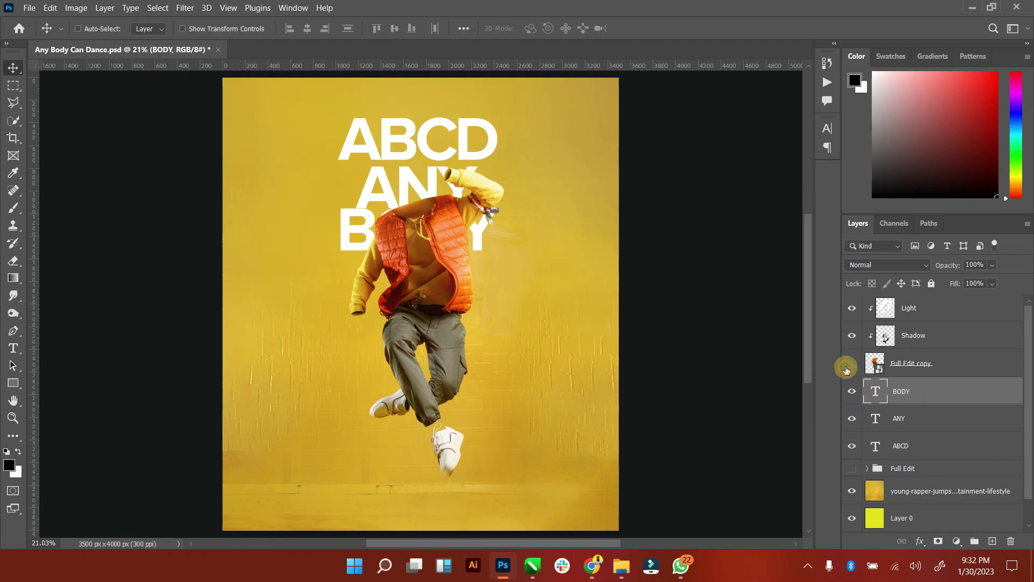
left_click(847, 366)
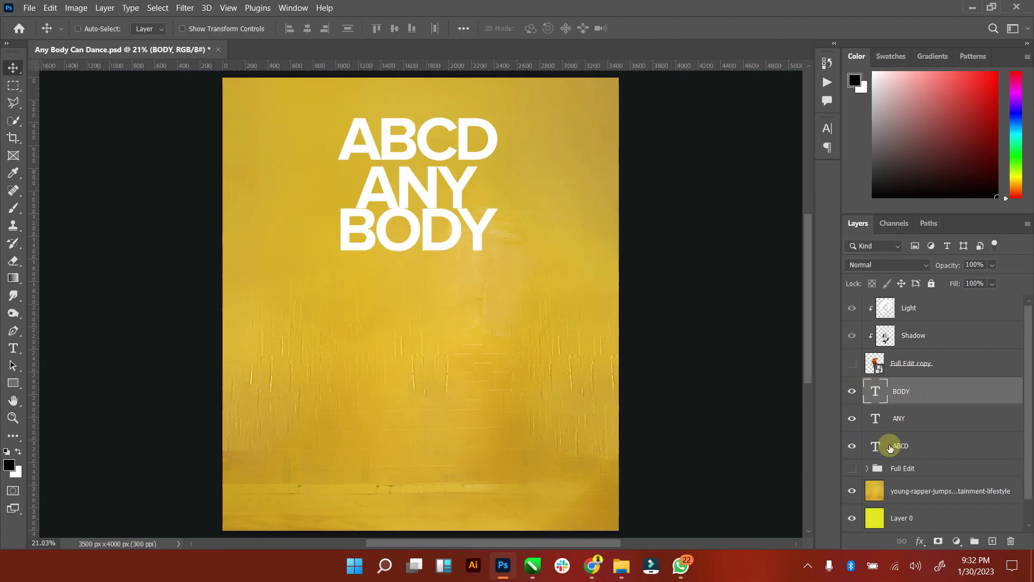
Step: Duplicate BODY below it and retype the copy as CAN
key("ctrl+j")
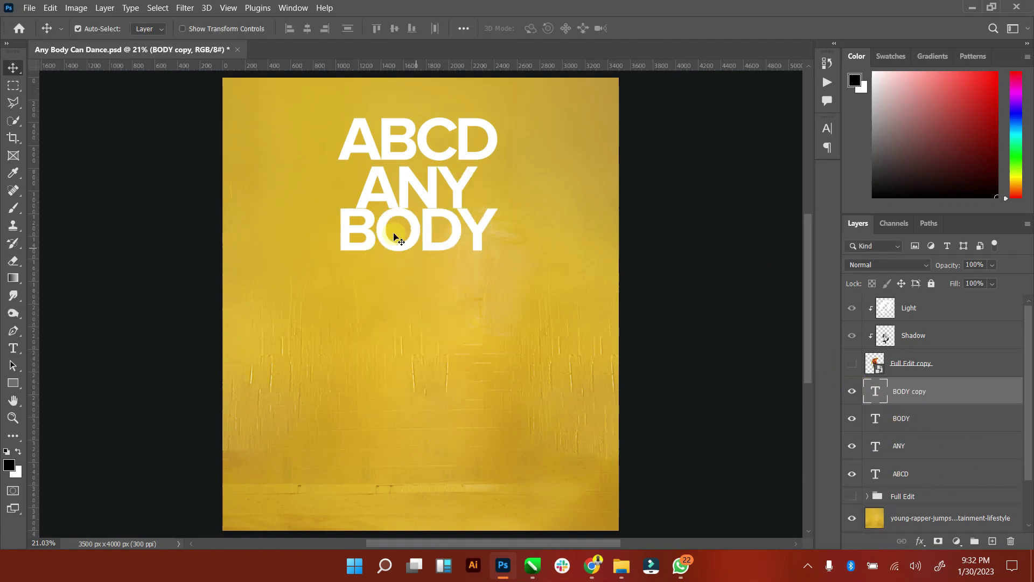
left_click_drag(426, 233, 419, 275)
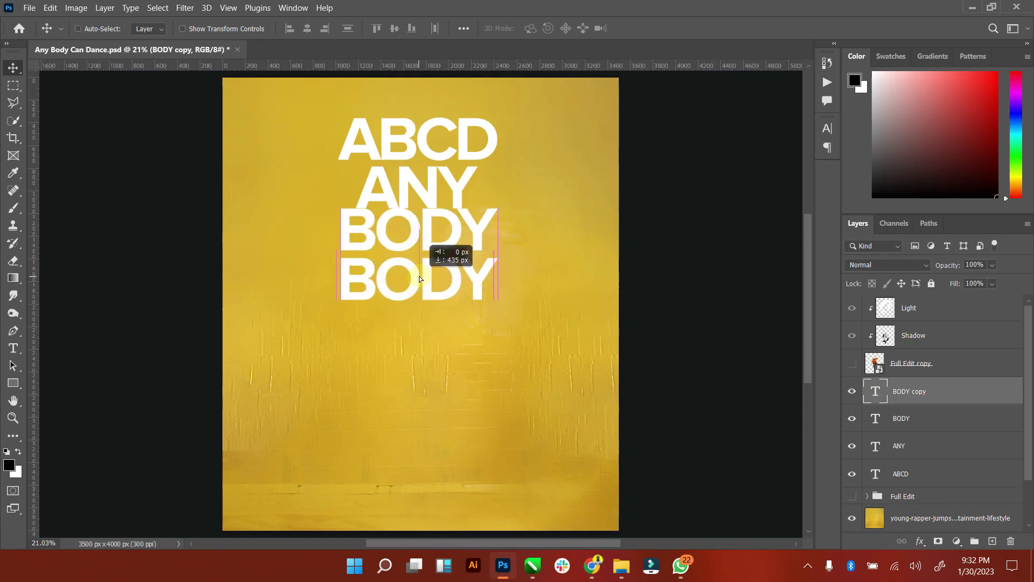
double_click(875, 390)
type("CAN")
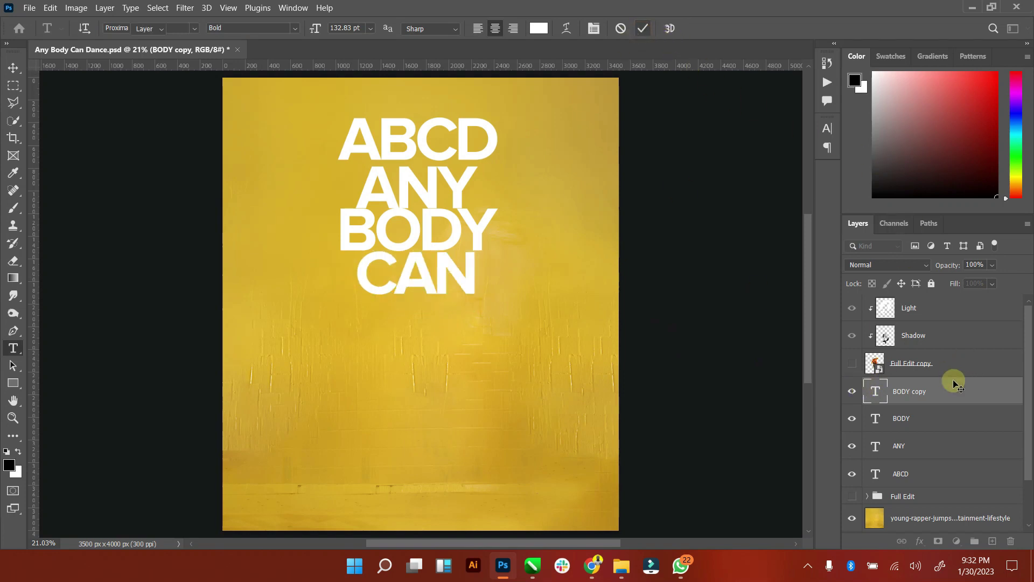
type("v")
Step: Place a copy of CAN beneath it and retype it as DANCE
left_click_drag(492, 291, 487, 335)
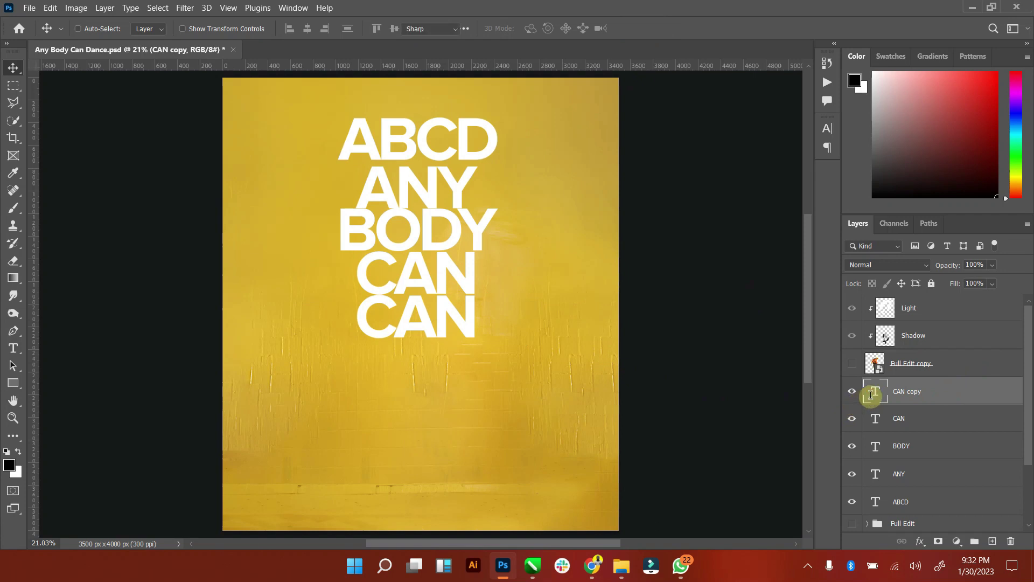
double_click(871, 395)
type("DA")
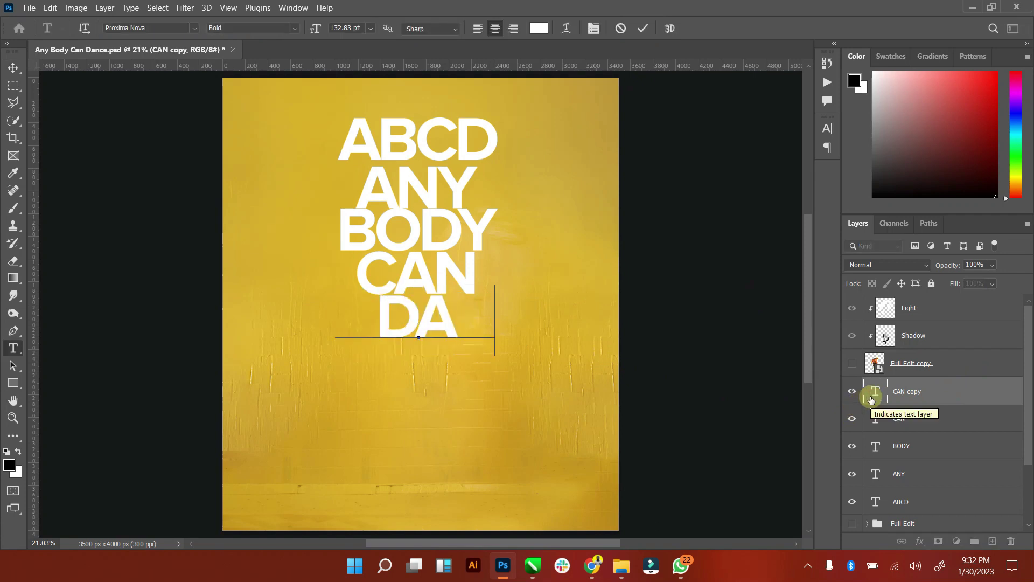
type("NCE")
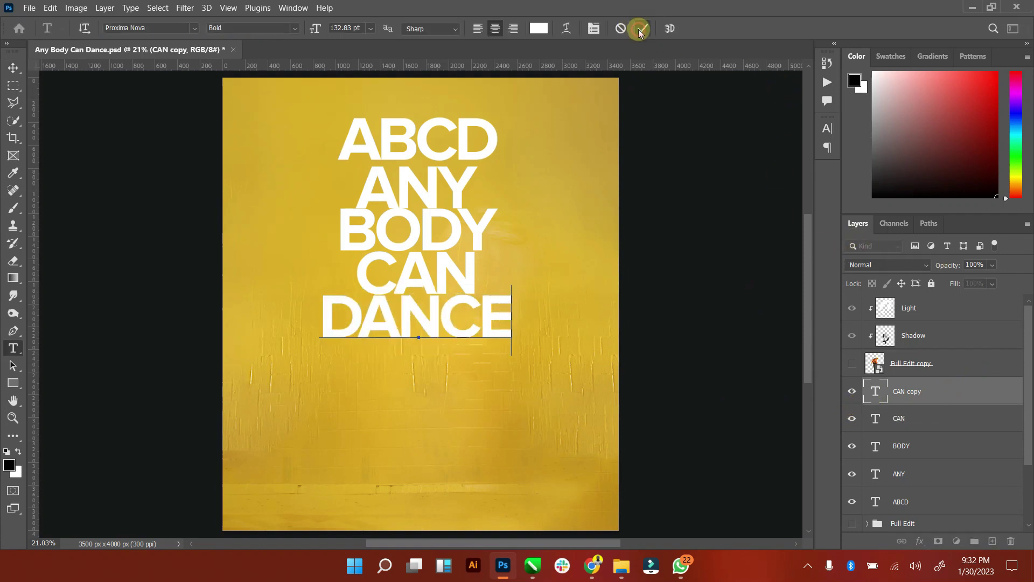
left_click(641, 29)
key("v")
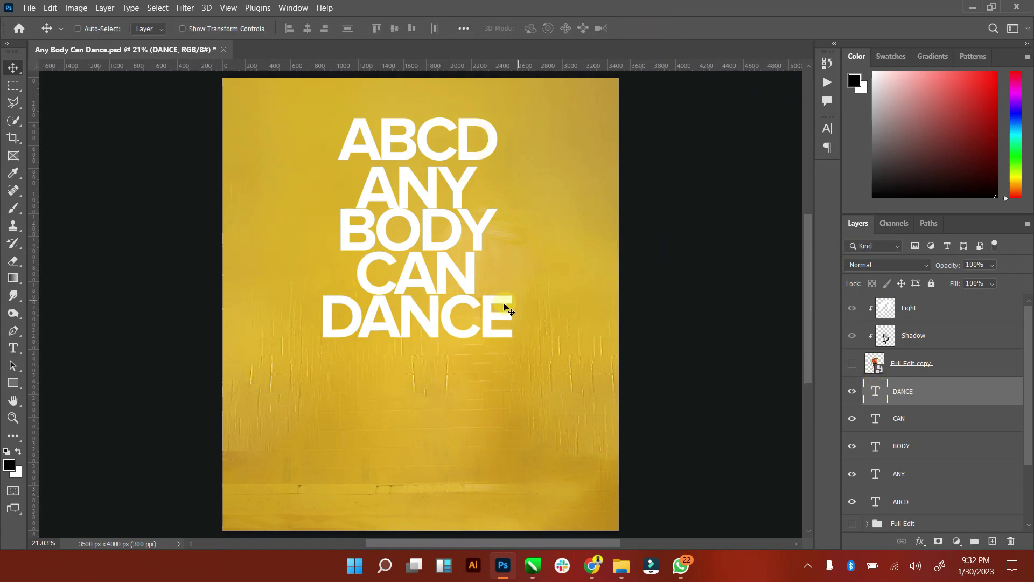
Step: Shift DANCE and CAN lower, then scale CAN to about 158% to nearly match DANCE's width
left_click_drag(497, 309, 496, 343)
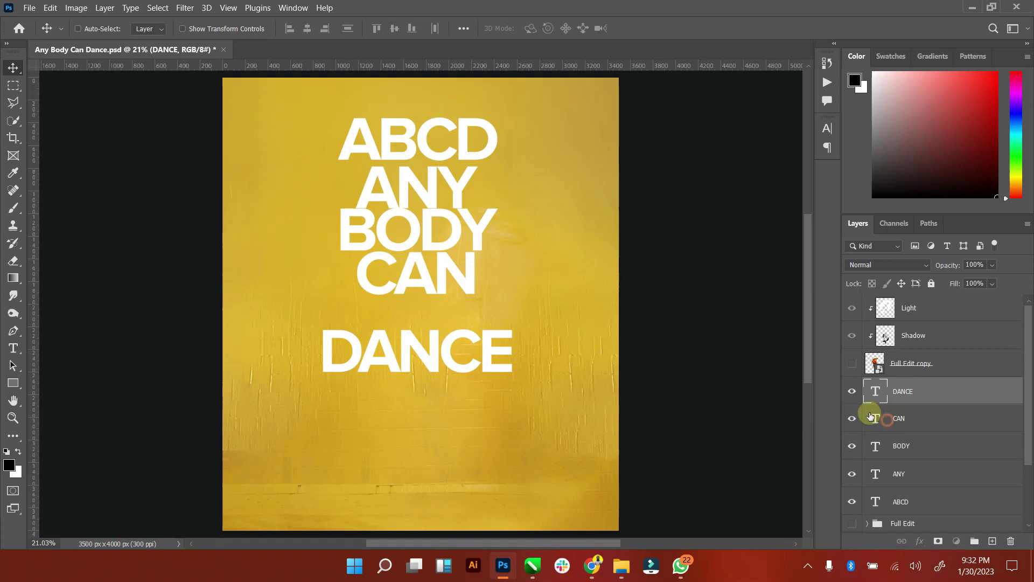
left_click(452, 274, "ctrl")
left_click_drag(444, 296, 443, 328)
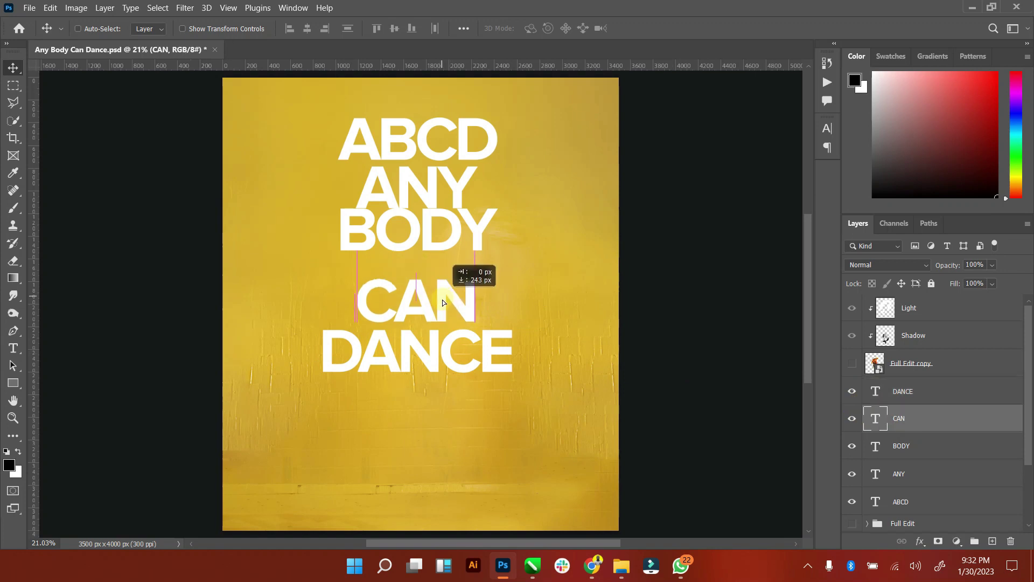
left_click(227, 29)
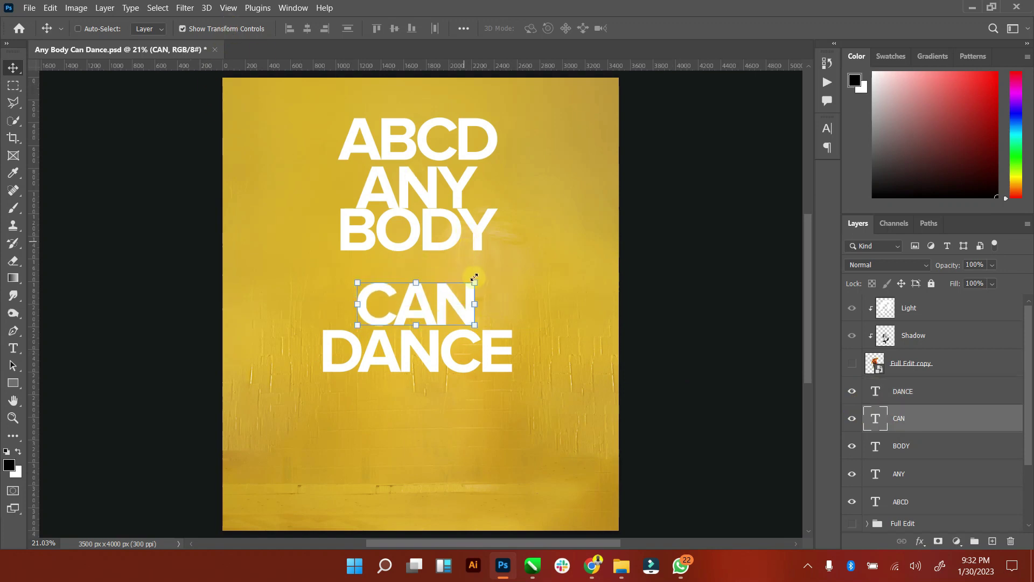
left_click_drag(476, 280, 477, 275)
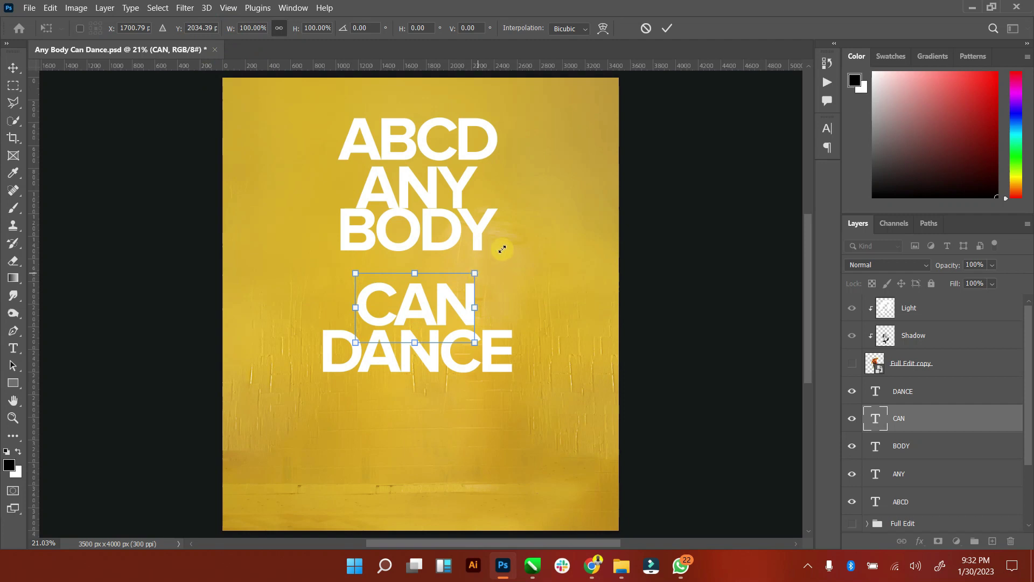
left_click_drag(515, 240, 509, 249)
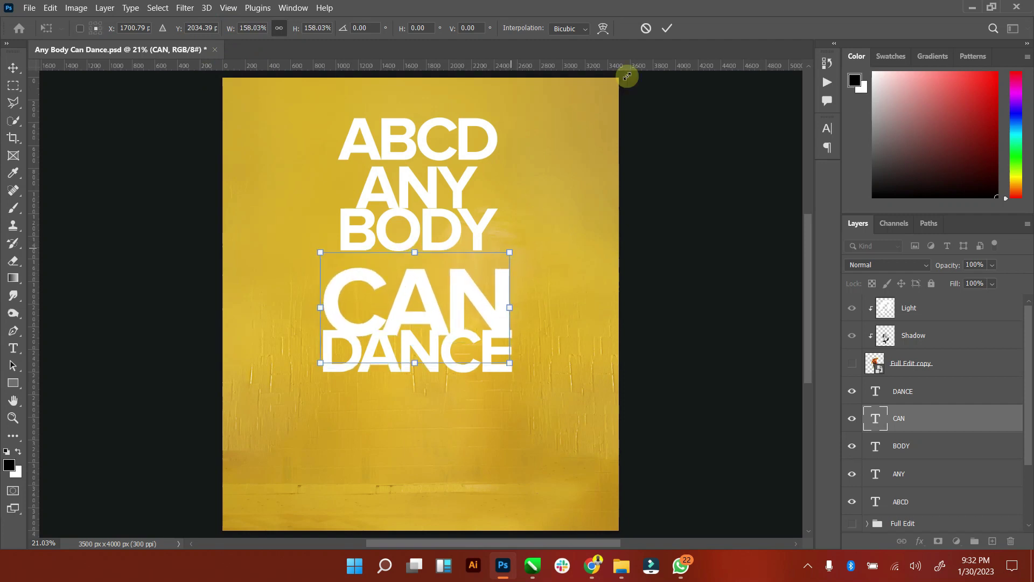
left_click(666, 31)
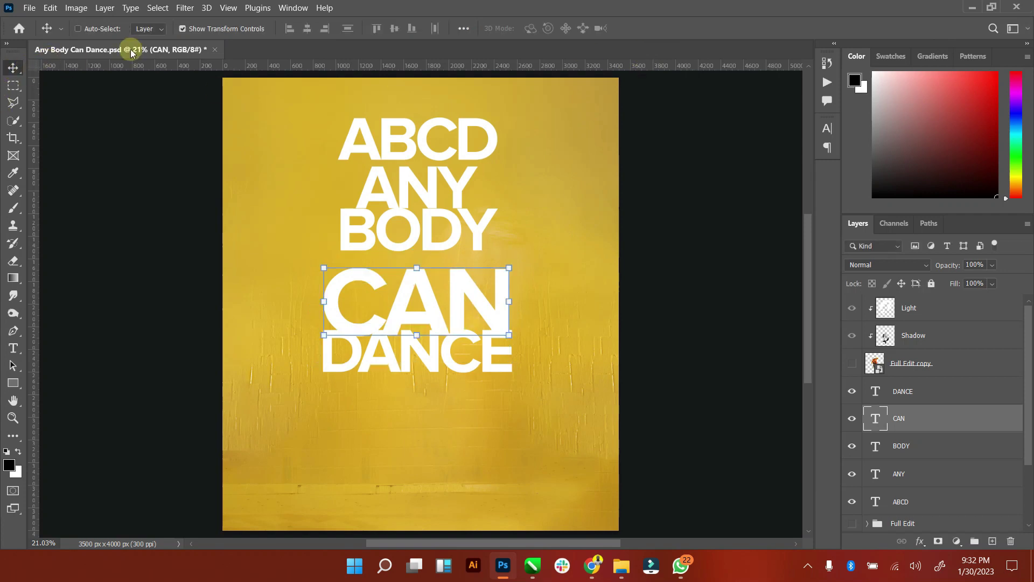
Step: Add two vertical guides aligned with DANCE's left D and right E edges
left_click(194, 30)
left_click_drag(38, 194, 324, 342)
mouse_move(34, 309)
left_mouse_down()
mouse_move(515, 333)
mouse_move(610, 322)
left_mouse_up()
left_click(13, 417)
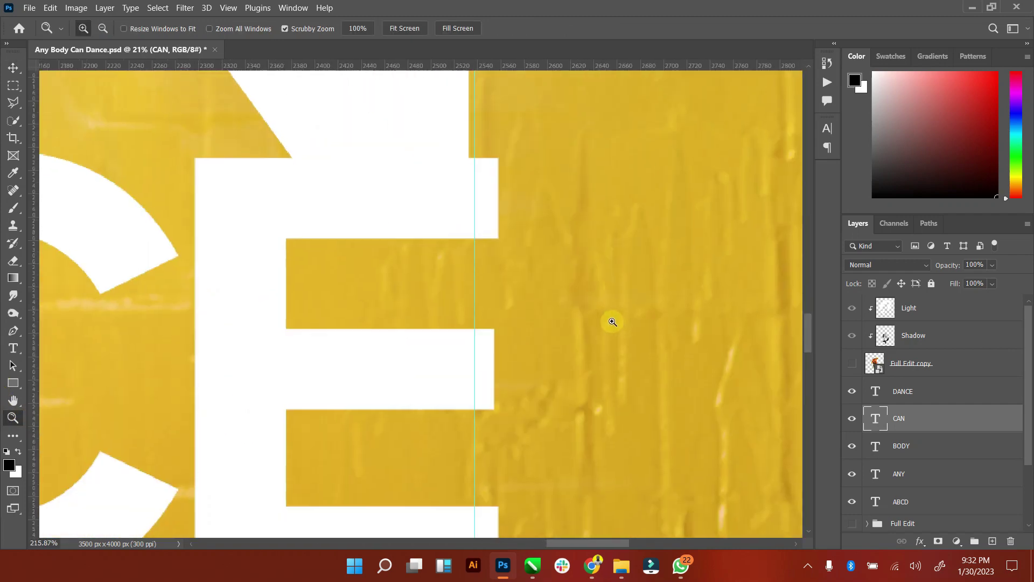
left_click(13, 68)
left_click_drag(477, 275, 498, 242)
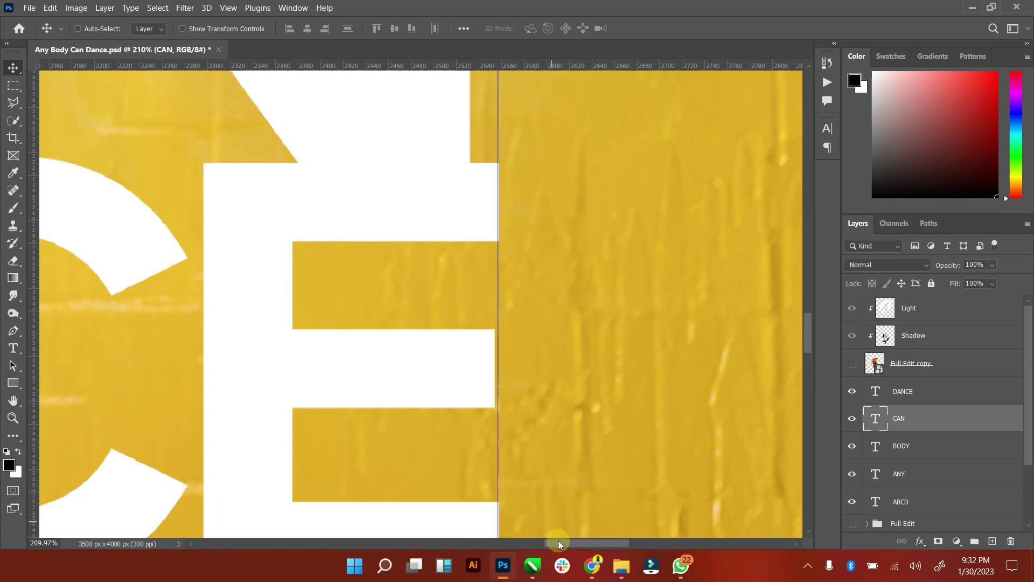
left_click_drag(556, 543, 348, 545)
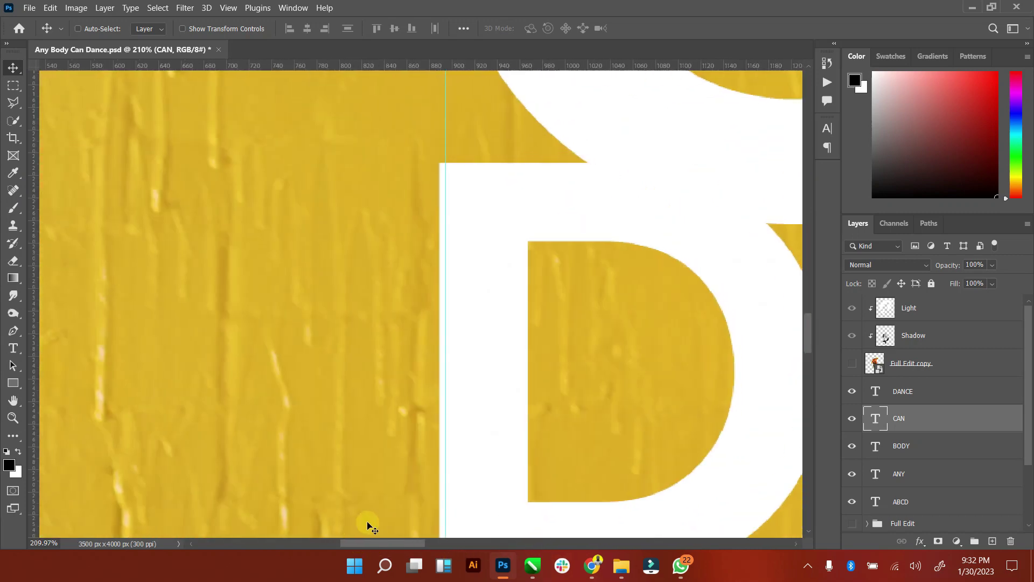
left_click_drag(444, 383, 439, 379)
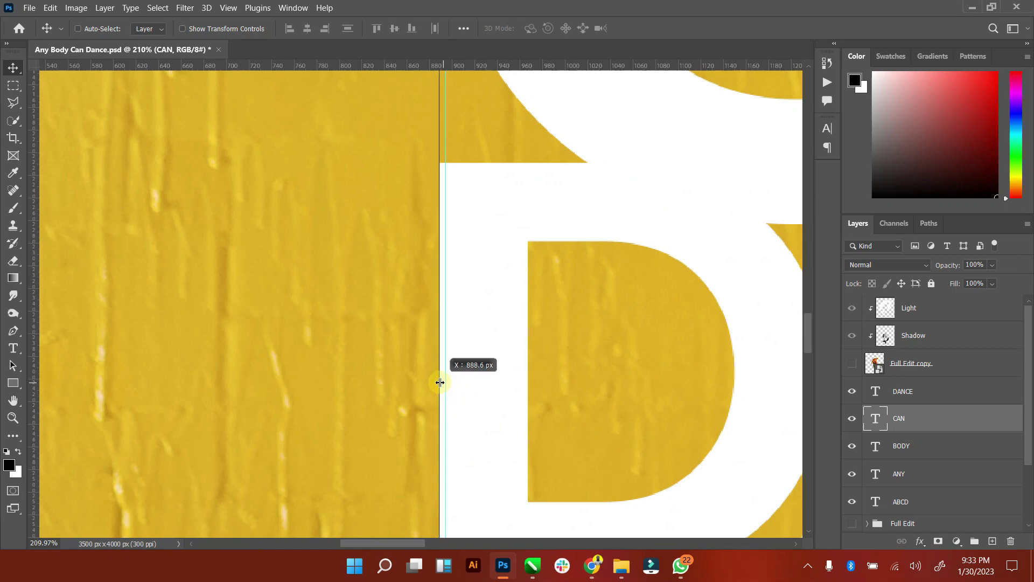
left_click(12, 401)
double_click(12, 401)
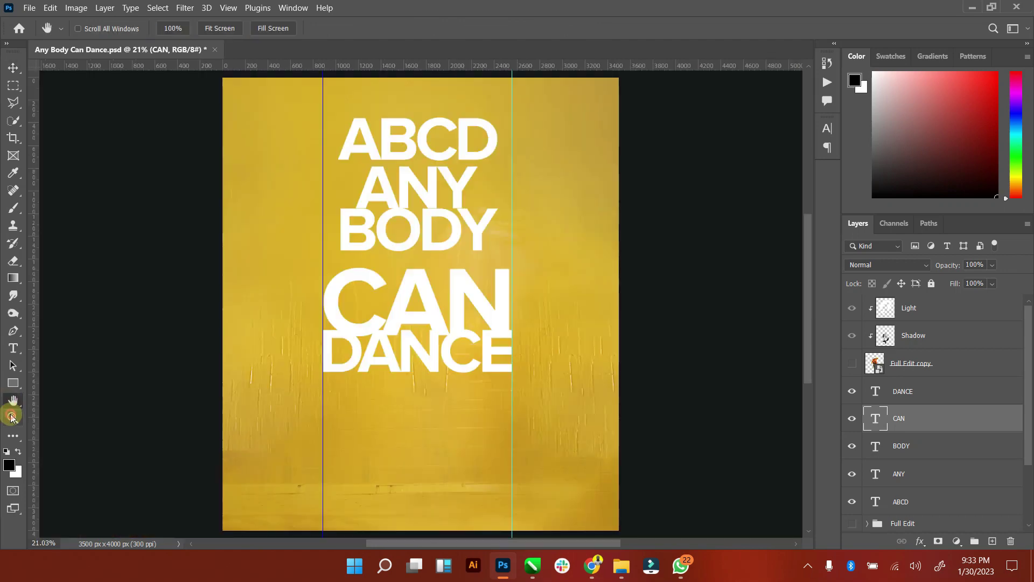
Step: Zoom in and nudge CAN so its C's left edge meets the left guide
left_click(13, 417)
mouse_move(447, 295)
left_mouse_down()
mouse_move(473, 284)
mouse_move(378, 280)
left_mouse_up()
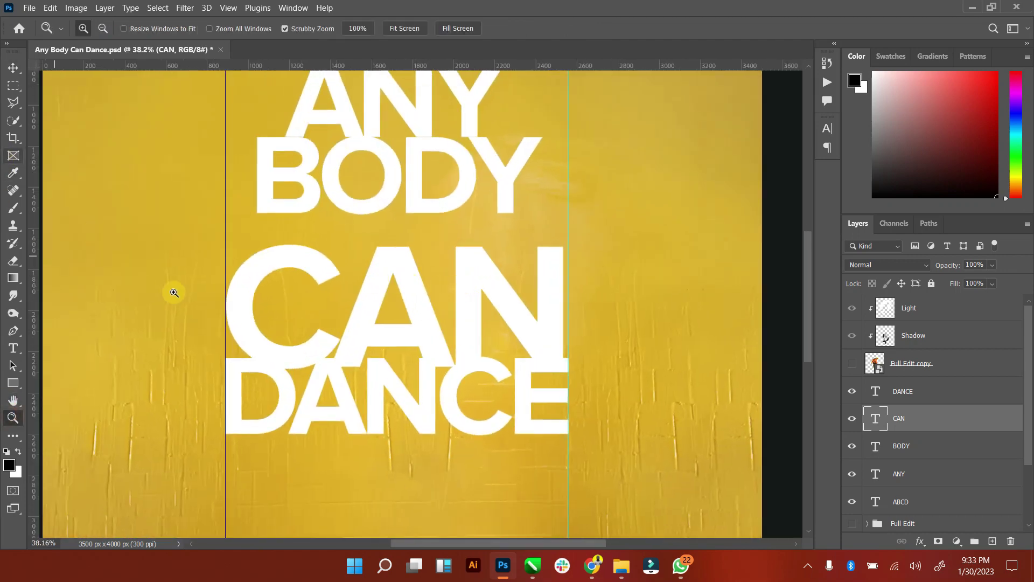
left_click_drag(221, 296, 273, 284)
left_click(13, 68)
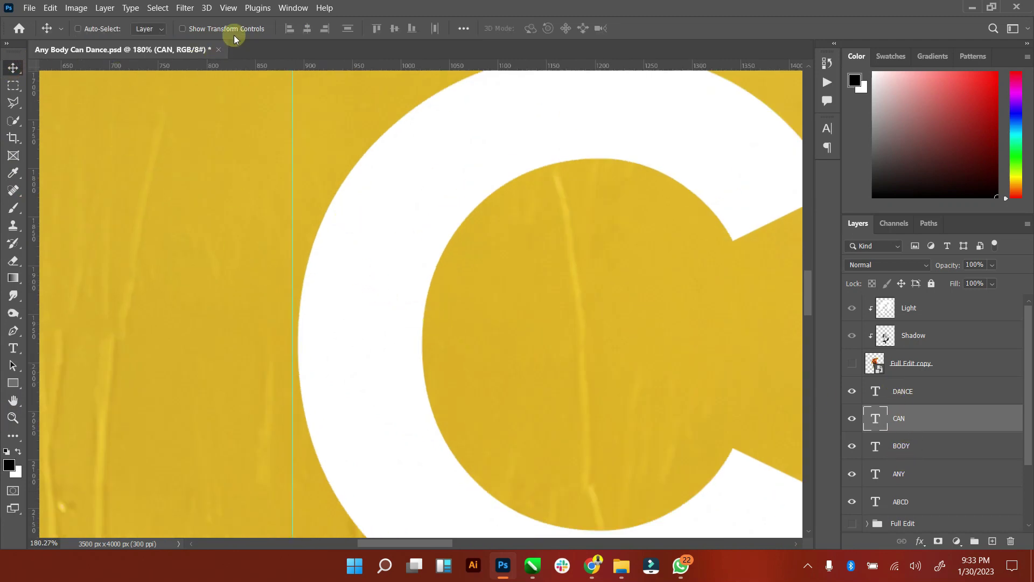
left_click_drag(347, 322, 345, 315)
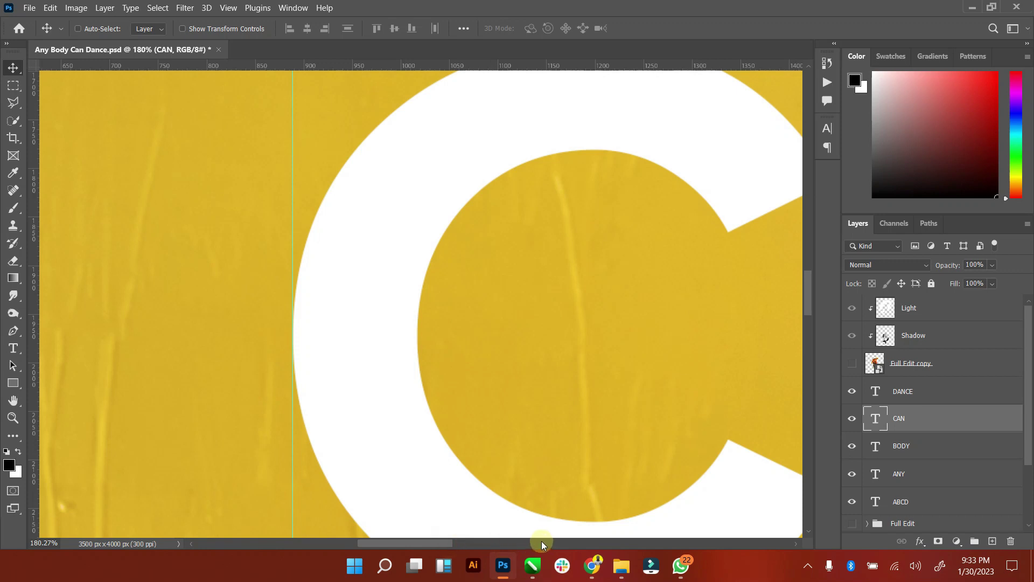
scroll(440, 526, "right", 5)
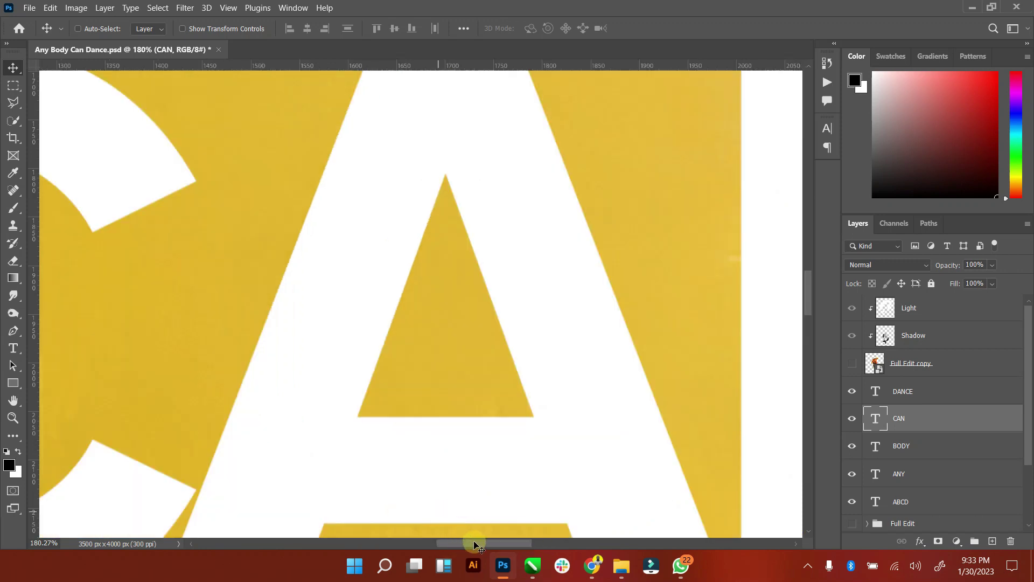
scroll(606, 549, "right", 8)
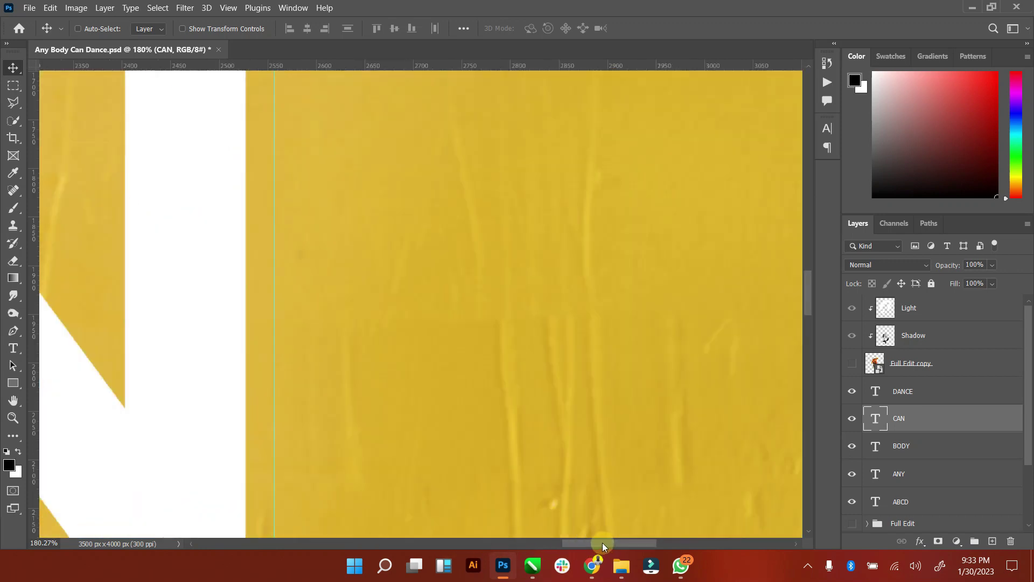
double_click(14, 402)
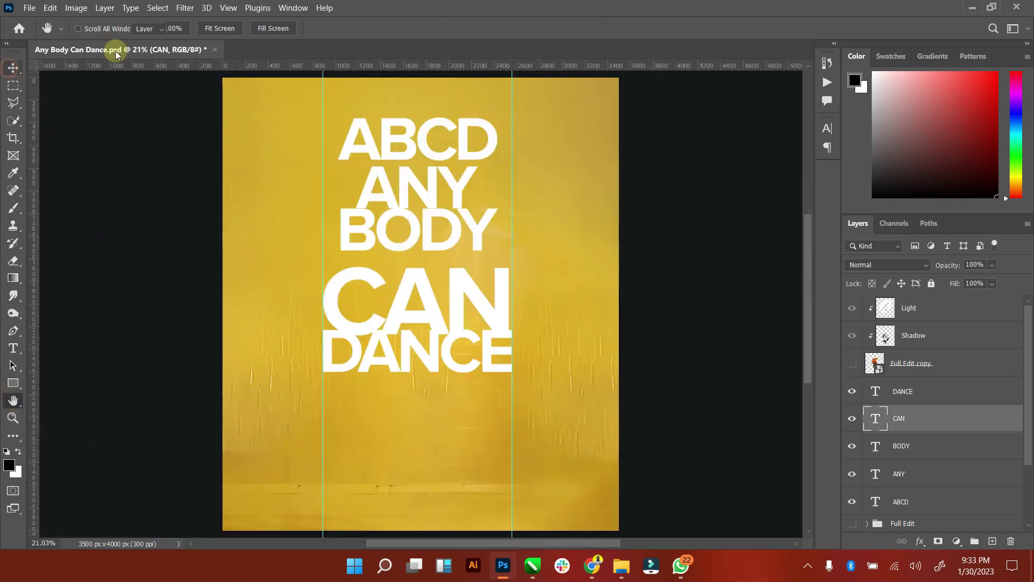
Step: Enlarge CAN slightly and move it up closer to BODY
key("v")
left_click(183, 29)
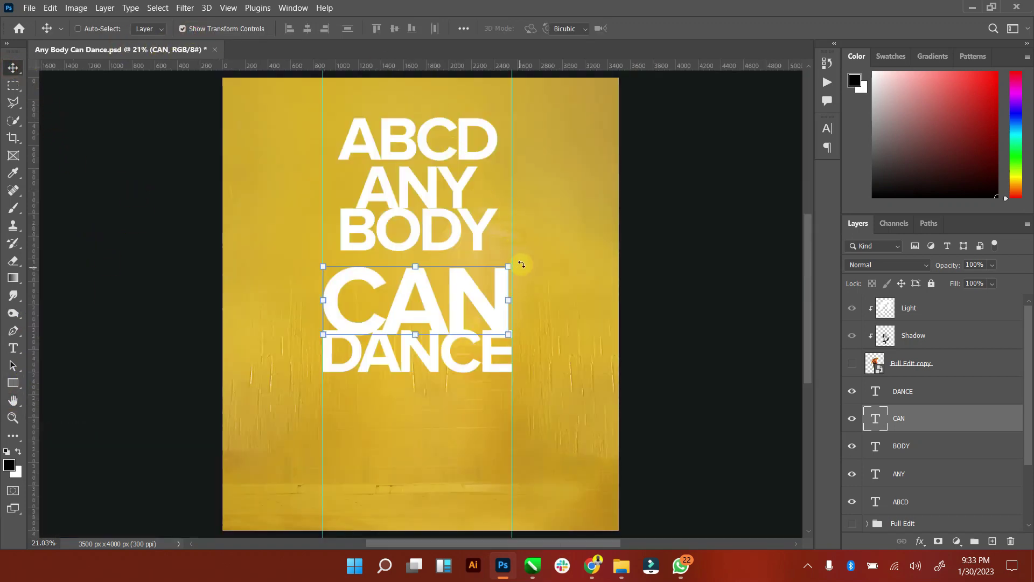
key("ctrl+t")
left_click_drag(512, 248, 512, 241)
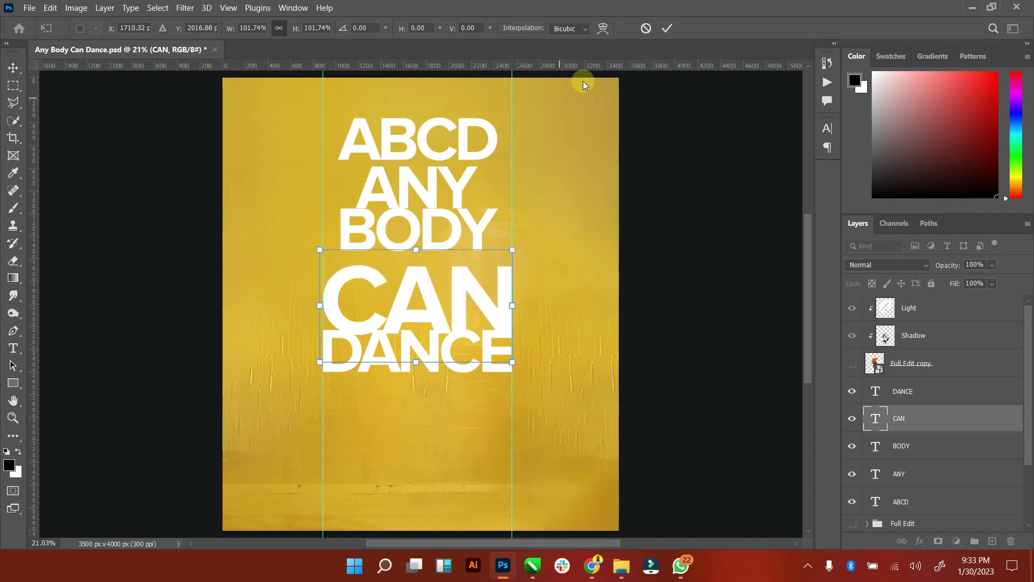
left_click_drag(406, 316, 409, 304)
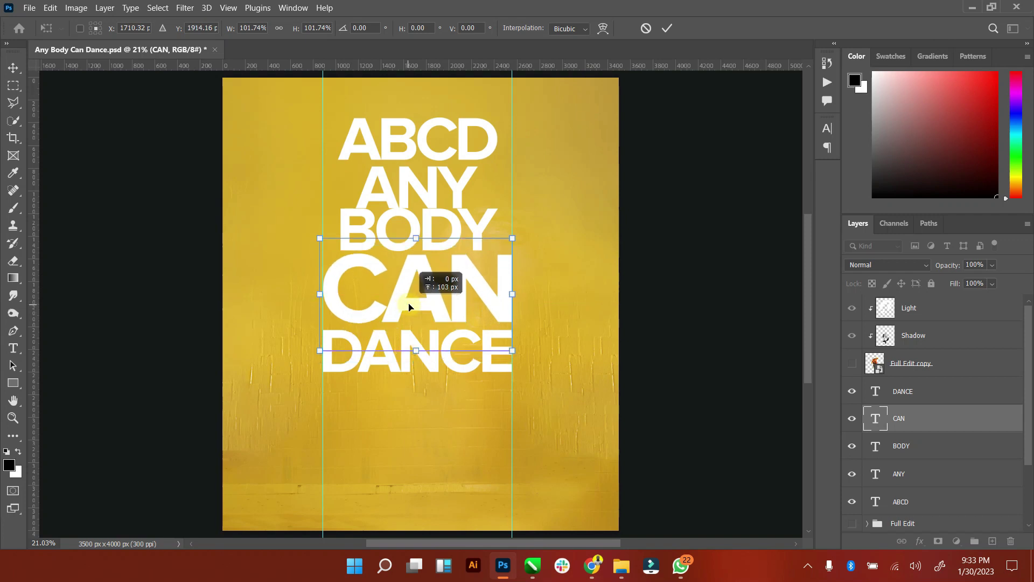
left_click(667, 28)
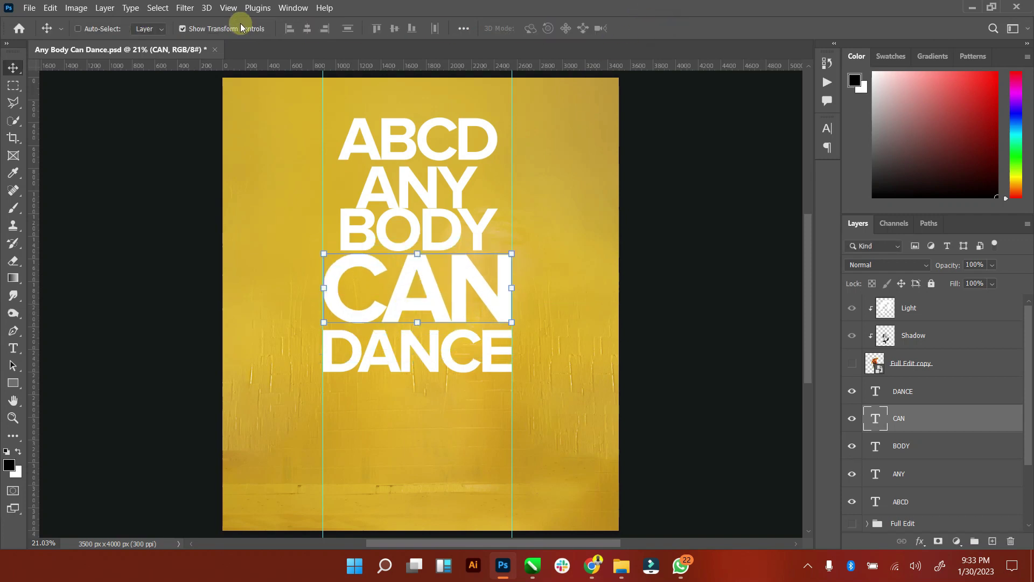
left_click(241, 28)
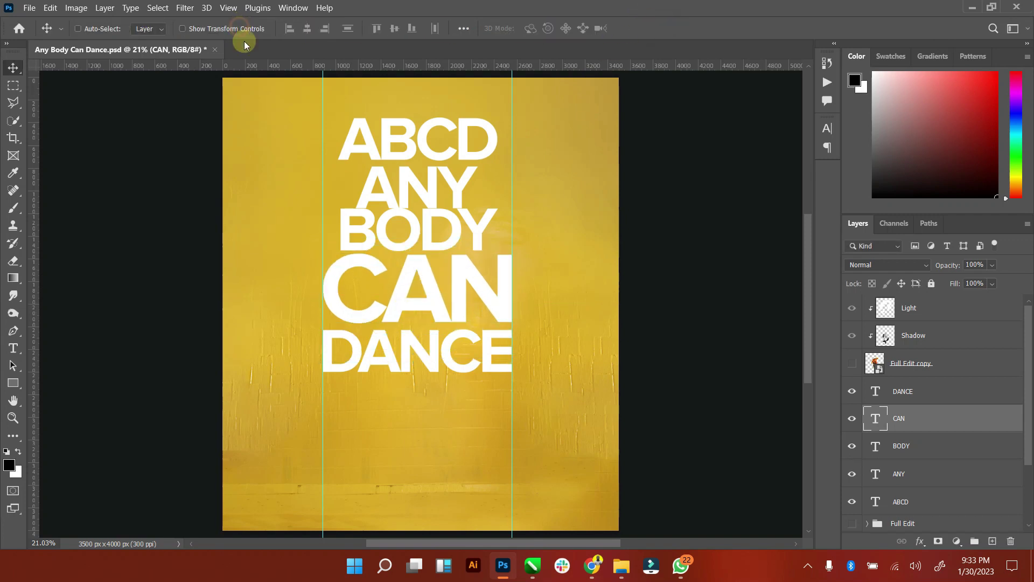
Step: Move BODY onto the left guide and scale it to fill the guide width
left_click(905, 446)
left_click_drag(350, 216, 341, 204)
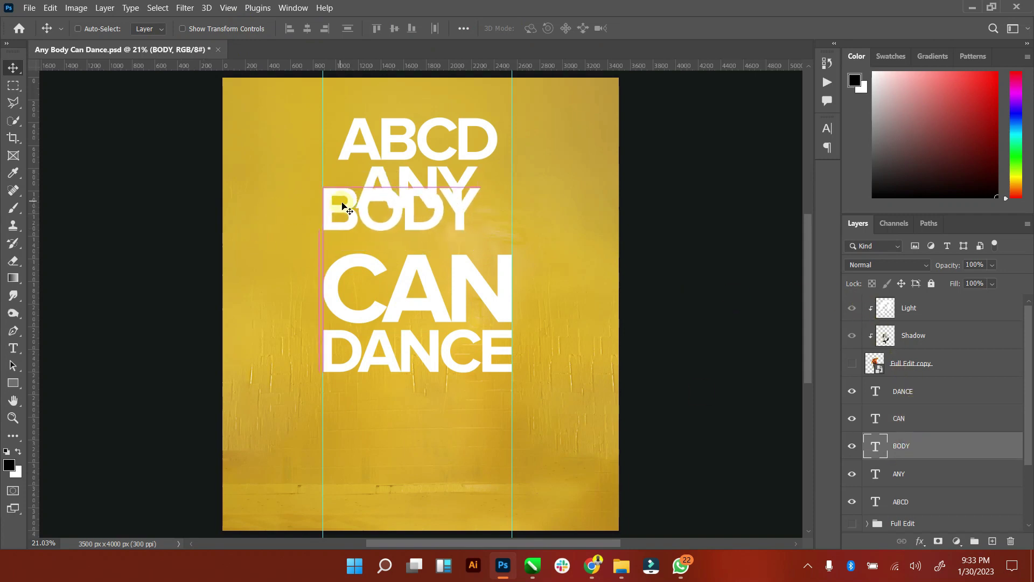
left_click(249, 28)
left_click_drag(481, 231, 512, 265)
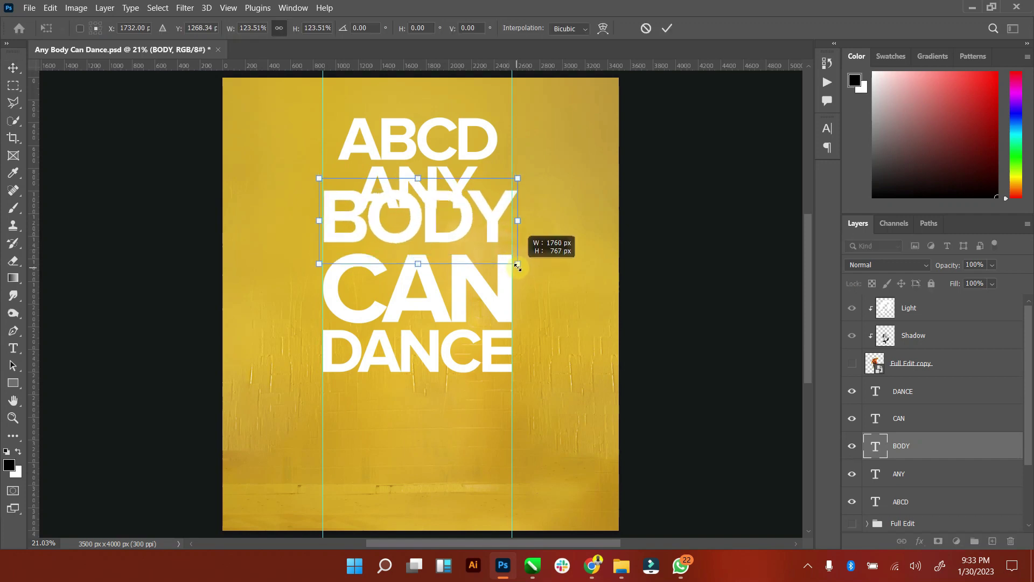
left_click_drag(511, 266, 511, 264)
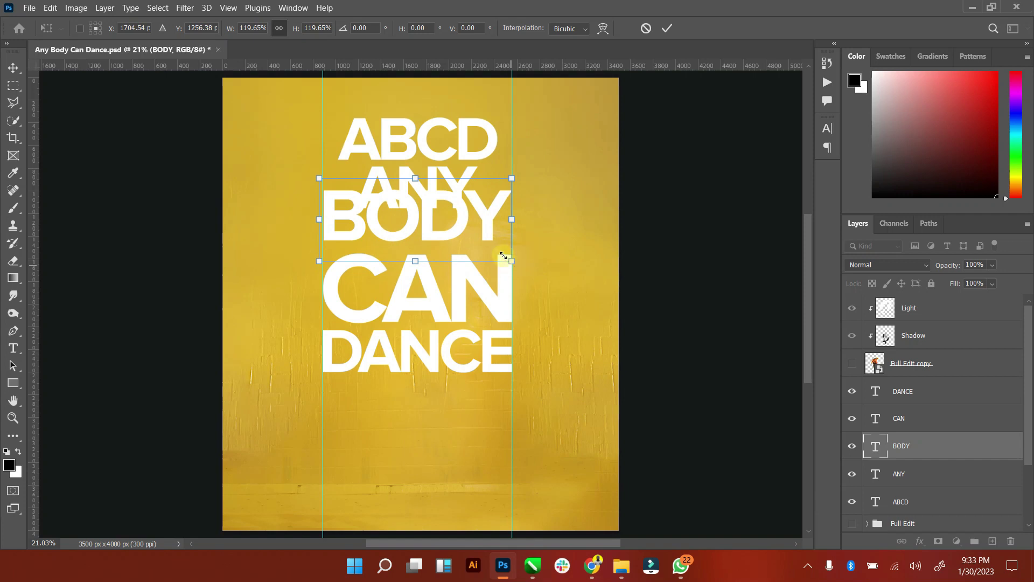
left_click(669, 30)
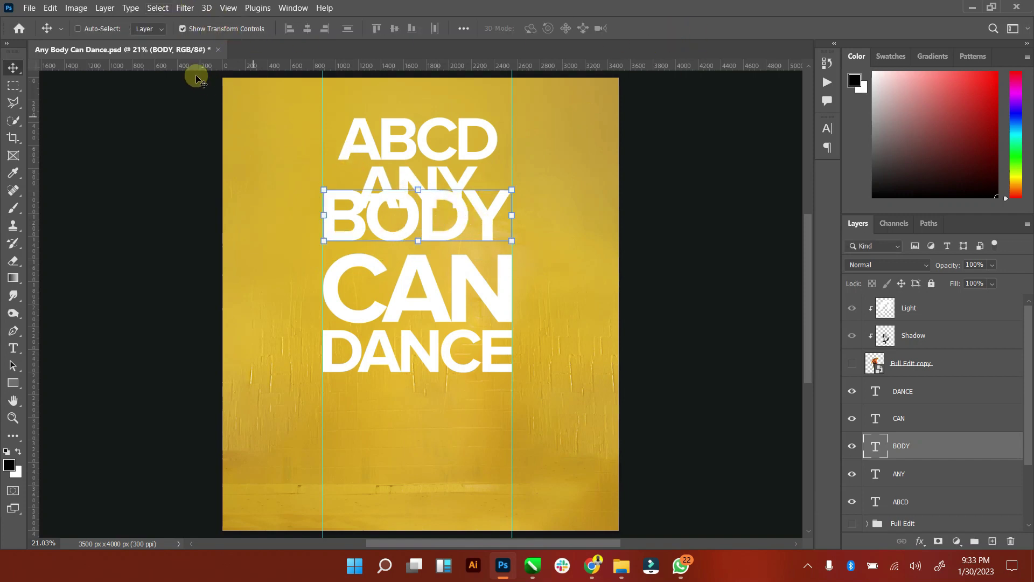
left_click(183, 29)
left_click_drag(491, 207, 492, 221)
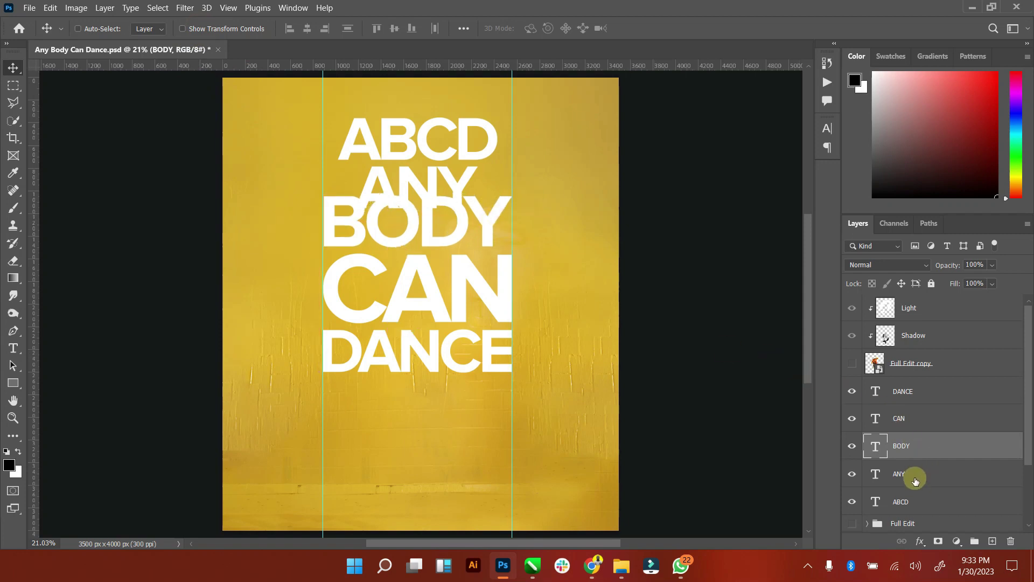
Step: Move BODY, CAN and DANCE down together as one group
left_click(902, 421)
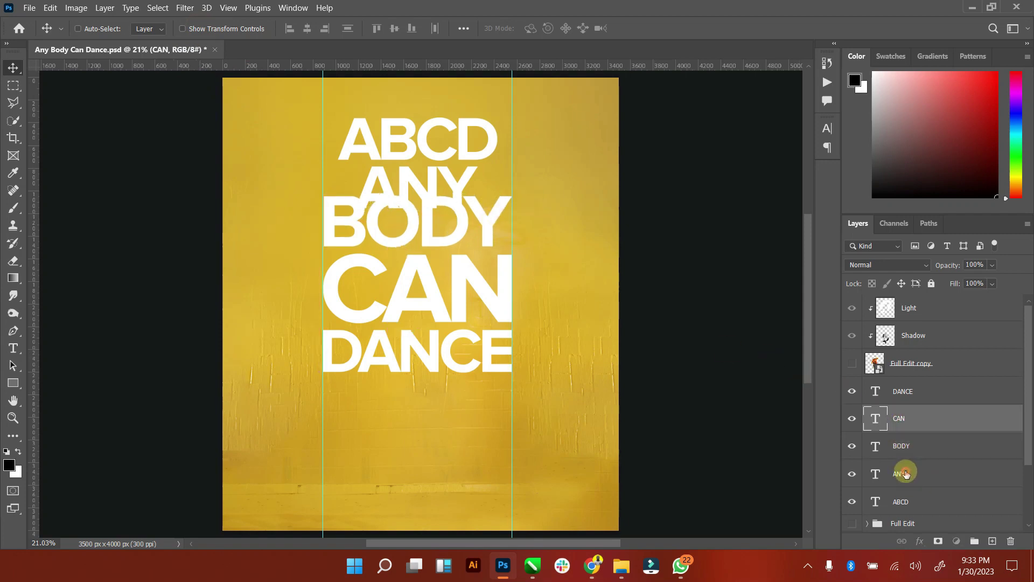
key("alt+bracketright")
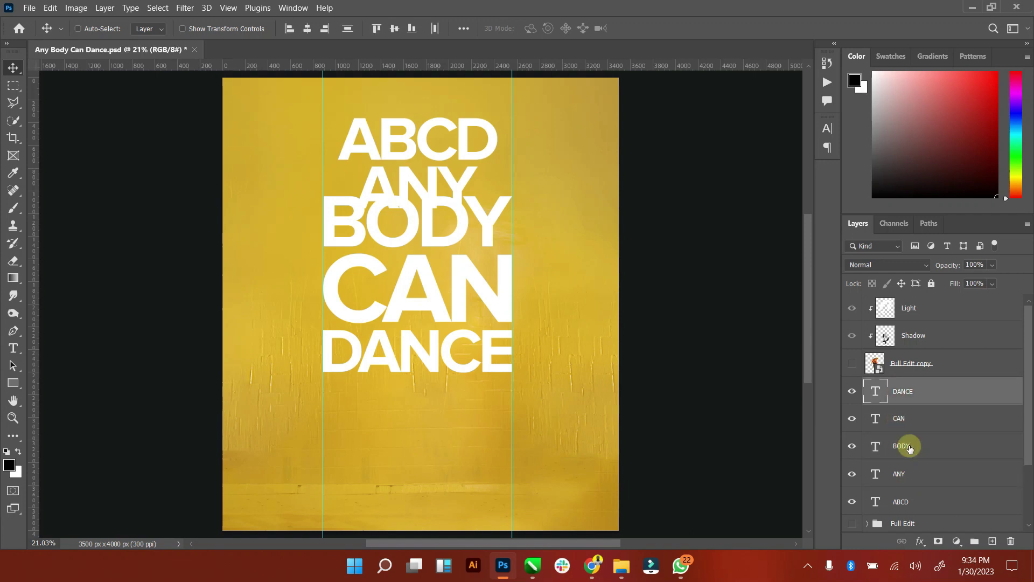
left_click(910, 447, "shift")
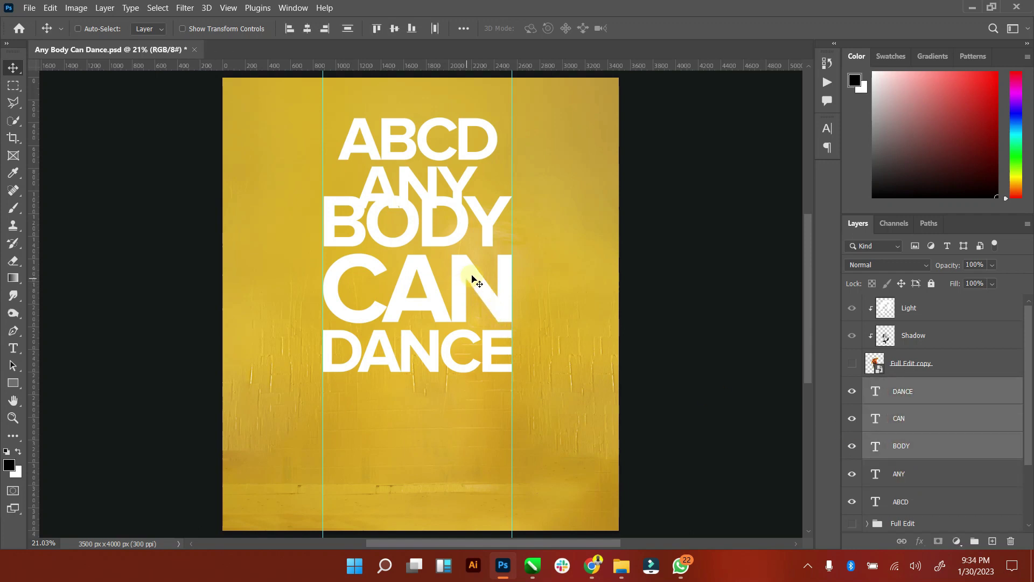
left_click_drag(472, 278, 472, 346)
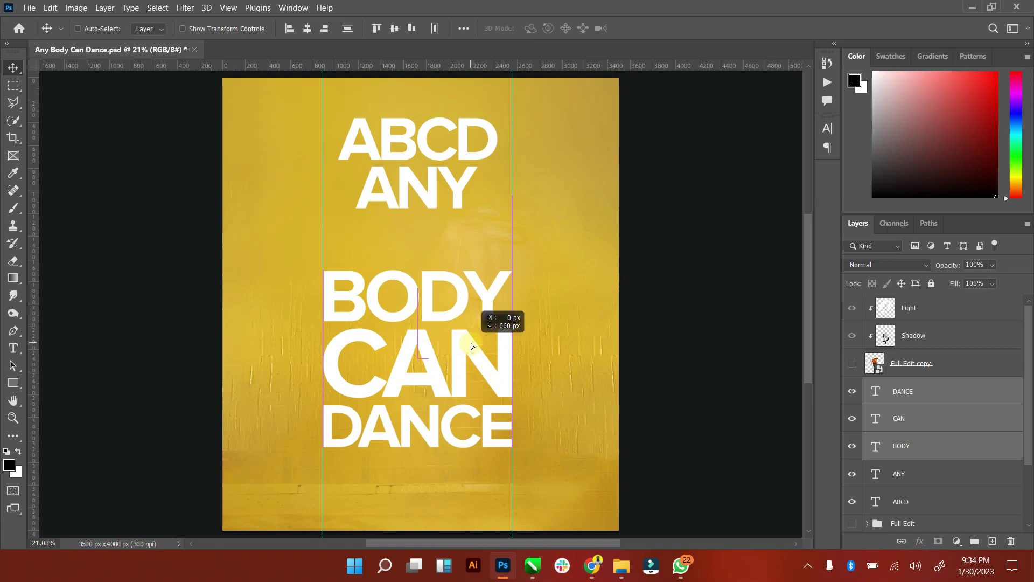
Step: Scale ANY to span the guides above BODY, and bring ABCD down-left onto the stack
left_click(406, 189, "ctrl")
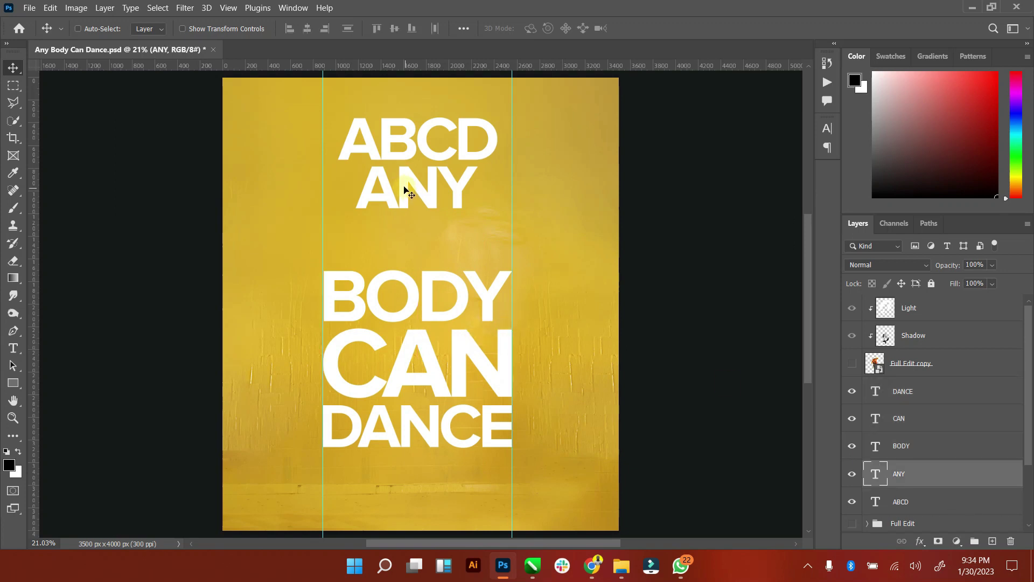
left_click_drag(404, 186, 372, 247)
left_click(182, 28)
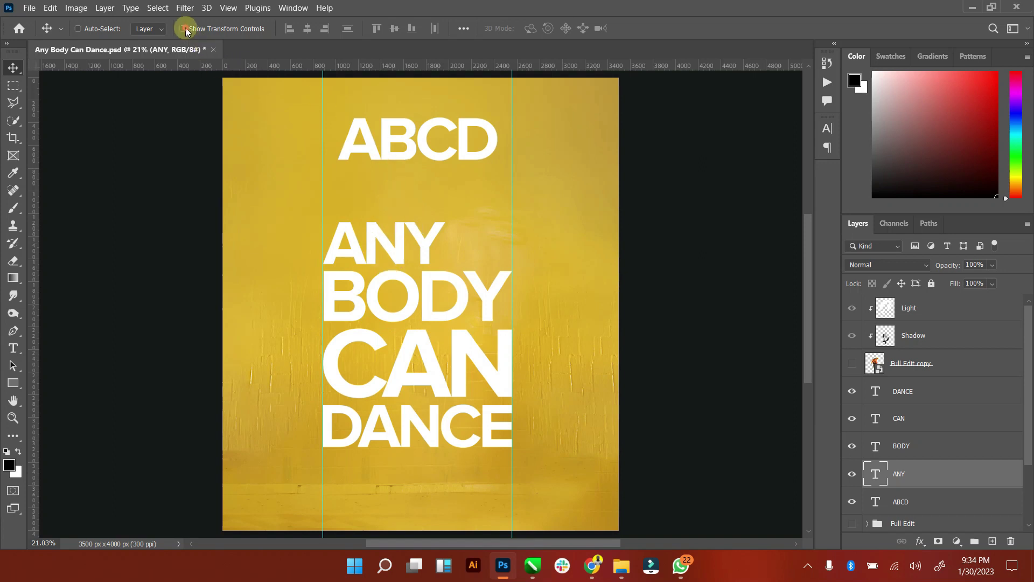
left_click_drag(447, 221, 509, 167)
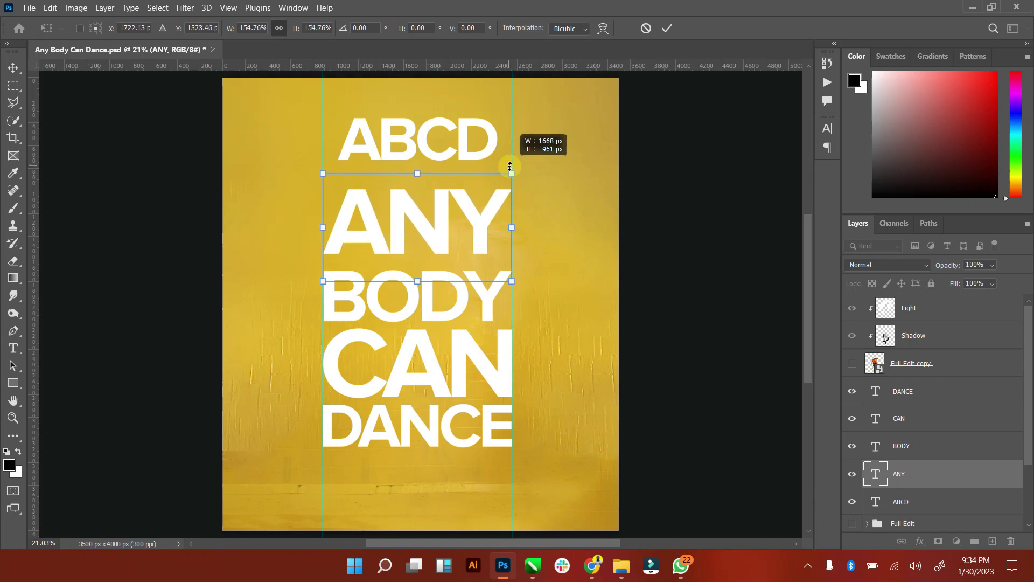
left_click(667, 29)
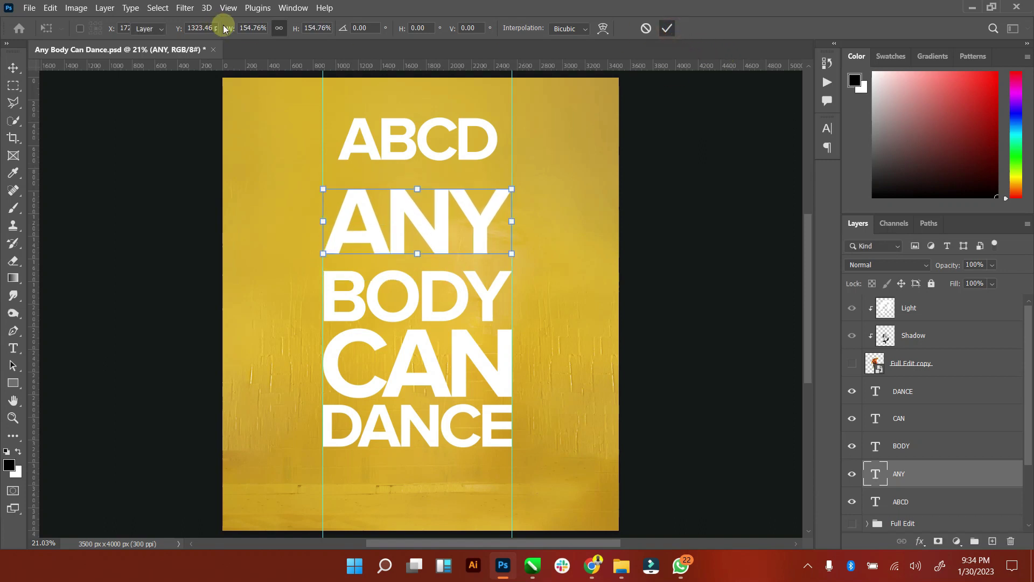
key("Return")
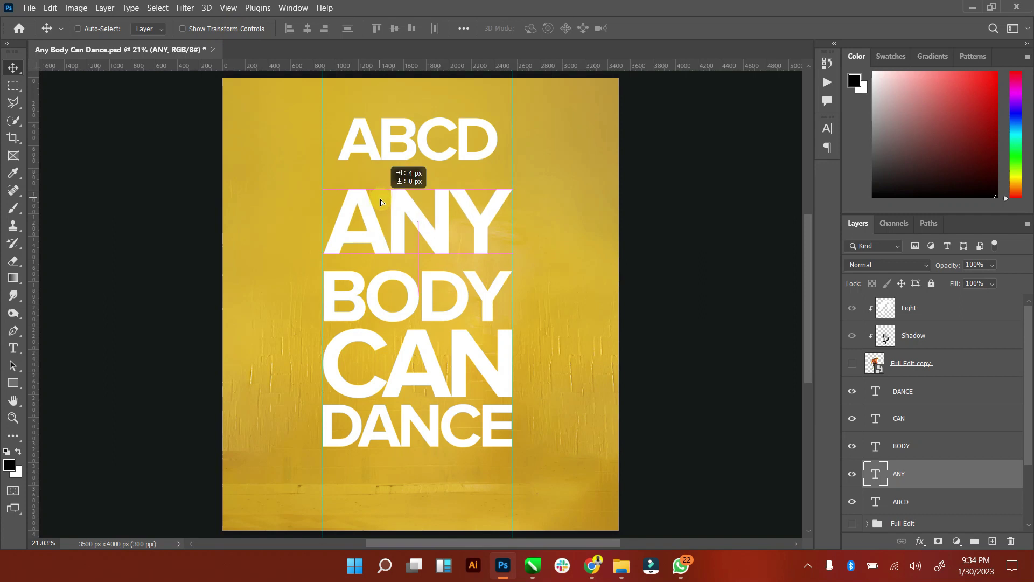
left_click_drag(381, 199, 380, 211)
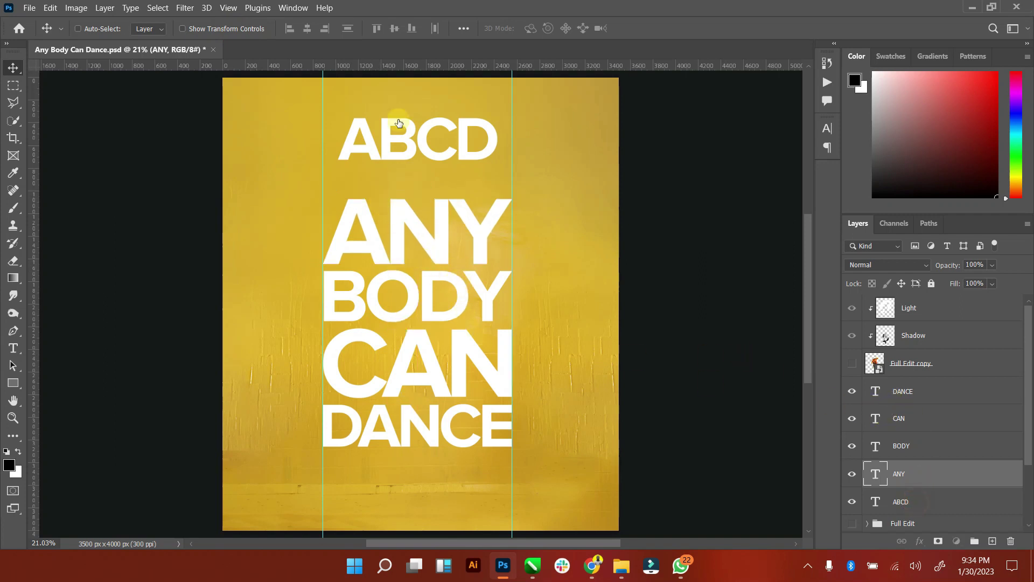
left_click_drag(423, 152, 406, 175)
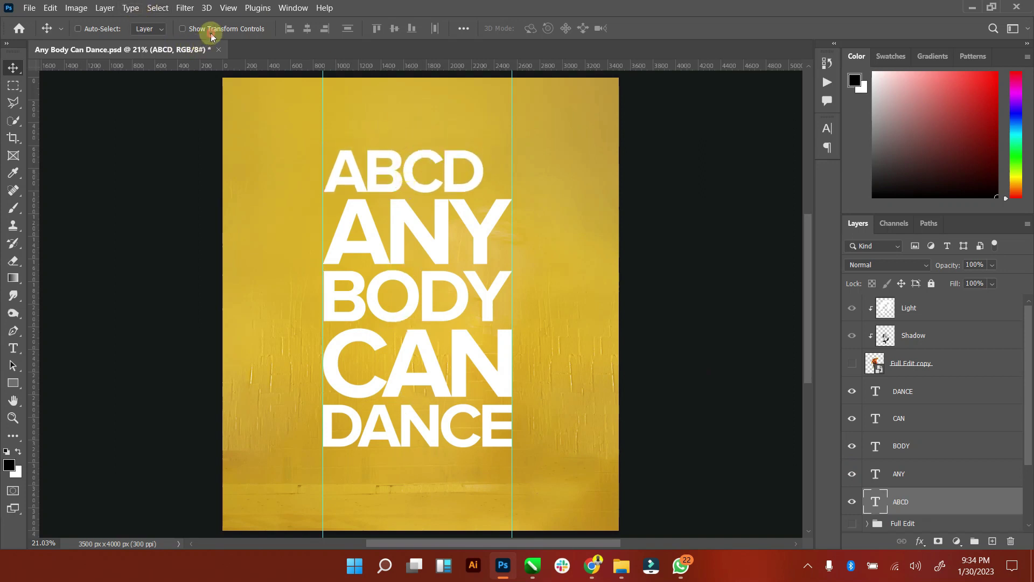
Step: Scale ABCD to span the guides, then move both guides to the poster's edges
left_click(214, 29)
left_click(483, 140)
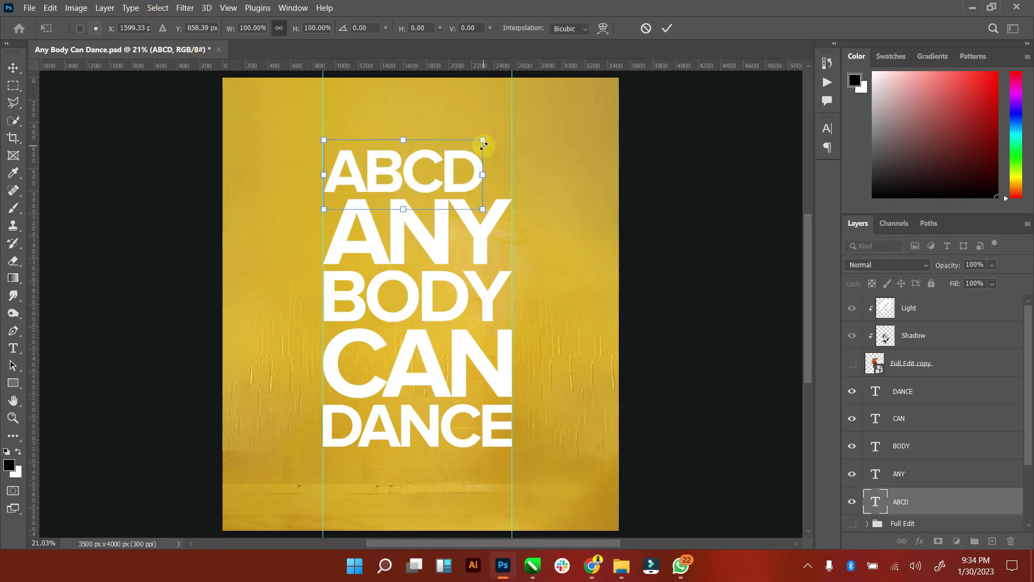
left_click_drag(484, 139, 514, 126)
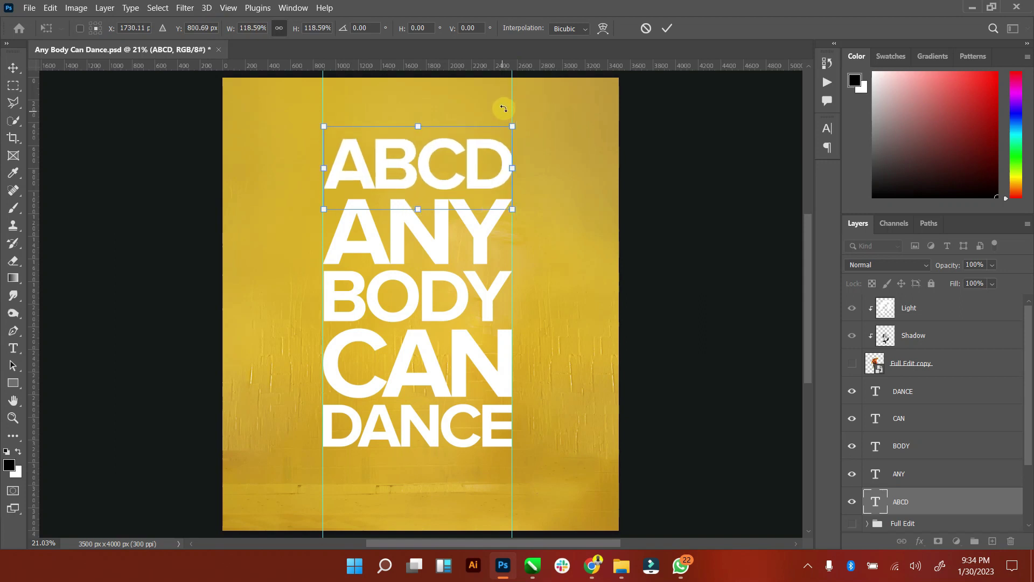
left_click(667, 28)
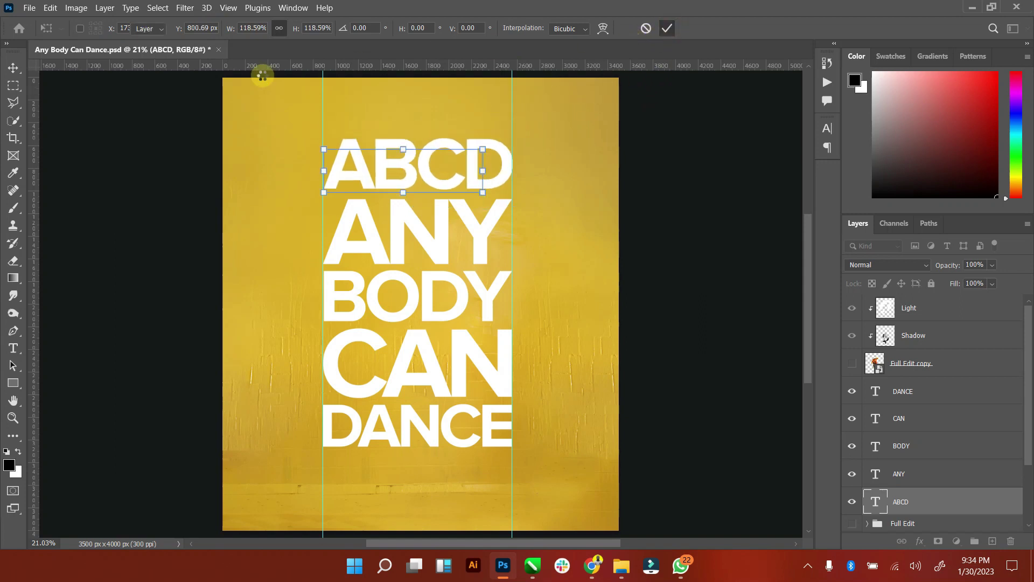
key("Return")
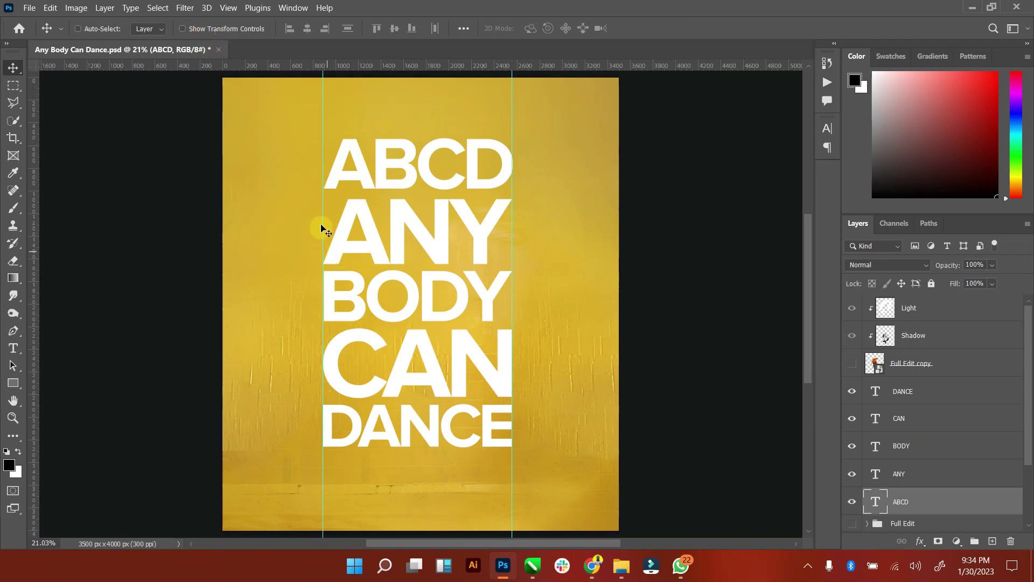
left_click_drag(323, 216, 223, 216)
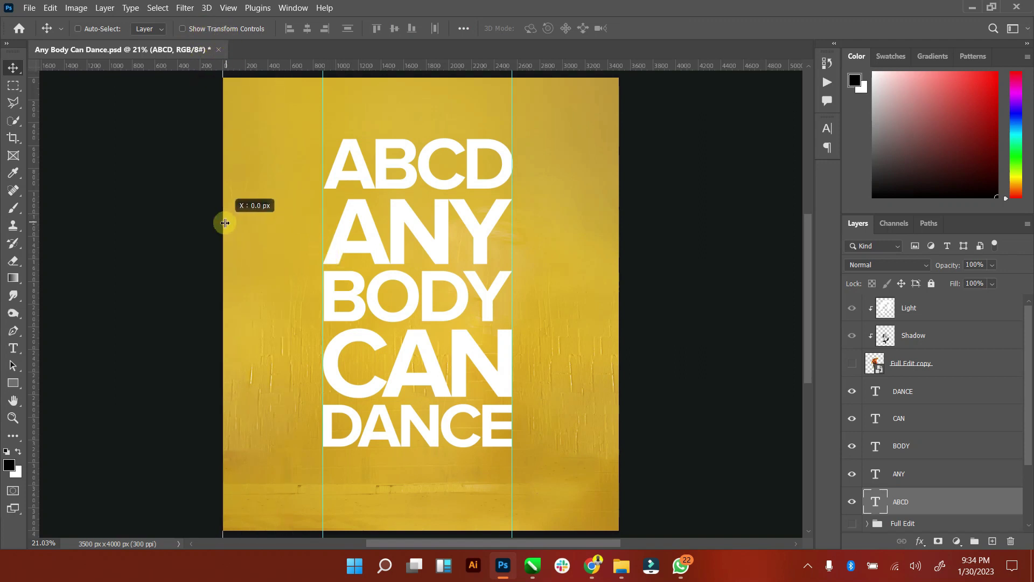
left_click_drag(512, 236, 619, 225)
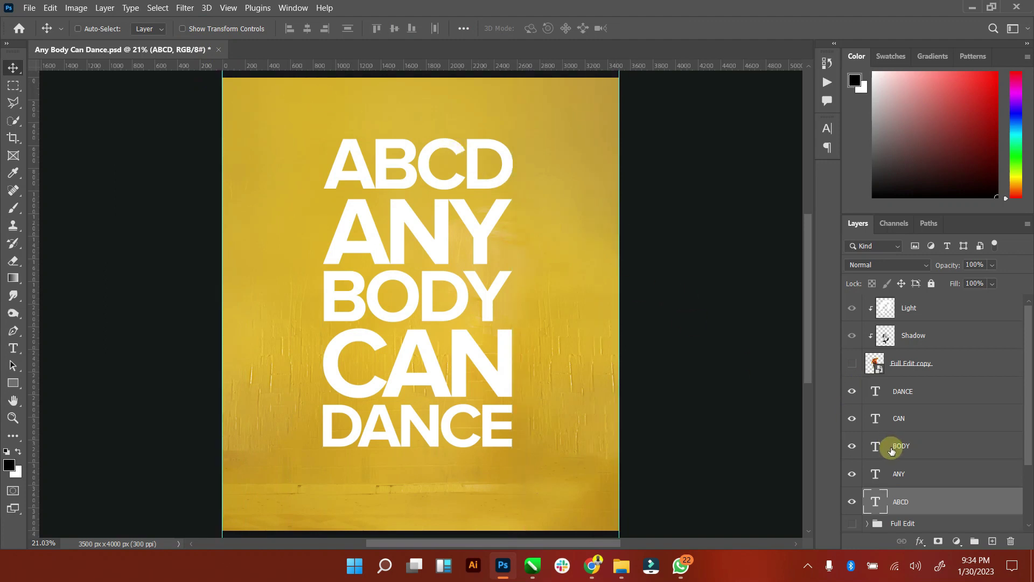
Step: Set the ABCD, ANY and BODY text layers to Overlay blending
left_click(900, 264)
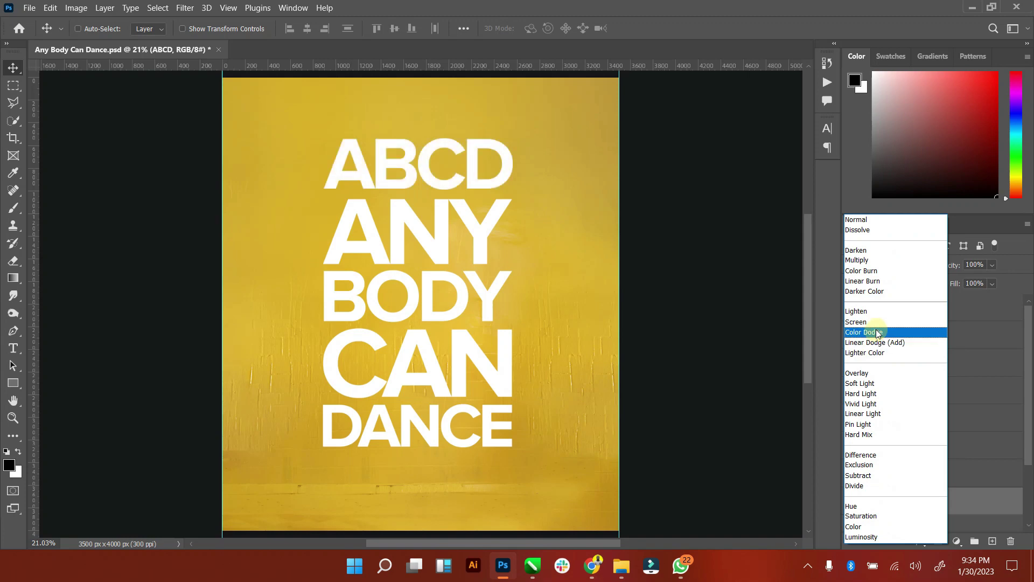
left_click(879, 373)
left_click(908, 469)
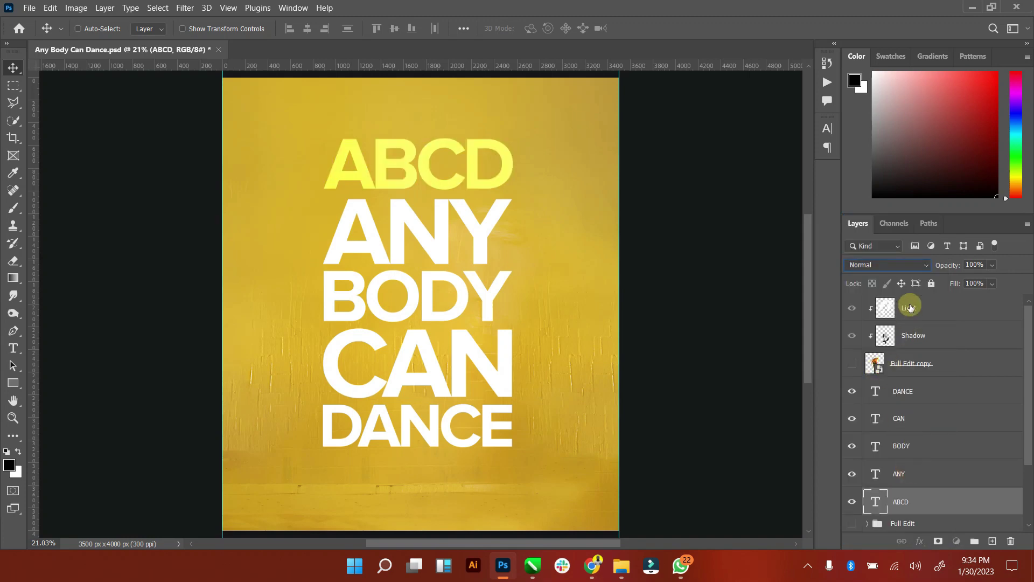
left_click(914, 265)
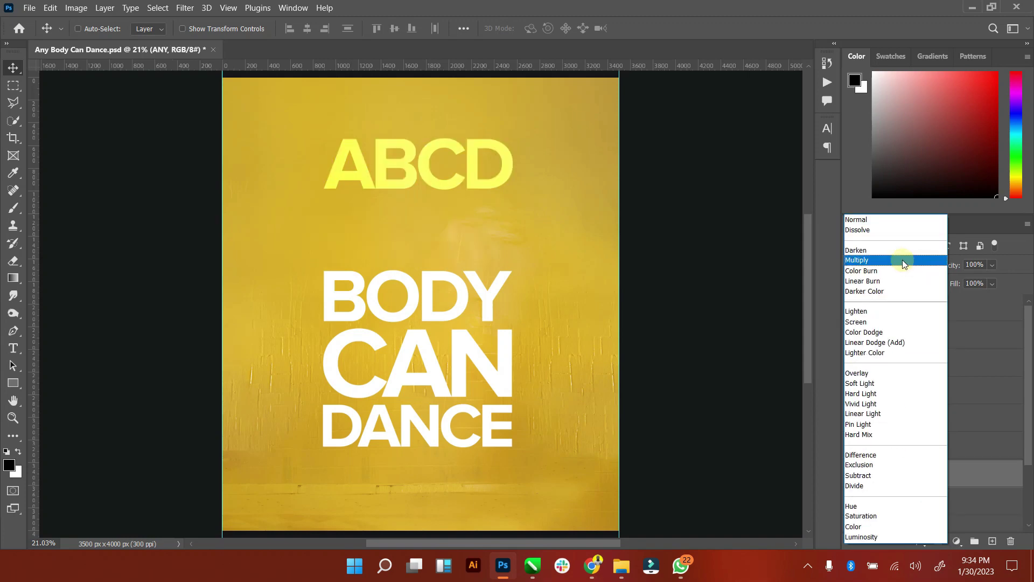
left_click(862, 373)
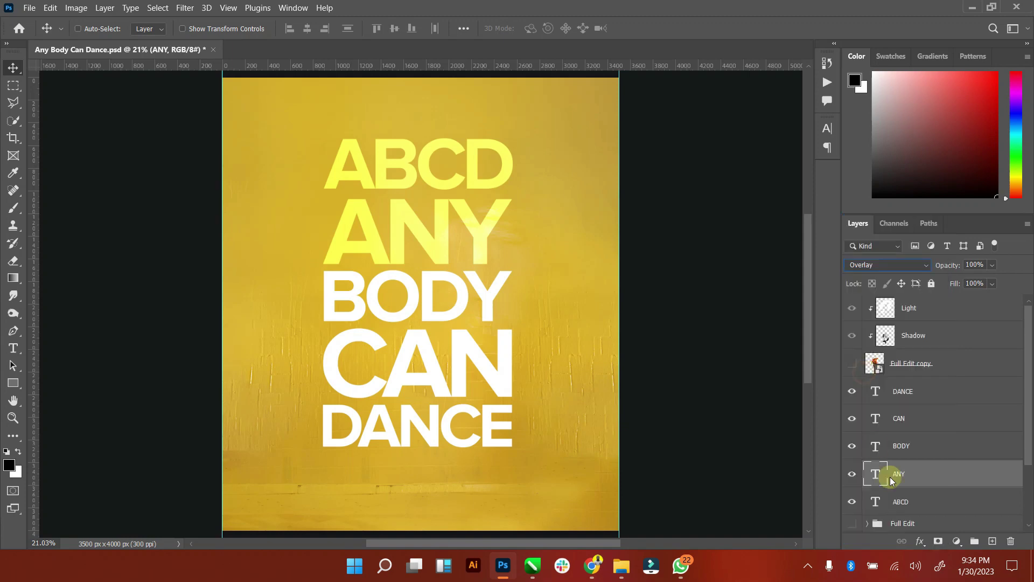
left_click(910, 446)
left_click(921, 265)
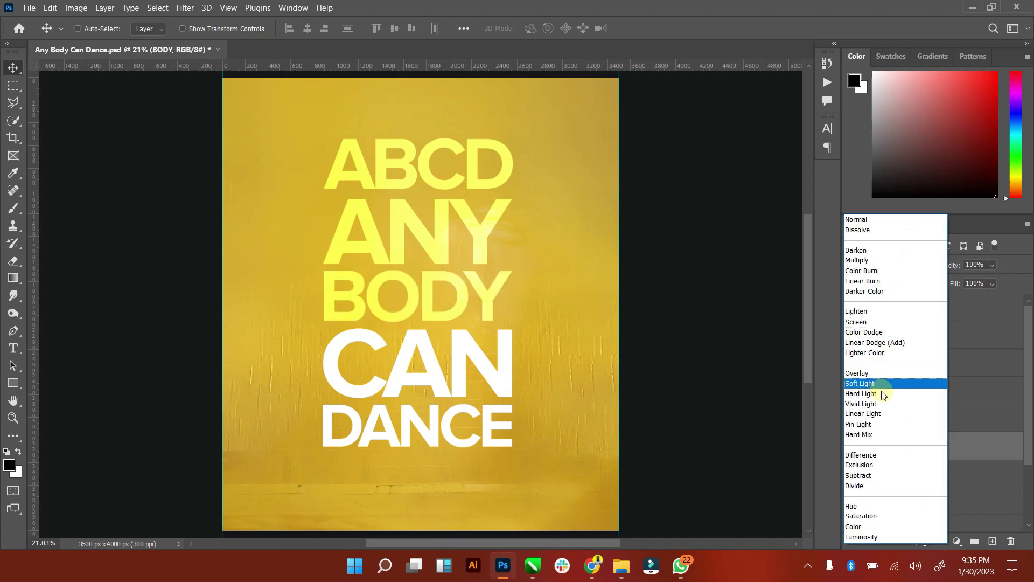
left_click(873, 373)
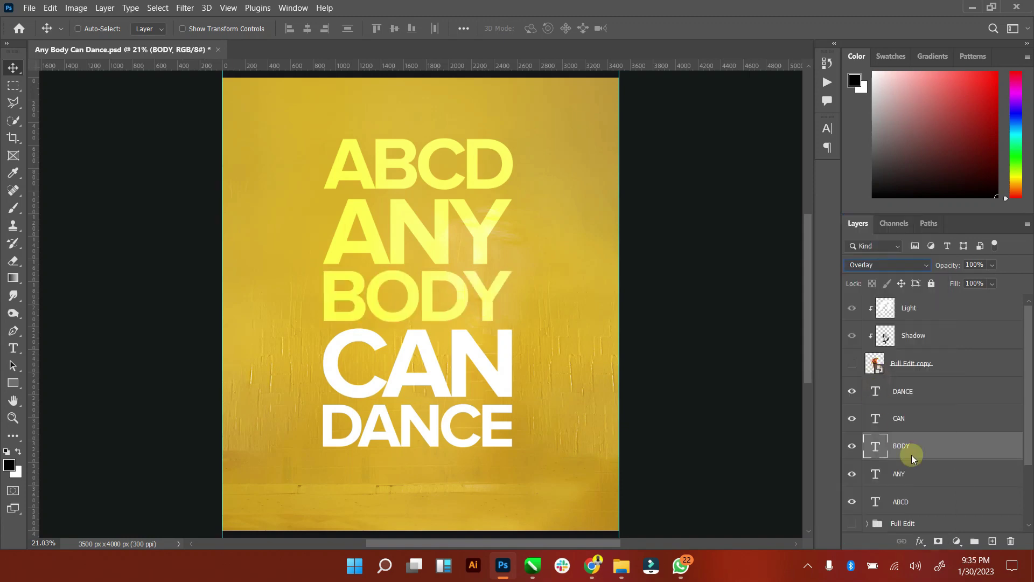
Step: Set the CAN and DANCE text layers to Overlay blending as well
left_click(898, 415)
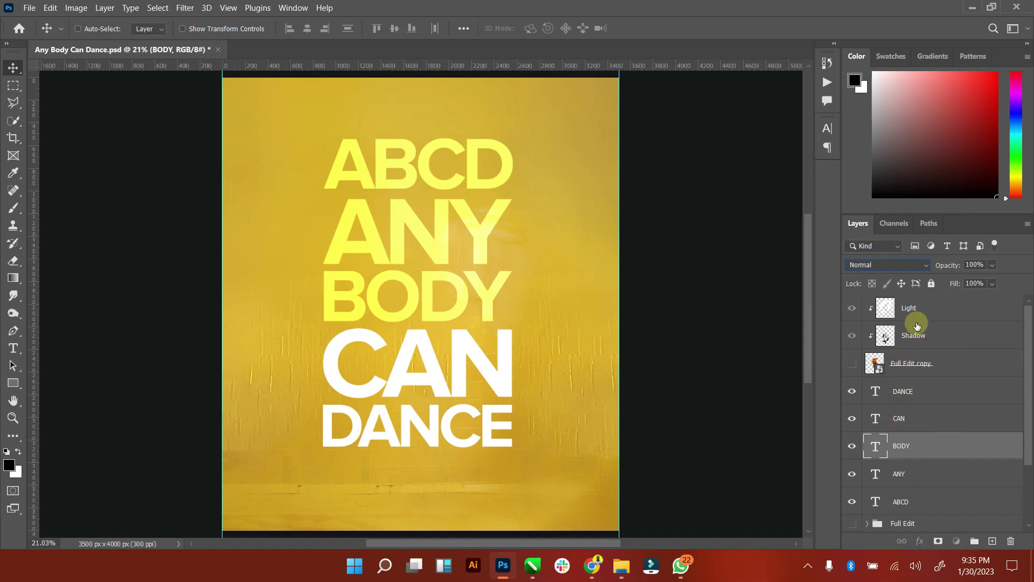
left_click(918, 267)
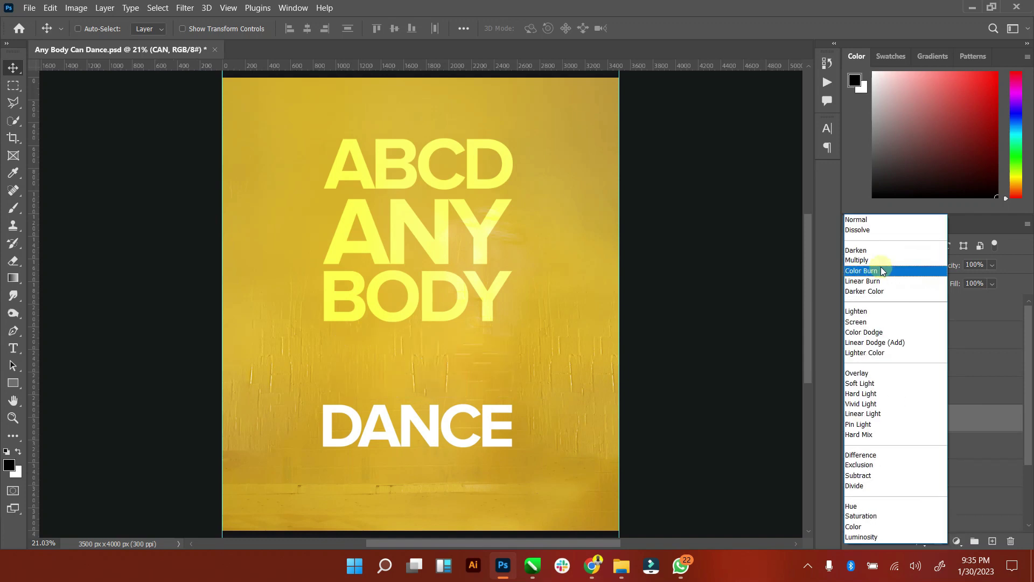
left_click(875, 373)
left_click(916, 393)
left_click(926, 267)
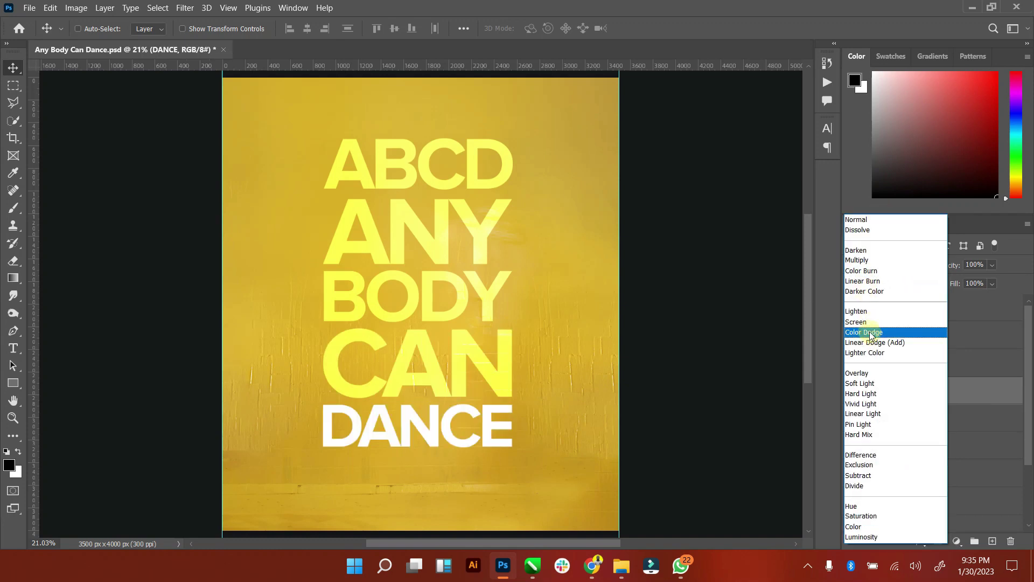
left_click(872, 373)
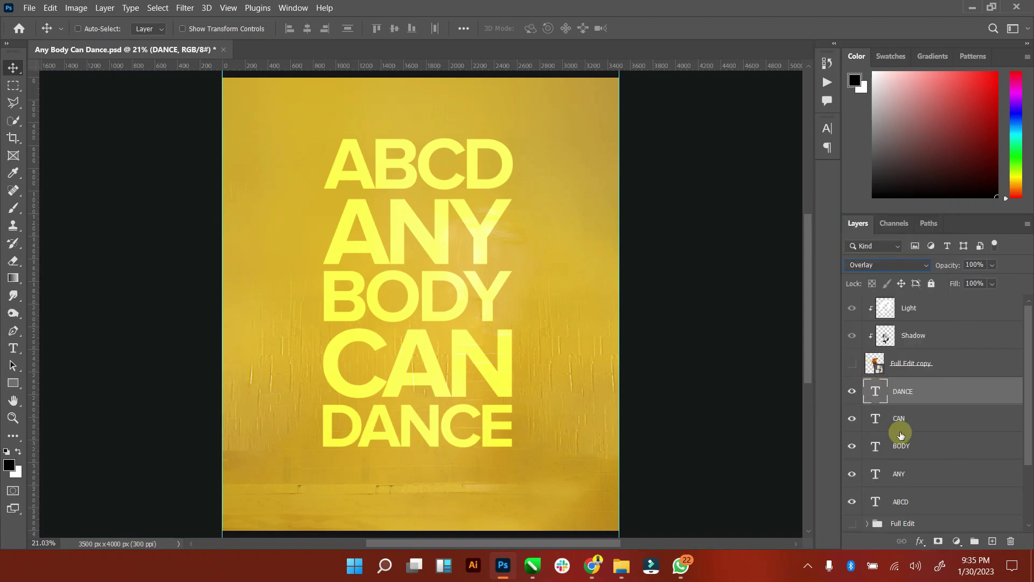
left_click(922, 503)
Step: Give ABCD Bevel & Emboss and Satin effects, leaving overlays, inner glow and drop shadow off
right_click(922, 503)
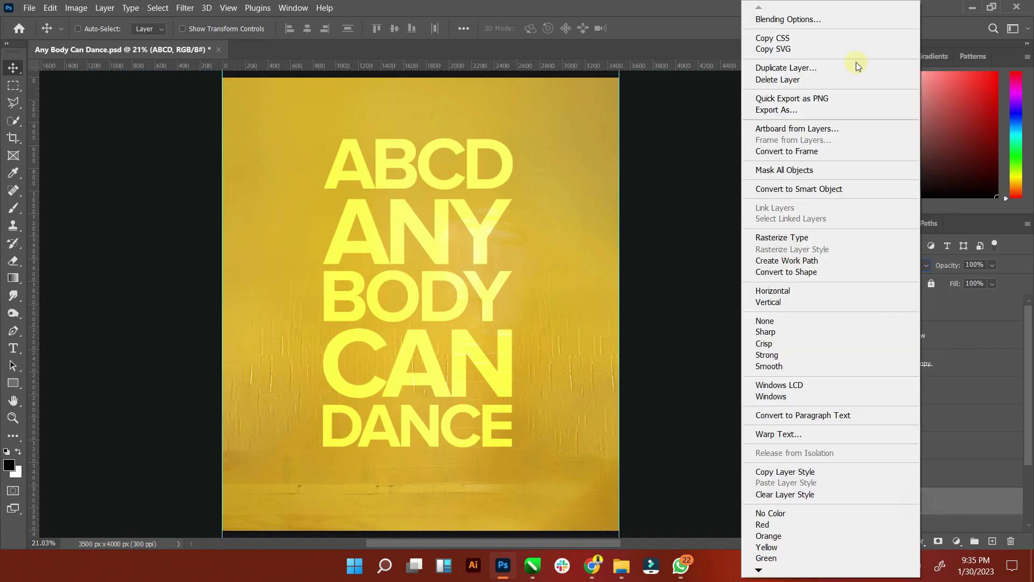
left_click(816, 38)
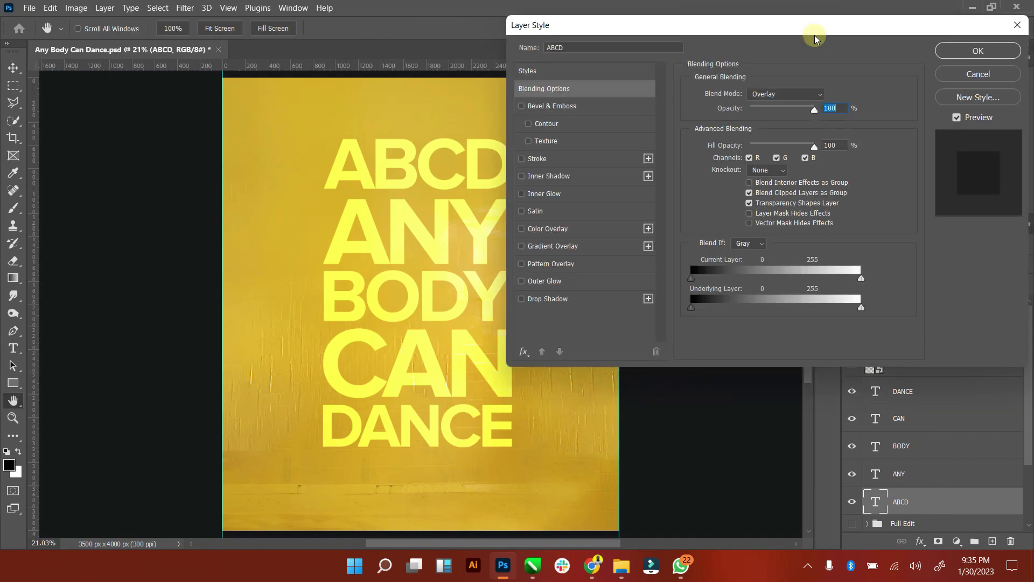
left_click(522, 106)
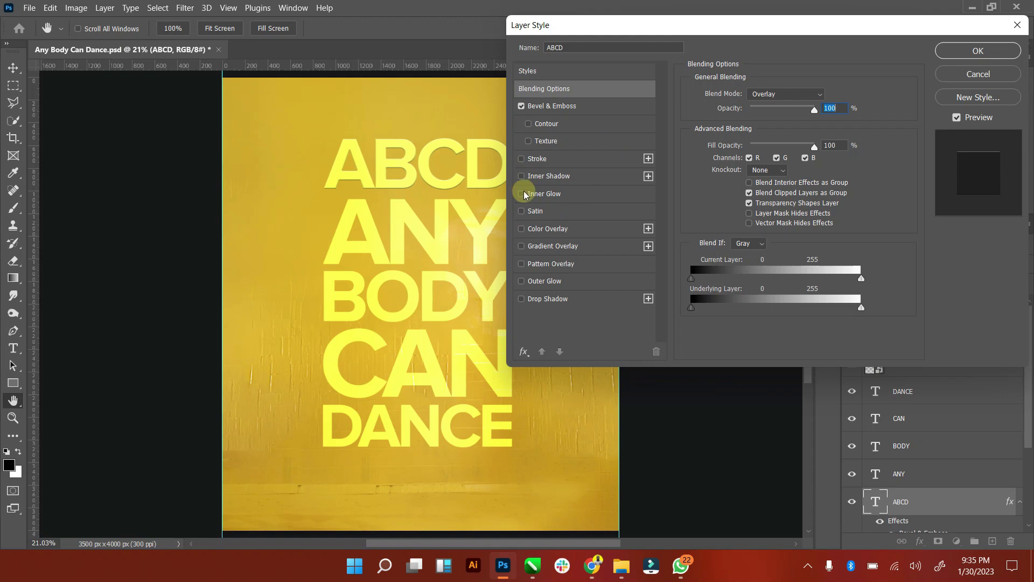
left_click(523, 195)
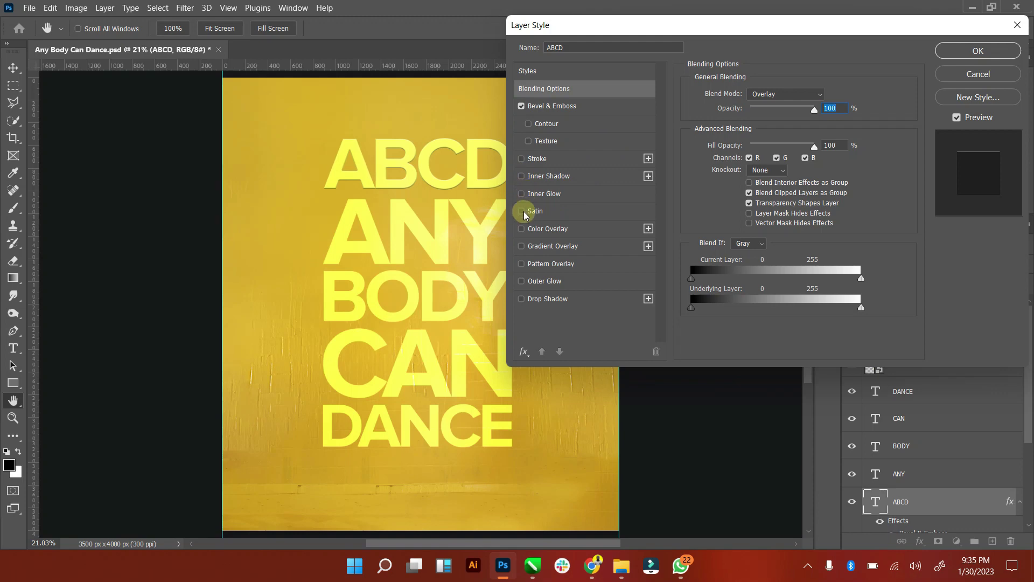
left_click(523, 211)
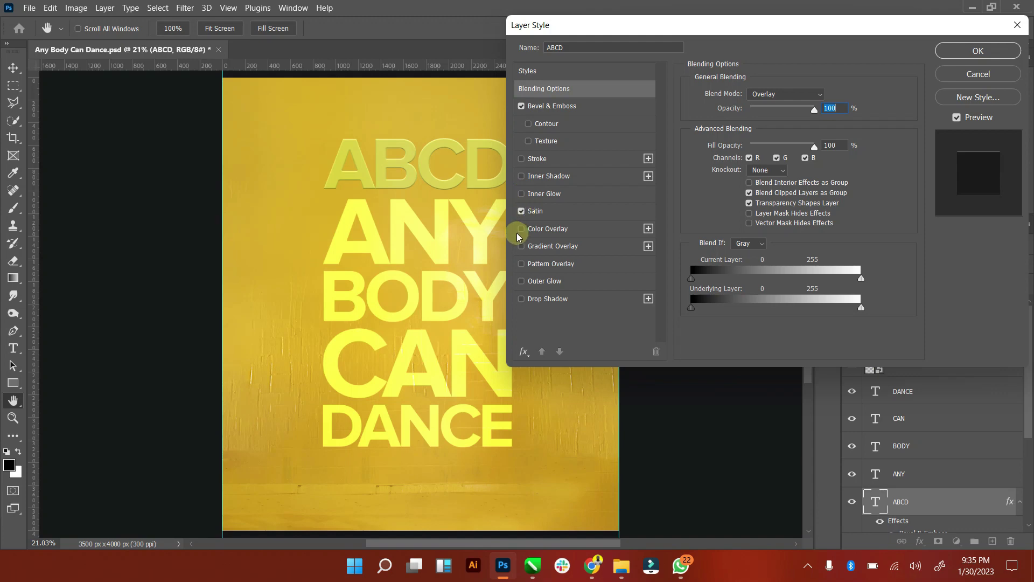
left_click(521, 230)
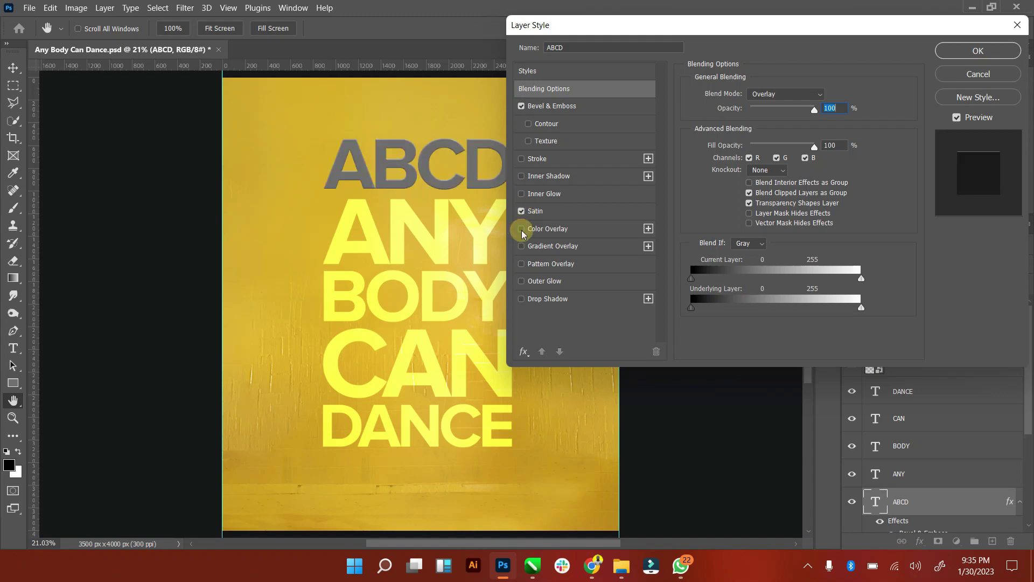
left_click(521, 230)
left_click(521, 247)
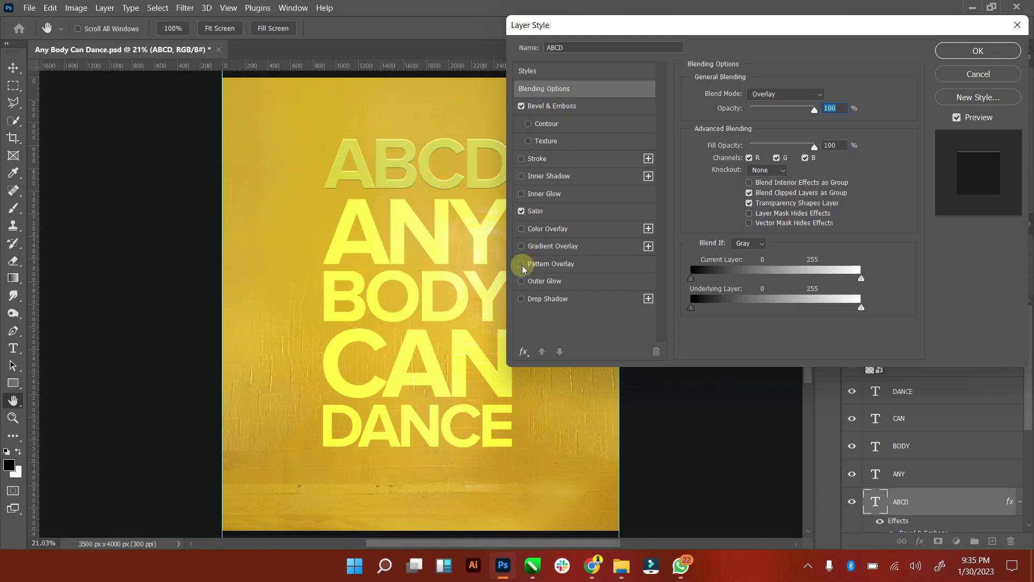
left_click(521, 264)
left_click(522, 266)
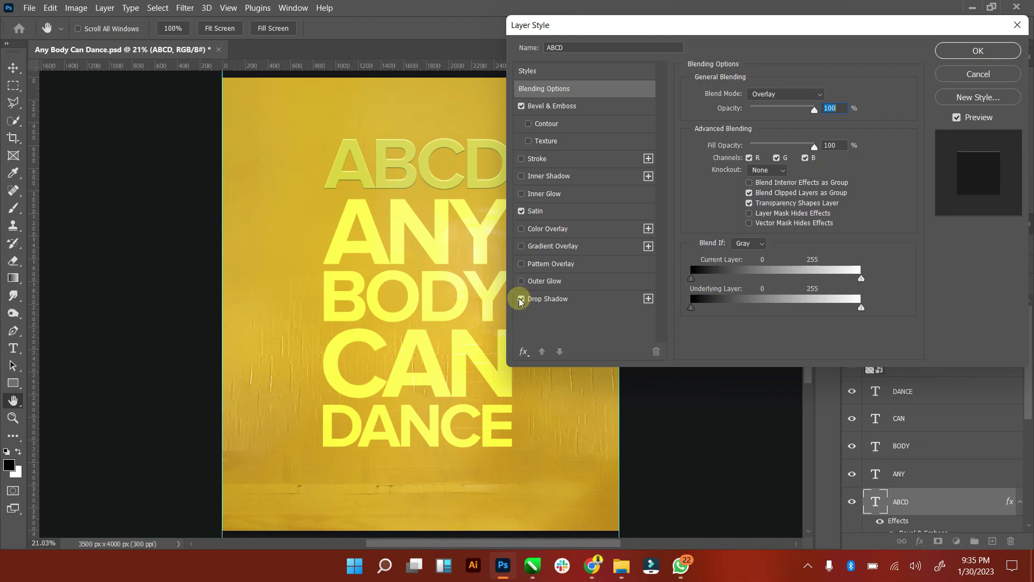
left_click(521, 299)
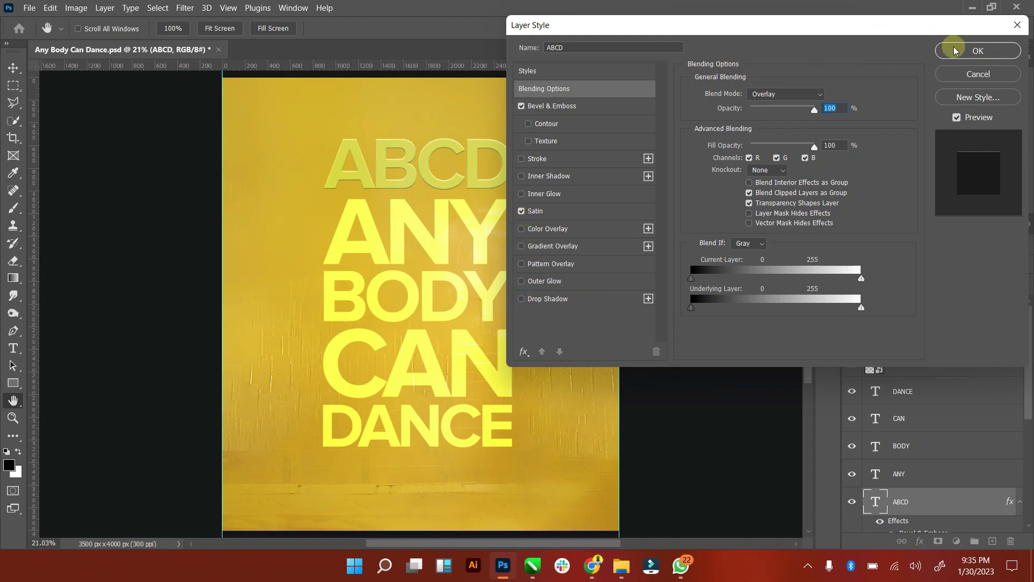
key("Return")
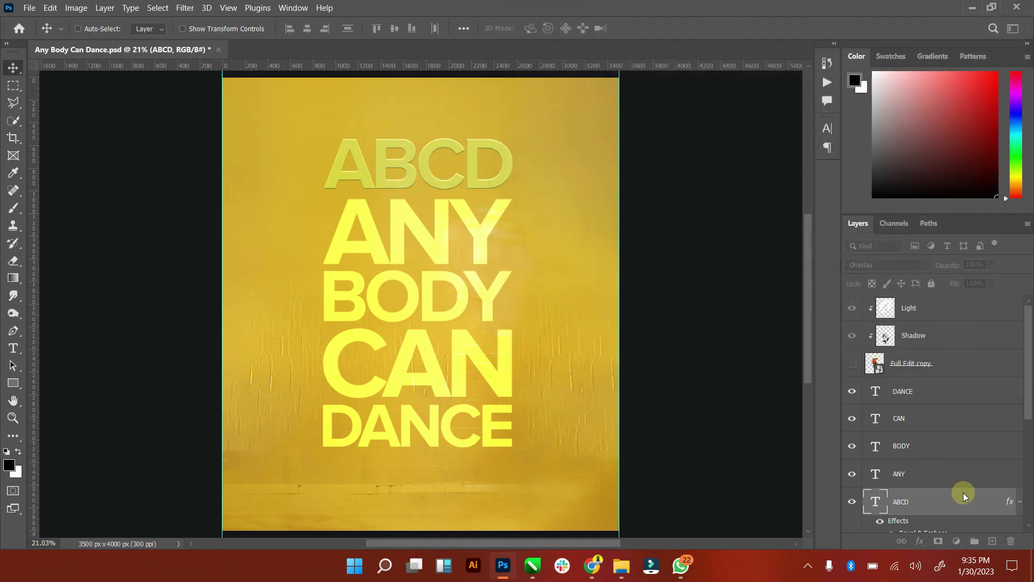
Step: Set ABCD to Darken blending and ANY to Multiply blending
double_click(872, 505)
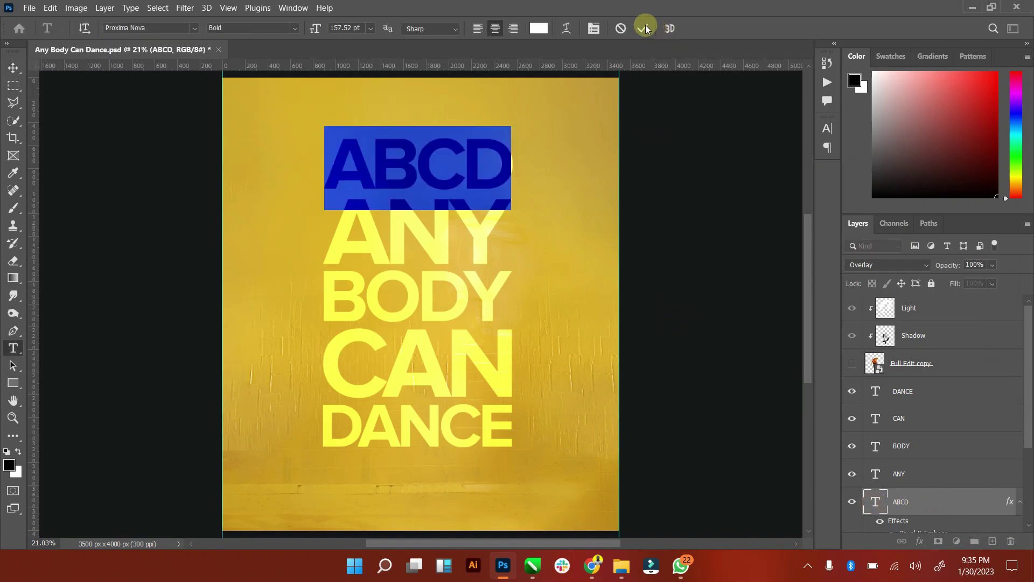
left_click(646, 30)
left_click(894, 264)
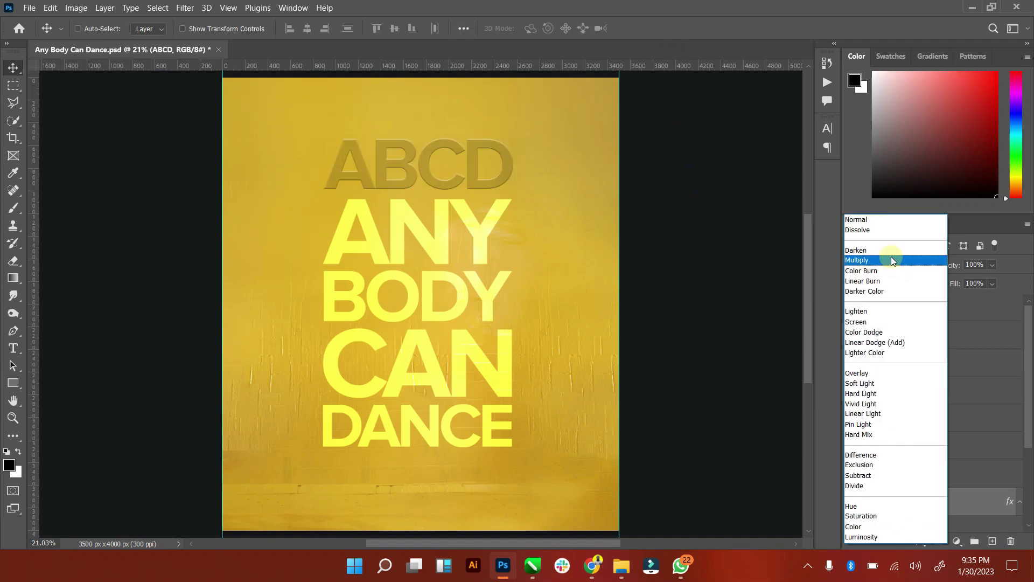
left_click(862, 254)
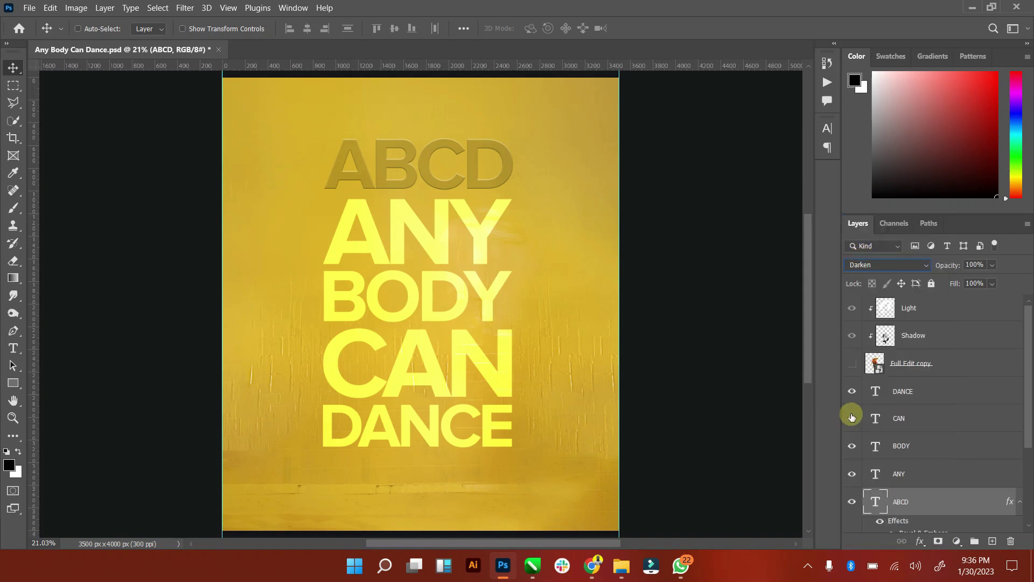
double_click(876, 477)
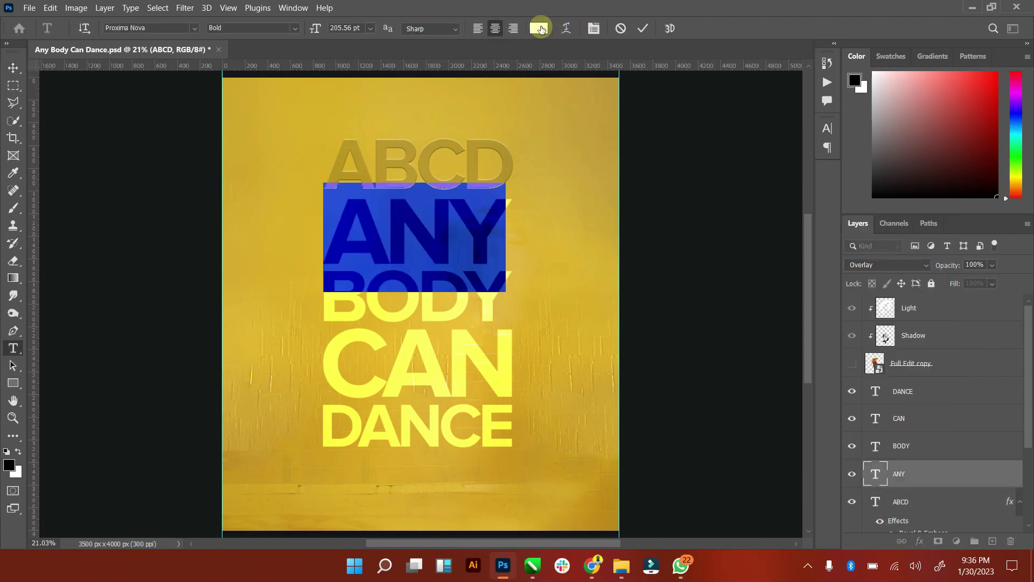
key("Escape")
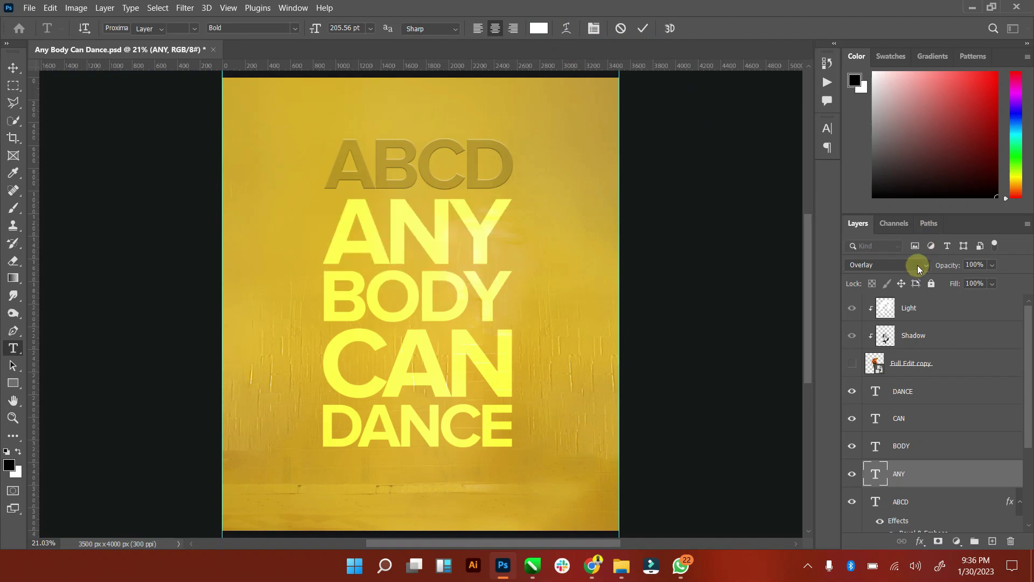
key("v")
left_click(919, 268)
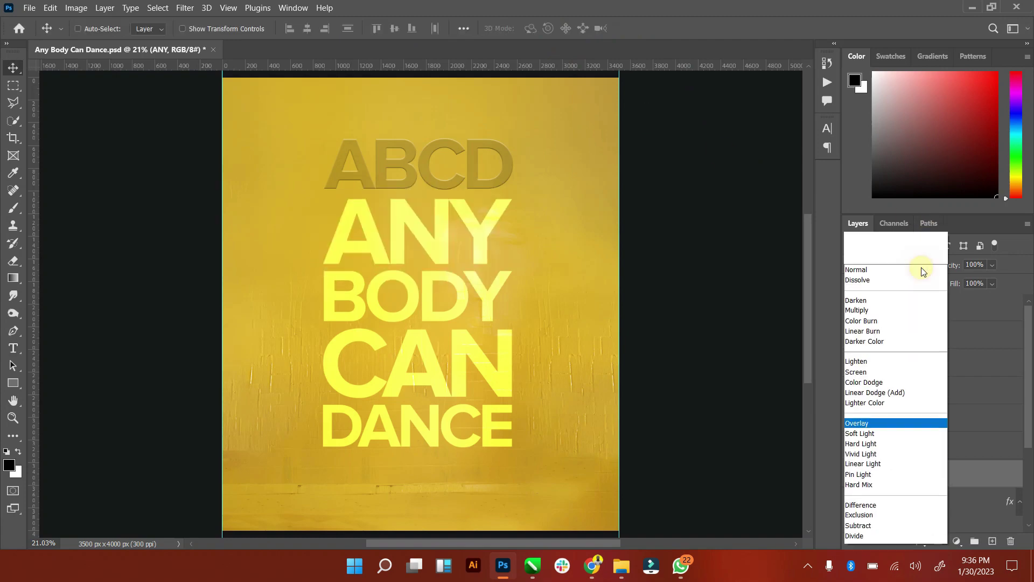
left_click(917, 261)
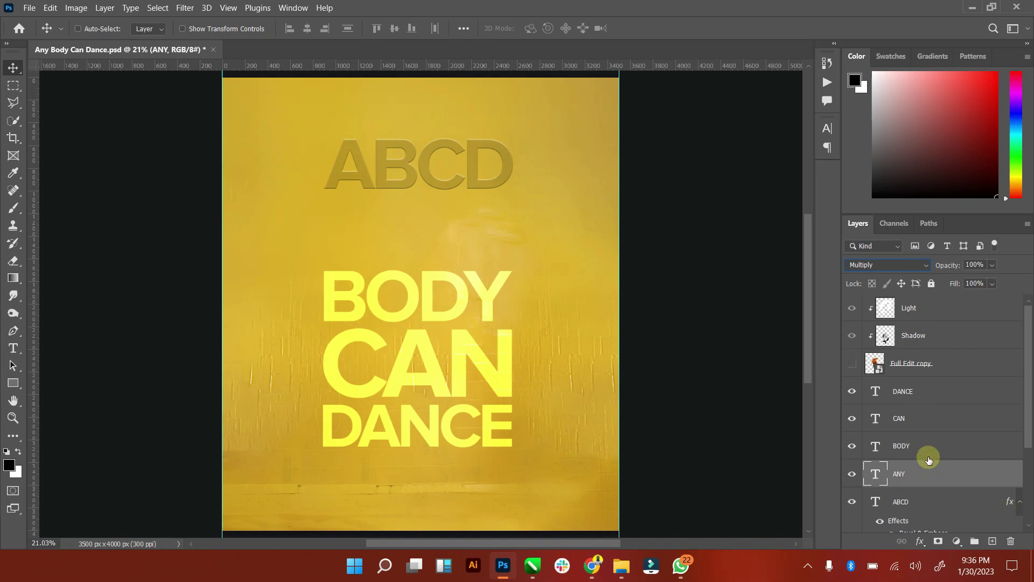
Step: Switch BODY, CAN and DANCE to Multiply blending
left_click(926, 452)
left_click(916, 266)
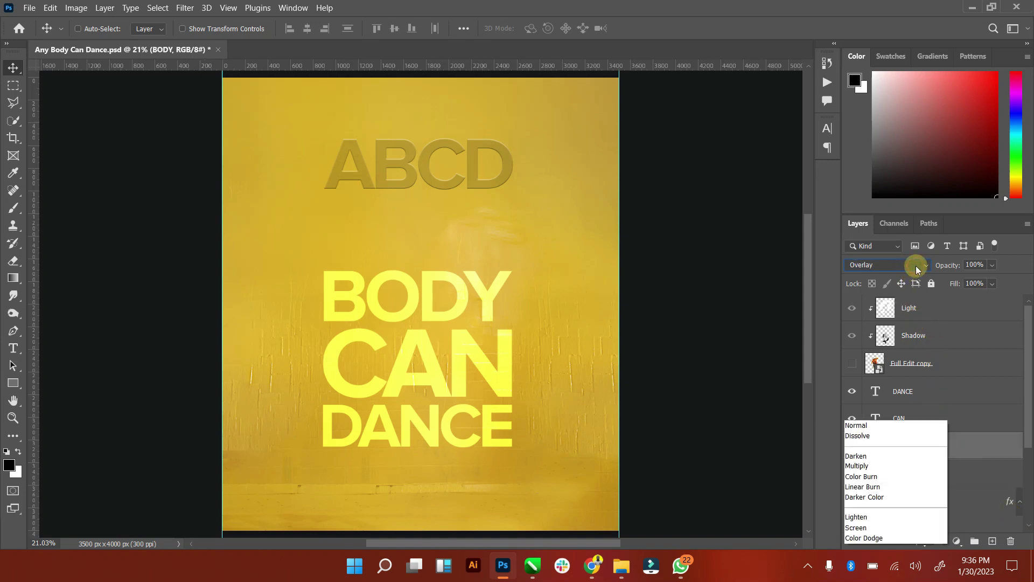
left_click(913, 257)
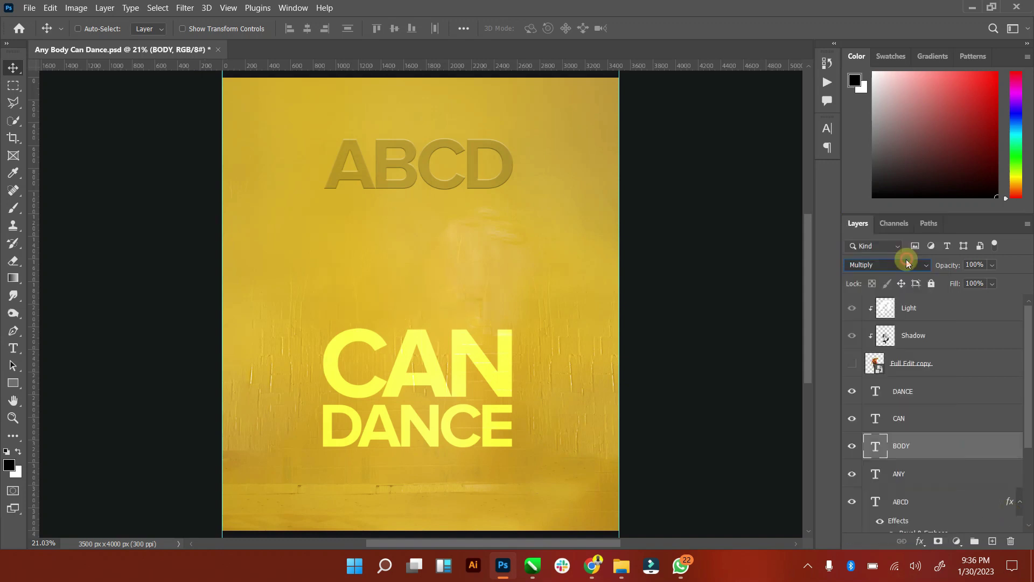
left_click(916, 415)
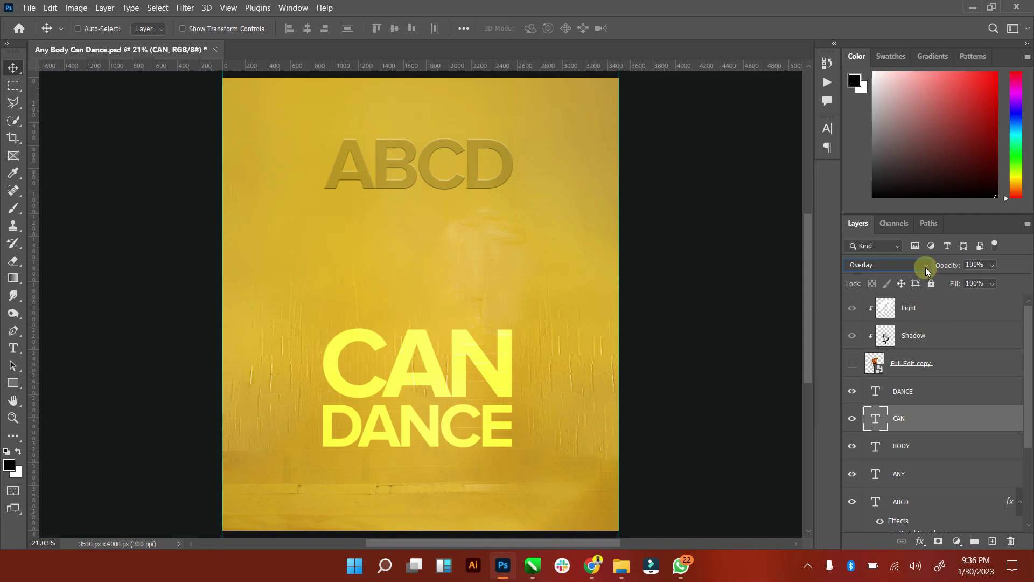
left_click(927, 267)
left_click(910, 260)
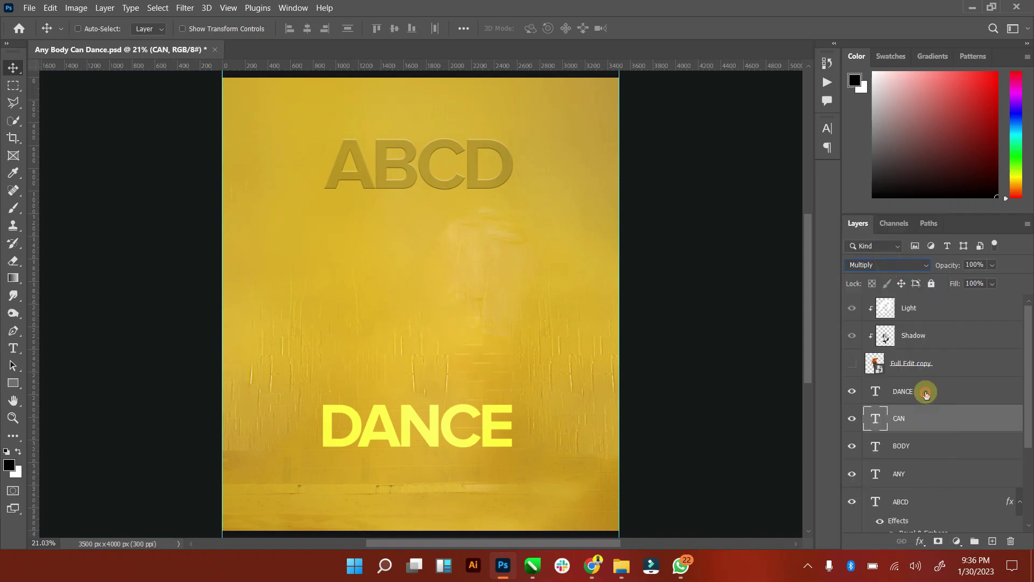
left_click(910, 265)
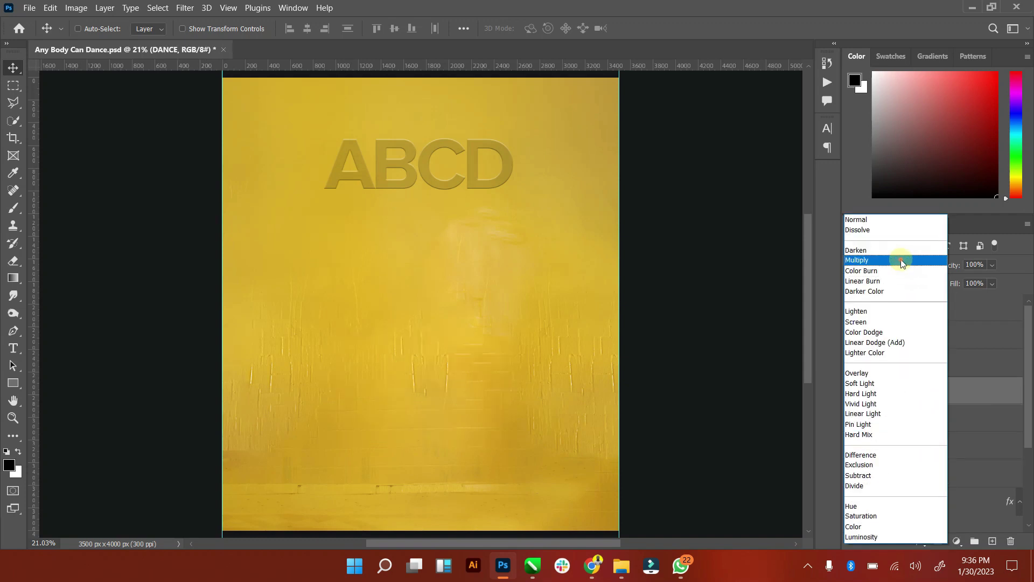
left_click(910, 266)
scroll(990, 502, "down", 1)
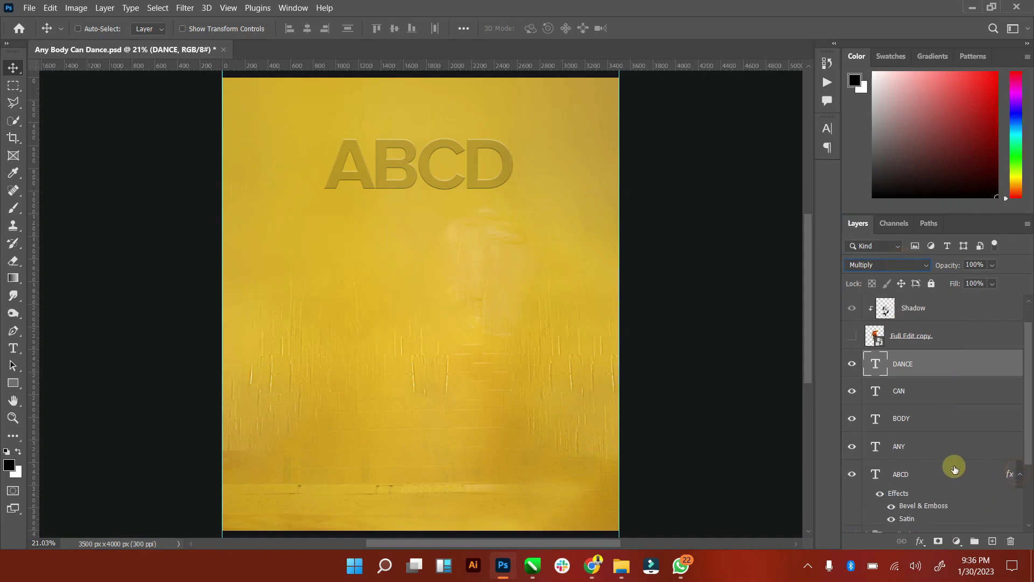
Step: Copy ABCD's layer style and paste it onto ANY and BODY
right_click(961, 476)
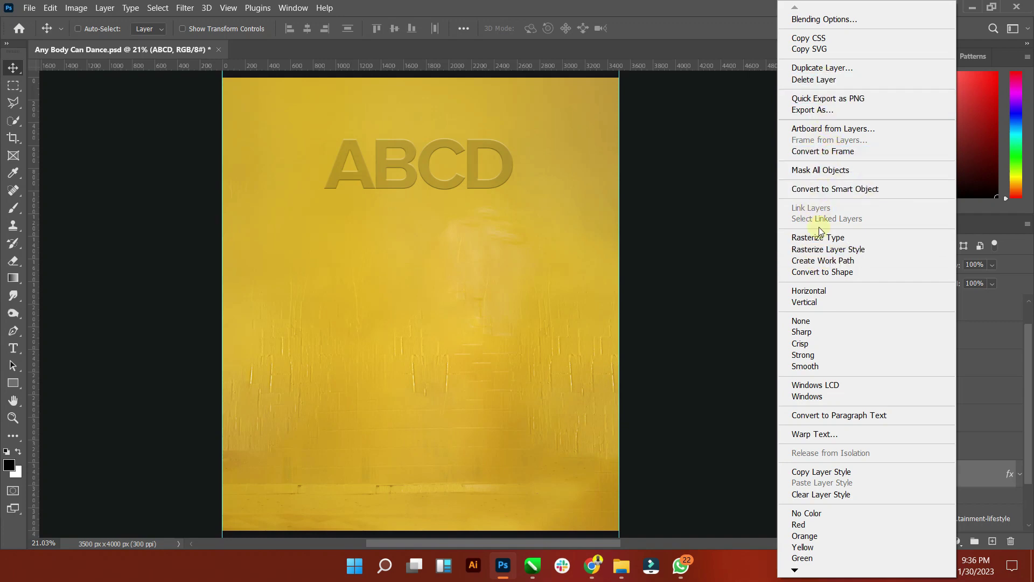
left_click(836, 473)
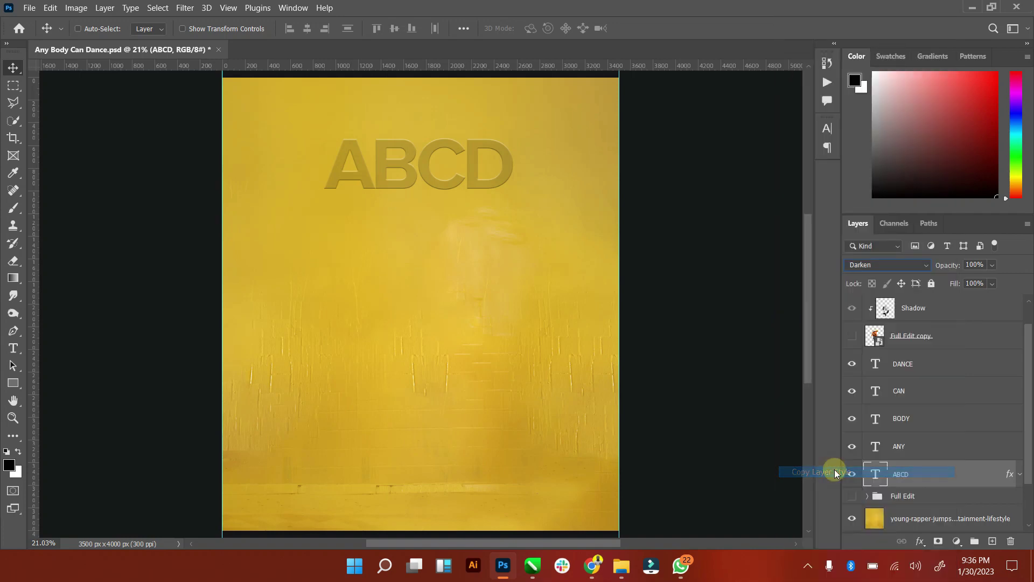
right_click(919, 448)
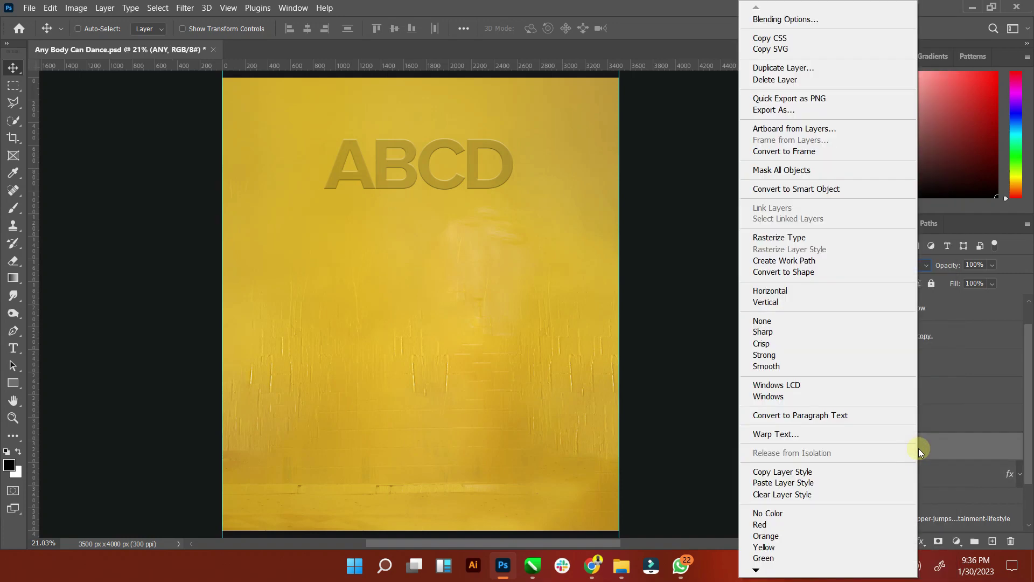
left_click(802, 482)
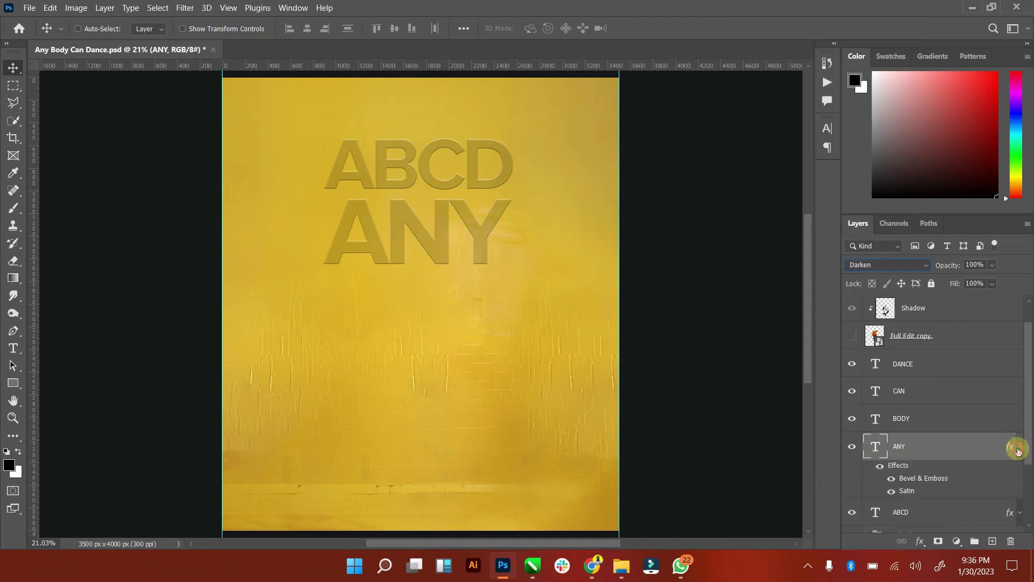
right_click(935, 420)
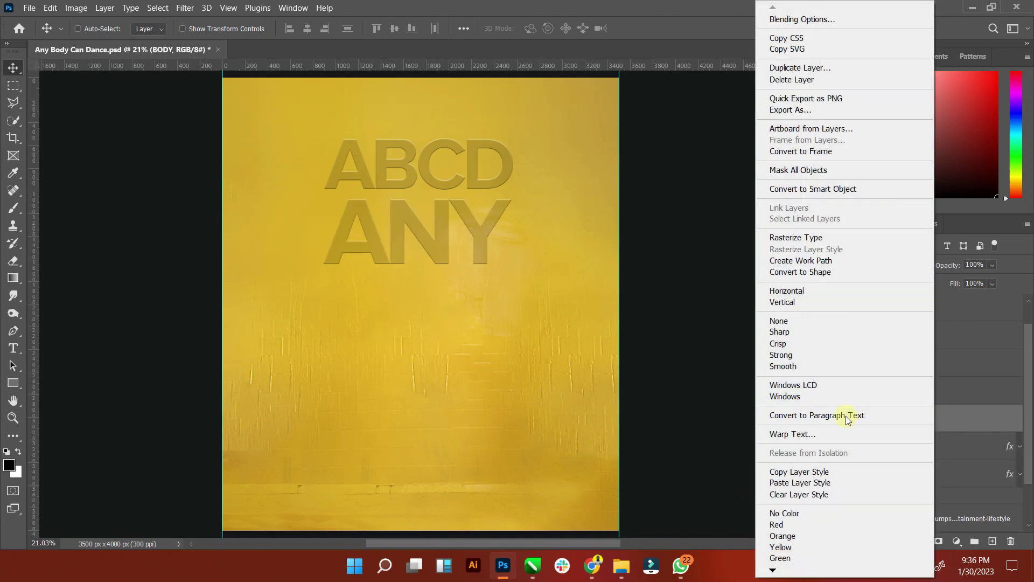
left_click(806, 483)
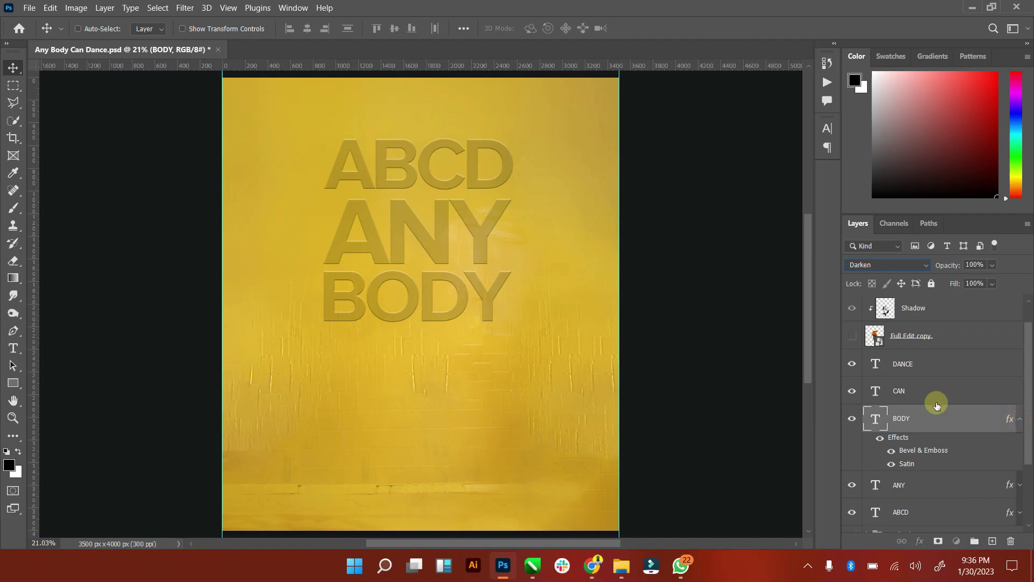
Step: Paste the same bevel-and-satin style onto CAN and DANCE, collapsing their effect lists
right_click(923, 393)
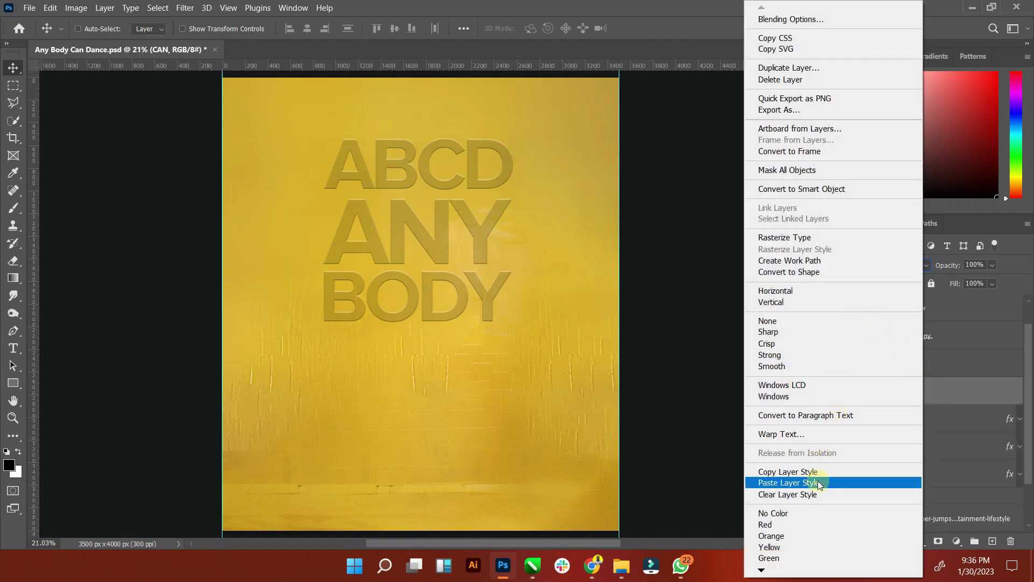
left_click(806, 483)
left_click(1019, 391)
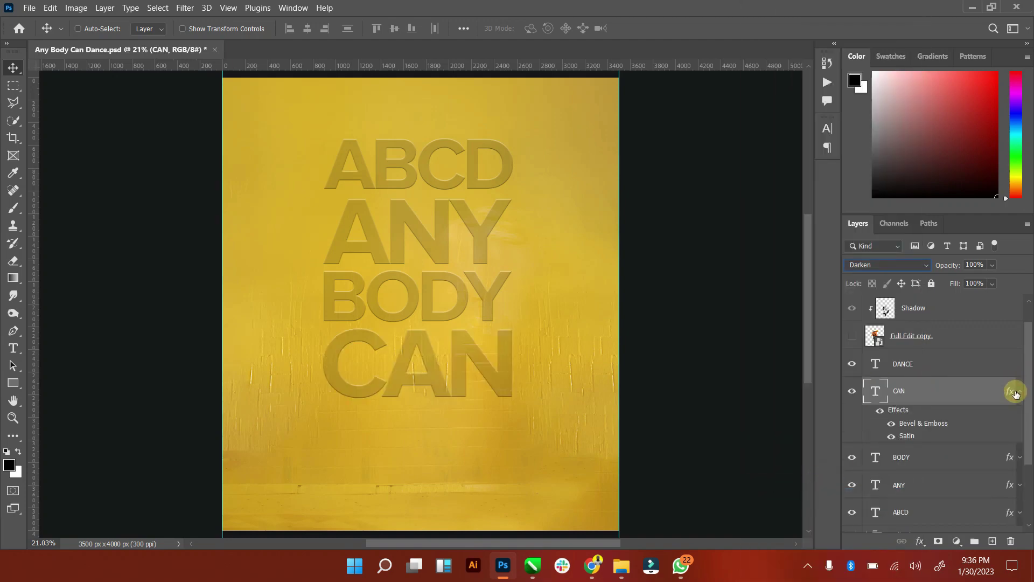
left_click(1020, 394)
right_click(927, 361)
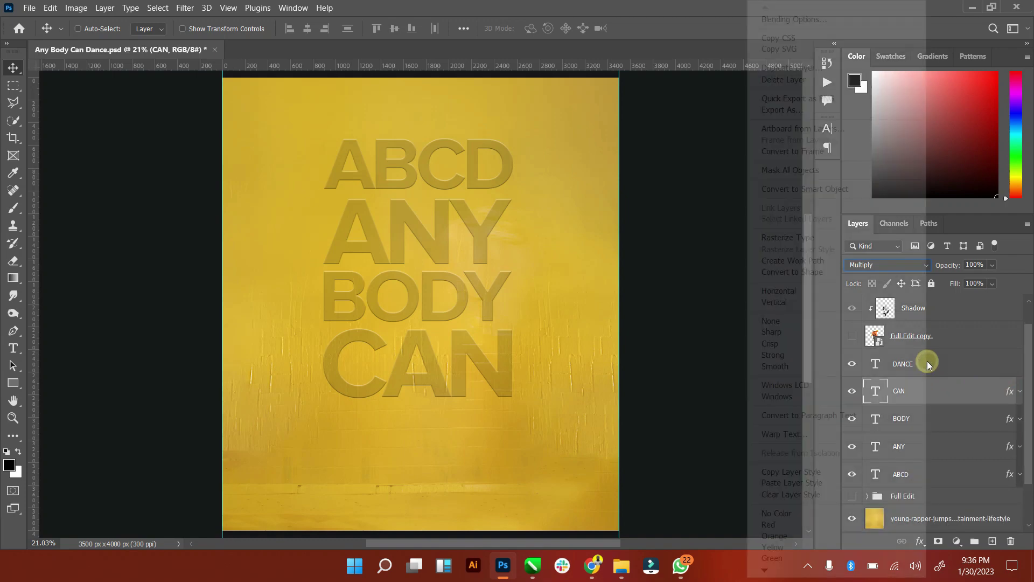
left_click(807, 483)
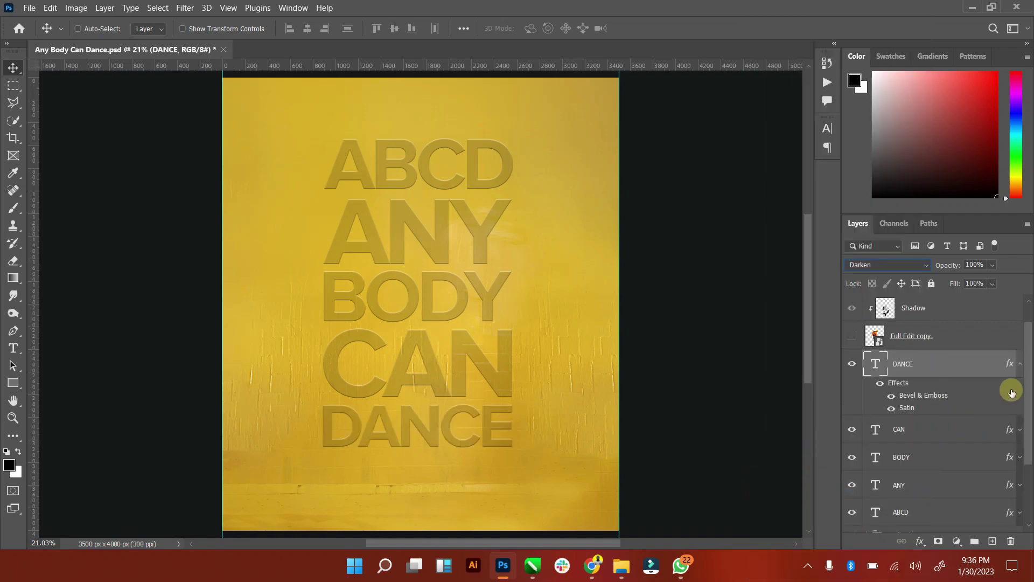
left_click(1020, 372)
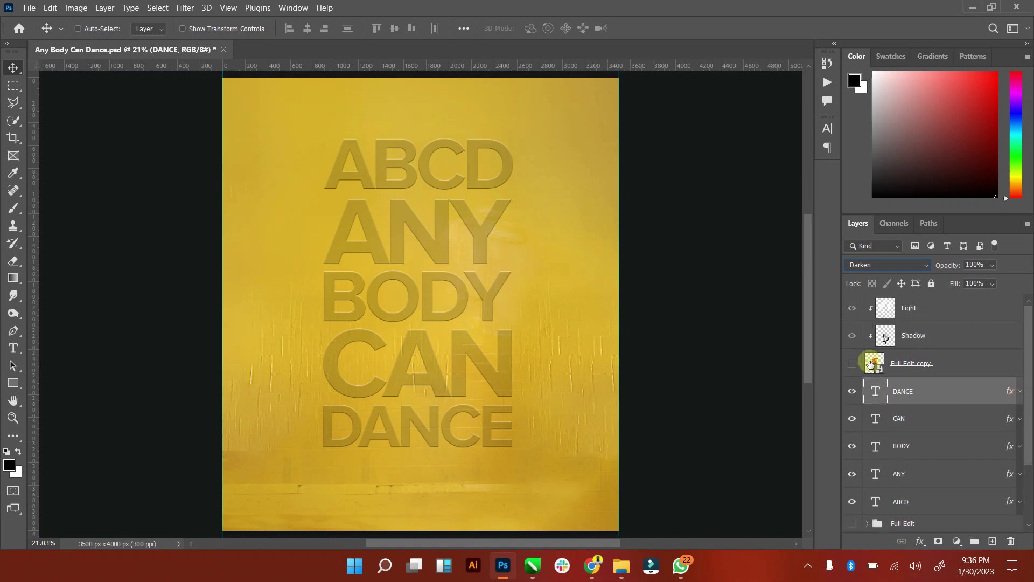
Step: Show the jumping dancer image again and zoom out to see the whole poster
left_click(849, 364)
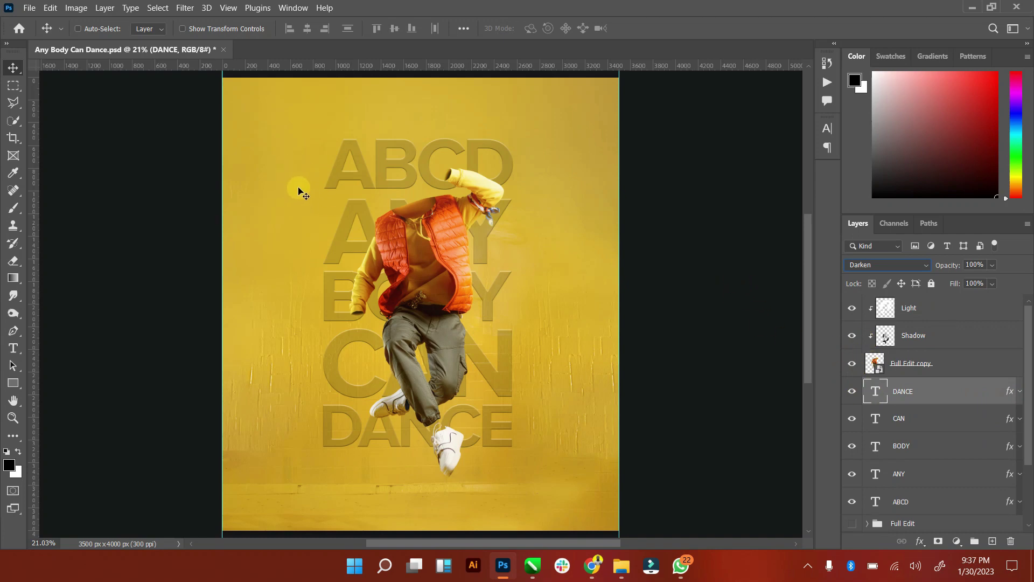
key("z")
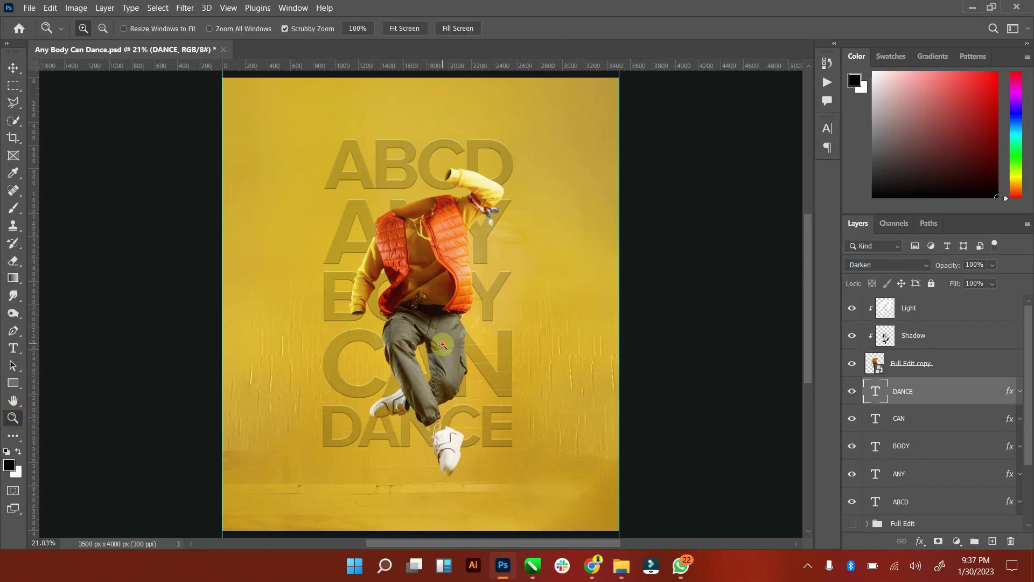
left_click_drag(441, 345, 428, 345)
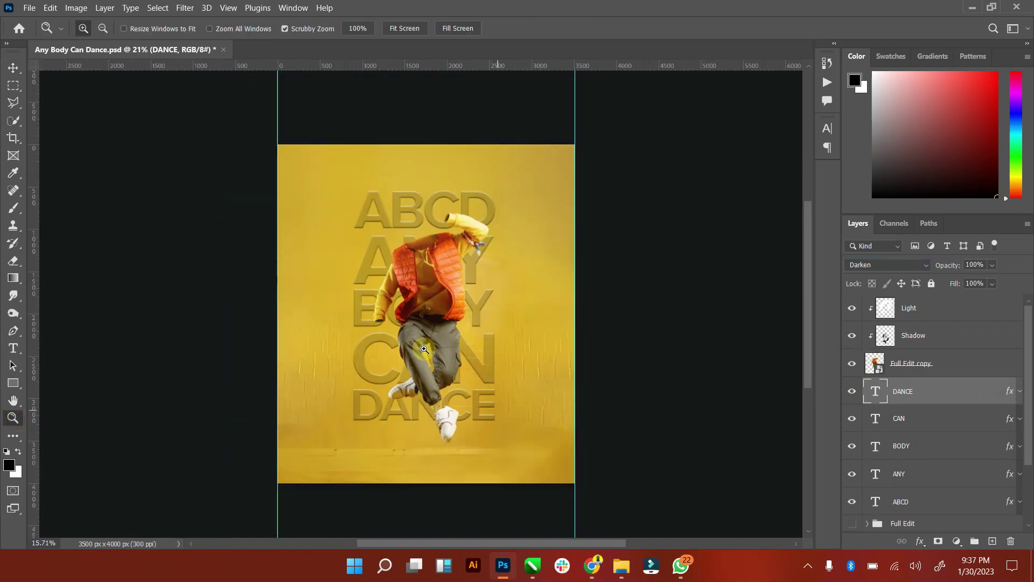
left_click(13, 67)
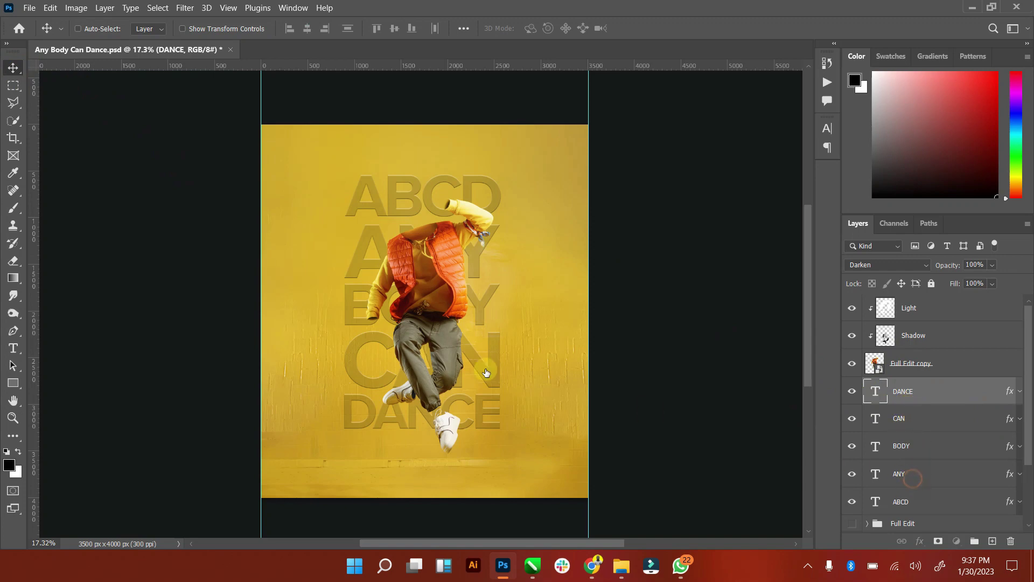
Step: Slide ANY out to the poster's left edge and BODY to the right edge
left_click_drag(379, 269, 292, 257)
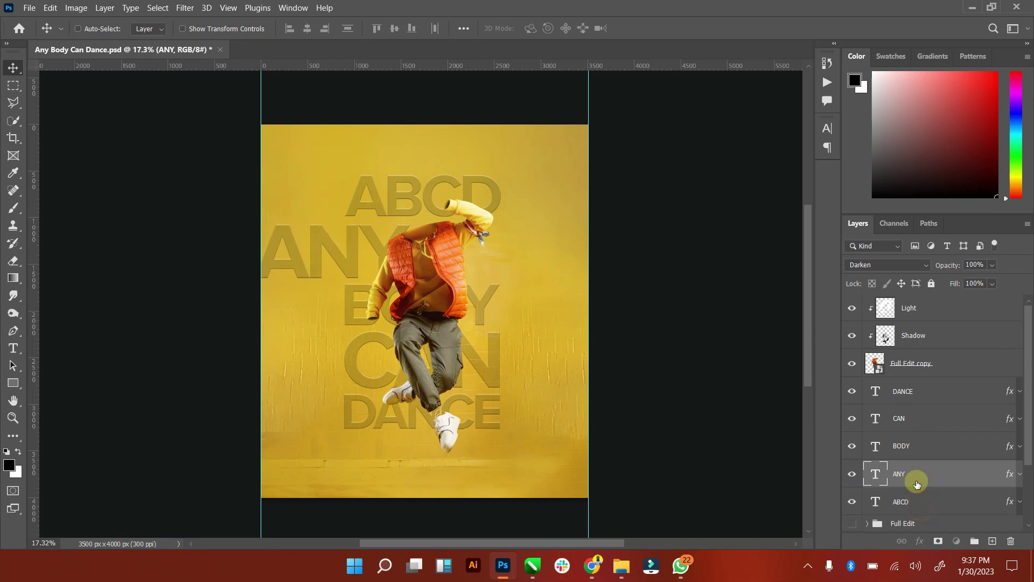
key("alt+bracketleft")
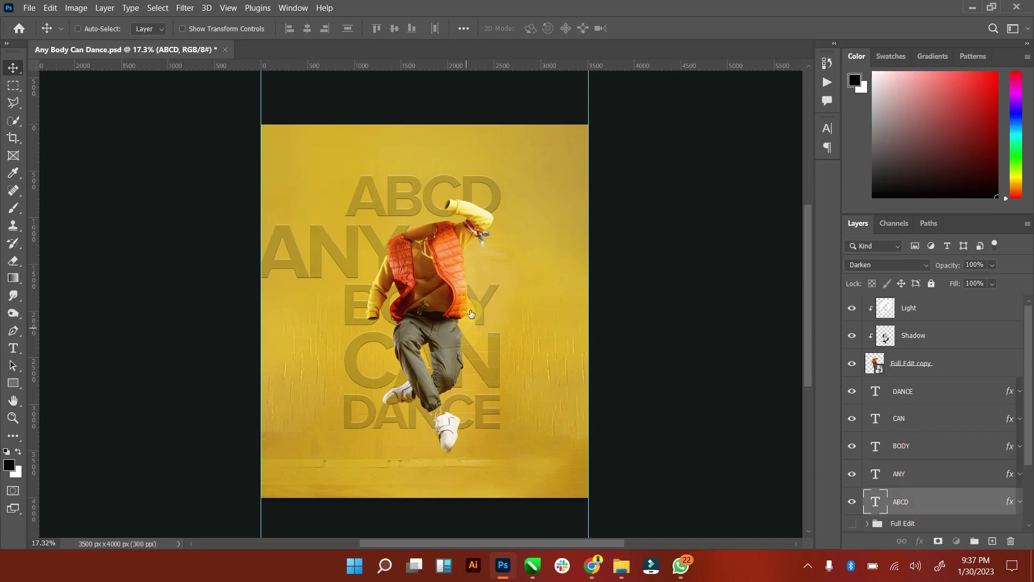
left_click_drag(472, 314, 573, 309)
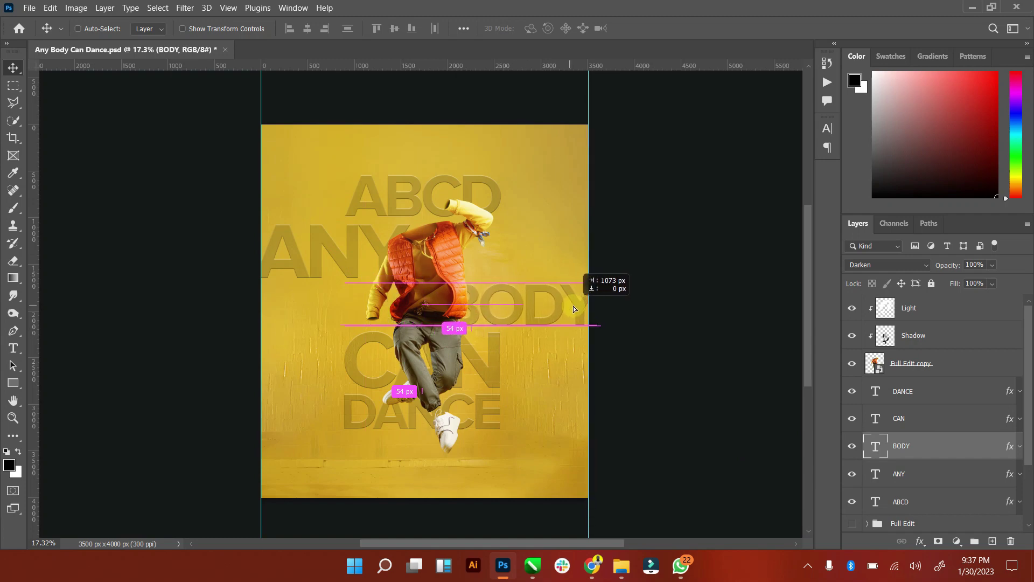
left_click_drag(573, 306, 579, 304)
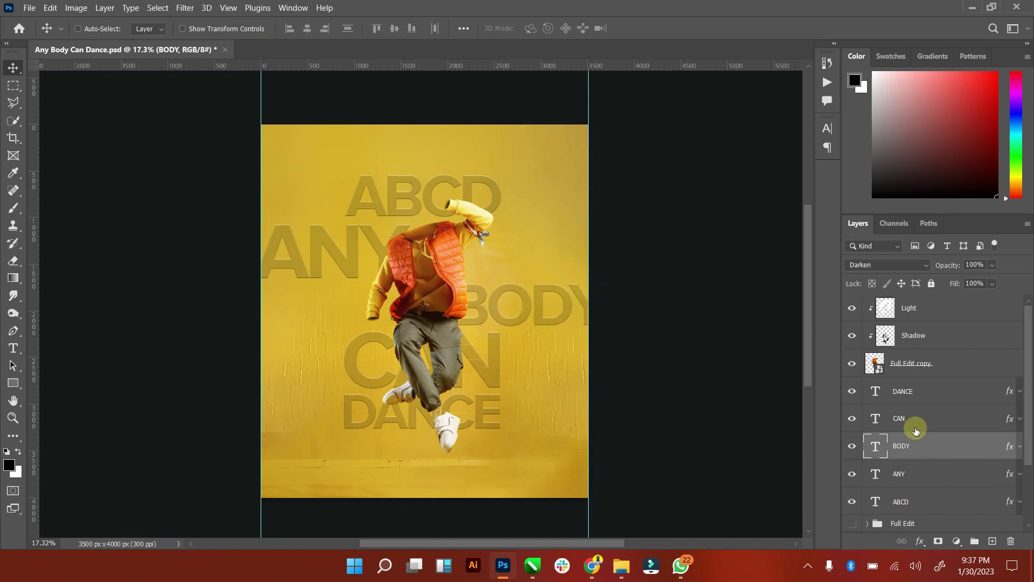
Step: Move CAN toward the poster's left edge and DANCE toward the right side
key("alt+bracketright")
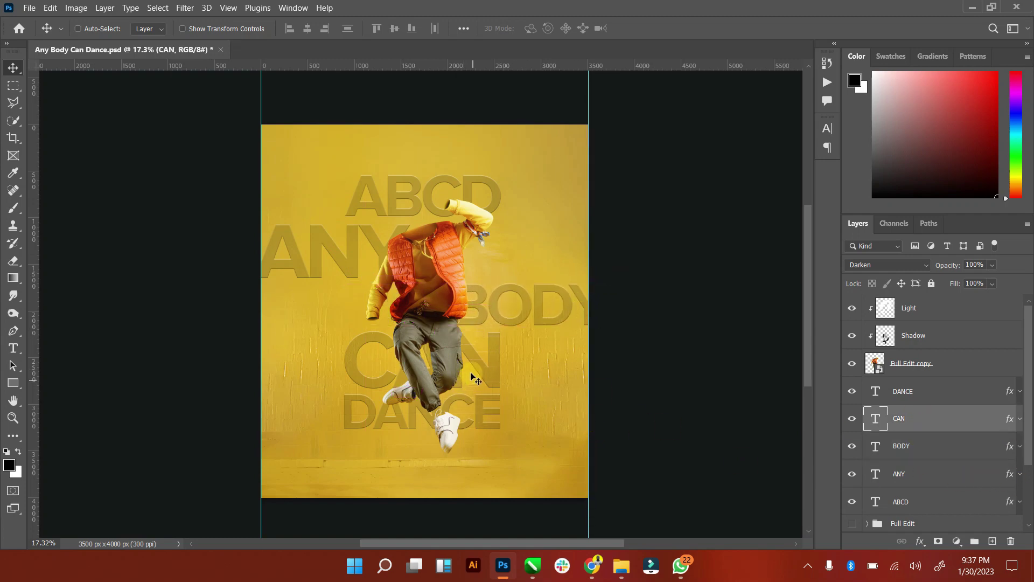
left_click_drag(461, 360, 380, 360)
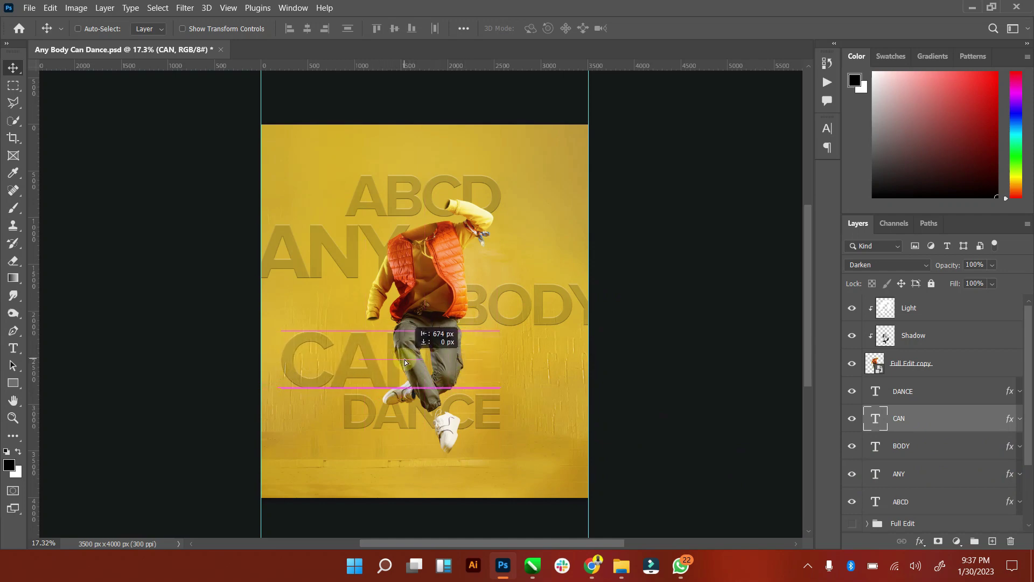
mouse_move(380, 360)
left_mouse_down()
mouse_move(408, 361)
mouse_move(461, 412)
left_mouse_up()
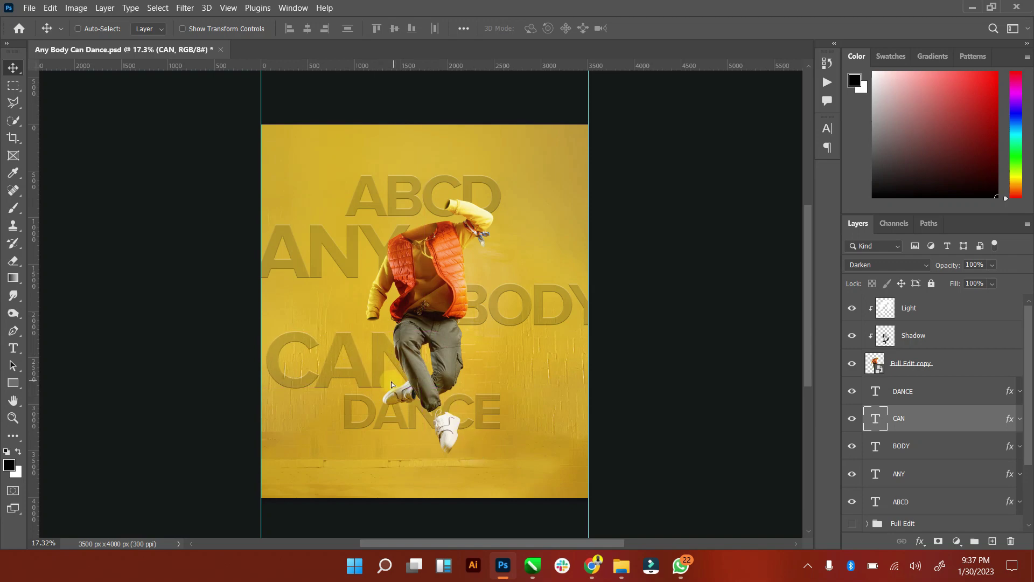
left_click_drag(392, 384, 418, 380)
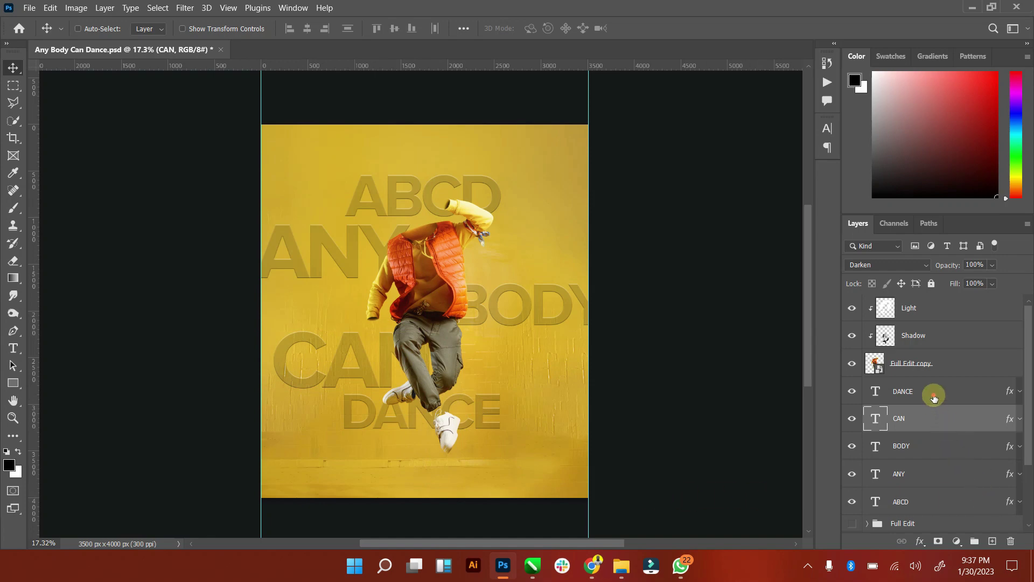
left_click(437, 410, "ctrl")
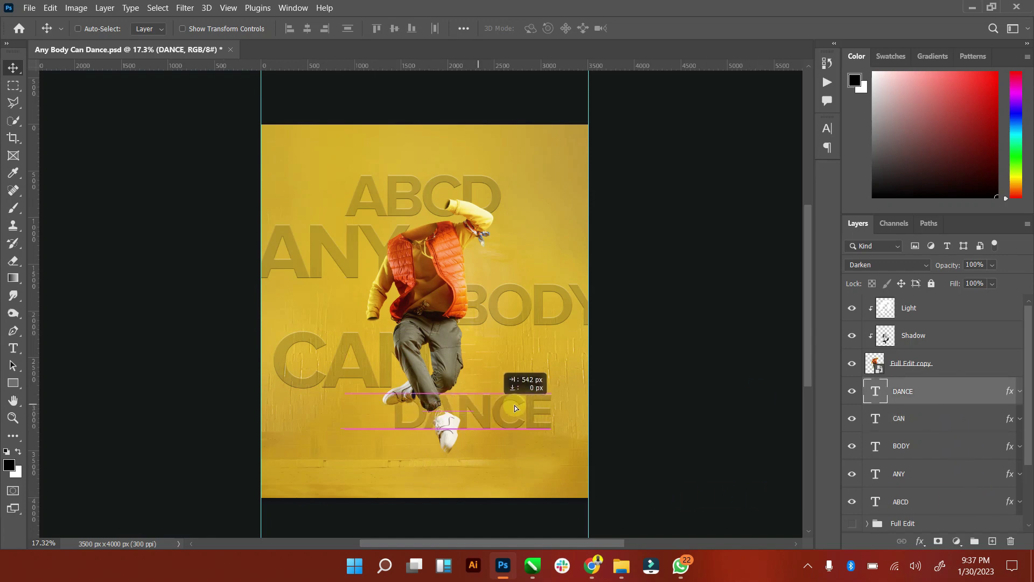
left_click_drag(437, 411, 523, 406)
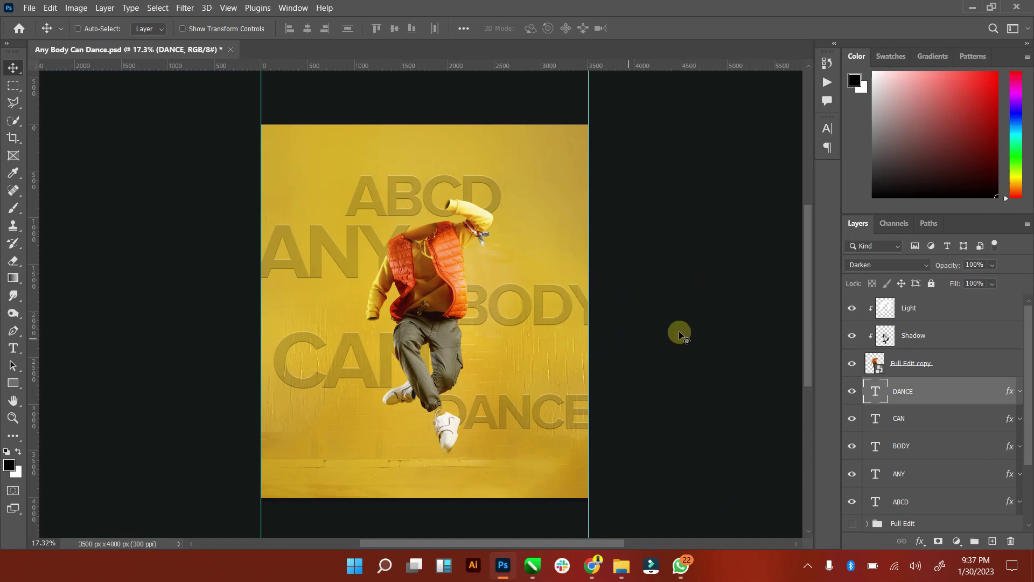
Step: Hide the ABCD word and nudge ANY, BODY and DANCE around the dancer
left_click(905, 502)
left_click(852, 502)
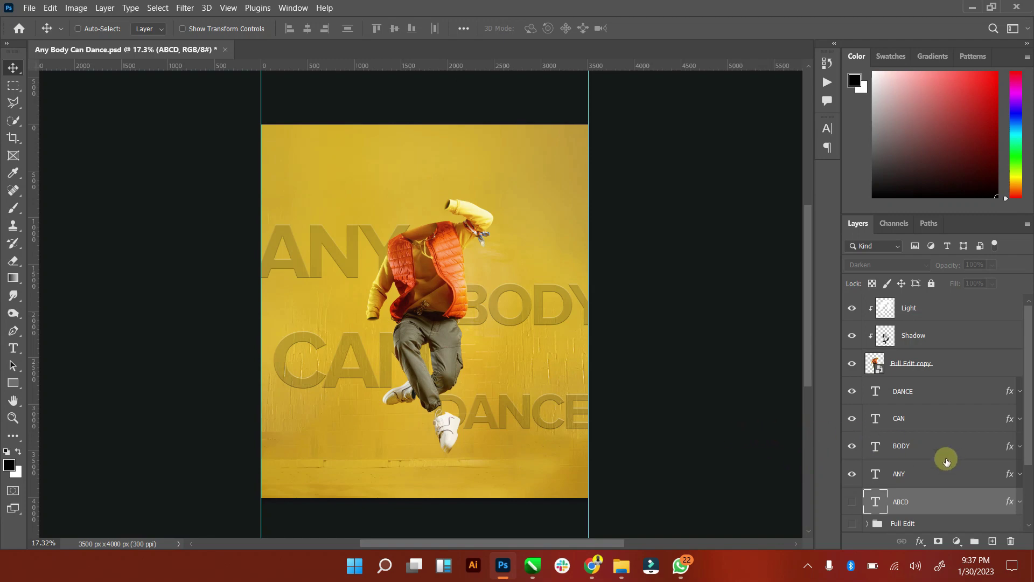
mouse_move(356, 231)
left_mouse_down()
mouse_move(380, 209)
mouse_move(372, 212)
left_mouse_up()
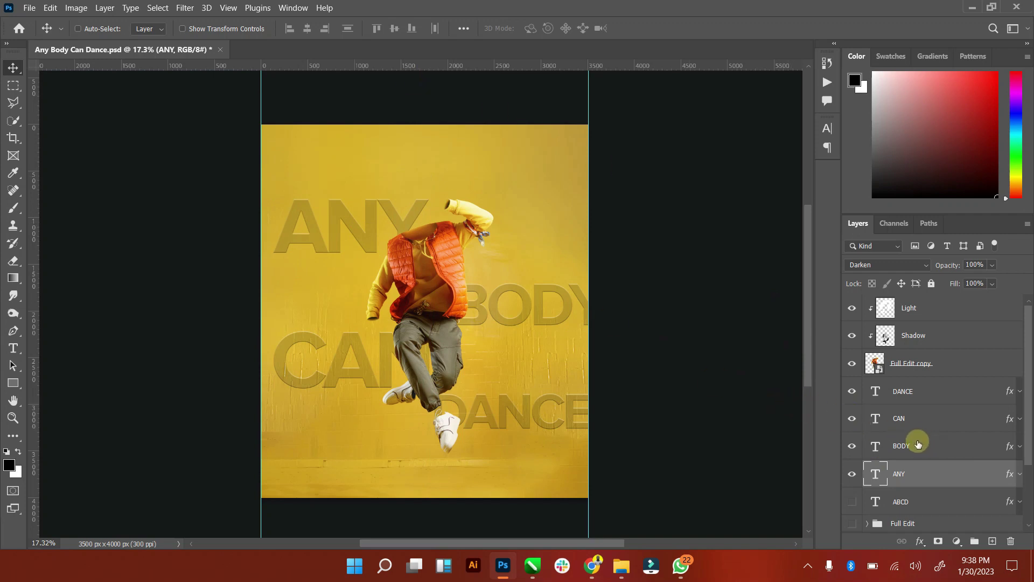
left_click(515, 329, "ctrl")
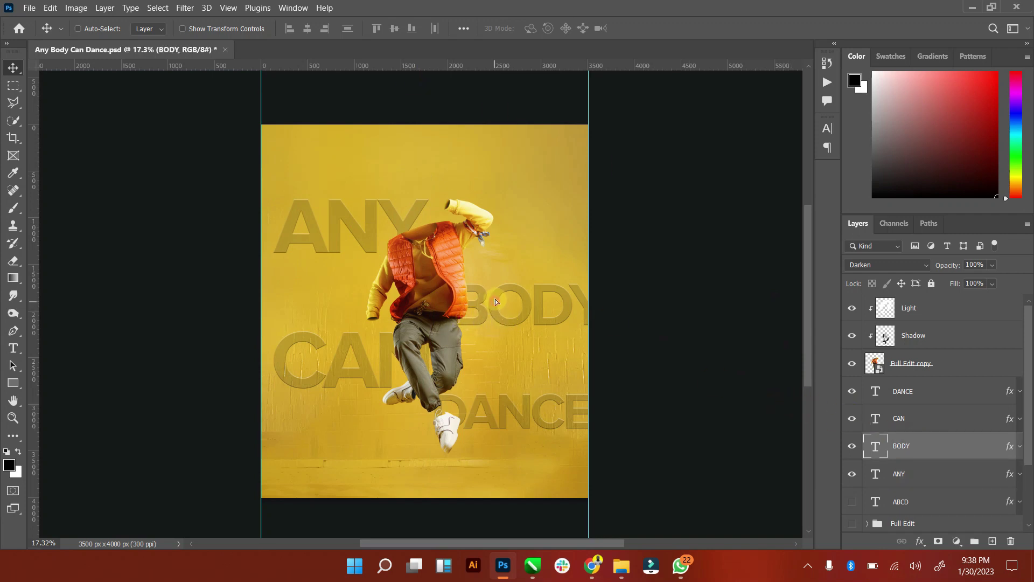
left_click_drag(494, 306, 487, 291)
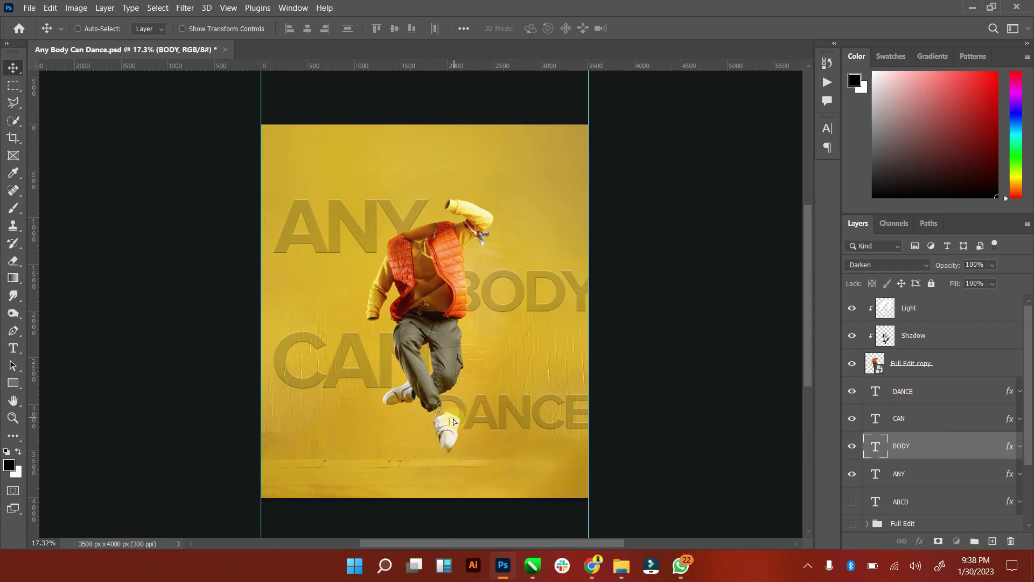
left_click_drag(454, 422, 450, 423)
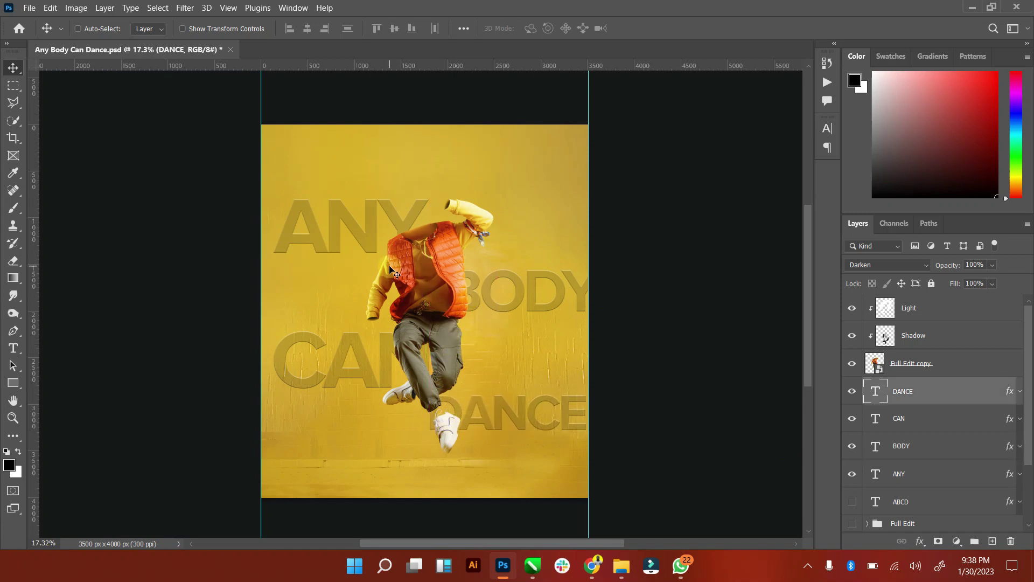
Step: Enlarge the DANCE word slightly with a transform, then zoom out to the whole poster
left_click(229, 28)
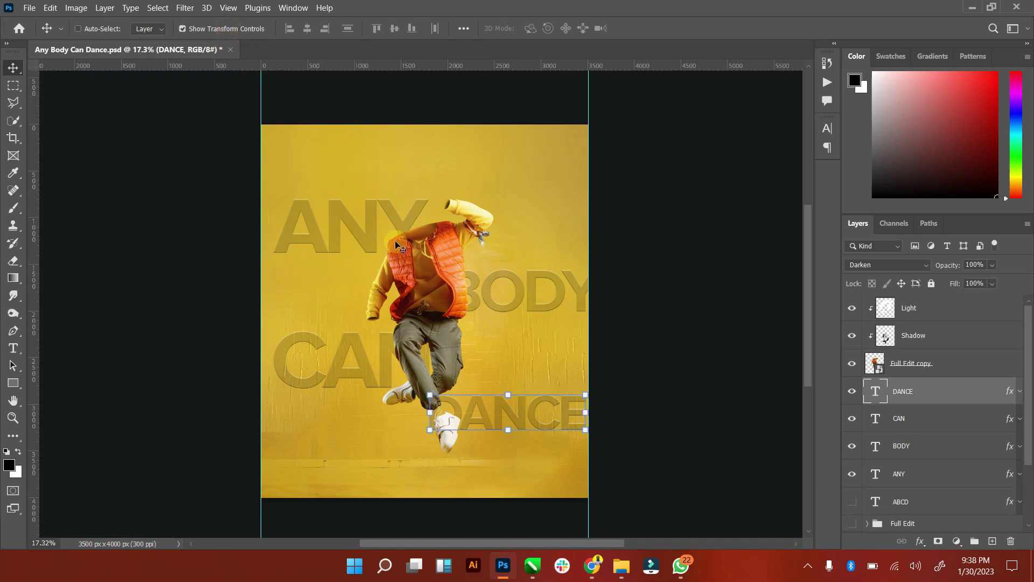
left_click(587, 434)
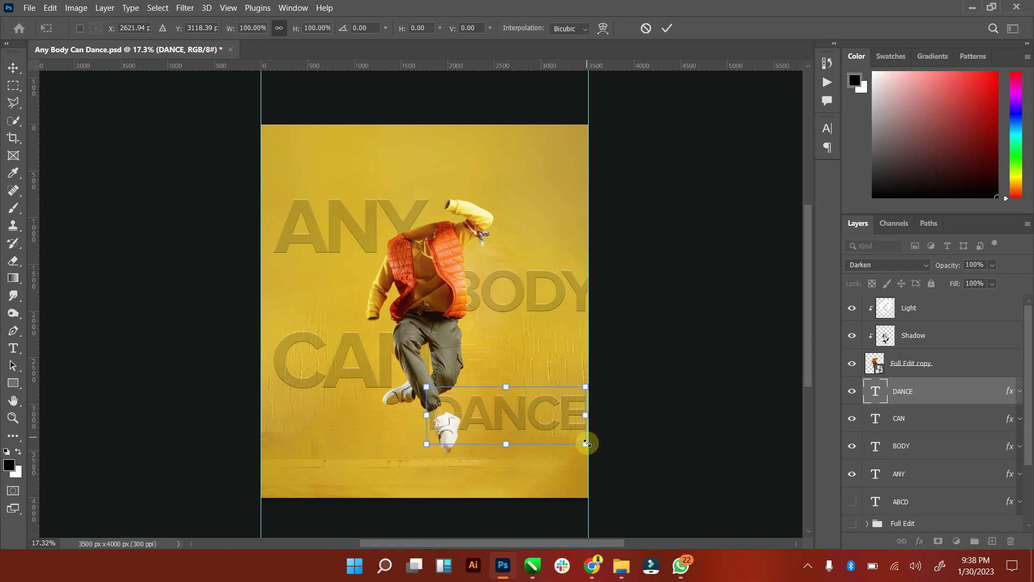
left_click_drag(596, 451, 607, 454)
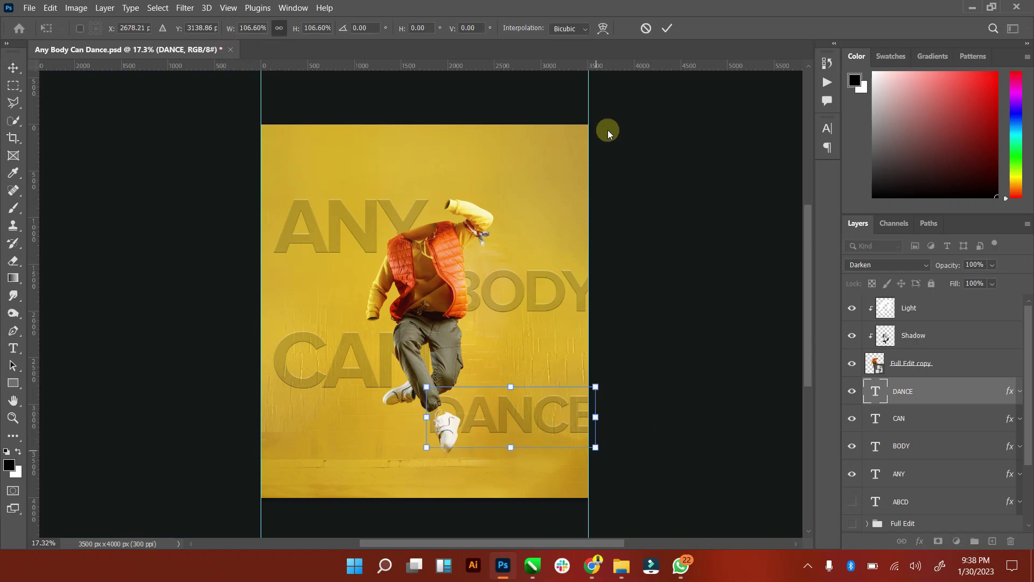
left_click(666, 29)
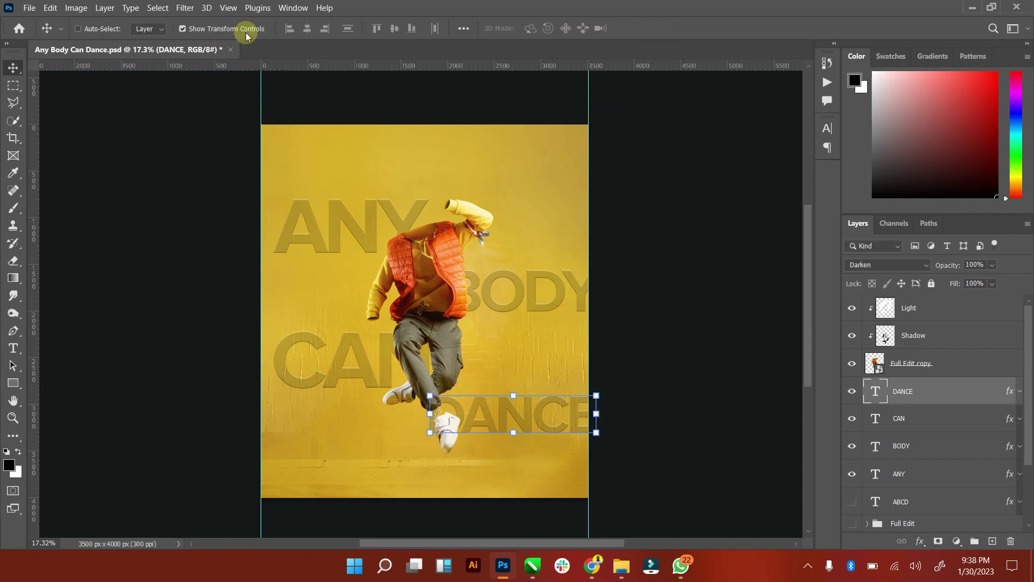
left_click(247, 34)
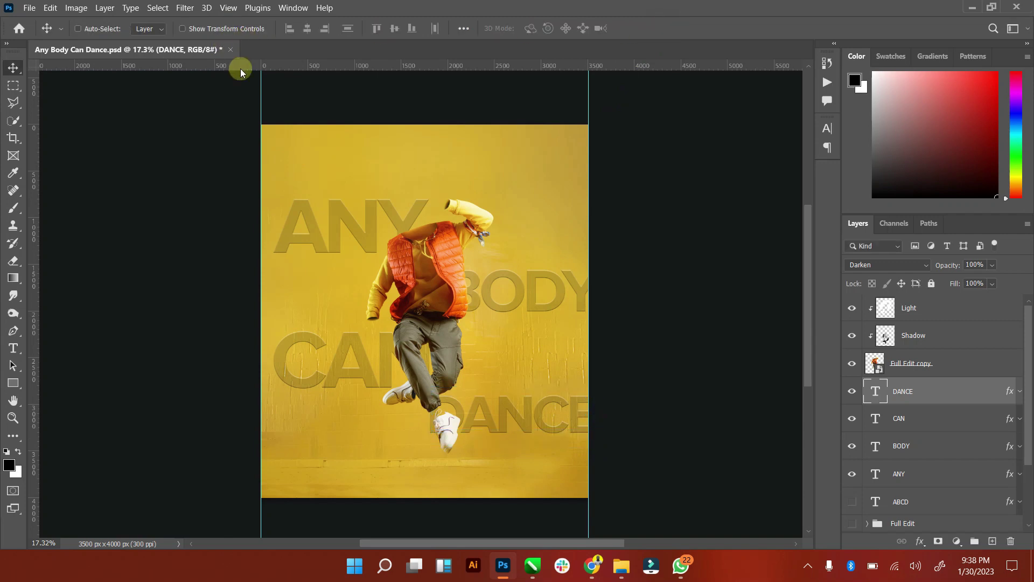
left_click(6, 418)
left_click_drag(430, 376, 394, 412)
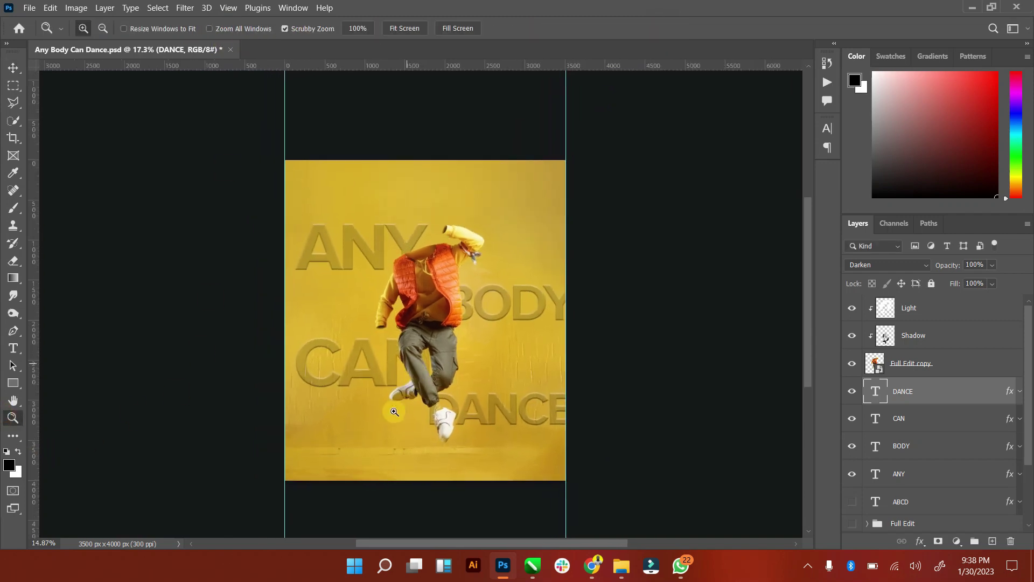
left_click(13, 67)
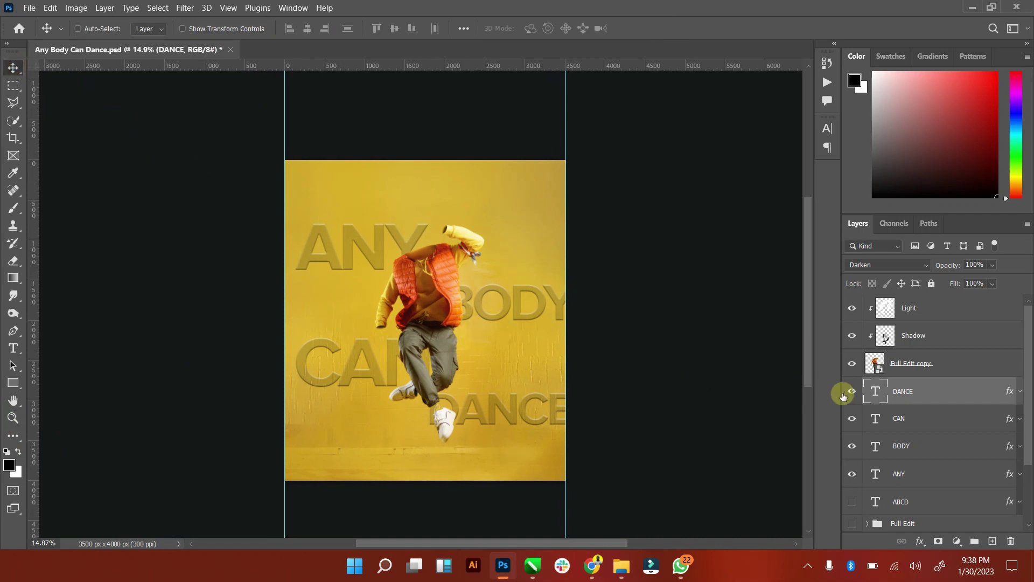
Step: Set the BODY and ANY text layers to 158.93 pt
double_click(876, 447)
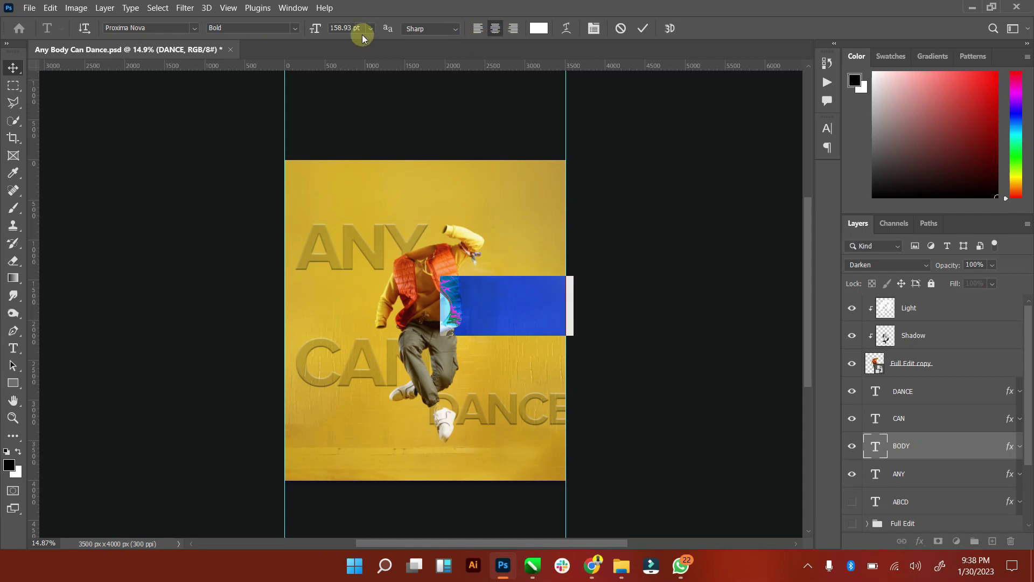
left_click(356, 28)
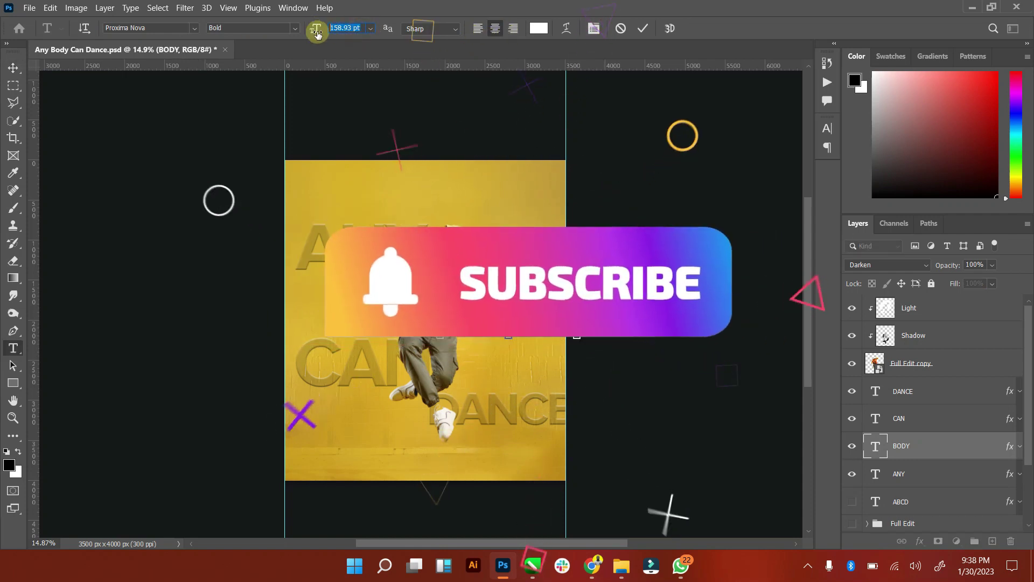
left_click(640, 30)
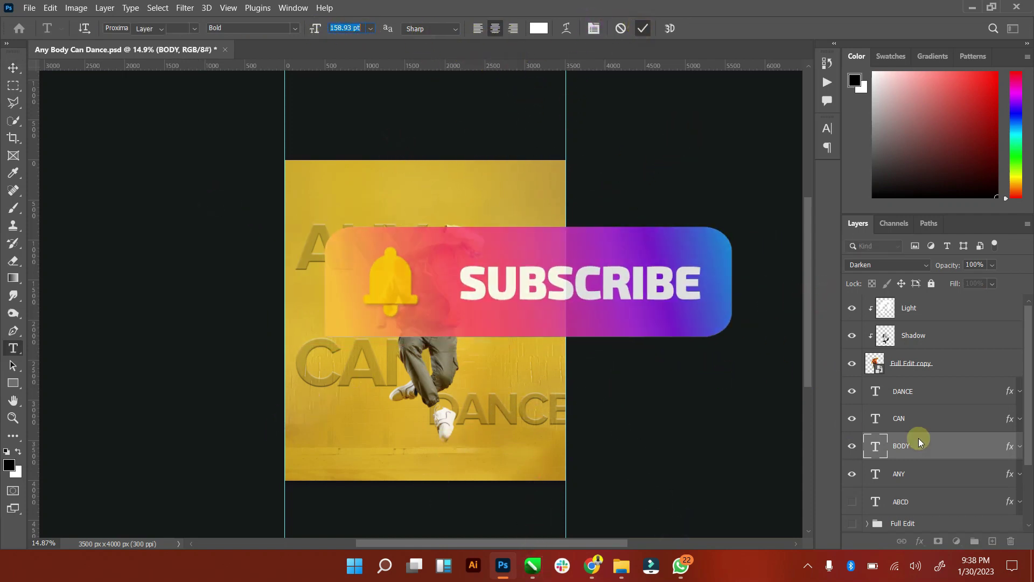
key("v")
left_click(875, 476)
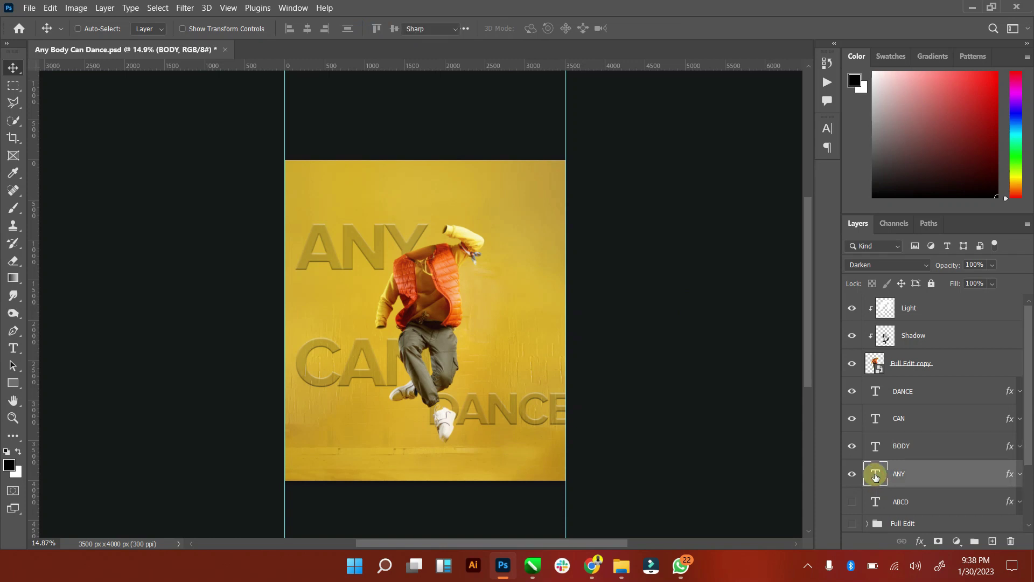
double_click(875, 473)
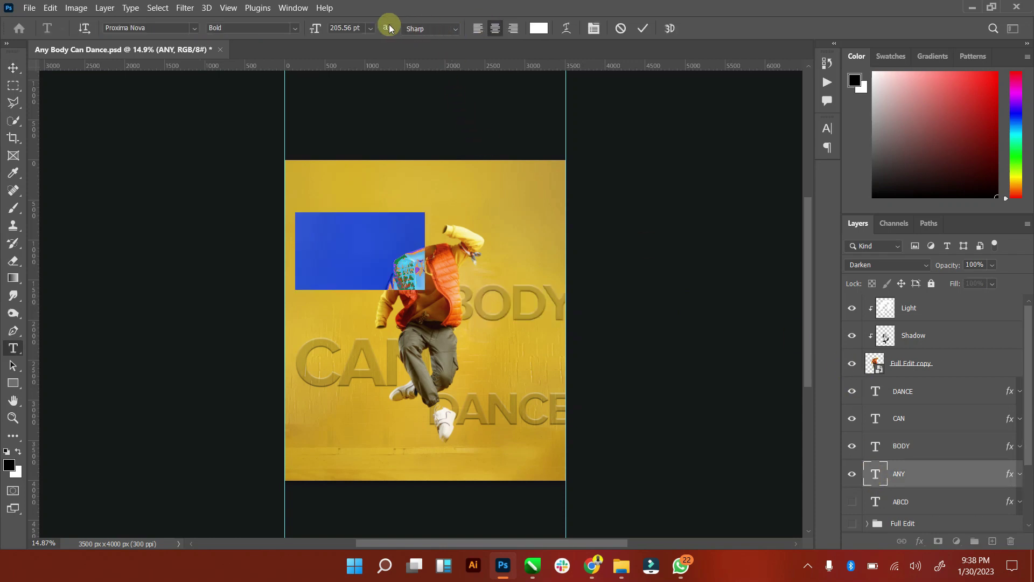
left_click_drag(315, 28, 296, 29)
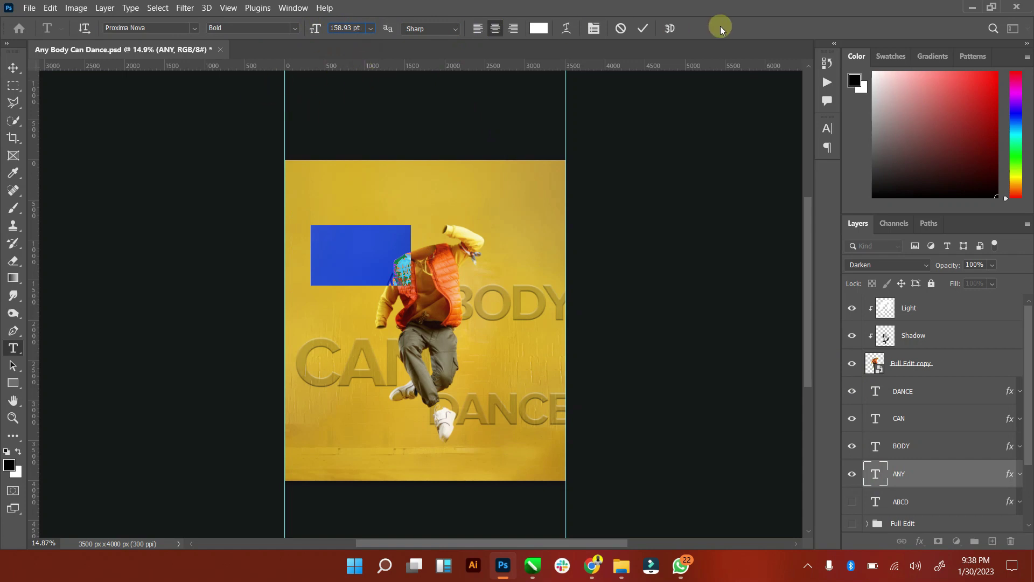
left_click(645, 30)
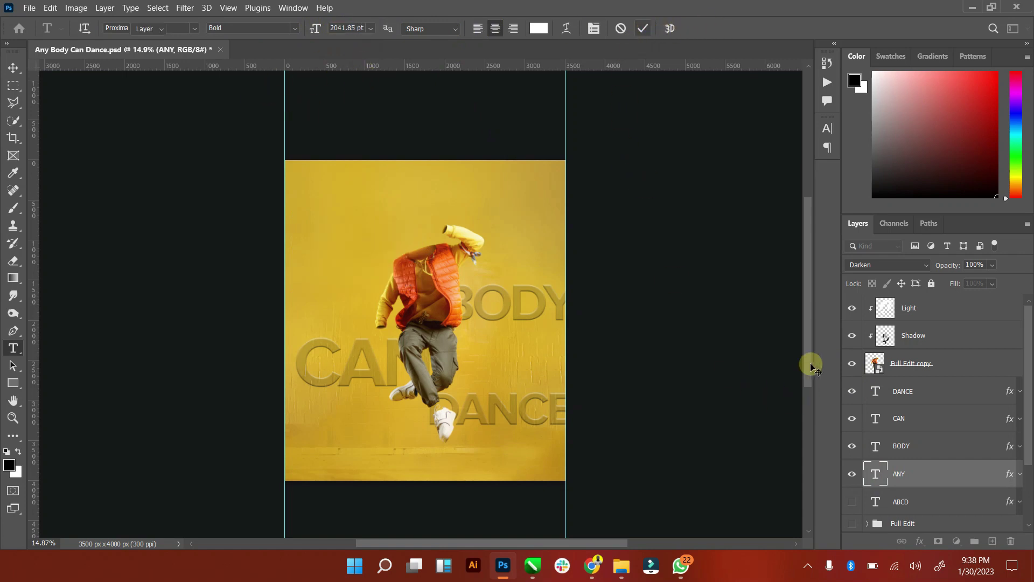
key("v")
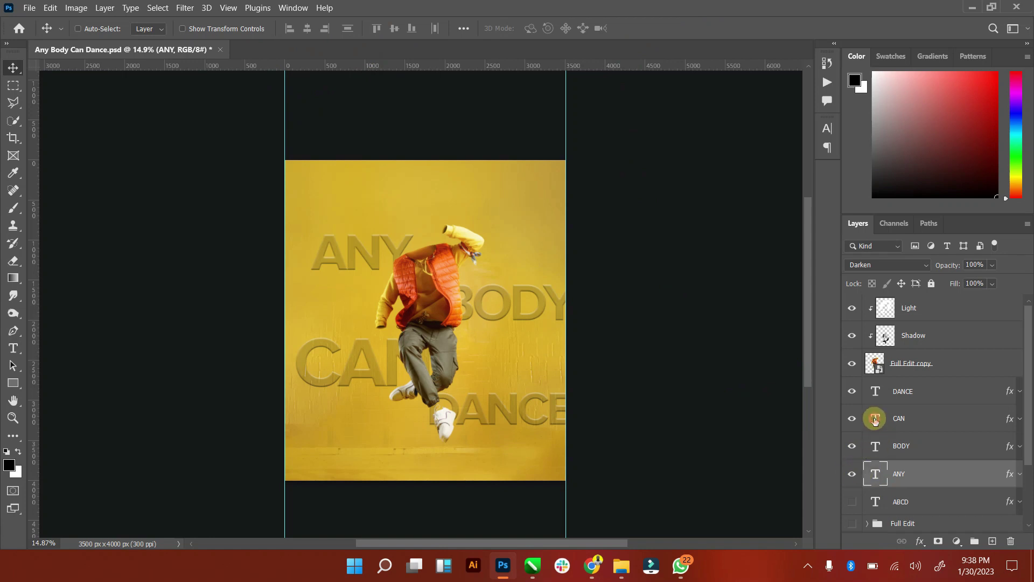
Step: Give CAN and DANCE the matching 158.93 pt font size
double_click(875, 420)
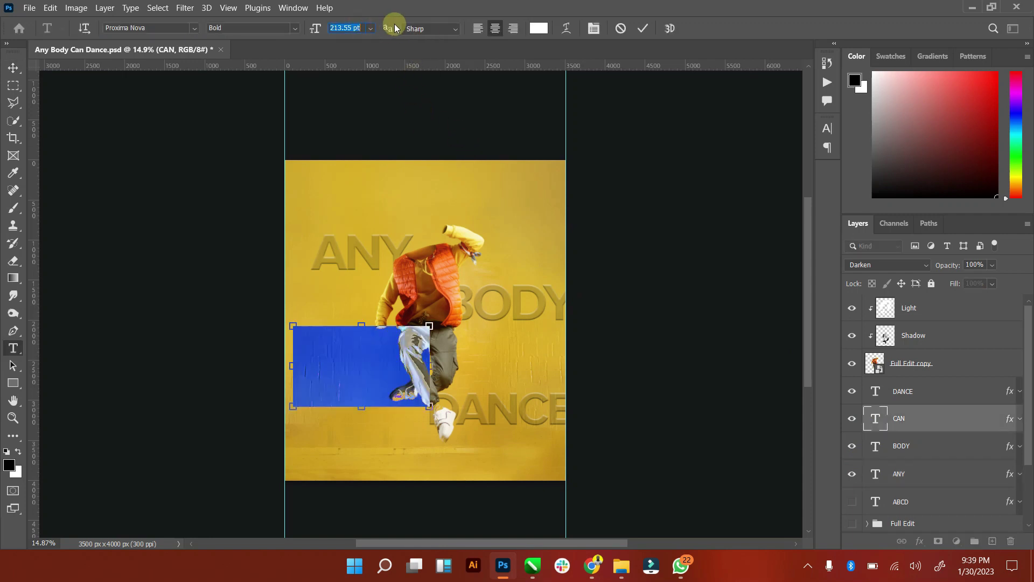
key("ctrl+z")
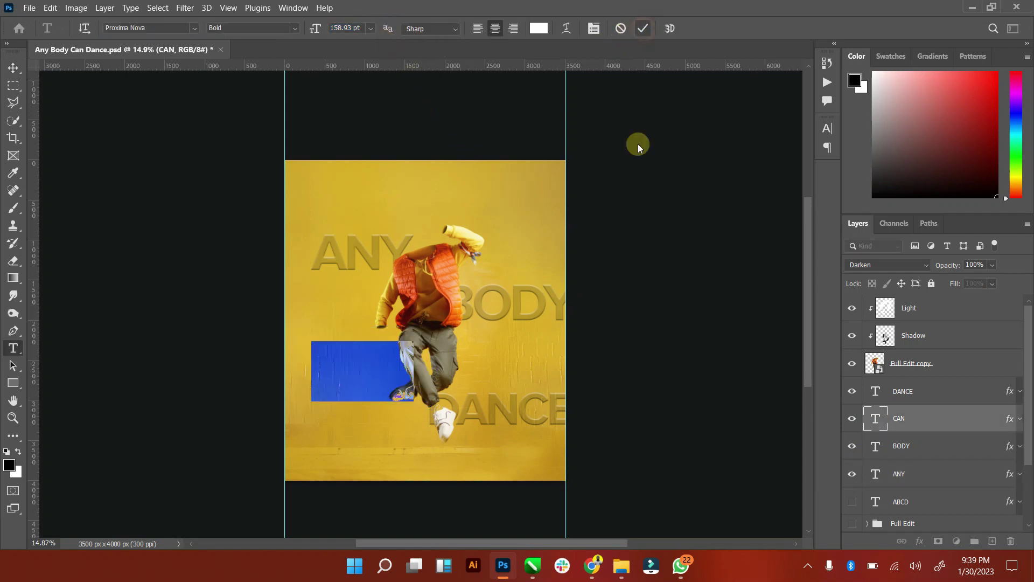
left_click(638, 144)
key("v")
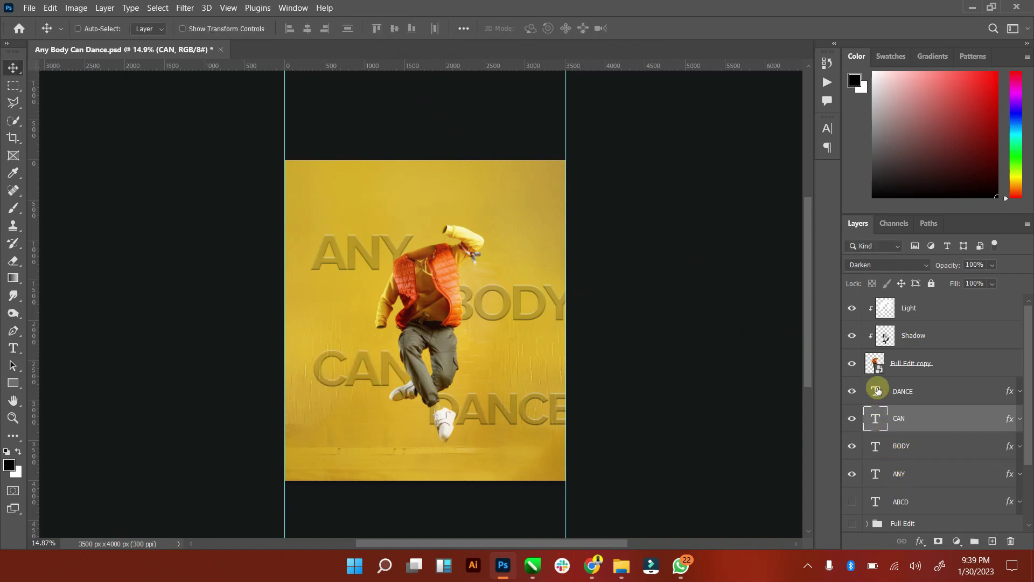
double_click(877, 388)
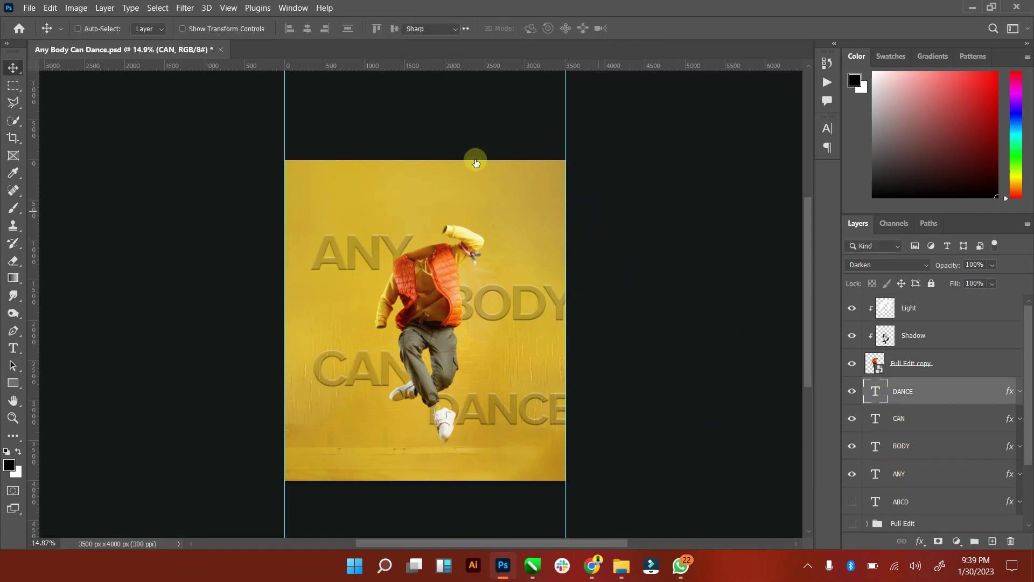
left_click(355, 28)
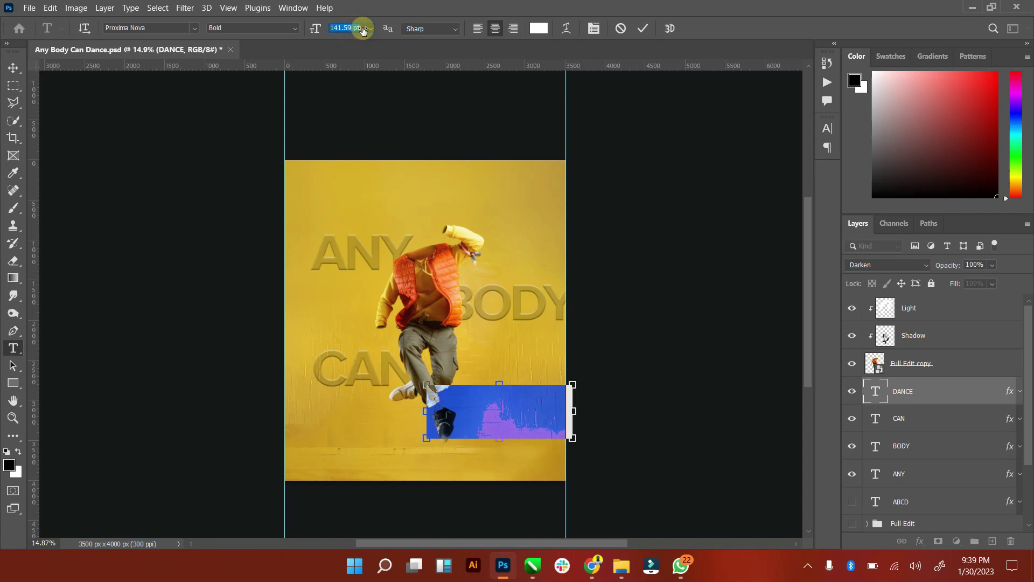
type("158.93")
key("Return")
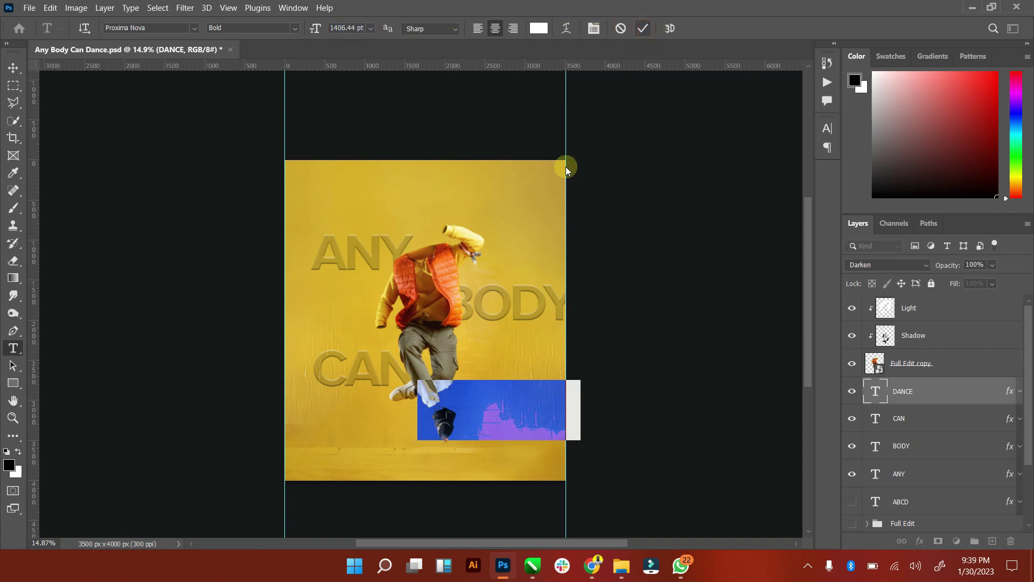
key("Escape")
Step: Shift DANCE slightly left and move BODY under ANY and CAN under BODY
key("v")
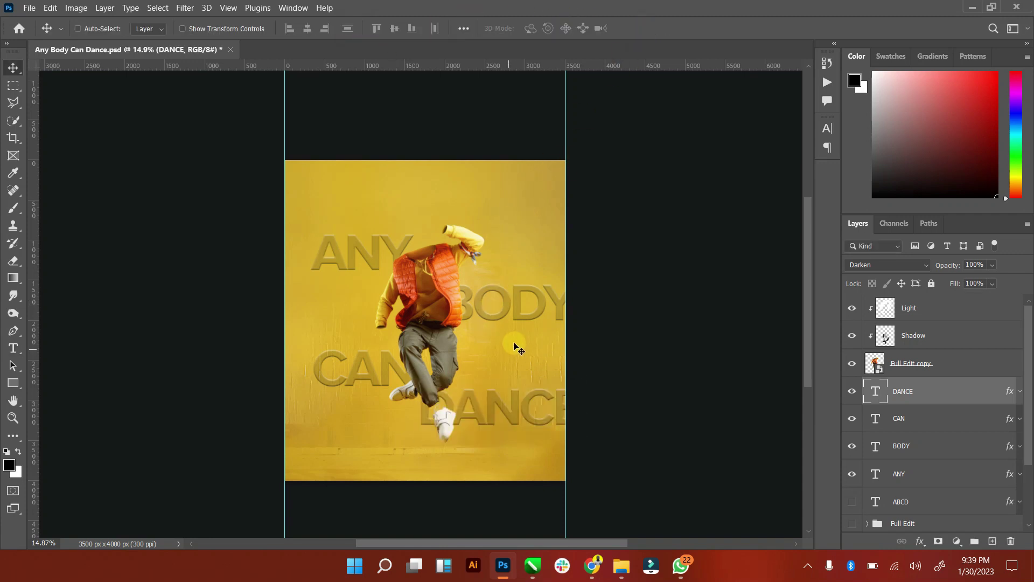
left_click_drag(531, 407, 520, 407)
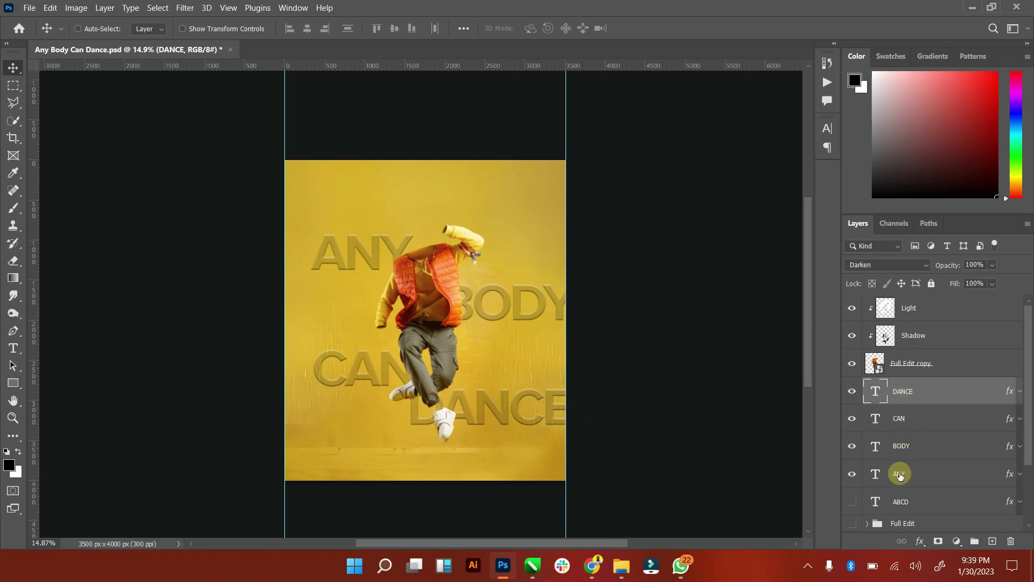
left_click_drag(483, 286, 327, 285)
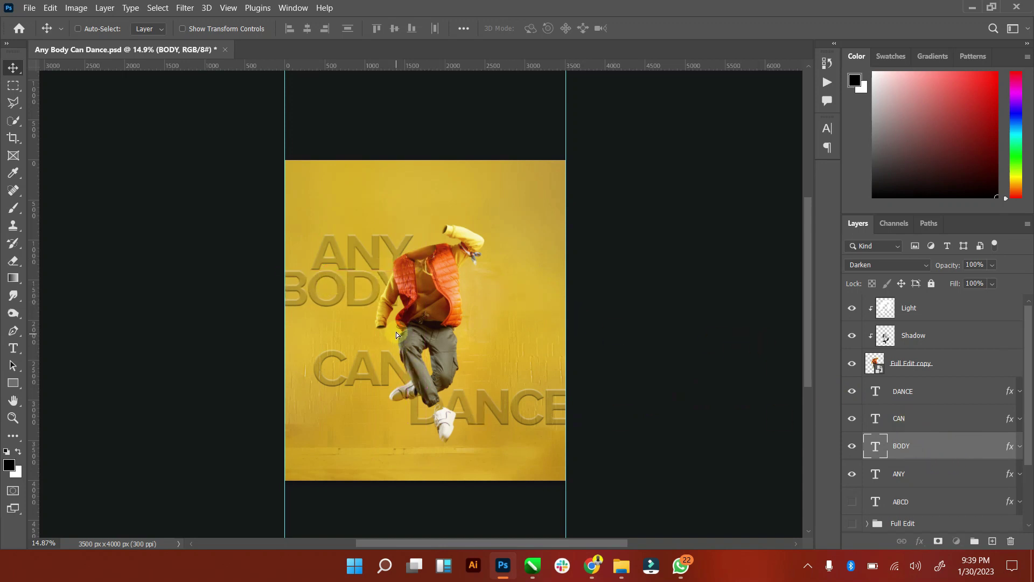
left_click_drag(409, 379, 396, 340)
left_click(927, 419)
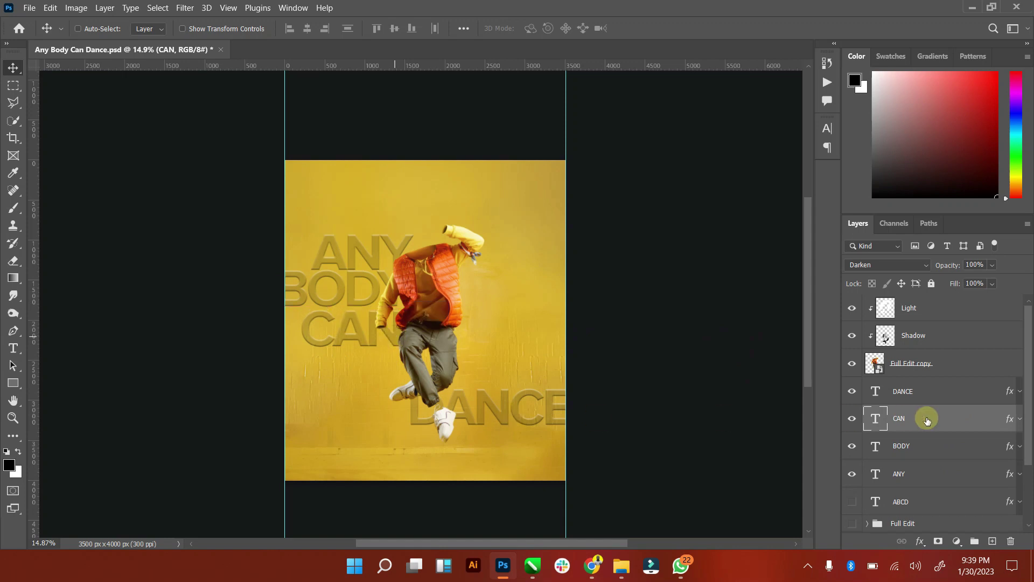
Step: Rotate DANCE to run vertically and place it beside the dancer's body
left_click_drag(478, 405, 477, 301)
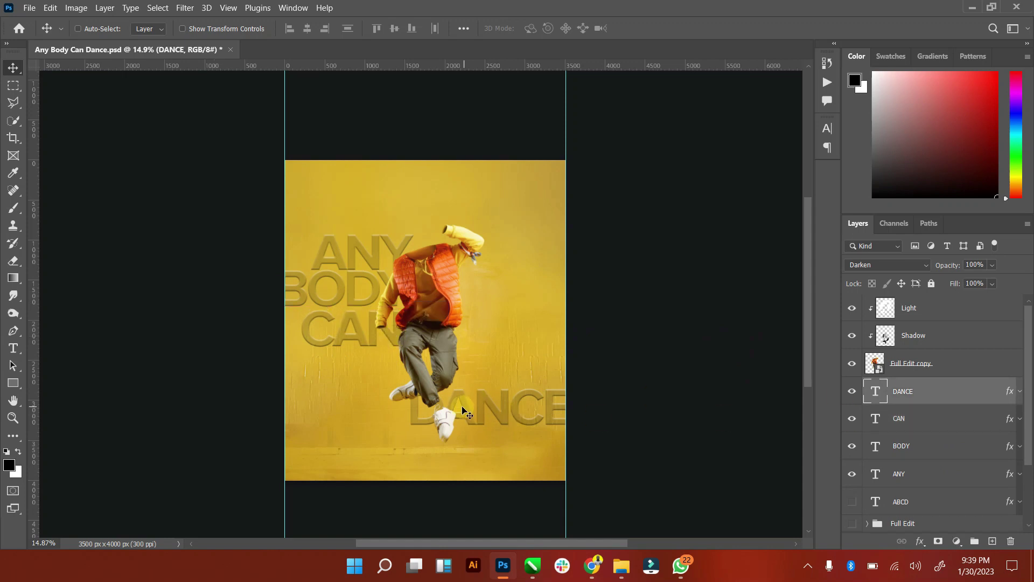
left_click(233, 29)
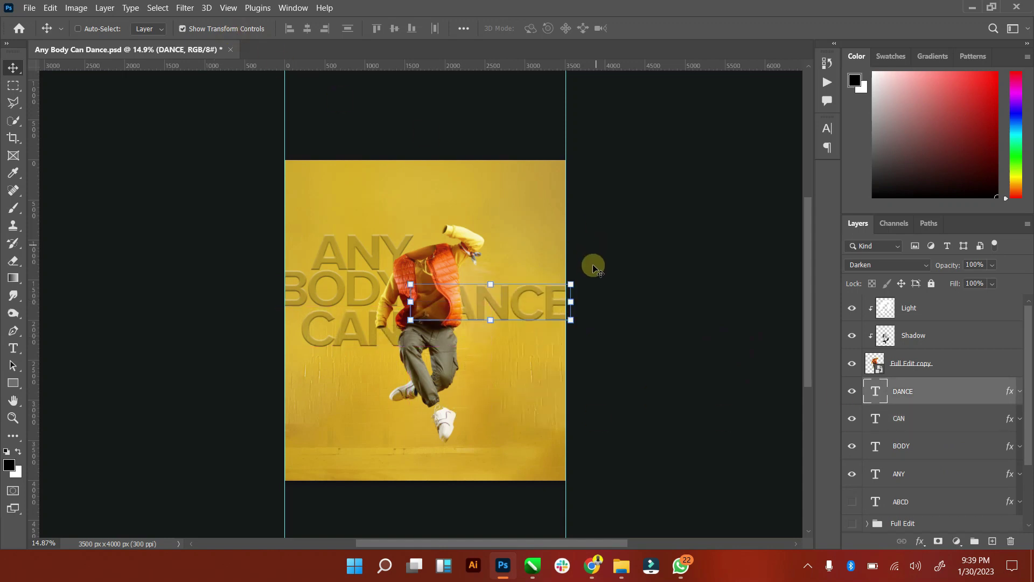
left_click_drag(585, 276, 517, 370)
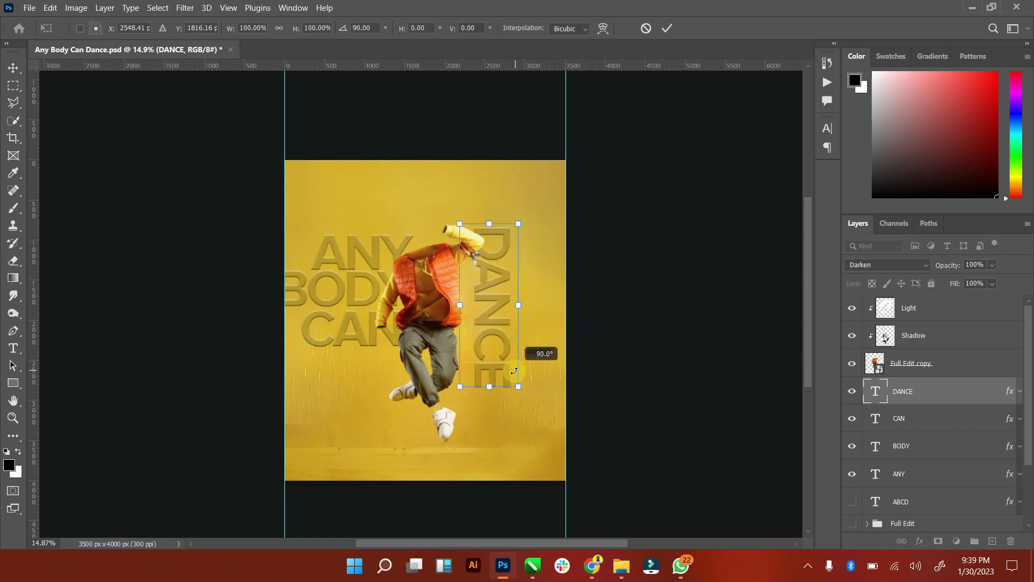
left_click(657, 41)
left_click_drag(496, 291, 486, 293)
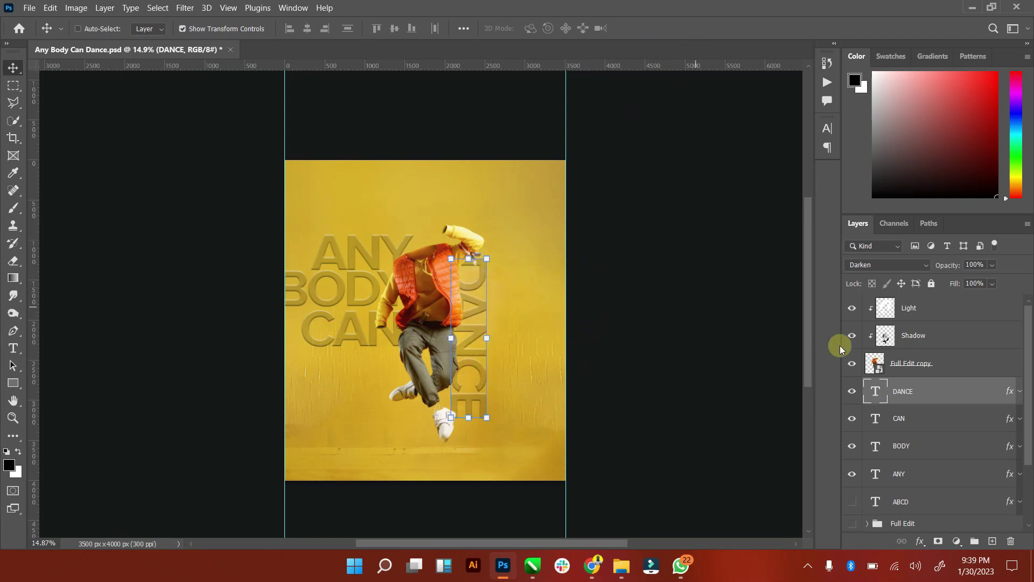
Step: Realign ANY, BODY and CAN into an evenly spaced left-aligned stack
left_click(899, 474)
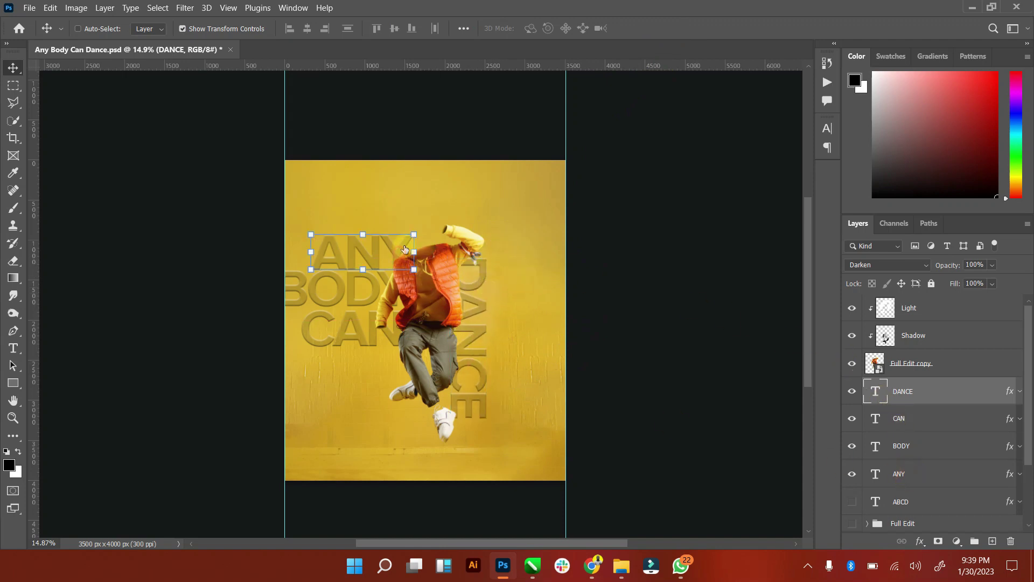
left_click_drag(405, 249, 425, 234)
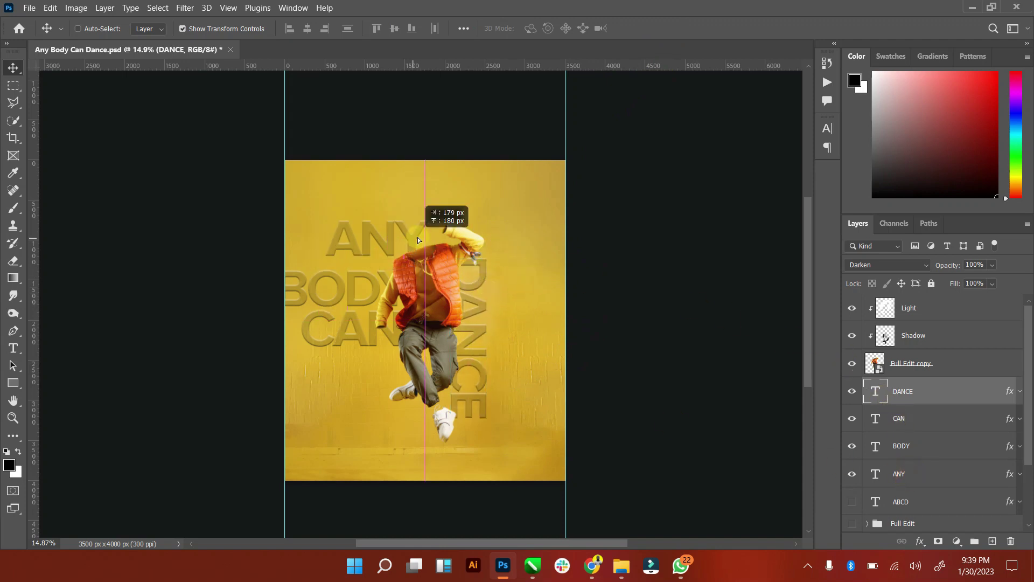
left_click(368, 288, "ctrl")
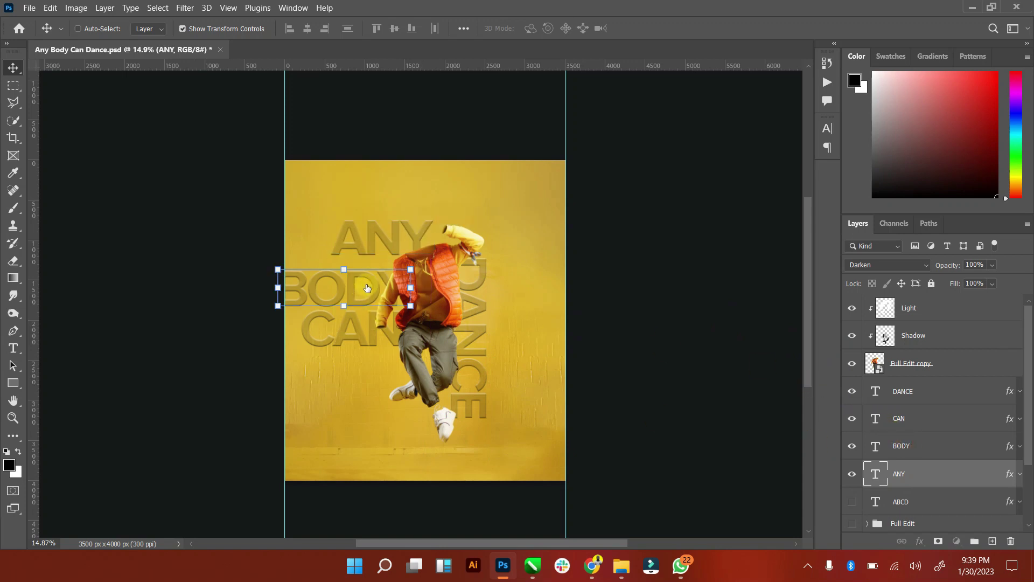
left_click_drag(383, 266, 375, 288)
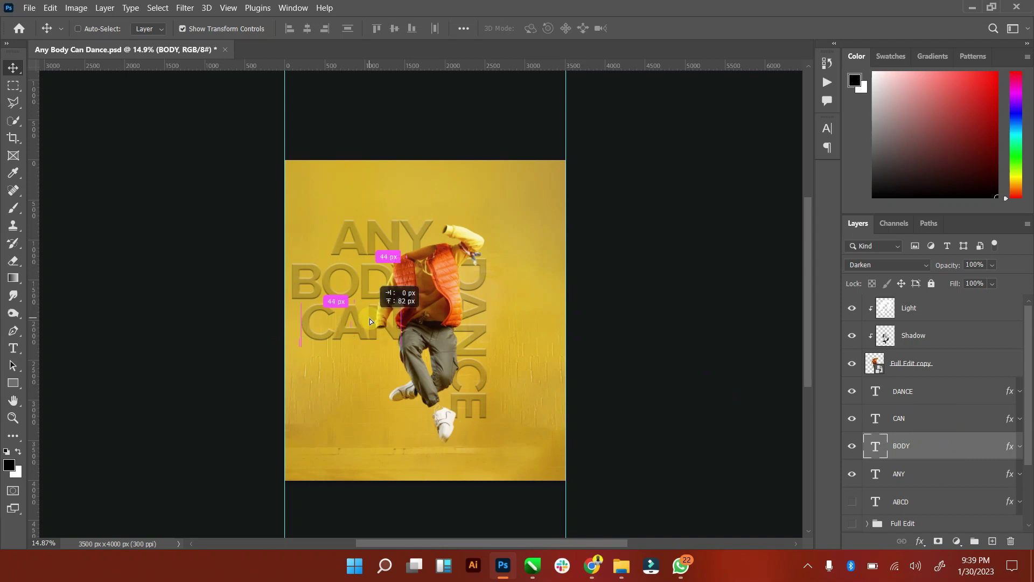
left_click_drag(369, 318, 366, 318)
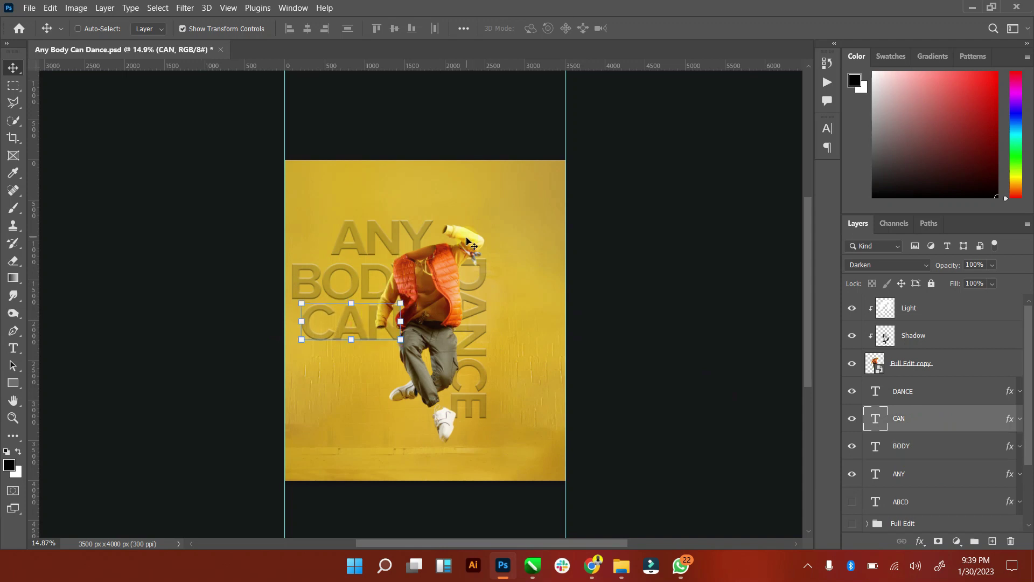
left_click(246, 28)
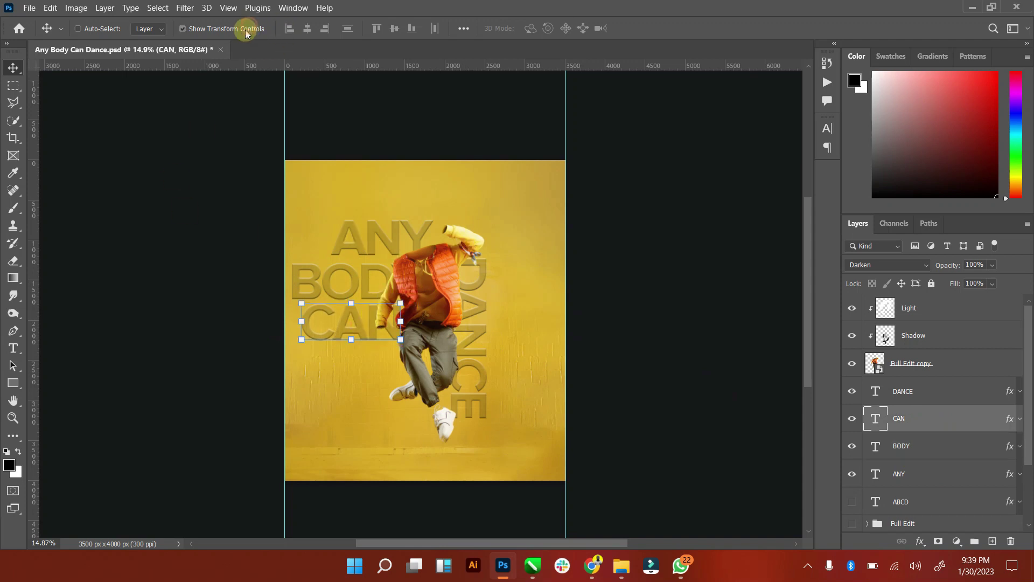
Step: Add a credit text line ('ON') at the poster's bottom above the Light layer, moved toward centre
left_click(13, 418)
left_click_drag(415, 371, 426, 370)
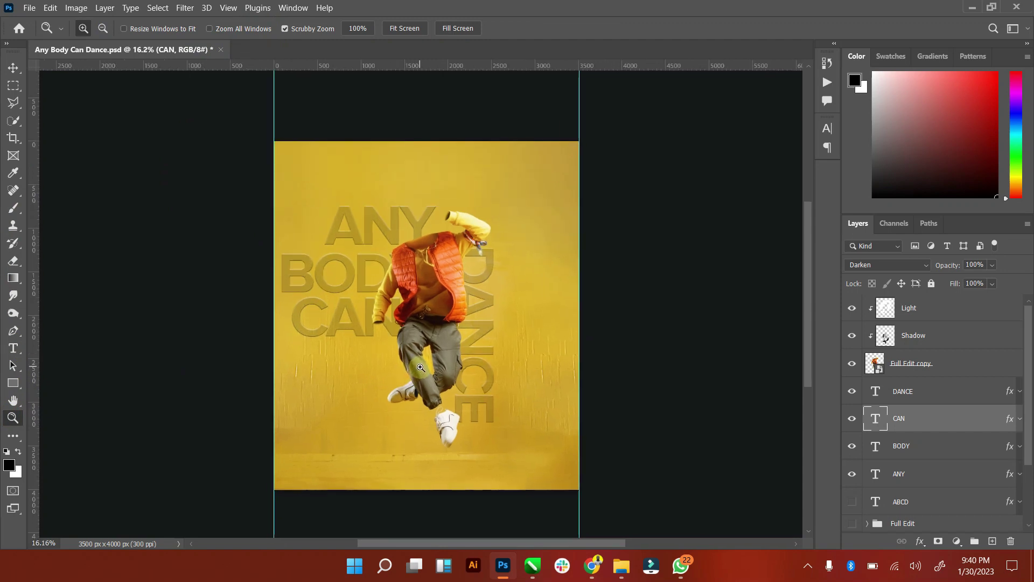
left_click(13, 67)
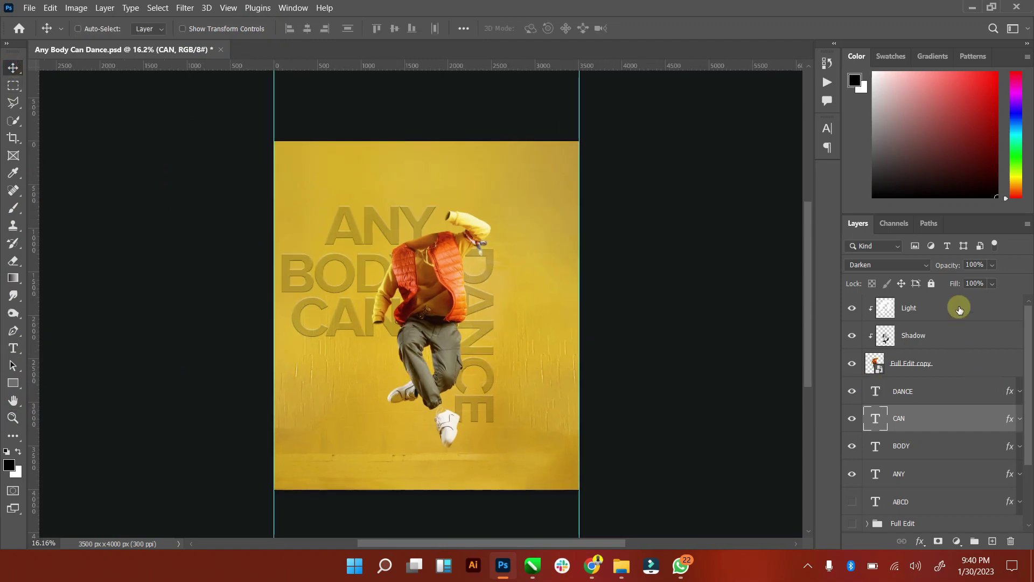
left_click(958, 306)
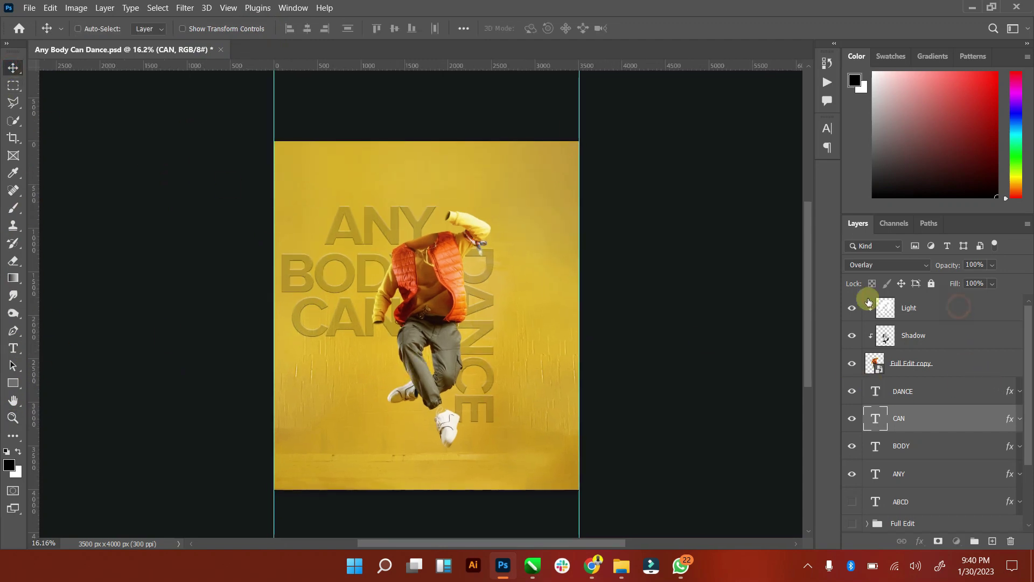
left_click(14, 349)
left_click(436, 462)
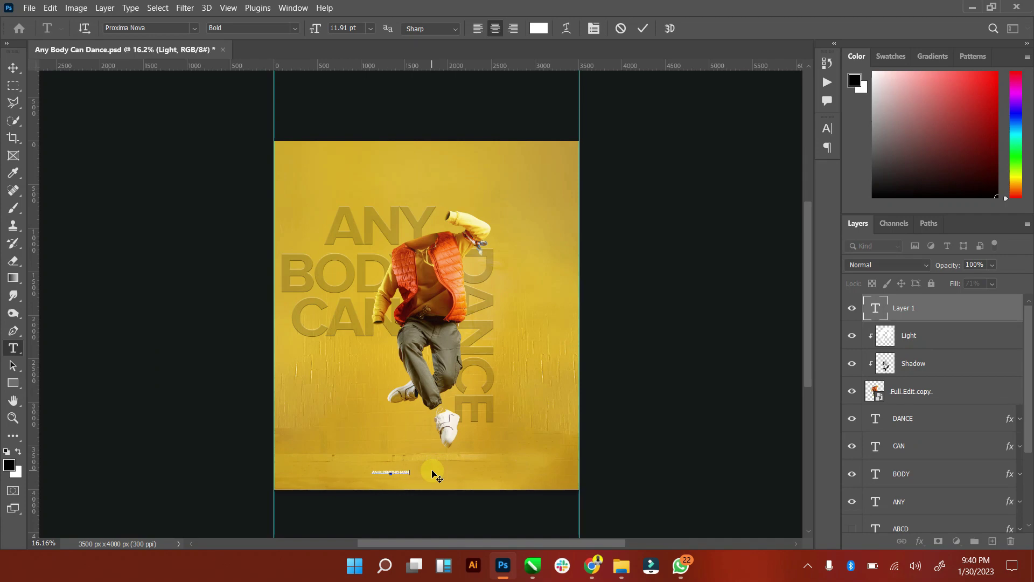
type("IPULATION")
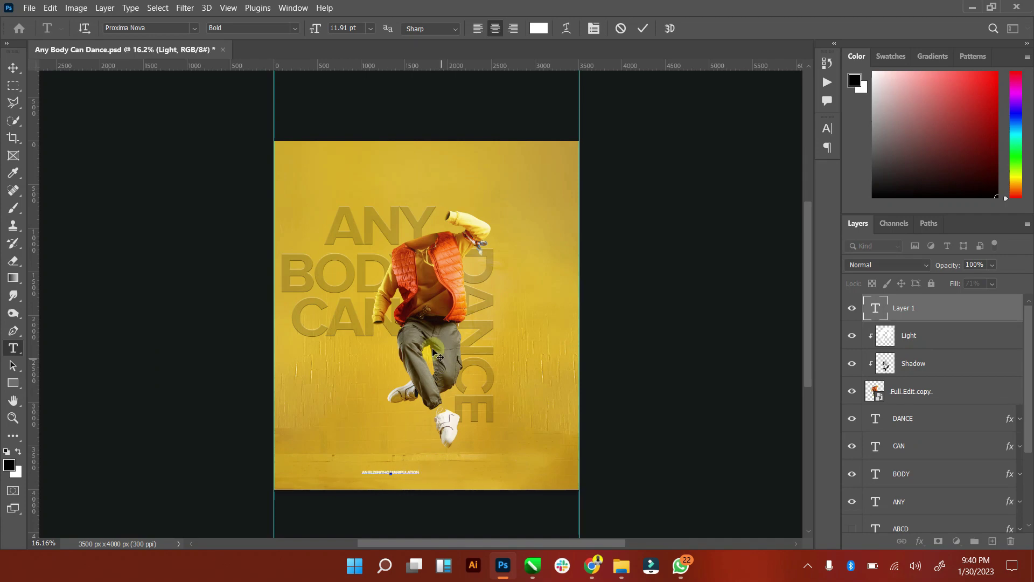
key("ctrl+Return")
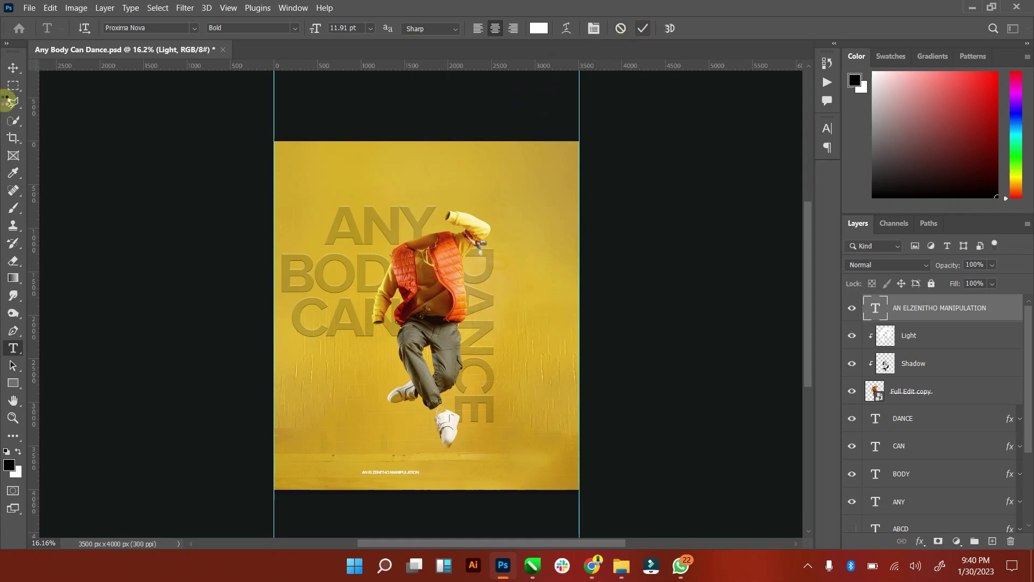
left_click(13, 67)
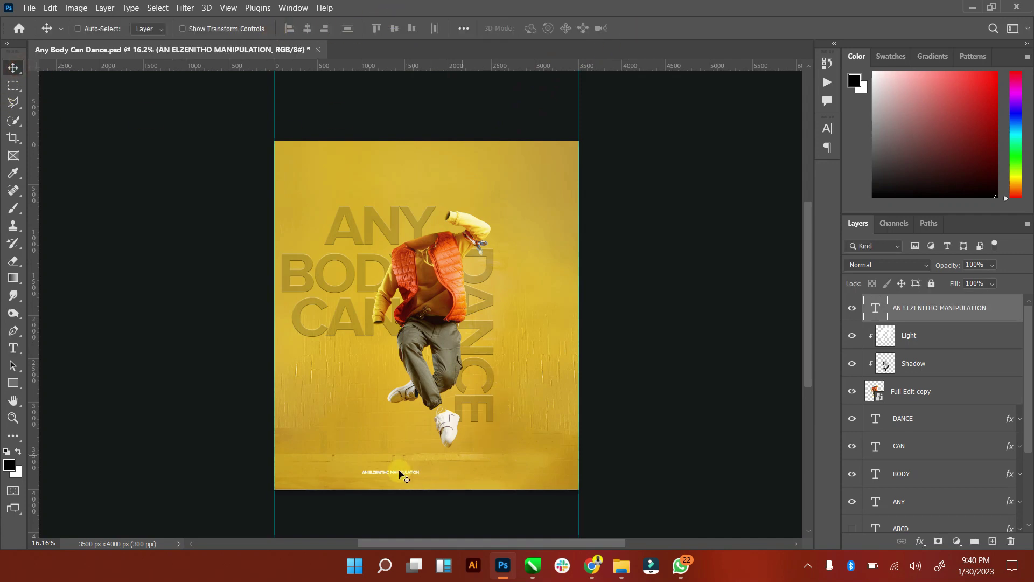
left_click_drag(396, 476, 440, 476)
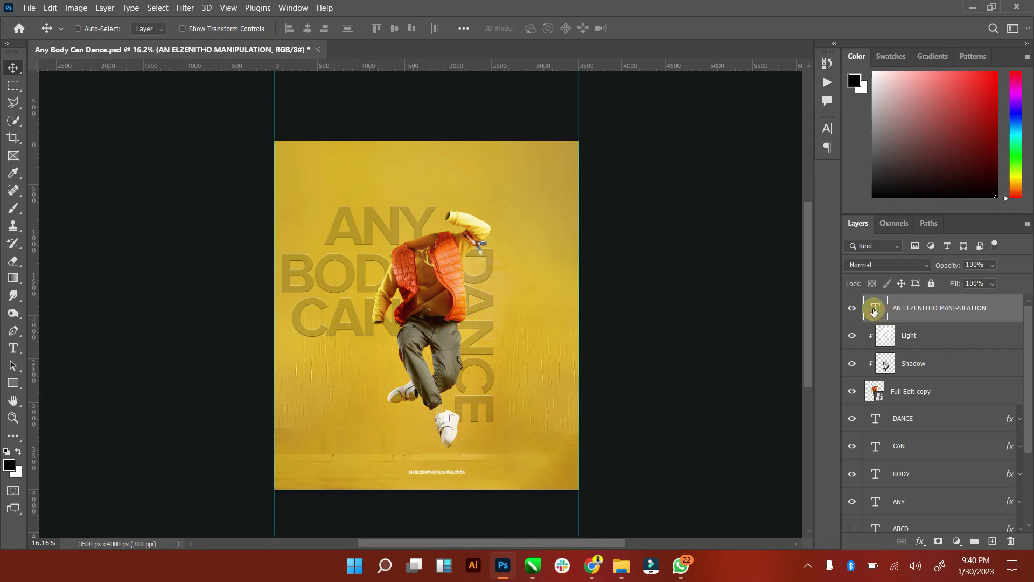
Step: Set the credit line to 16 pt and nudge it into place at the bottom
double_click(875, 311)
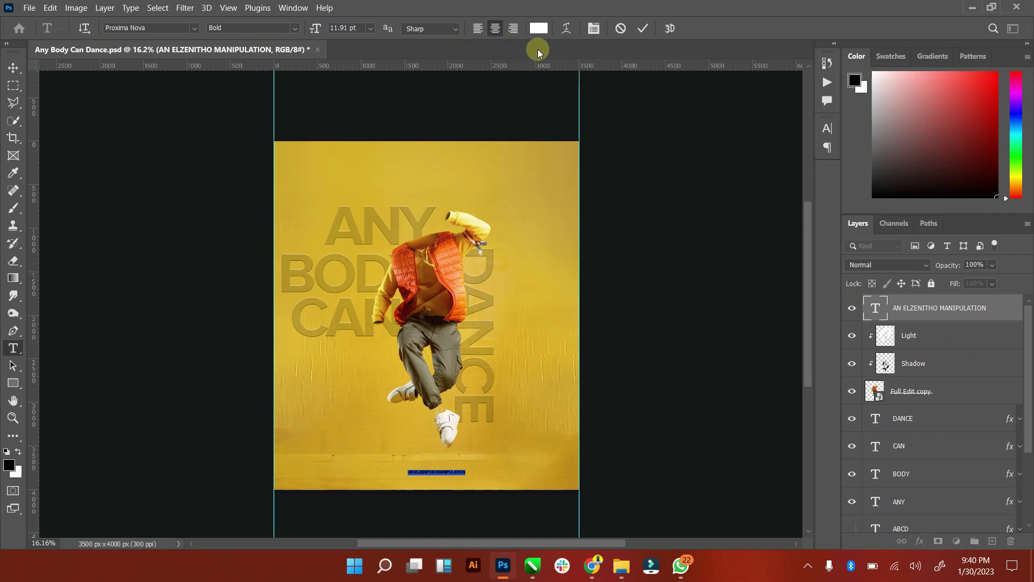
left_click(371, 29)
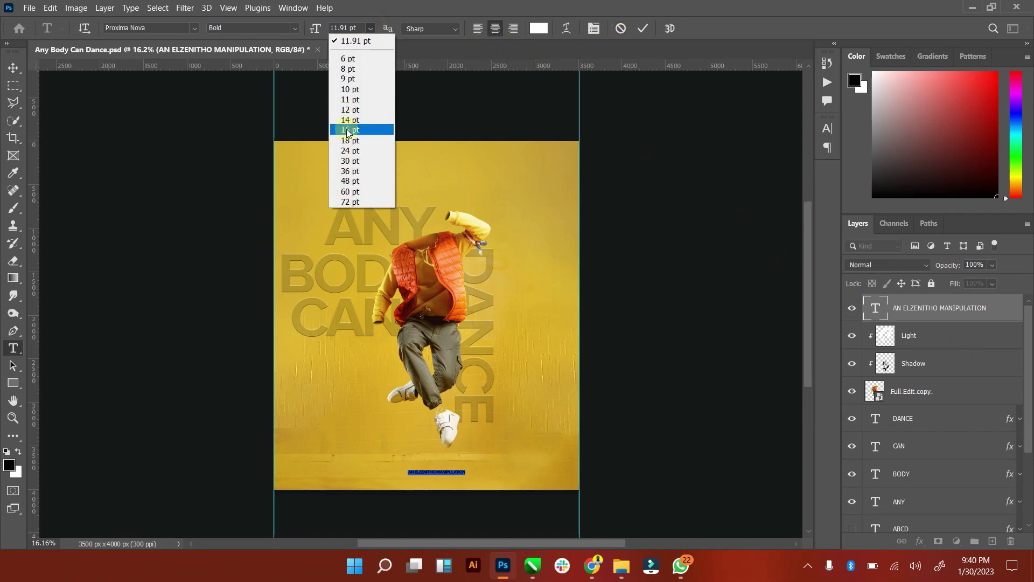
left_click(347, 129)
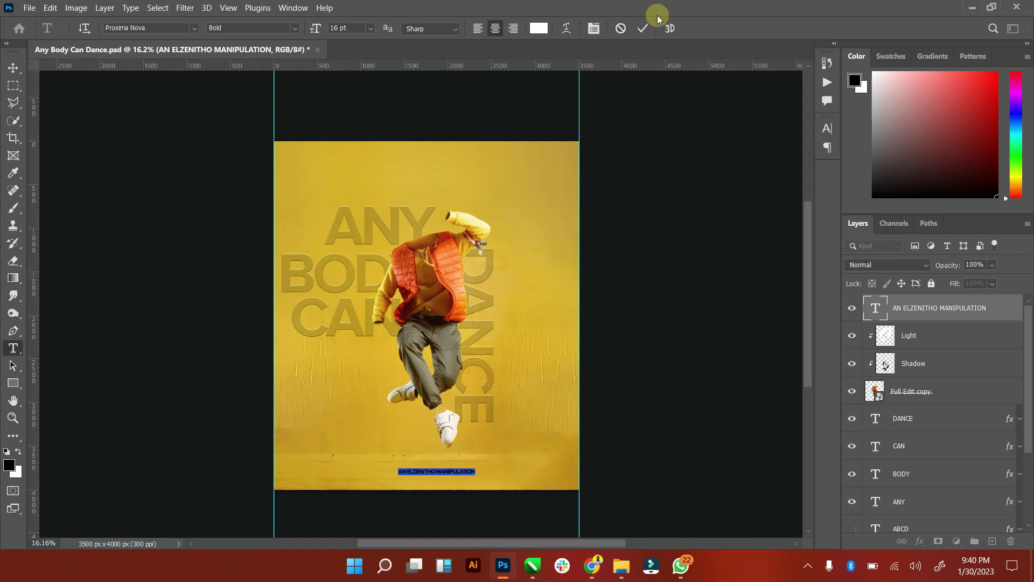
key("ctrl+Return")
key("v")
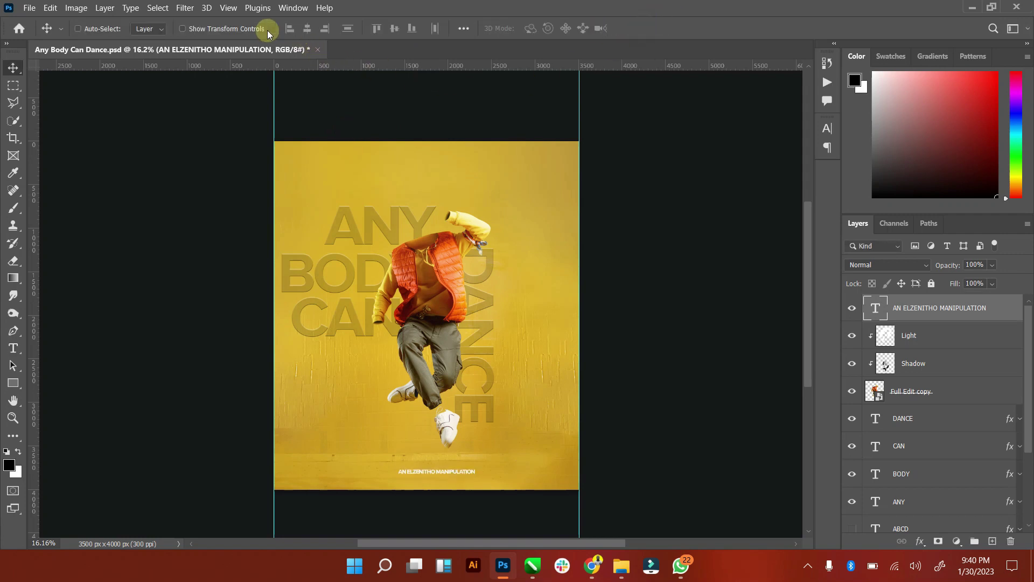
left_click_drag(447, 469, 442, 470)
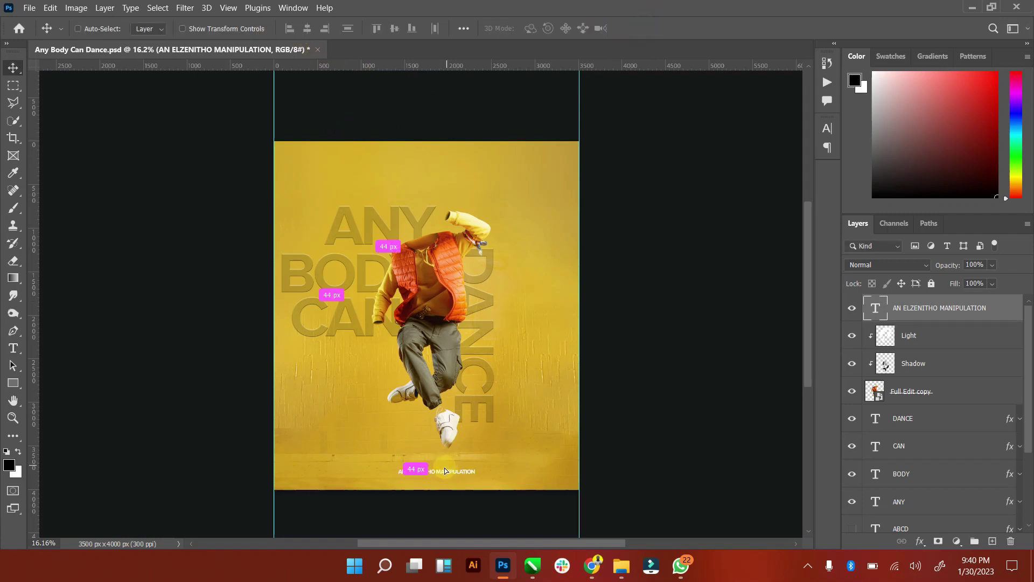
Step: Centre the credit line horizontally with Layer 0 and save the poster
scroll(969, 348, "down", 4)
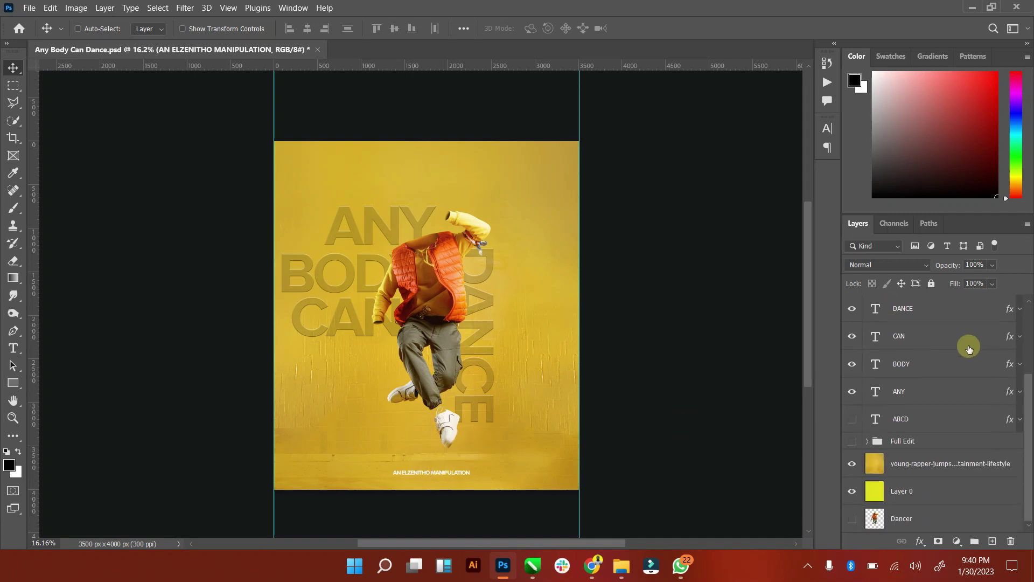
left_click(879, 487, "ctrl")
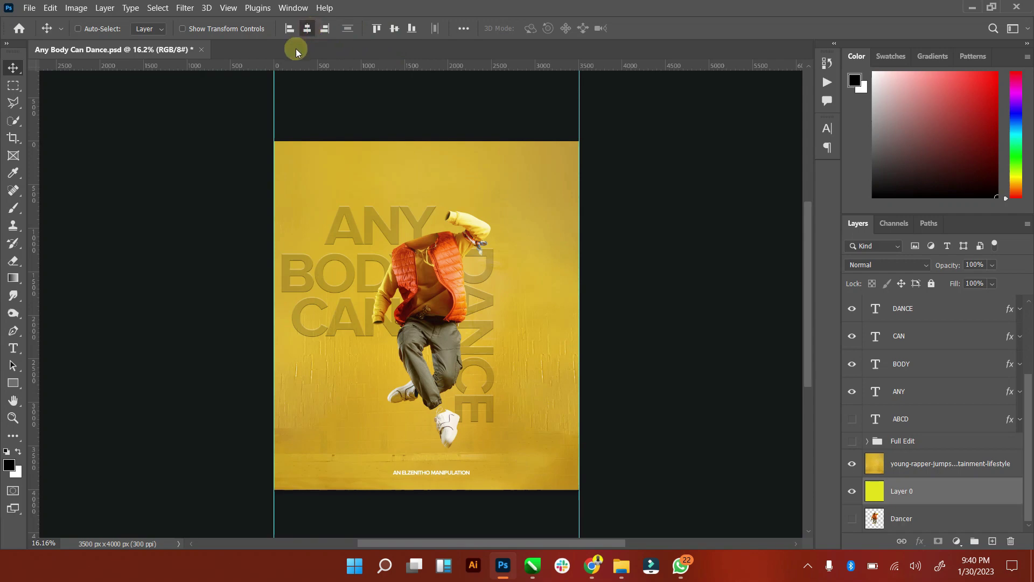
left_click(309, 29)
scroll(965, 399, "up", 4)
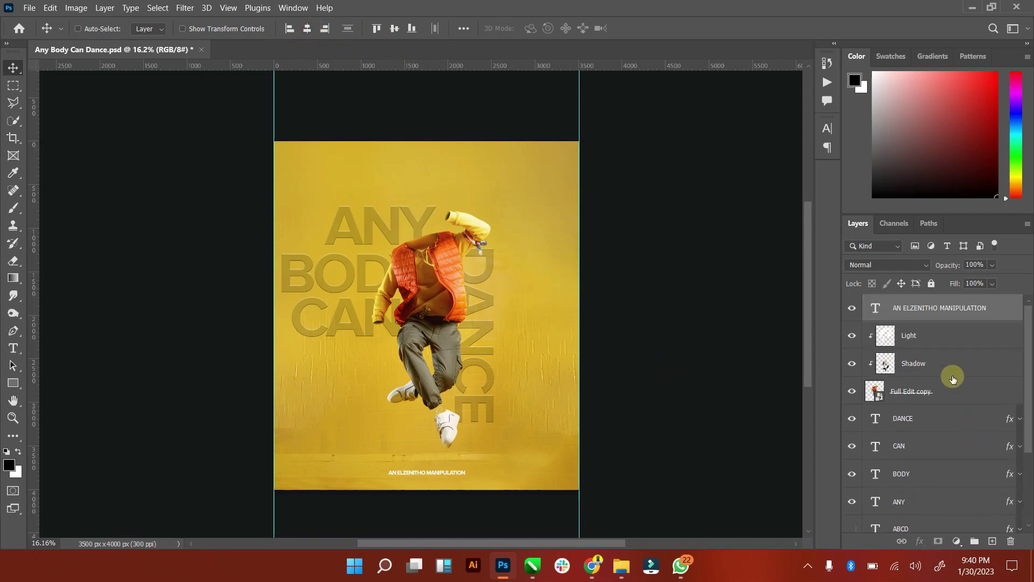
left_click(947, 331)
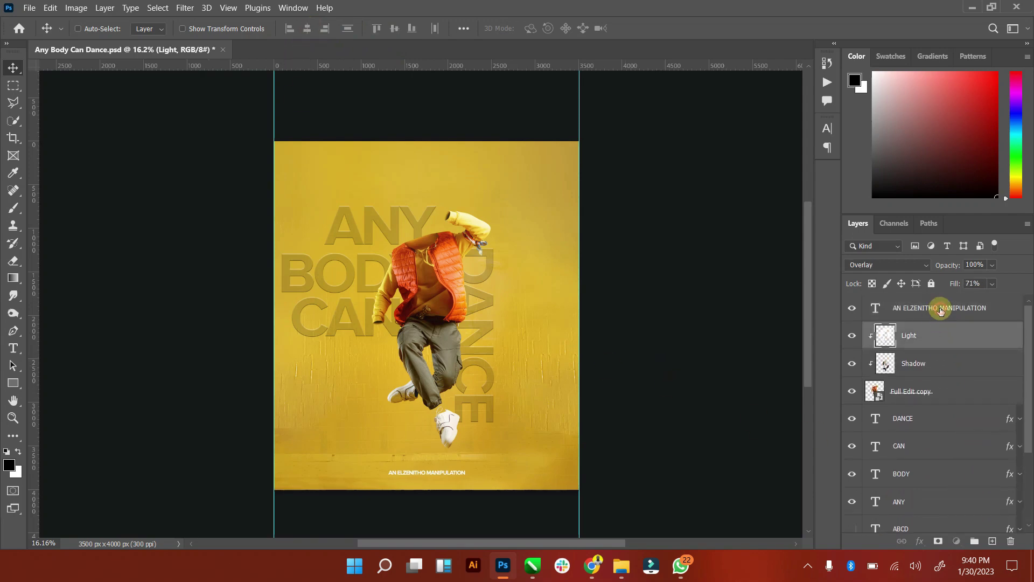
left_click(940, 311)
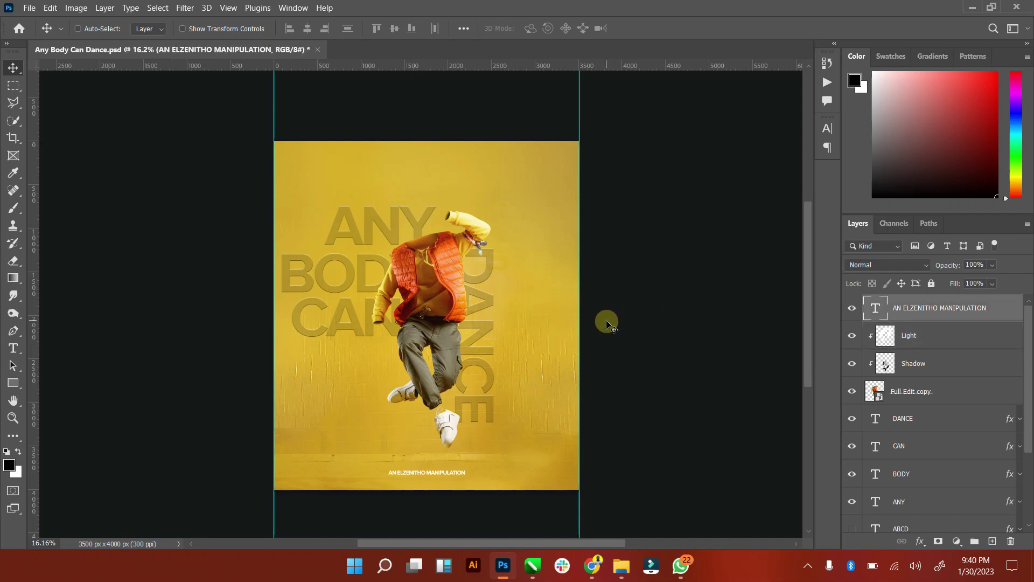
key("ctrl")
key("ctrl+s")
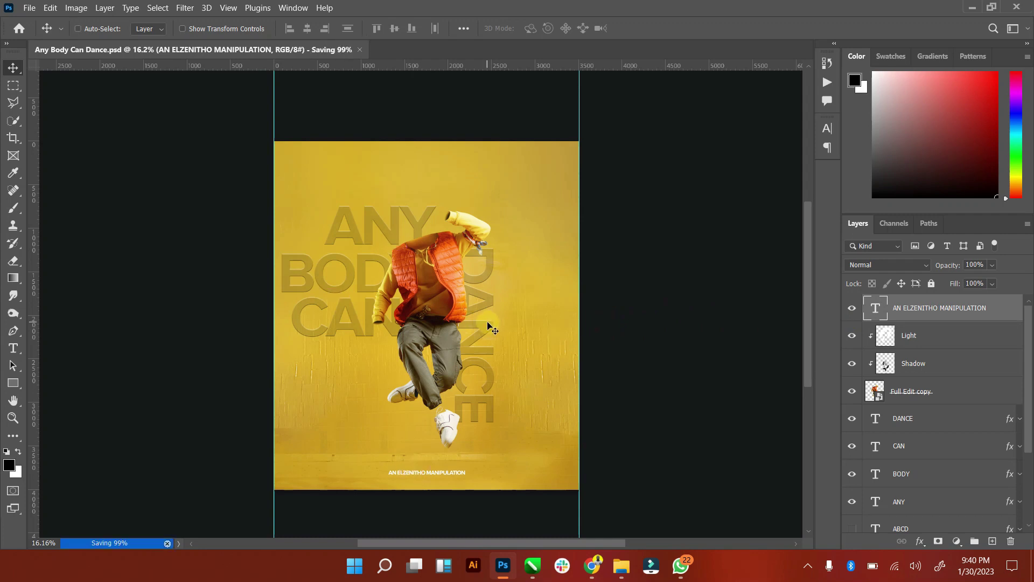
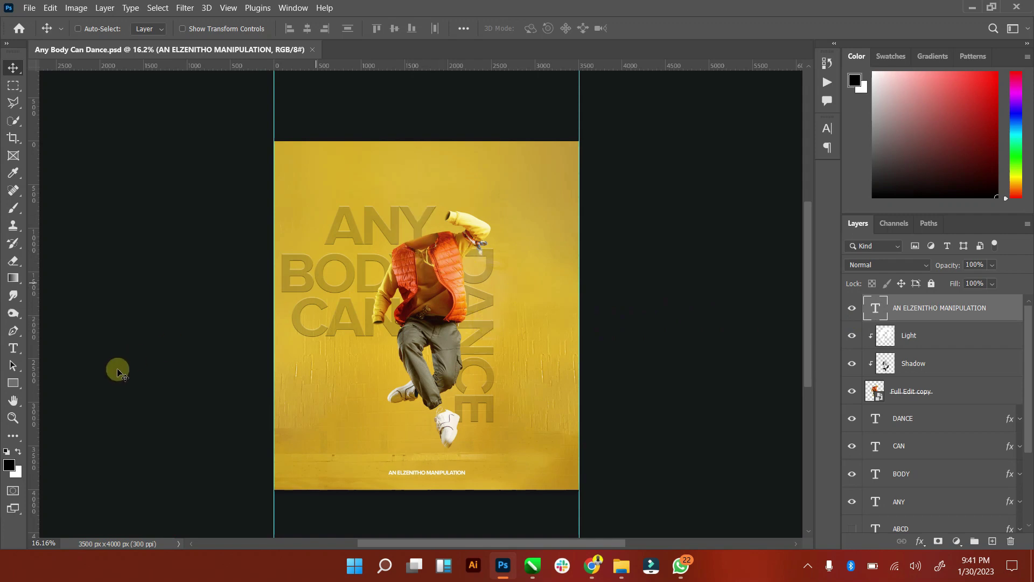
Step: Zoom in on the poster's top, draw a first white vertical bar, then delete it
left_click(14, 417)
left_click_drag(537, 131, 585, 132)
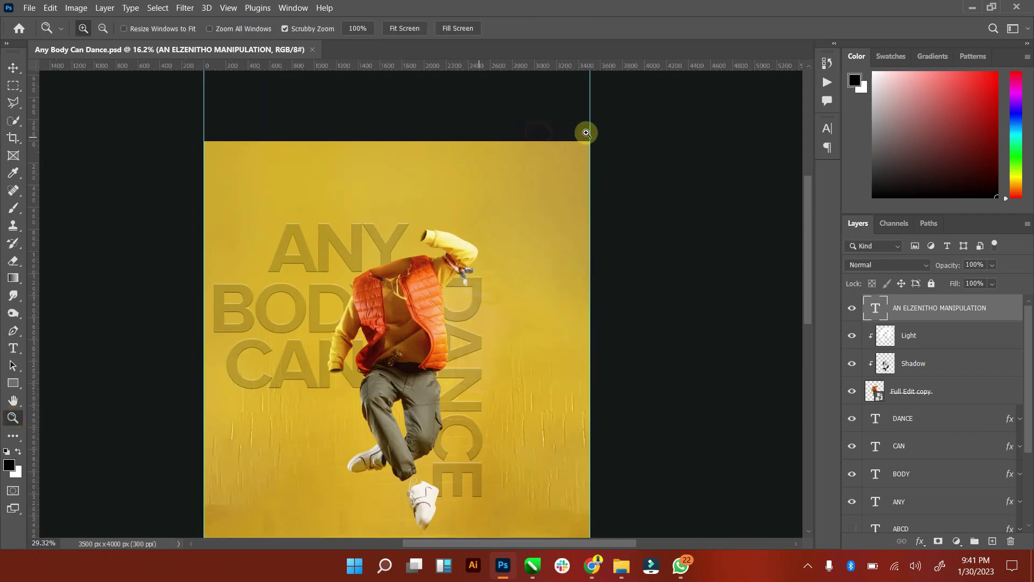
left_click(13, 383)
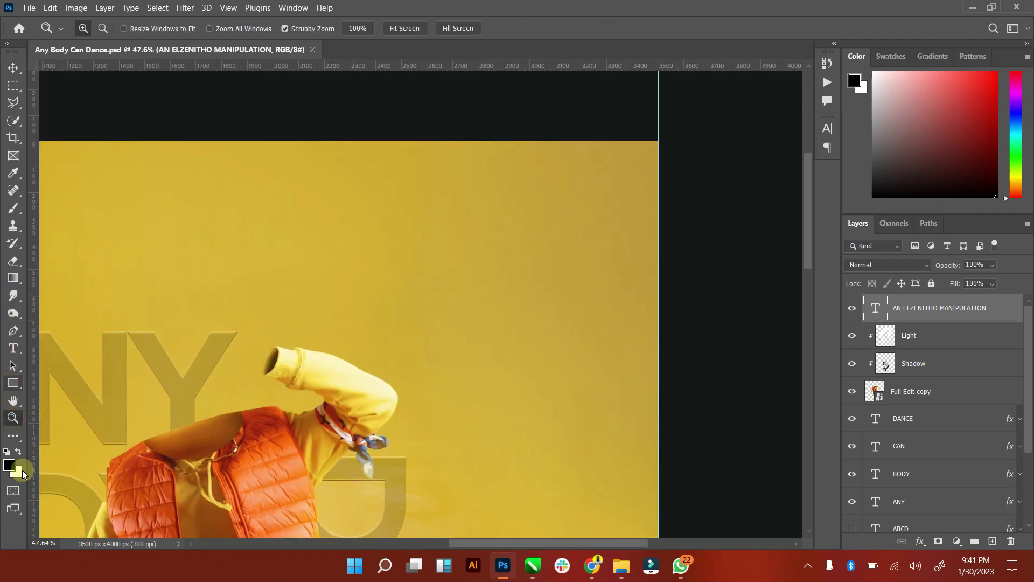
left_click(18, 451)
left_click_drag(424, 122, 430, 243)
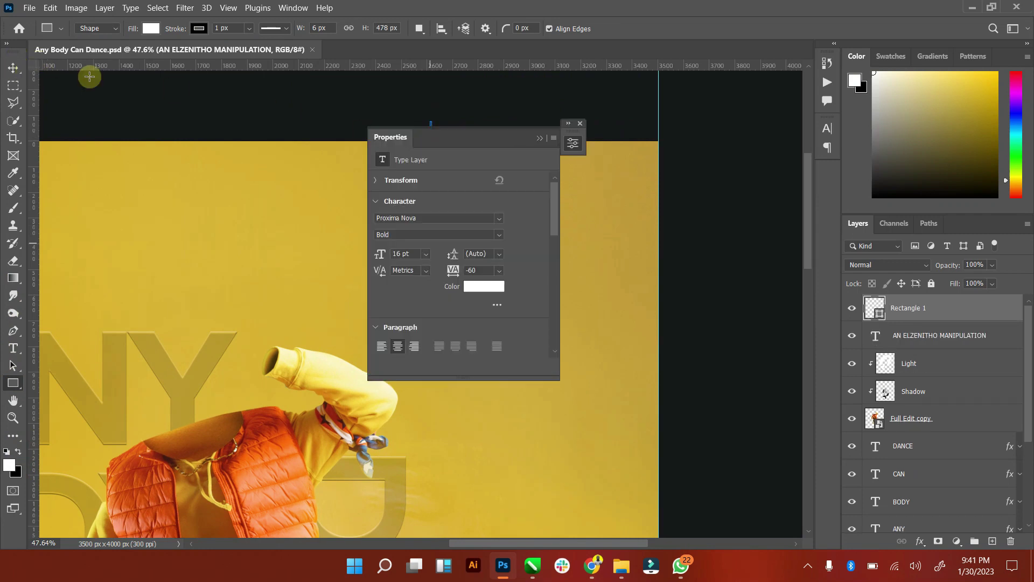
key("v")
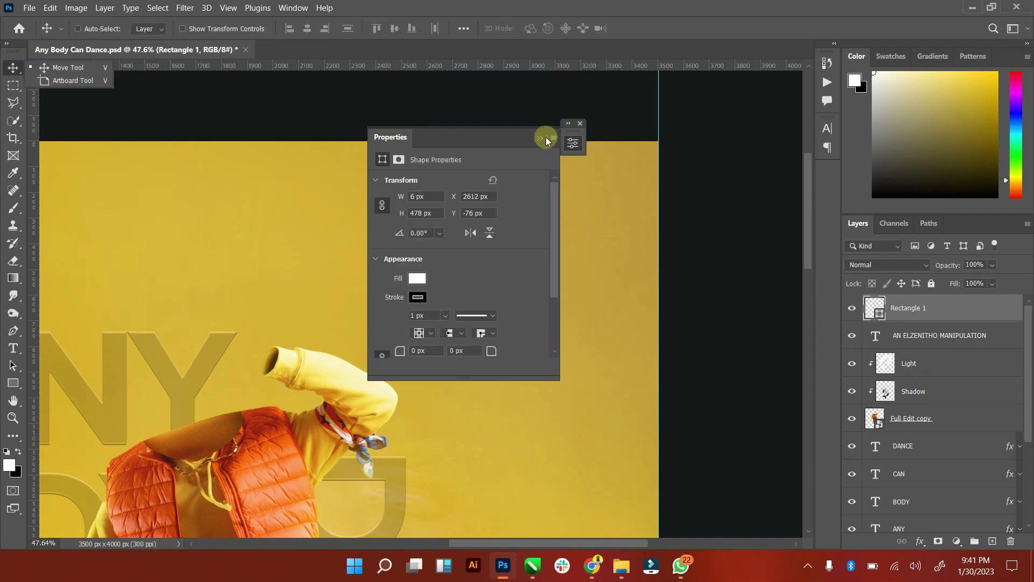
left_click(538, 137)
left_click(581, 124)
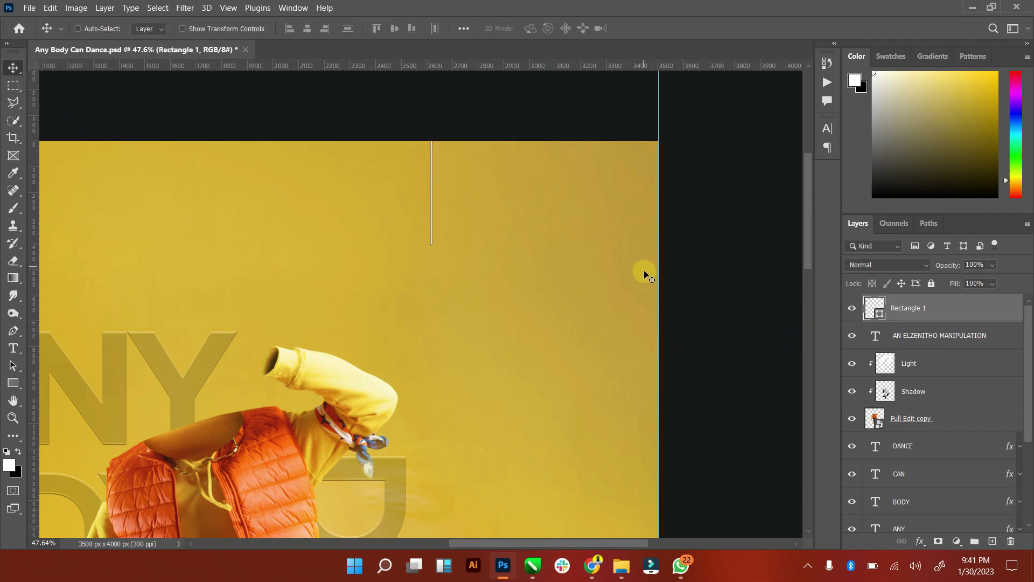
key("Delete")
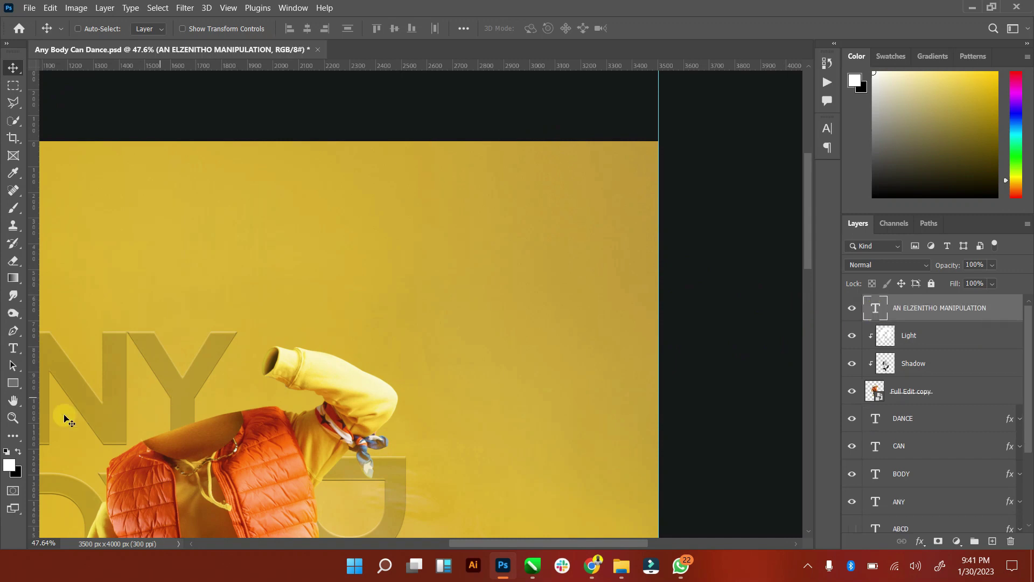
Step: Redraw a thin white line from the top edge, with no stroke, nudged slightly left
left_click(17, 384)
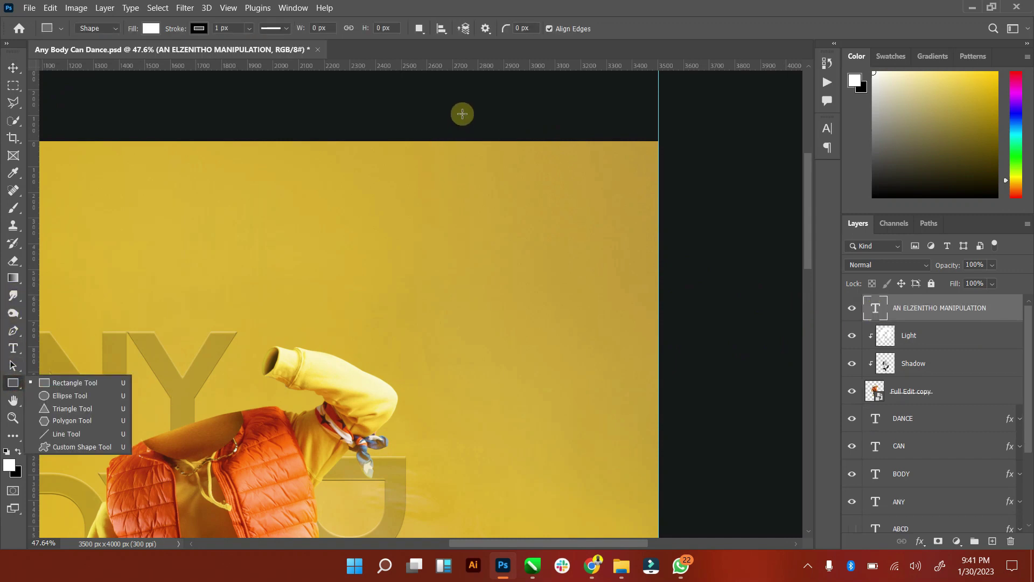
mouse_move(464, 111)
left_mouse_down()
mouse_move(467, 242)
mouse_move(464, 228)
left_mouse_up()
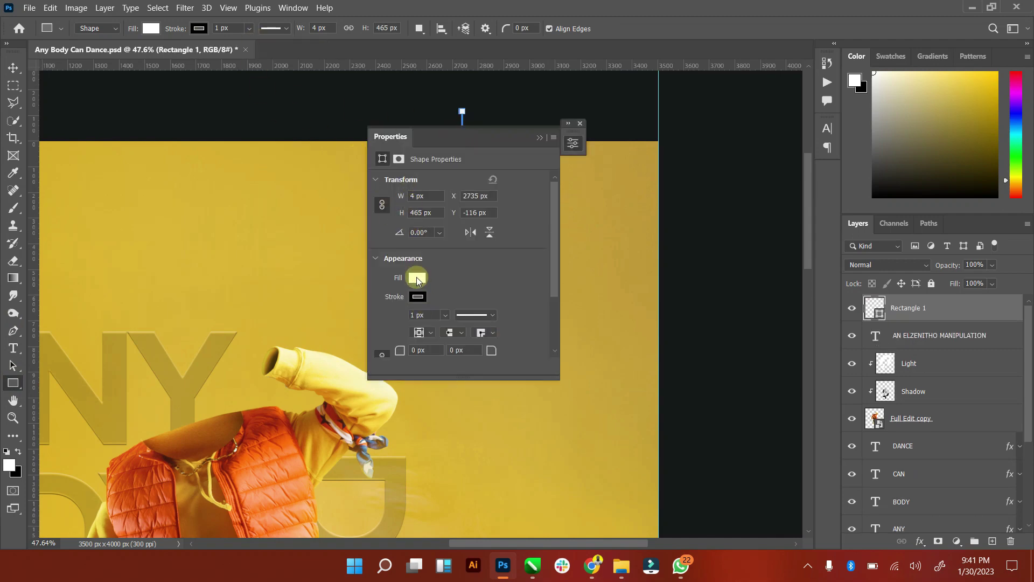
left_click(418, 296)
left_click(390, 321)
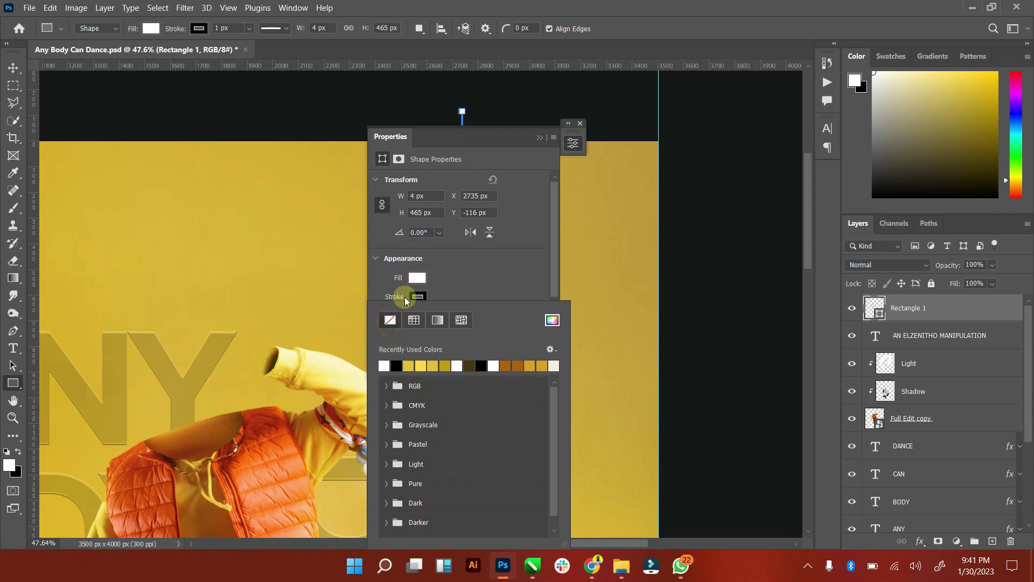
left_click(561, 137)
left_click(580, 124)
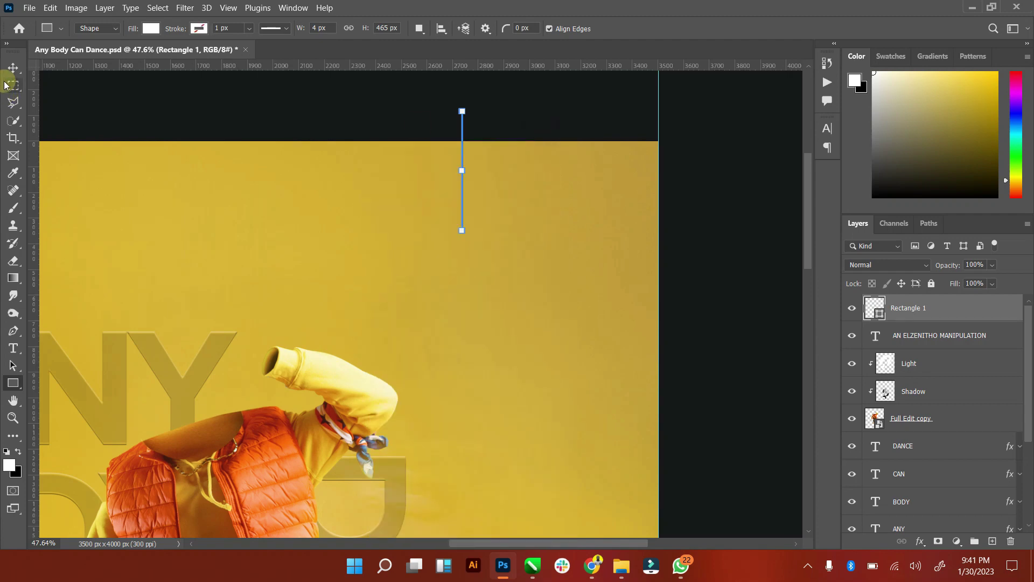
left_click(13, 67)
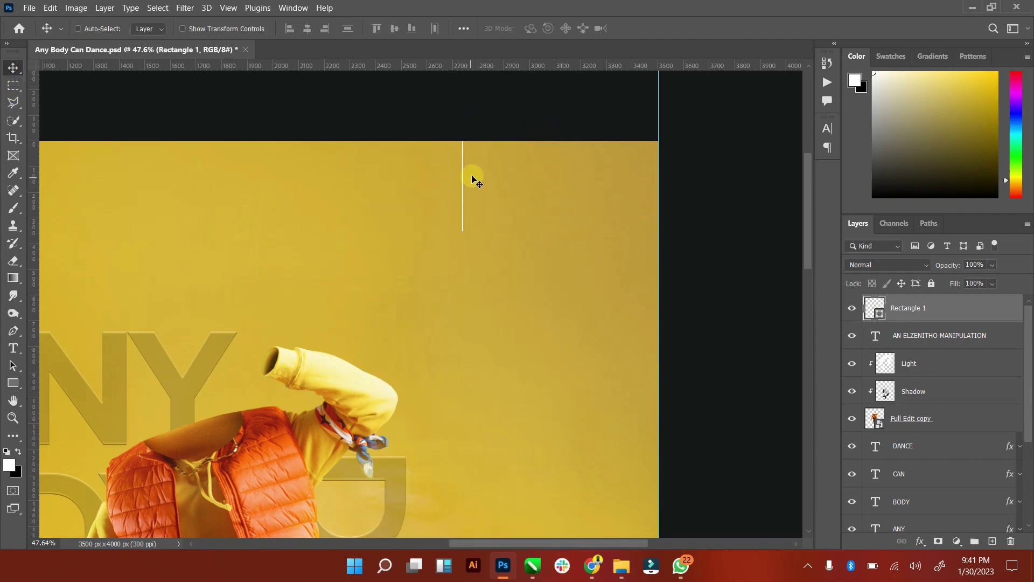
left_click_drag(472, 179, 459, 179)
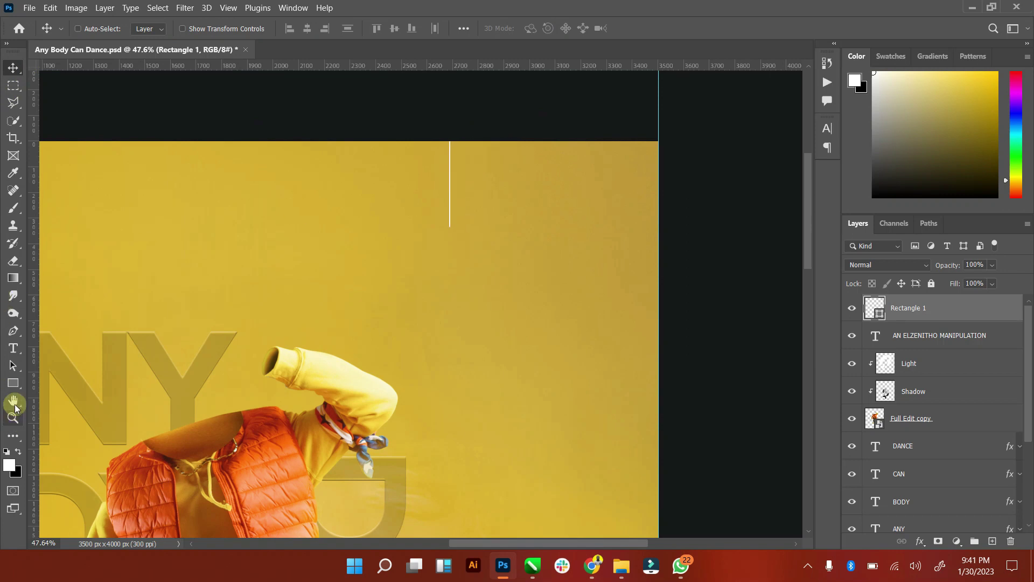
Step: Type 'News Update: 28 Day Design Challenge has been postponed' in a text box beside the line, fixing the typo
right_click(13, 348)
left_click(81, 347)
left_click_drag(461, 155, 604, 222)
key("Escape")
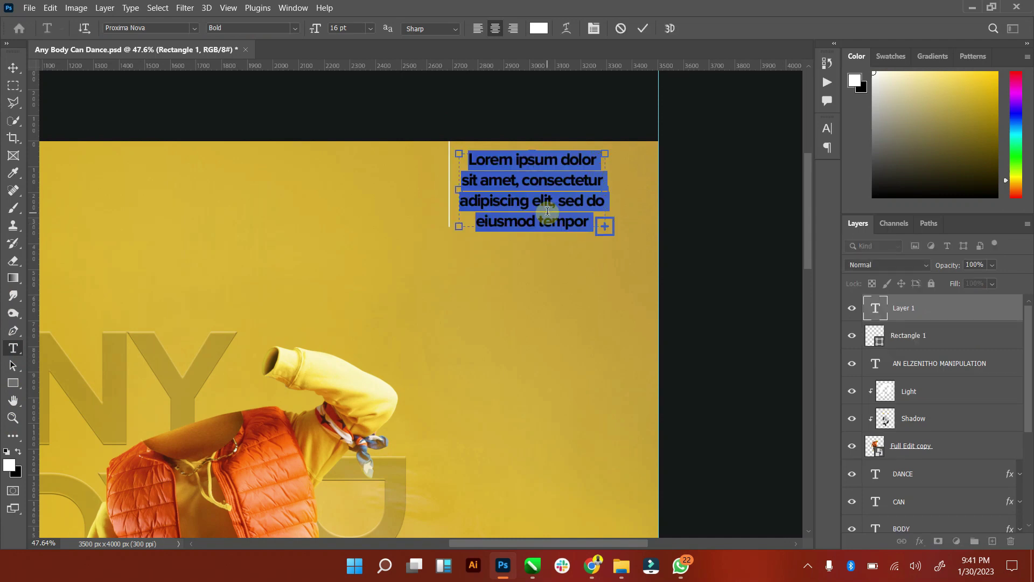
type("ne")
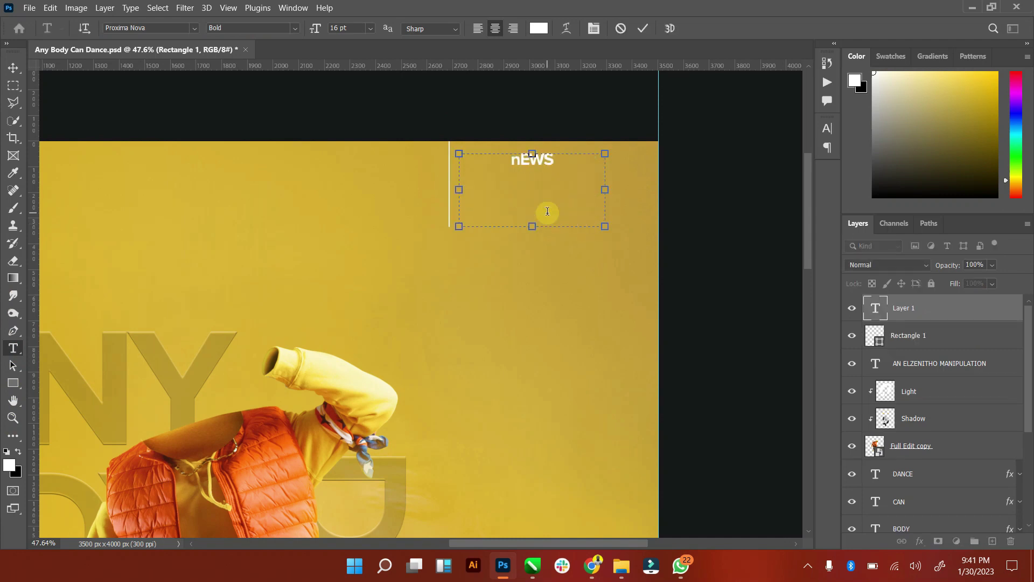
key("ctrl+a")
left_click(547, 211)
type("p")
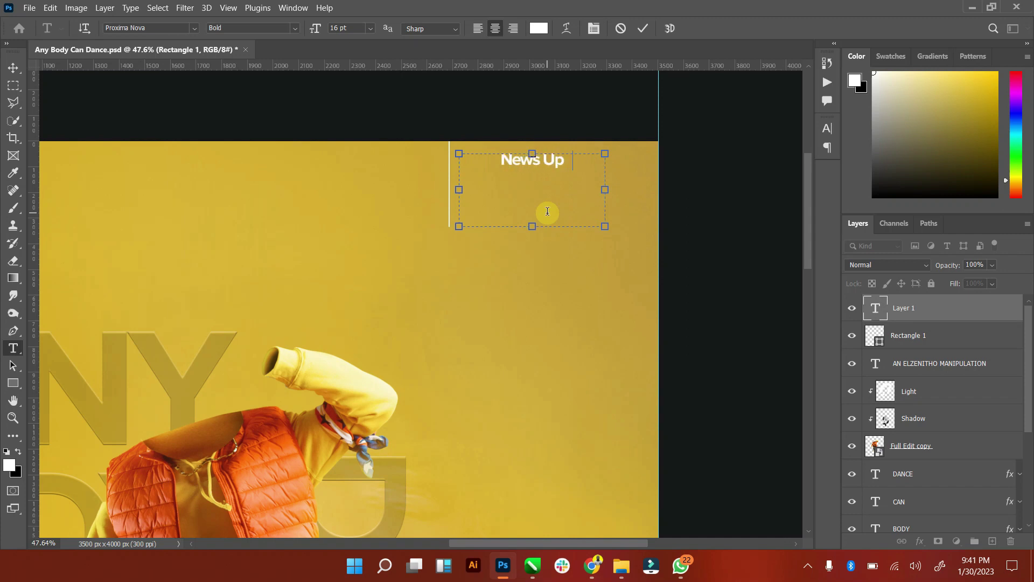
type("date: 28 D")
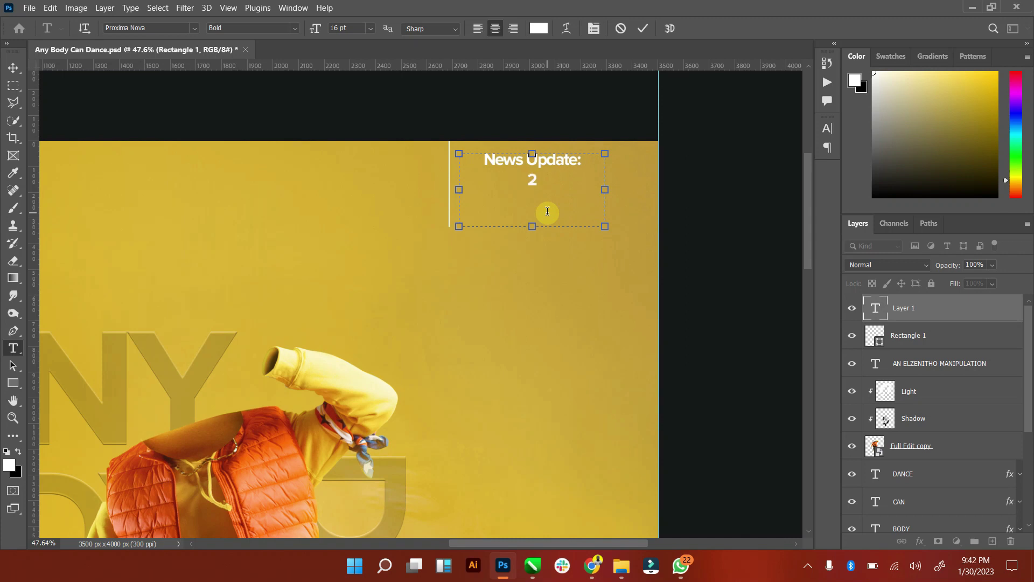
type("ay ")
type("Design ")
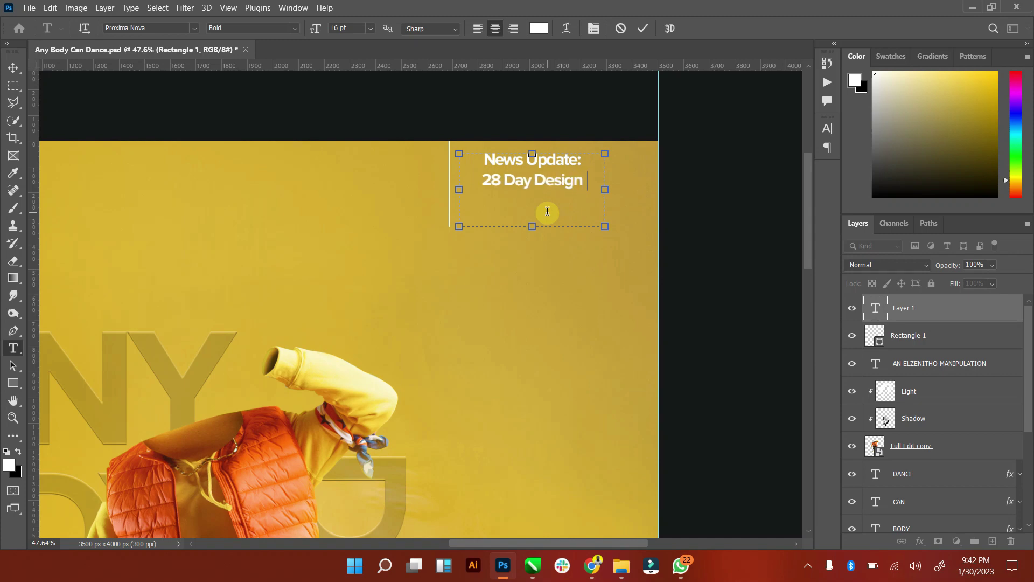
type("Challene")
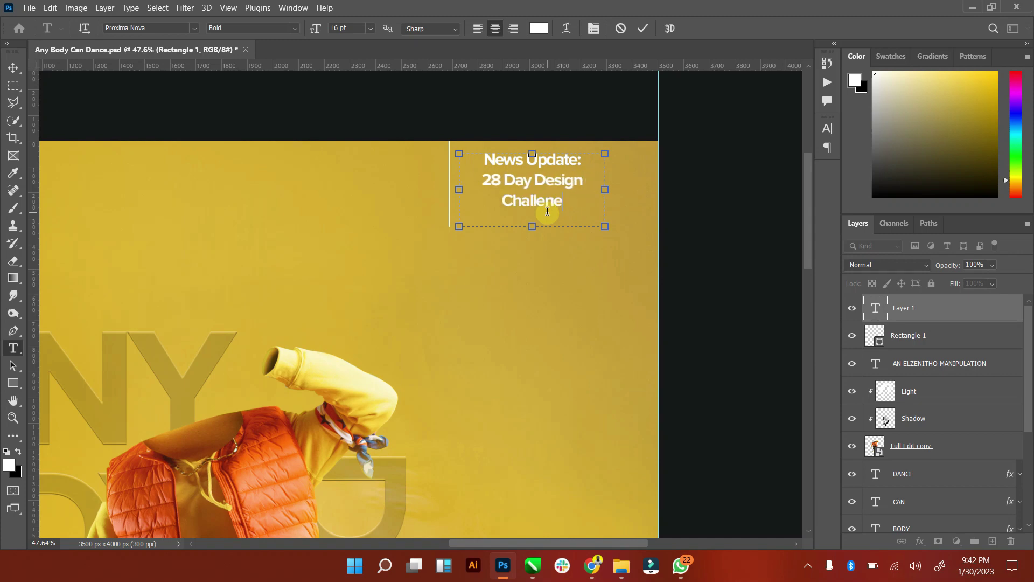
type("g")
key("BackSpace")
key("BackSpace")
type("ge ")
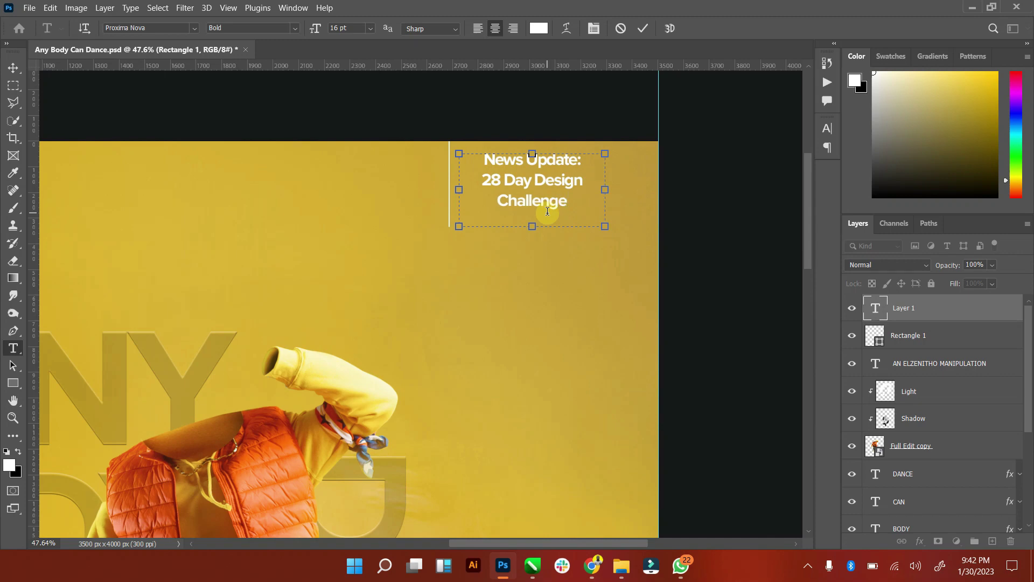
type("has be")
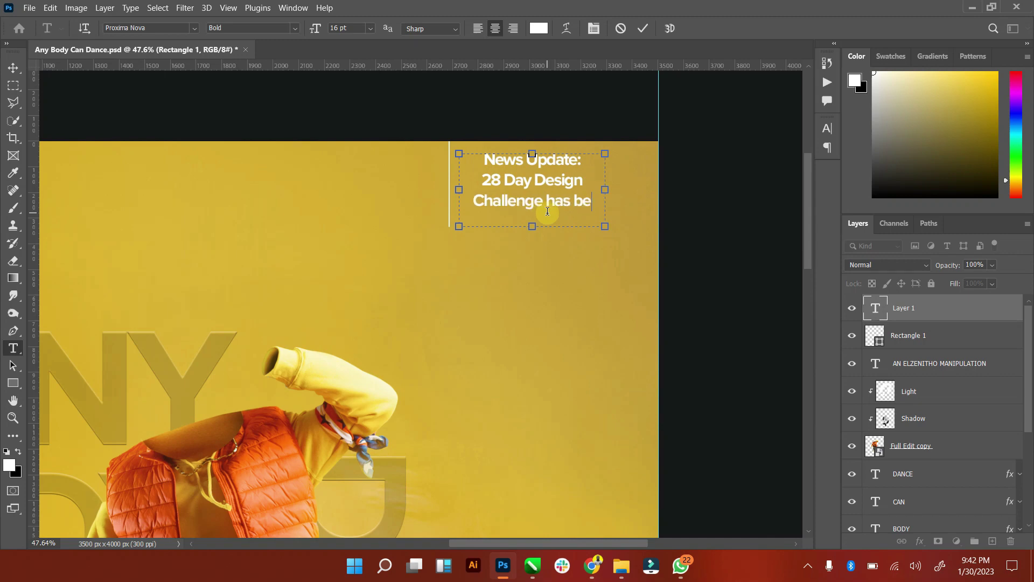
type("en post")
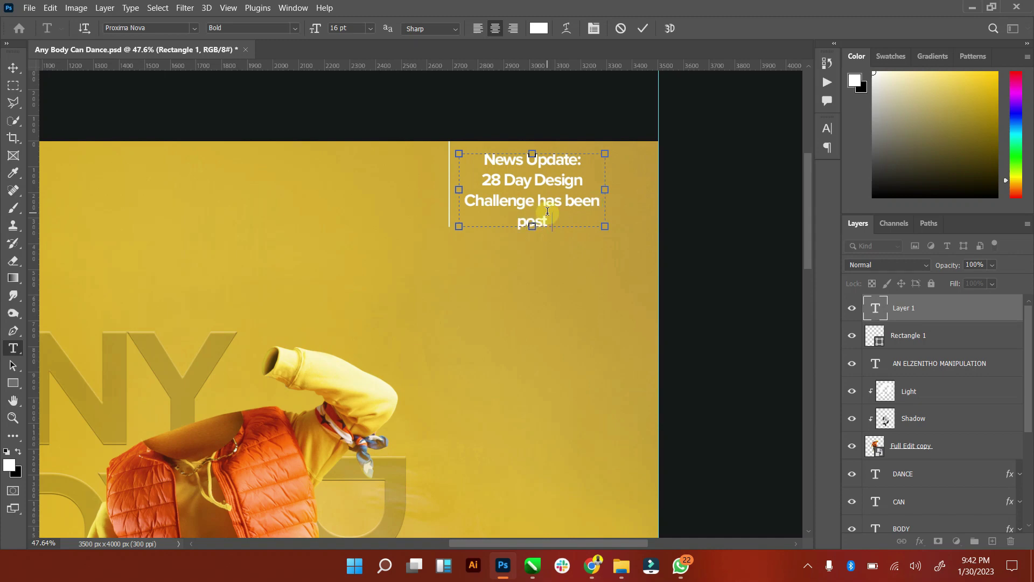
type("poned")
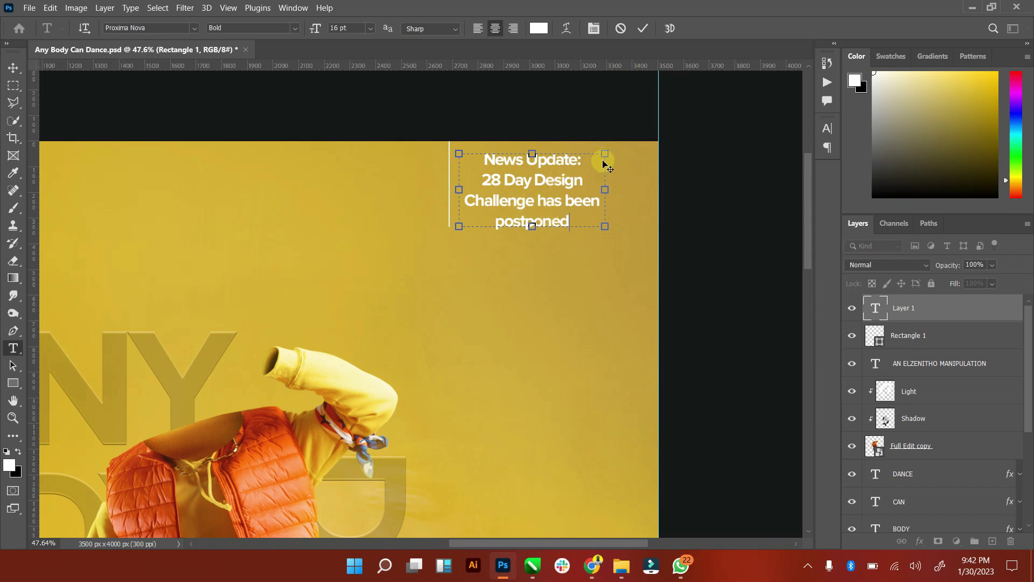
key("ctrl+a")
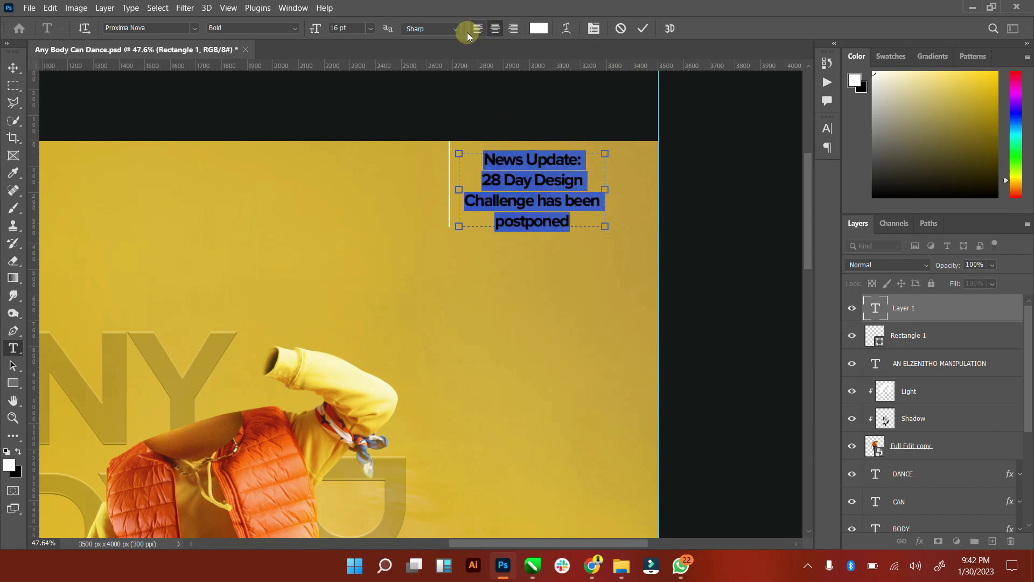
left_click(370, 28)
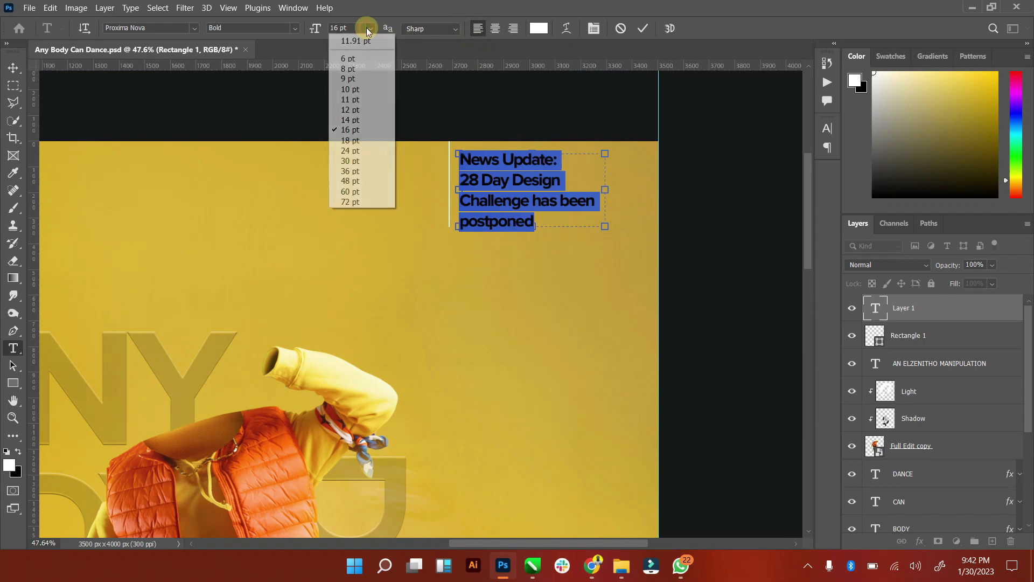
Step: Make the news text 12 pt, add 'nd' to the date, and commit the edit
left_click(349, 111)
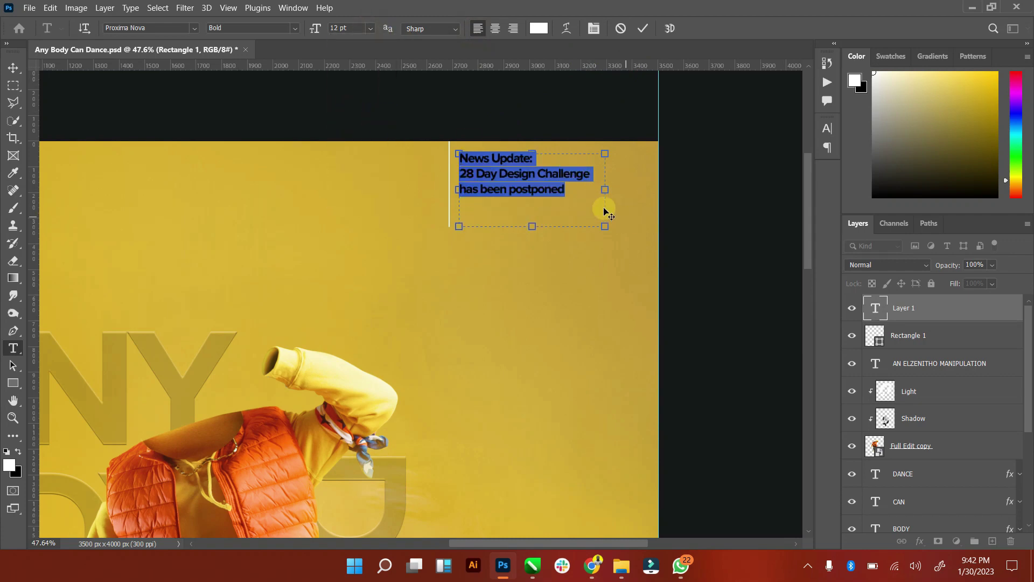
left_click(575, 185)
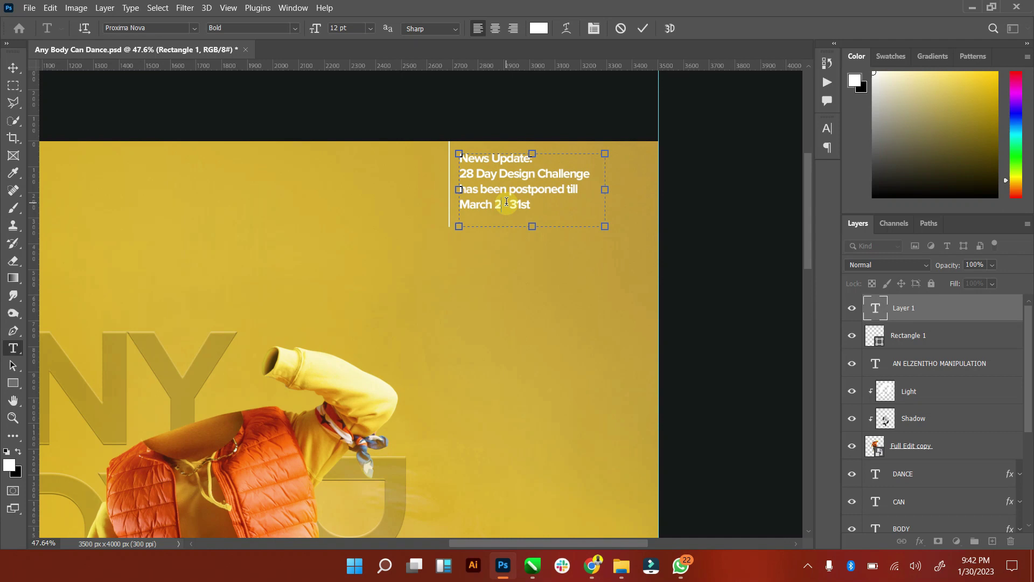
type("nd -")
left_click(550, 207)
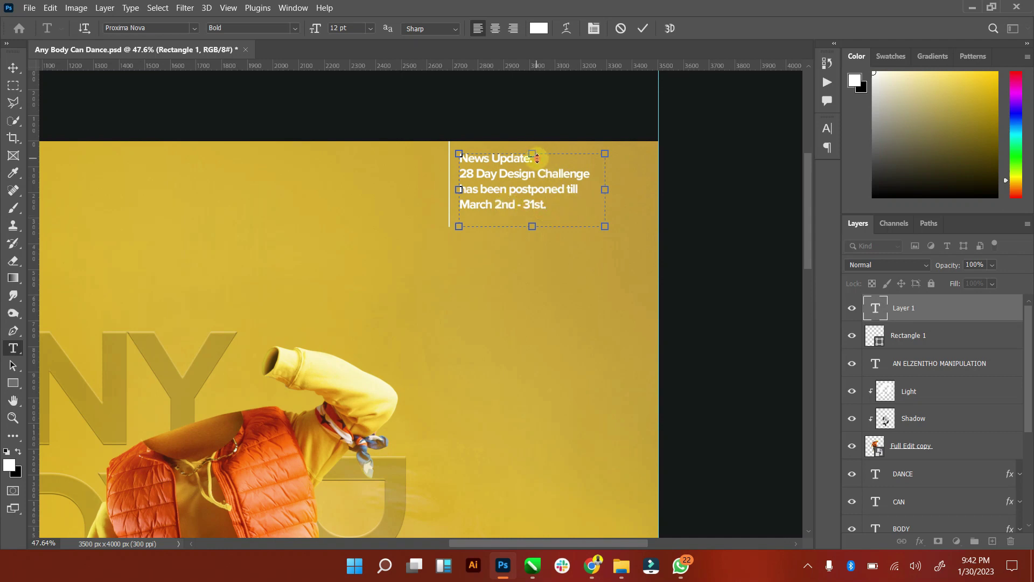
left_click_drag(537, 153, 532, 159)
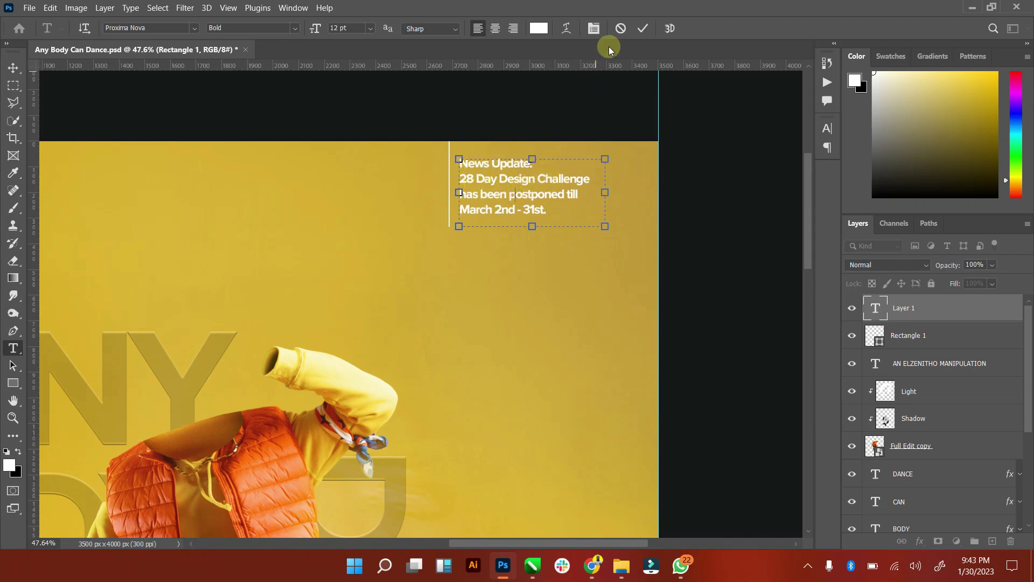
left_click(643, 28)
Step: Shift the News Update block slightly right and fit the poster in view
left_click(14, 67)
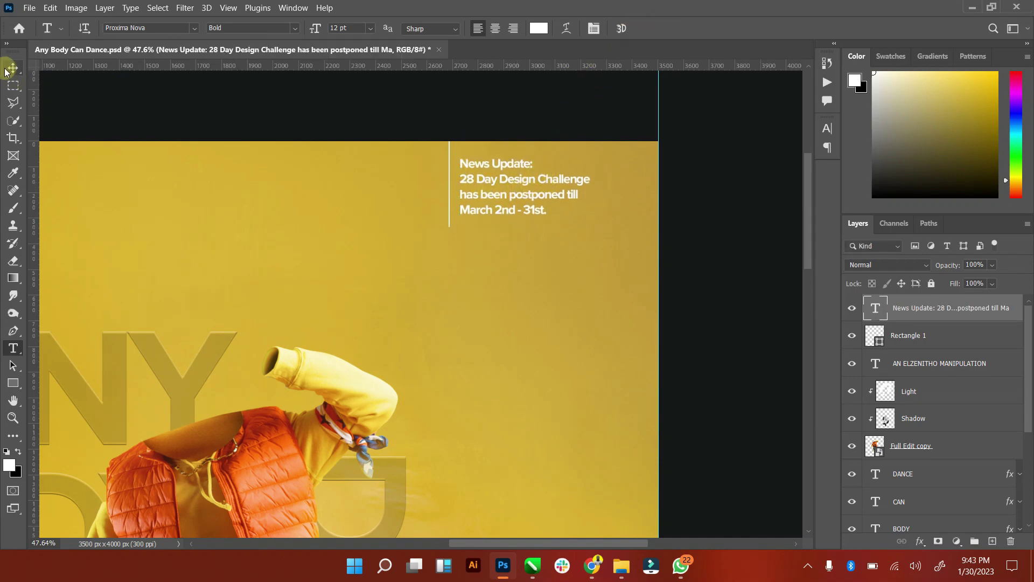
left_click_drag(527, 202, 535, 203)
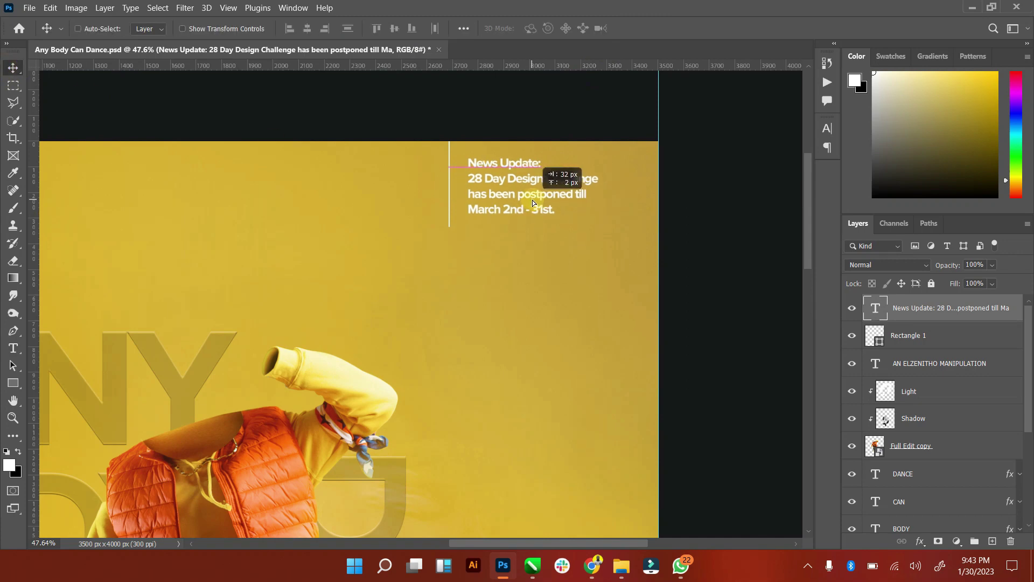
double_click(14, 400)
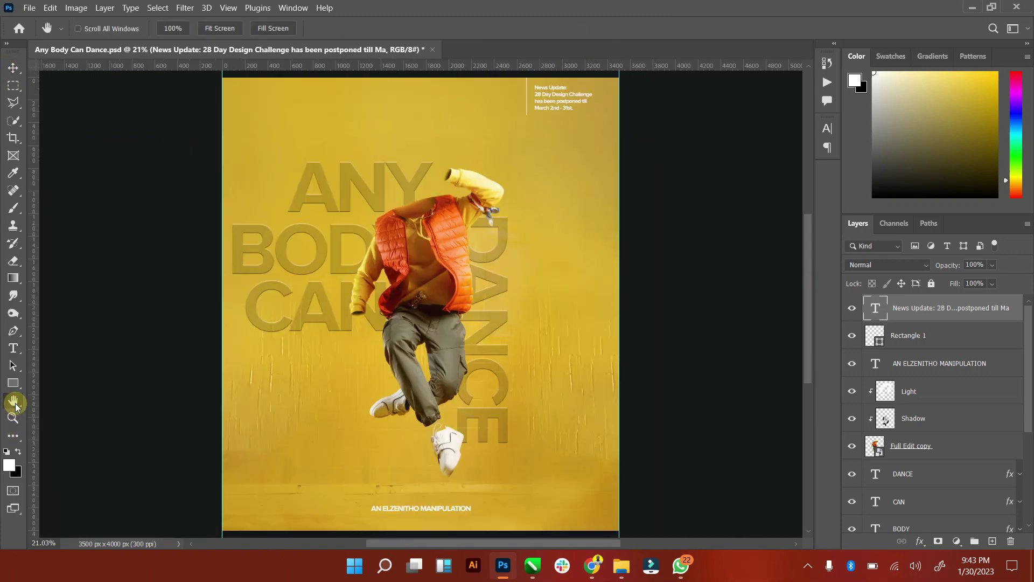
left_click(13, 67)
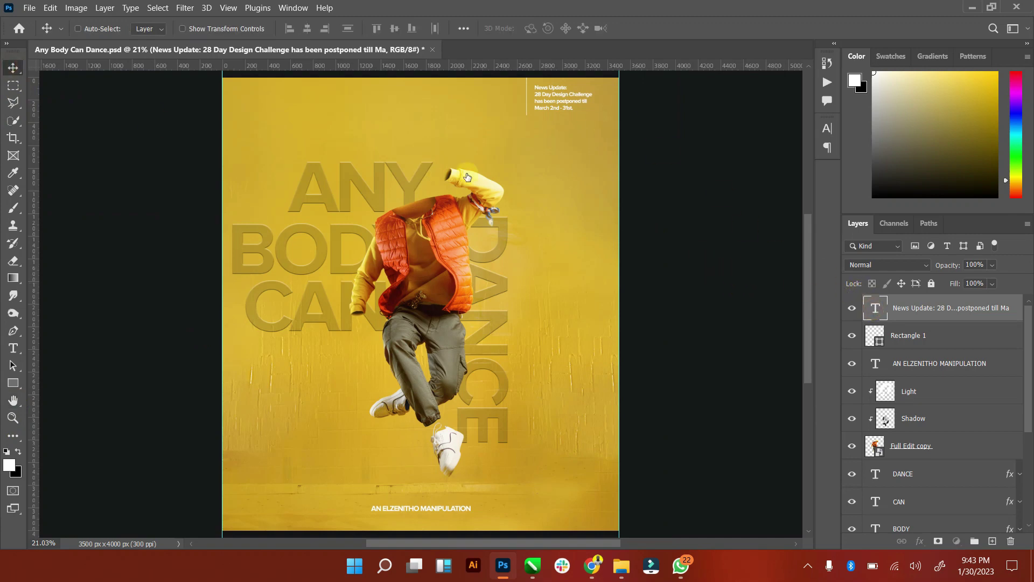
Step: Set the News Update text to the Light font weight
key("t")
key("Return")
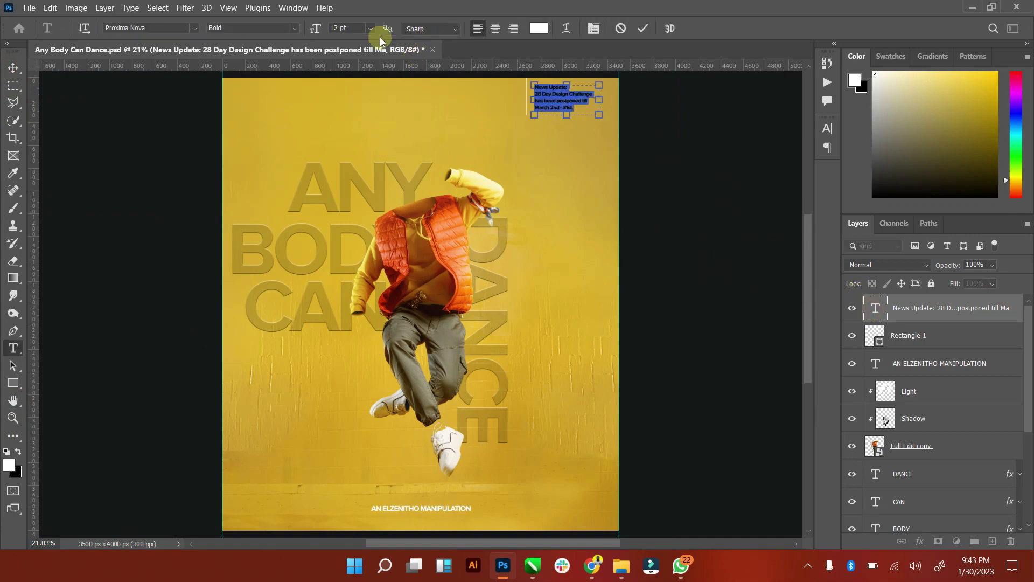
left_click(295, 29)
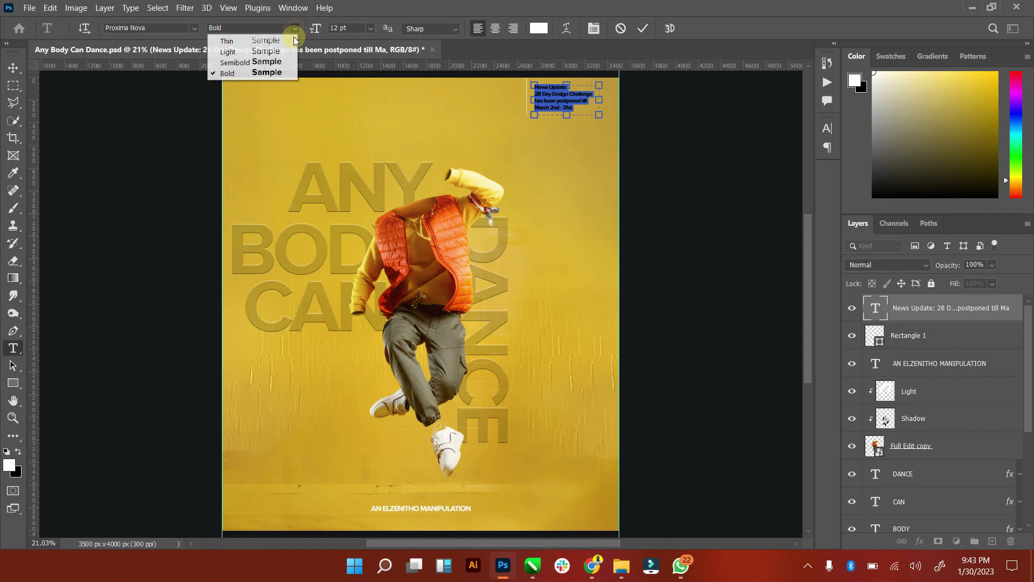
left_click(268, 52)
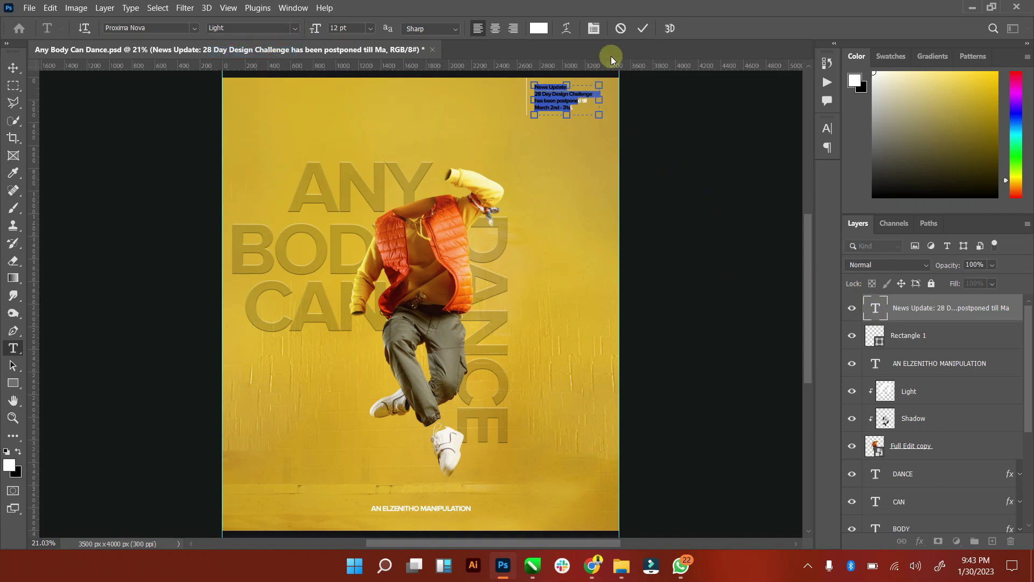
left_click(645, 30)
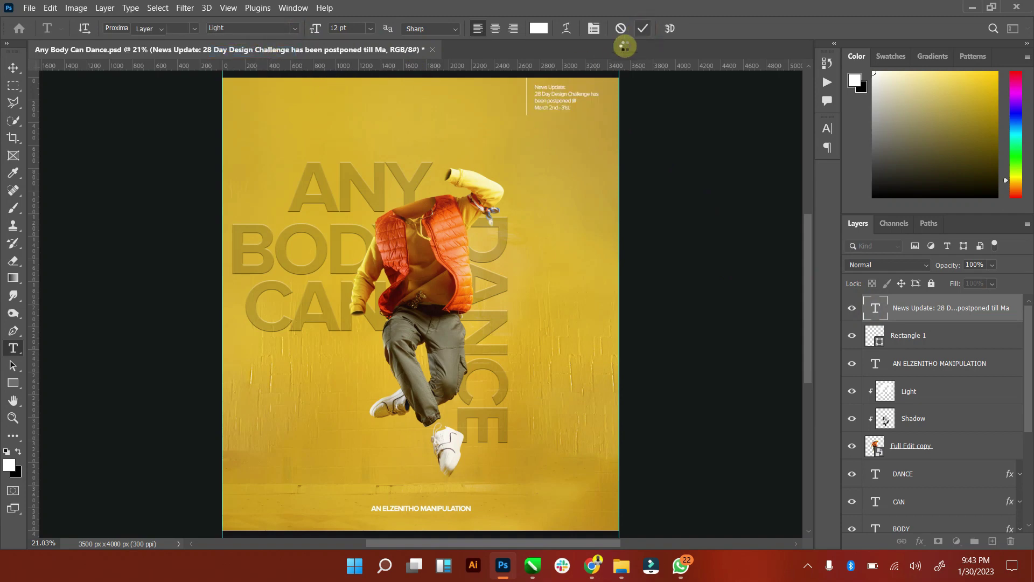
key("v")
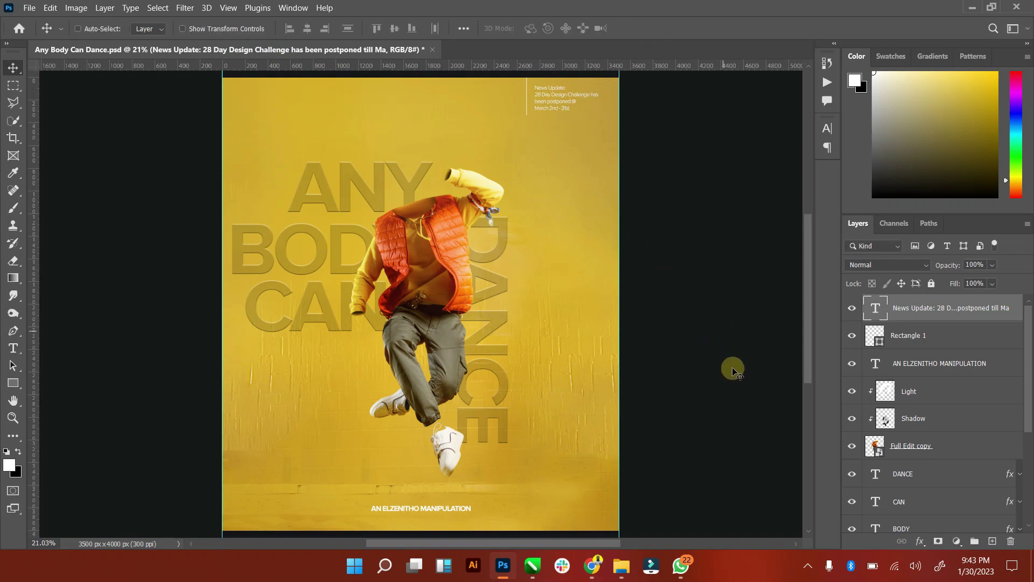
Step: Colour the News Update text black
double_click(877, 310)
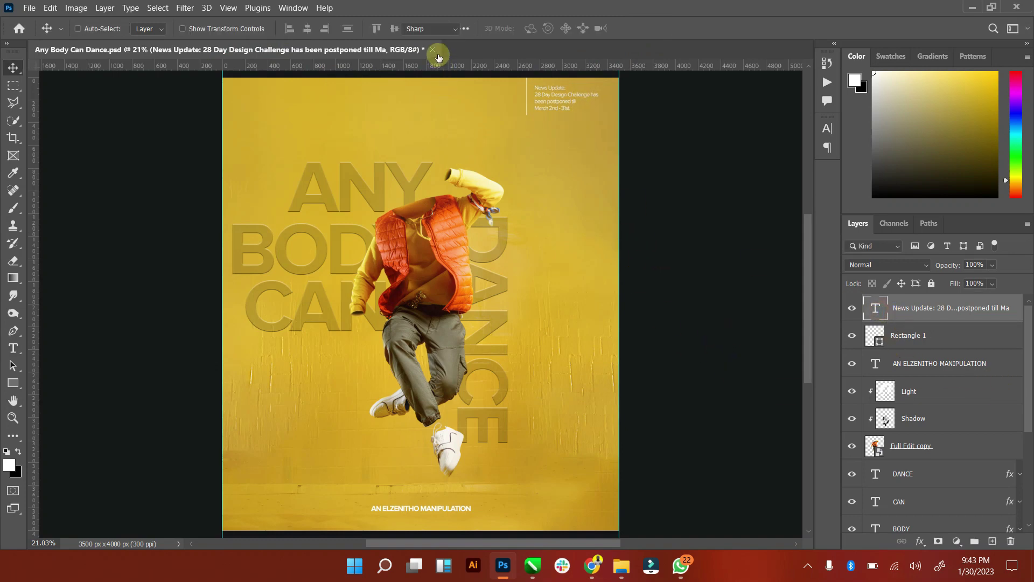
left_click(539, 29)
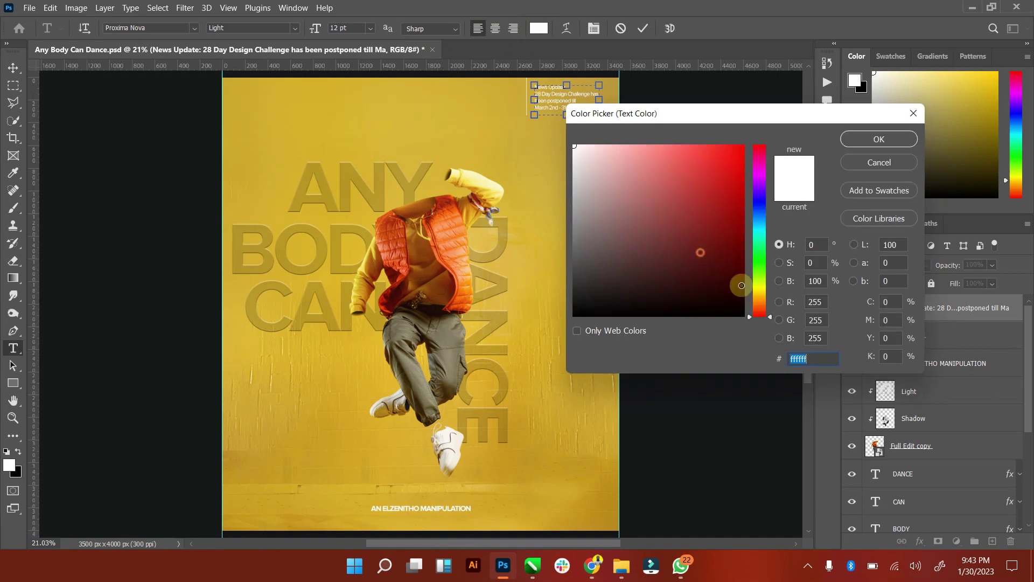
left_click_drag(739, 286, 746, 317)
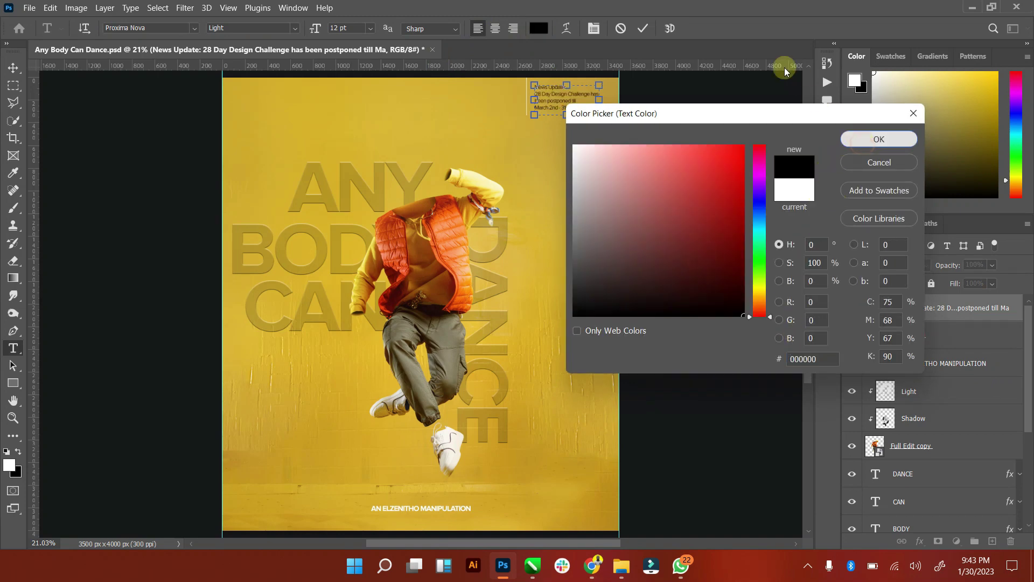
left_click(878, 139)
left_click(645, 29)
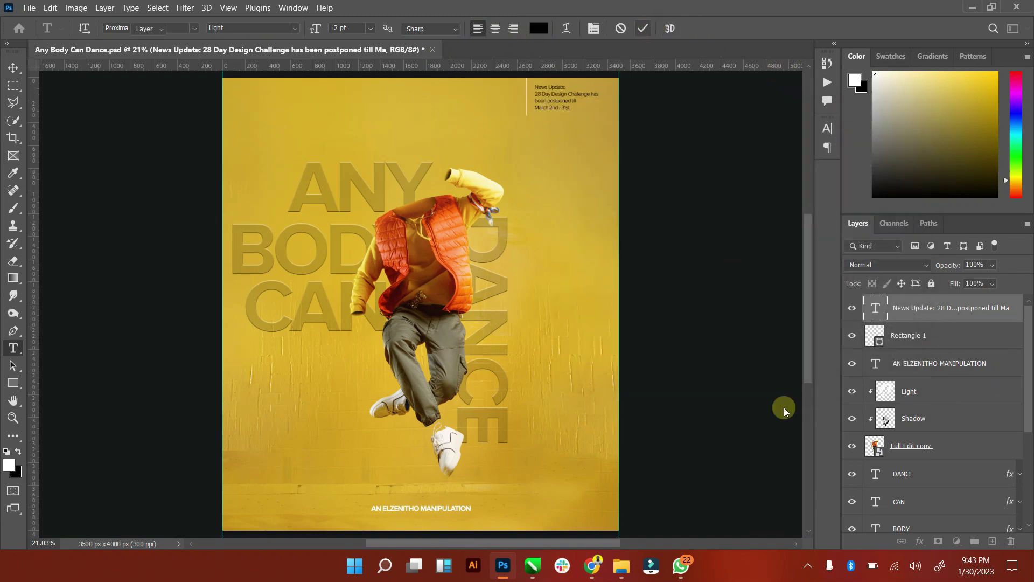
key("v")
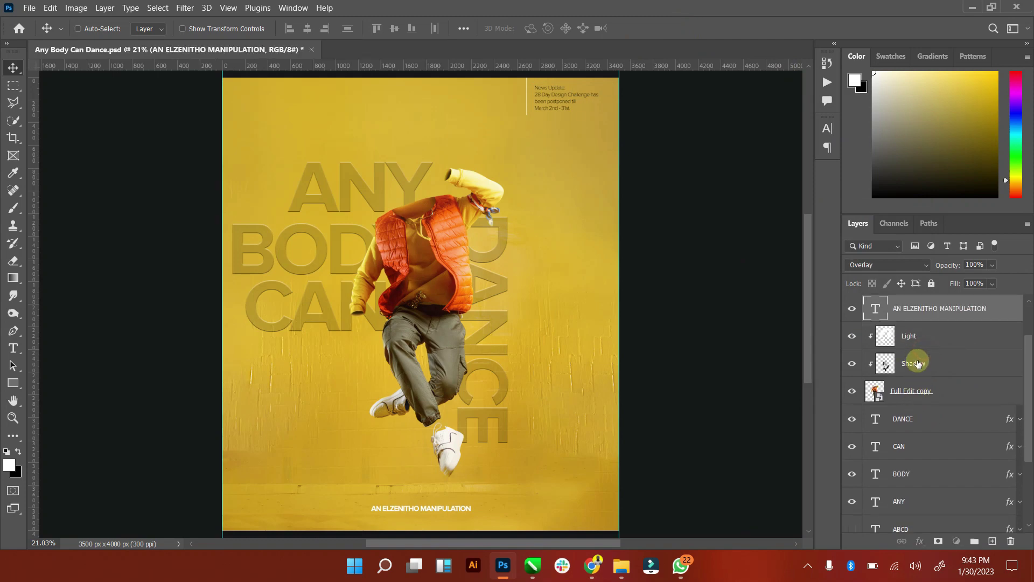
Step: Move the dancer and ANY BODY CAN DANCE lettering layers up and to the right
left_click(917, 362)
scroll(916, 362, "down", 3)
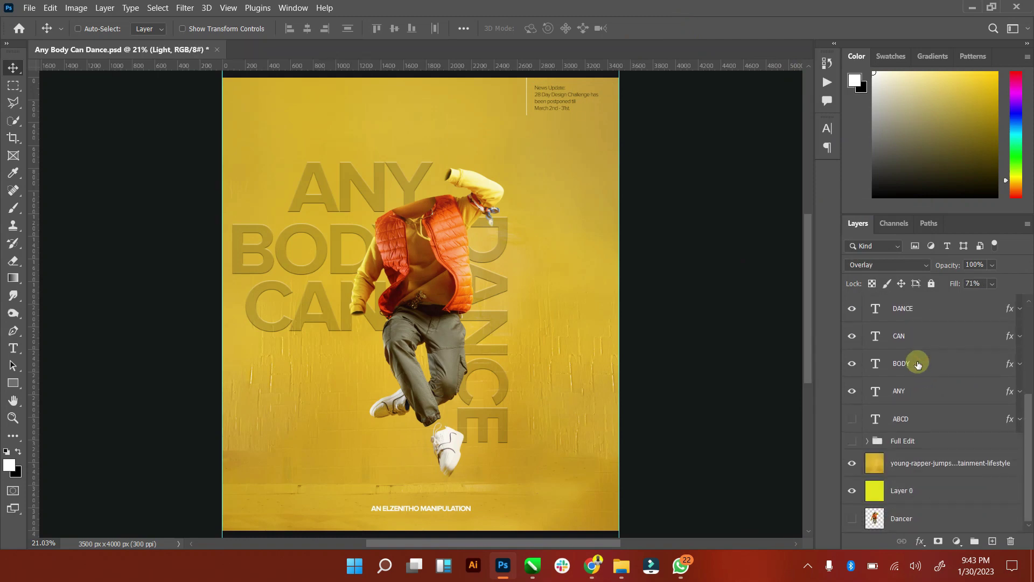
left_click(917, 393, "shift")
left_click_drag(440, 288, 454, 283)
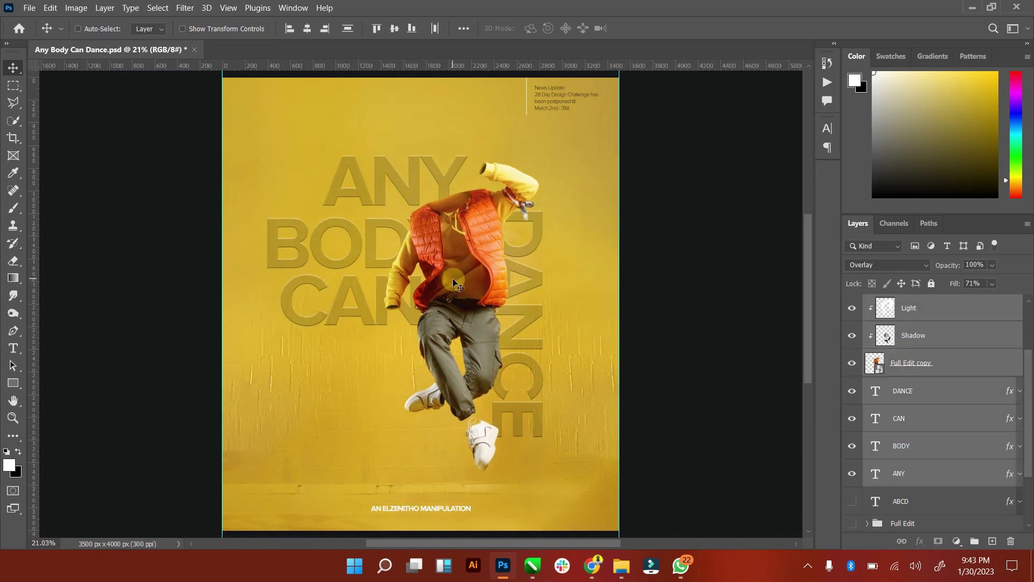
left_click(13, 417)
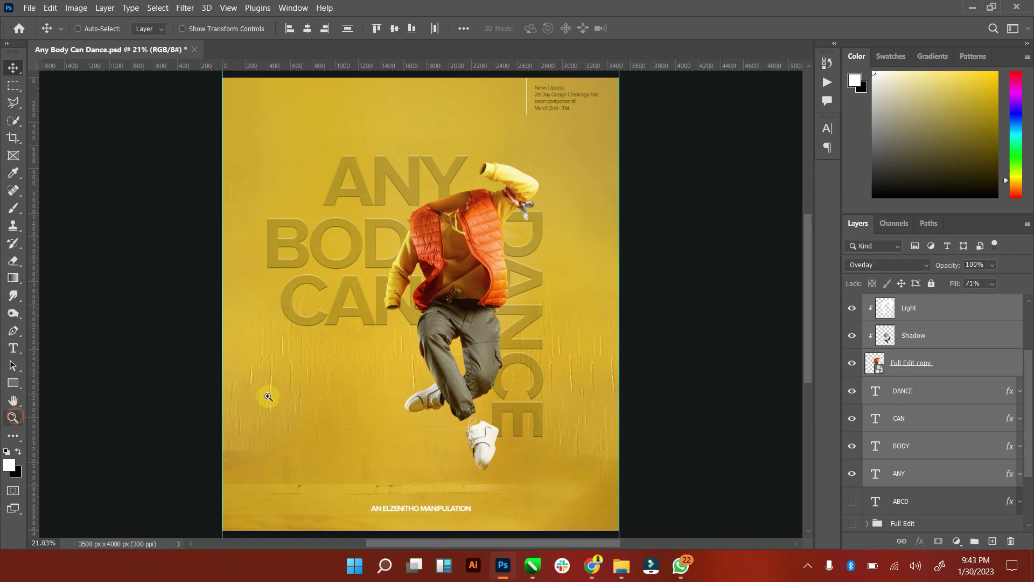
left_click_drag(269, 396, 451, 353)
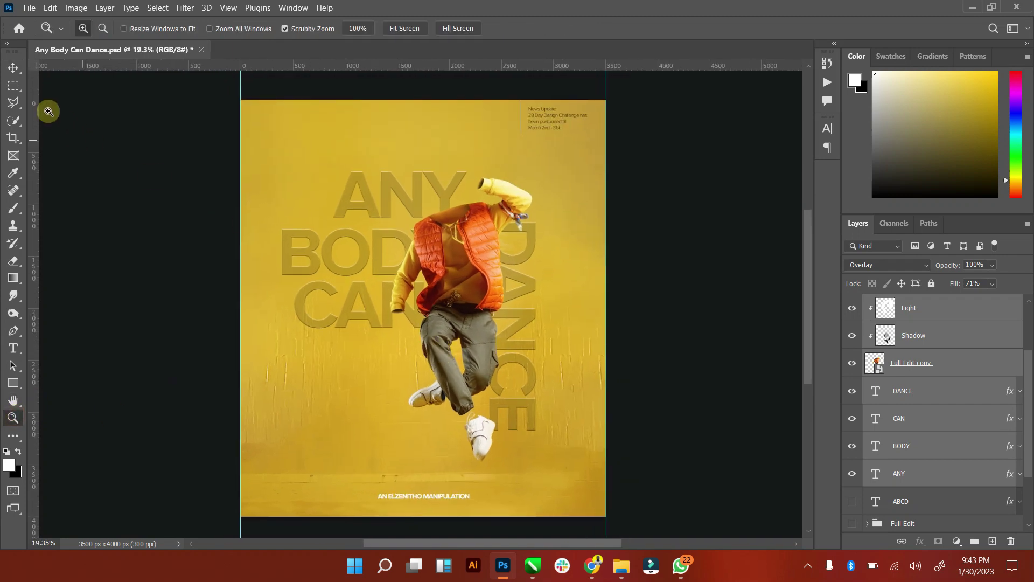
left_click(13, 67)
Step: Change the News Update text to the Semibold font weight
left_click_drag(1023, 378, 1031, 323)
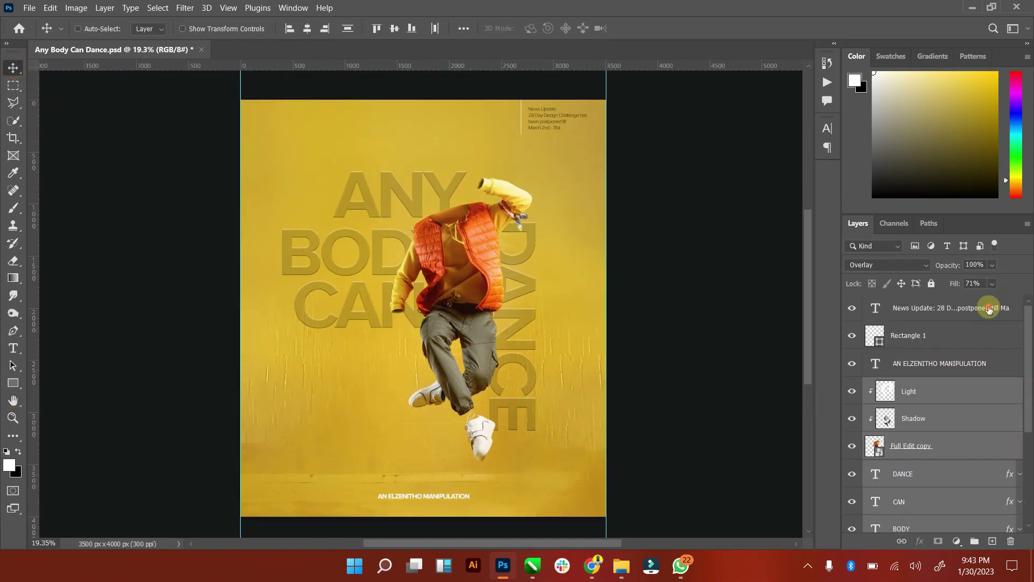
left_click(1018, 315)
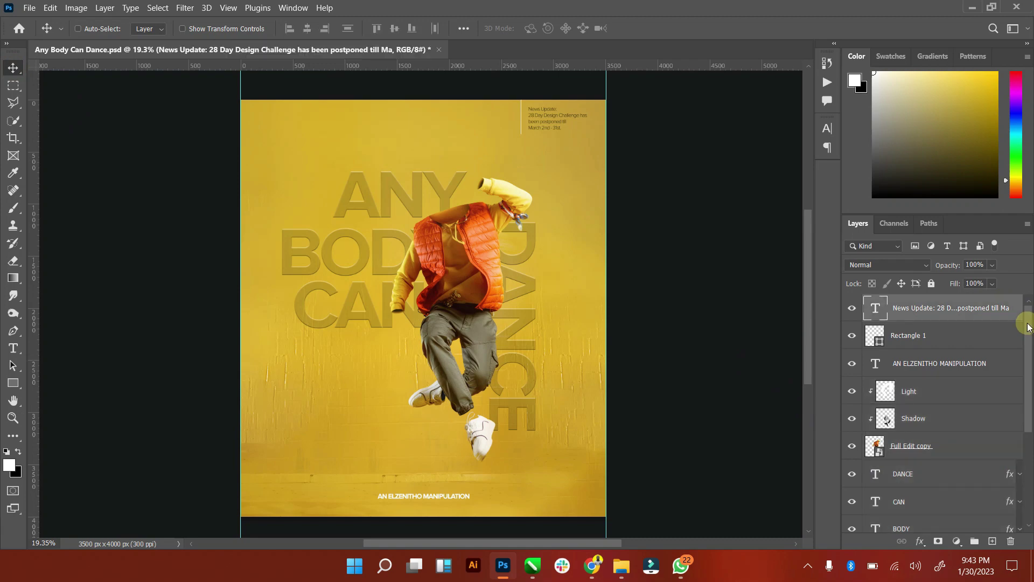
double_click(880, 313)
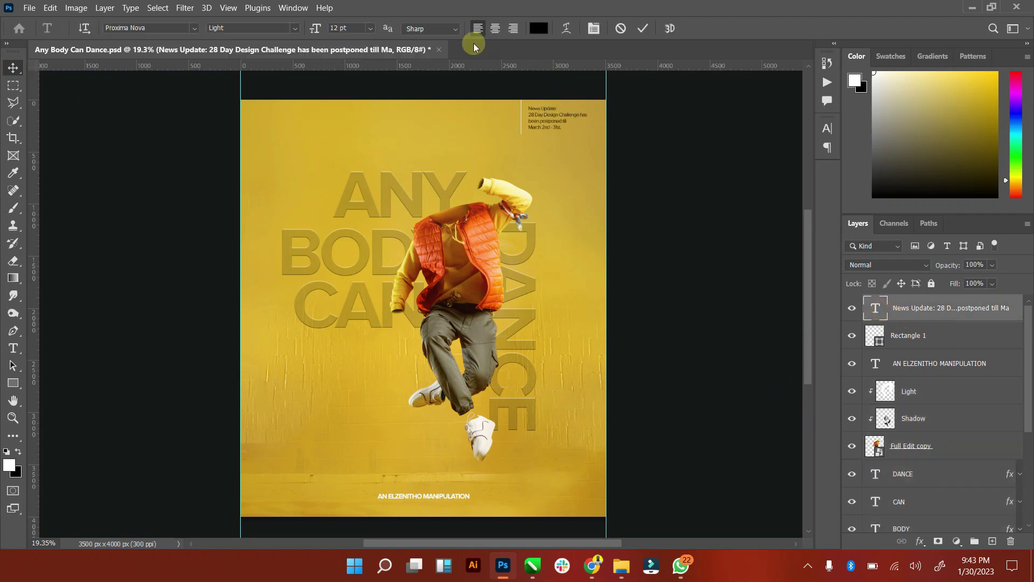
left_click(537, 32)
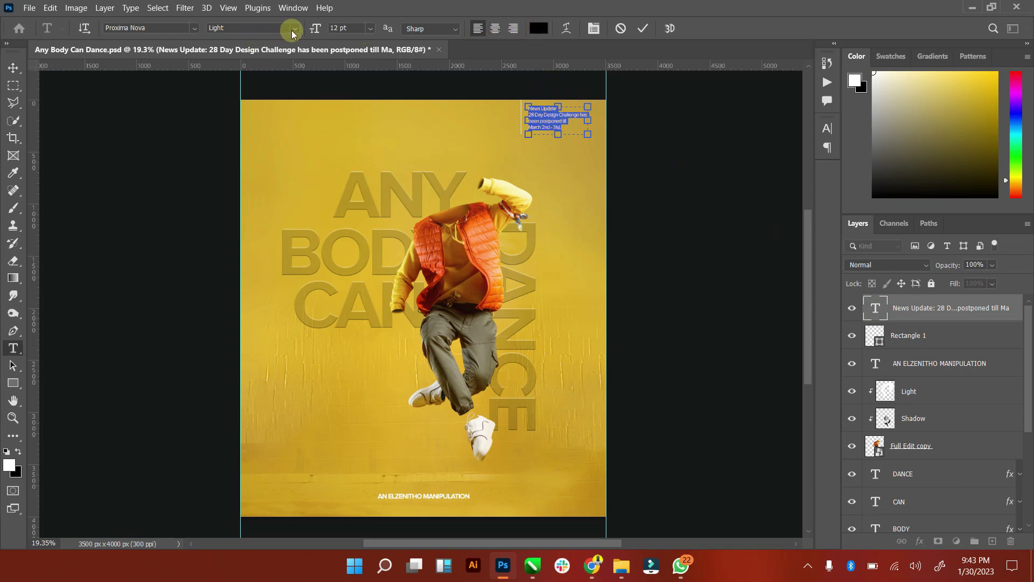
left_click(295, 28)
left_click(275, 62)
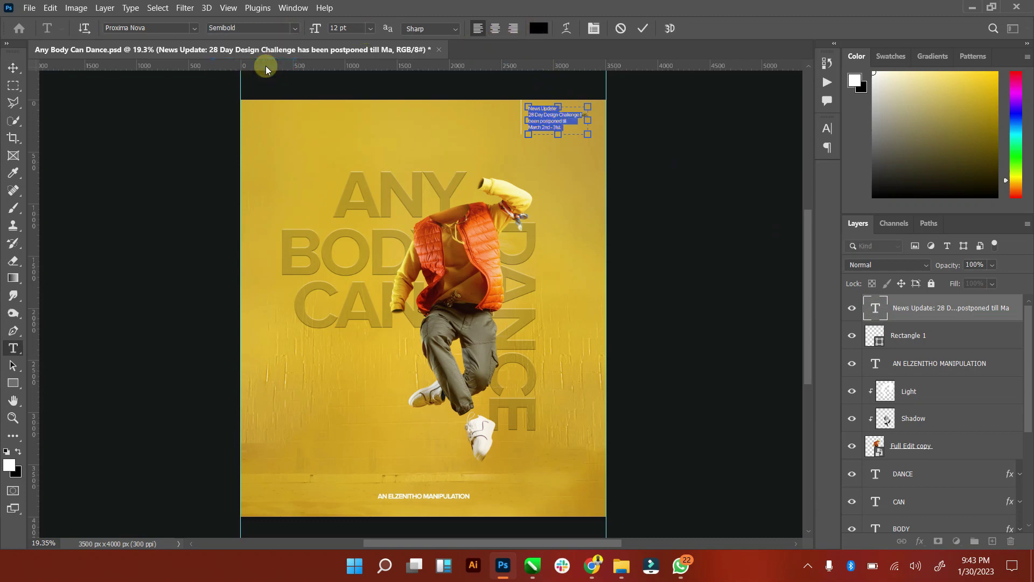
left_click(643, 28)
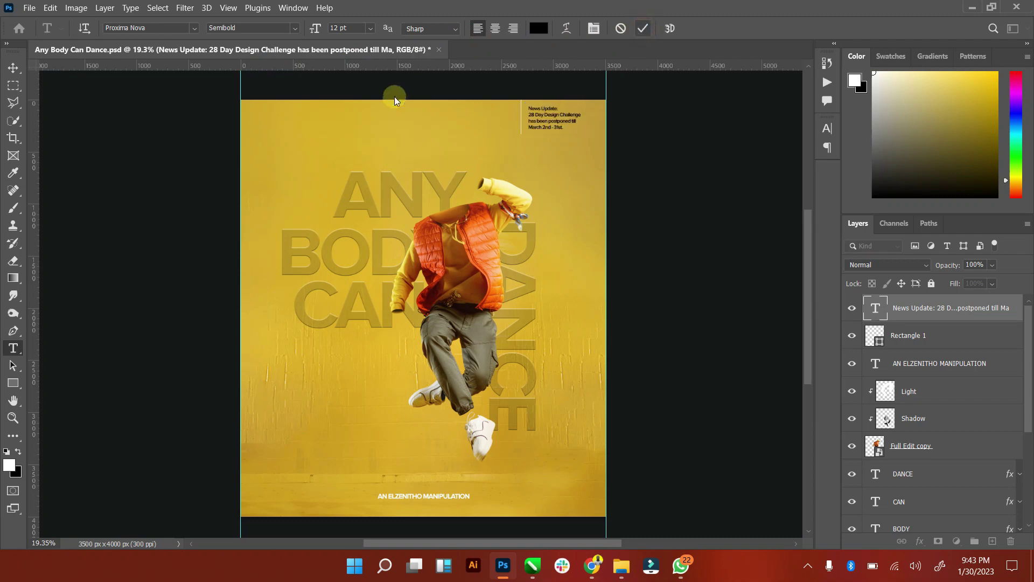
key("v")
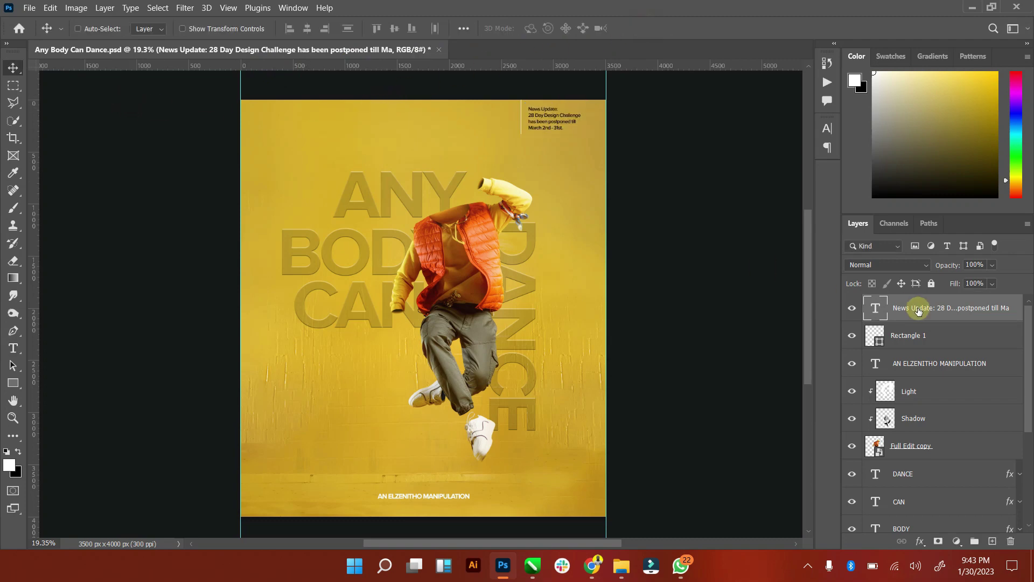
Step: Stamp the layers from DANCE down to Layer 0 into Layer 1, then toggle it to compare
scroll(1017, 419, "down", 5)
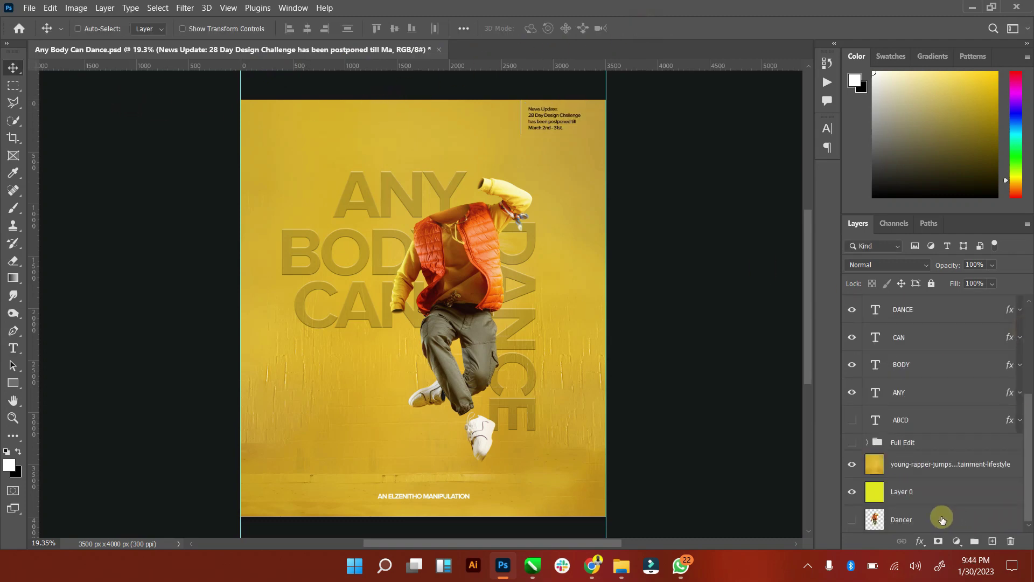
left_click(940, 493, "shift")
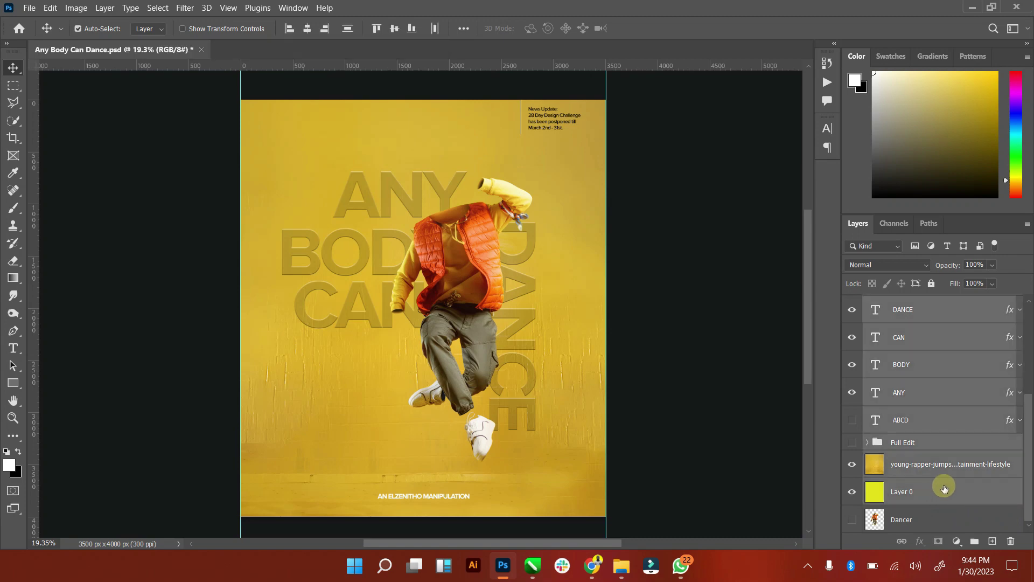
key("ctrl+alt+shift+e")
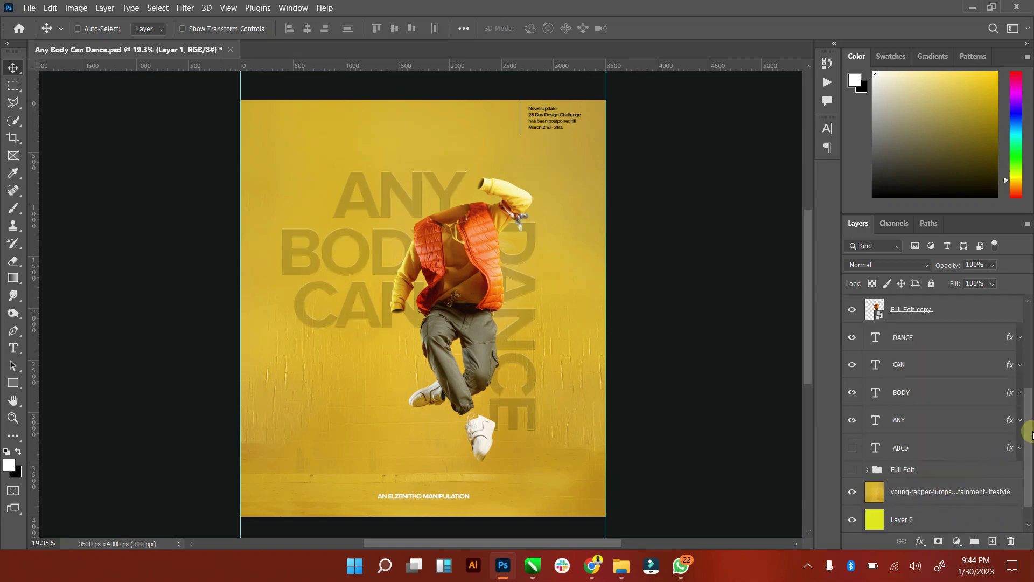
scroll(1022, 358, "up", 5)
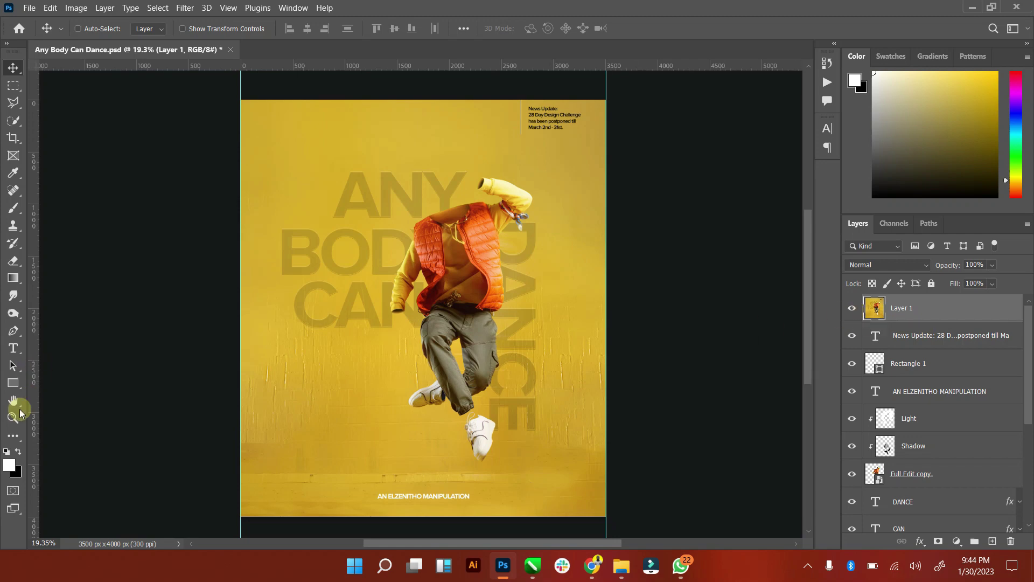
key("z")
mouse_move(386, 237)
left_mouse_down()
mouse_move(445, 218)
mouse_move(382, 232)
left_mouse_up()
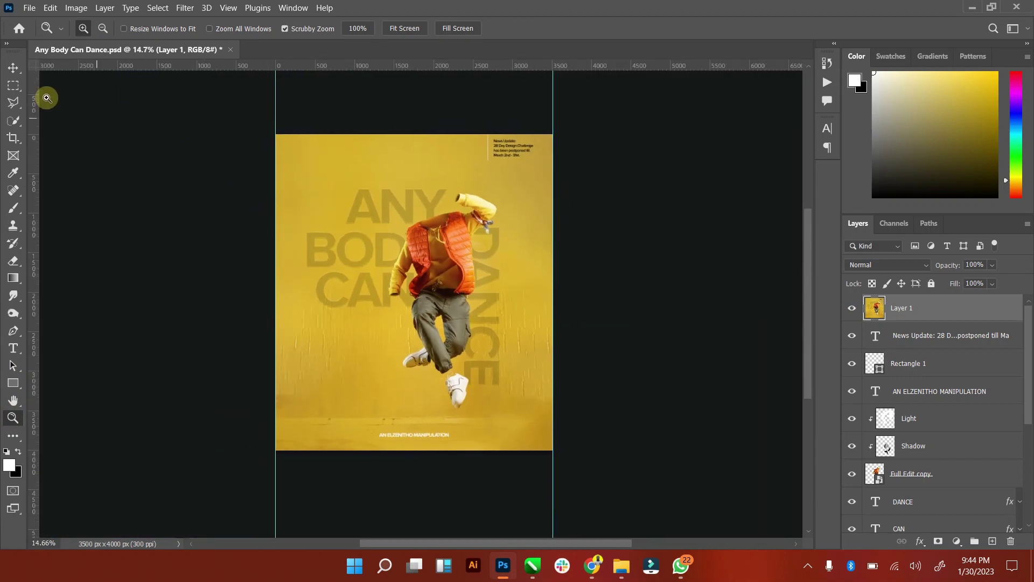
left_click(13, 68)
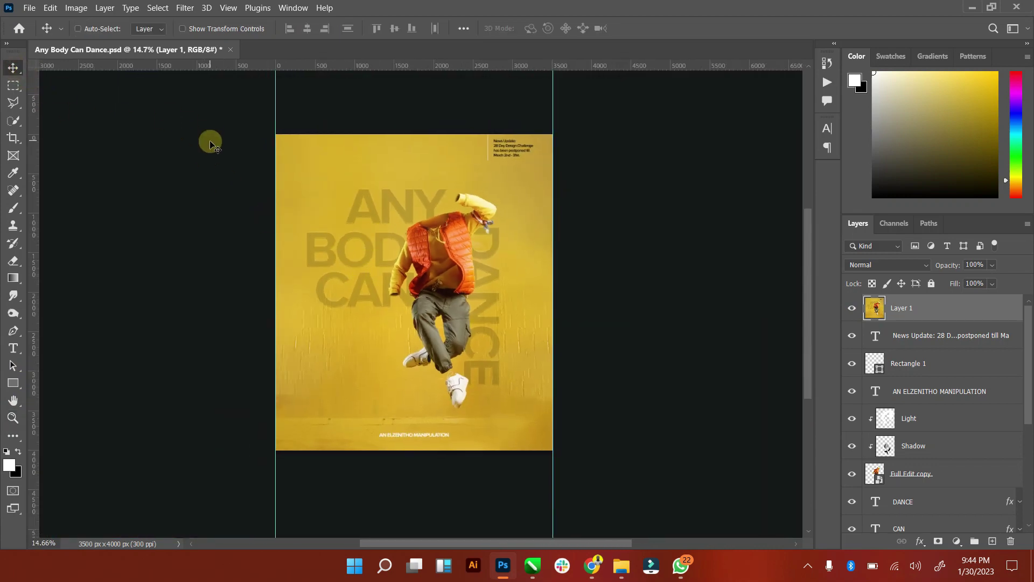
left_click(852, 309)
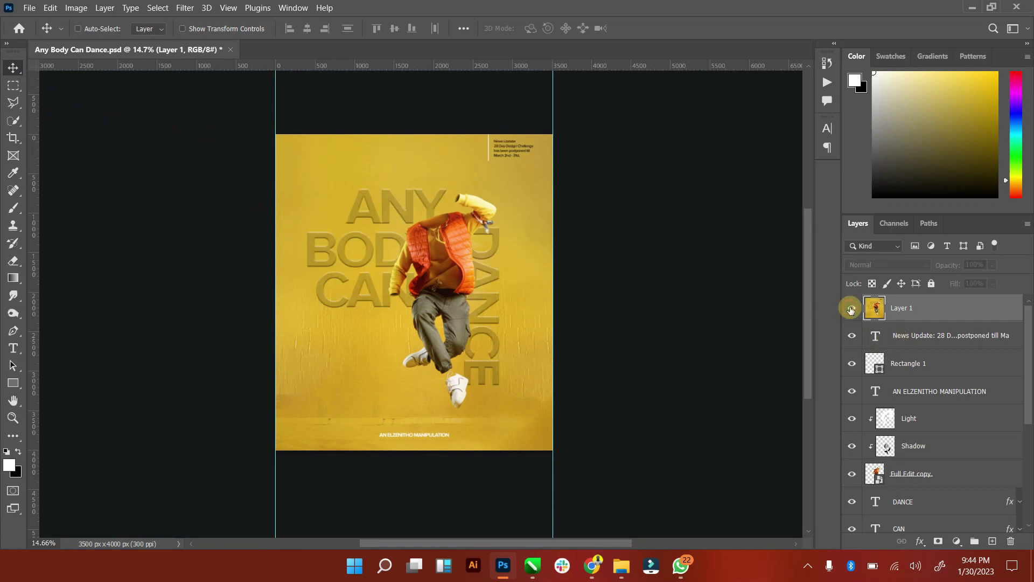
left_click(852, 308)
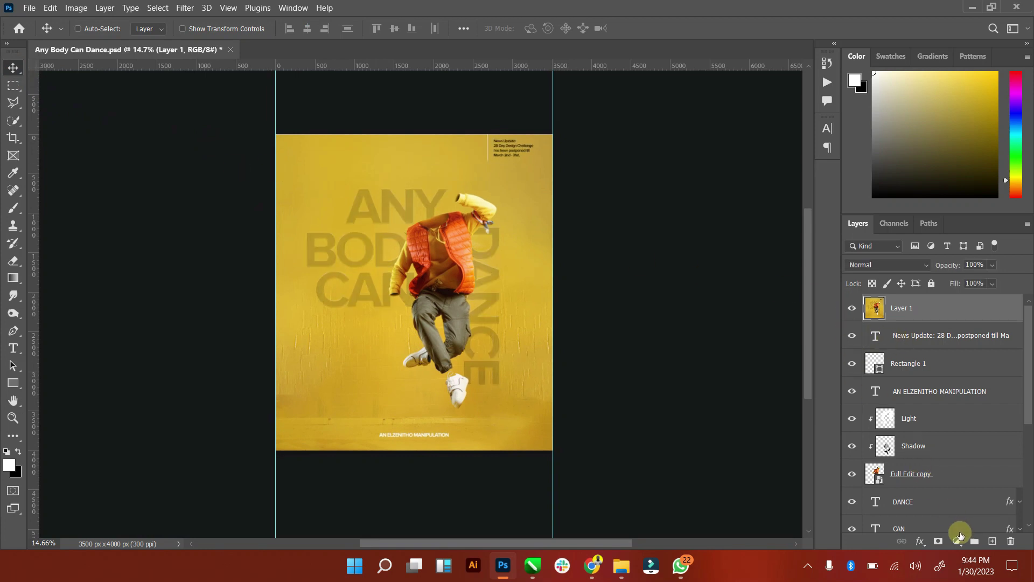
Step: Add a Curves S-curve layer in Multiply mode at 29% opacity, then hide it to compare
left_click(957, 541)
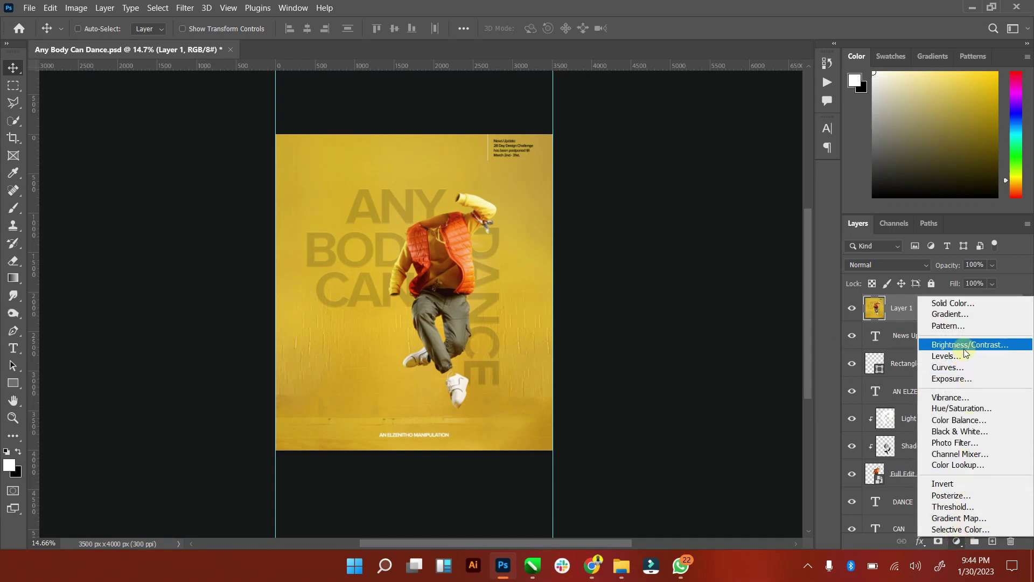
left_click(965, 367)
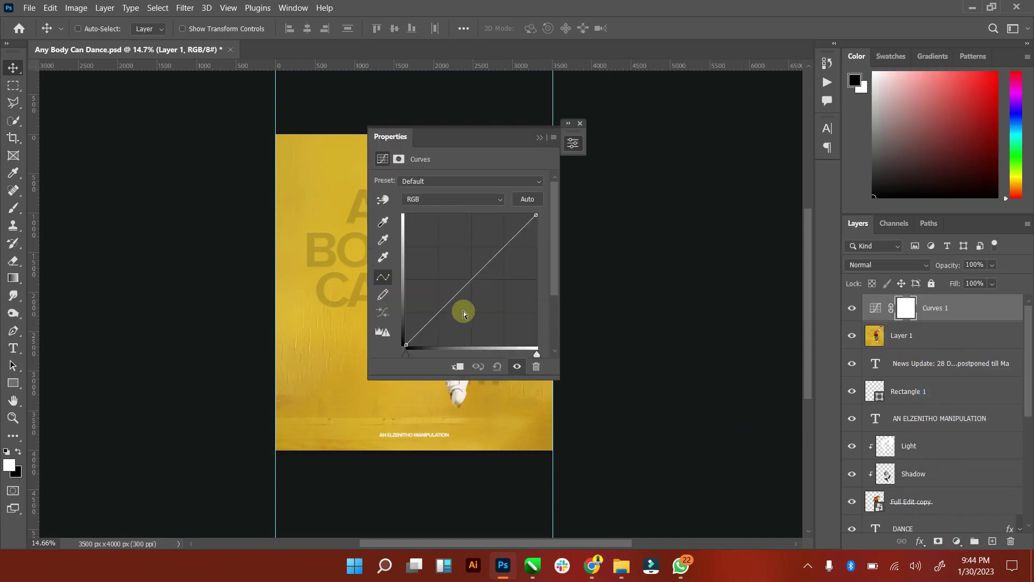
left_click(472, 279)
left_click_drag(438, 311, 449, 314)
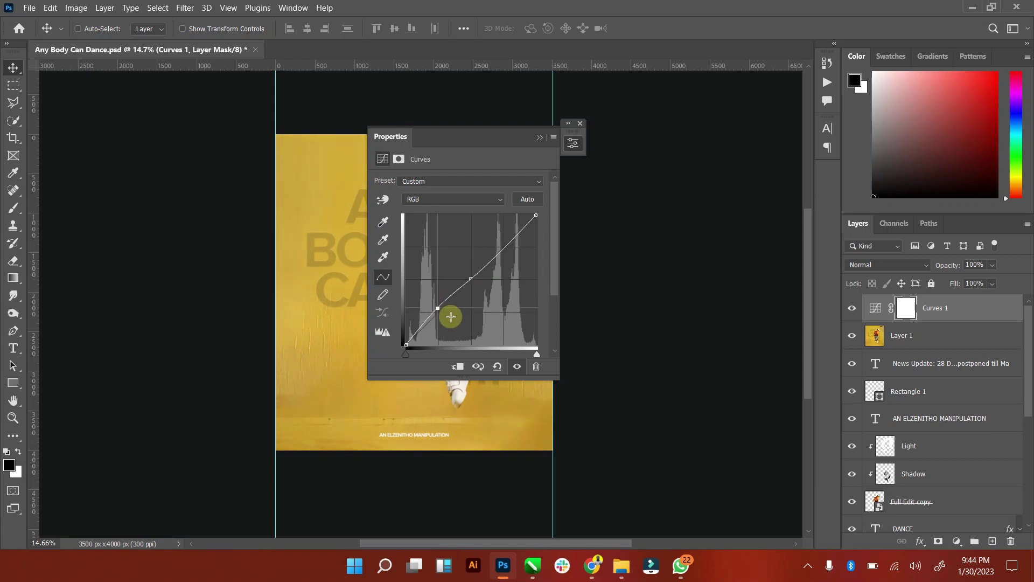
left_click(540, 137)
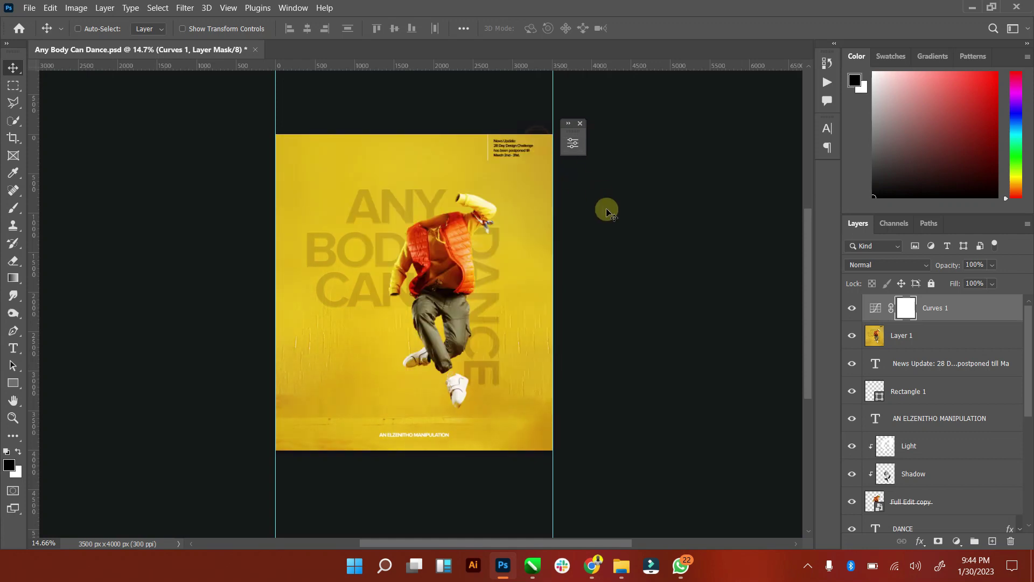
left_click(913, 268)
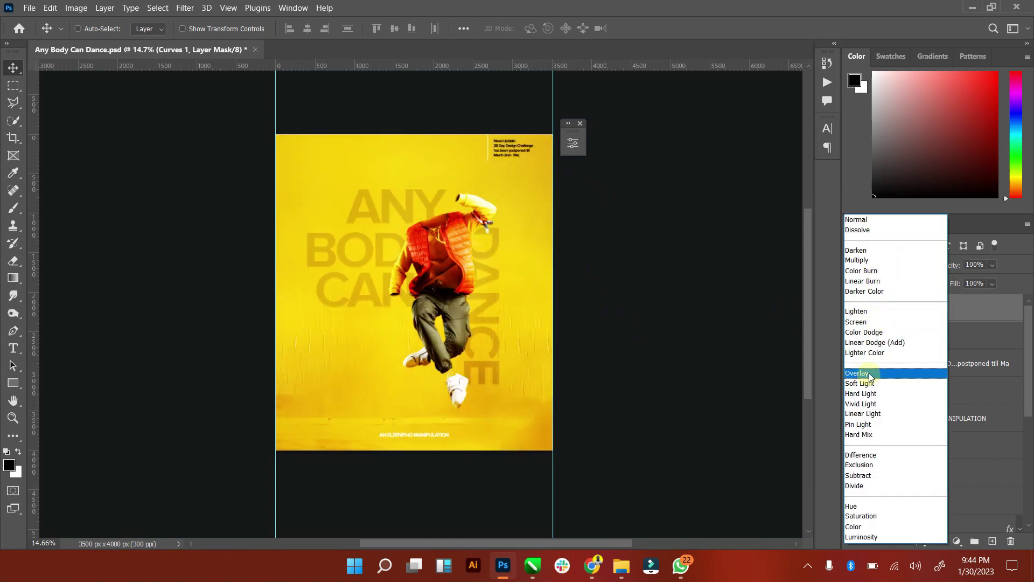
left_click(873, 260)
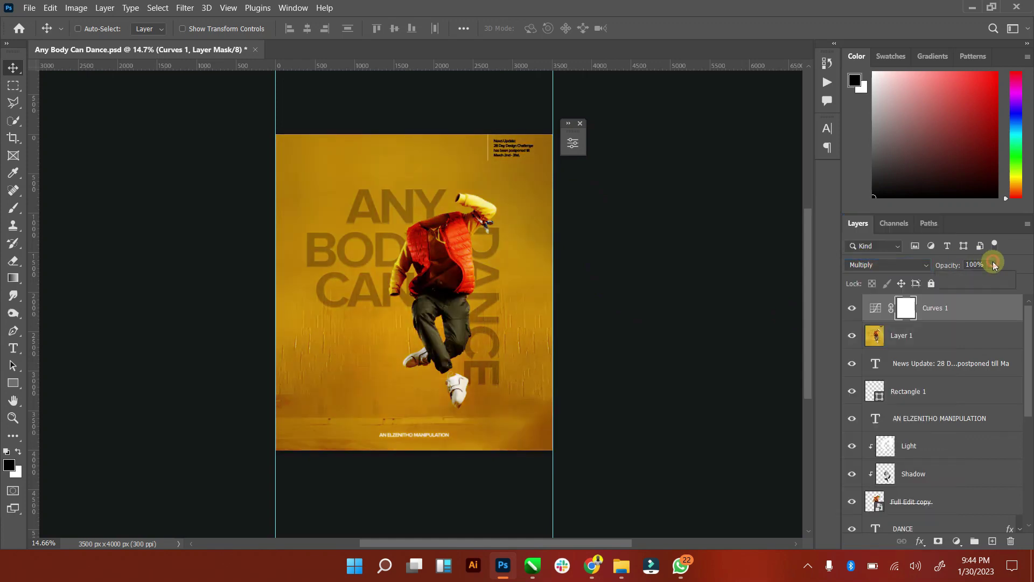
mouse_move(977, 262)
left_mouse_down()
mouse_move(969, 308)
mouse_move(976, 302)
left_mouse_up()
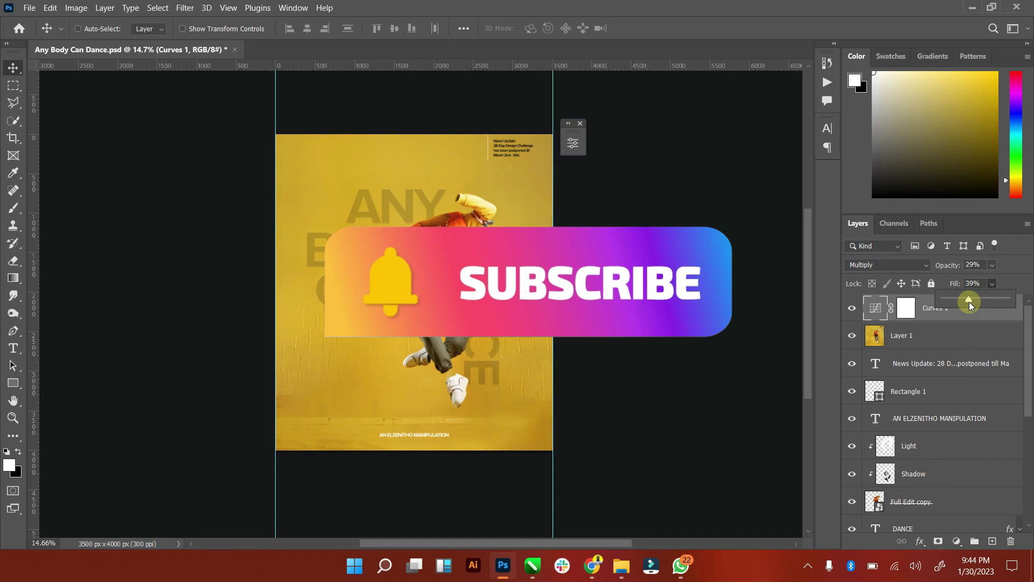
left_click(853, 308)
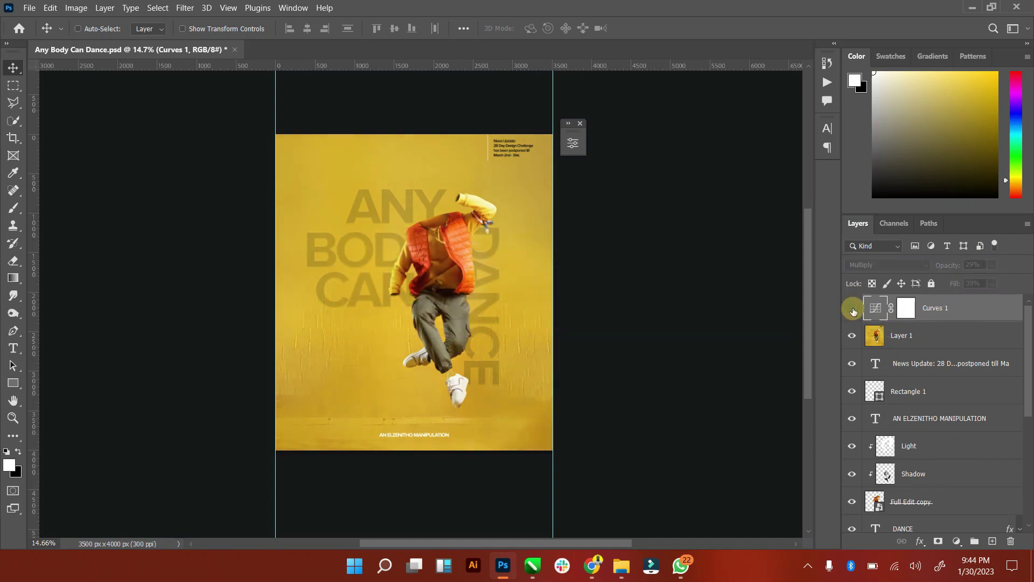
Step: Add a Color Lookup layer and preview the Orange and Blue, Orange and Teal, 3Strip and Blackwood LUTs
left_click(964, 545)
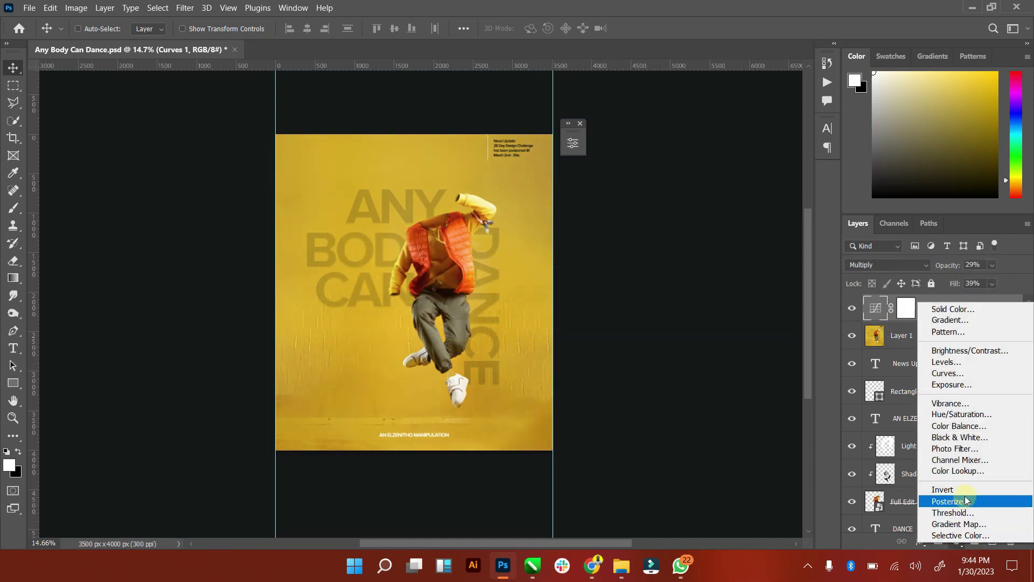
left_click(968, 471)
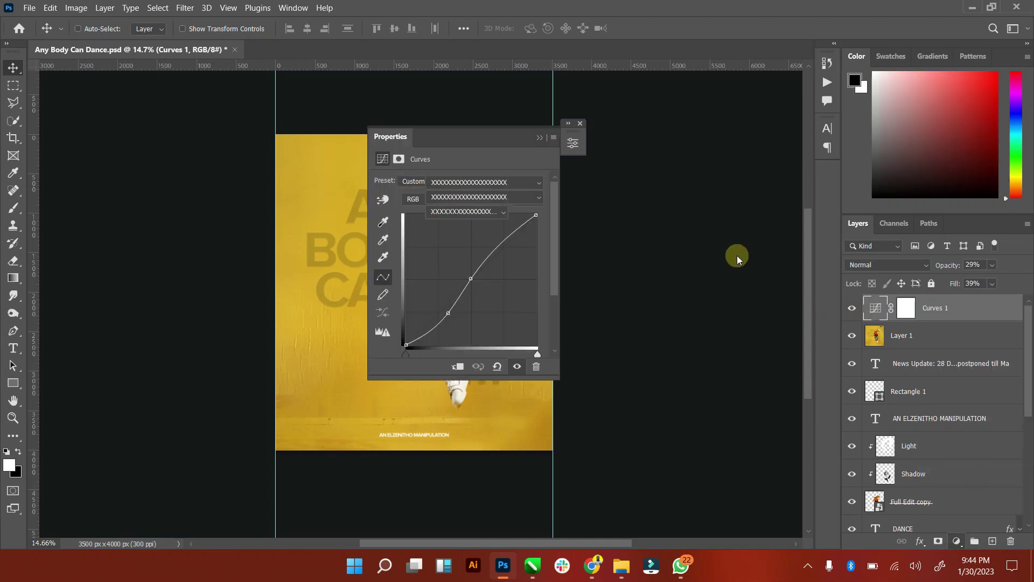
left_click_drag(453, 138, 600, 138)
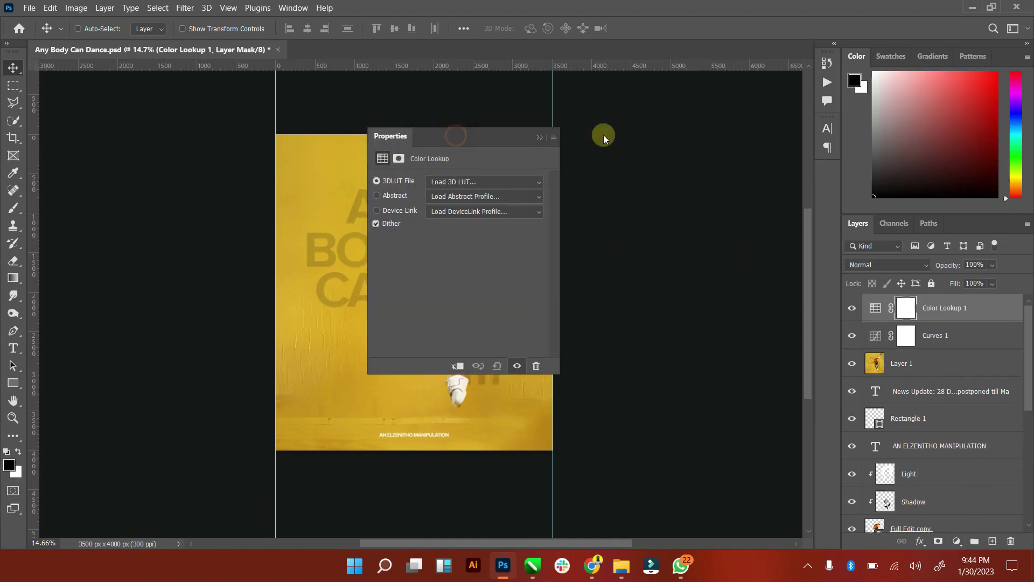
left_click(616, 183)
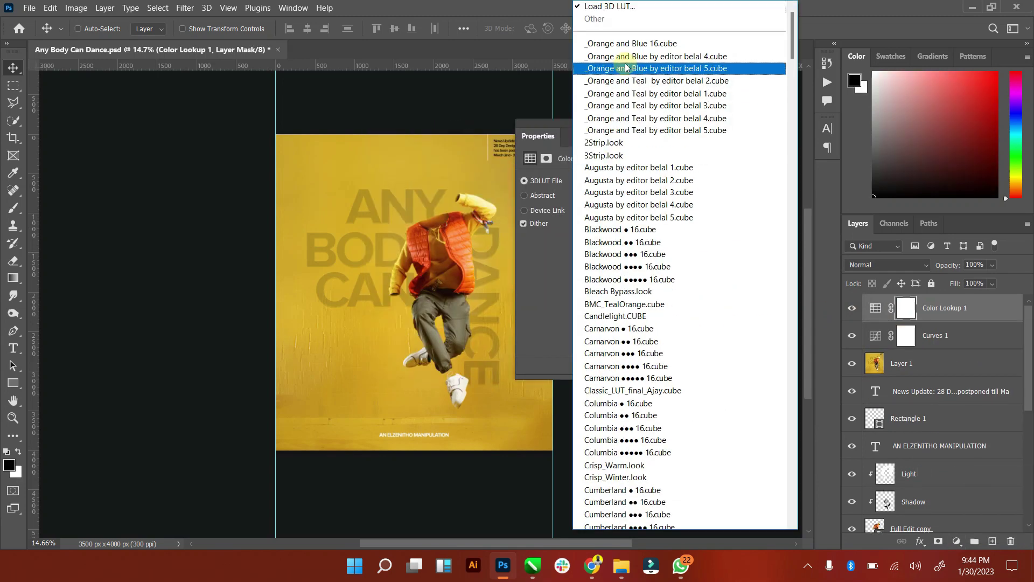
left_click(625, 70)
left_click(620, 181)
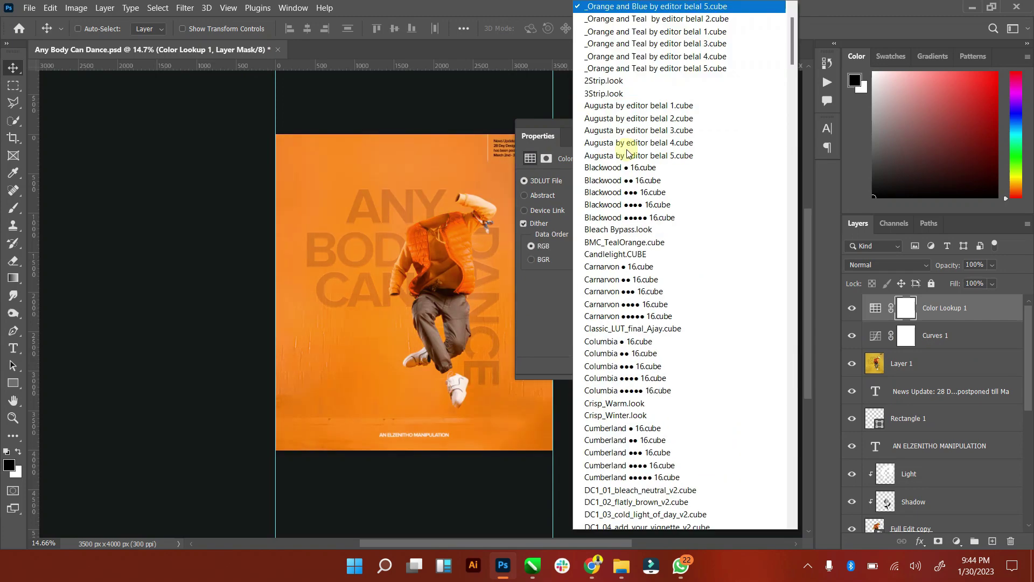
left_click(635, 32)
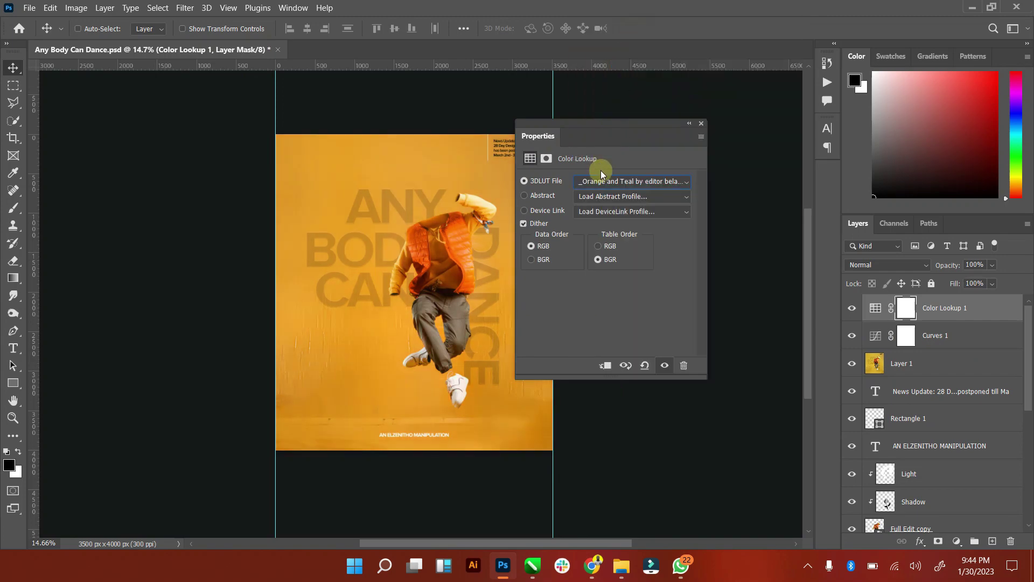
left_click(609, 182)
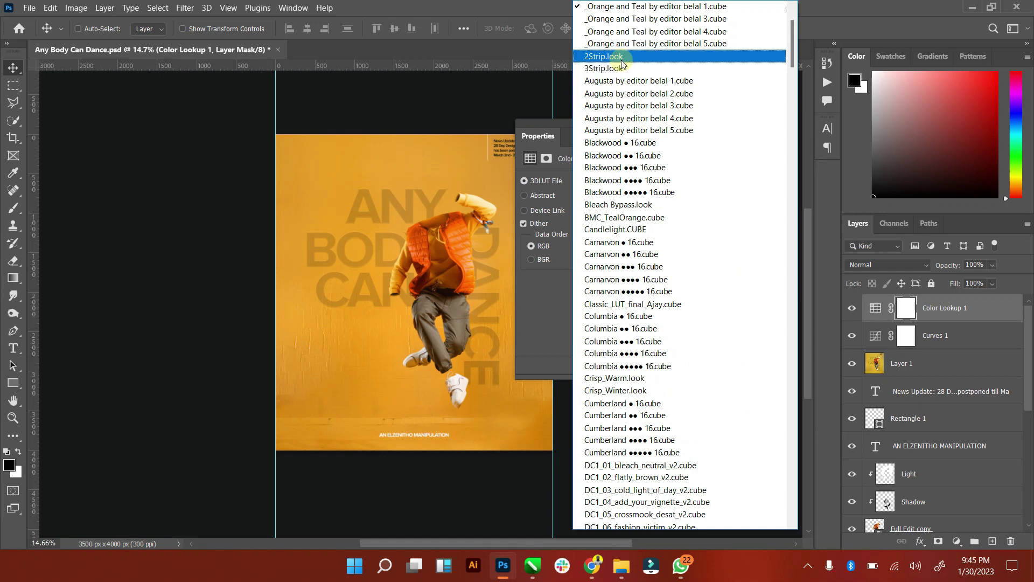
left_click(615, 70)
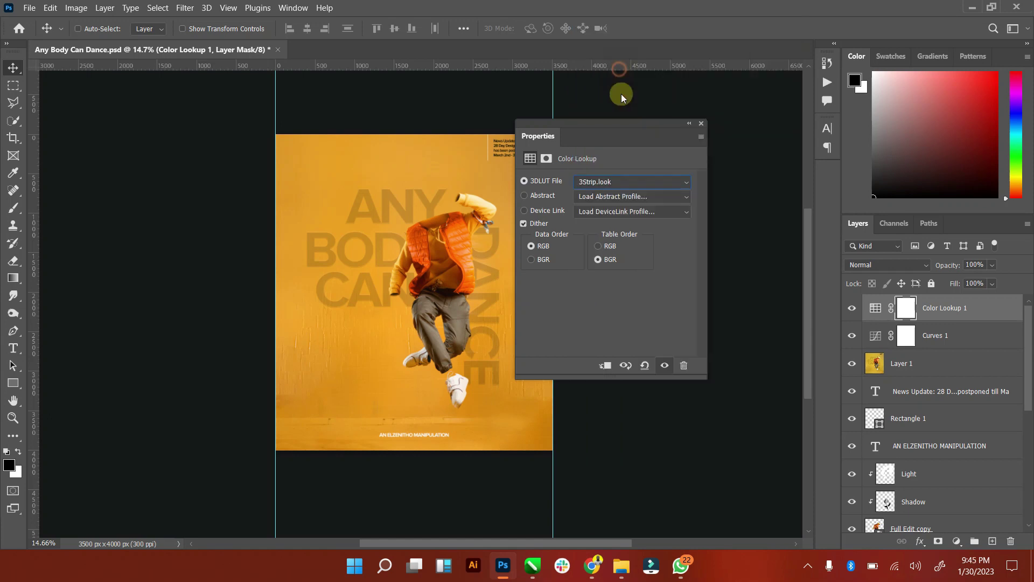
left_click(619, 183)
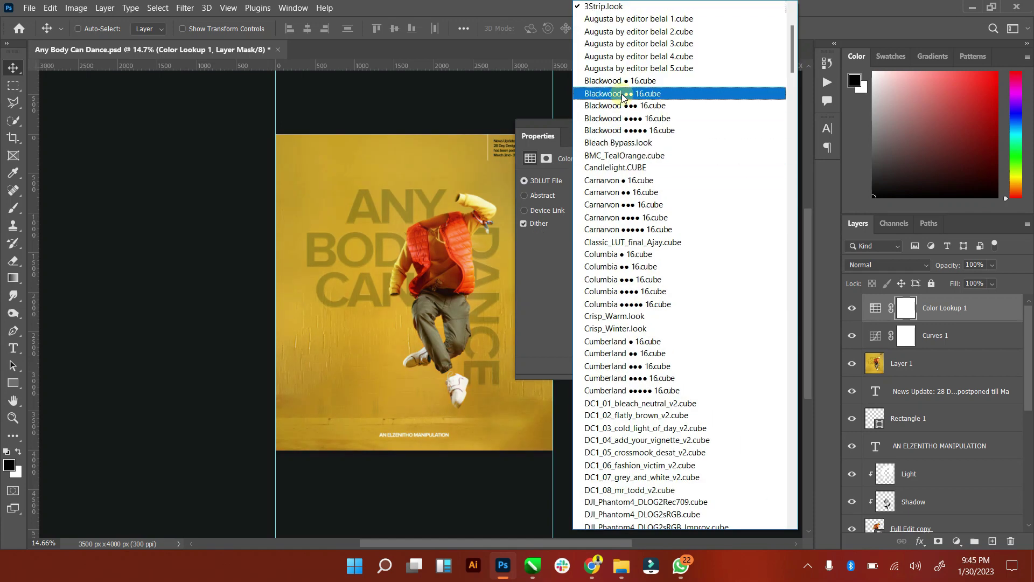
left_click(620, 95)
Step: Preview Bleach Bypass, Carnarvon, Crisp_Winter and DropBlues, then settle on FoggyNight.3DL
left_click(622, 184)
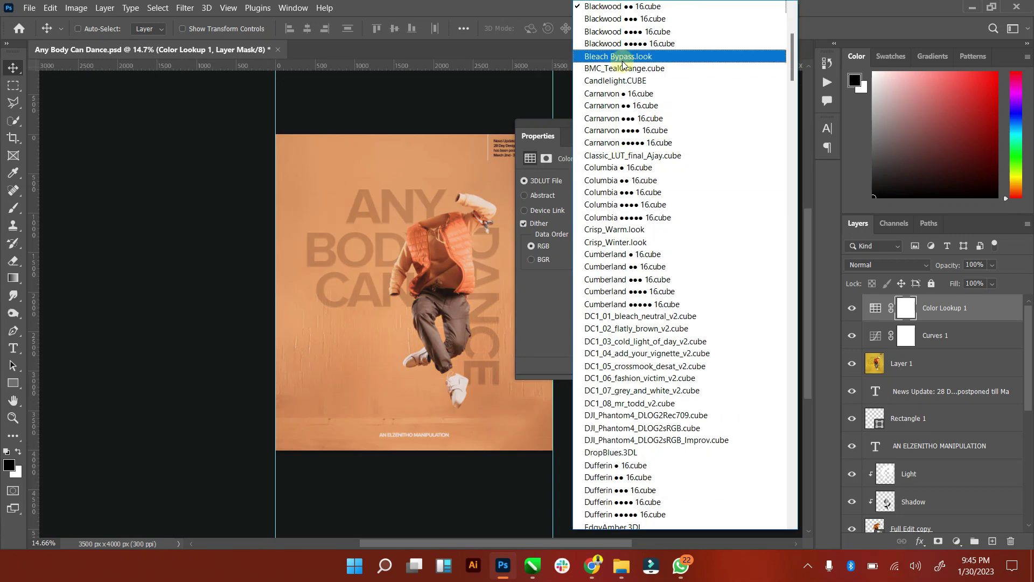
left_click(619, 54)
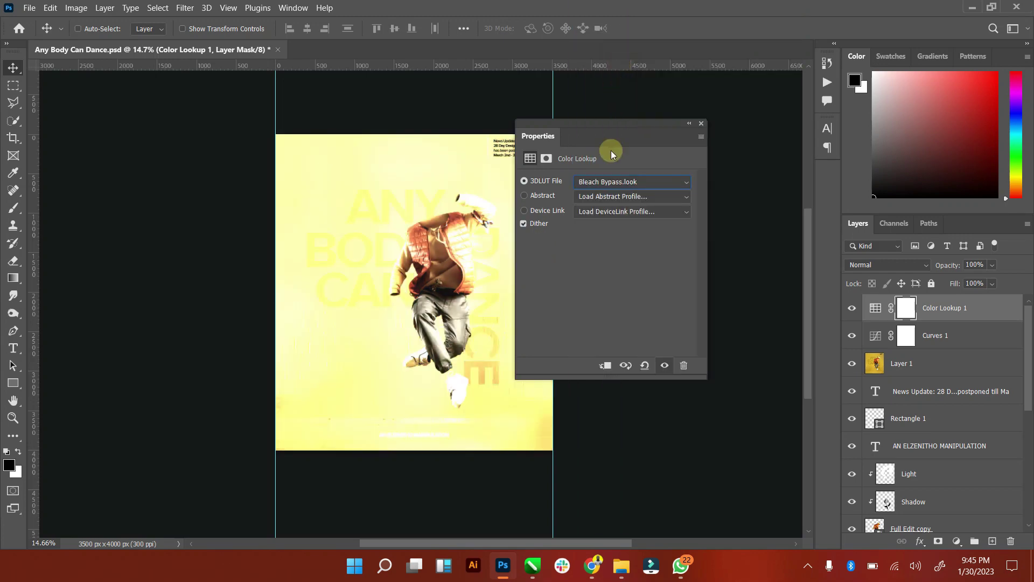
left_click(607, 183)
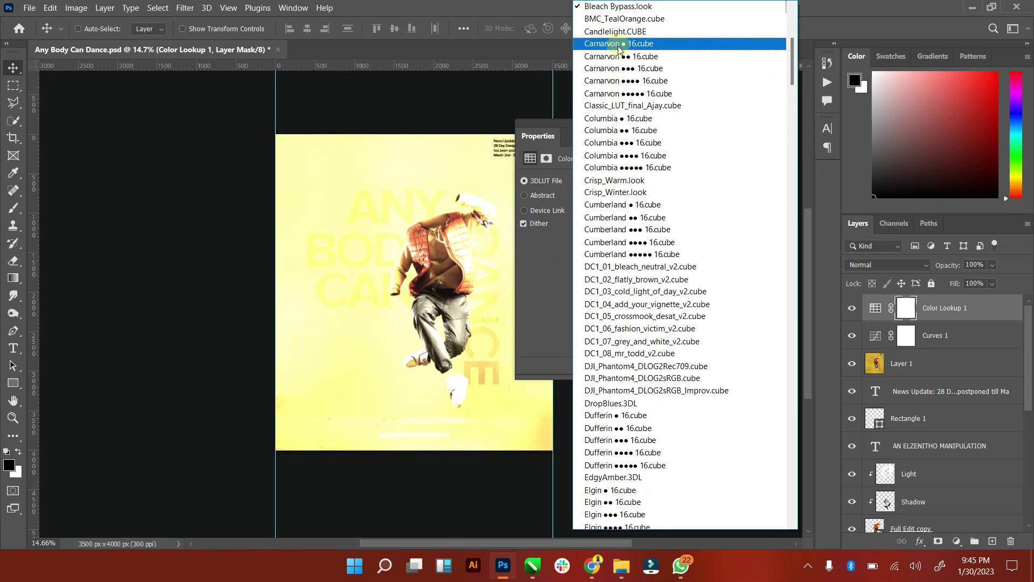
left_click(618, 56)
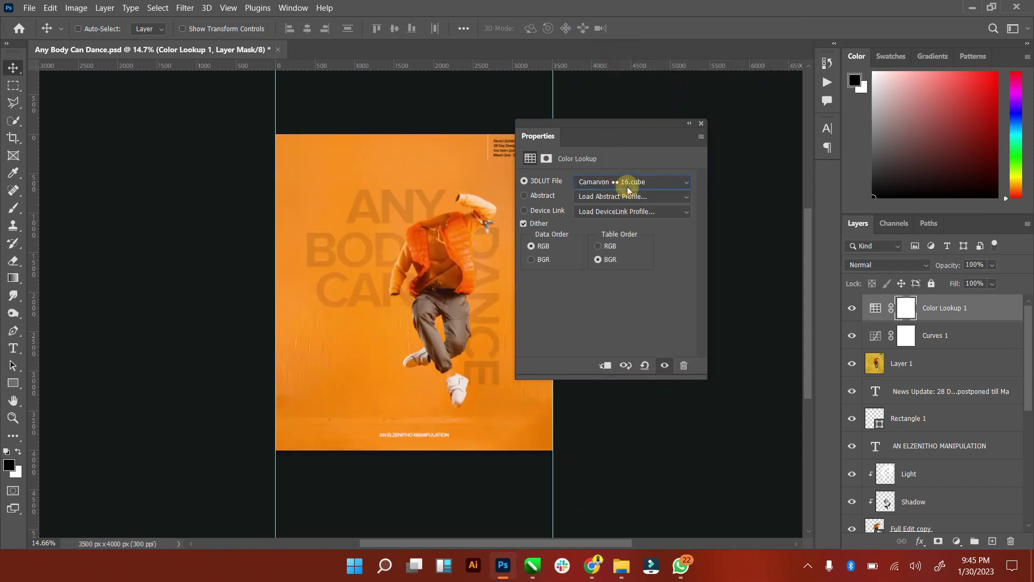
left_click(627, 186)
left_click(612, 156)
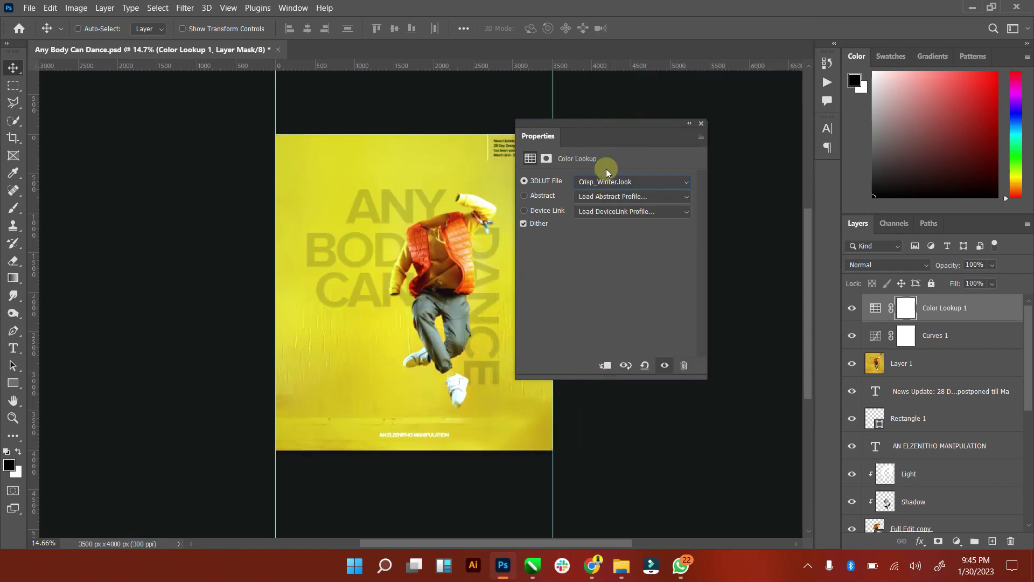
left_click(607, 183)
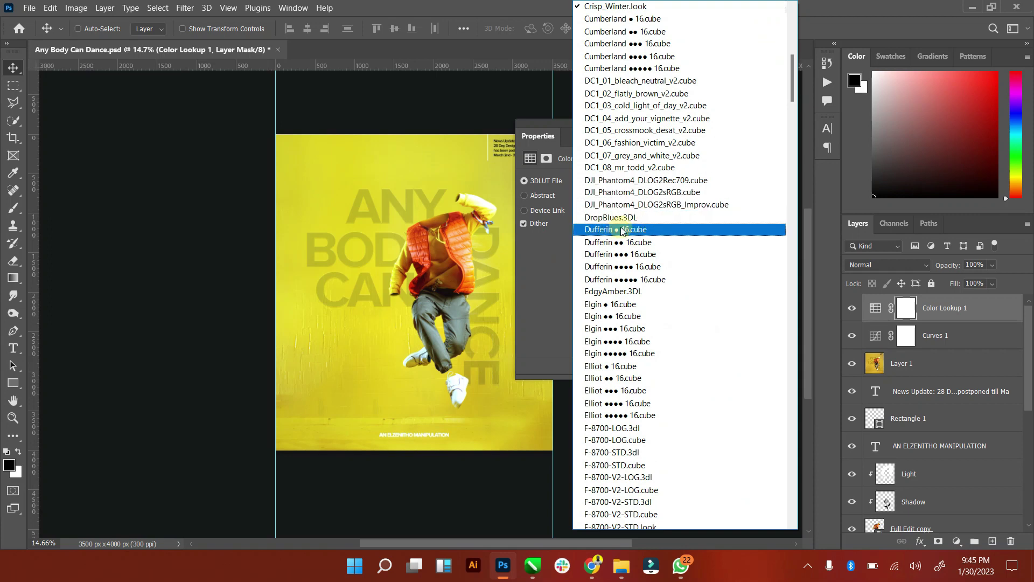
left_click(625, 221)
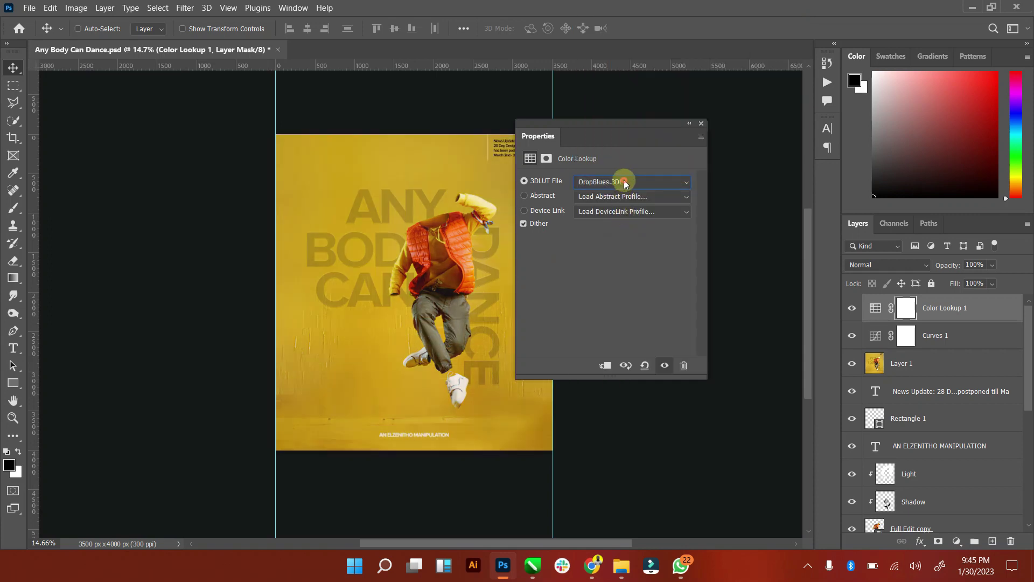
left_click(617, 181)
left_click(614, 353)
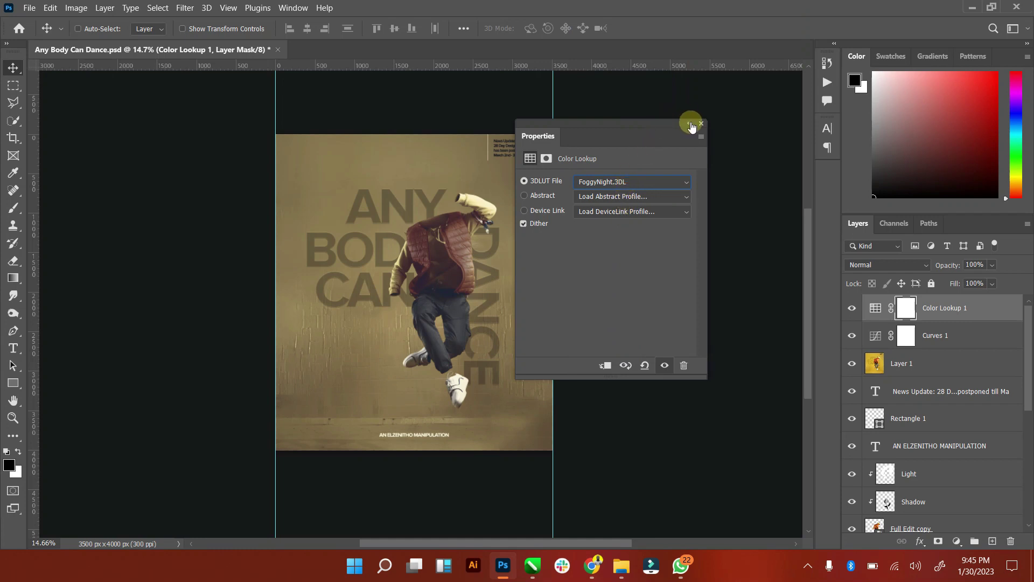
left_click(692, 124)
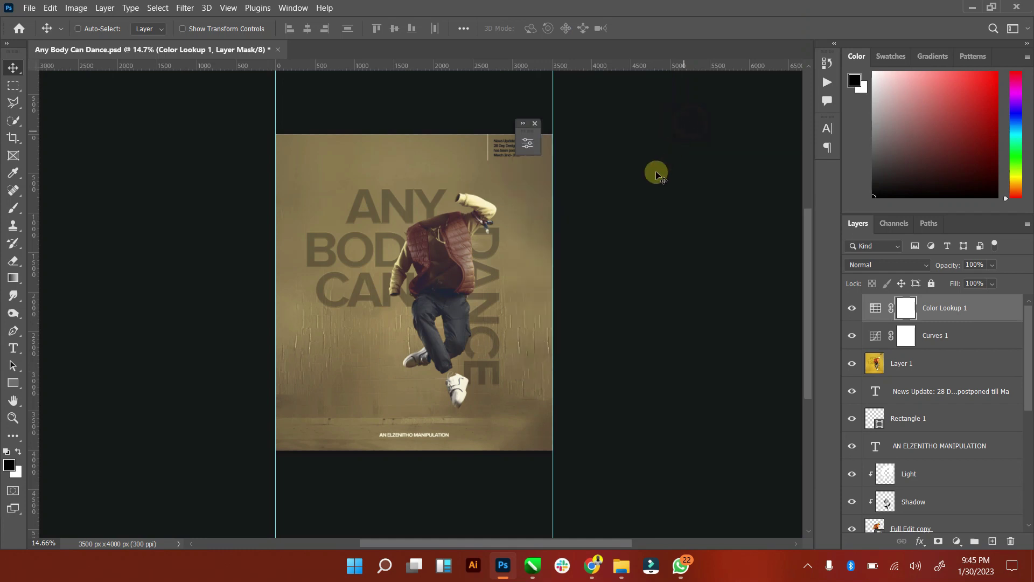
left_click(920, 267)
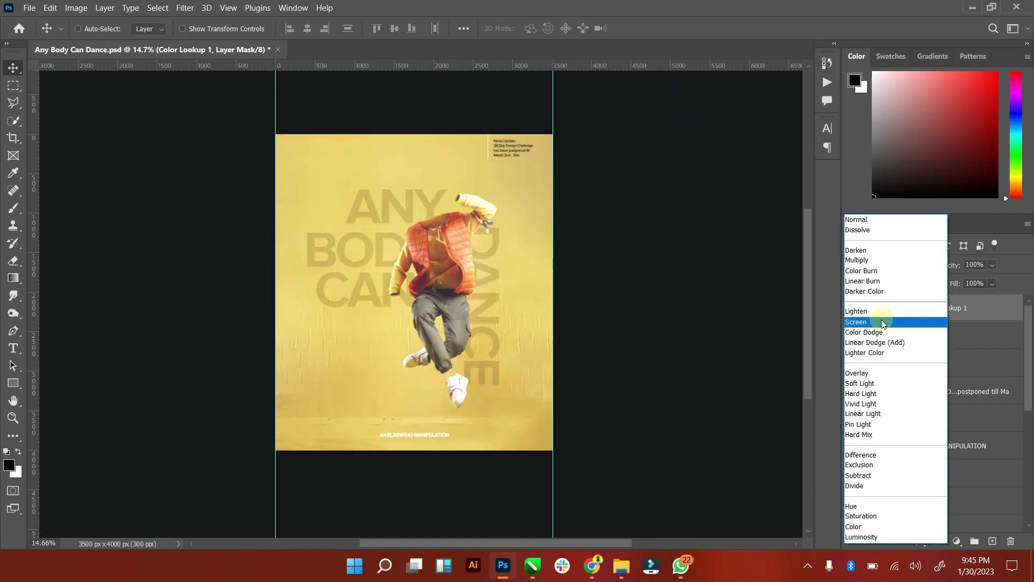
Step: Set Color Lookup 1 to Soft Light, 34% opacity and 51% fill, then compare
left_click(874, 384)
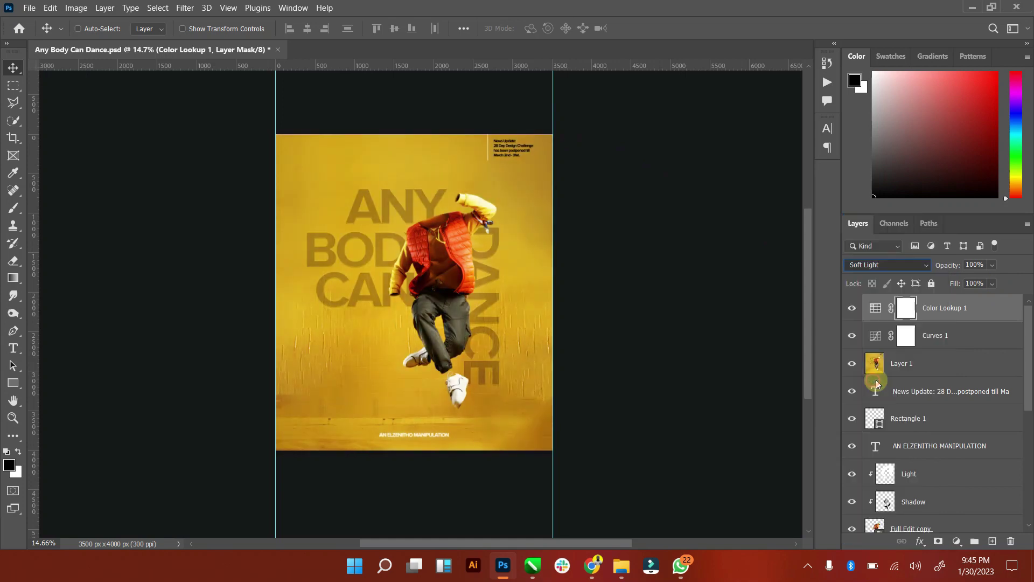
left_click(992, 265)
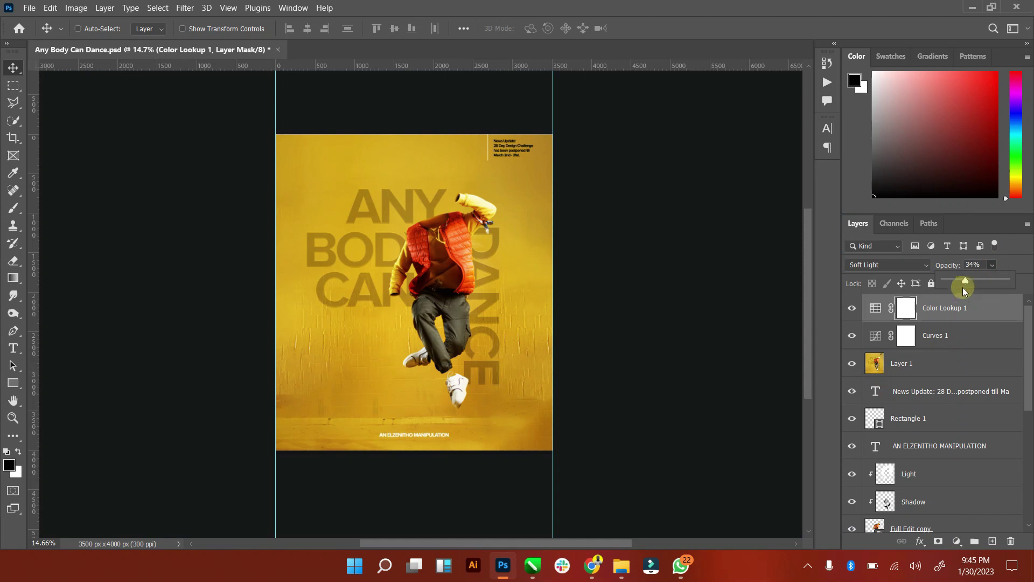
left_click(992, 283)
left_click_drag(1011, 298, 978, 302)
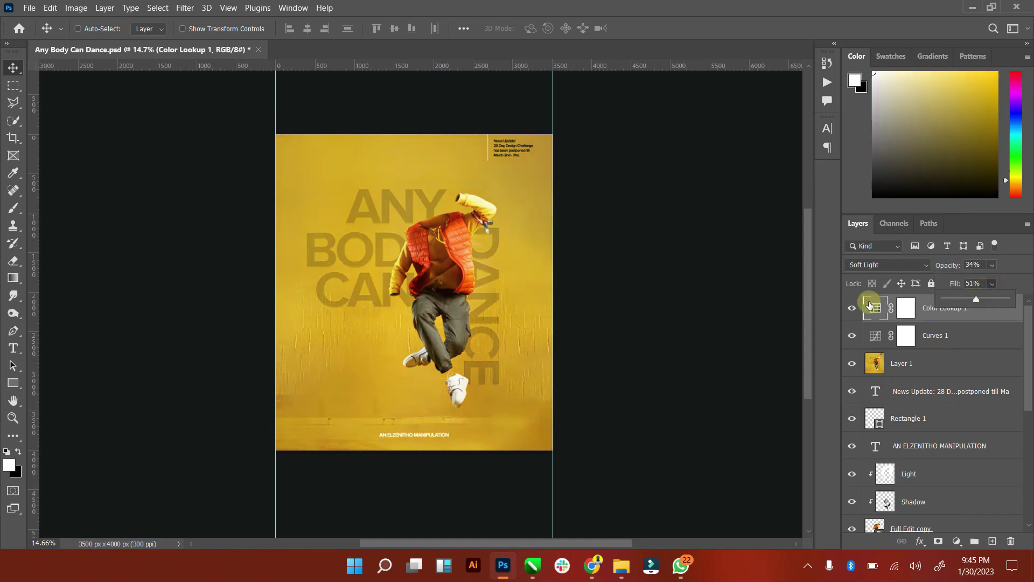
left_click(853, 313)
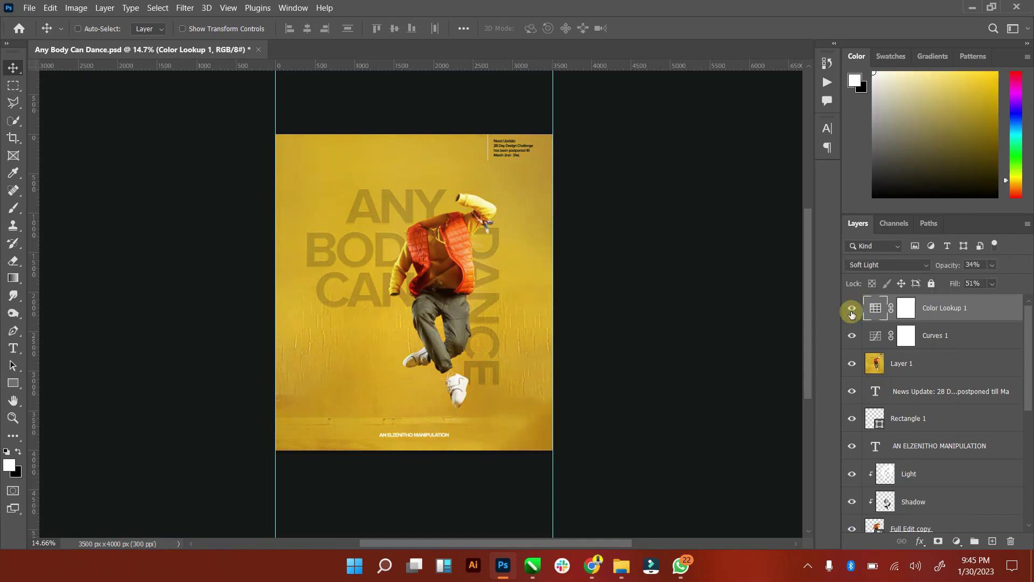
left_click(848, 333)
Step: In Camera Raw on Layer 1, lower exposure slightly, set shadows -19, and add texture, clarity and dehaze
left_click(935, 364)
left_click(192, 13)
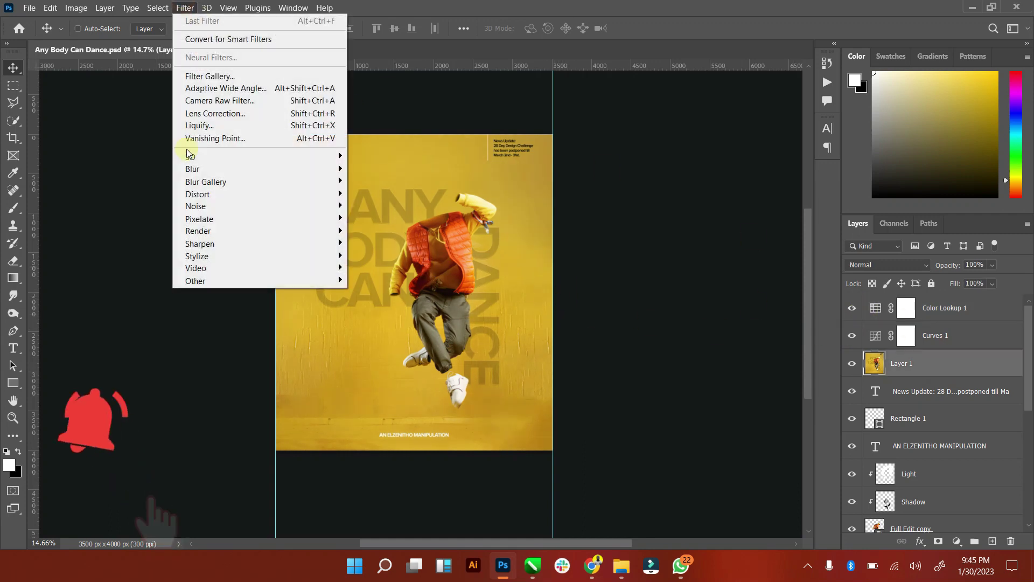
left_click(247, 99)
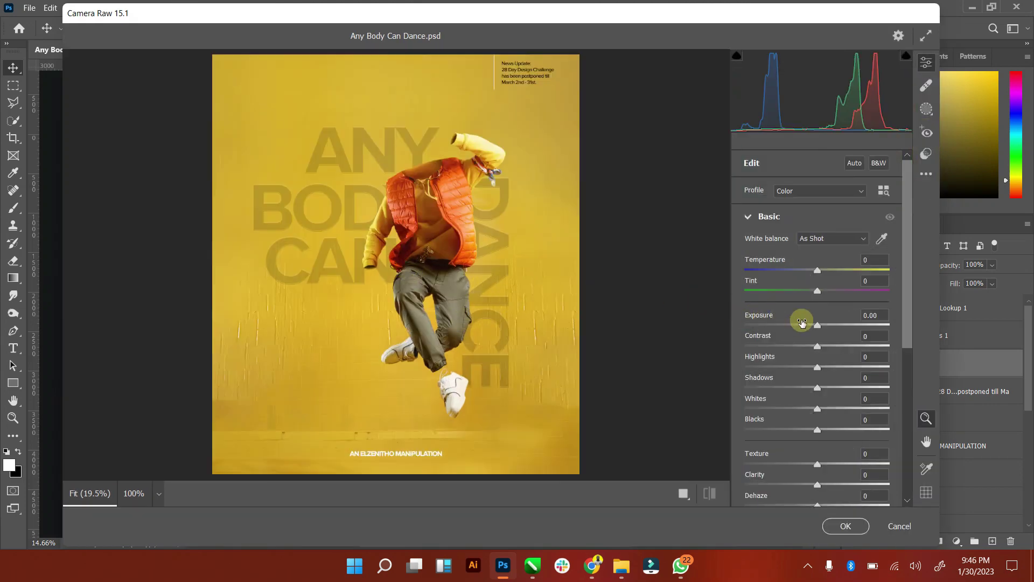
mouse_move(811, 326)
left_mouse_down()
mouse_move(805, 346)
mouse_move(848, 368)
left_mouse_up()
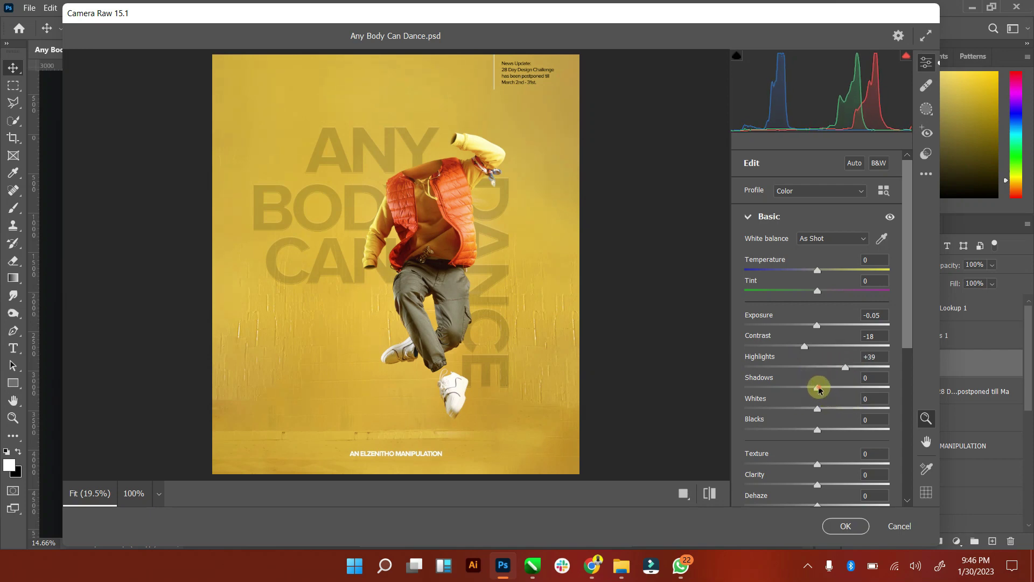
mouse_move(819, 389)
left_mouse_down()
mouse_move(804, 388)
mouse_move(834, 408)
mouse_move(811, 430)
left_mouse_up()
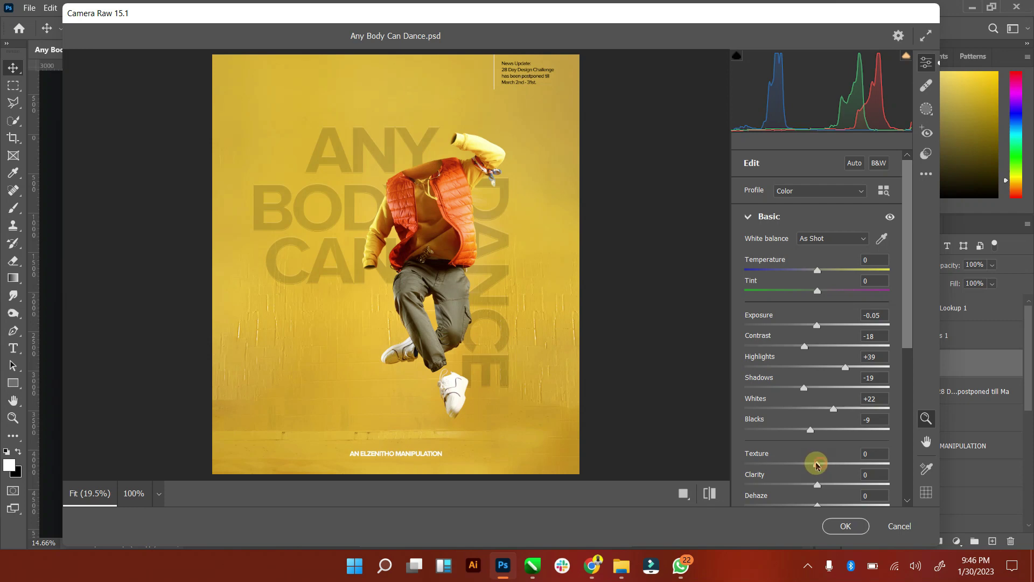
left_click_drag(817, 465, 863, 465)
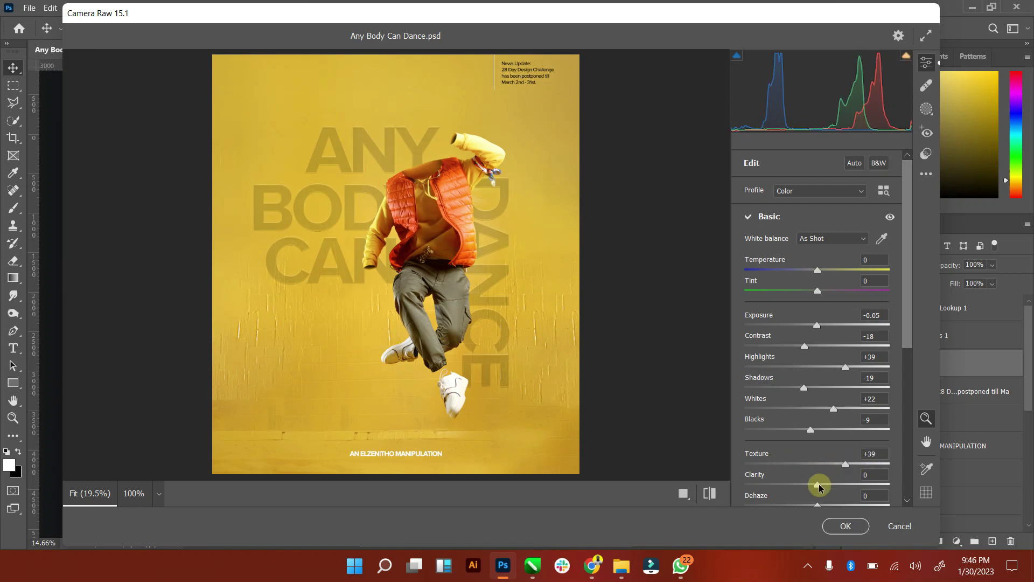
mouse_move(818, 485)
left_mouse_down()
mouse_move(834, 486)
mouse_move(821, 486)
left_mouse_up()
scroll(828, 469, "down", 3)
scroll(818, 421, "down", 5)
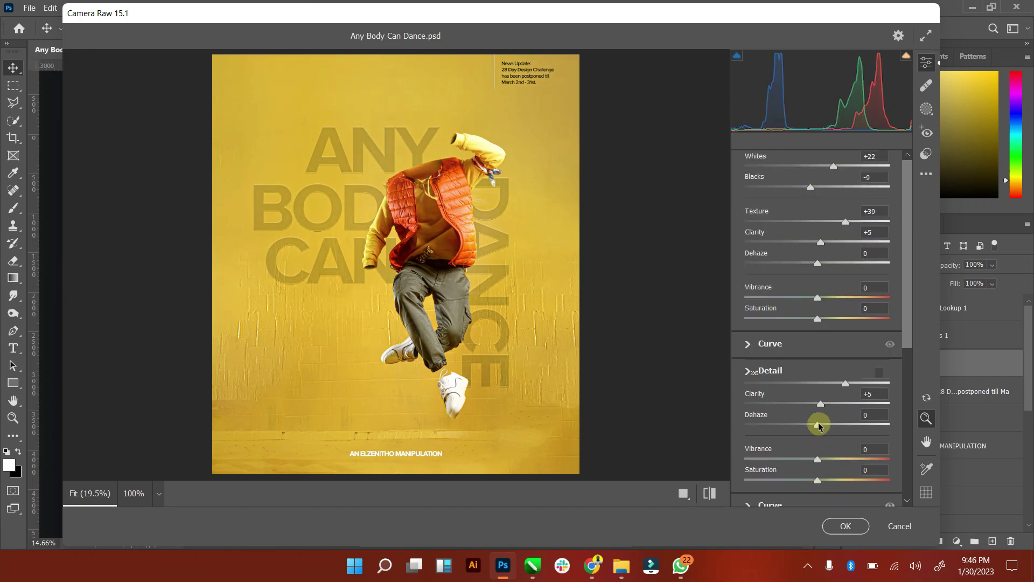
mouse_move(817, 265)
left_mouse_down()
mouse_move(854, 297)
mouse_move(831, 299)
left_mouse_up()
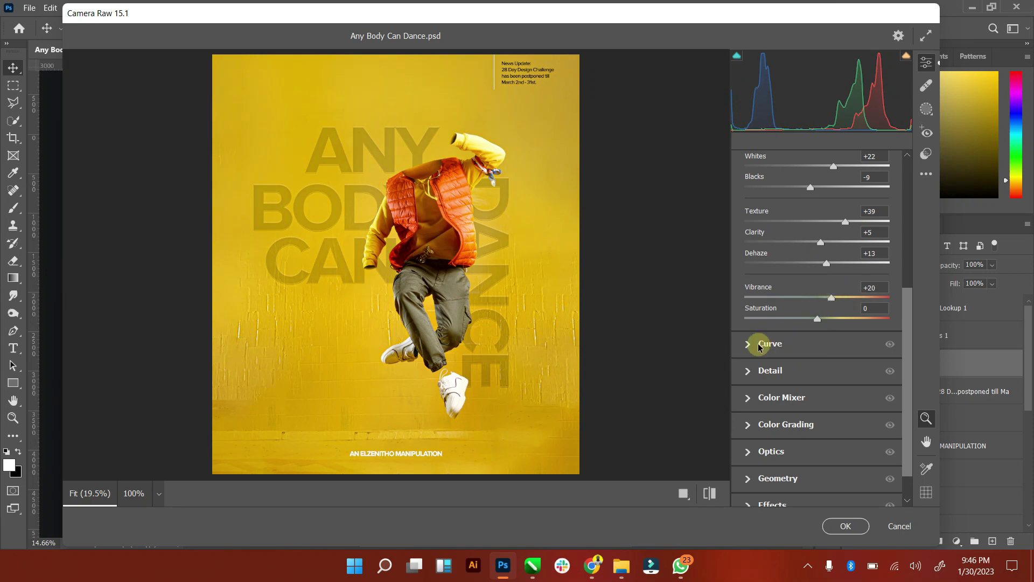
Step: Add light sharpening and noise reduction in the Camera Raw Detail panel
left_click(752, 372)
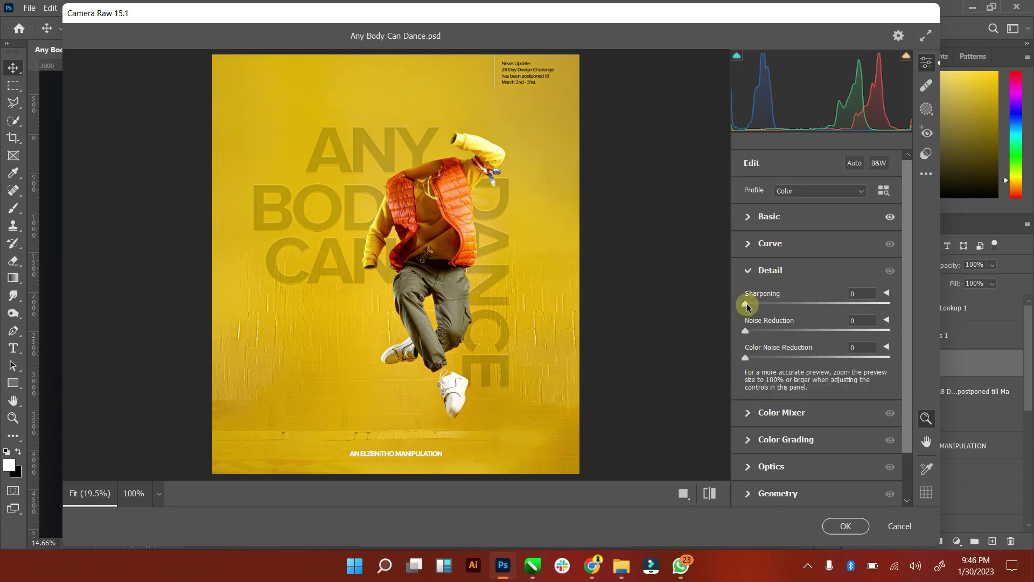
mouse_move(747, 306)
left_mouse_down()
mouse_move(766, 303)
mouse_move(753, 303)
mouse_move(772, 332)
mouse_move(762, 331)
left_mouse_up()
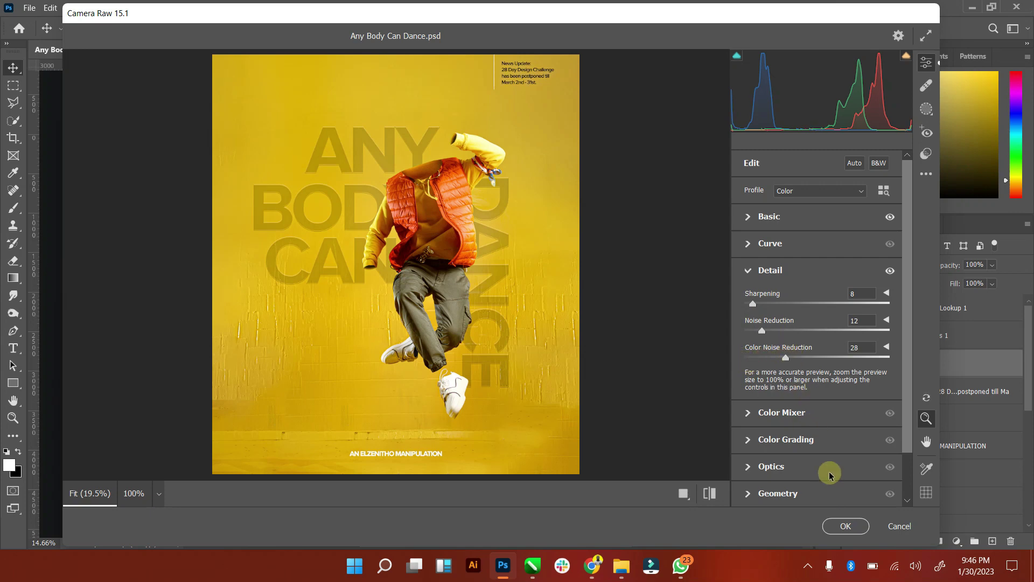
scroll(830, 473, "down", 1)
Step: Apply the Camera Raw filter, fit the poster in the window, and save the file
left_click(847, 526)
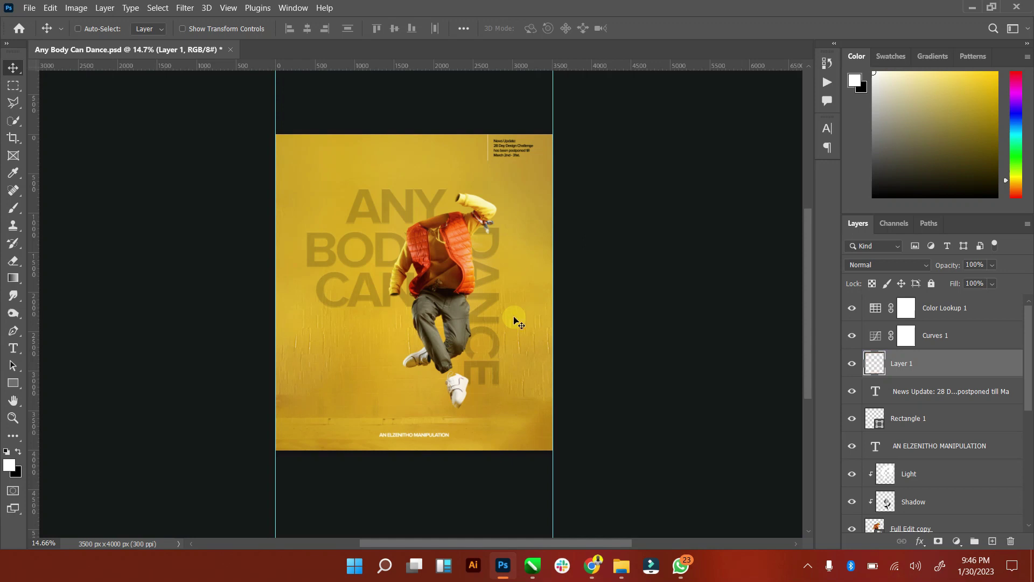
double_click(13, 401)
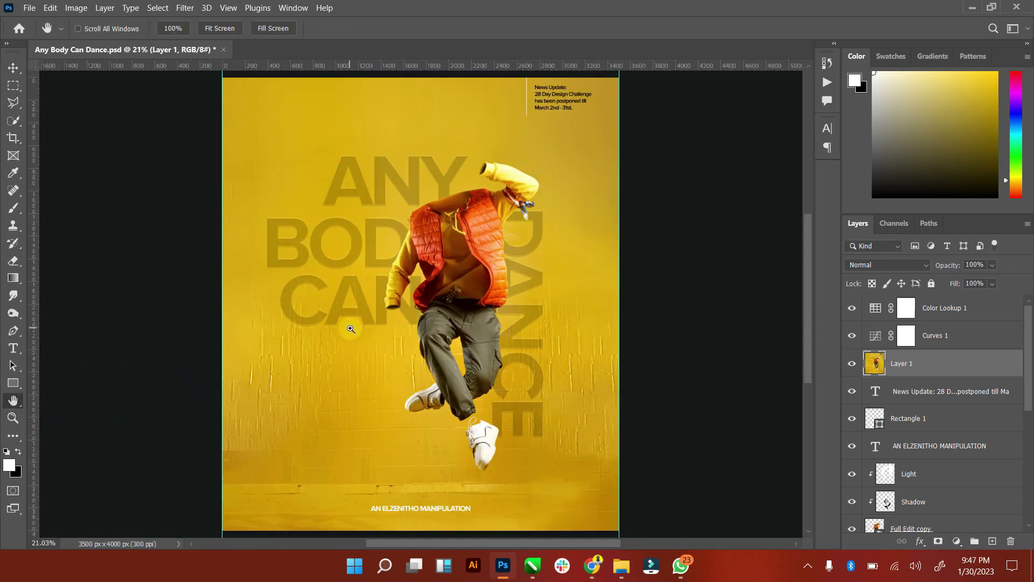
key("ctrl+s")
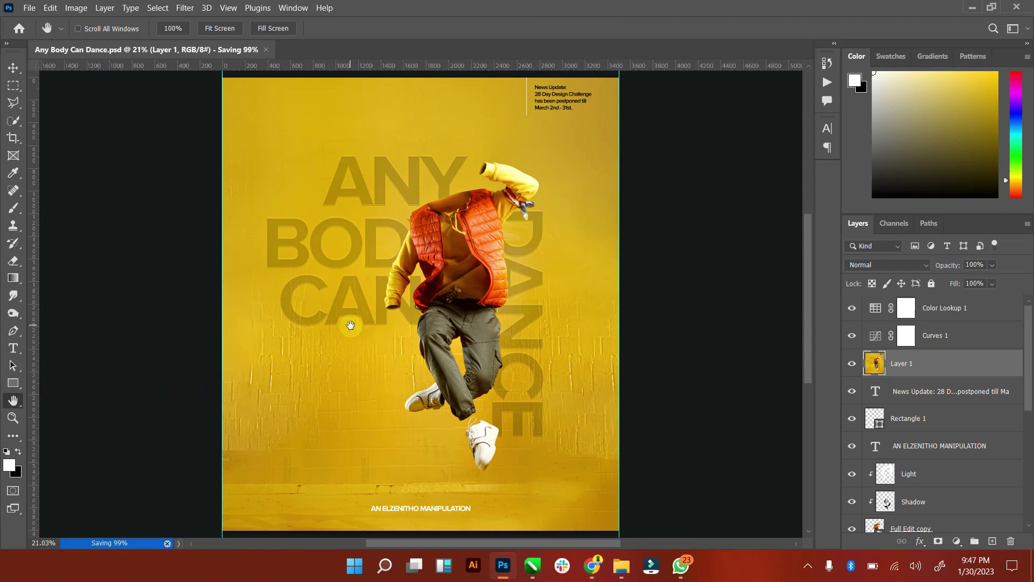